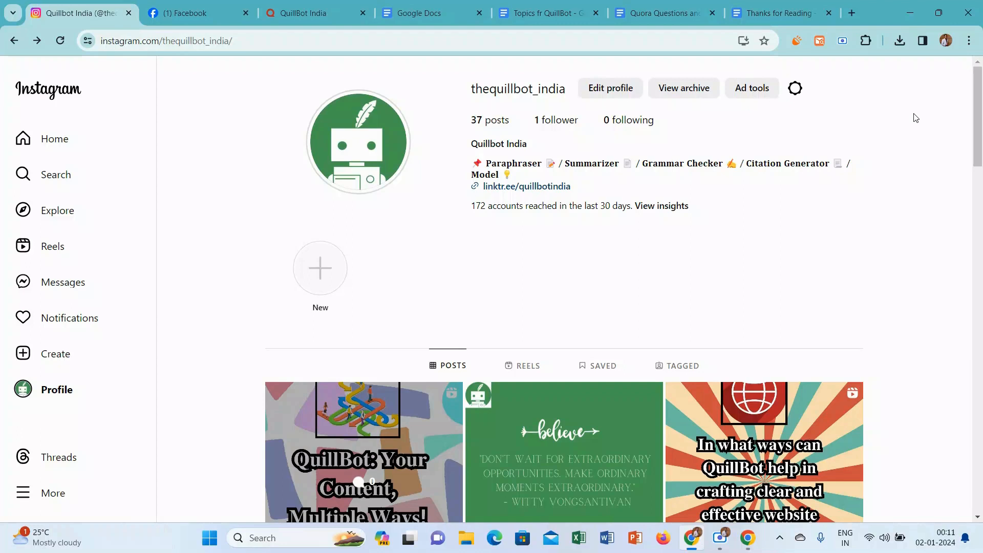
# View the insights of the Instagram reel "QuillBot: Your Content, Multiple Ways!" and return to the profile.
pyautogui.click(368, 392)
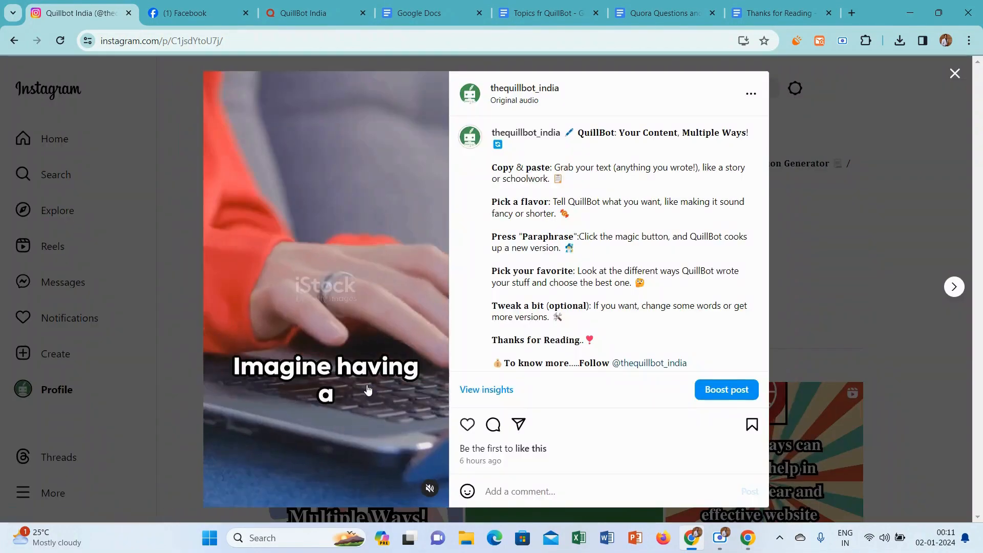
pyautogui.click(487, 392)
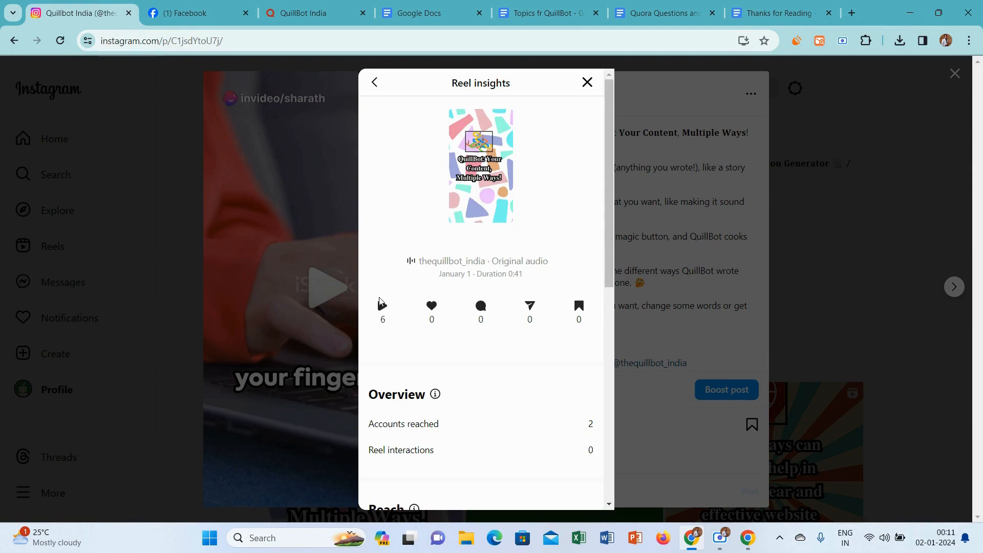
pyautogui.click(895, 306)
pyautogui.click(895, 306)
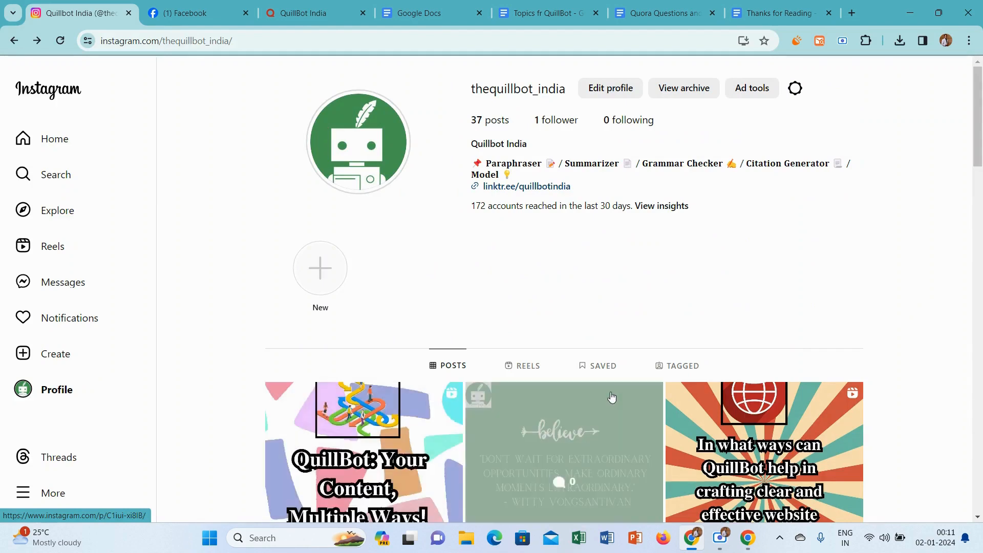
# View the insights of the green "believe" quote post and return to the profile grid.
pyautogui.click(611, 396)
pyautogui.click(589, 391)
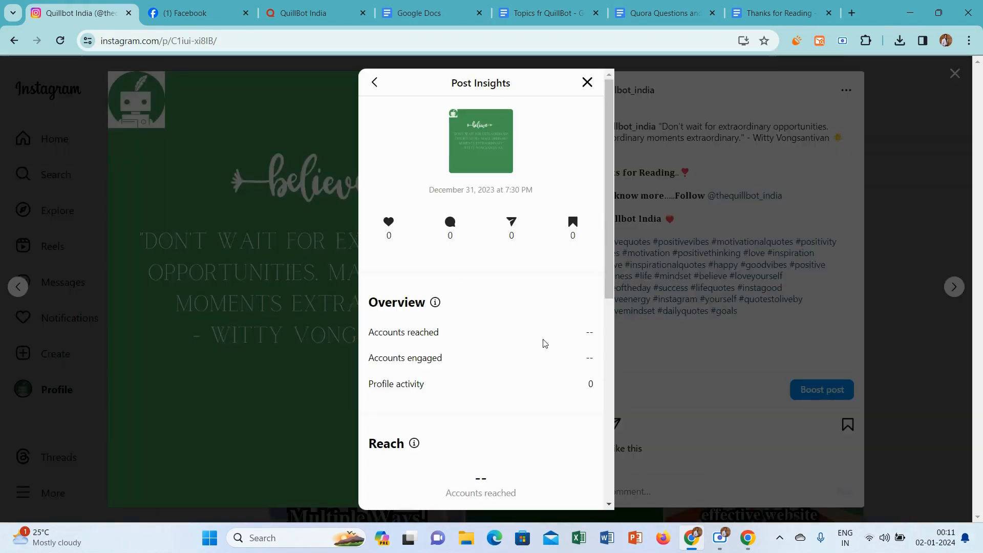
pyautogui.click(905, 218)
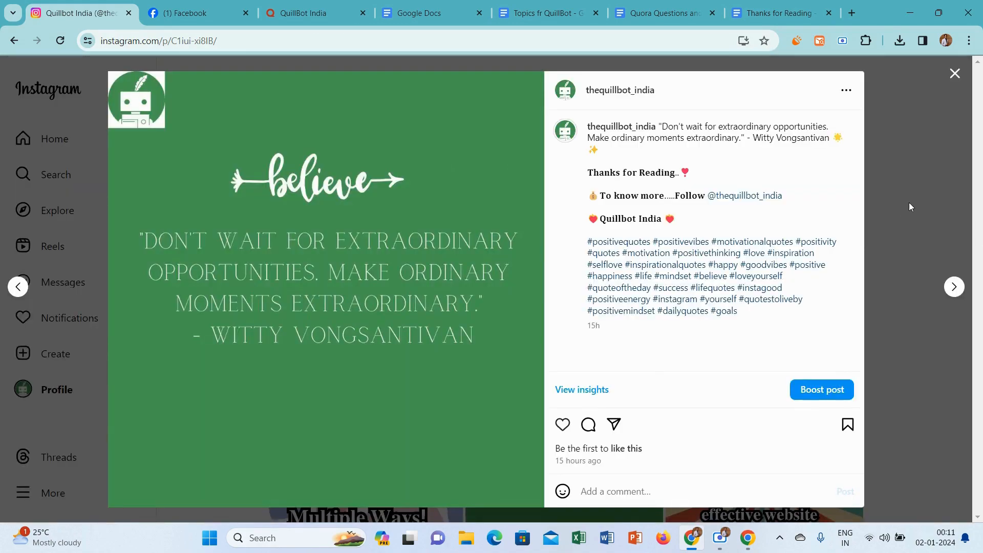
pyautogui.click(908, 201)
# View the insights of the reel about crafting clear and effective website content, and close it.
pyautogui.scroll(-6, 977, 200)
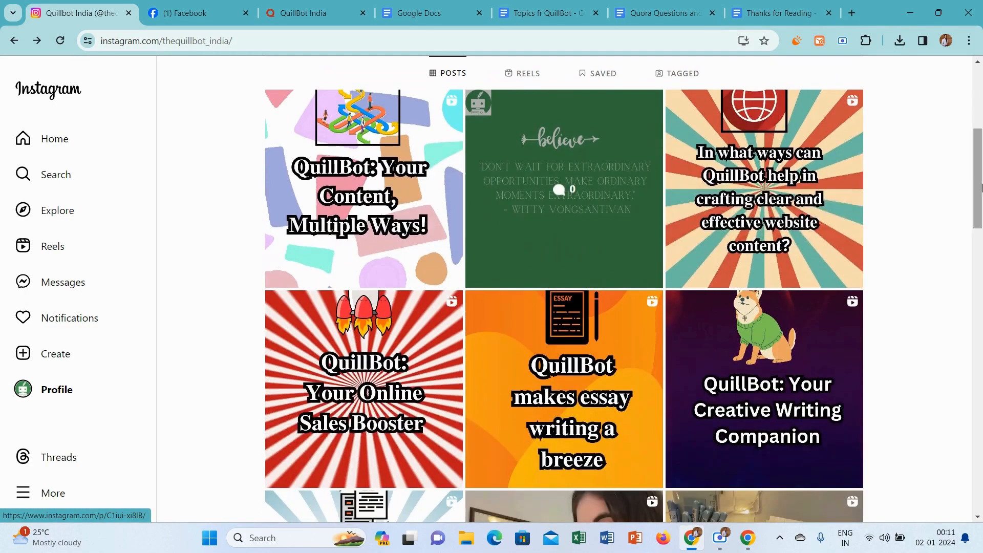
pyautogui.click(763, 199)
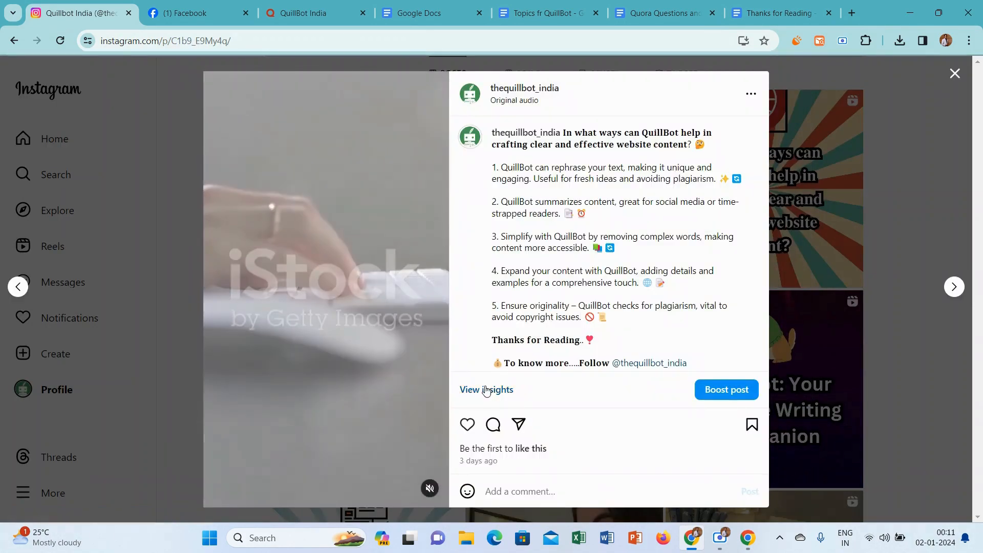
pyautogui.click(486, 390)
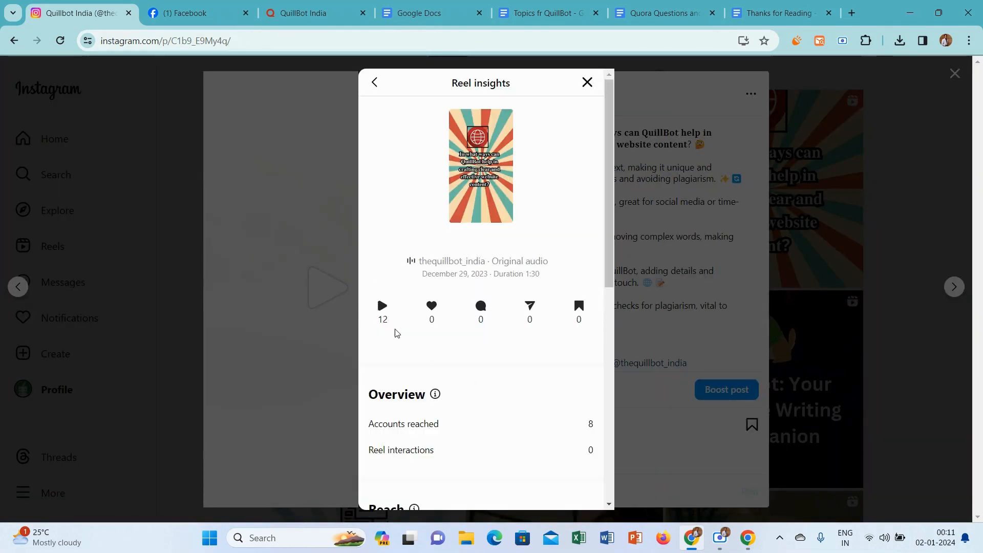
pyautogui.click(890, 228)
# View the insights of the reel "QuillBot: Your Online Sales Booster" and close it.
pyautogui.click(443, 372)
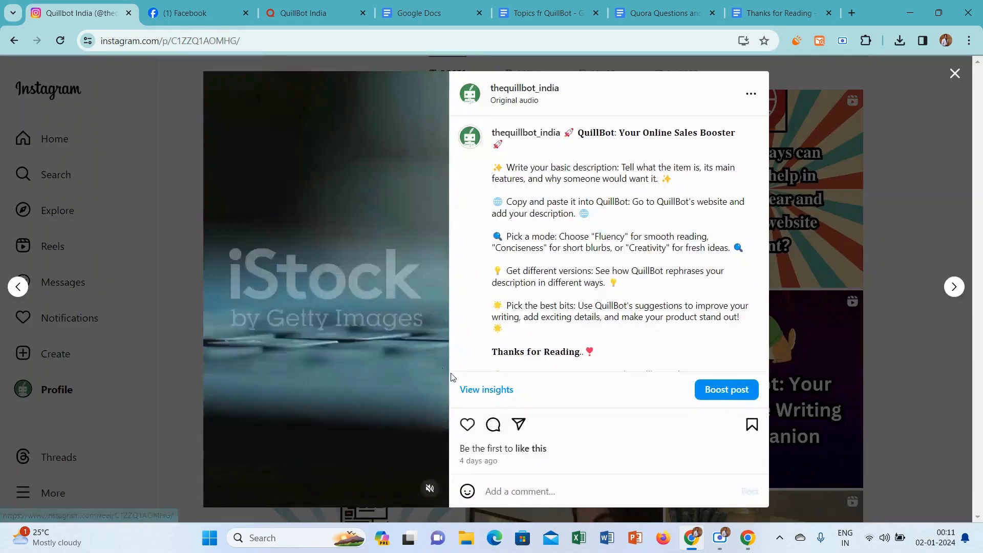
pyautogui.click(485, 390)
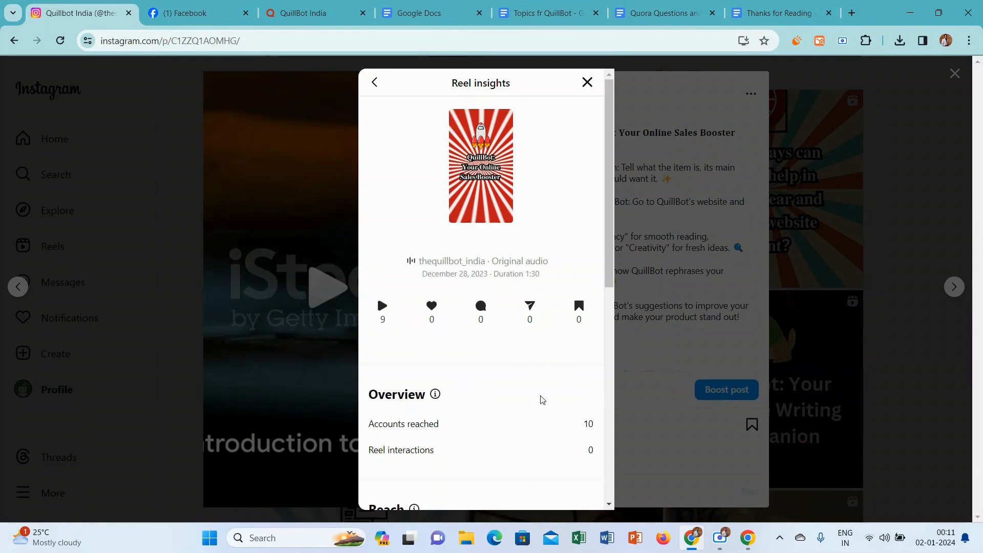
pyautogui.click(810, 250)
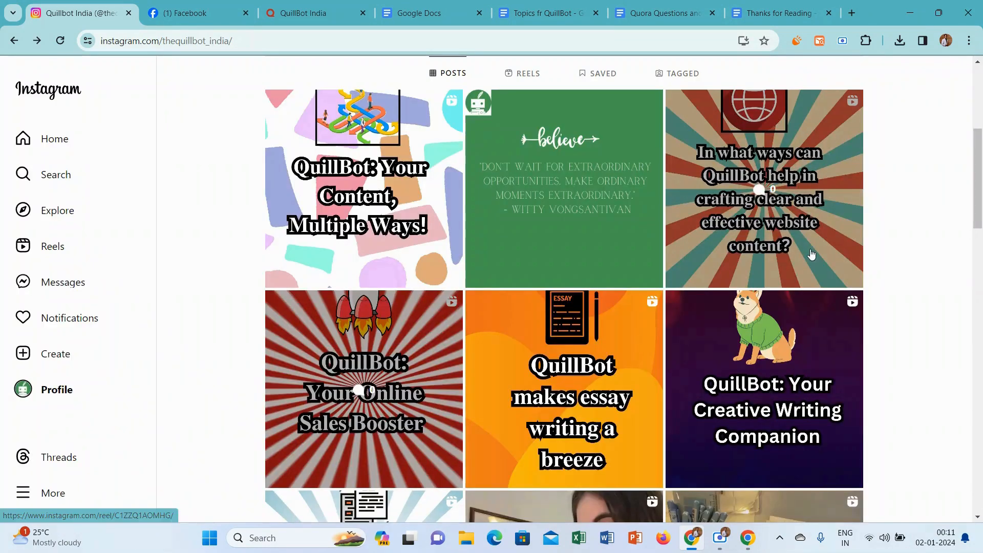
# Switch to the Quillbot India Facebook page and check the insights of the newest reel in its posts.
pyautogui.click(209, 4)
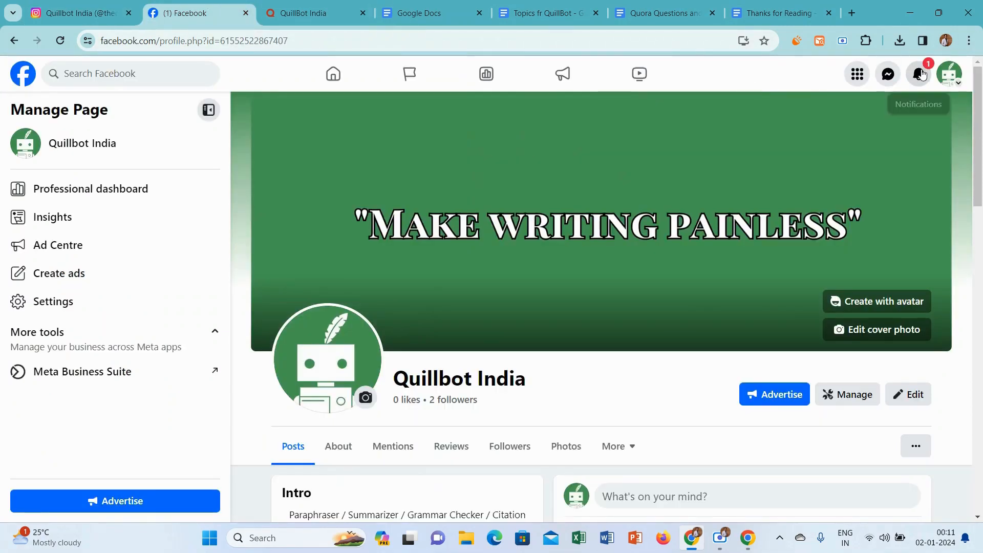
pyautogui.moveTo(979, 103); pyautogui.dragTo(981, 324)
pyautogui.click(604, 431)
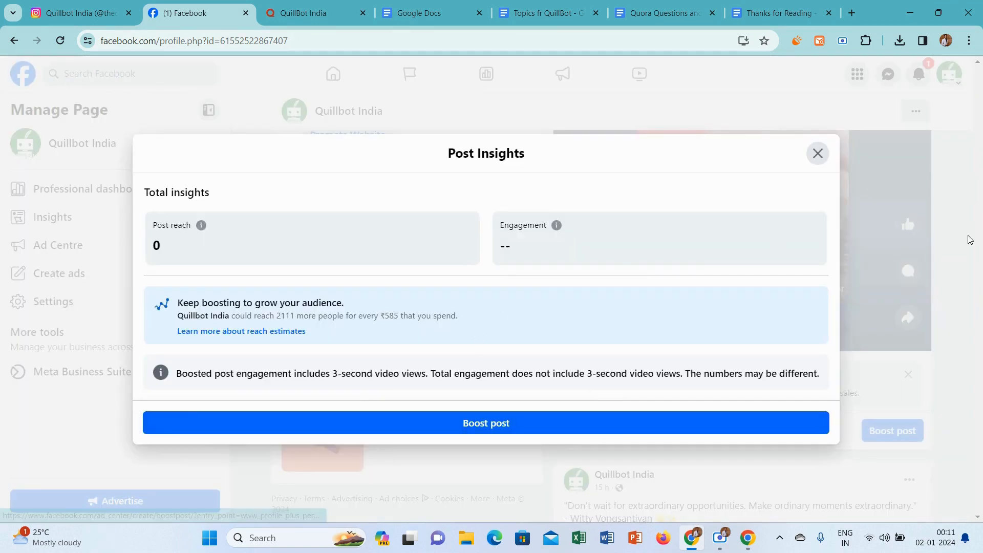
pyautogui.click(969, 240)
# Check the insights of the "believe" quote post on the Facebook page and close them.
pyautogui.scroll(-8, 936, 262)
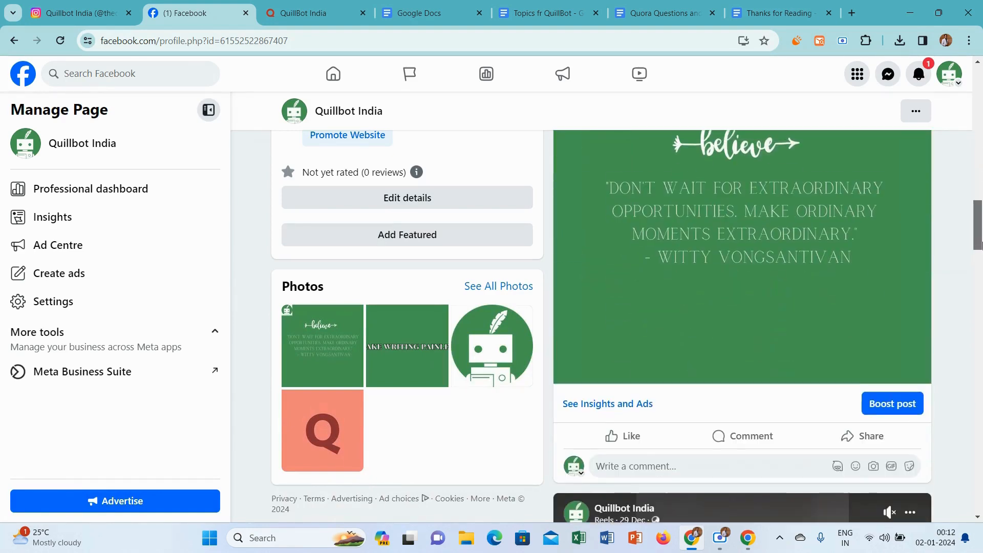
pyautogui.click(611, 389)
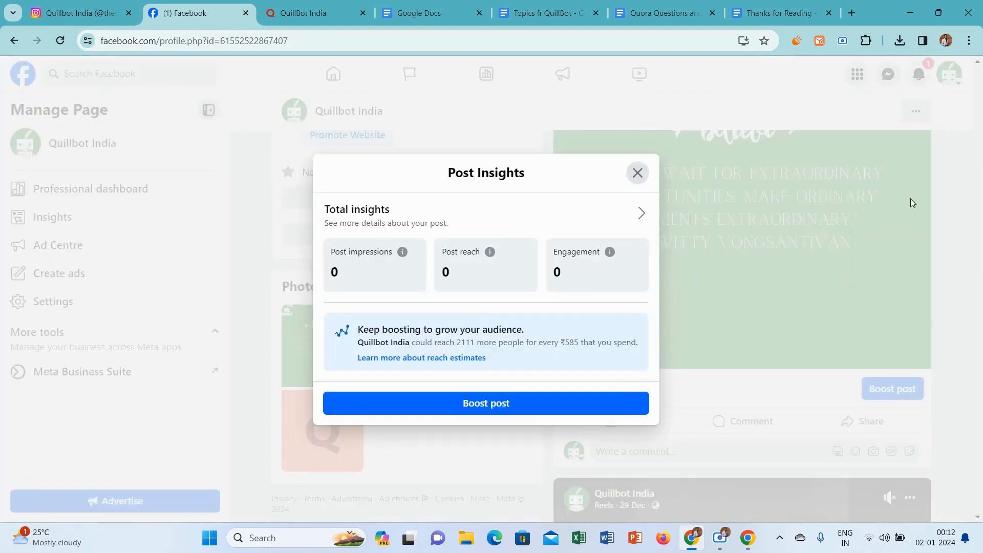
pyautogui.click(949, 185)
# Check the insights of the 29 December website content reel on Facebook and return to the start of the page.
pyautogui.moveTo(978, 239); pyautogui.dragTo(981, 289)
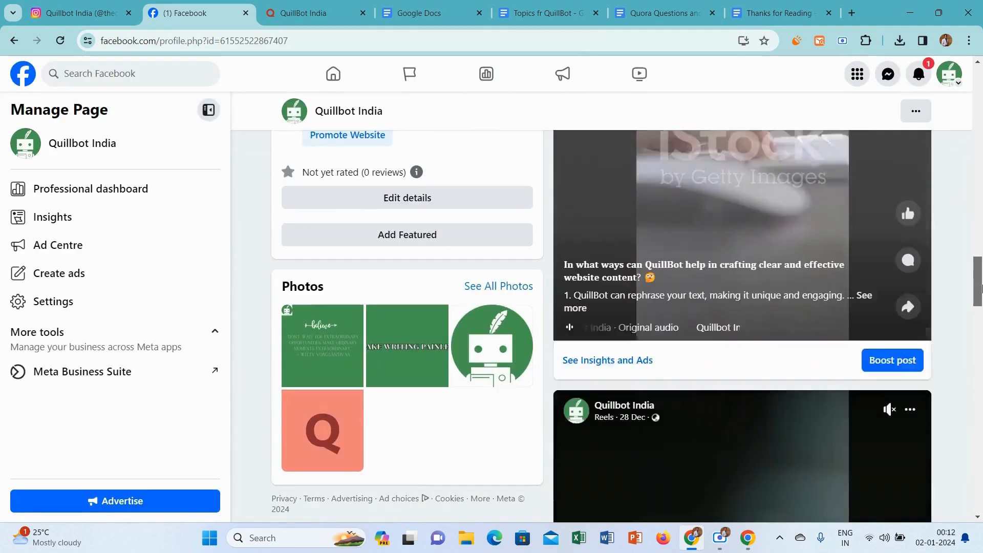
pyautogui.scroll(3, 981, 289)
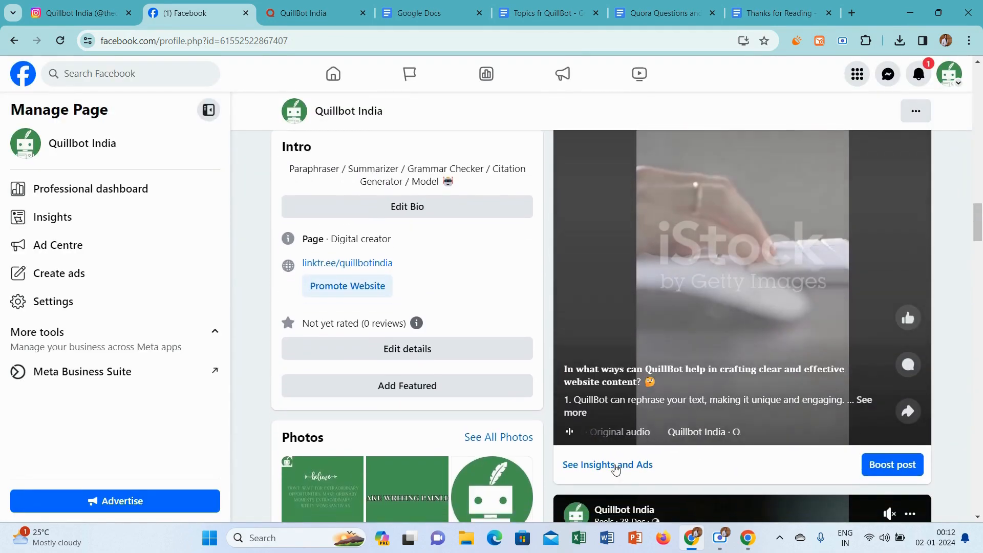
pyautogui.click(615, 469)
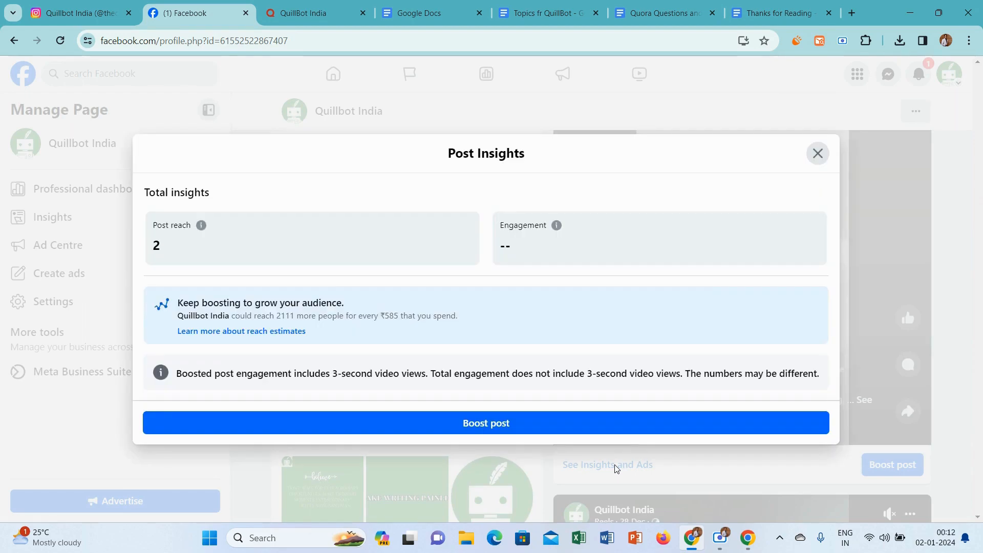
pyautogui.click(887, 244)
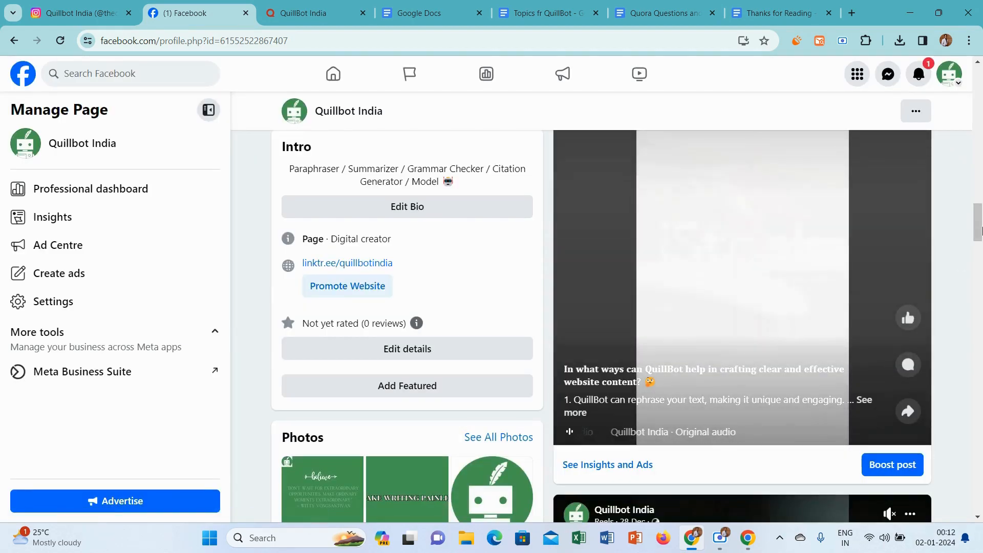
pyautogui.scroll(-5, 981, 253)
pyautogui.moveTo(981, 253); pyautogui.dragTo(979, 77)
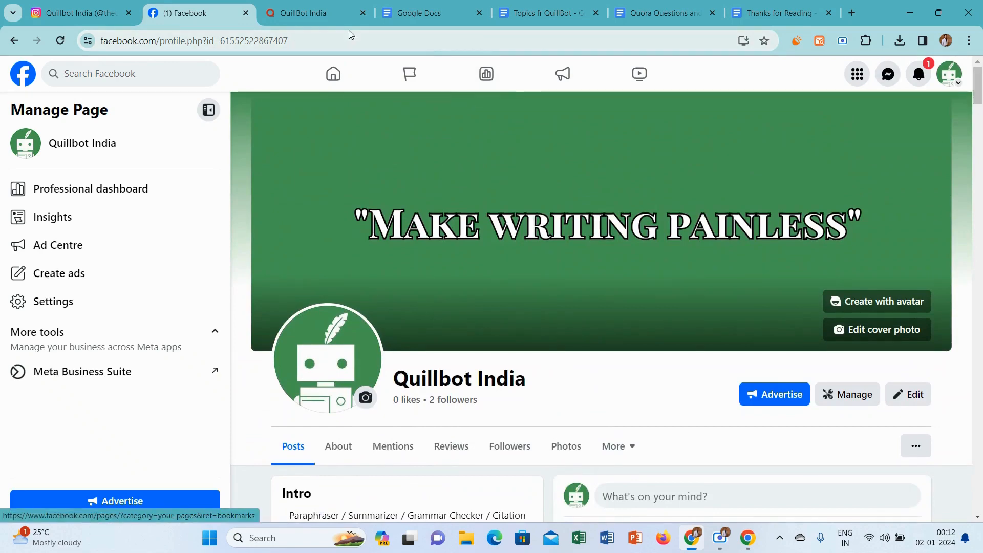
# Switch to the QuillBot India Quora Space, review its admin dashboard, and expand the post about common writing problems.
pyautogui.click(314, 4)
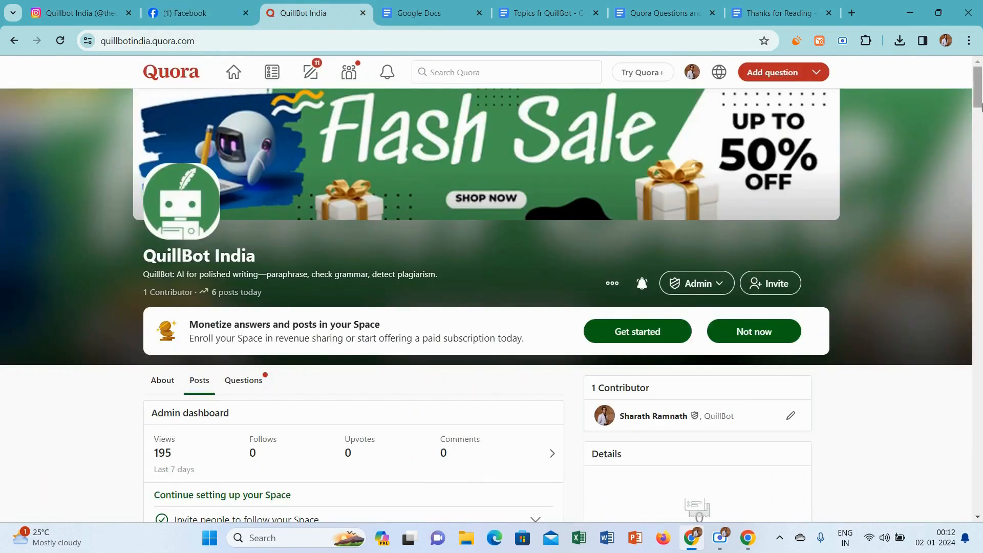
pyautogui.scroll(-5, 980, 102)
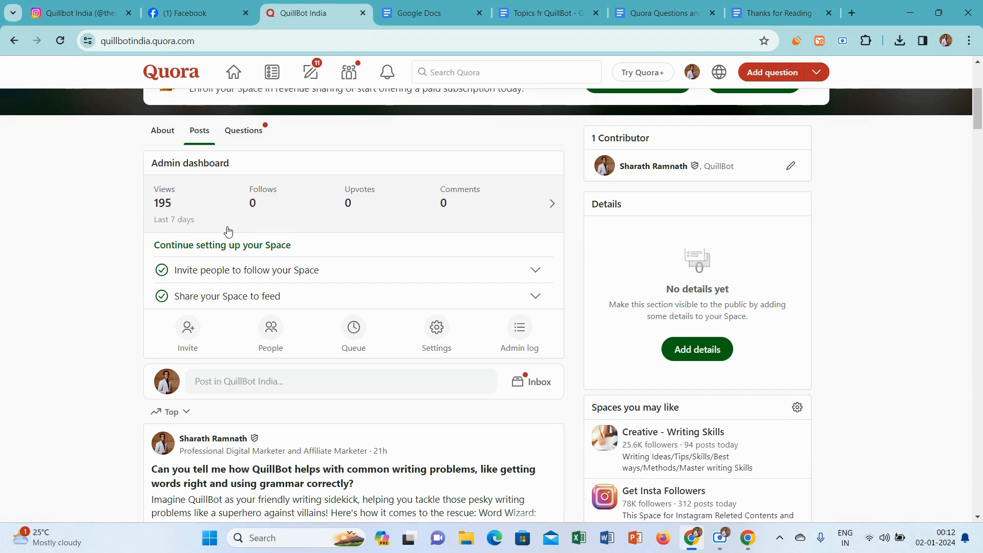
pyautogui.click(981, 153)
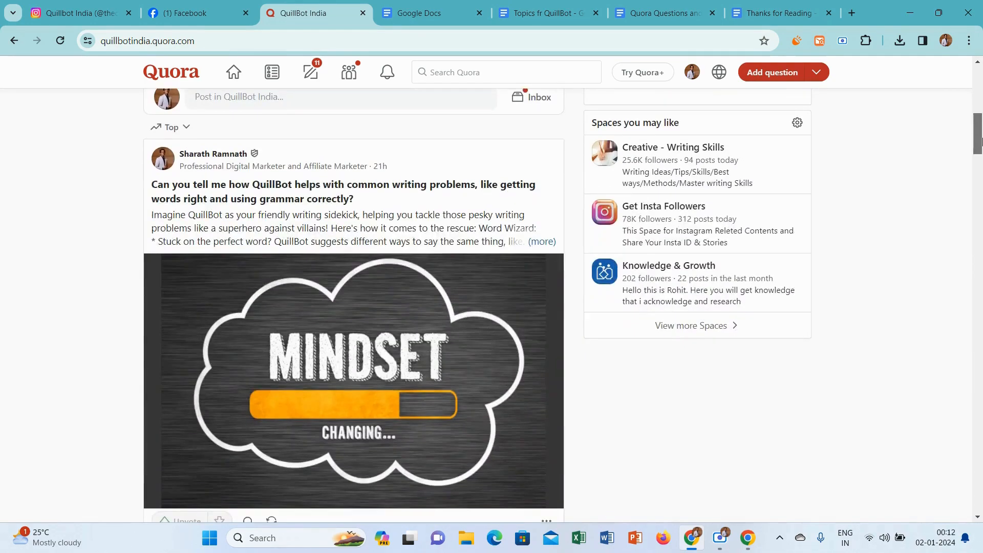
pyautogui.scroll(1, 981, 149)
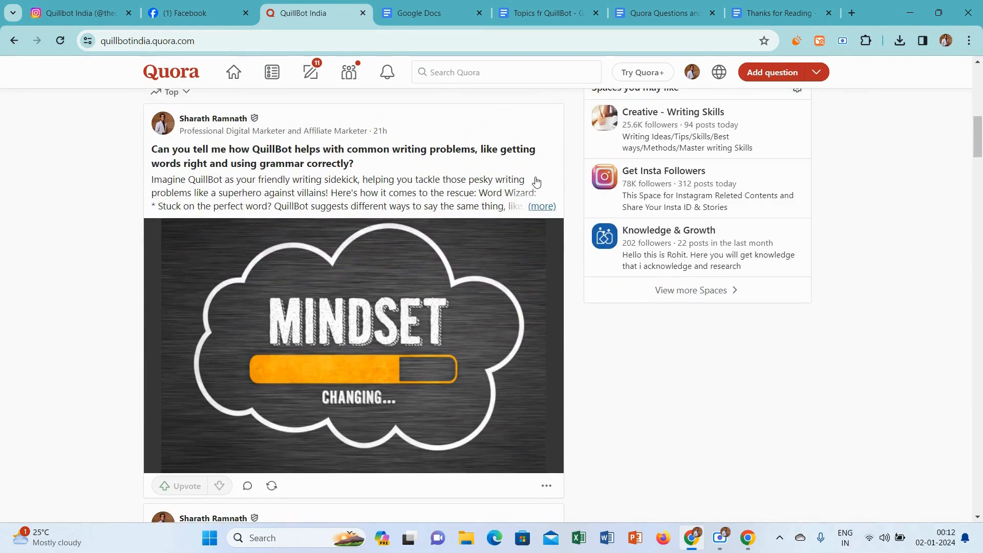
pyautogui.click(538, 206)
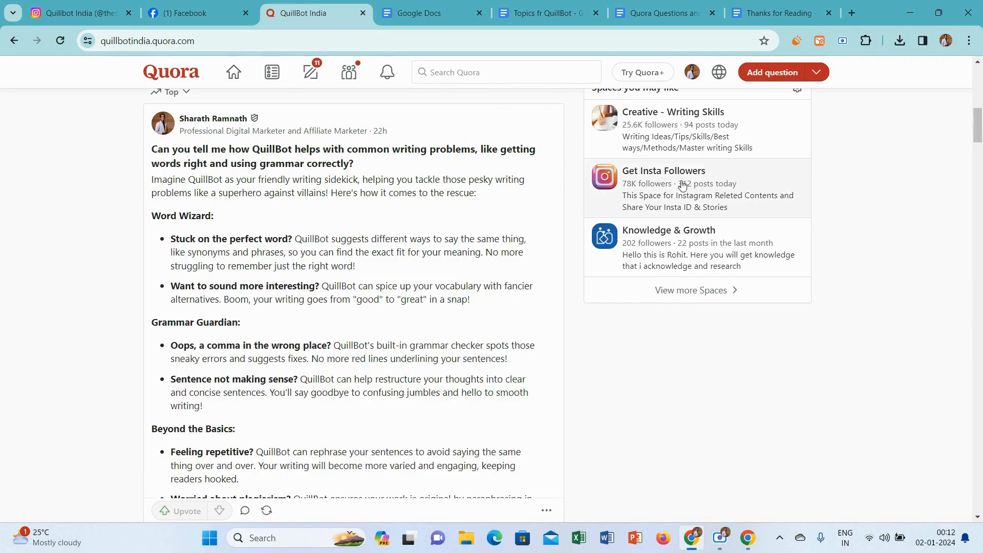
# Expand the Quora post about tricks for adding QuillBot to the writing process, and return to the start of the Space.
pyautogui.moveTo(981, 127); pyautogui.dragTo(981, 315)
pyautogui.click(551, 232)
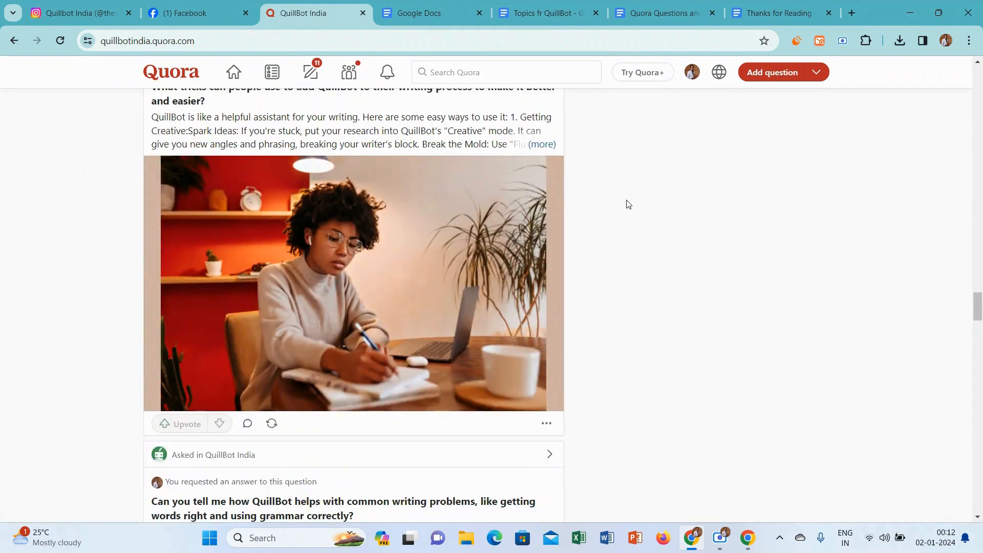
pyautogui.click(542, 145)
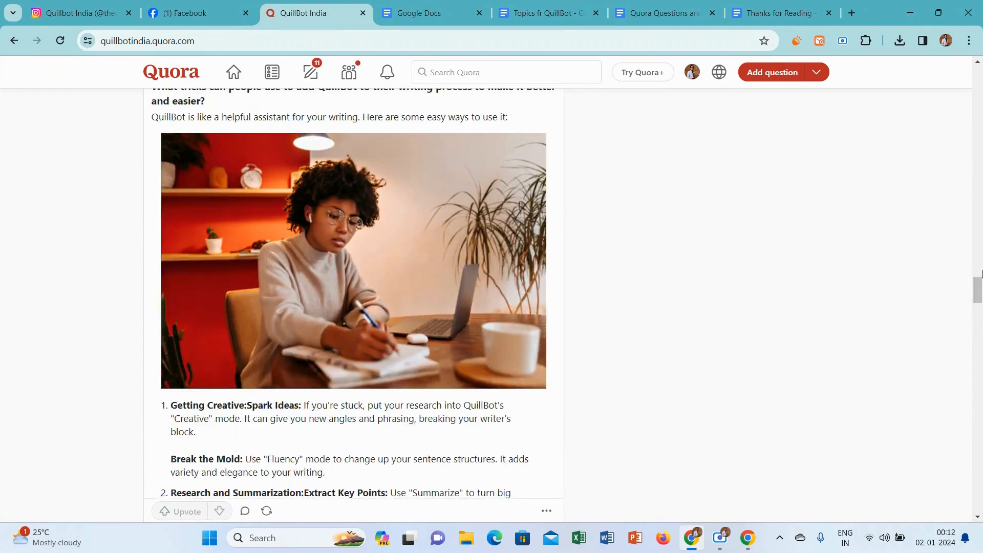
pyautogui.moveTo(979, 292); pyautogui.dragTo(979, 72)
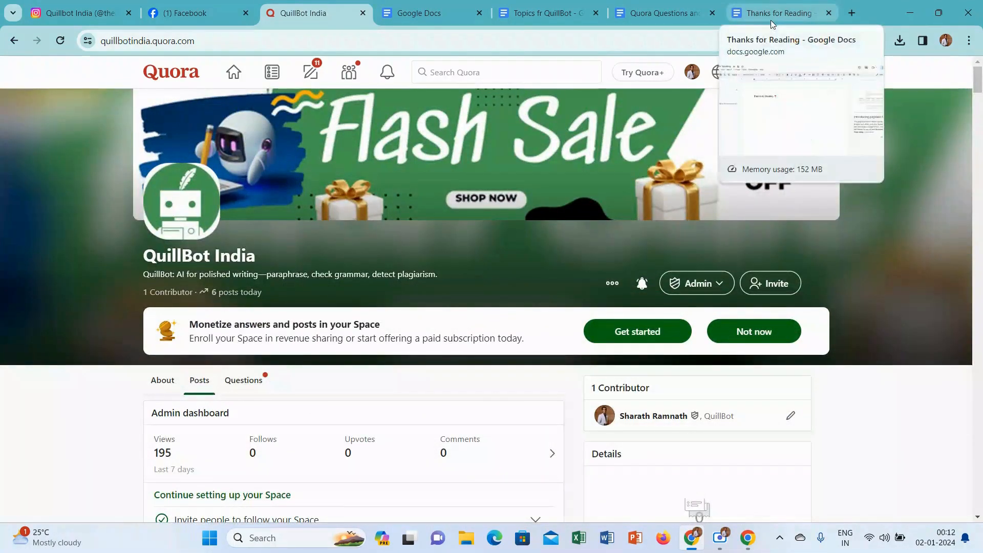
# In the Topics fr QuillBot document, copy the green question "What role does QuillBot play in planning organized outlines for blog posts?".
pyautogui.click(521, 4)
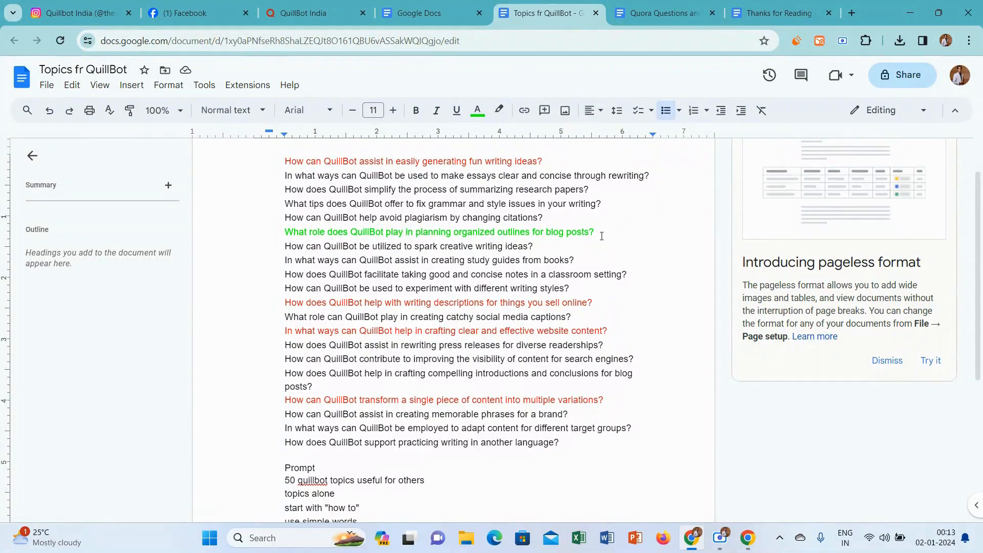
pyautogui.moveTo(597, 231); pyautogui.dragTo(279, 229)
pyautogui.hotkey('ctrl', 'c')
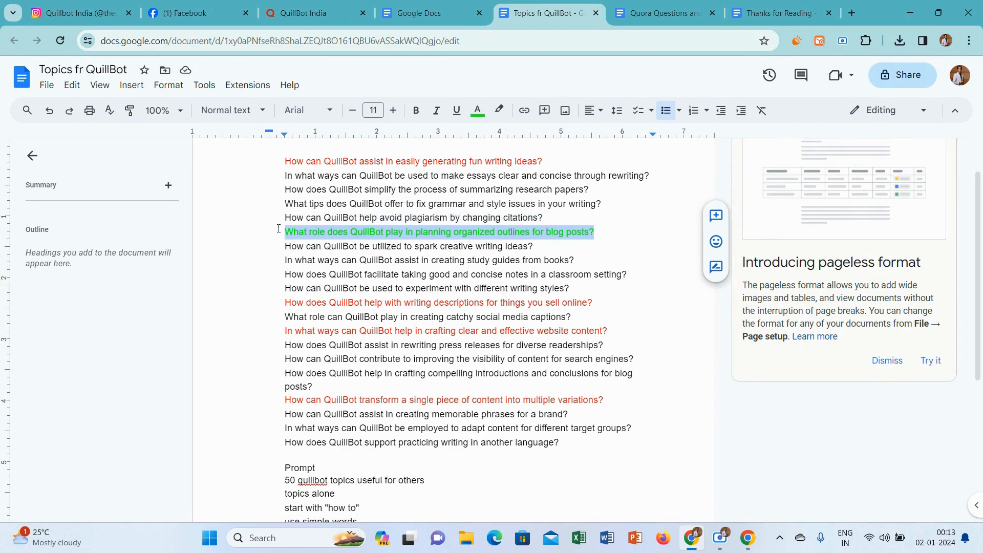
# Open the Google Bard Format document in a new tab and replace its question with the copied one about blog post outlines.
pyautogui.click(435, 5)
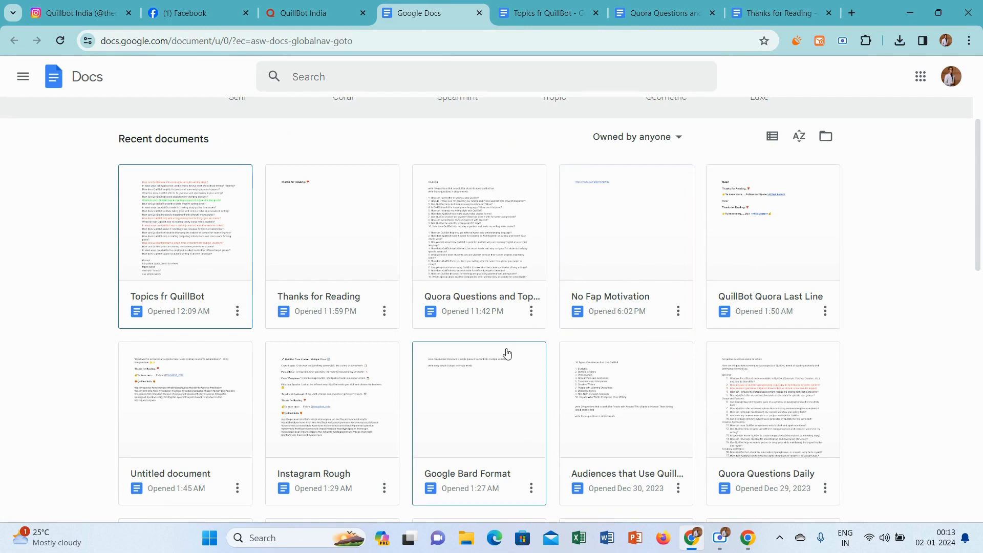
pyautogui.rightClick(503, 388)
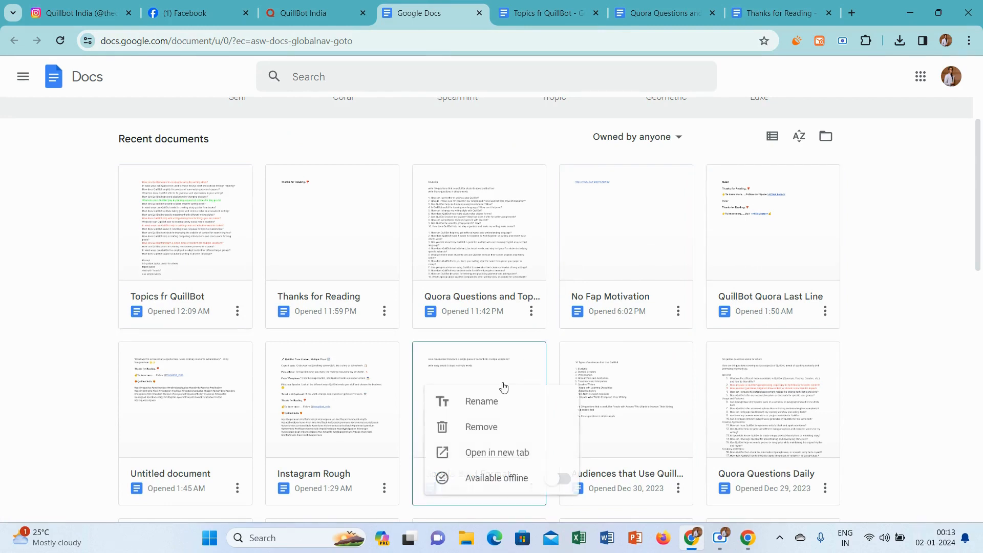
pyautogui.click(508, 450)
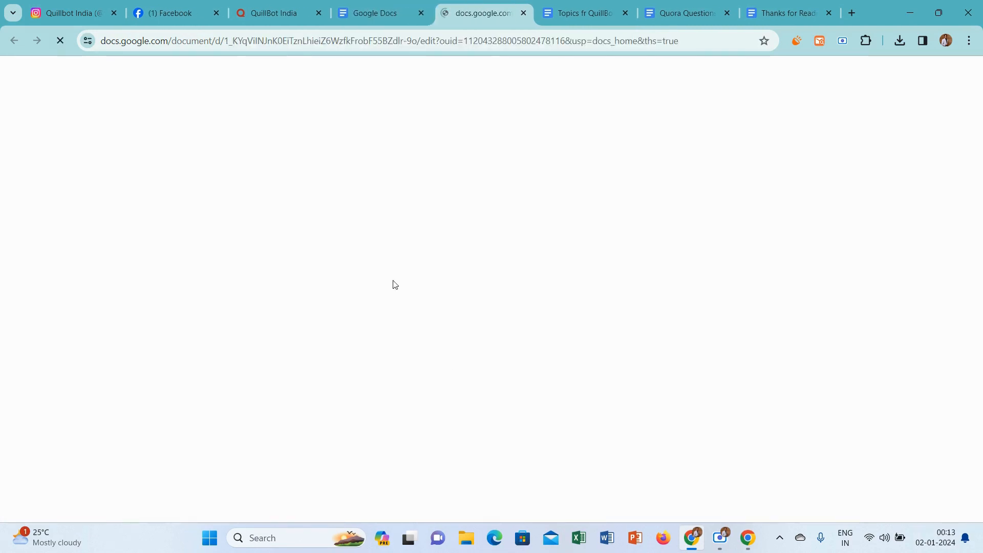
pyautogui.moveTo(602, 218); pyautogui.dragTo(213, 217)
pyautogui.hotkey('ctrl', 'v')
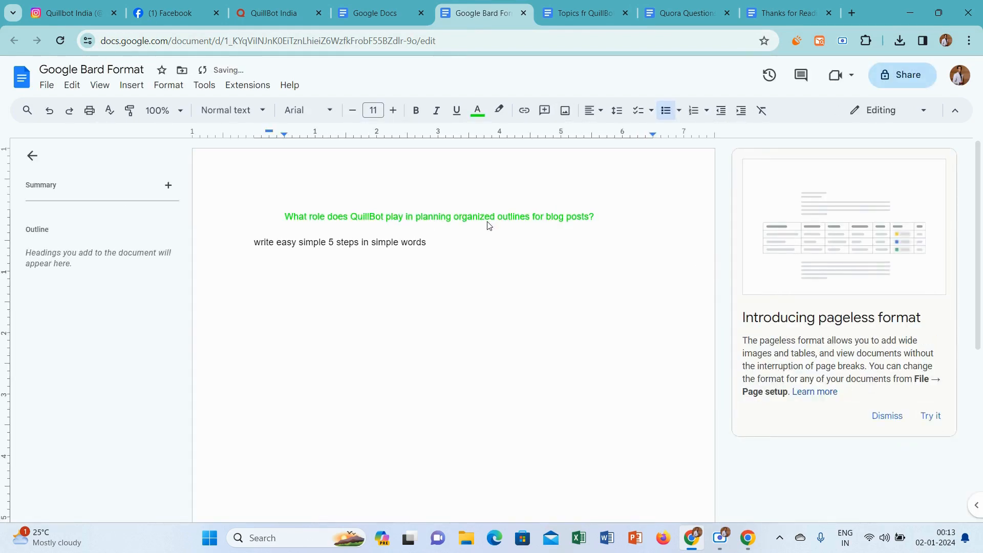
# Apply the Normal text style to the whole Google Bard Format document and remove the bullet indentation from the question.
pyautogui.hotkey('ctrl', 'a')
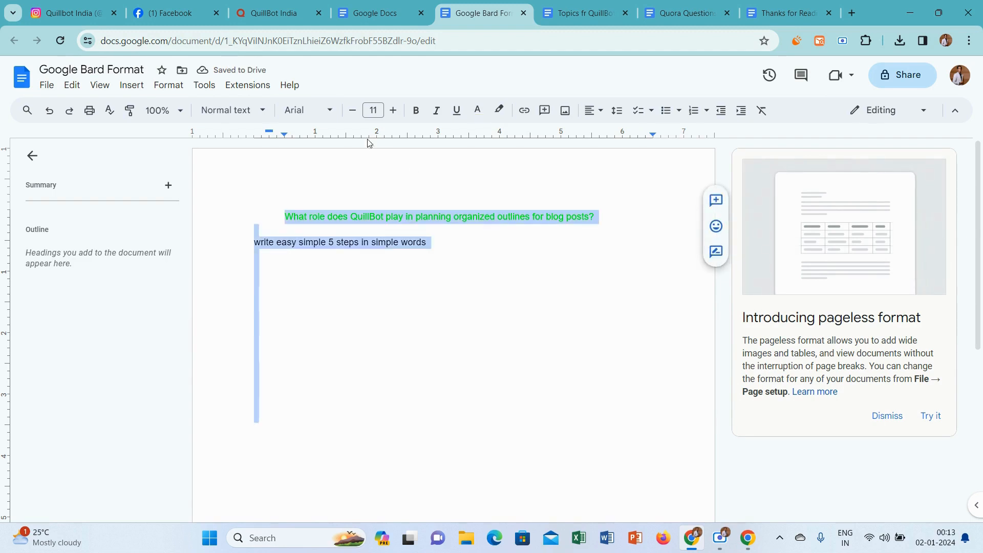
pyautogui.click(225, 111)
pyautogui.click(246, 141)
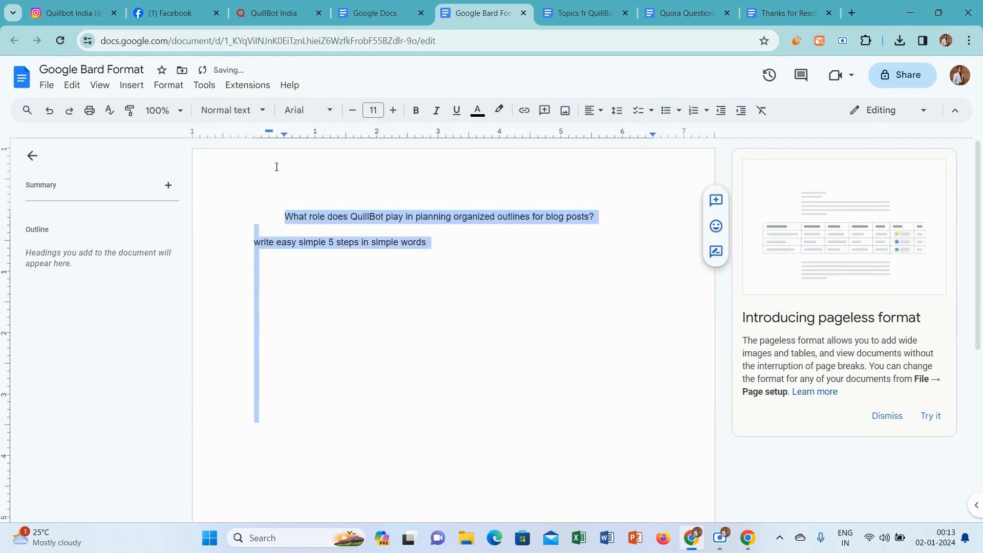
pyautogui.click(284, 217)
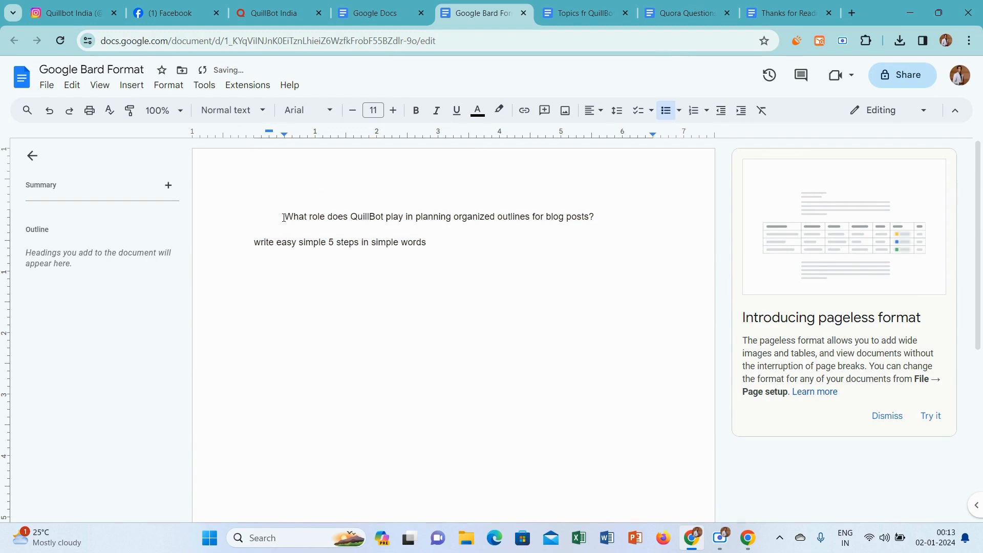
pyautogui.press('BackSpace')
# Copy the blog outline question with its 5-steps instruction, open Bard in a new tab and submit them as the prompt.
pyautogui.hotkey('ctrl', 'a')
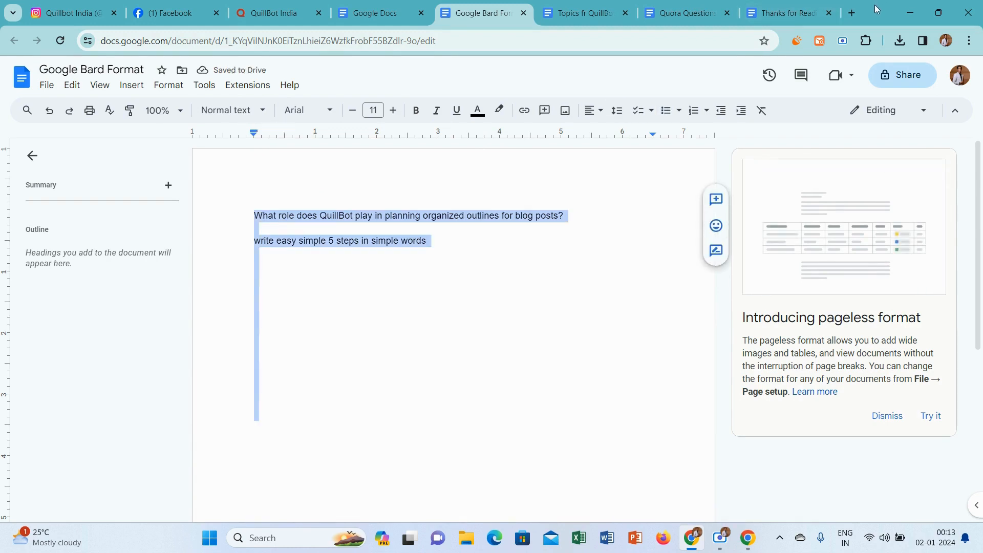
pyautogui.click(852, 13)
pyautogui.write('g')
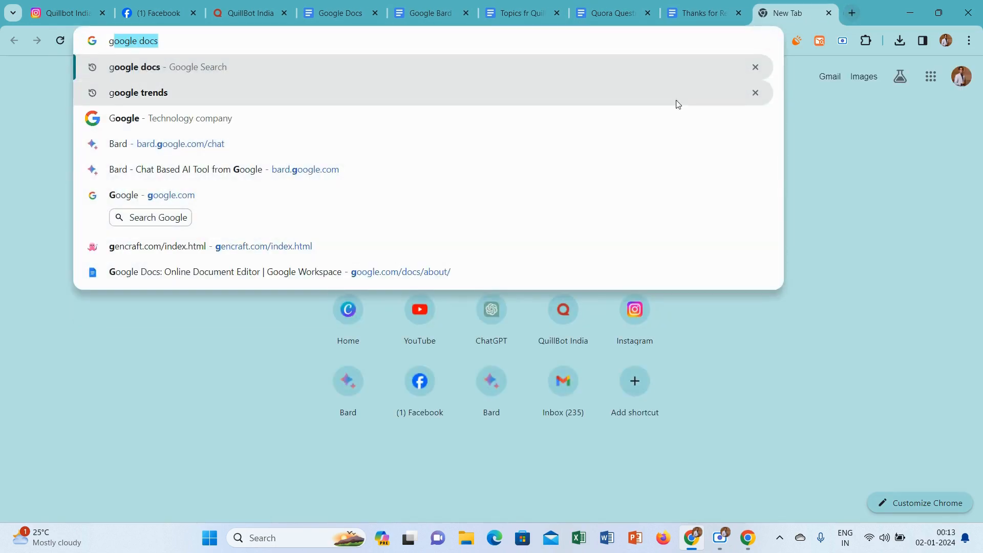
pyautogui.click(601, 151)
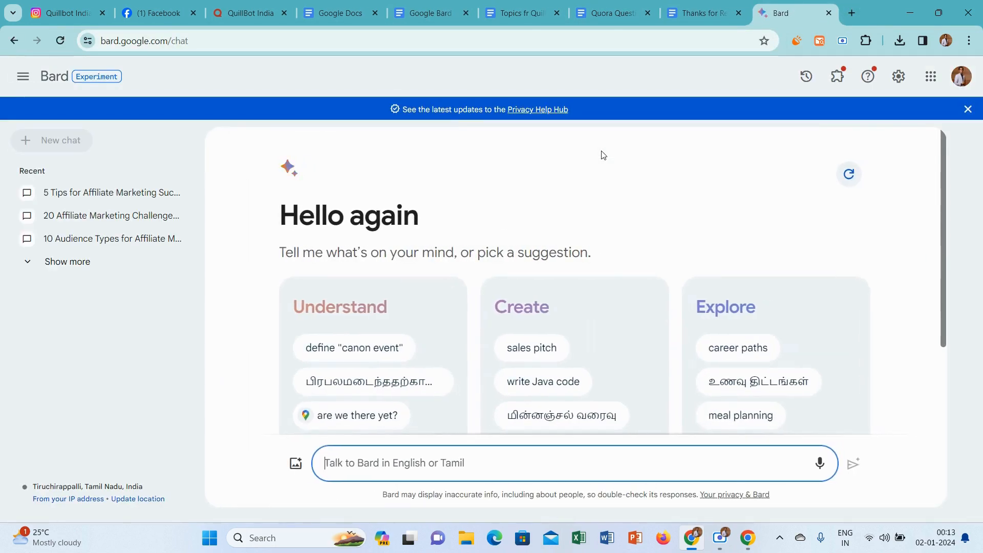
pyautogui.hotkey('ctrl', 'v')
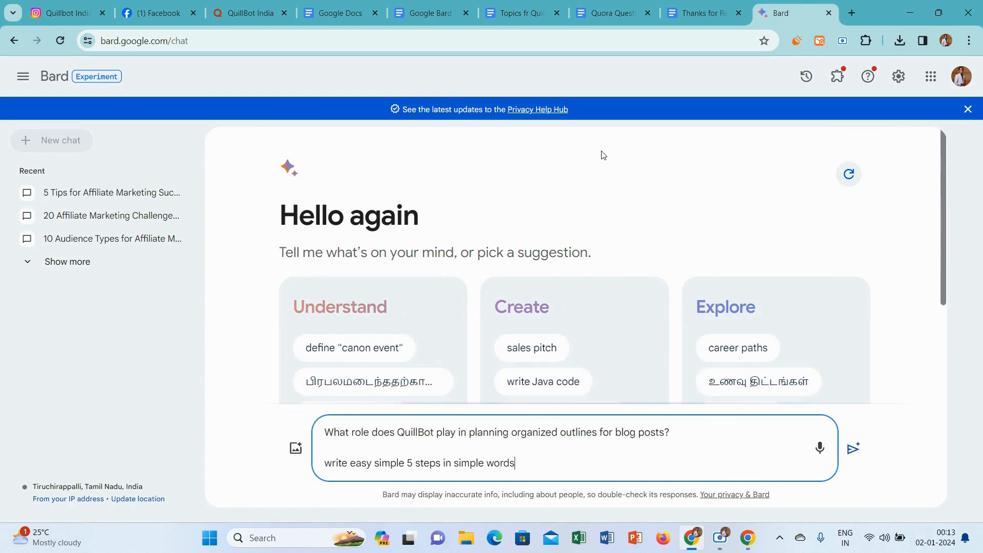
pyautogui.press('Return')
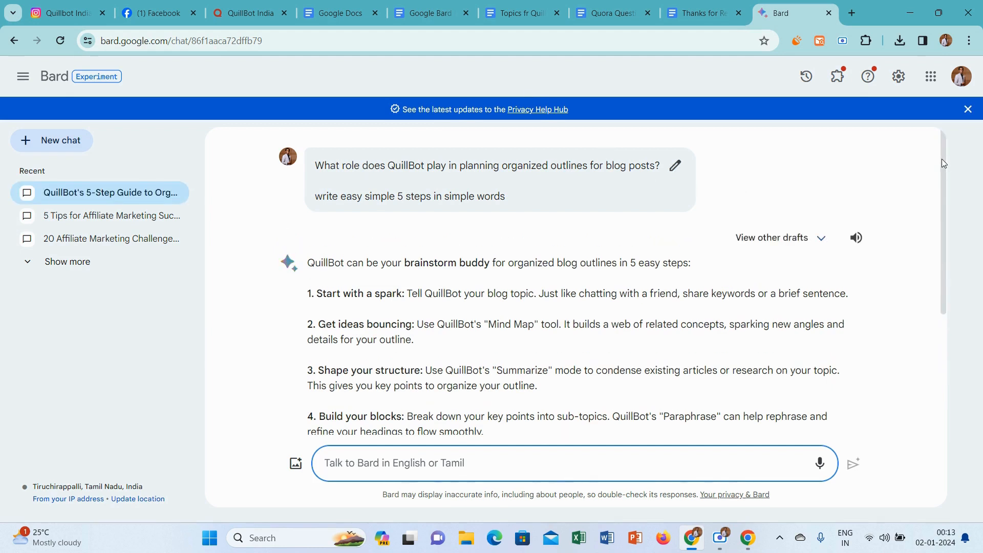
# Review Bard's answer and submit the prompt line "write easy simple 5 steps in simple words" again as a follow-up.
pyautogui.scroll(-2, 952, 245)
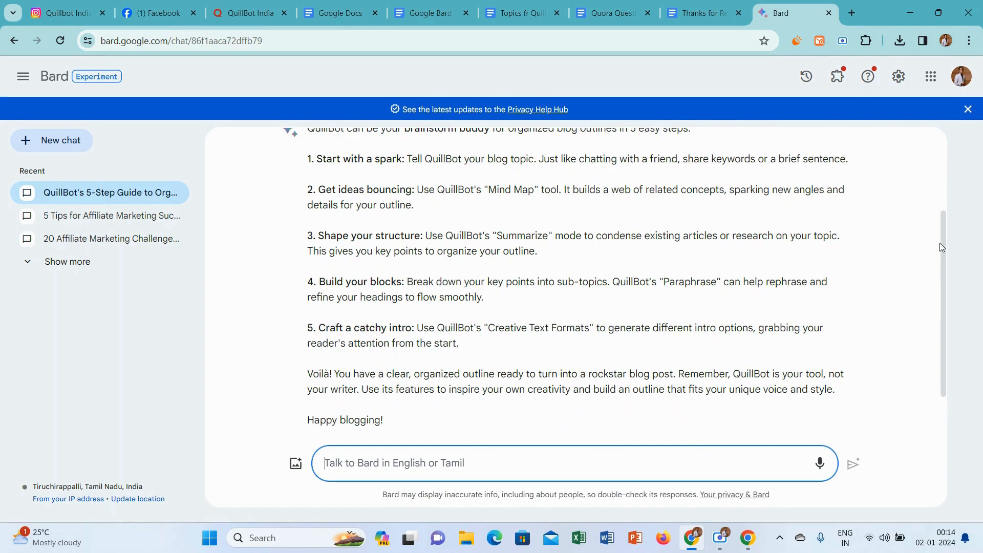
pyautogui.scroll(2, 939, 242)
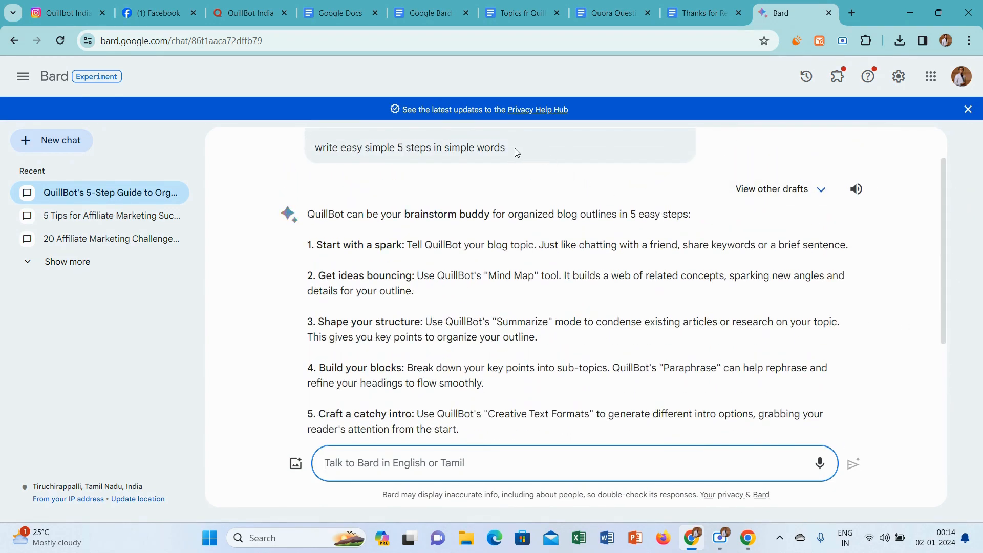
pyautogui.moveTo(515, 148); pyautogui.dragTo(318, 148)
pyautogui.hotkey('ctrl', 'c')
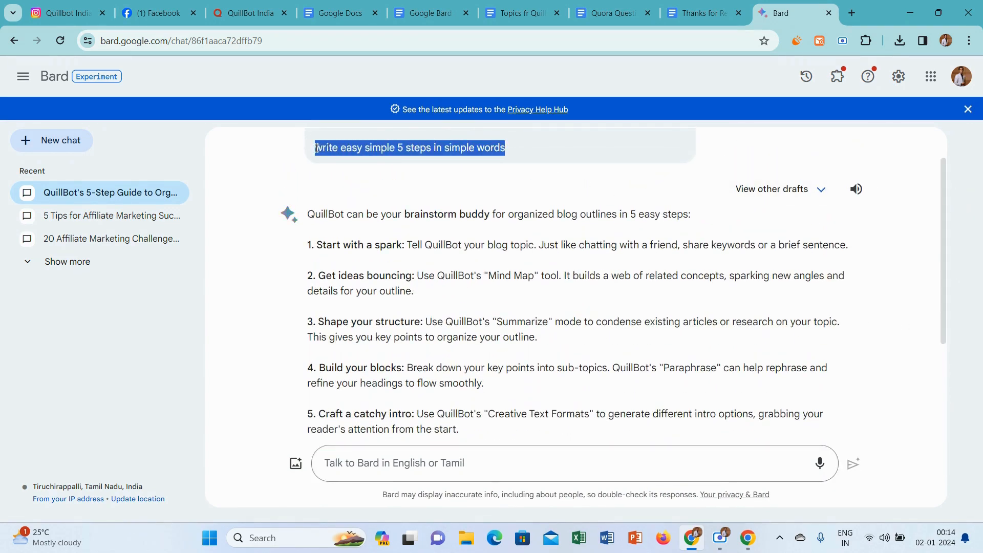
pyautogui.click(410, 461)
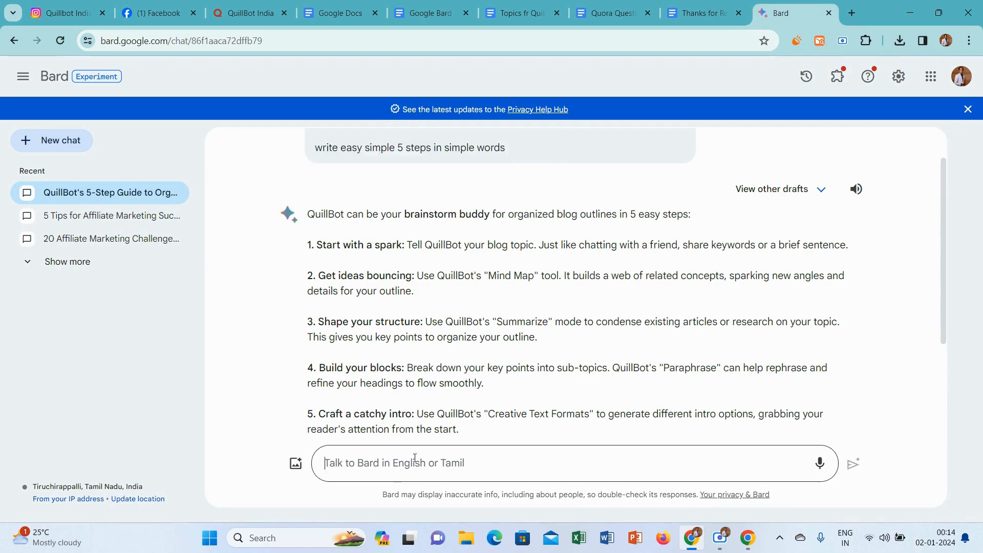
pyautogui.hotkey('ctrl', 'v')
pyautogui.press('Return')
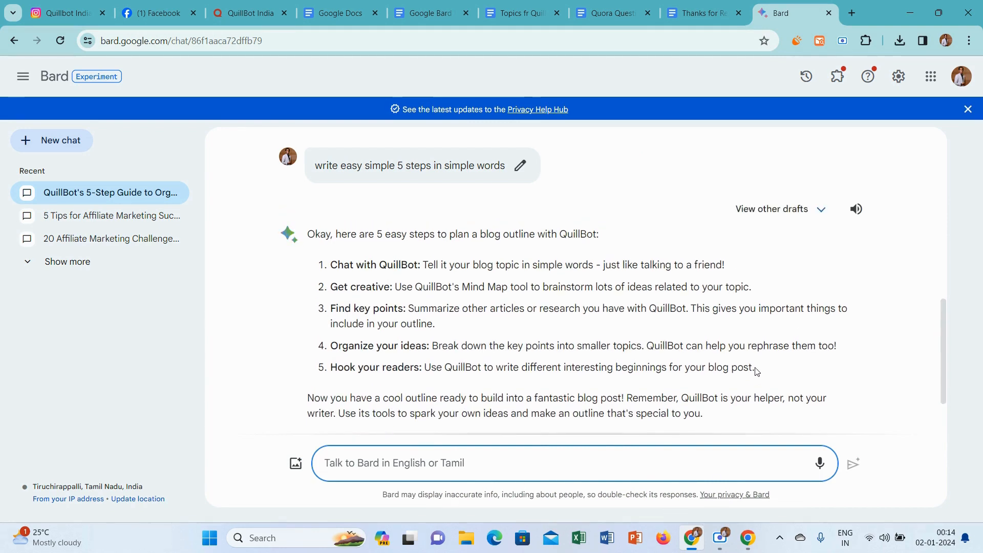
# Copy the five steps from Bard's latest answer and paste them below the prompt in the Google Bard Format document.
pyautogui.moveTo(756, 368); pyautogui.dragTo(333, 265)
pyautogui.hotkey('ctrl', 'c')
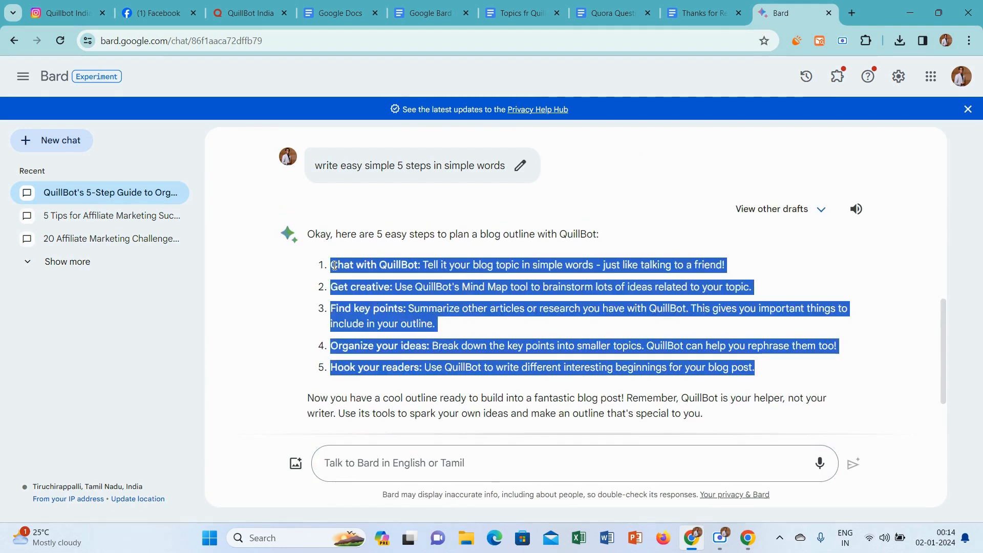
pyautogui.click(334, 265)
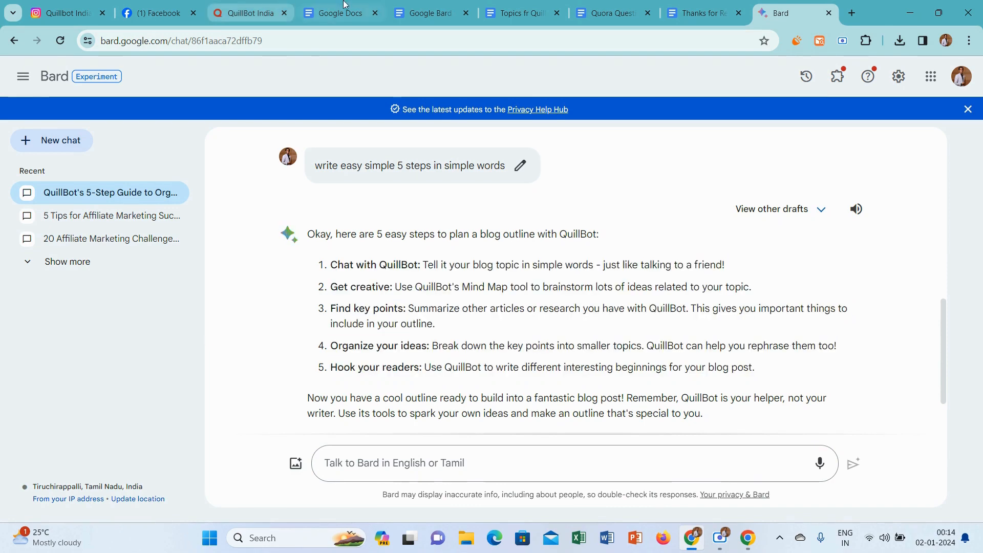
pyautogui.click(444, 5)
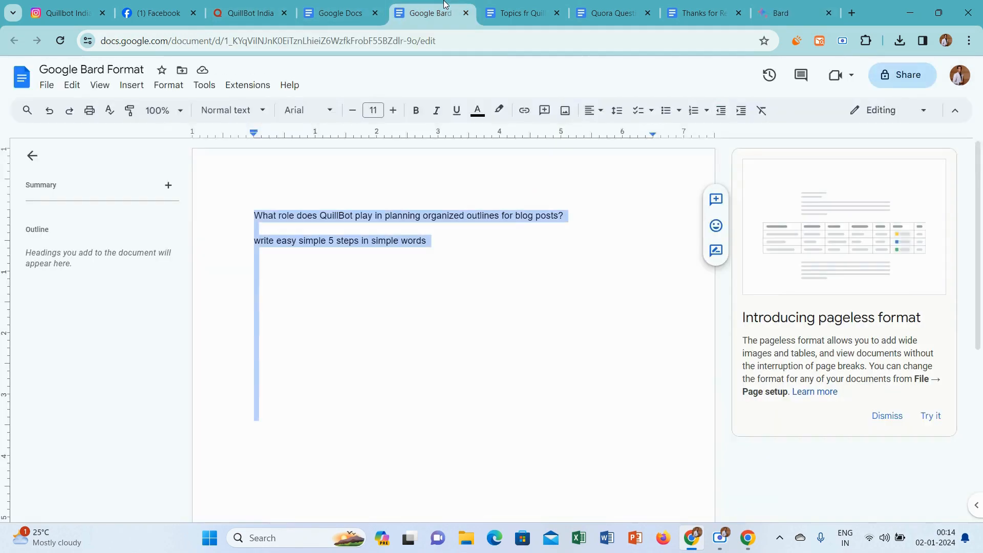
pyautogui.click(477, 252)
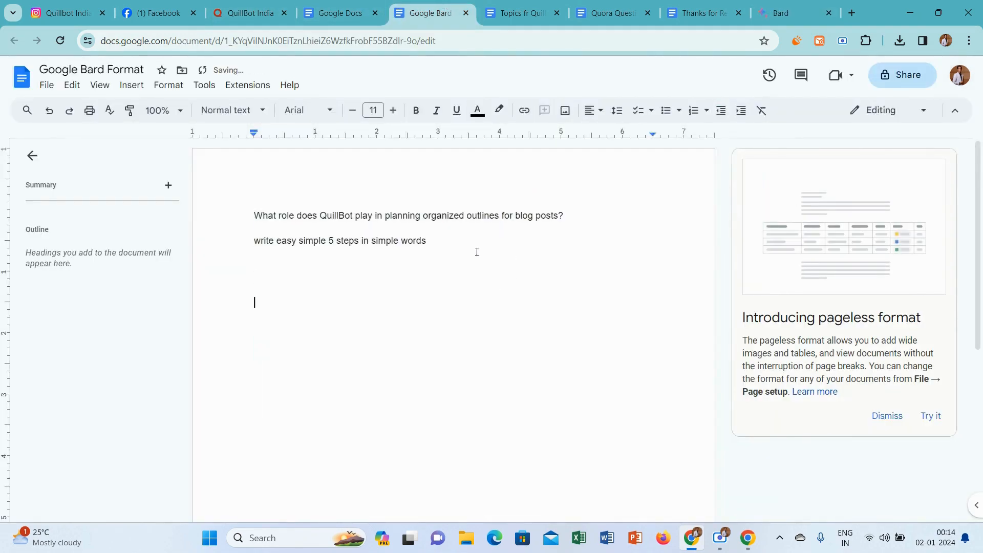
pyautogui.hotkey('ctrl', 'v')
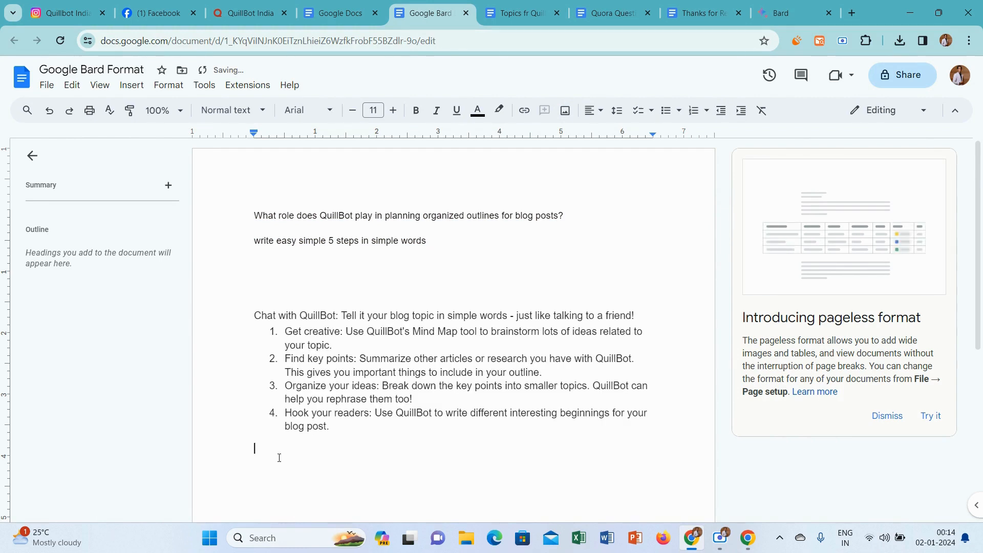
# Apply the Normal text style to all the pasted steps, from "Chat with QuillBot" to "Hook your readers".
pyautogui.moveTo(256, 451); pyautogui.dragTo(254, 316)
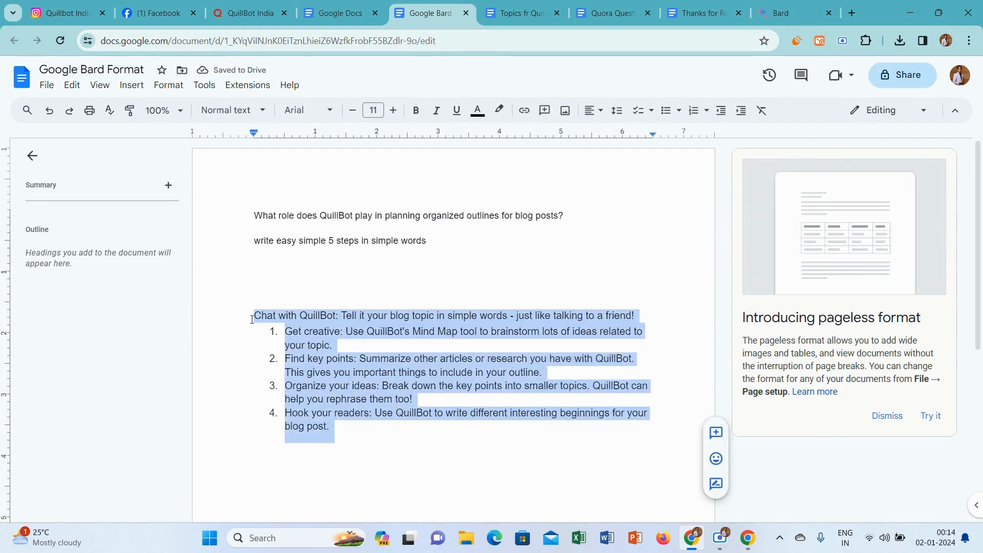
pyautogui.click(233, 117)
pyautogui.moveTo(248, 143)
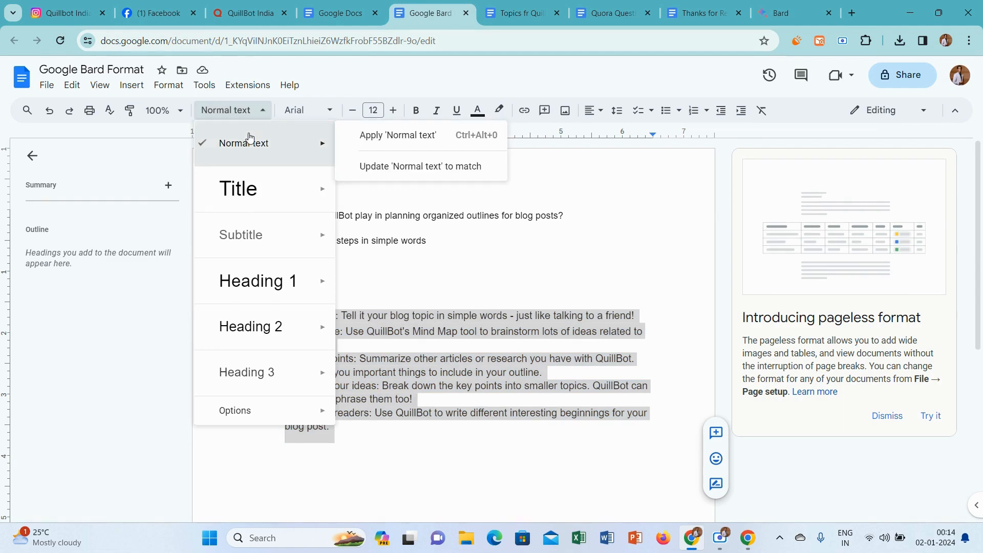
pyautogui.click(395, 134)
# Remove the numbering and indentation from the "Get creative", "Find key points", "Organize your ideas" and "Hook your readers" lines.
pyautogui.click(285, 328)
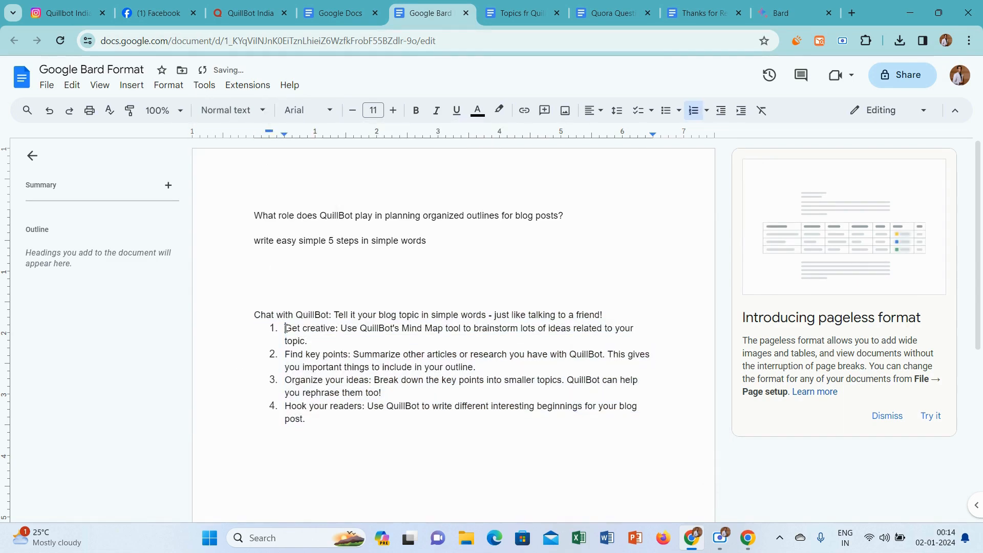
pyautogui.press('BackSpace')
pyautogui.press('BackSpace')
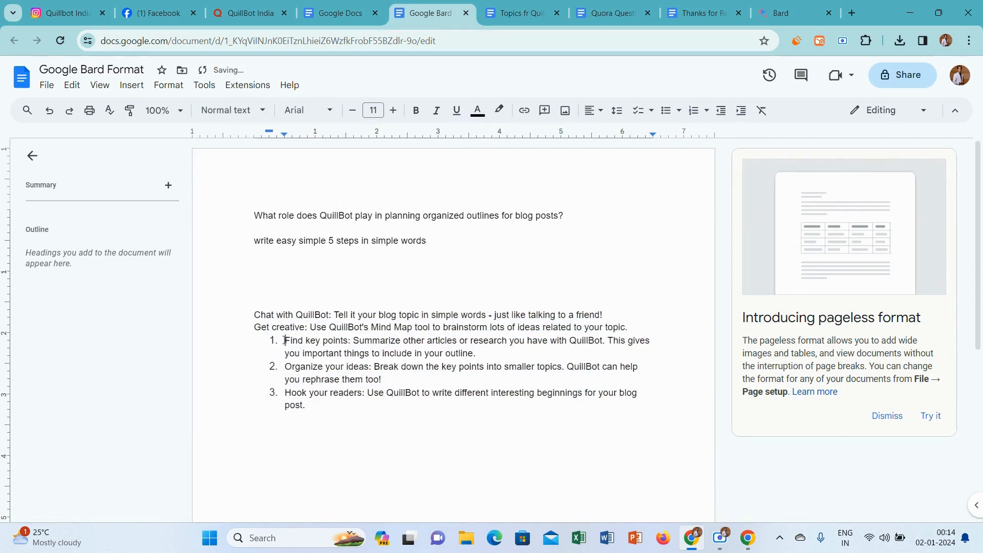
pyautogui.click(285, 341)
pyautogui.press('BackSpace')
pyautogui.press('BackSpace')
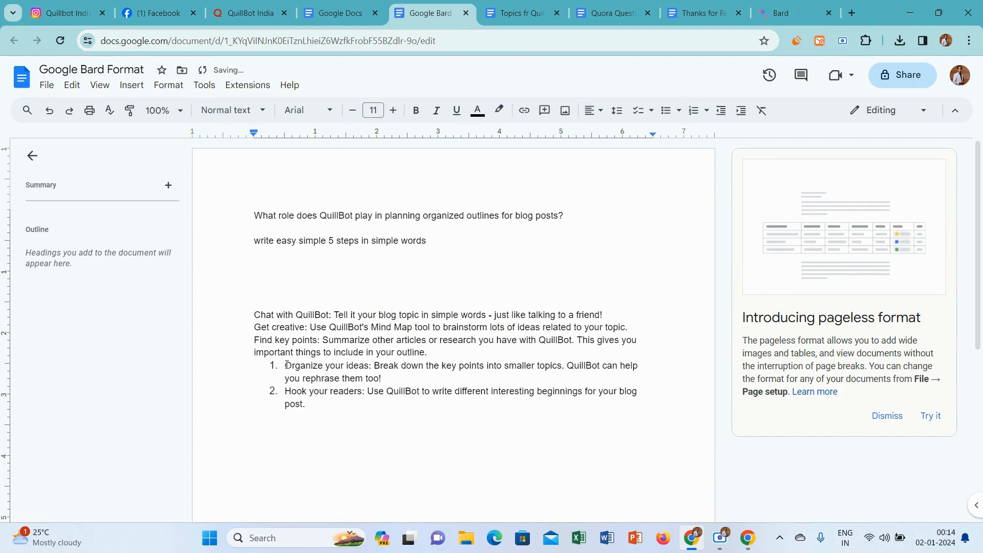
pyautogui.click(285, 366)
pyautogui.press('BackSpace')
pyautogui.press('BackSpace')
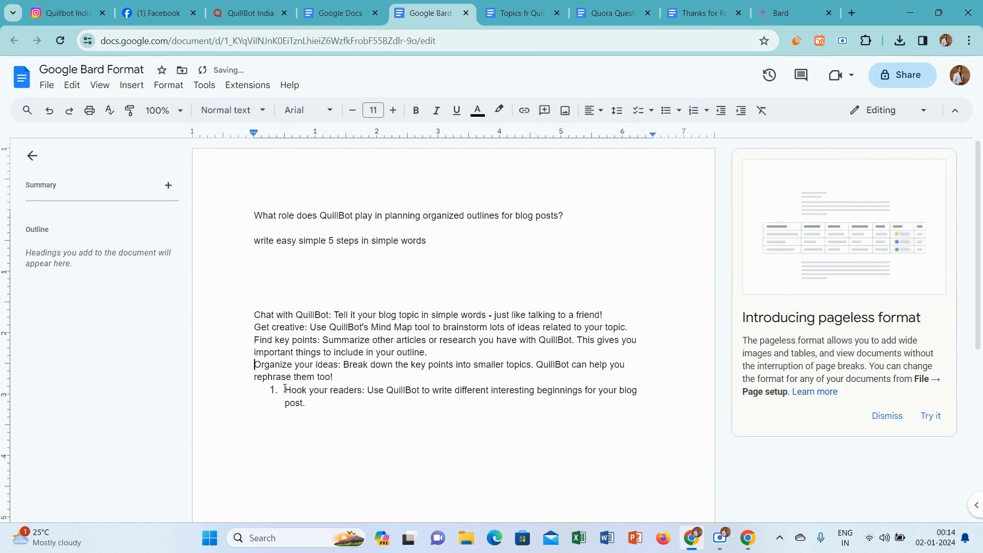
pyautogui.click(285, 390)
pyautogui.press('BackSpace')
pyautogui.press('BackSpace')
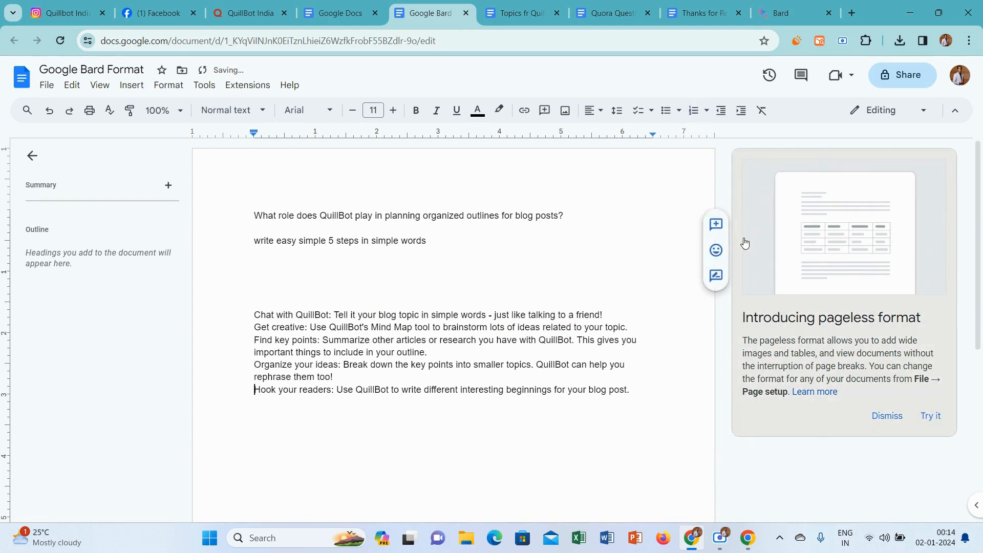
# Separate the five steps from each other with a blank line.
pyautogui.press('Return')
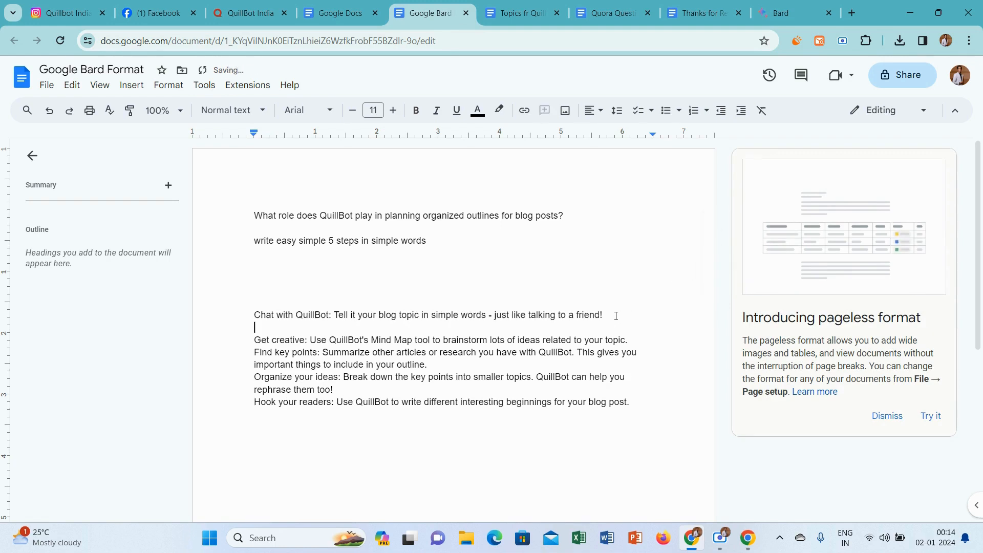
pyautogui.click(639, 341)
pyautogui.press('Return')
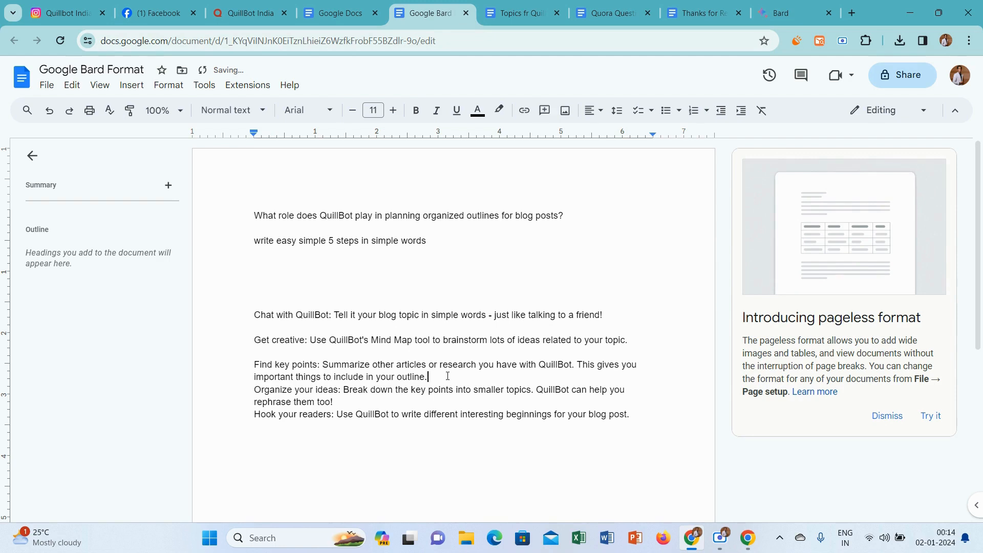
pyautogui.press('Return')
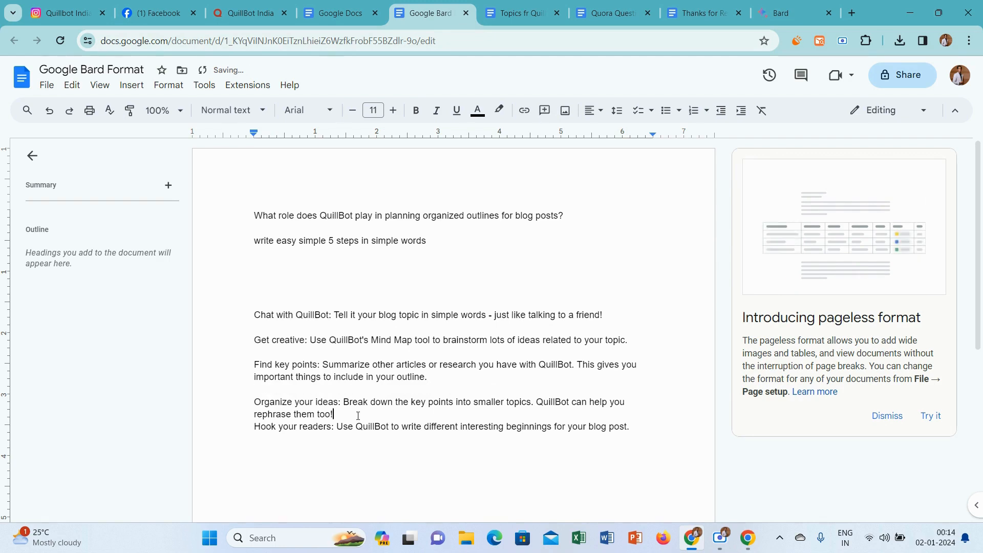
pyautogui.press('Return')
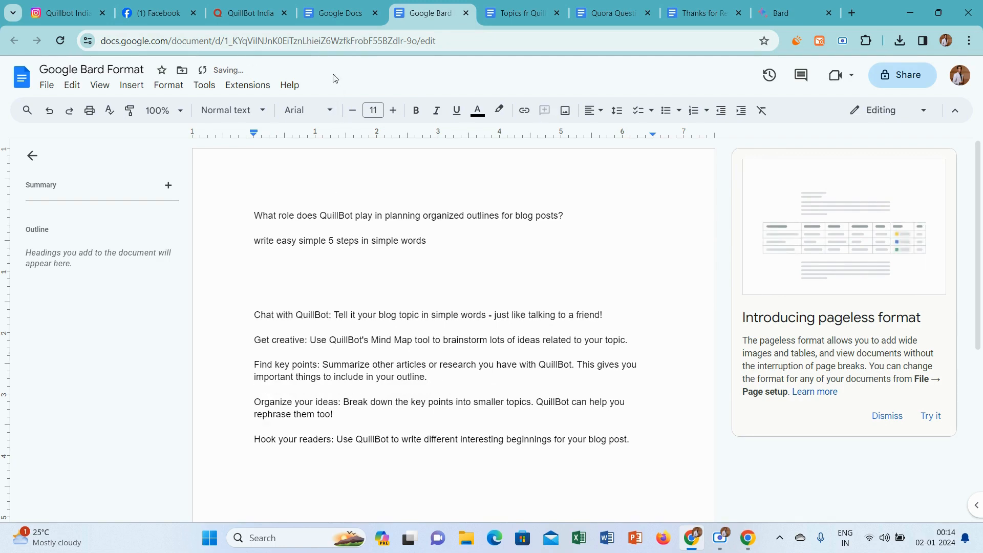
# Paste the green blog outline question from Topics fr QuillBot above the five steps and apply the Normal text style to it.
pyautogui.click(506, 4)
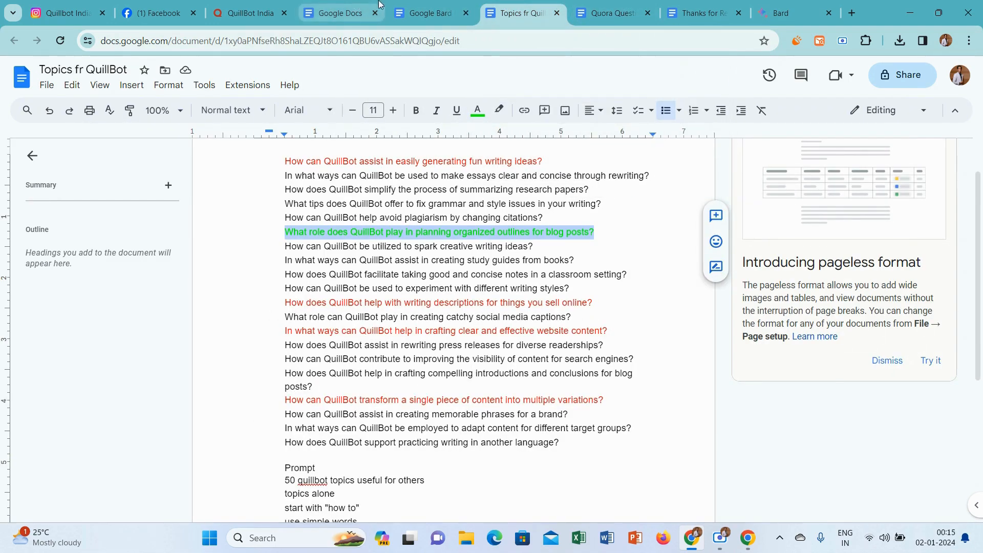
pyautogui.click(439, 5)
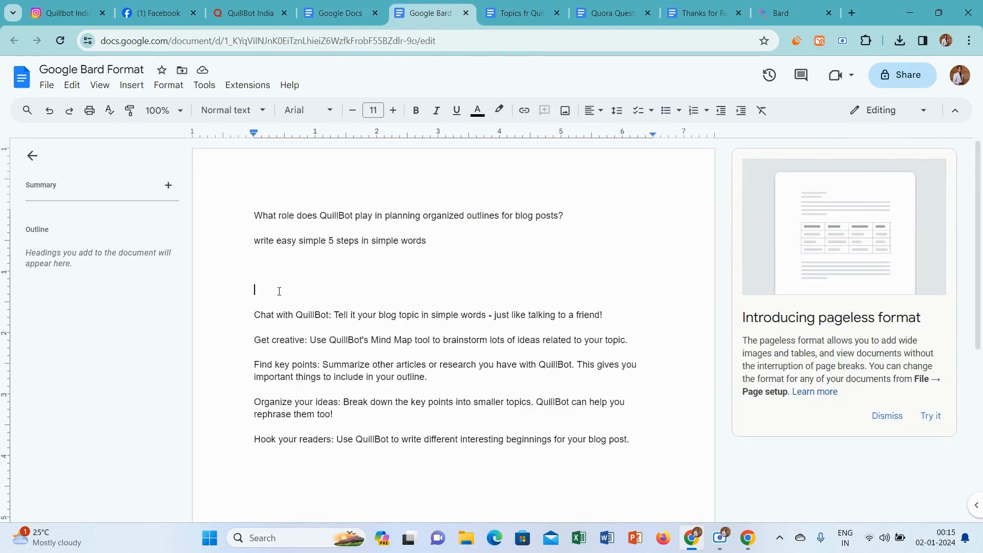
pyautogui.write('What role does QuillBot play in planning organized outlines for blog posts?')
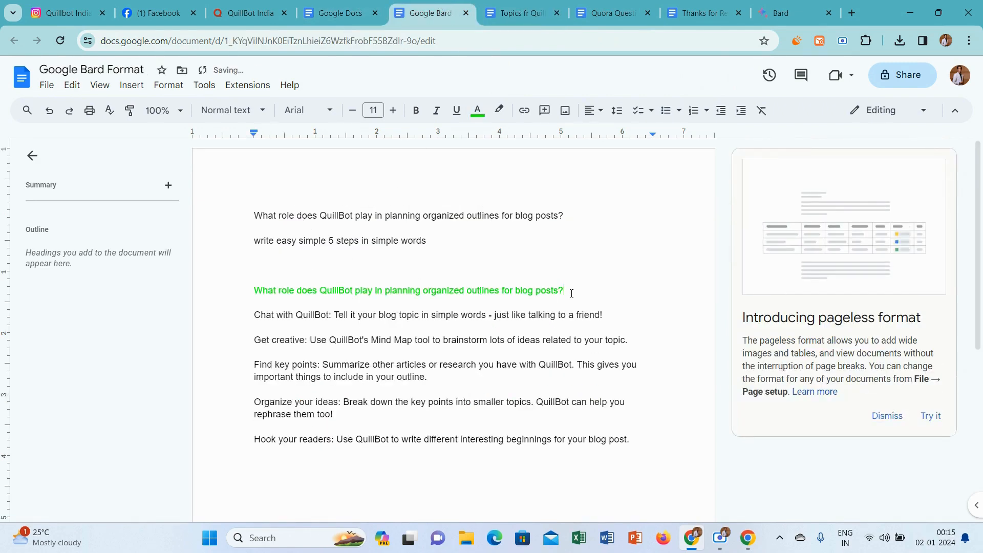
pyautogui.moveTo(571, 293); pyautogui.dragTo(241, 293)
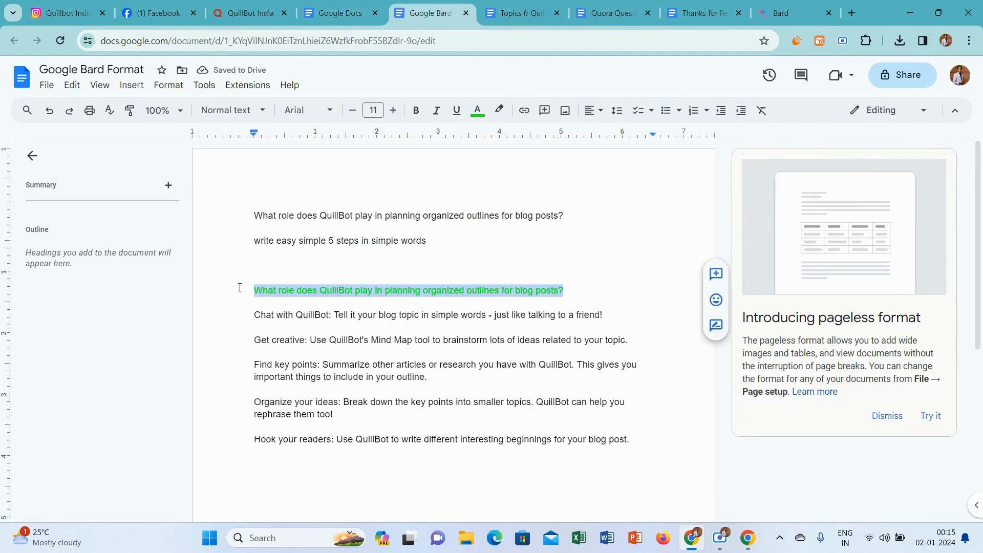
pyautogui.click(248, 112)
pyautogui.click(257, 137)
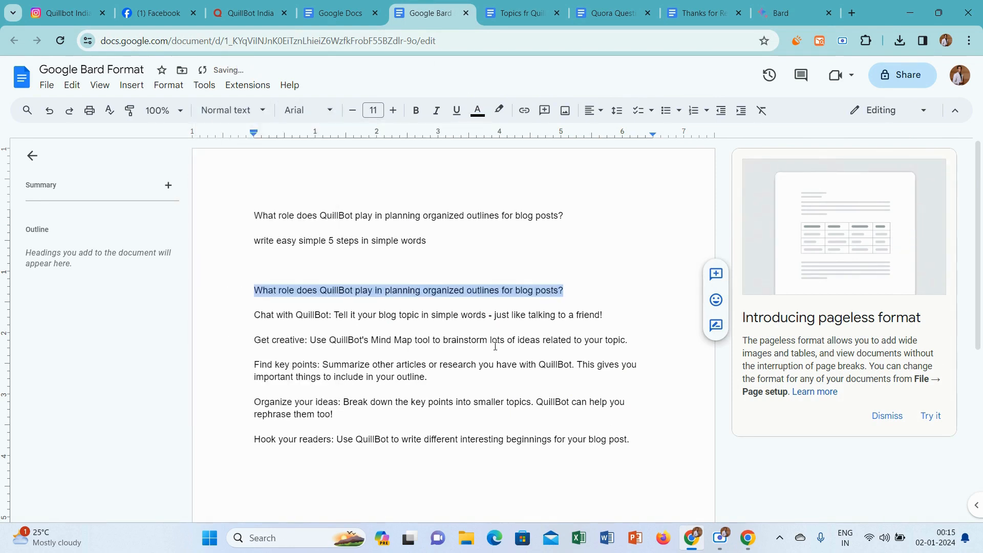
# Copy the blog outline question with its five steps from the document and open the invideo AI video creator in a new tab.
pyautogui.moveTo(642, 438); pyautogui.dragTo(250, 295)
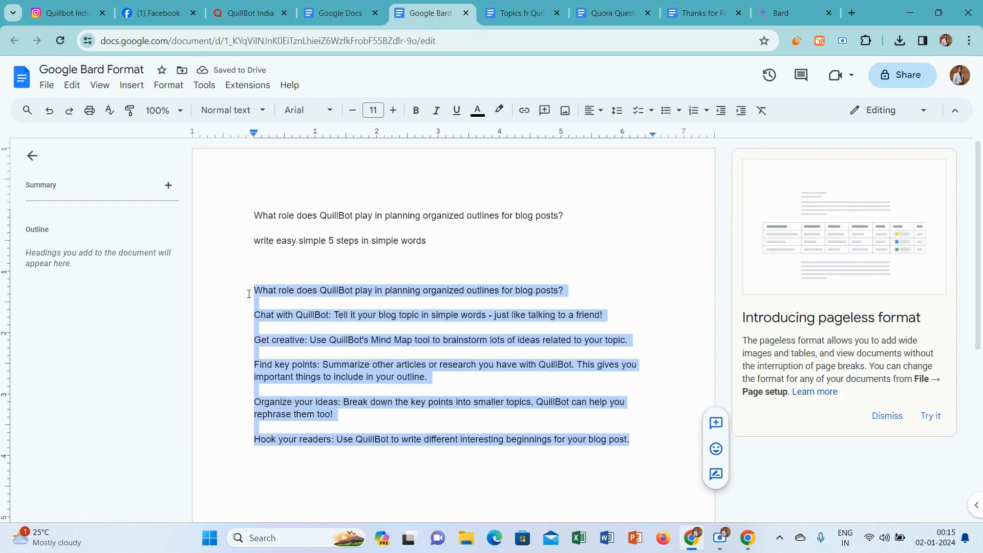
pyautogui.click(852, 14)
pyautogui.write('i')
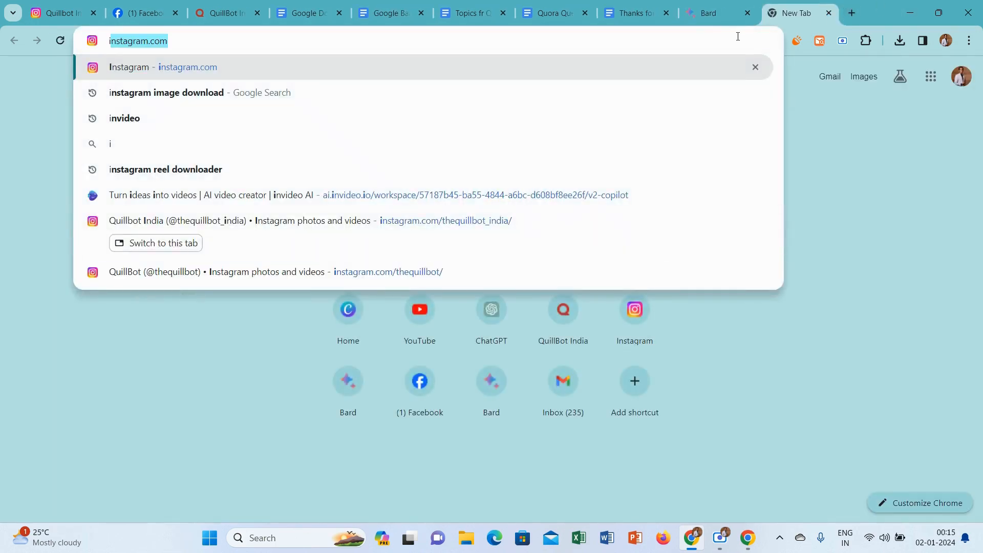
pyautogui.write('n')
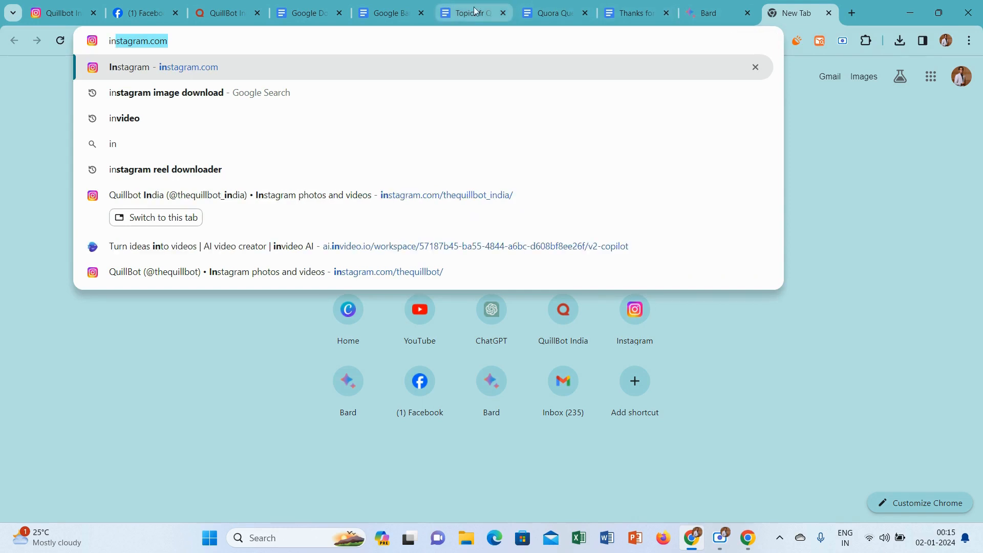
pyautogui.click(352, 125)
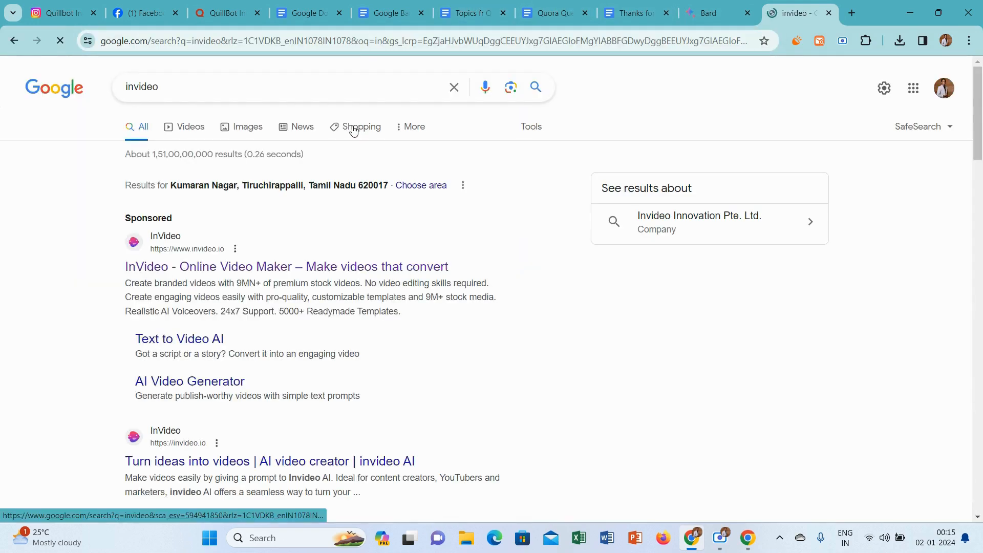
pyautogui.click(242, 267)
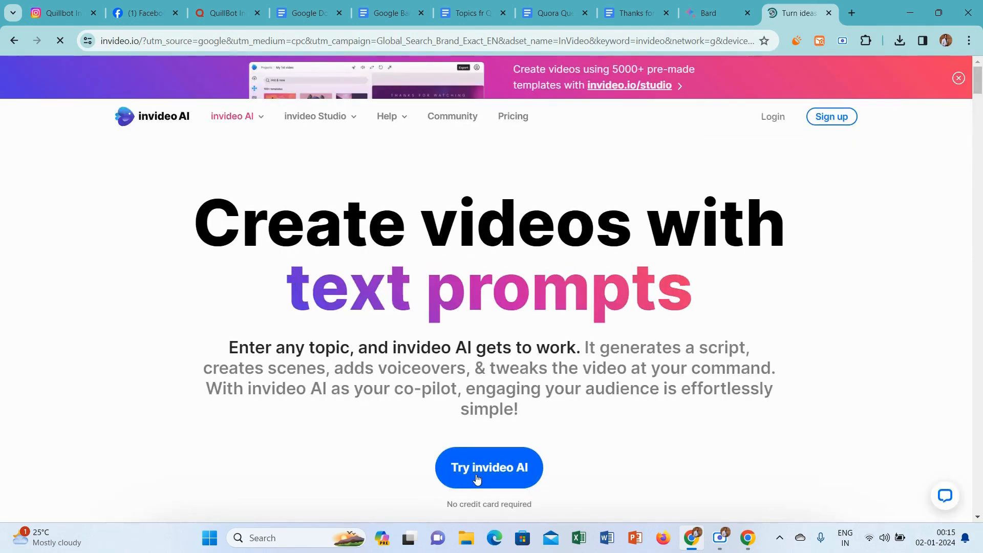
pyautogui.click(477, 478)
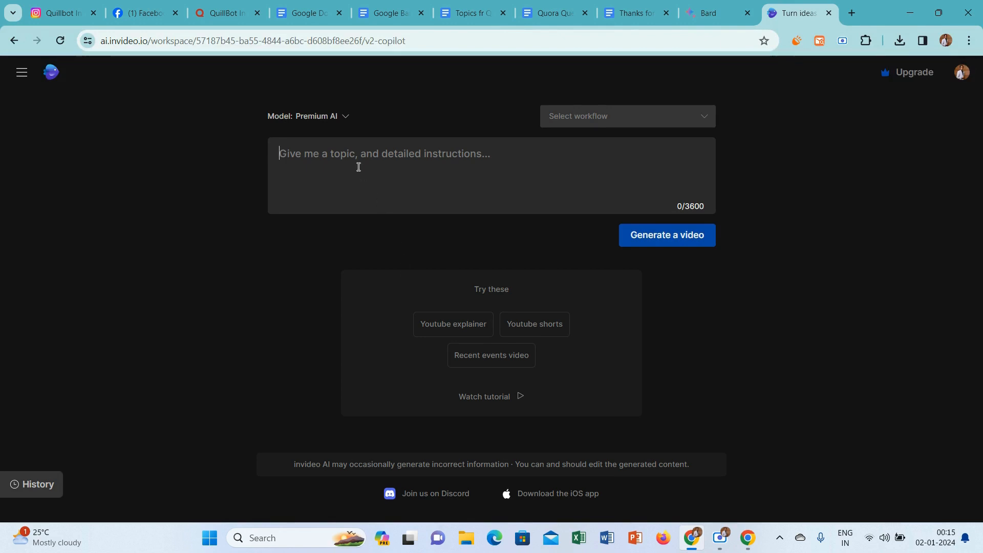
# Generate a YouTube Shorts video from the copied question and steps, keeping the Bloggers audience, Minimalist Modern look and Youtube Shorts platform.
pyautogui.hotkey('ctrl', 'v')
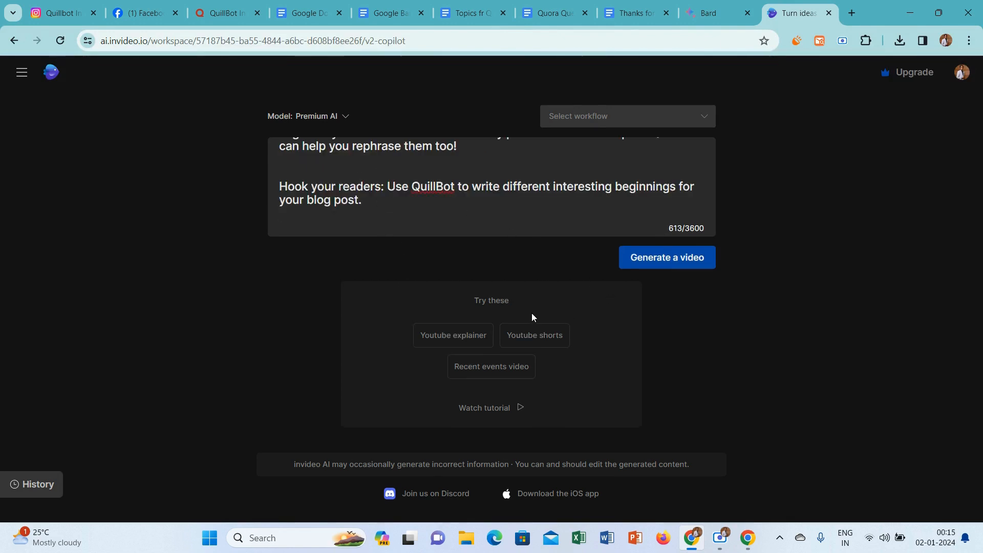
pyautogui.click(533, 335)
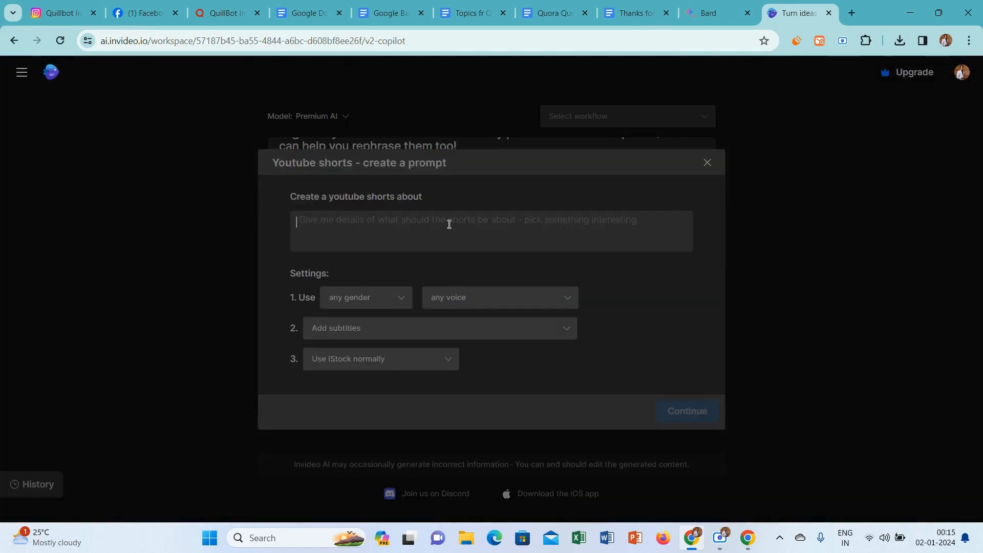
pyautogui.write('Hook your readers: Use QuillBot to write different interesting beginnings for your blog post.')
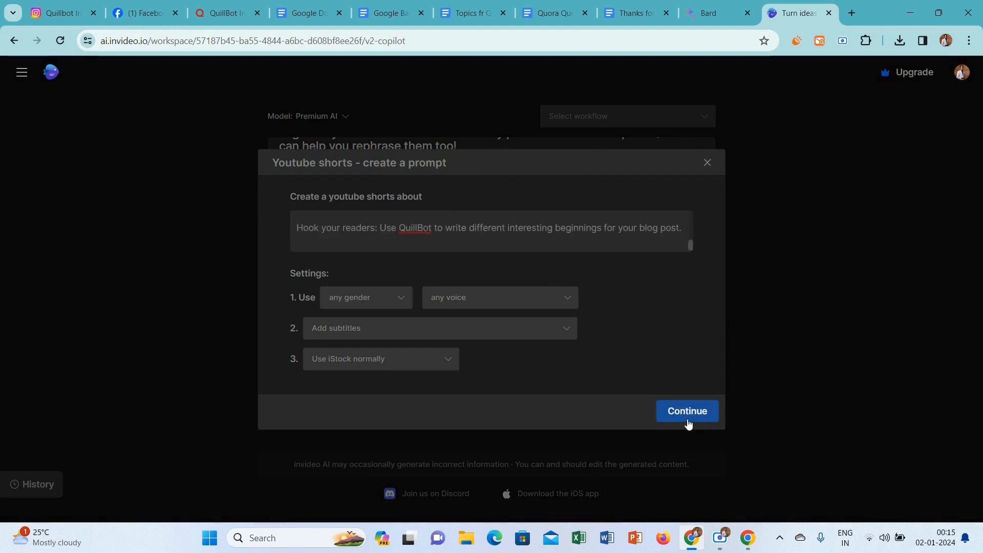
pyautogui.click(687, 419)
pyautogui.click(659, 258)
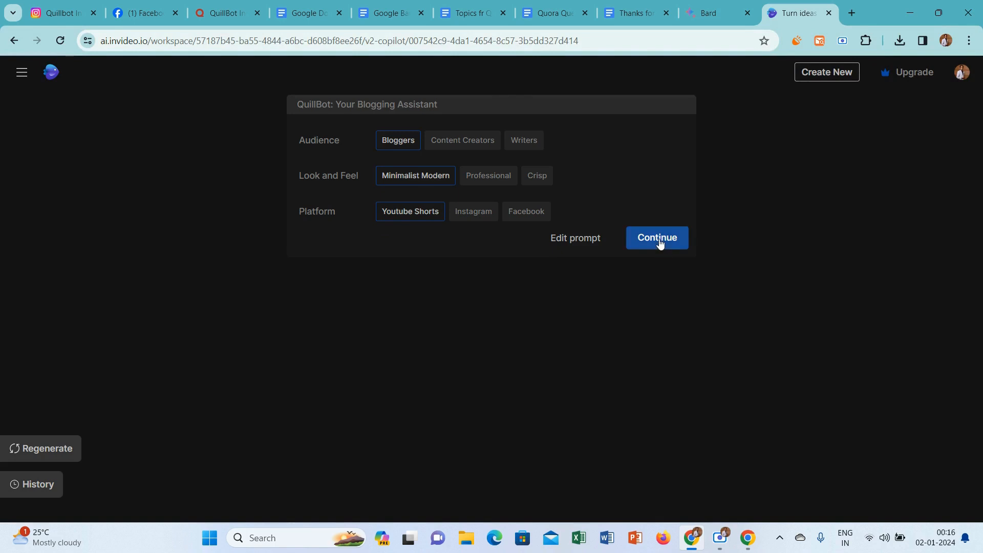
pyautogui.click(659, 241)
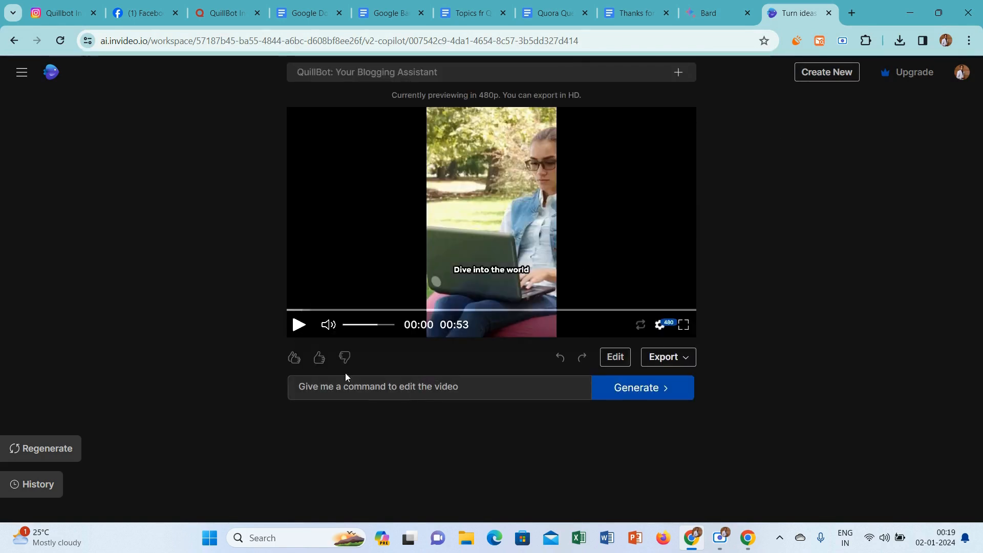
# Preview the start of the generated video and export it at 1080p with stock watermarks and Normal invideo AI branding.
pyautogui.click(297, 327)
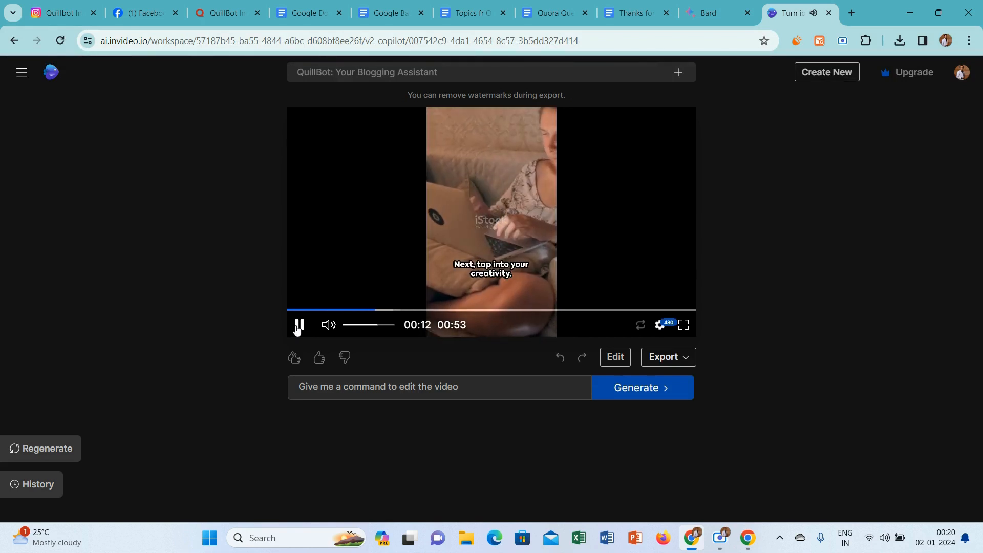
pyautogui.click(298, 326)
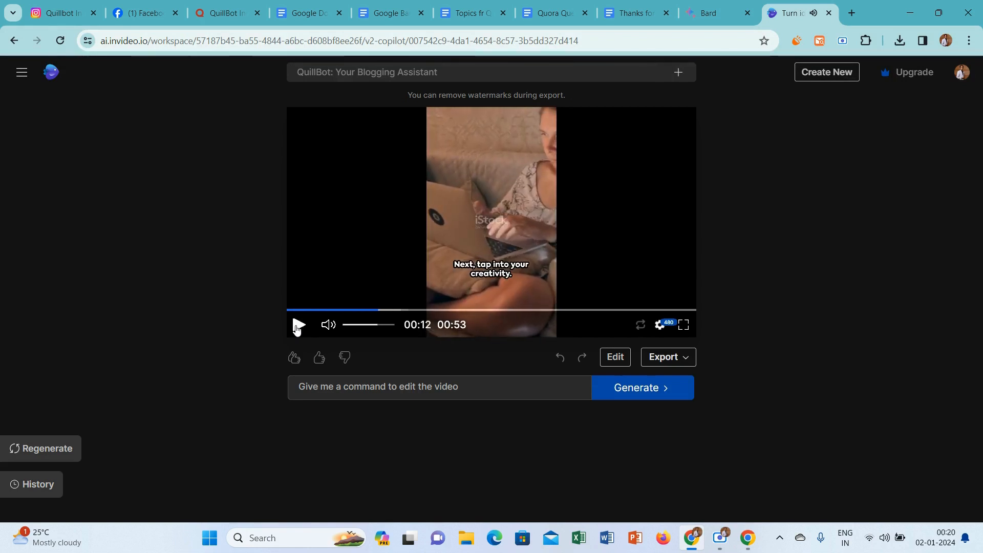
pyautogui.click(660, 358)
pyautogui.click(678, 388)
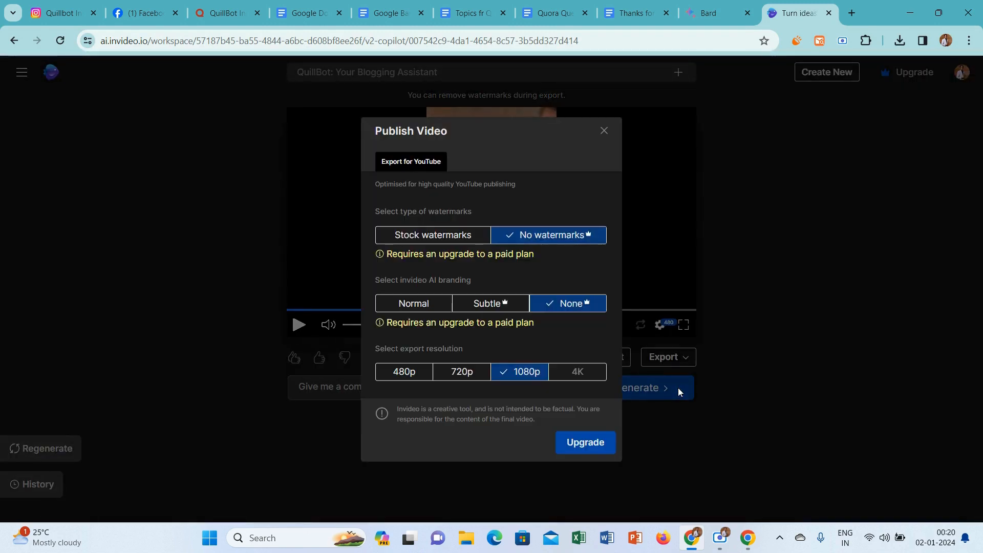
pyautogui.click(419, 237)
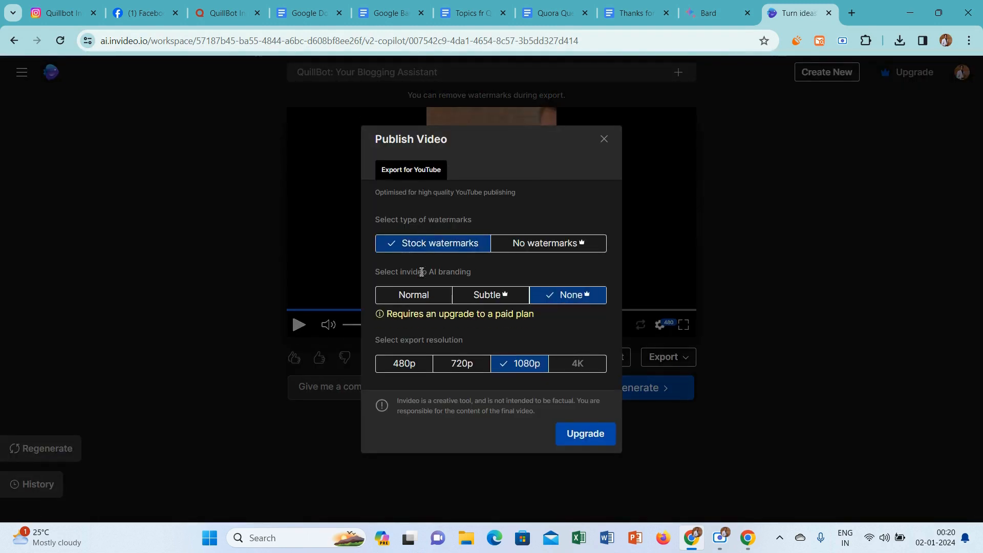
pyautogui.click(406, 301)
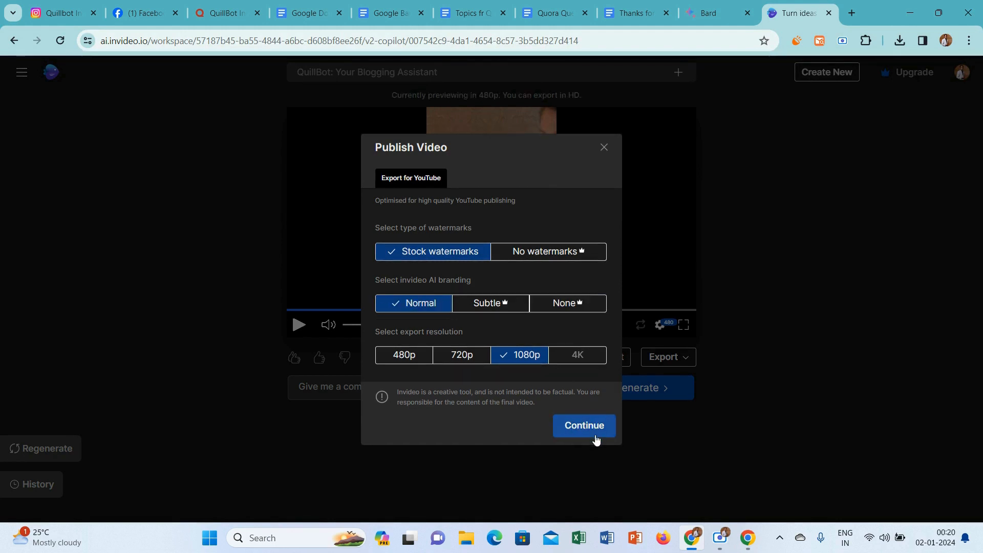
pyautogui.click(584, 425)
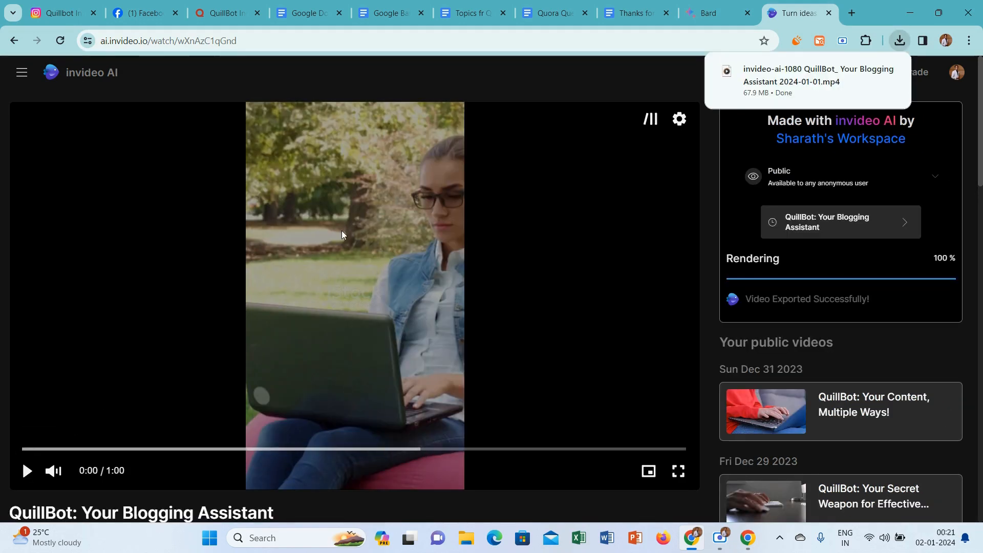
# Open Canva in a new tab, find the Instagram Reel templates and create a blank Instagram Reel design.
pyautogui.click(851, 13)
pyautogui.write('canva.com')
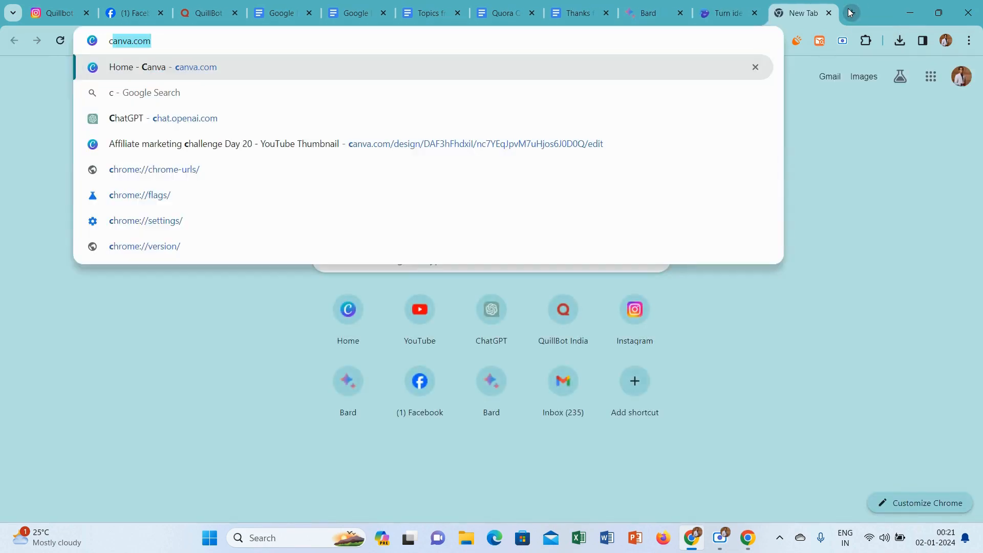
pyautogui.click(652, 67)
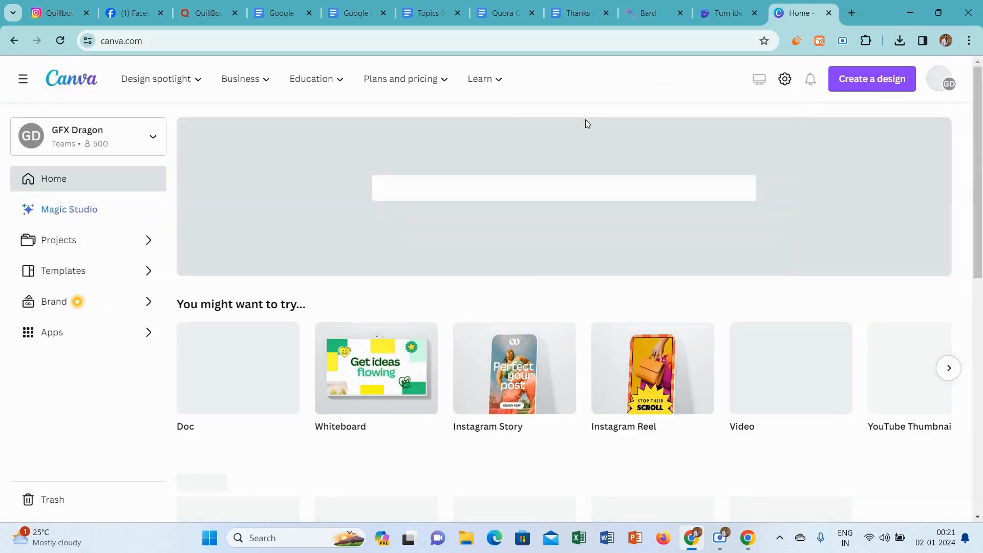
pyautogui.click(503, 184)
pyautogui.write('ins')
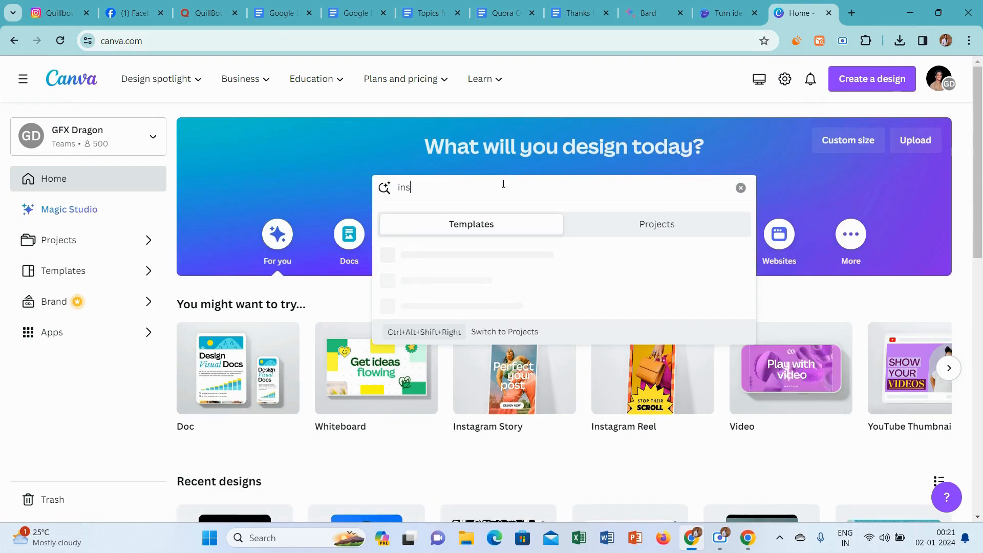
pyautogui.write('tagram reel')
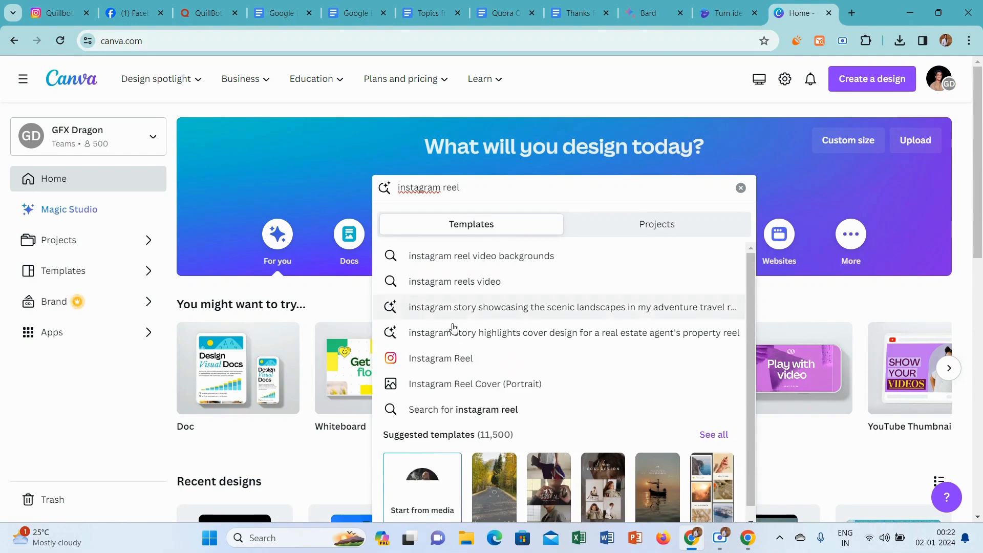
pyautogui.click(445, 358)
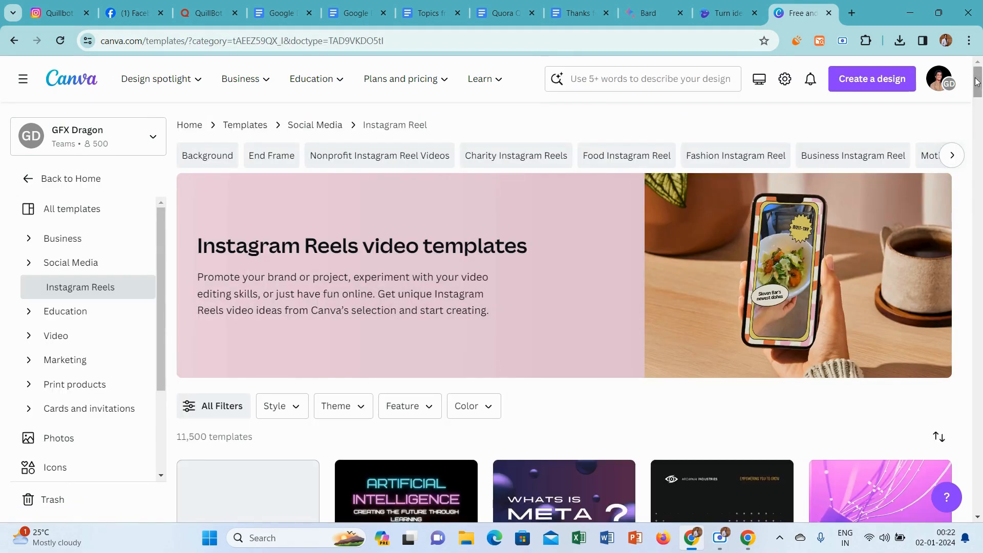
pyautogui.moveTo(976, 82); pyautogui.dragTo(976, 97)
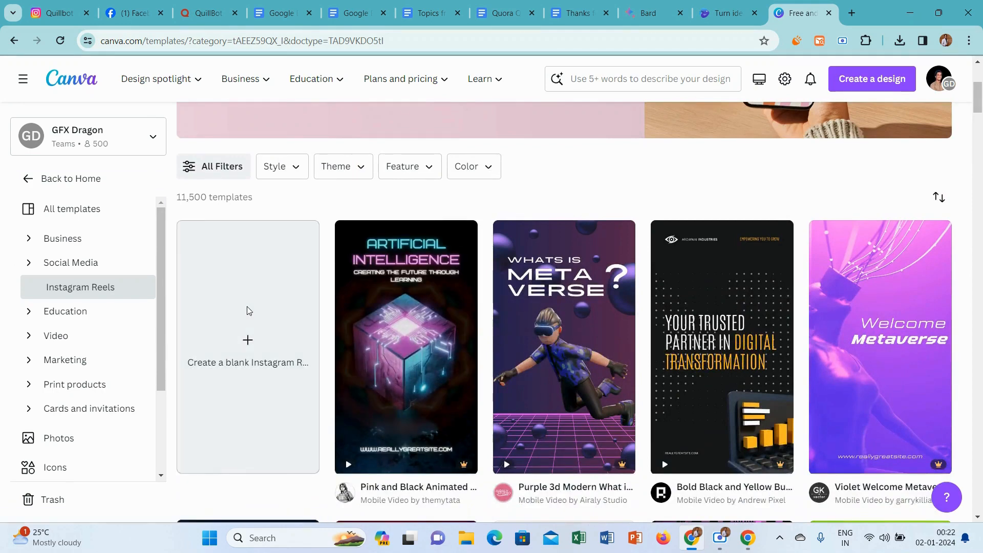
pyautogui.click(249, 310)
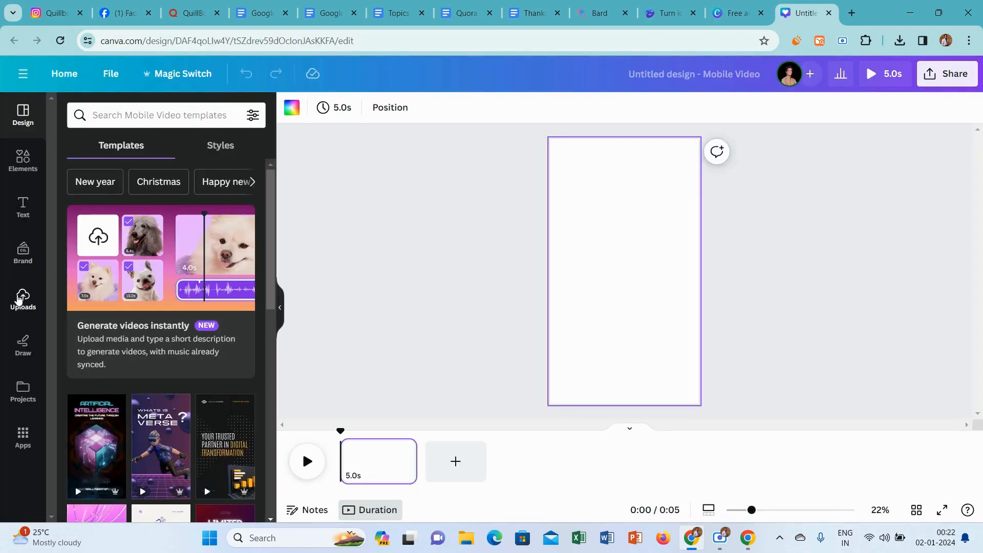
# Upload the exported "invideo-ai-1080 QuillBot_ Your Blogging" MP4 file from Downloads to the Canva design's uploads.
pyautogui.click(20, 299)
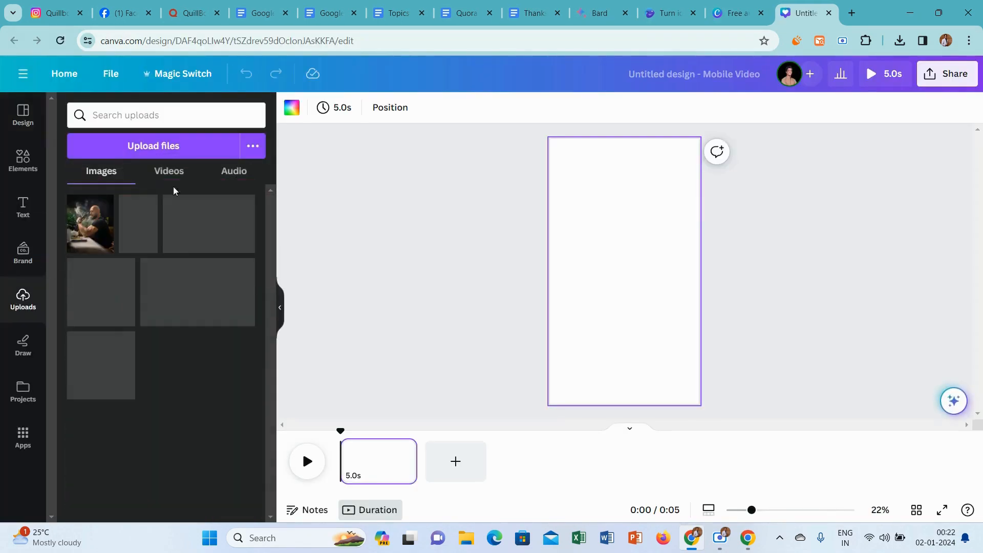
pyautogui.click(190, 149)
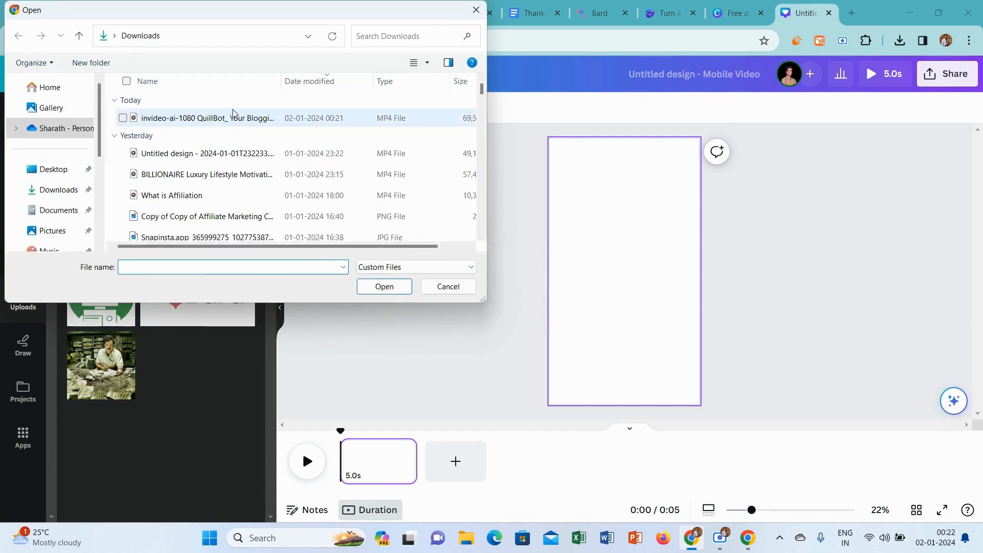
pyautogui.click(232, 117)
pyautogui.click(381, 286)
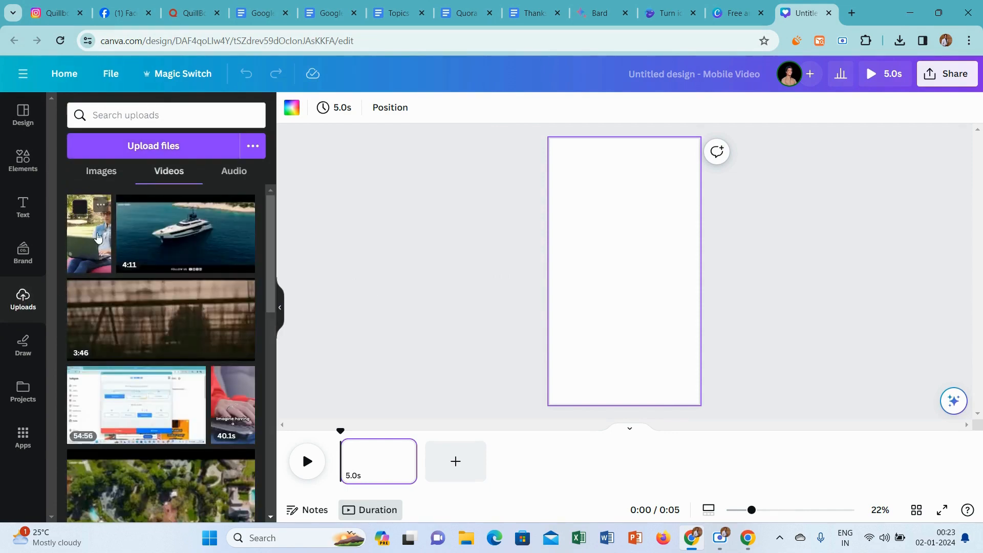
# Add the uploaded QuillBot video to the blank page and set it as the page background.
pyautogui.click(88, 220)
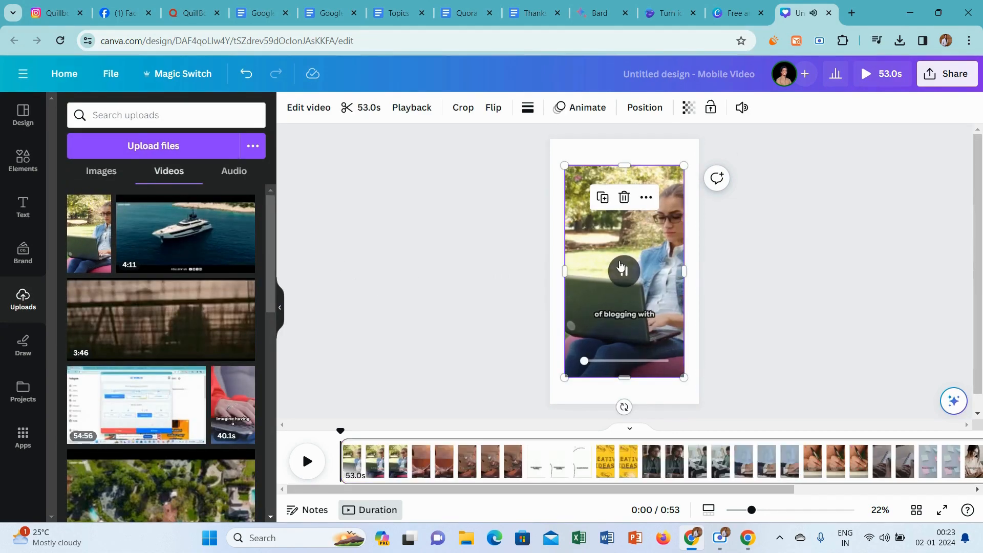
pyautogui.click(623, 273)
pyautogui.rightClick(603, 244)
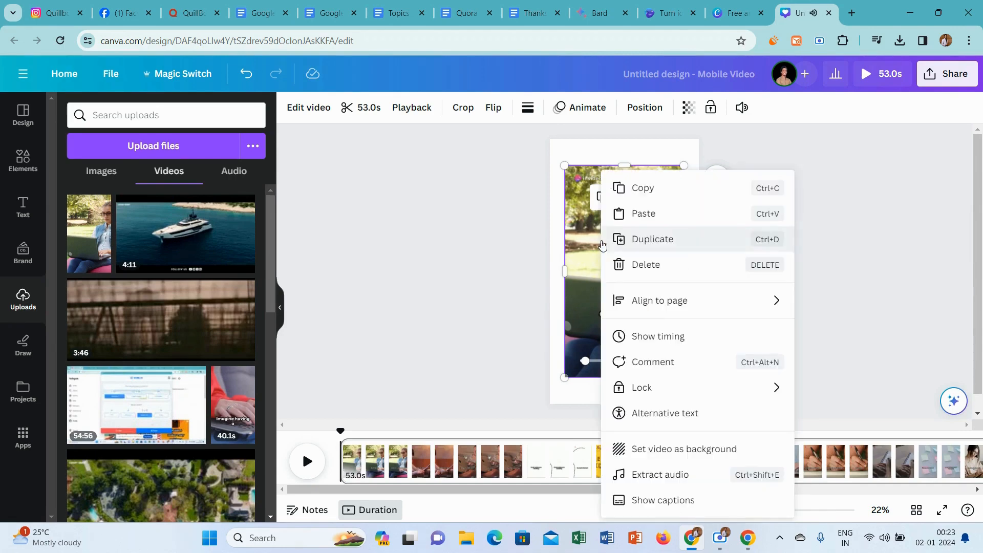
pyautogui.click(678, 448)
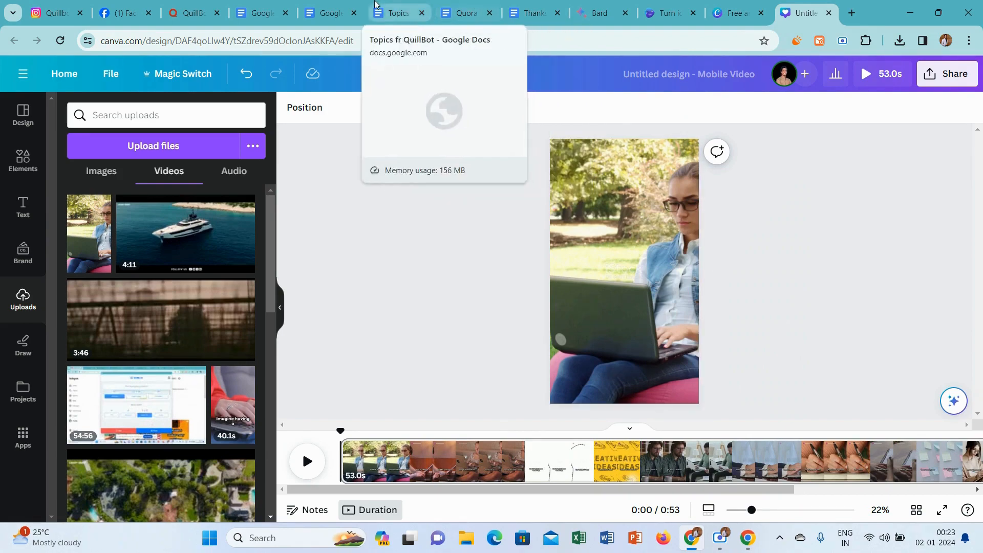
# Name the Canva design "QuillBot: Your Blogging Assistant", copying the title from the Google Bard Format document.
pyautogui.click(328, 13)
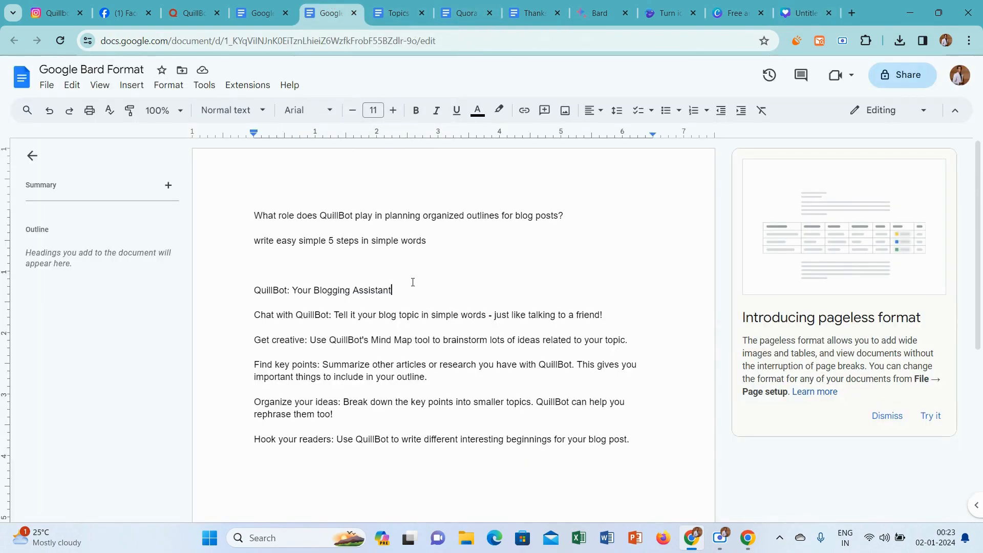
pyautogui.moveTo(402, 288); pyautogui.dragTo(256, 279)
pyautogui.hotkey('ctrl', 'c')
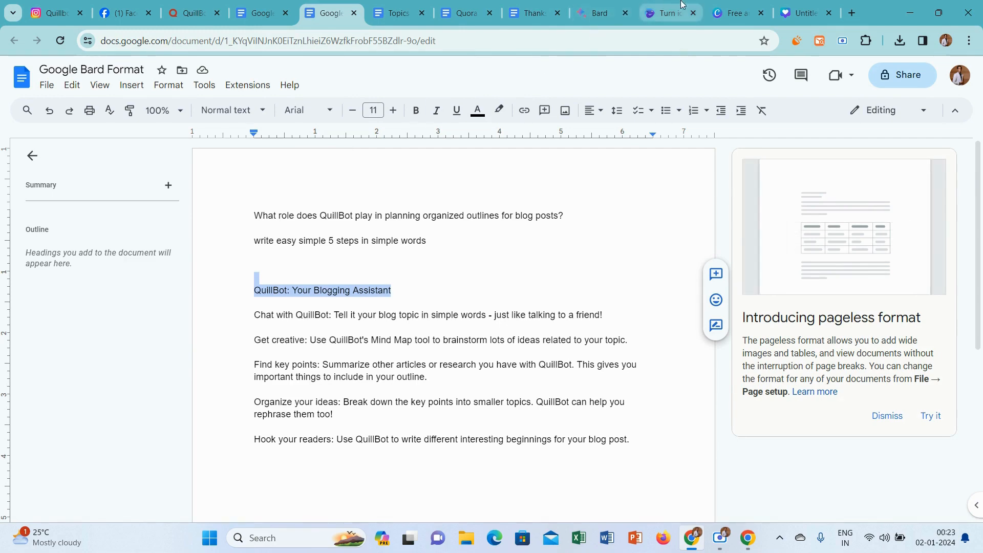
pyautogui.click(796, 11)
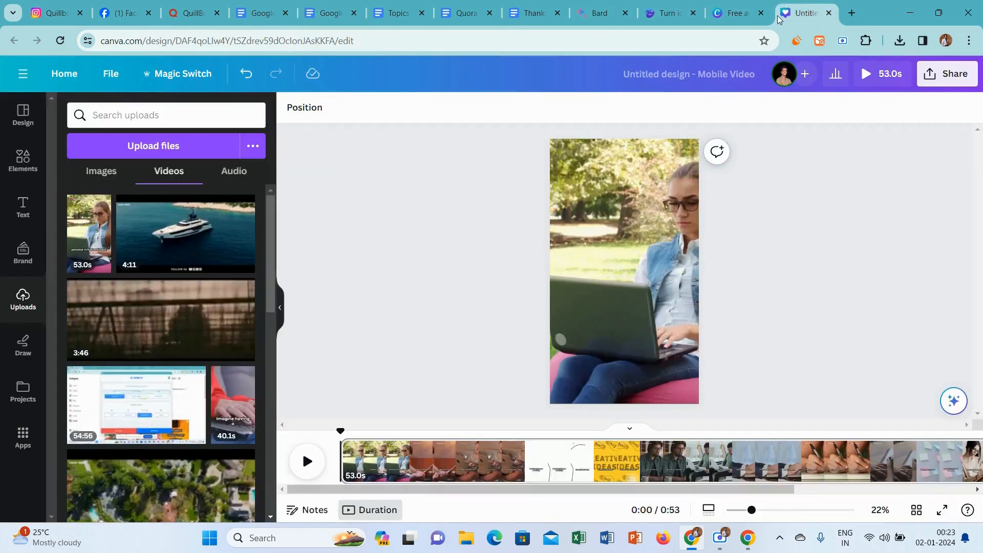
pyautogui.click(681, 77)
pyautogui.hotkey('ctrl', 'v')
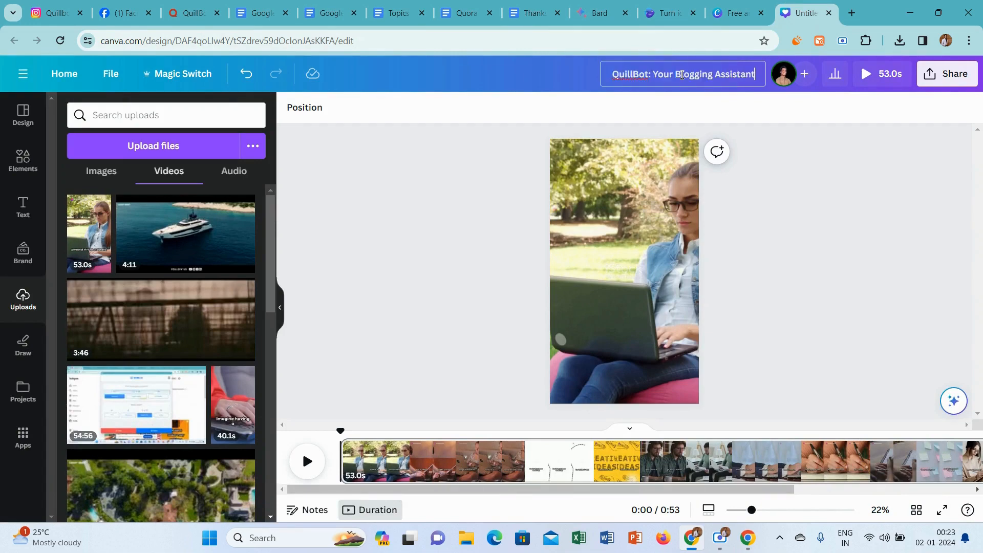
pyautogui.click(881, 177)
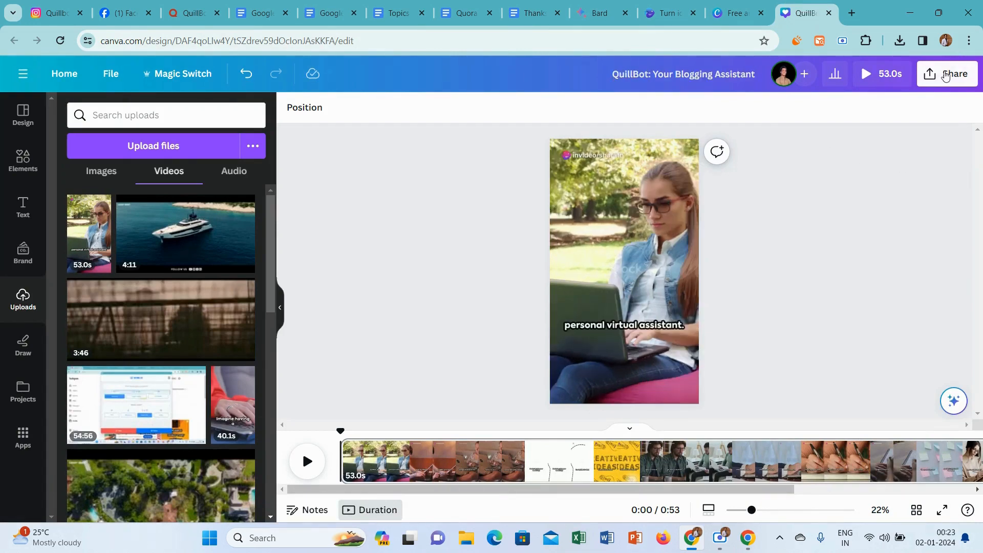
# Download the Canva design as an MP4 video at 1080p (HD) quality.
pyautogui.click(944, 76)
pyautogui.click(792, 397)
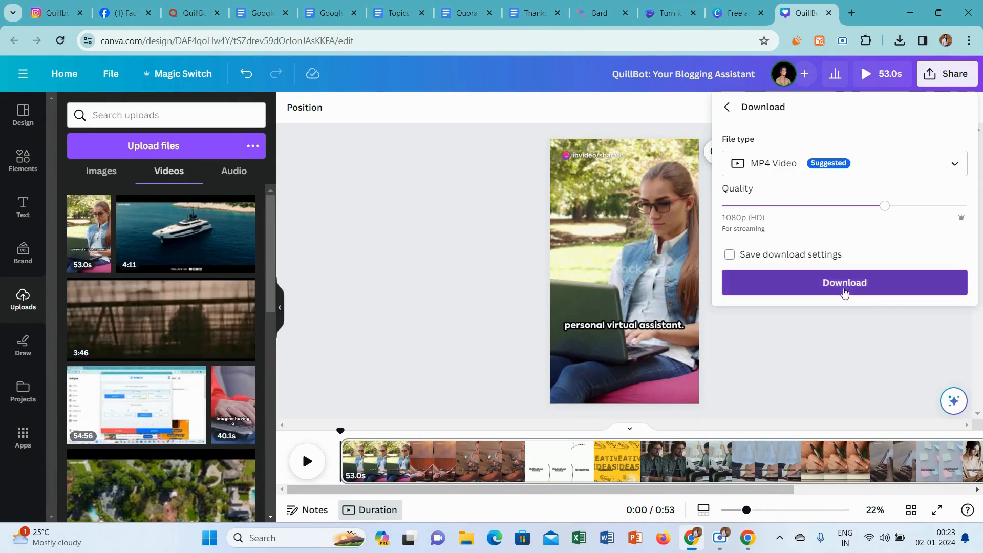
pyautogui.click(843, 286)
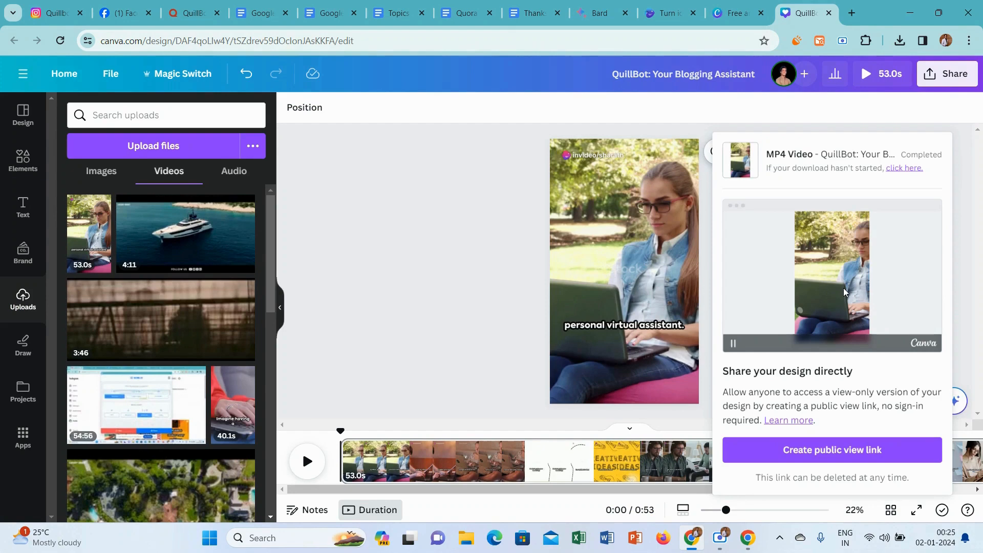
# Cut the "QuillBot: Your Blogging Assistant" title and its five steps out of the Google Bard Format document.
pyautogui.click(326, 7)
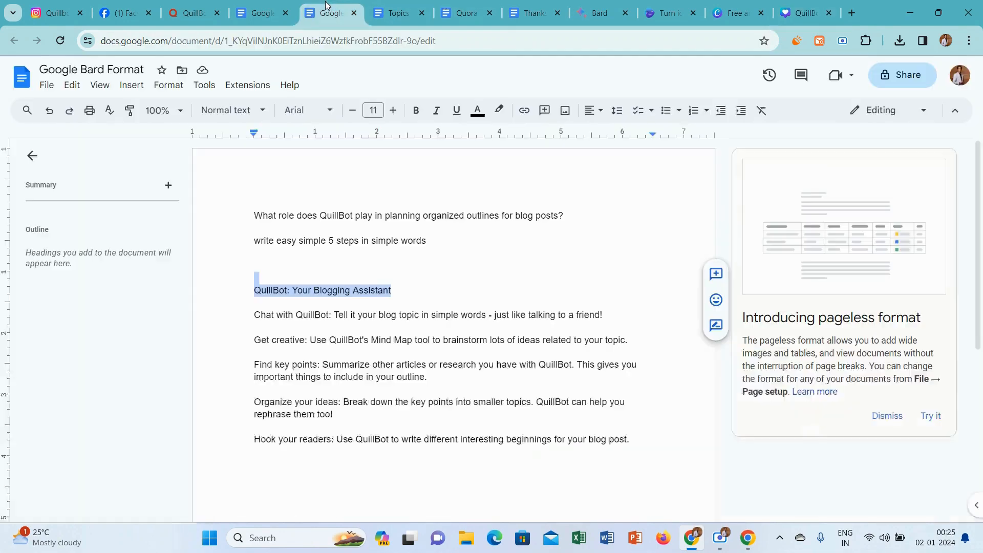
pyautogui.click(633, 441)
pyautogui.moveTo(633, 440); pyautogui.dragTo(245, 293)
pyautogui.hotkey('ctrl', 'c')
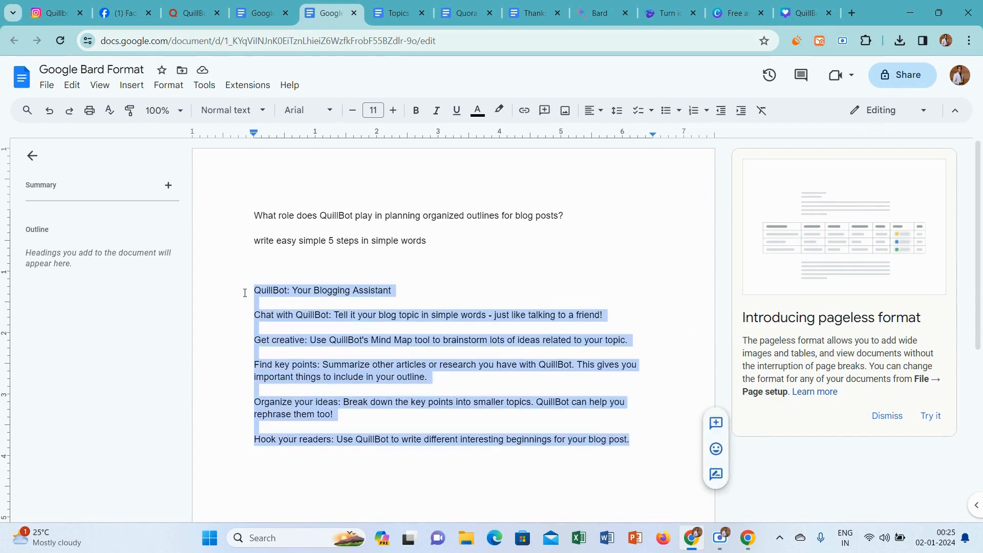
pyautogui.press('BackSpace')
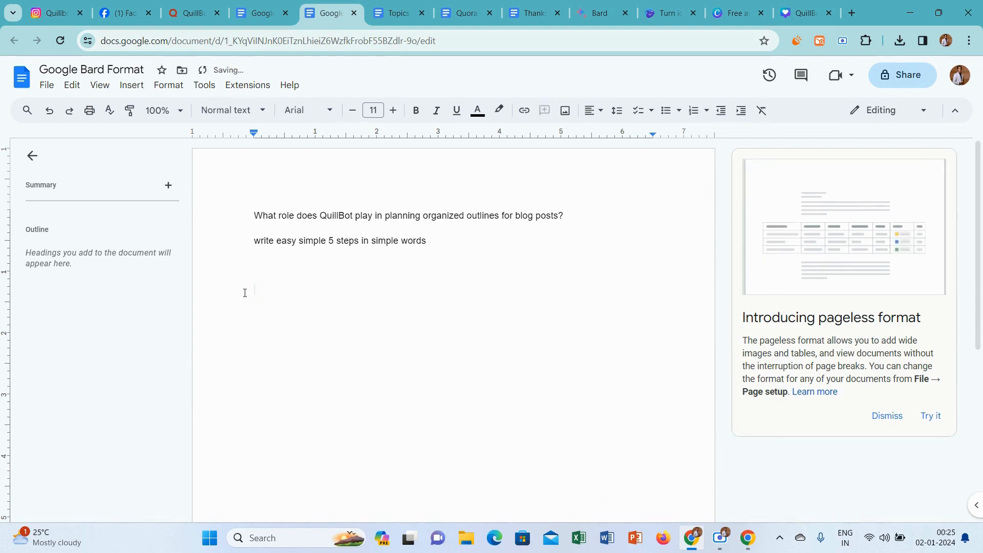
# Open ChatGPT in a new tab and ask it to "decorate the below sentence with emojis", followed by the cut QuillBot title and steps.
pyautogui.click(852, 12)
pyautogui.write('c')
pyautogui.press('Down')
pyautogui.press('Down')
pyautogui.press('Return')
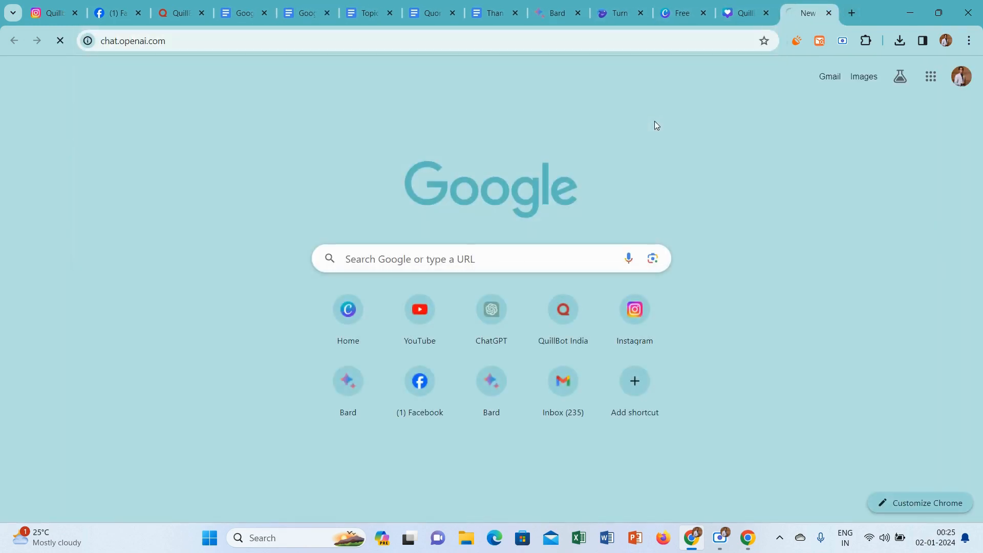
pyautogui.write('d')
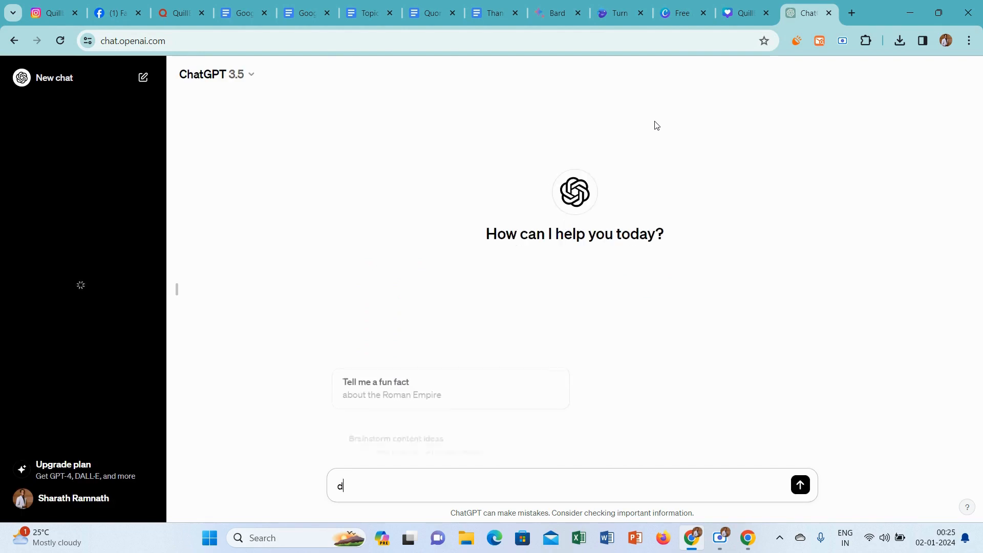
pyautogui.write('ecor')
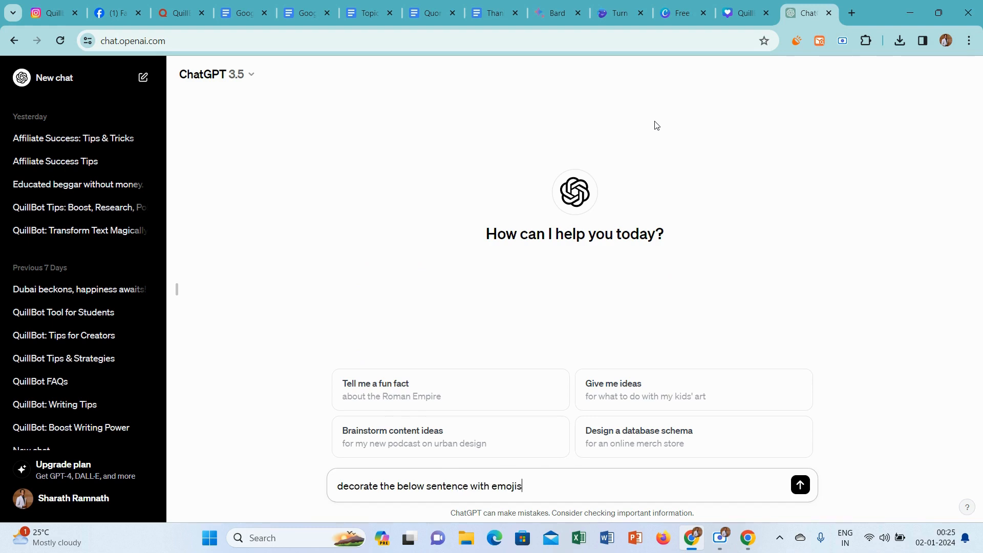
pyautogui.hotkey('shift', 'Return')
pyautogui.hotkey('ctrl', 'v')
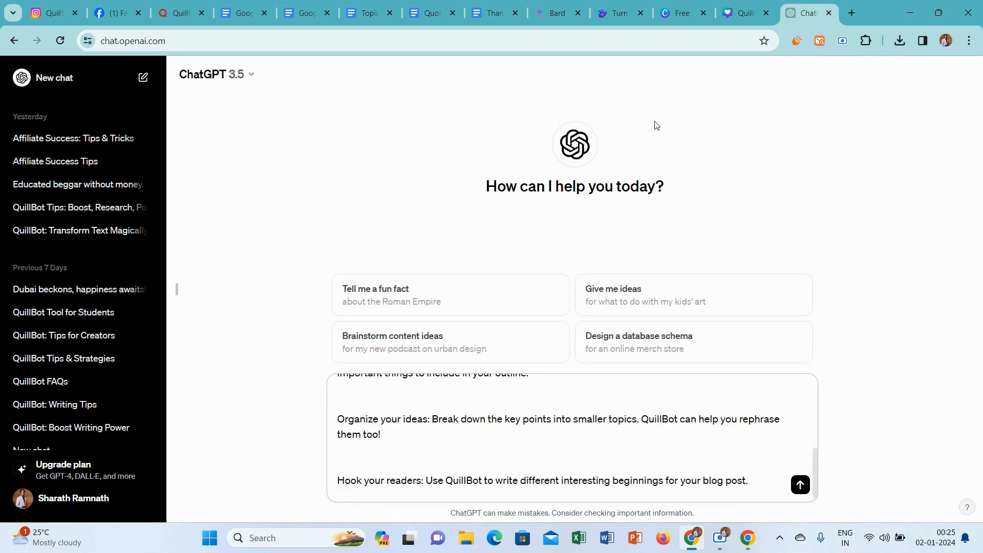
pyautogui.press('Return')
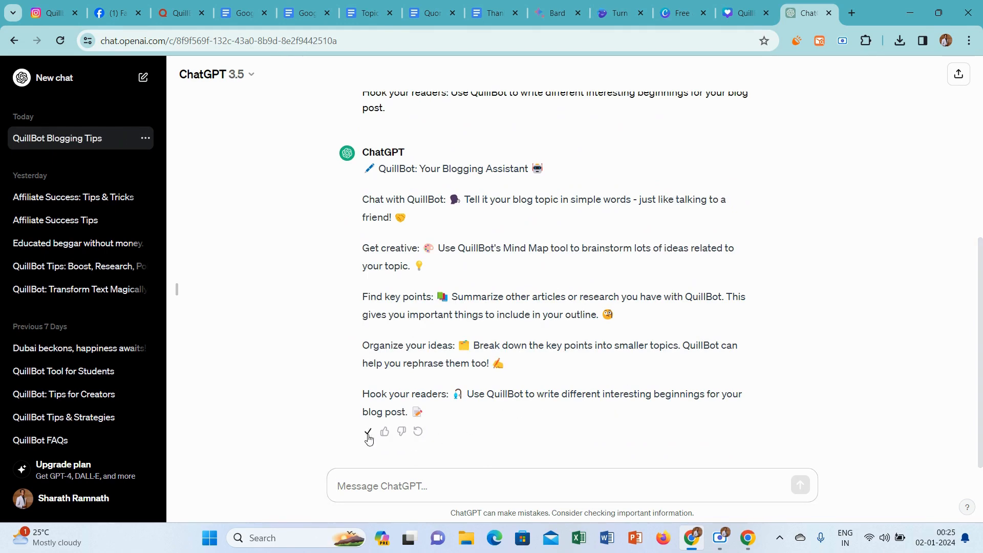
# Open the Instagram Rough document in Google Docs and replace its old title and five steps with ChatGPT's emoji-decorated text.
pyautogui.click(307, 13)
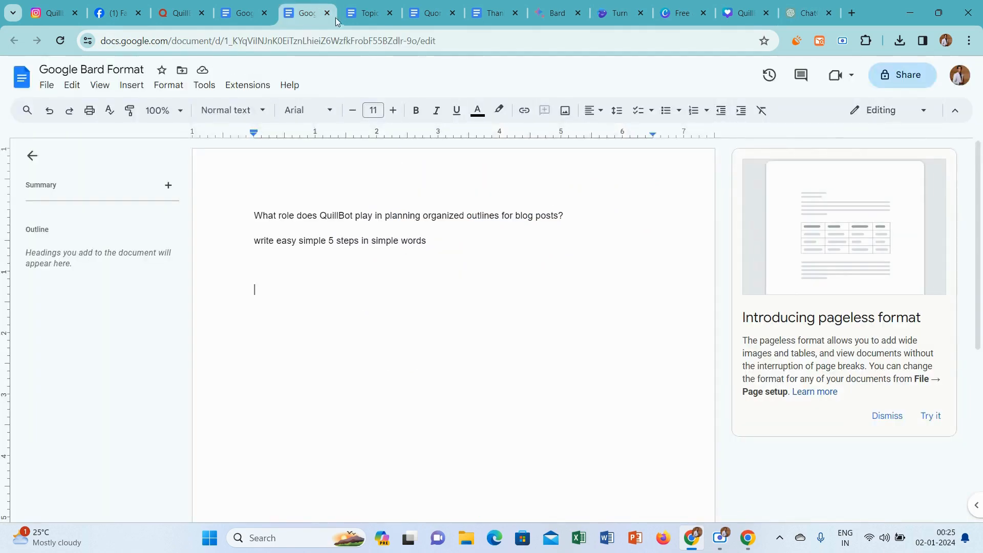
pyautogui.click(238, 7)
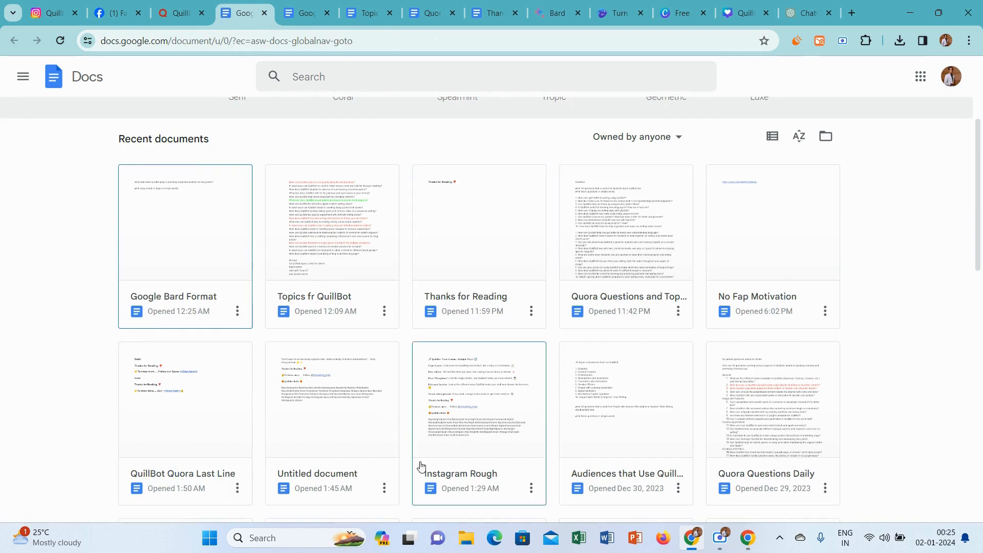
pyautogui.rightClick(460, 410)
pyautogui.click(478, 475)
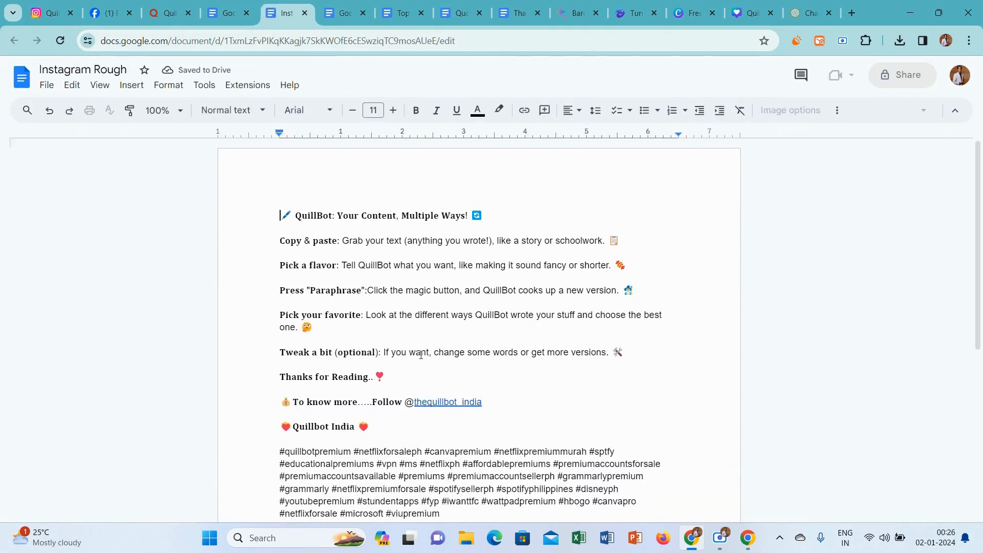
pyautogui.moveTo(600, 352); pyautogui.dragTo(247, 205)
pyautogui.hotkey('ctrl', 'v')
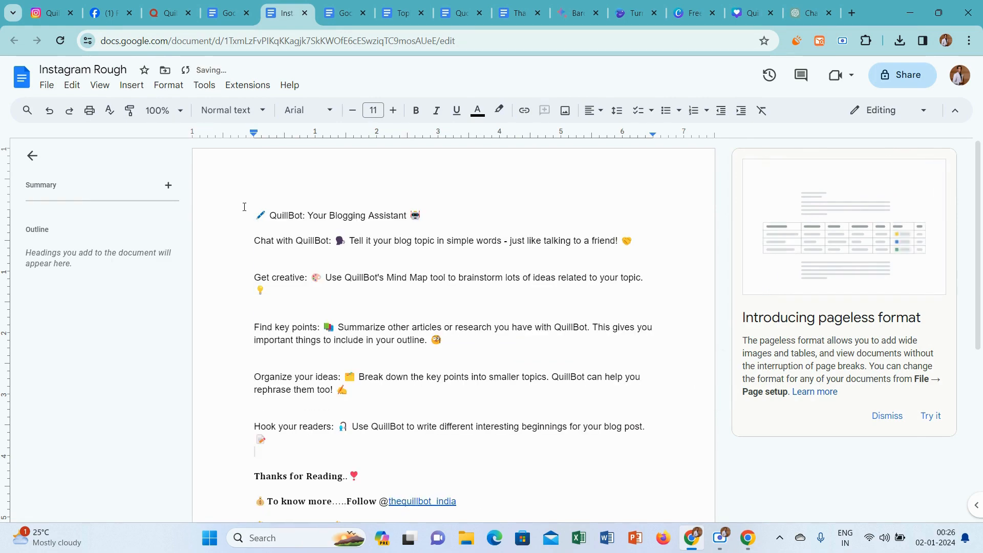
# Remove the extra blank lines between the pasted steps and before "Thanks for Reading" in the Instagram Rough document.
pyautogui.press('BackSpace')
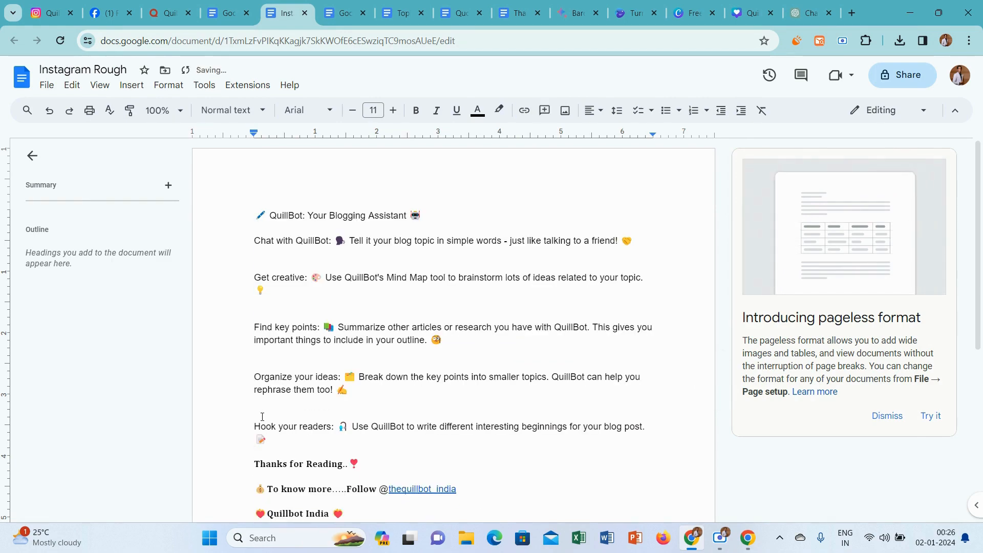
pyautogui.press('BackSpace')
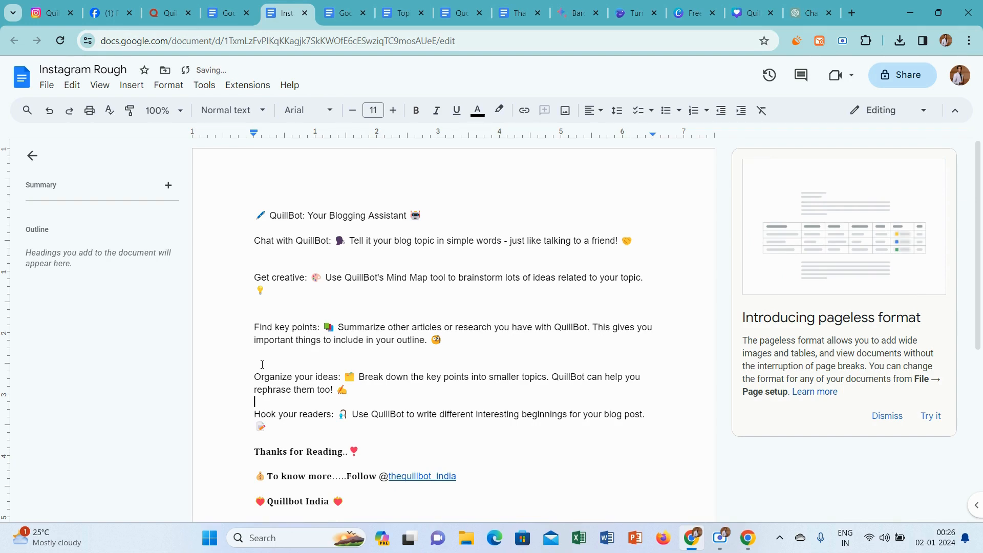
pyautogui.press('BackSpace')
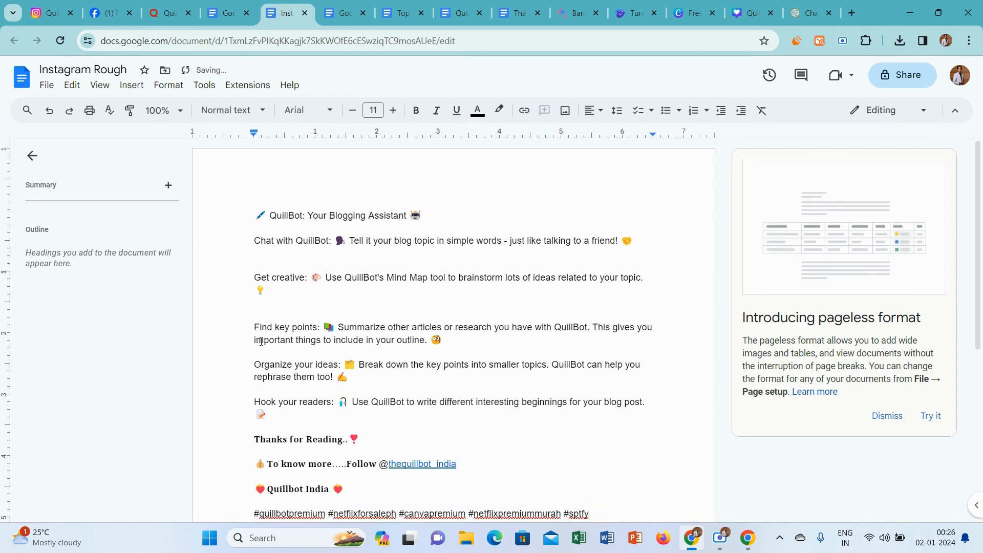
pyautogui.press('BackSpace')
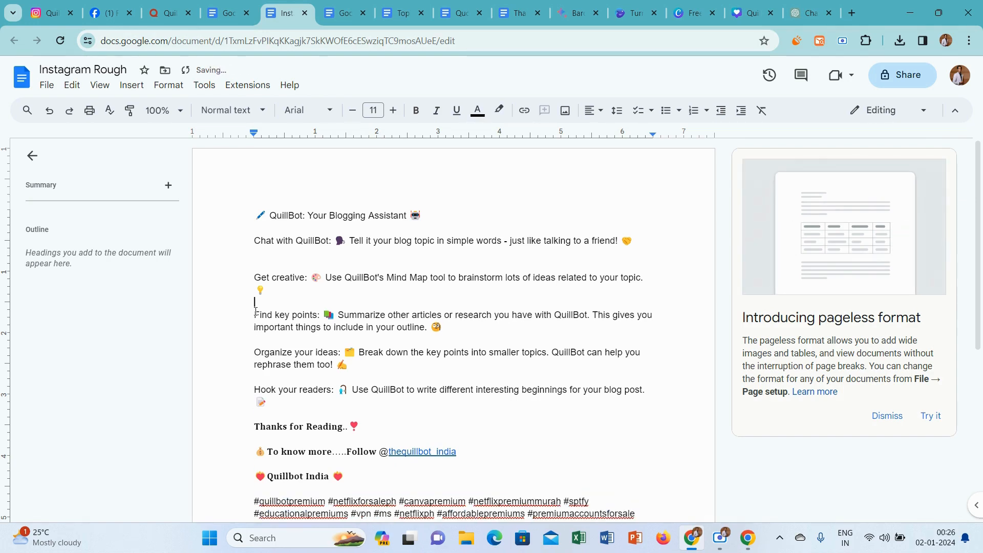
pyautogui.click(260, 266)
pyautogui.press('BackSpace')
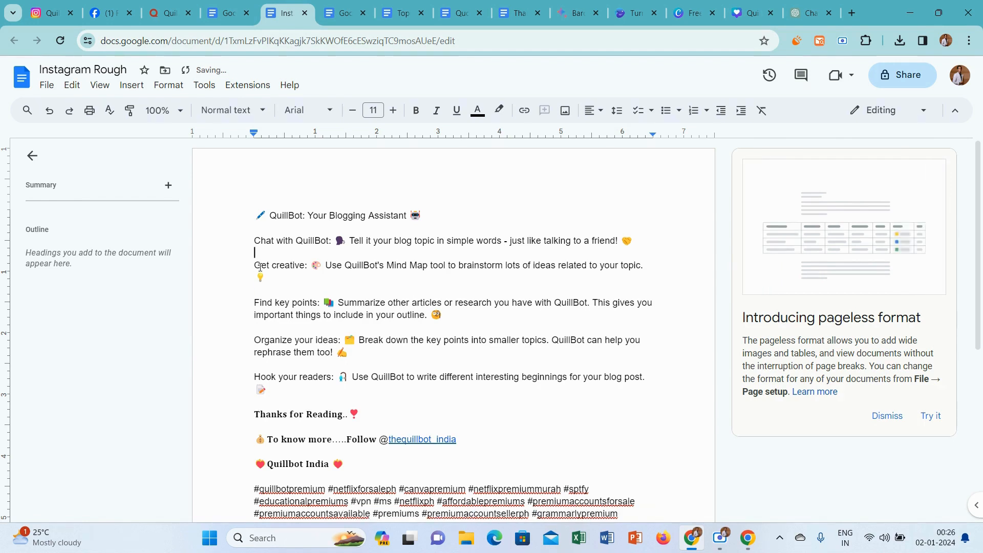
# Copy the document's emoji title line and open LingoJam's Bold Text Generator in a new tab by searching for "bold text".
pyautogui.moveTo(432, 212); pyautogui.dragTo(255, 215)
pyautogui.click(853, 13)
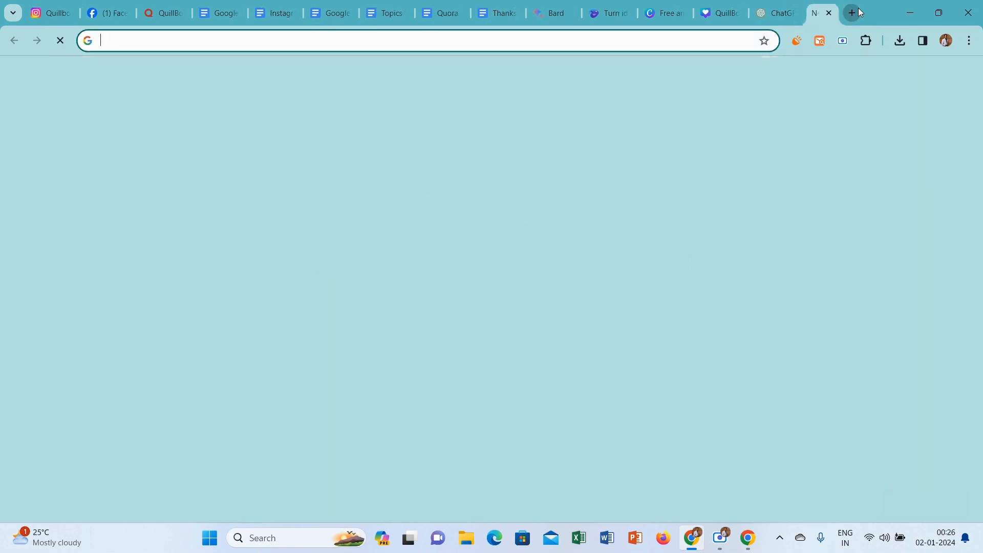
pyautogui.write('b')
pyautogui.click(494, 126)
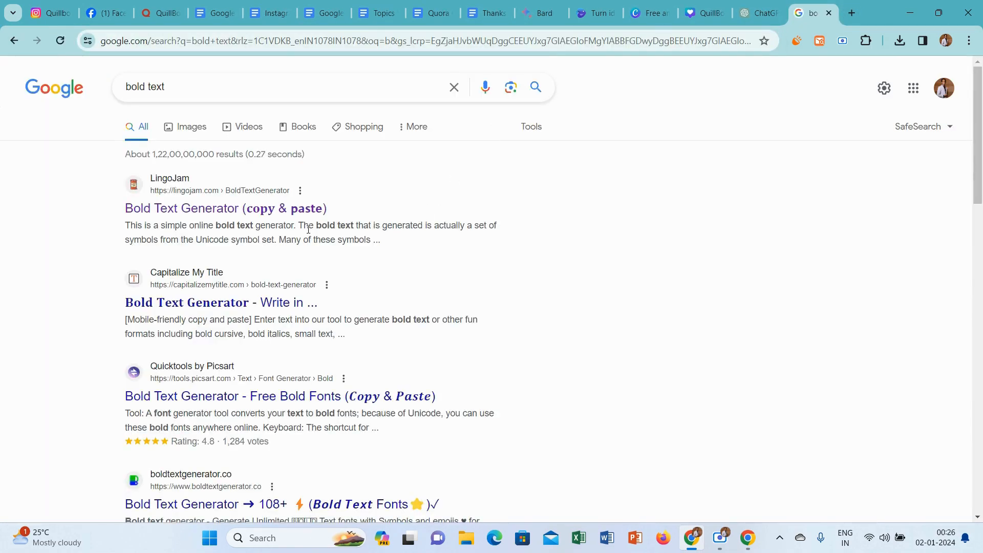
pyautogui.click(294, 210)
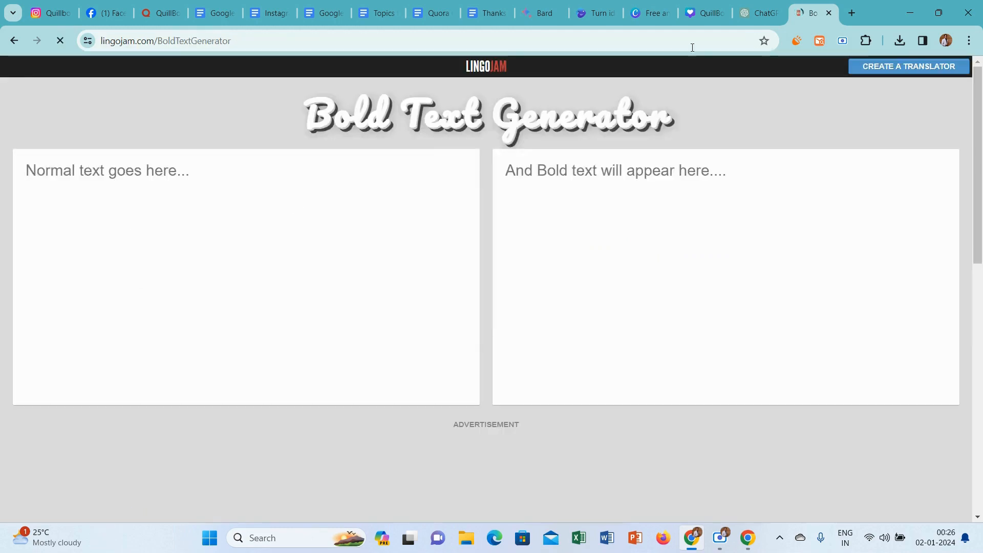
# Move the Bold Text Generator browser tab directly beside the Instagram Rough document's tab.
pyautogui.moveTo(815, 6); pyautogui.dragTo(359, 4)
pyautogui.click(333, 6)
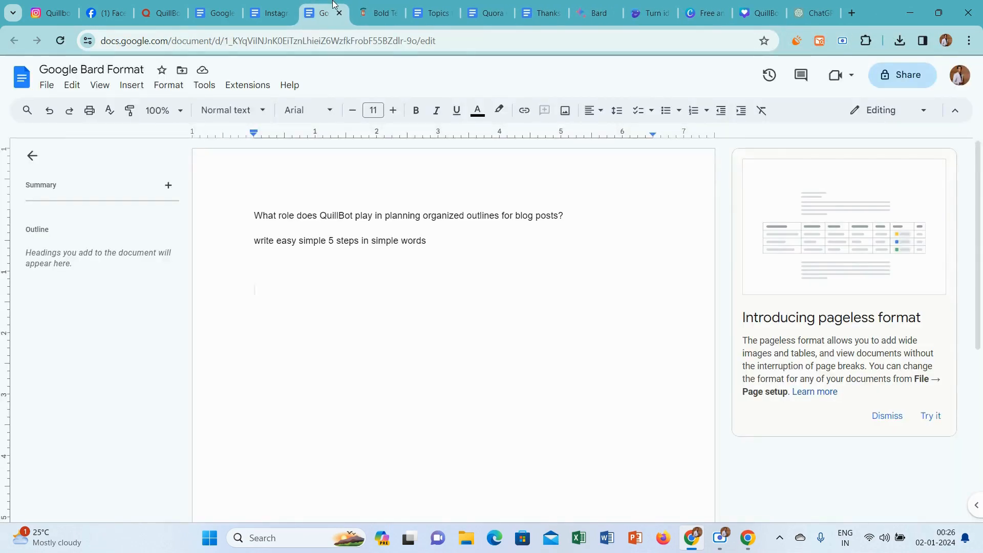
pyautogui.click(269, 7)
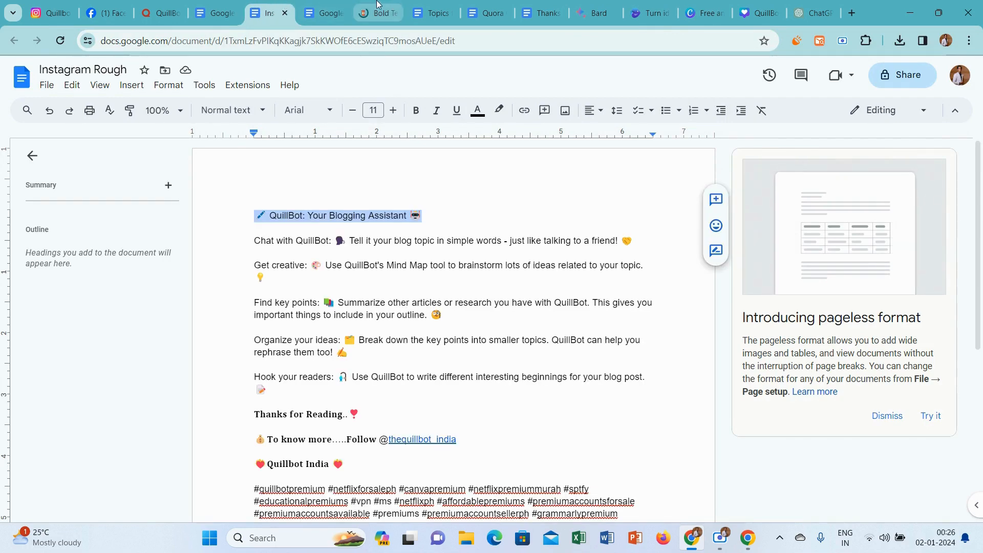
pyautogui.moveTo(377, 4); pyautogui.dragTo(293, 4)
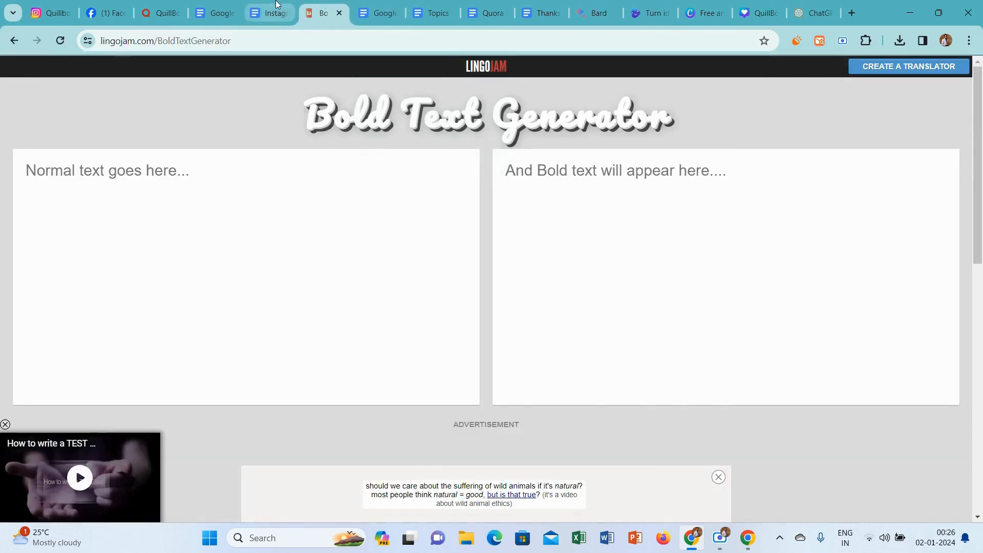
# Convert the title "QuillBot: Your Blogging Assistant" with the generator and replace the document's title line with the Bold (serif) version.
pyautogui.click(276, 5)
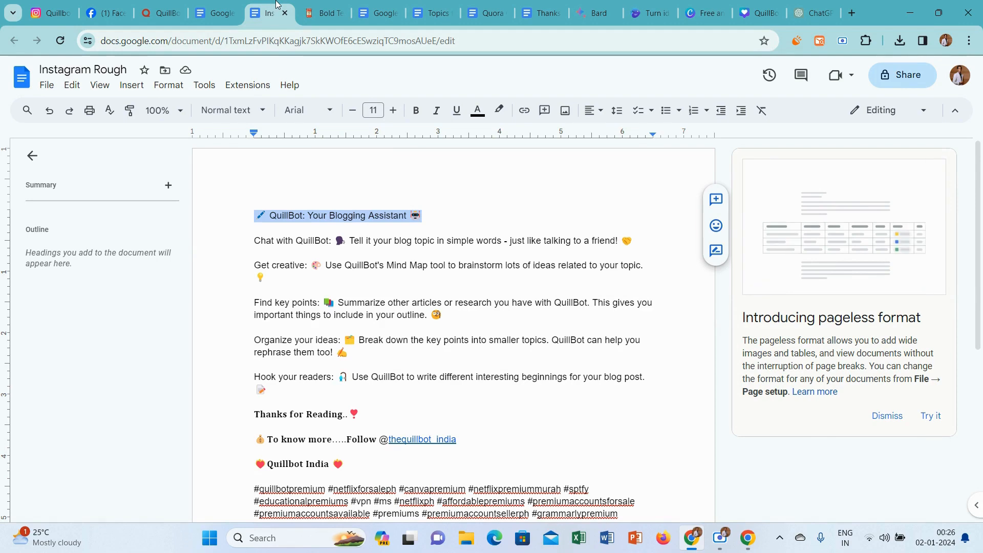
pyautogui.click(323, 13)
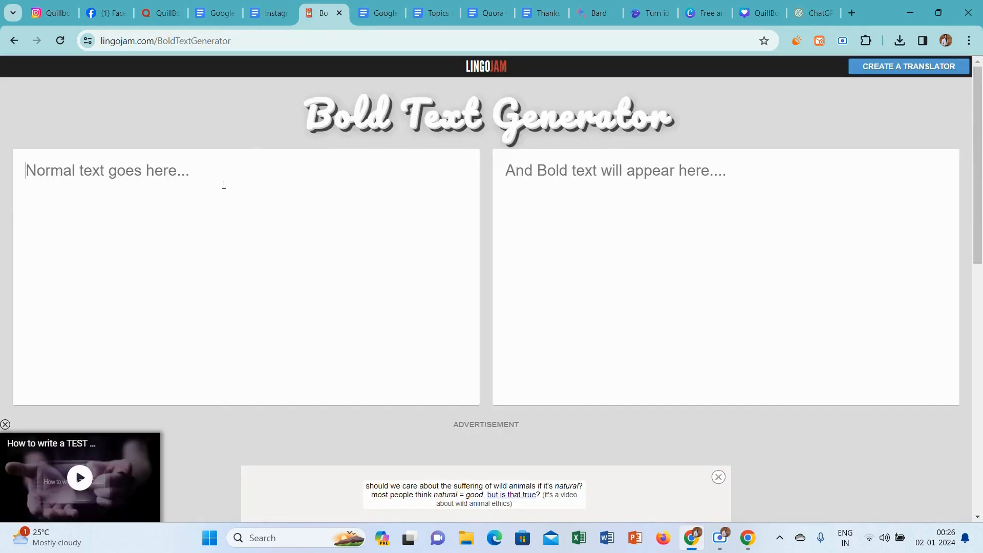
pyautogui.write('✏ QuillBot: Your Blogging Assistant 🤖')
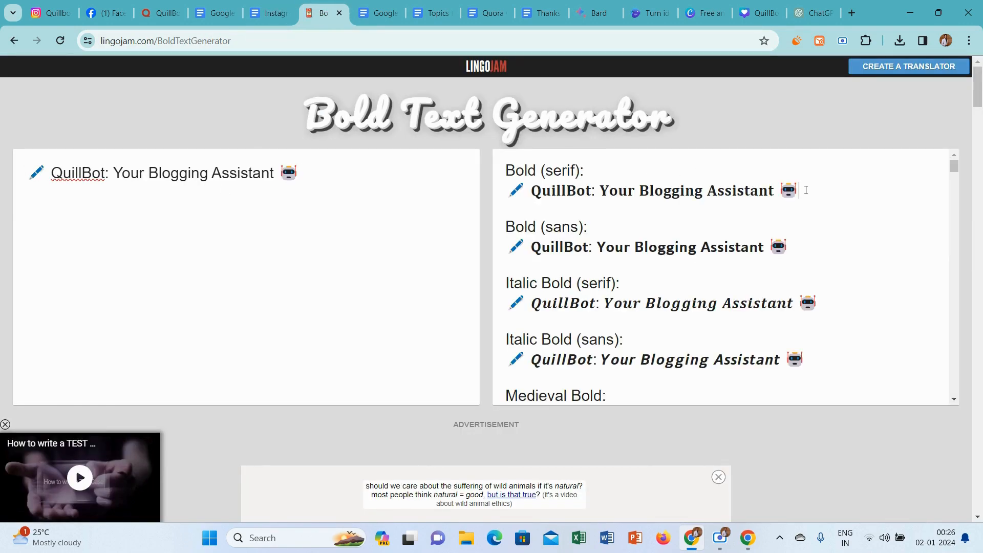
pyautogui.moveTo(806, 190); pyautogui.dragTo(482, 198)
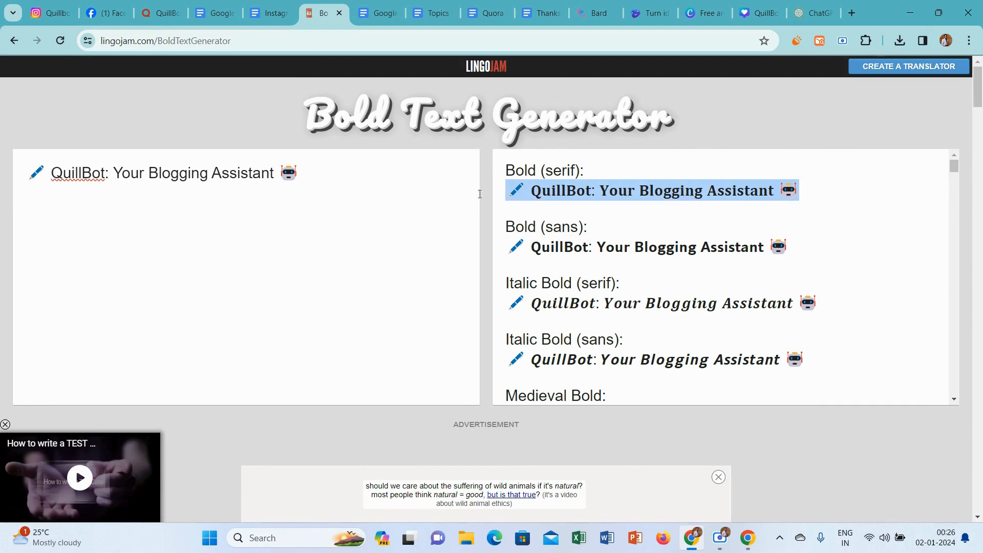
pyautogui.hotkey('ctrl', 'c')
pyautogui.click(283, 6)
pyautogui.hotkey('ctrl', 'v')
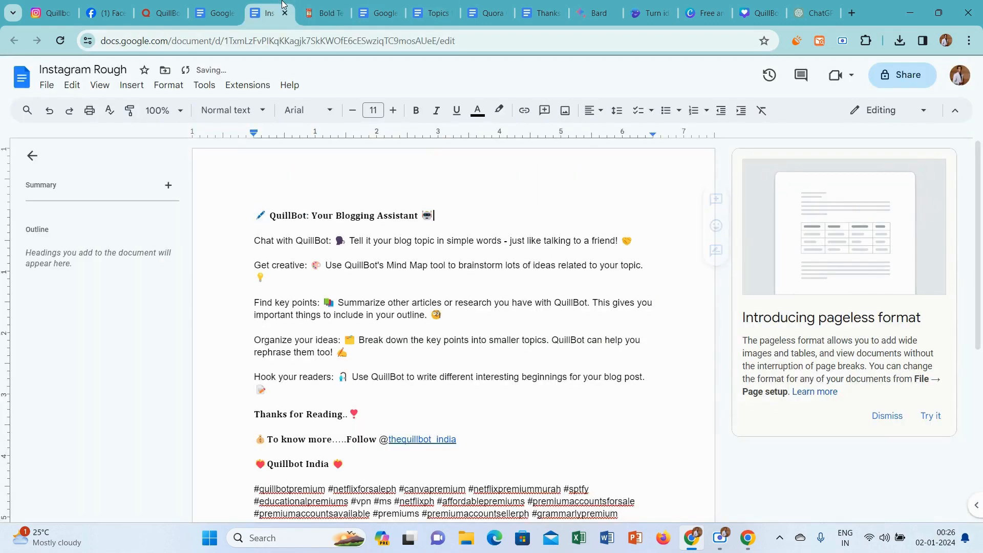
# Convert "Chat with QuillBot:" in the Bold Text Generator and replace that heading in the Instagram Rough document with the Bold (serif) version.
pyautogui.moveTo(334, 240); pyautogui.dragTo(253, 236)
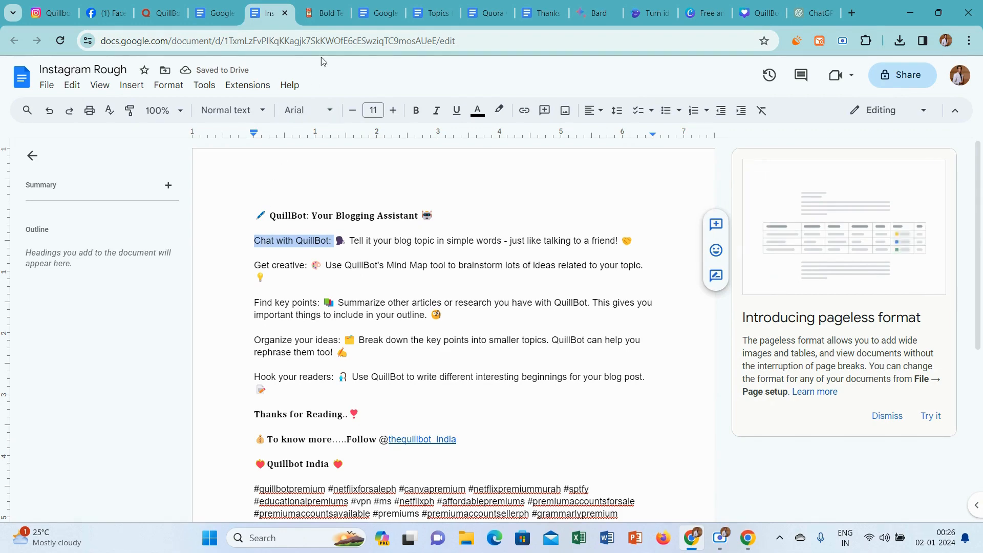
pyautogui.click(324, 13)
pyautogui.click(289, 190)
pyautogui.hotkey('ctrl', 'a')
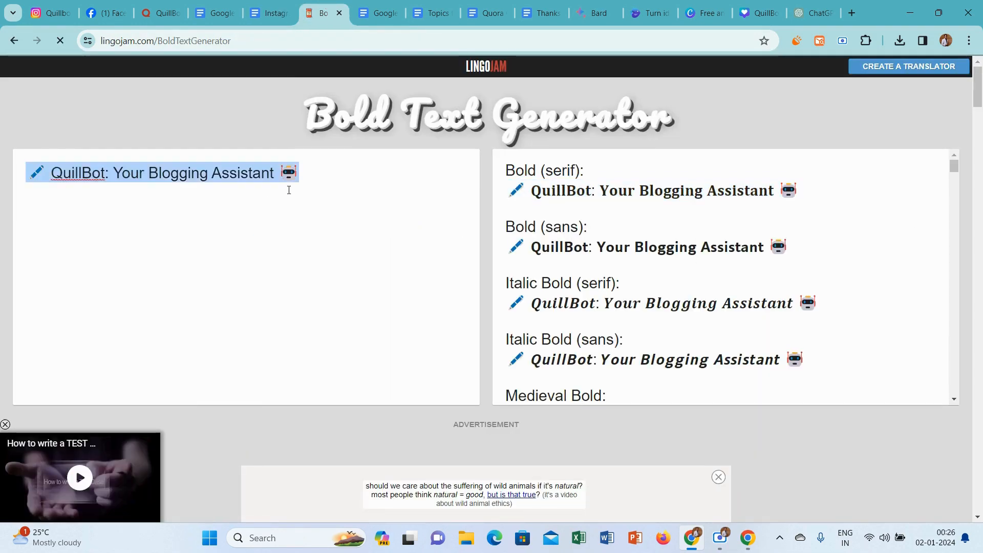
pyautogui.hotkey('ctrl', 'v')
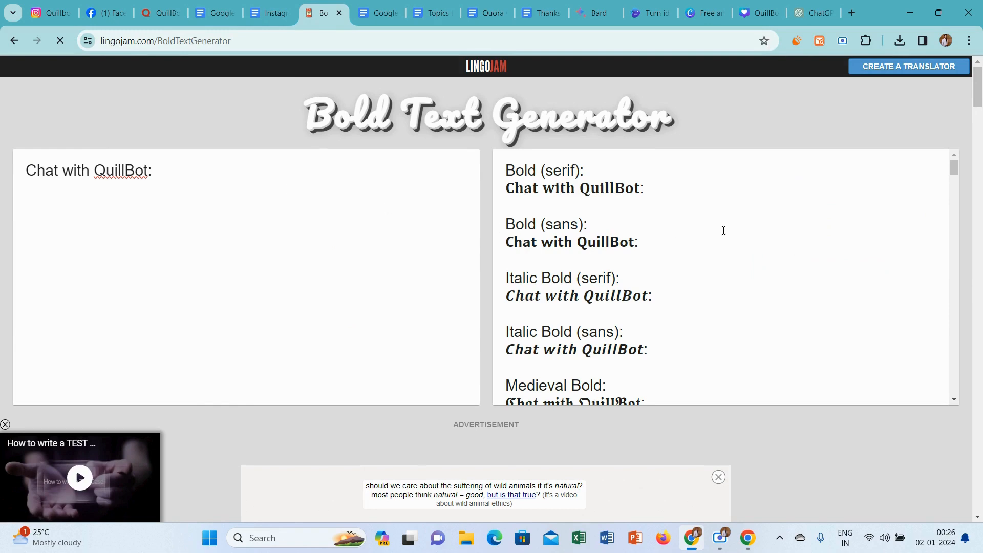
pyautogui.moveTo(663, 195); pyautogui.dragTo(504, 191)
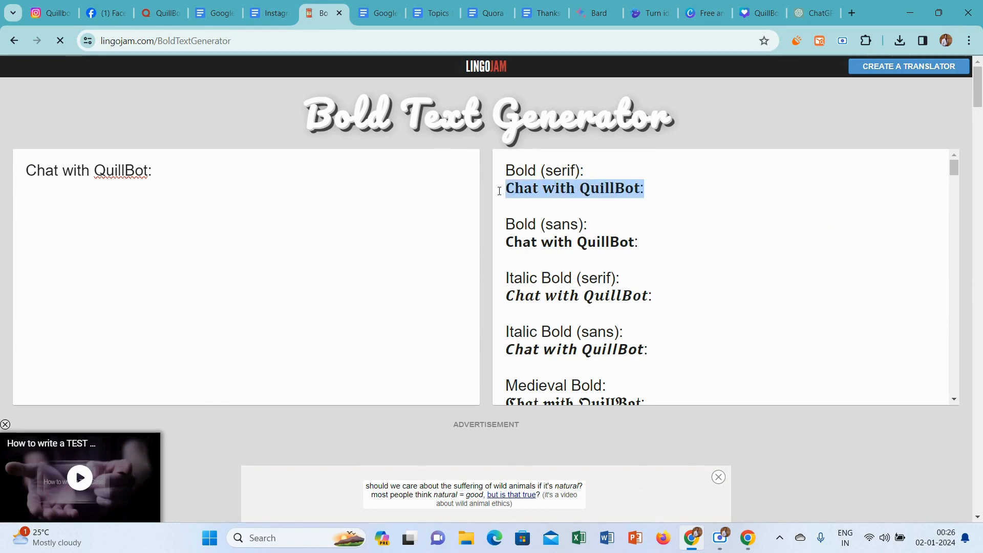
pyautogui.click(269, 12)
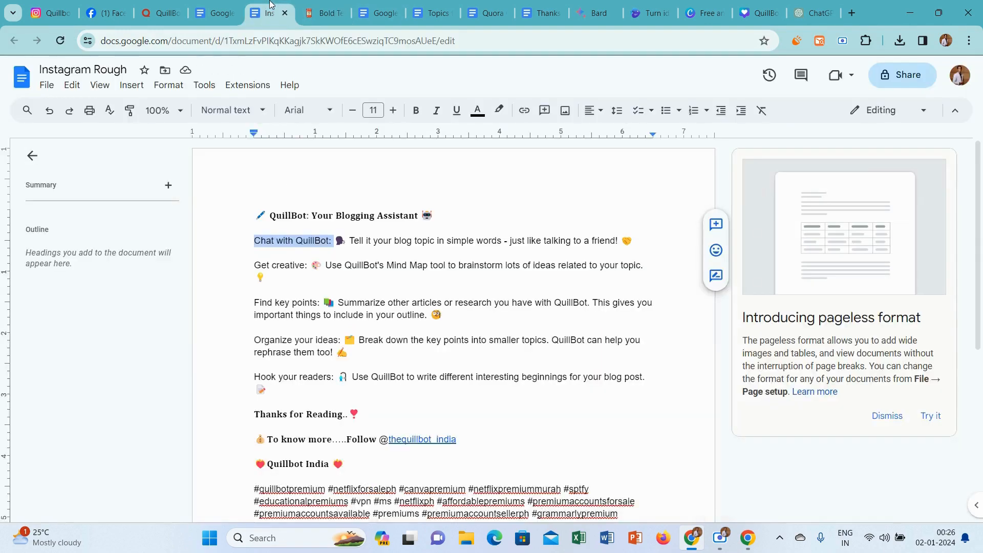
pyautogui.hotkey('ctrl', 'v')
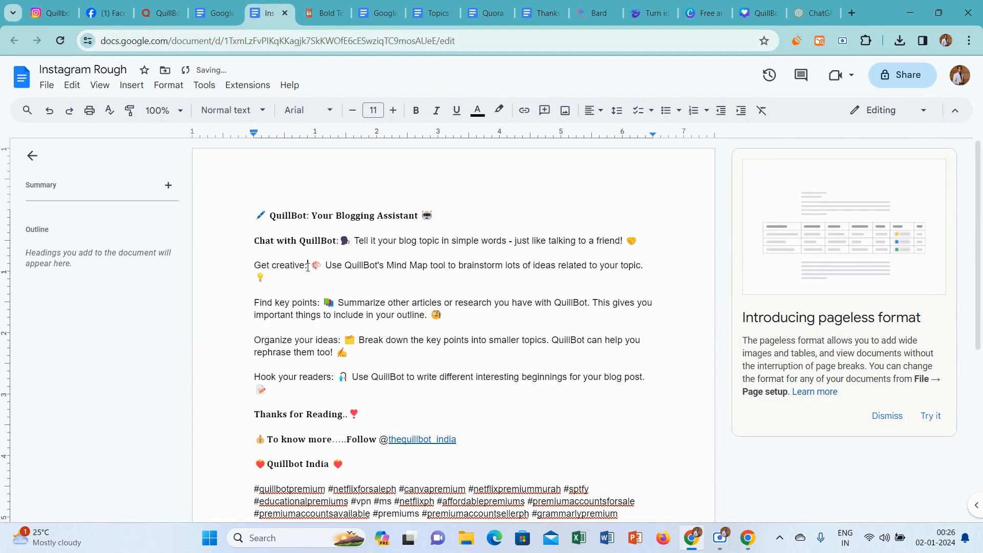
# Convert the "Get creative:" heading in the Bold Text Generator and paste its Bold (serif) version over the original in the document.
pyautogui.moveTo(308, 265); pyautogui.dragTo(245, 270)
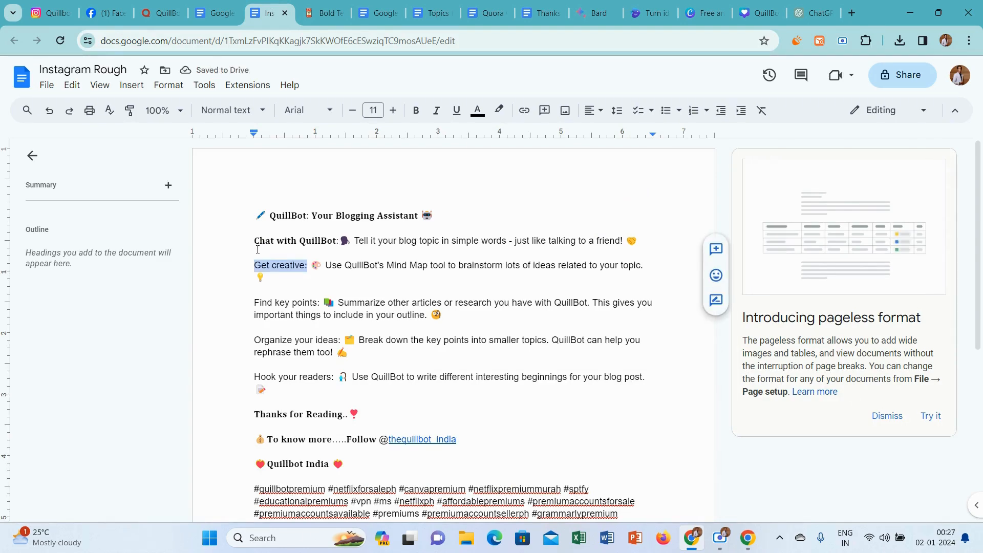
pyautogui.click(322, 13)
pyautogui.click(277, 177)
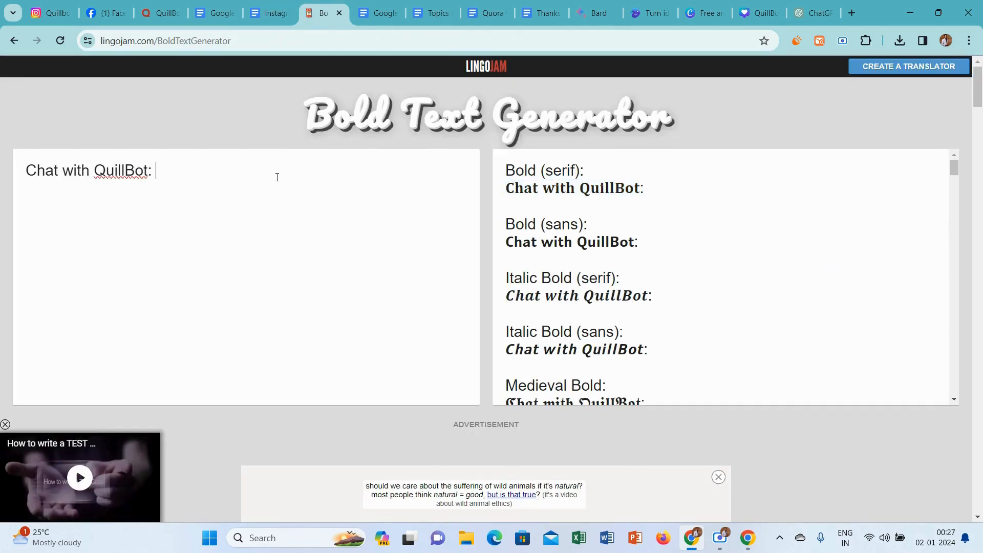
pyautogui.hotkey('ctrl', 'a')
pyautogui.hotkey('ctrl', 'v')
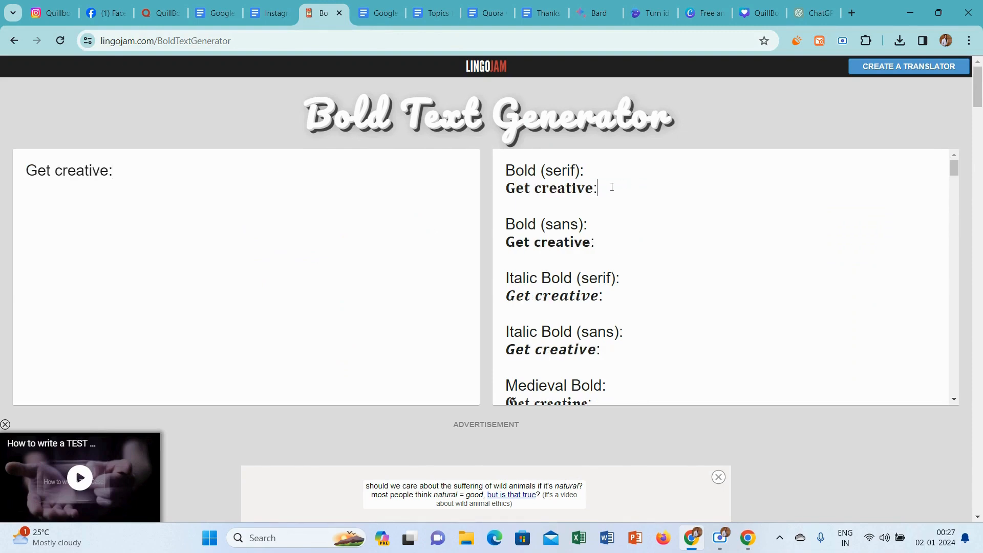
pyautogui.moveTo(611, 187); pyautogui.dragTo(490, 195)
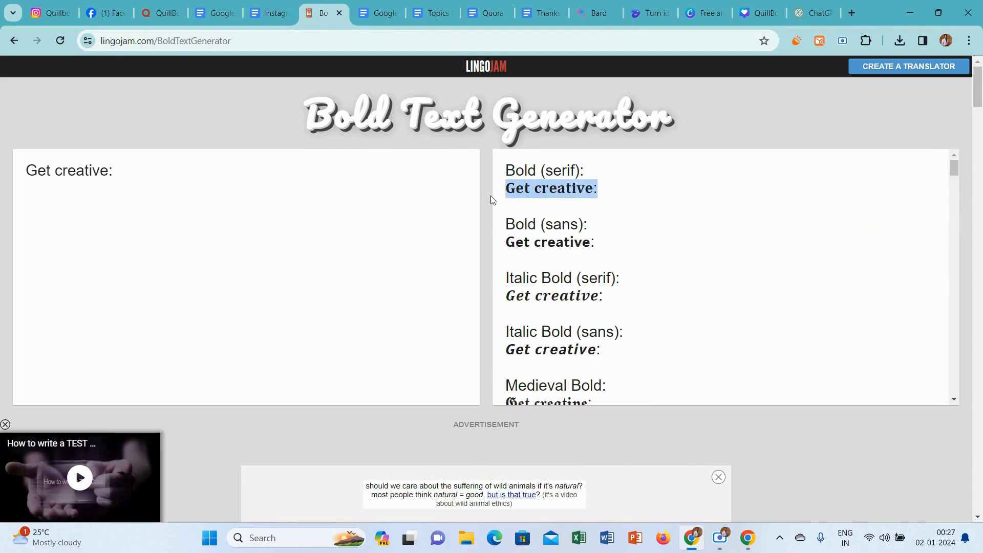
pyautogui.click(286, 7)
pyautogui.hotkey('ctrl', 'v')
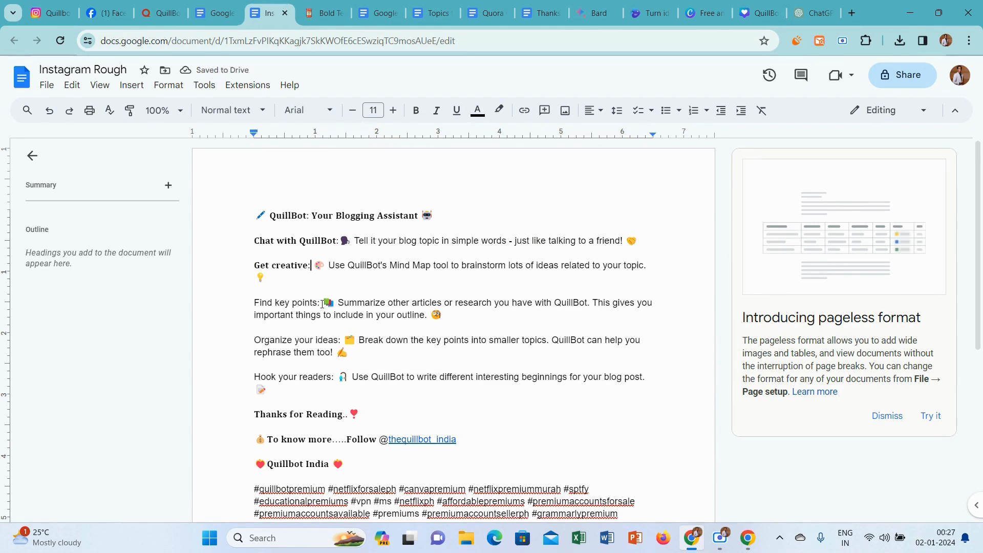
# Convert the "Find key points:" heading in the Bold Text Generator and paste its Bold (serif) version over the original in the document.
pyautogui.moveTo(323, 301); pyautogui.dragTo(263, 296)
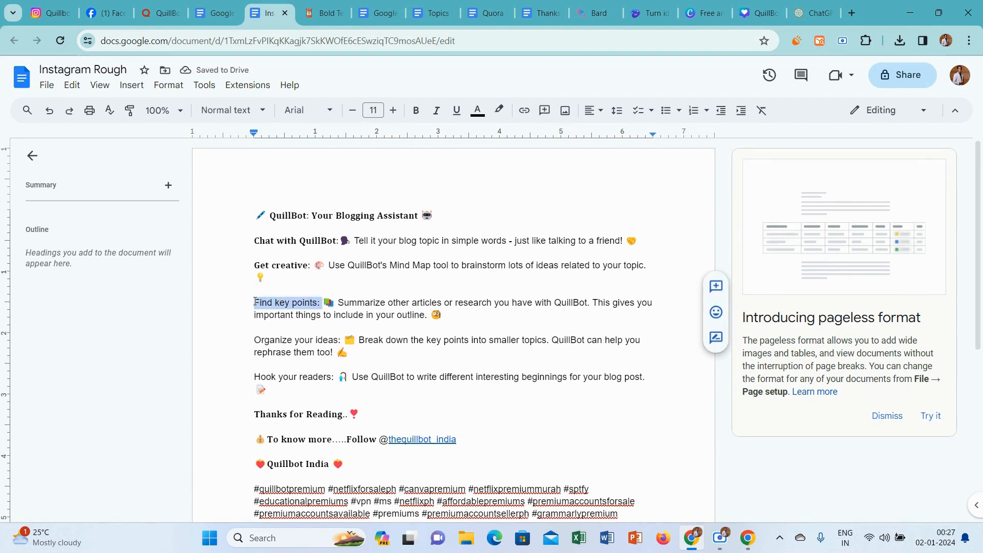
pyautogui.click(308, 6)
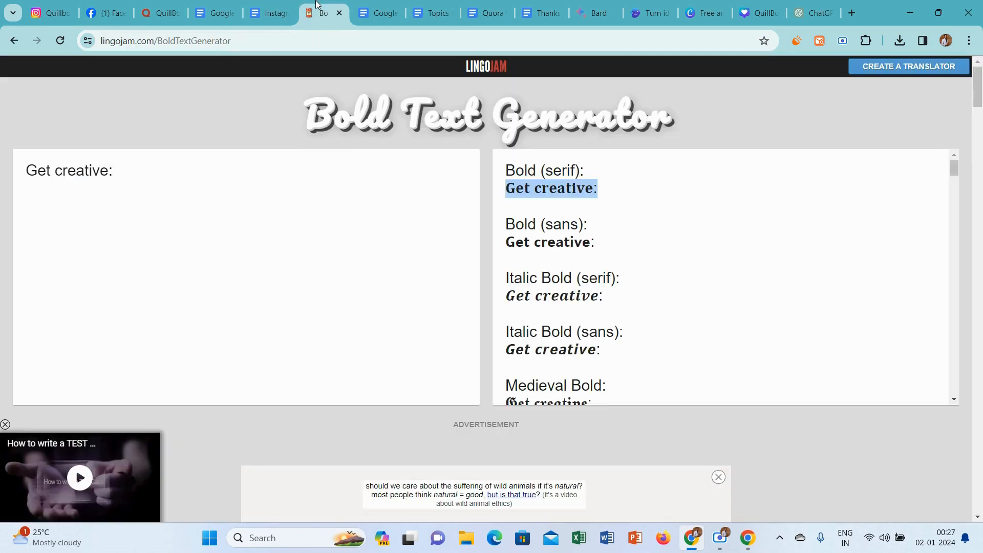
pyautogui.click(232, 183)
pyautogui.hotkey('ctrl', 'a')
pyautogui.hotkey('ctrl', 'v')
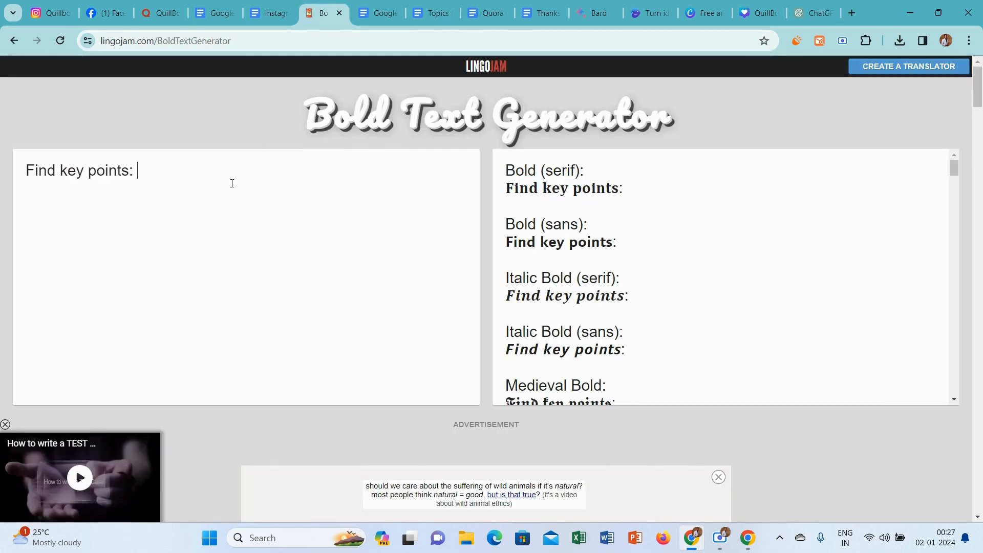
pyautogui.moveTo(639, 188); pyautogui.dragTo(501, 189)
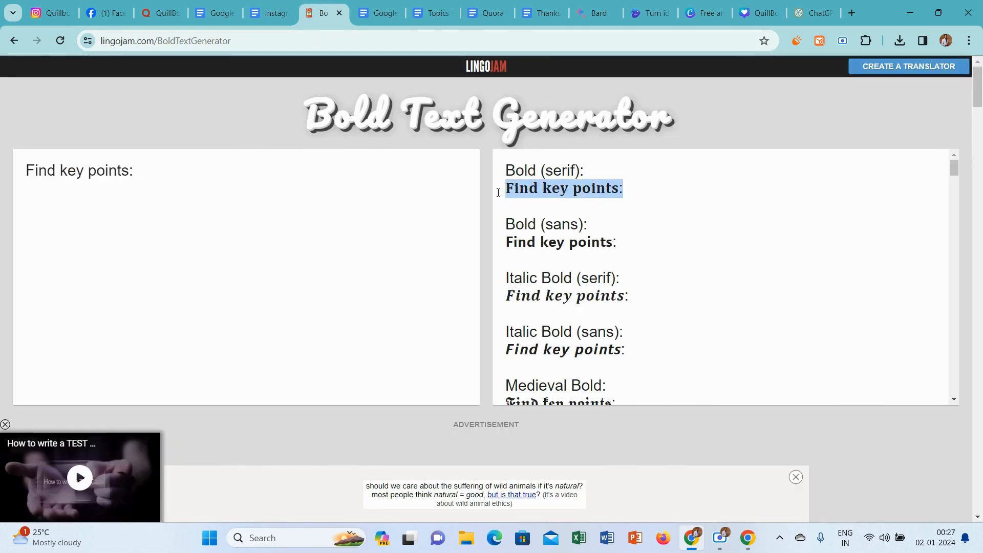
pyautogui.click(282, 6)
pyautogui.hotkey('ctrl', 'v')
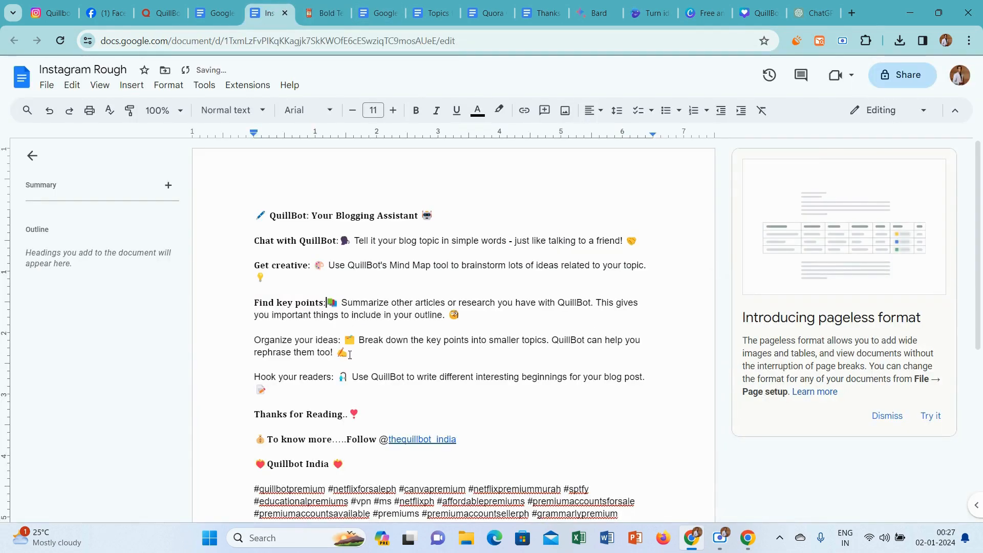
# Convert the "Organize your ideas:" heading in the Bold Text Generator and paste its Bold (serif) version over the original in the document.
pyautogui.moveTo(343, 340); pyautogui.dragTo(245, 337)
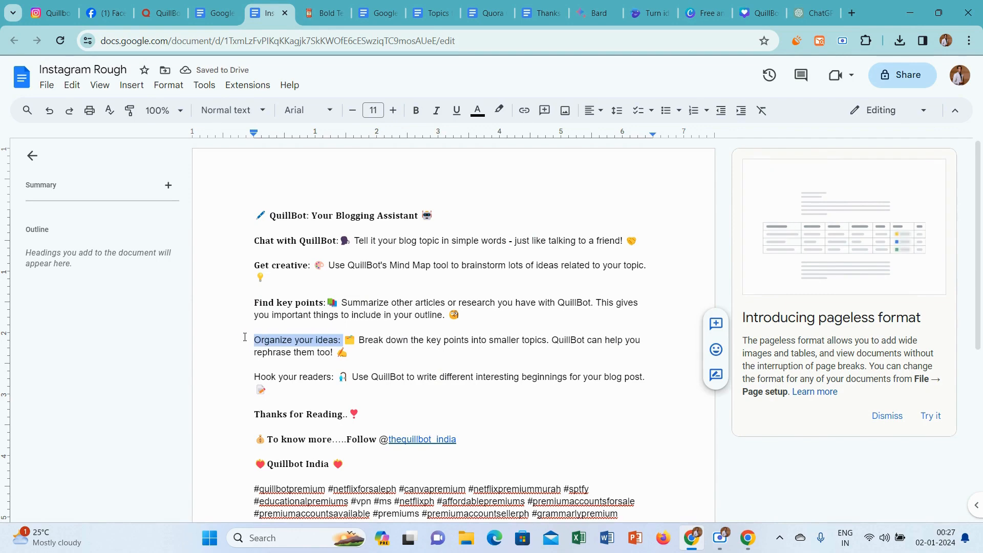
pyautogui.click(322, 13)
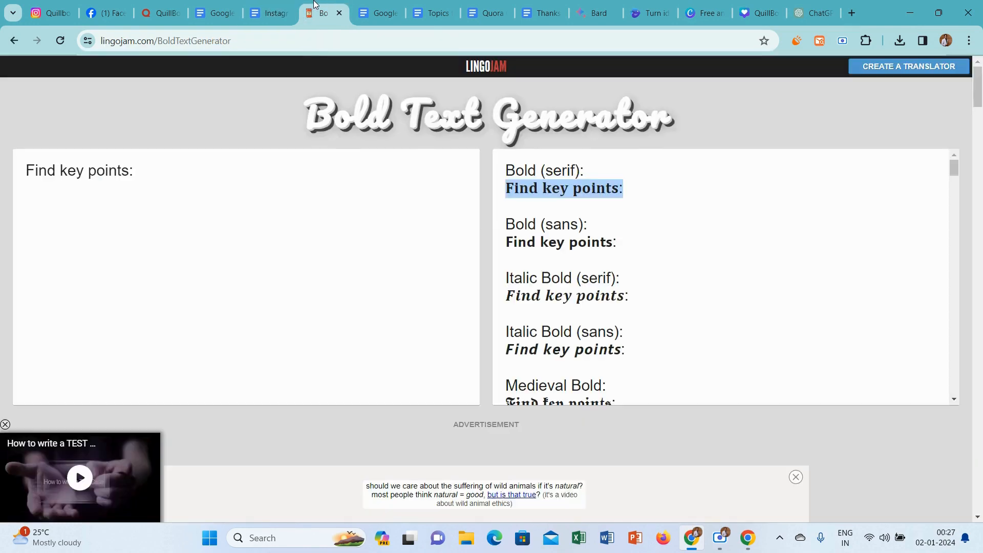
pyautogui.tripleClick(263, 185)
pyautogui.hotkey('ctrl', 'v')
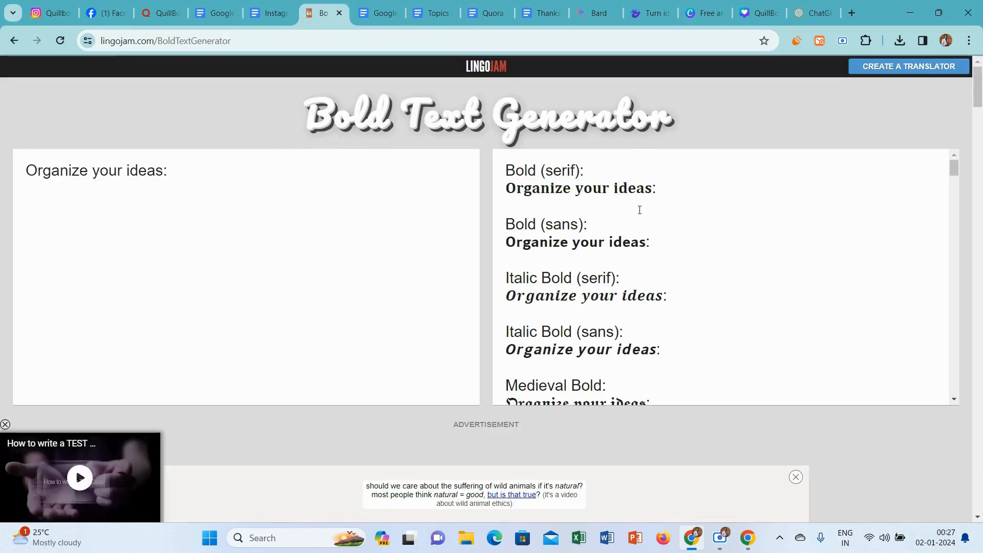
pyautogui.moveTo(676, 187); pyautogui.dragTo(479, 187)
pyautogui.hotkey('ctrl', 'c')
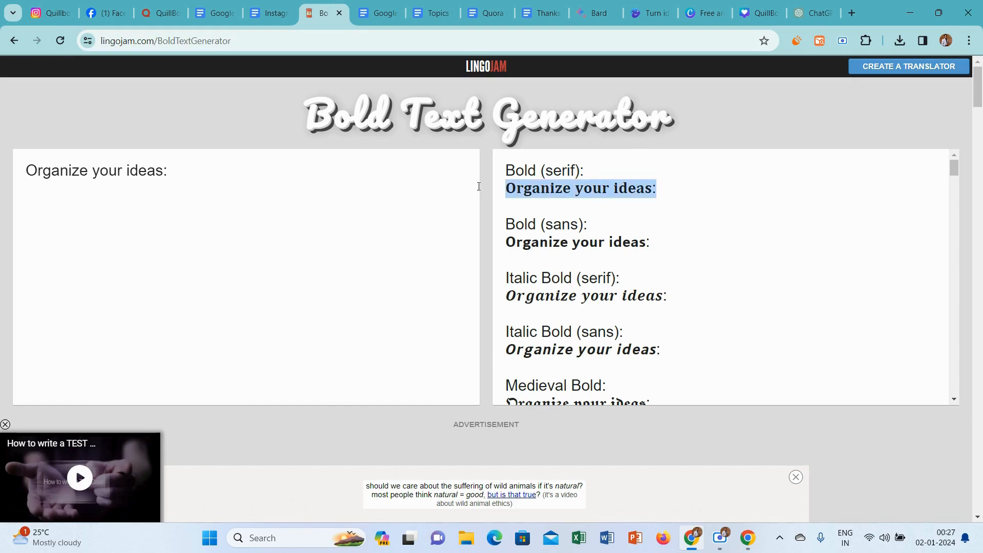
pyautogui.click(279, 12)
pyautogui.hotkey('ctrl', 'v')
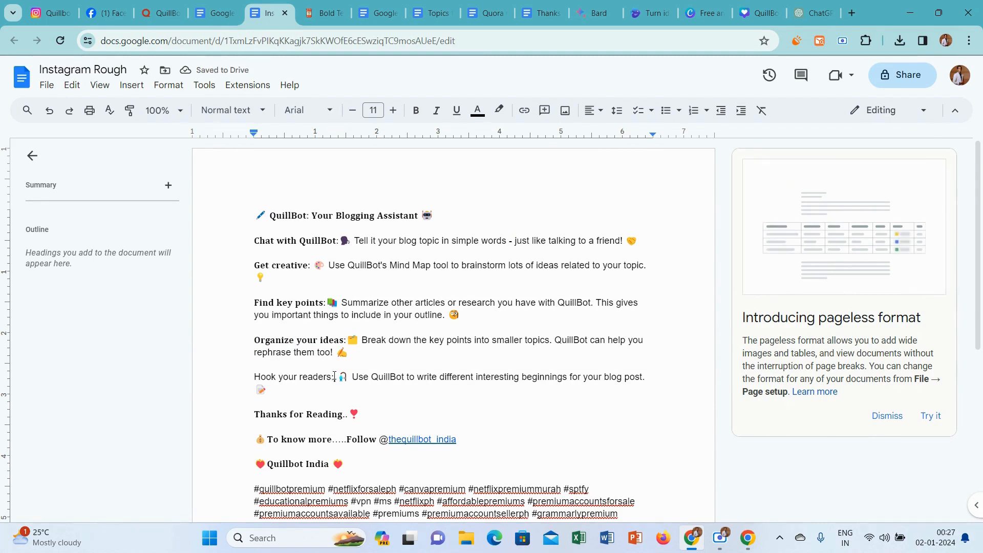
# Convert the "Hook your readers:" heading in the Bold Text Generator and paste its Bold (serif) version over the original in the document.
pyautogui.moveTo(334, 377); pyautogui.dragTo(254, 376)
pyautogui.hotkey('ctrl', 'c')
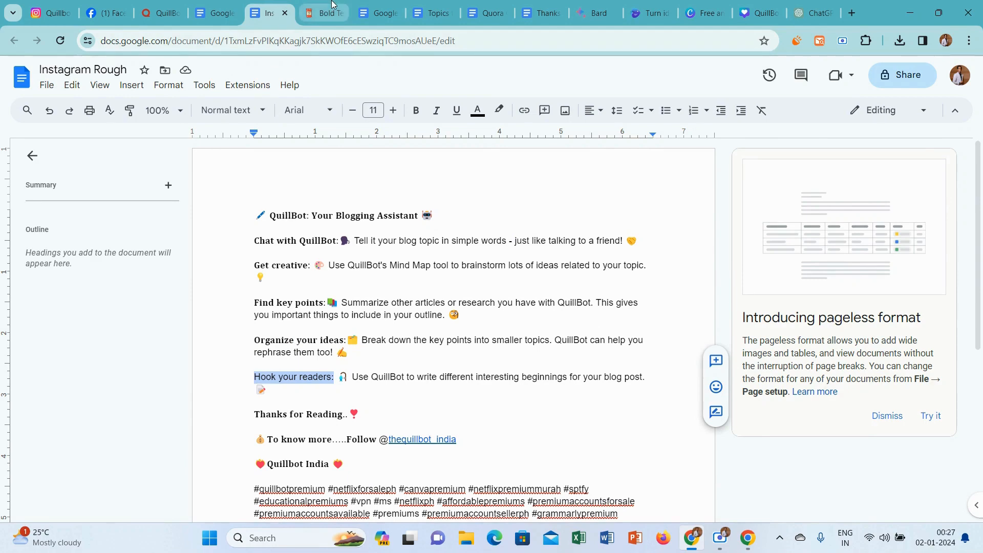
pyautogui.click(324, 13)
pyautogui.click(246, 209)
pyautogui.hotkey('ctrl', 'a')
pyautogui.hotkey('ctrl', 'v')
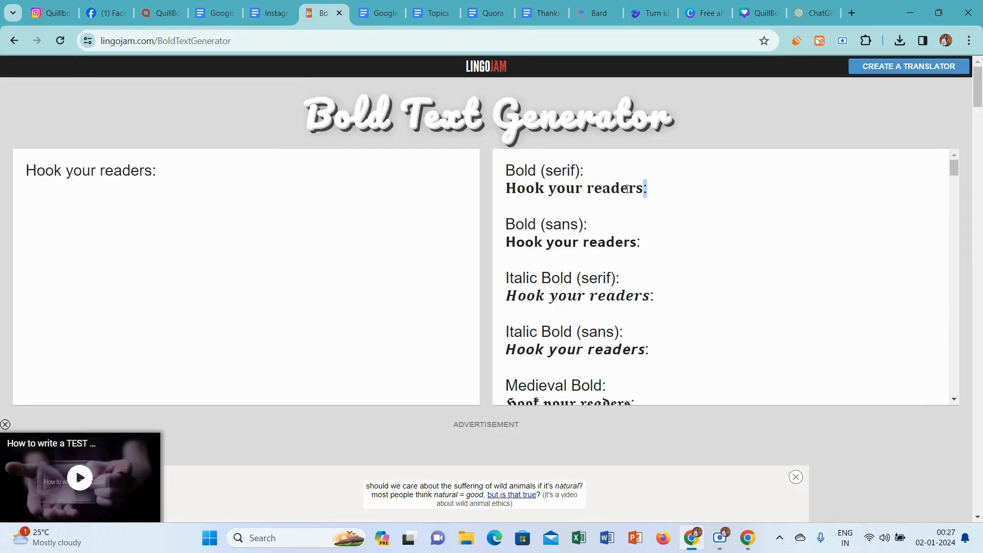
pyautogui.moveTo(476, 200); pyautogui.dragTo(480, 192)
pyautogui.hotkey('ctrl', 'c')
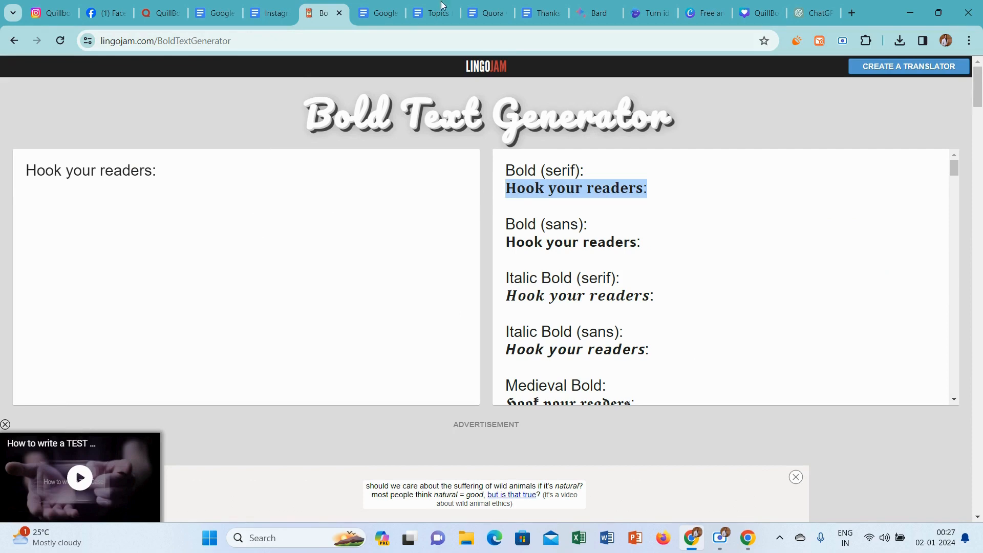
pyautogui.click(274, 6)
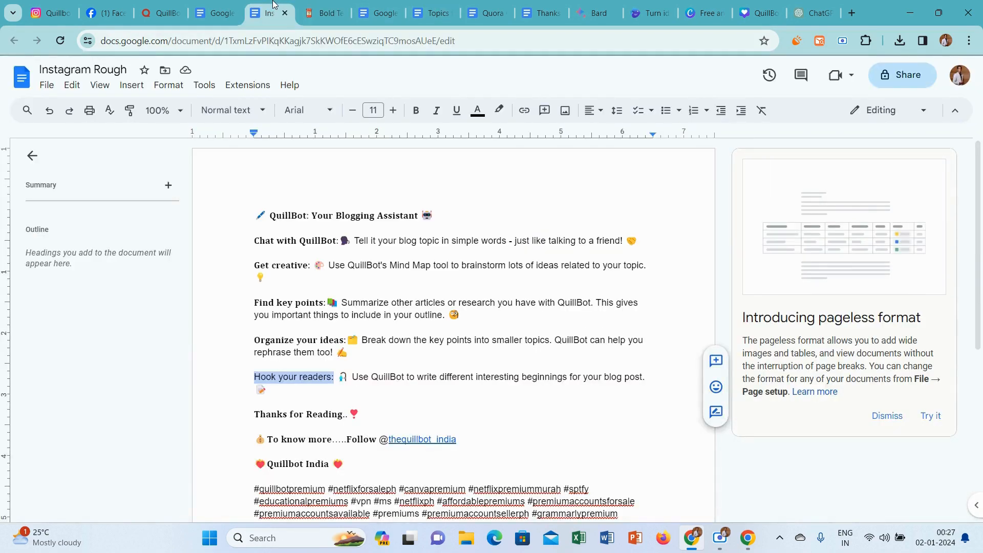
pyautogui.hotkey('ctrl', 'v')
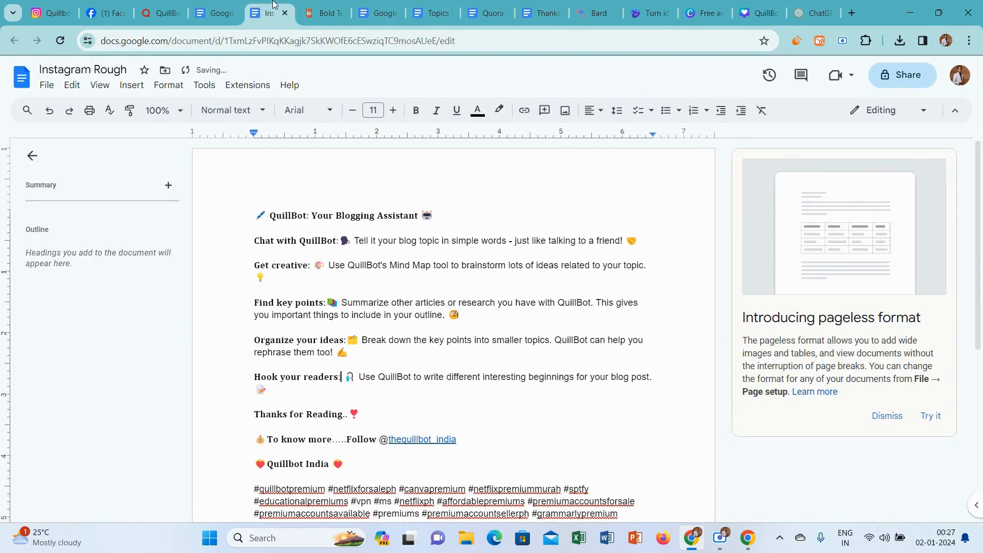
# Copy the entire Instagram Rough caption and open Meta Business Suite from the Quillbot India Facebook page.
pyautogui.hotkey('ctrl', 'a')
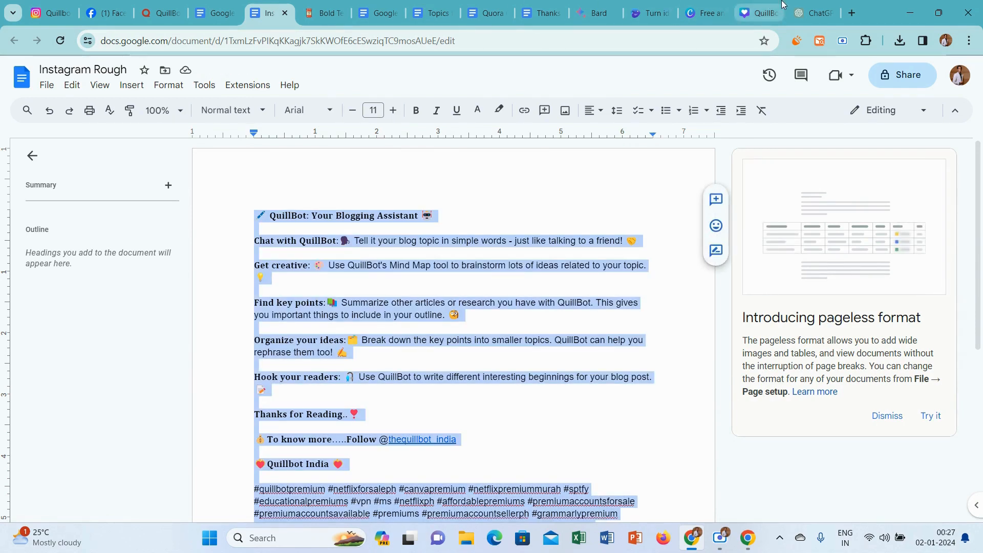
pyautogui.click(852, 13)
pyautogui.write('f')
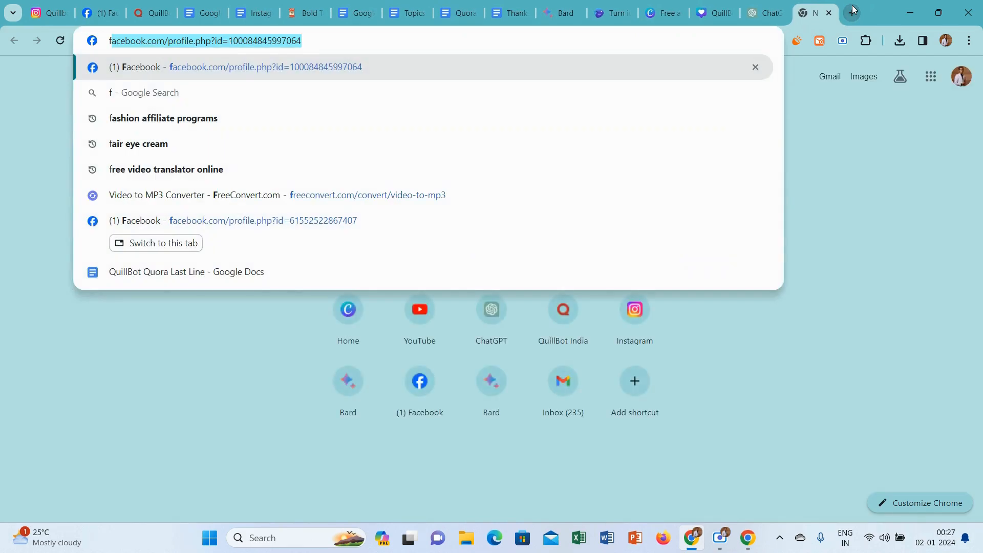
pyautogui.click(96, 6)
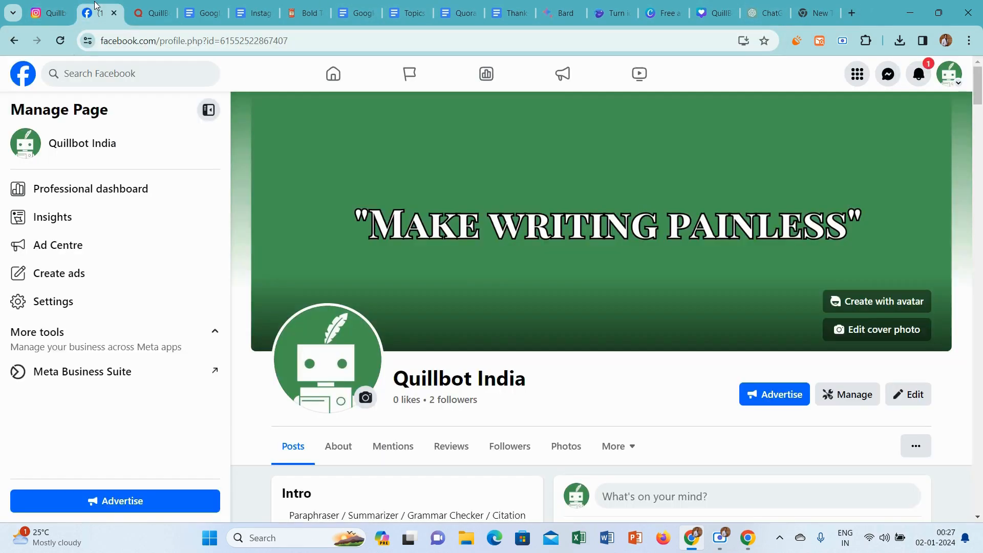
pyautogui.click(87, 372)
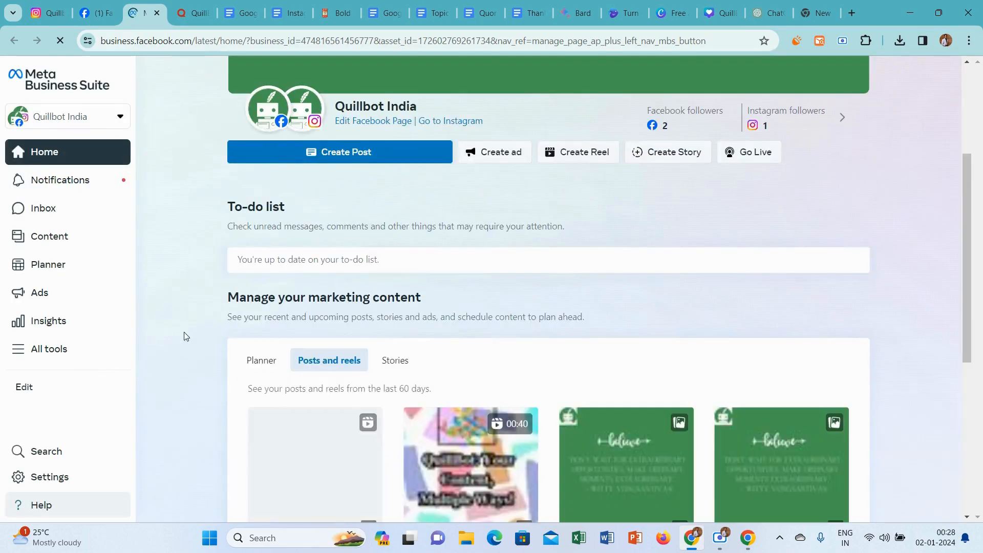
# Start a new reel with the "_QuillBot Your Blogging Assistant" video from Downloads and pause its preview.
pyautogui.click(594, 157)
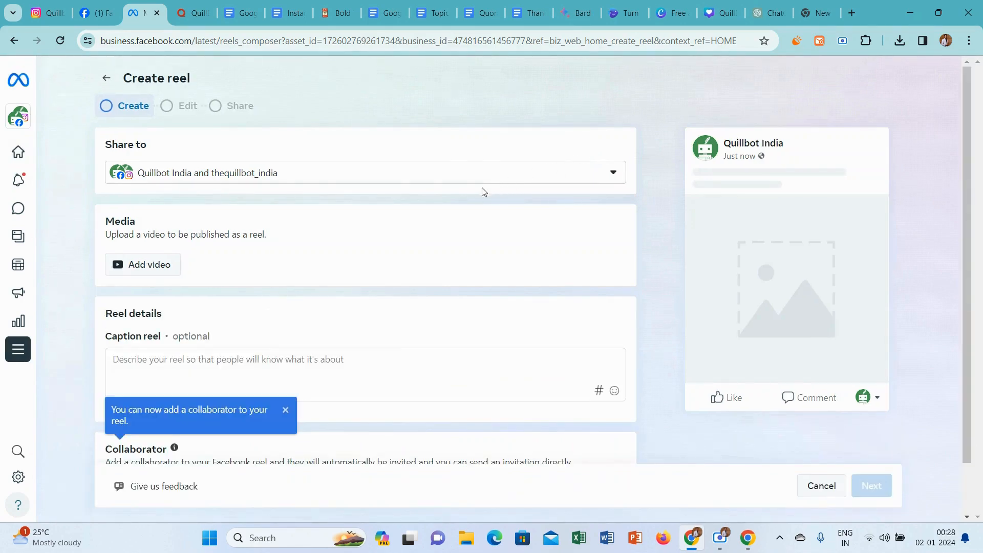
pyautogui.click(135, 266)
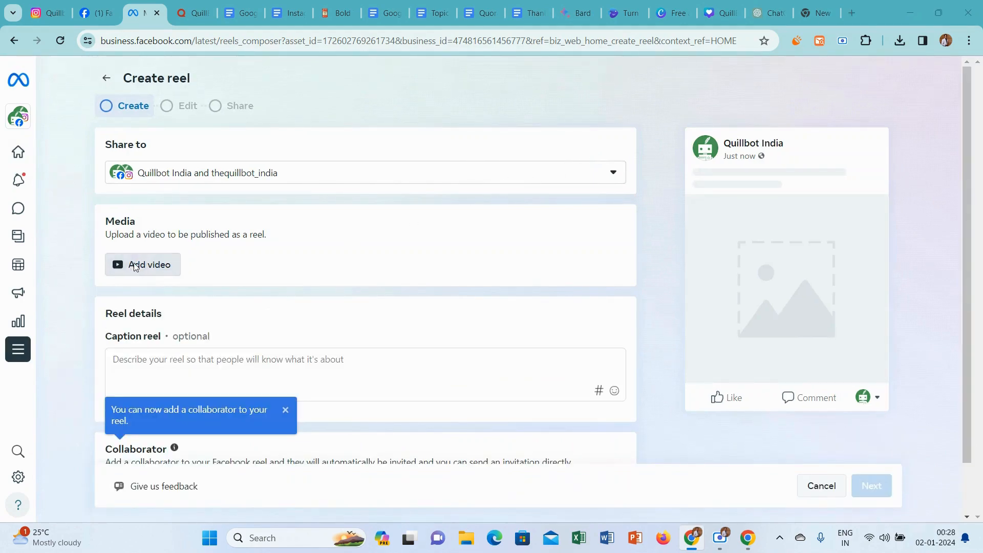
pyautogui.click(310, 115)
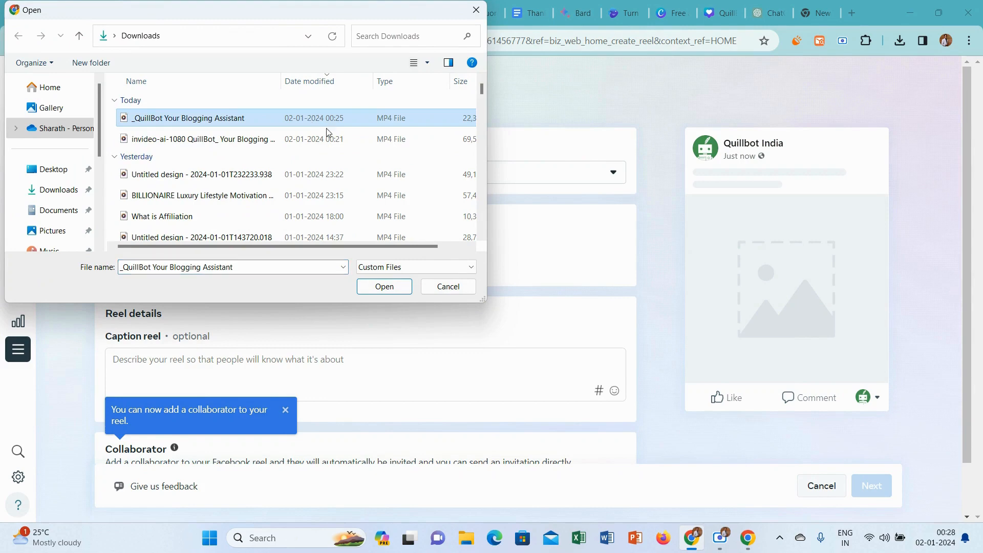
pyautogui.click(389, 286)
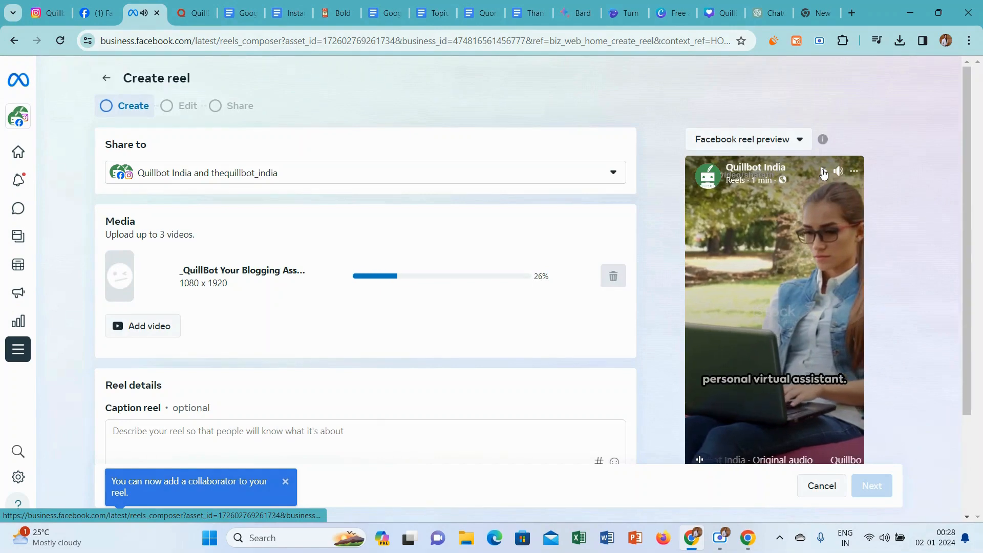
pyautogui.click(822, 171)
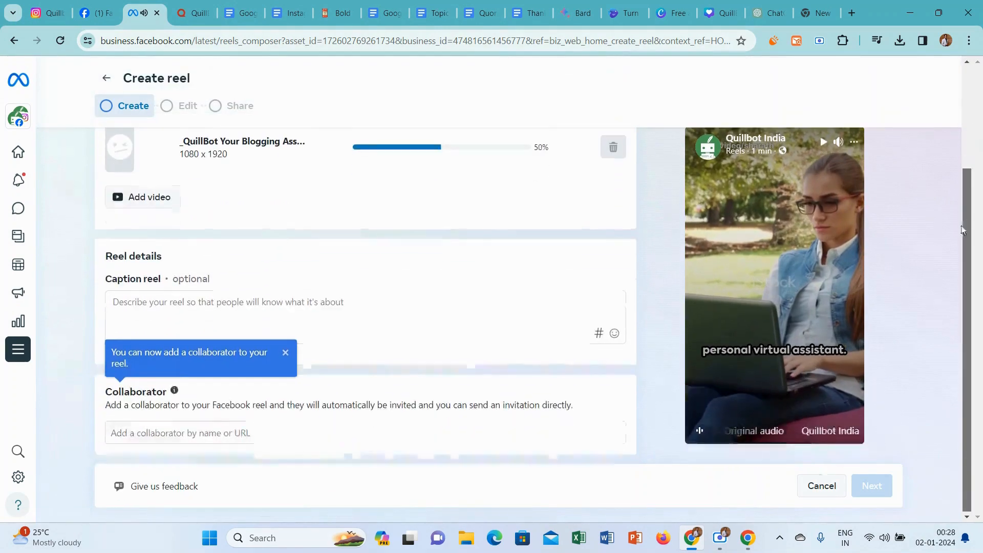
# Paste the copied Instagram Rough caption into the reel's caption and remove the trailing blank lines after the hashtags.
pyautogui.scroll(-3, 964, 225)
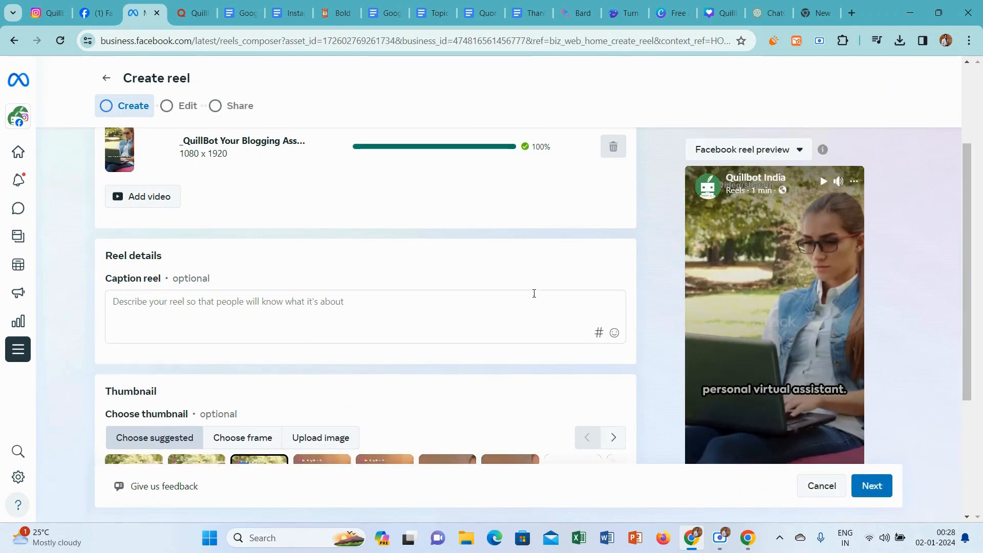
pyautogui.click(416, 300)
pyautogui.hotkey('ctrl', 'v')
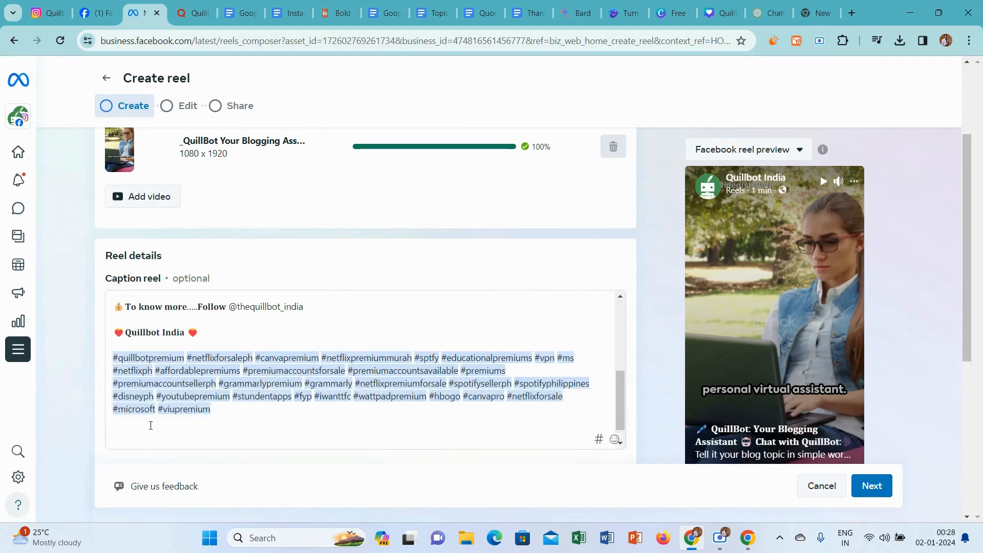
pyautogui.press('BackSpace')
pyautogui.press('BackSpace')
pyautogui.press('BackSpace')
pyautogui.press('BackSpace')
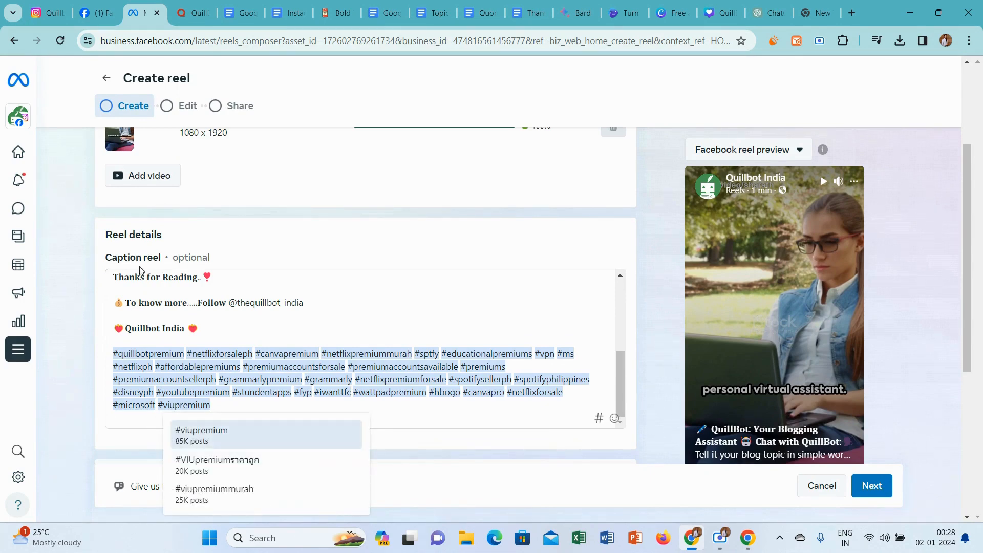
# Check the pasted caption back to its beginning and the suggested thumbnails, and switch to the Canva home page.
pyautogui.click(285, 290)
pyautogui.scroll(3, 284, 290)
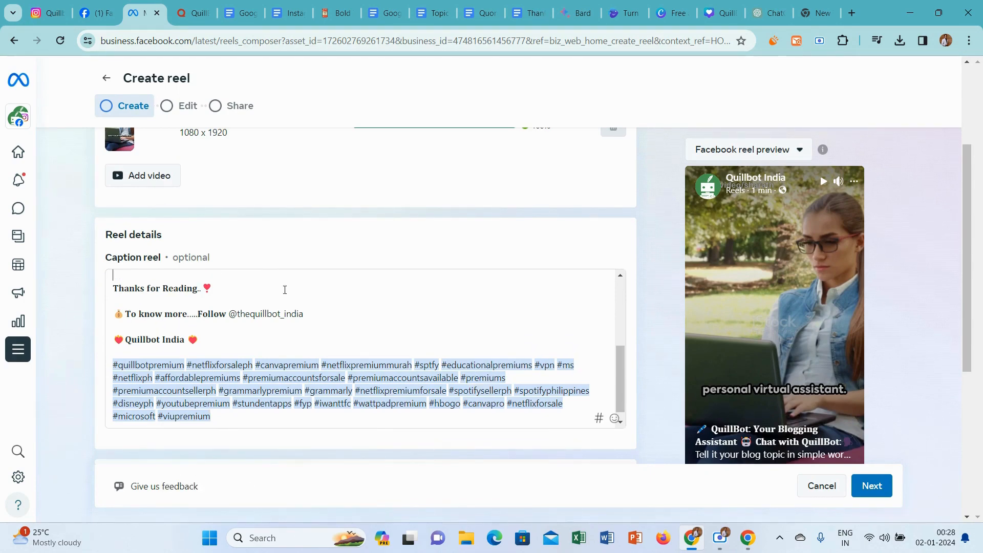
pyautogui.scroll(3, 285, 290)
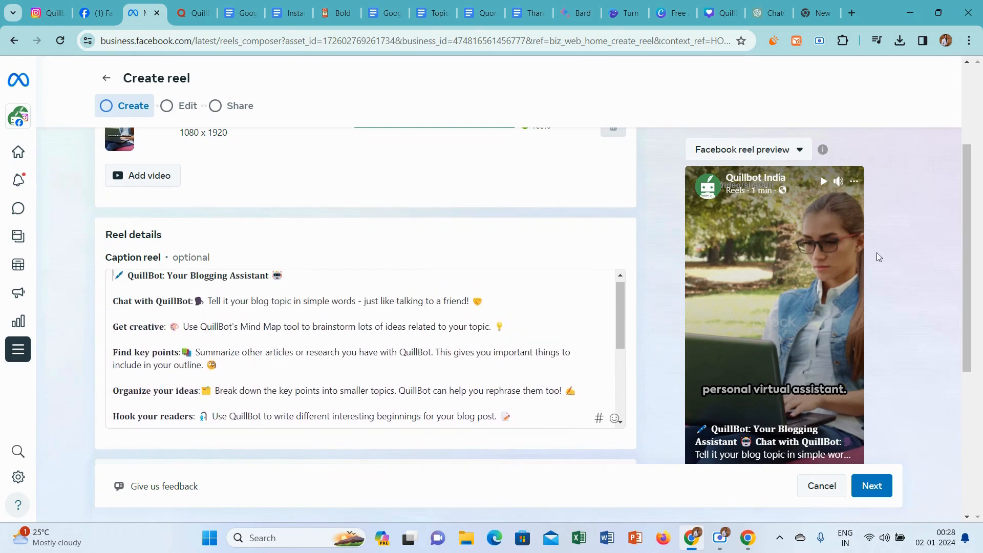
pyautogui.scroll(-5, 969, 159)
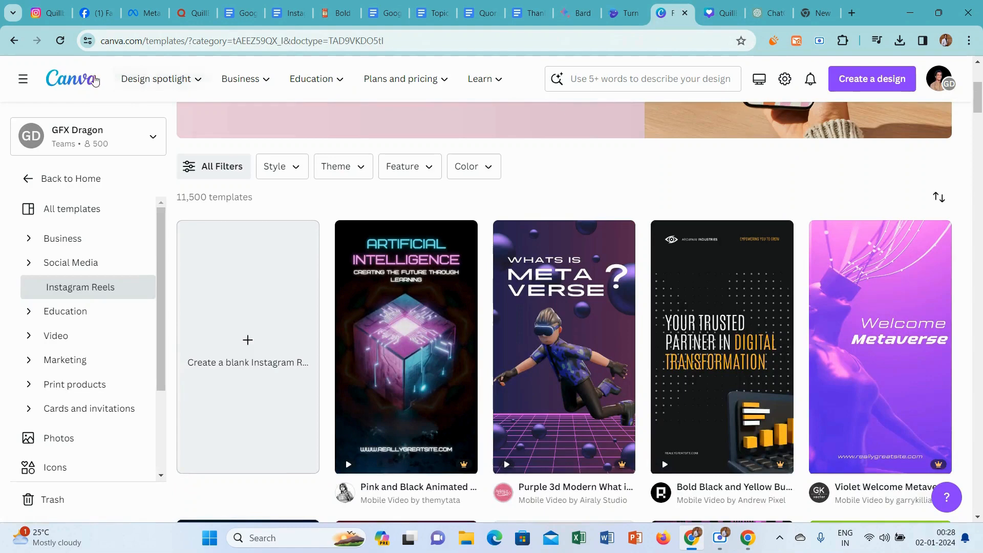
pyautogui.click(95, 81)
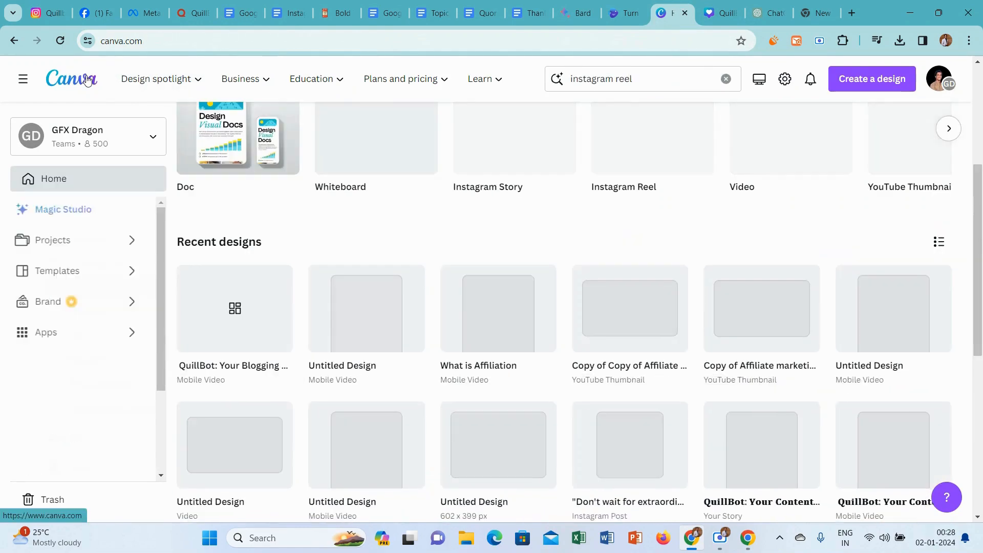
pyautogui.click(870, 79)
pyautogui.click(716, 441)
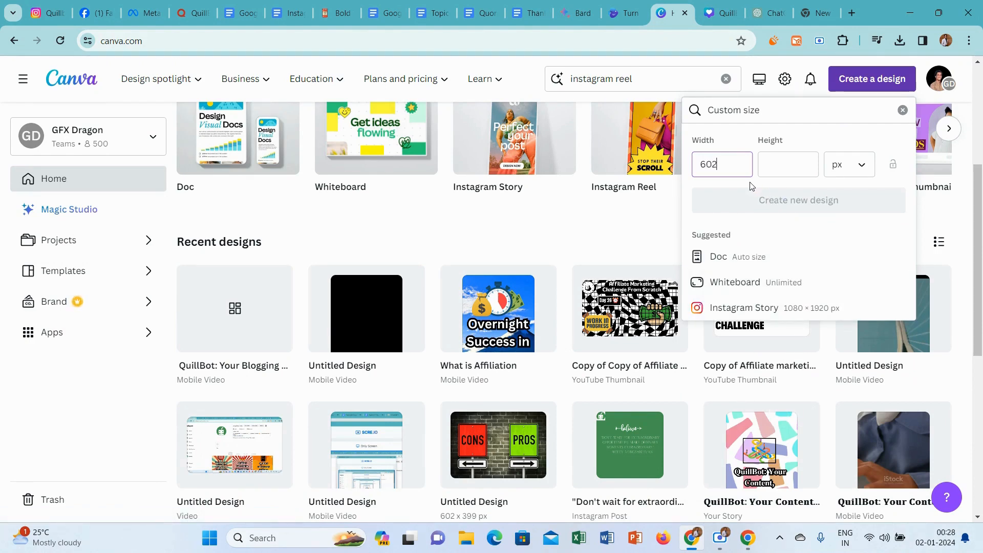
pyautogui.click(766, 169)
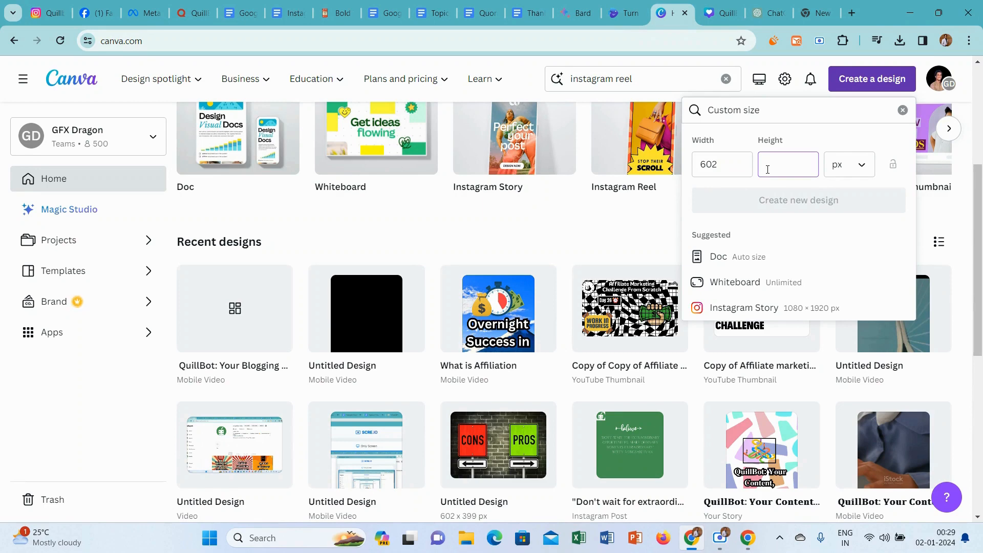
pyautogui.write('399')
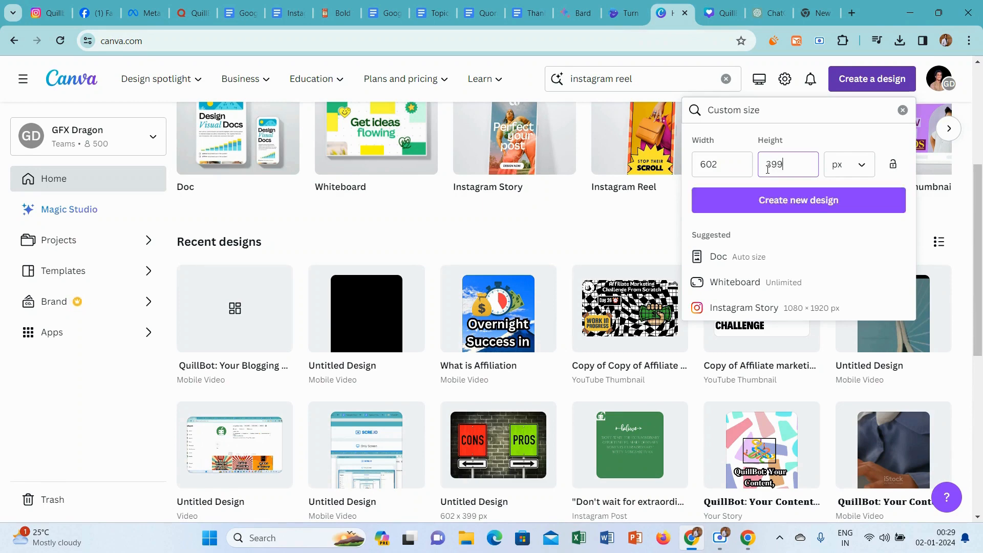
pyautogui.click(781, 210)
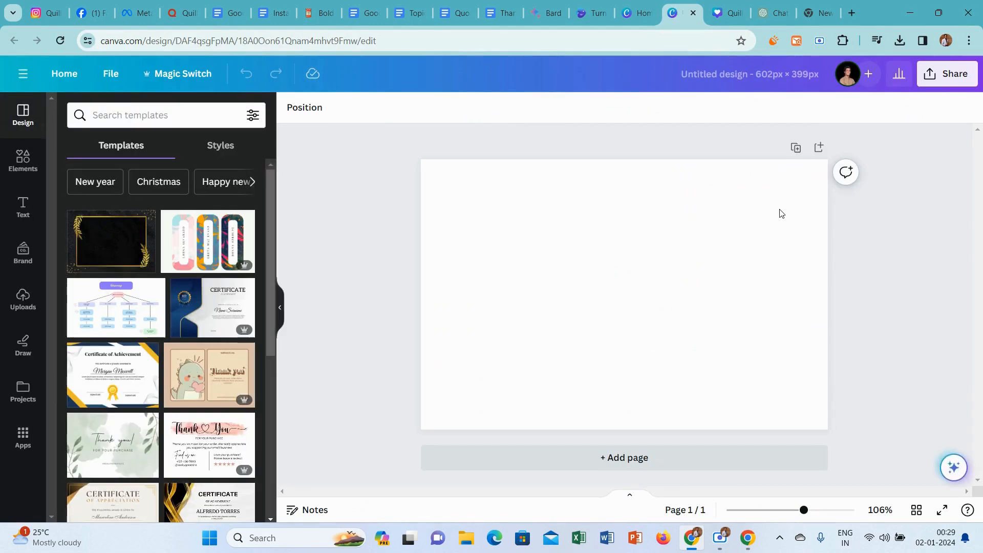
pyautogui.click(693, 13)
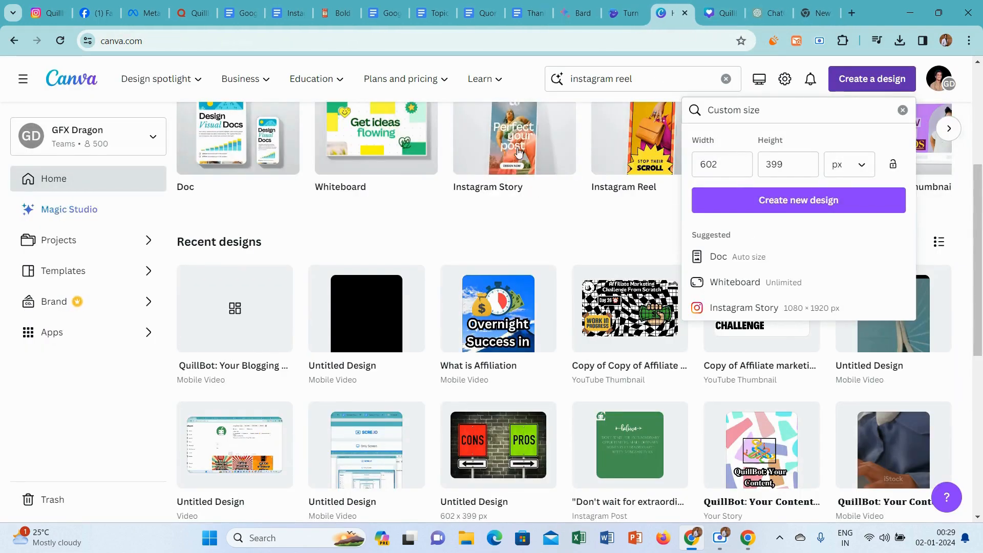
# Create a blank Instagram Story design and copy the title "QuillBot: Your Blogging Assistant" from the Instagram Rough document.
pyautogui.click(500, 130)
pyautogui.click(500, 130)
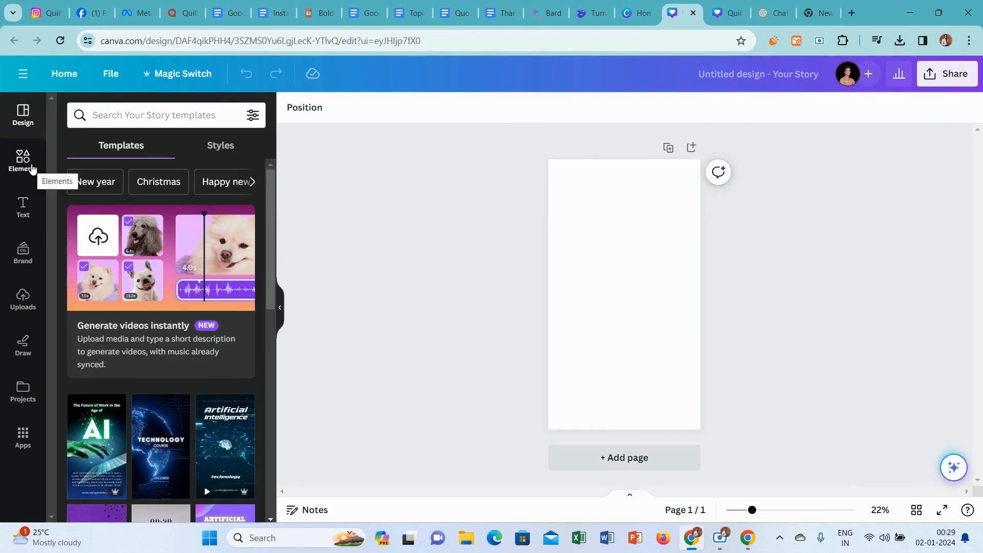
pyautogui.click(410, 6)
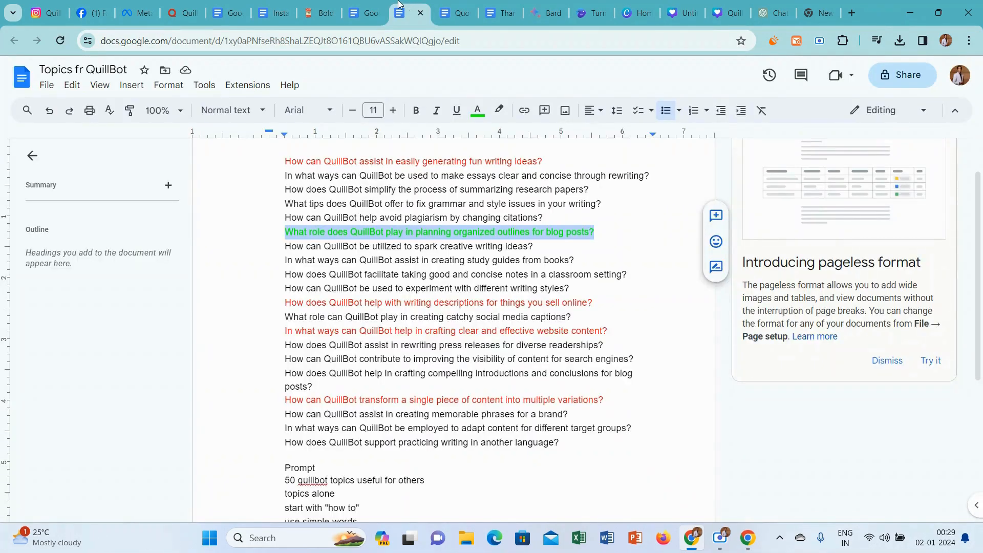
pyautogui.click(282, 7)
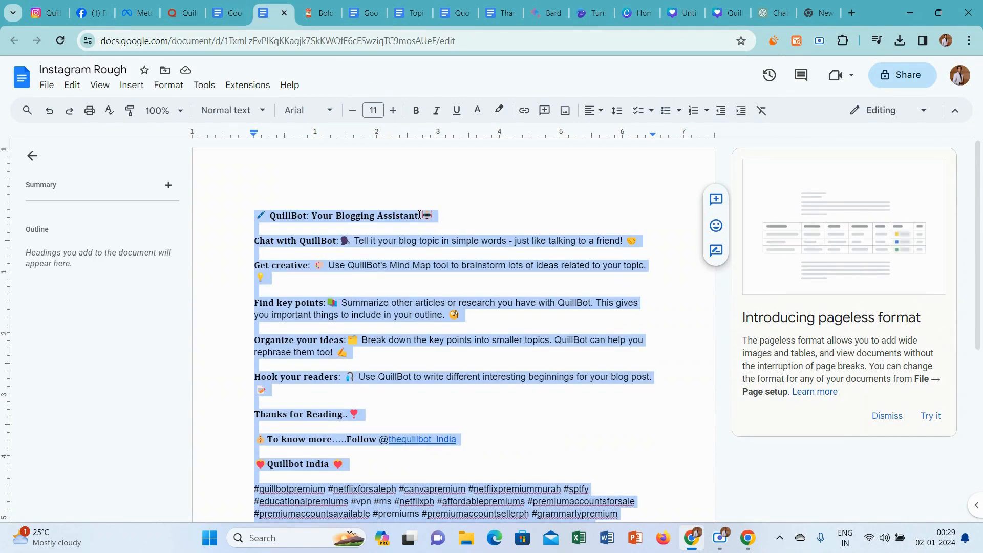
pyautogui.moveTo(418, 211); pyautogui.dragTo(272, 210)
pyautogui.hotkey('ctrl', 'c')
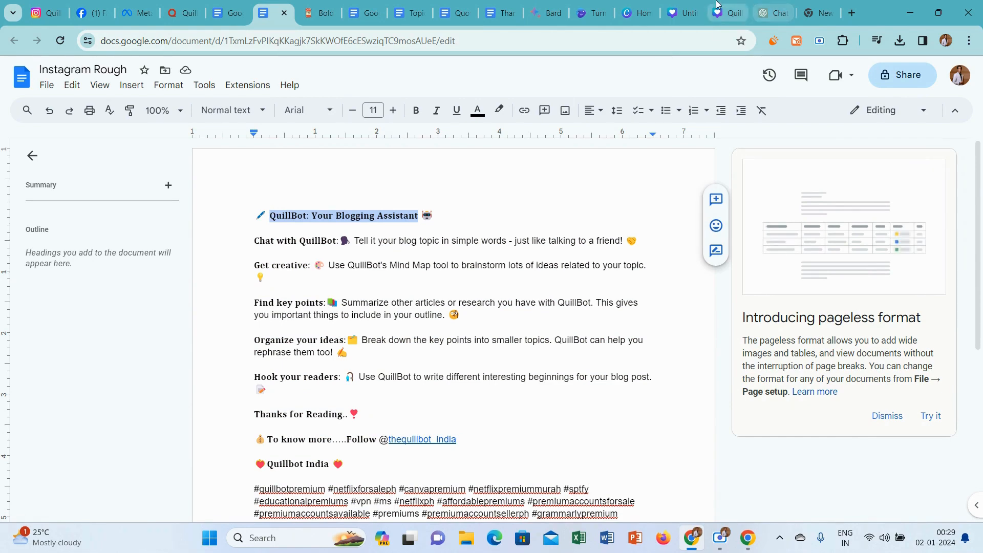
# Add a heading with the copied title "QuillBot: Your Blogging Assistant" to the Canva story page and shift it slightly upward.
pyautogui.click(698, 4)
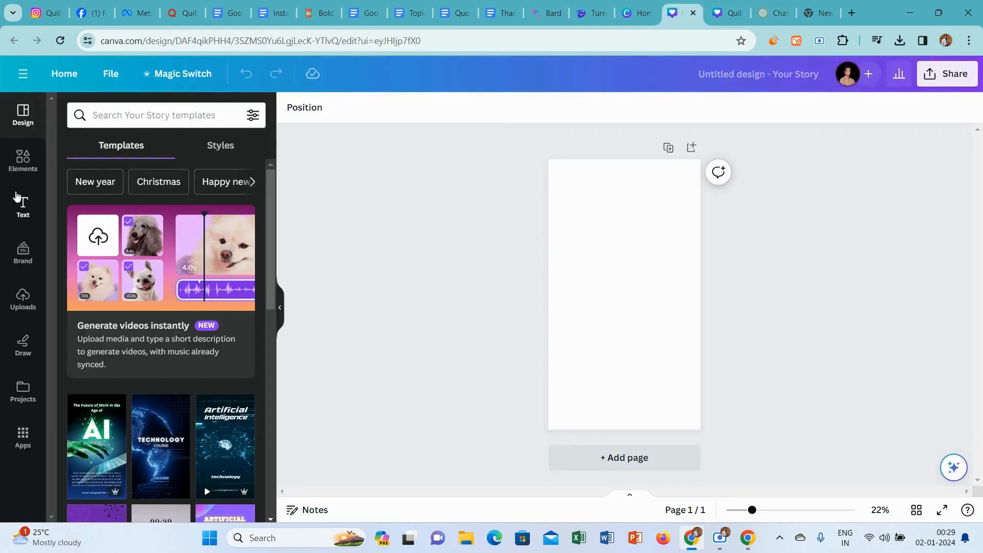
pyautogui.click(20, 200)
pyautogui.click(117, 249)
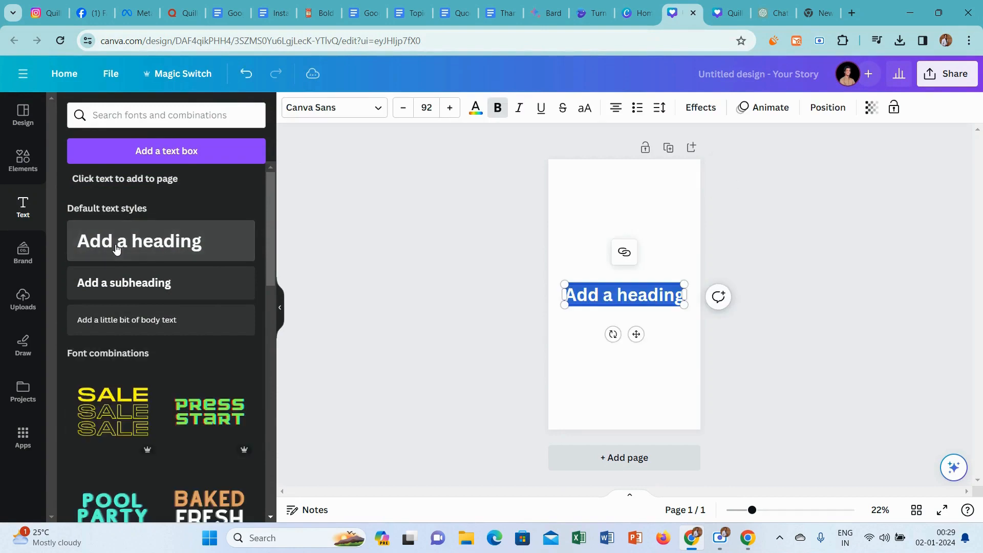
pyautogui.hotkey('ctrl', 'v')
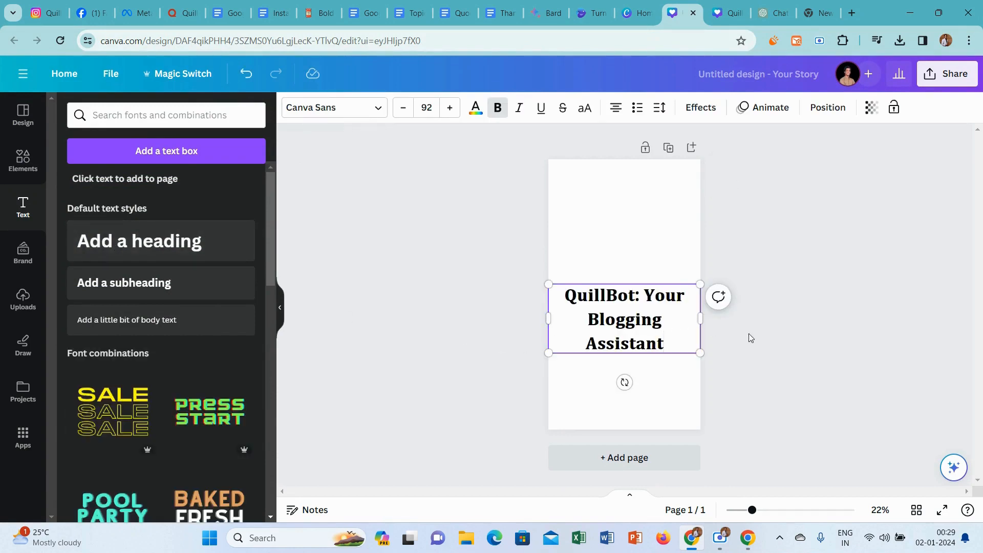
pyautogui.click(747, 336)
pyautogui.moveTo(621, 300); pyautogui.dragTo(616, 268)
# Search the graphics elements for "background" and add the black-and-red abstract graphic to the page.
pyautogui.click(20, 159)
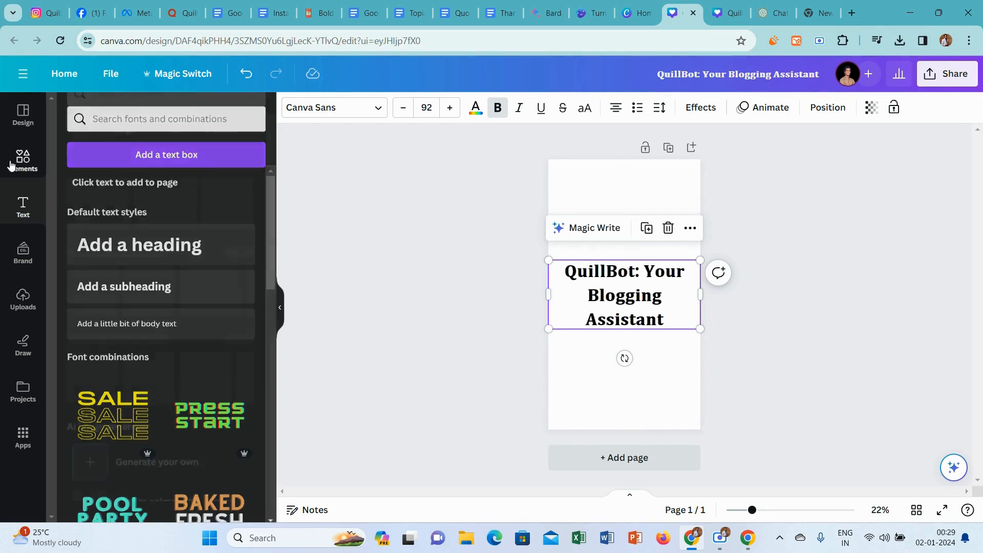
pyautogui.click(144, 117)
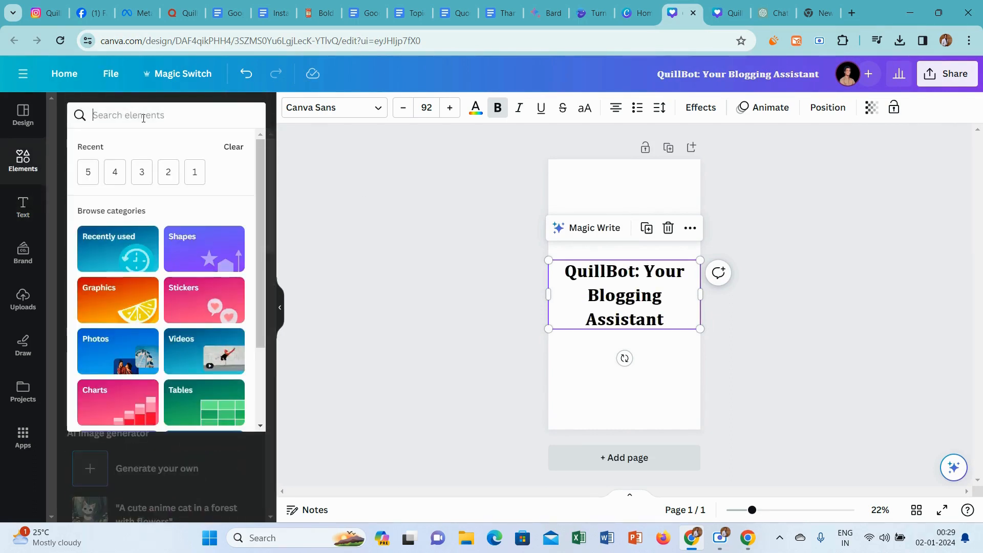
pyautogui.write('ba')
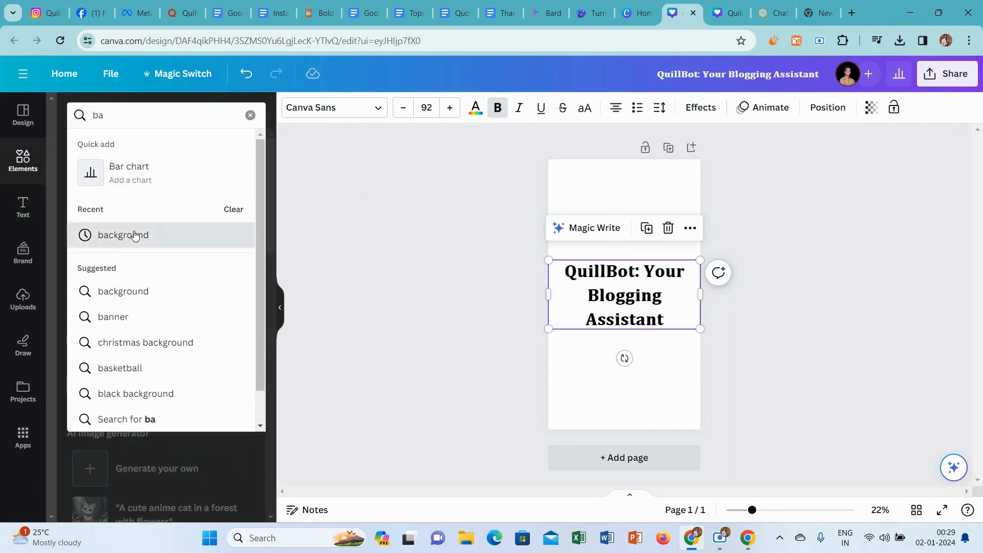
pyautogui.click(134, 236)
pyautogui.click(114, 146)
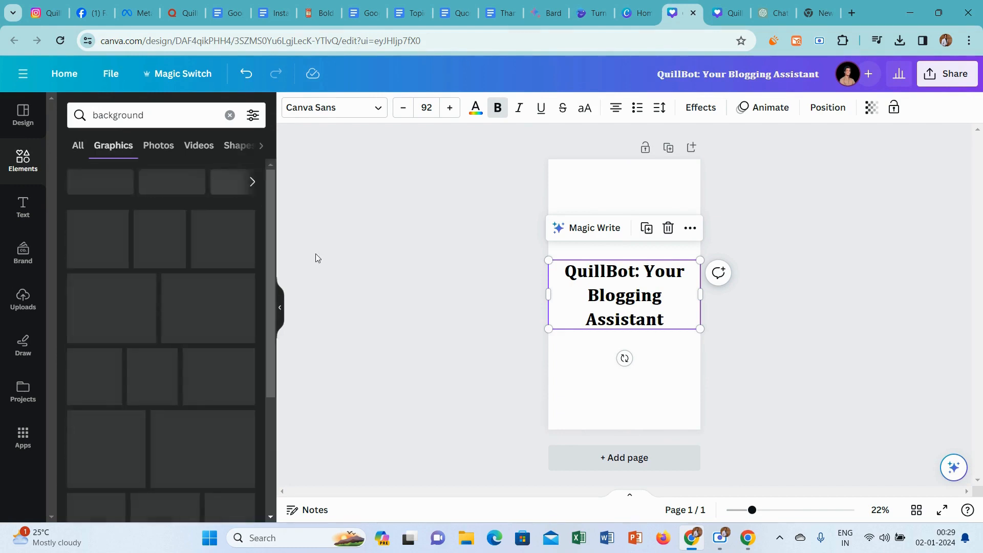
pyautogui.moveTo(269, 183); pyautogui.dragTo(273, 427)
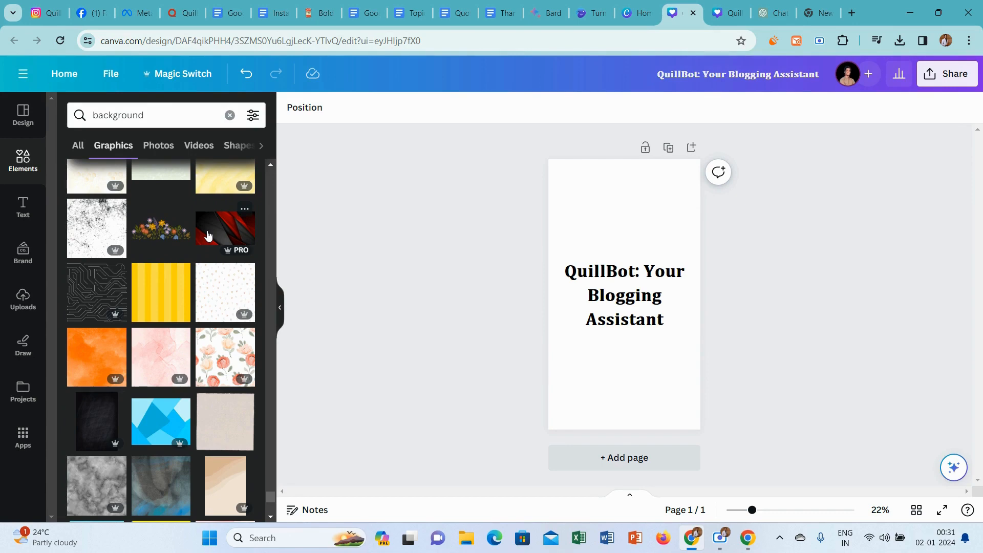
pyautogui.click(207, 236)
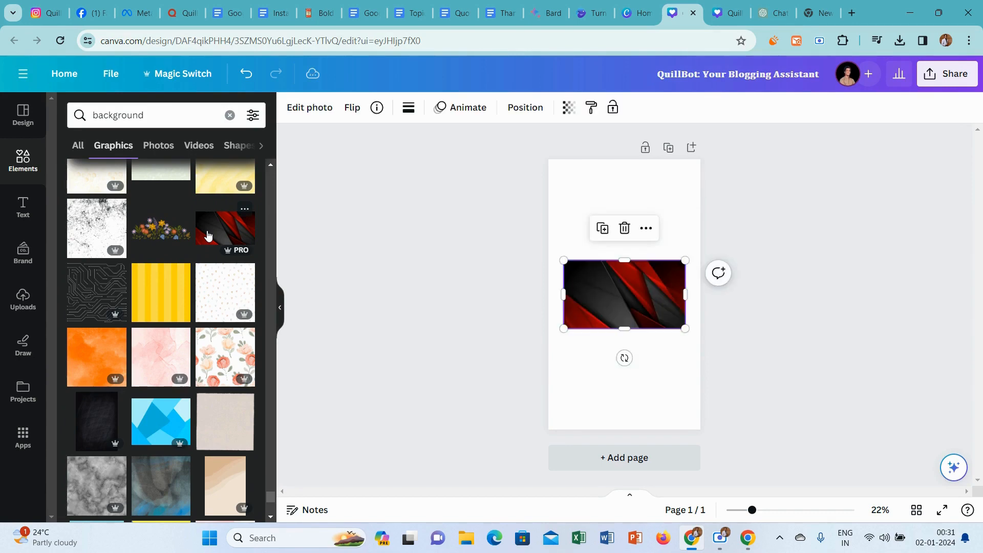
# Delete the black-and-red graphic from the page and show all of its Magic Recommendations.
pyautogui.rightClick(610, 305)
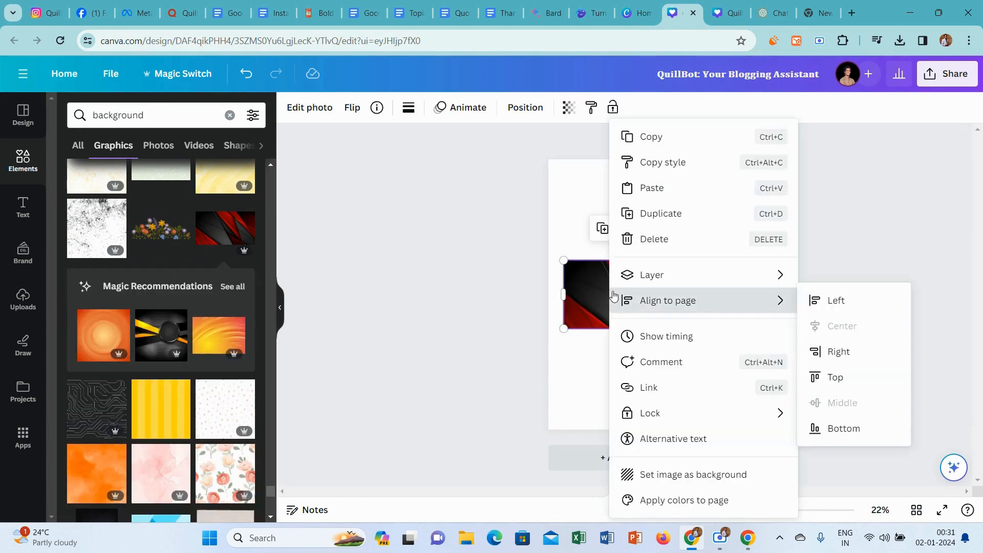
pyautogui.click(683, 241)
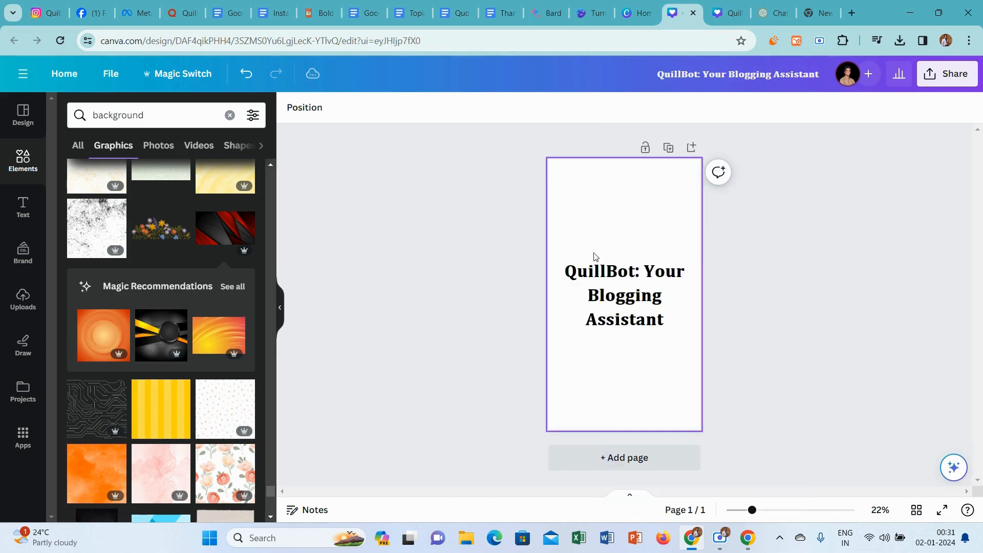
pyautogui.click(242, 287)
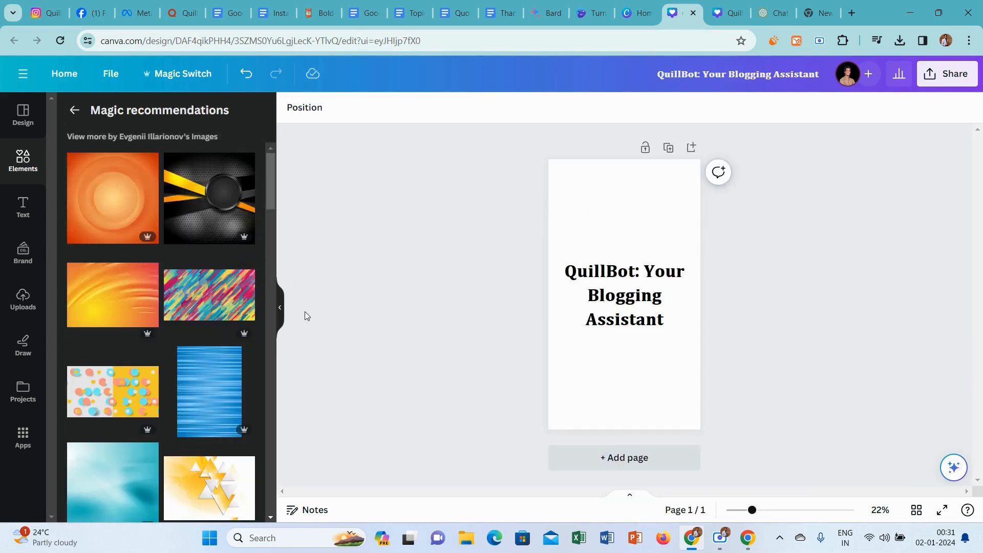
# Add the purple-and-gold abstract image from the recommendations and set it as the page background.
pyautogui.moveTo(272, 183); pyautogui.dragTo(264, 386)
pyautogui.click(79, 165)
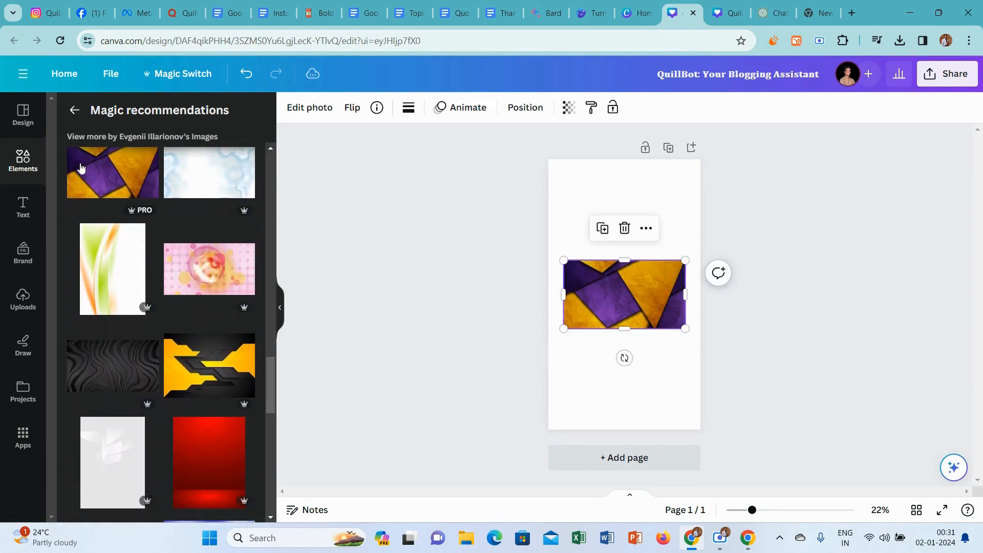
pyautogui.rightClick(609, 294)
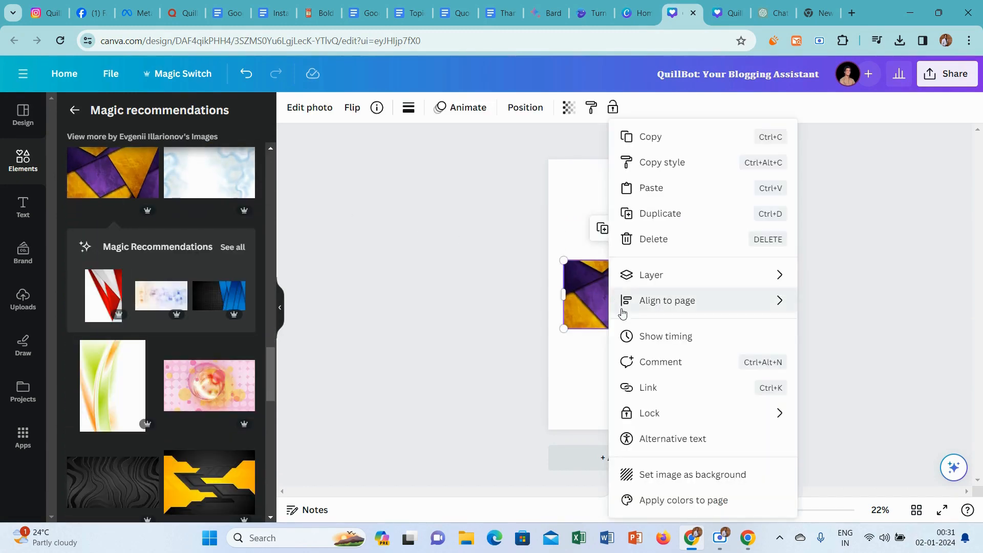
pyautogui.click(671, 474)
# Color the heading text white and apply the Outline text effect to it.
pyautogui.click(609, 275)
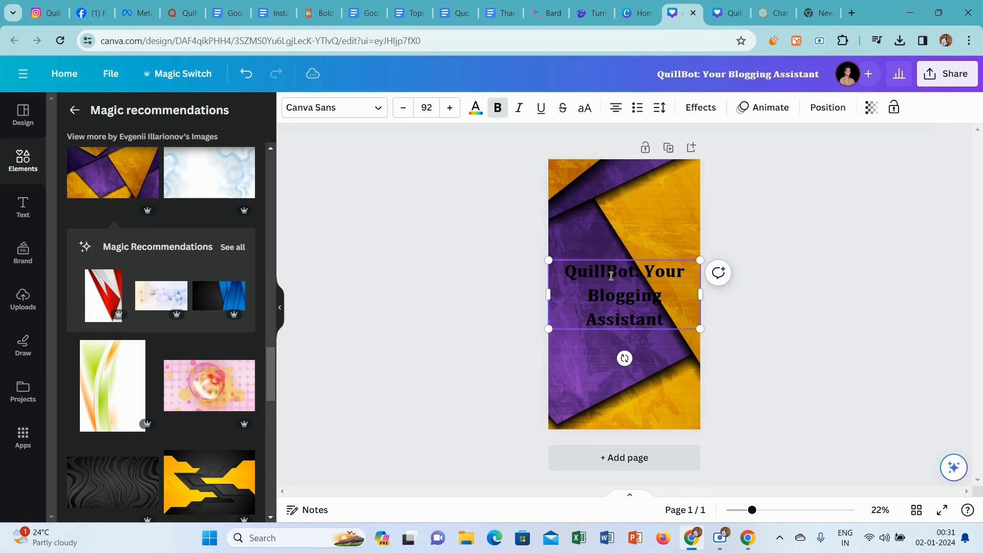
pyautogui.click(611, 276)
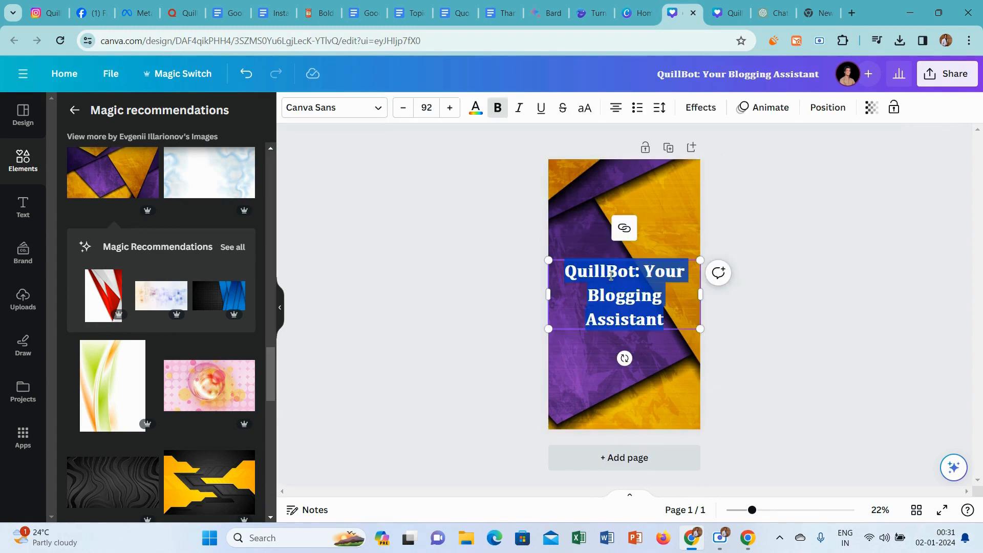
pyautogui.click(475, 108)
pyautogui.click(129, 183)
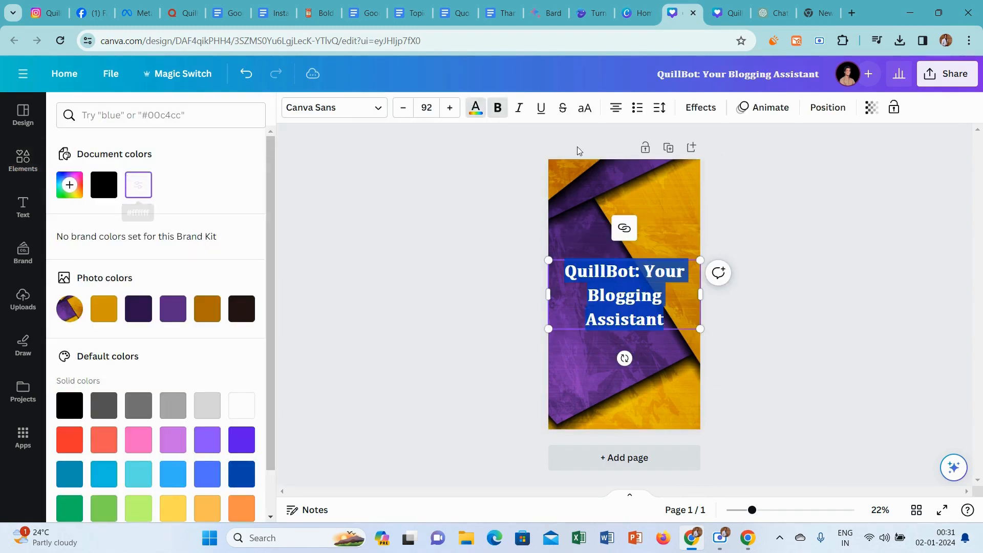
pyautogui.click(694, 110)
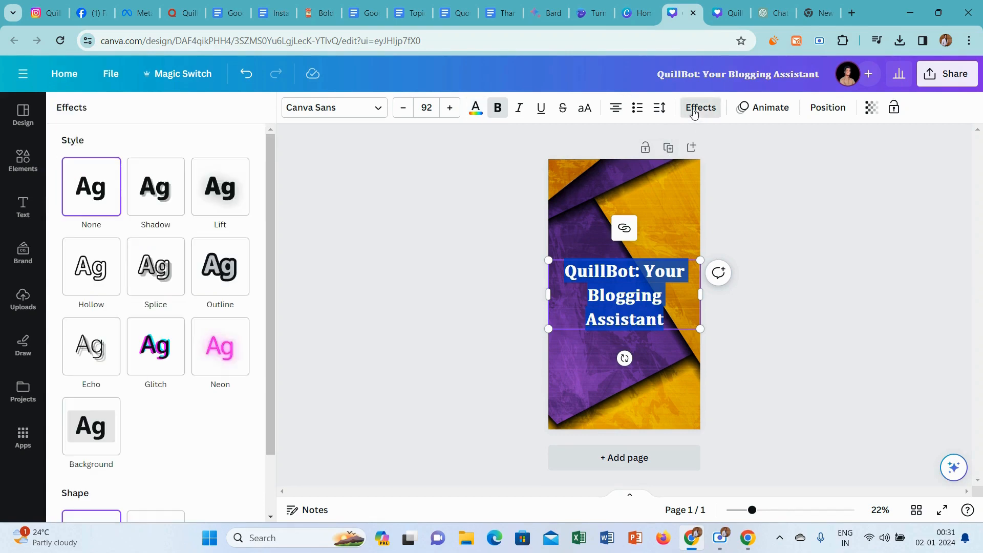
pyautogui.click(220, 276)
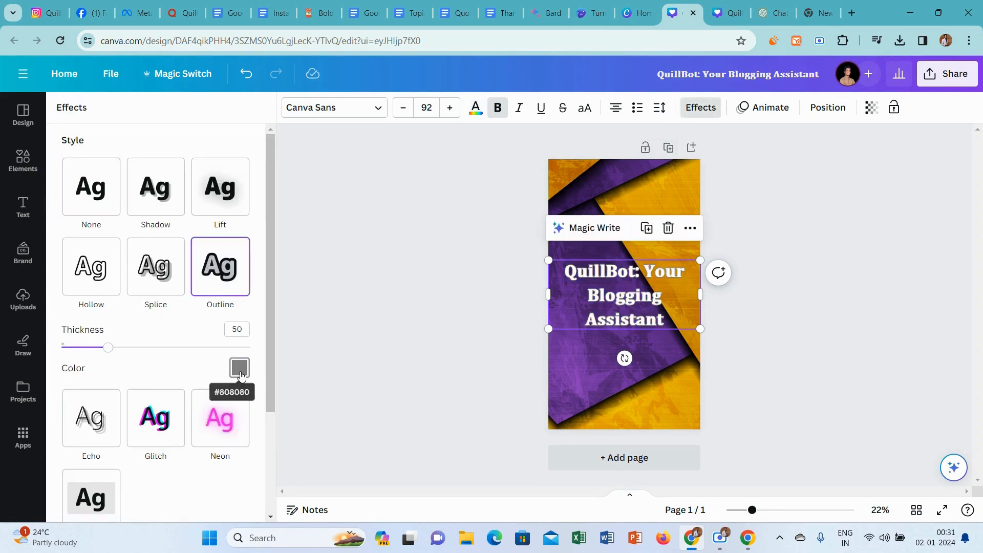
# Set the heading's outline color to black and increase the outline thickness to the maximum.
pyautogui.click(239, 367)
pyautogui.click(73, 347)
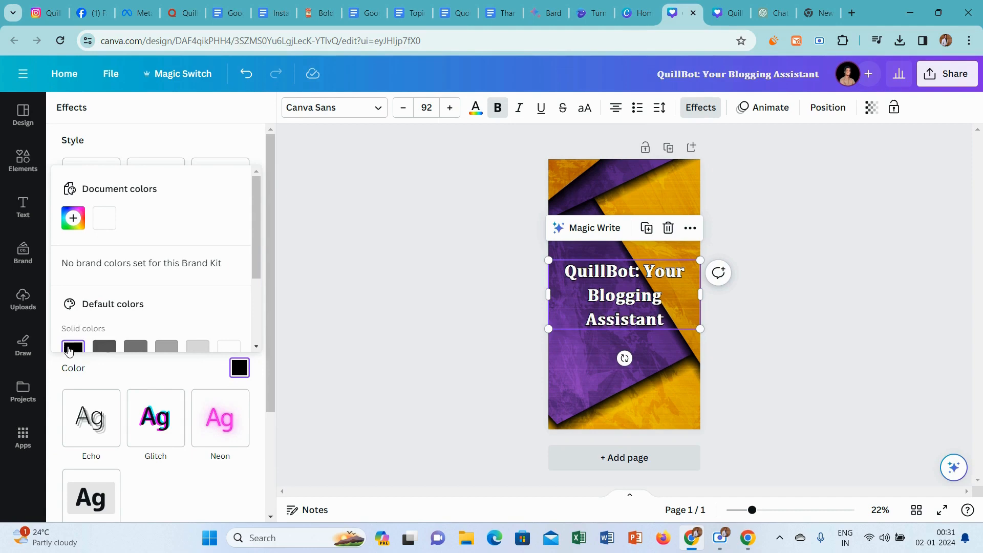
pyautogui.click(152, 384)
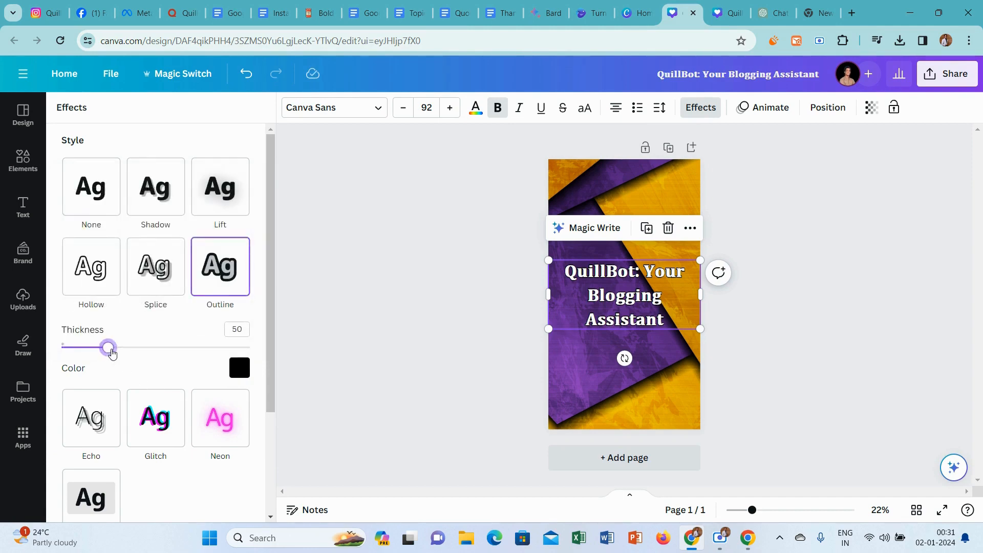
pyautogui.moveTo(112, 352); pyautogui.dragTo(306, 343)
pyautogui.click(409, 348)
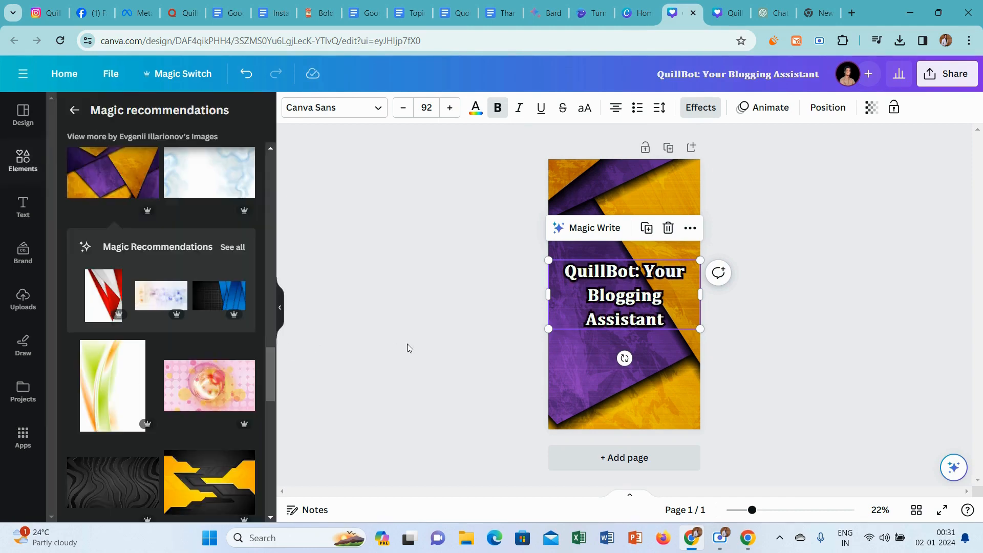
# Copy the word "Assistant" from the heading and search the graphics elements with the pasted word.
pyautogui.click(668, 323)
pyautogui.click(667, 322)
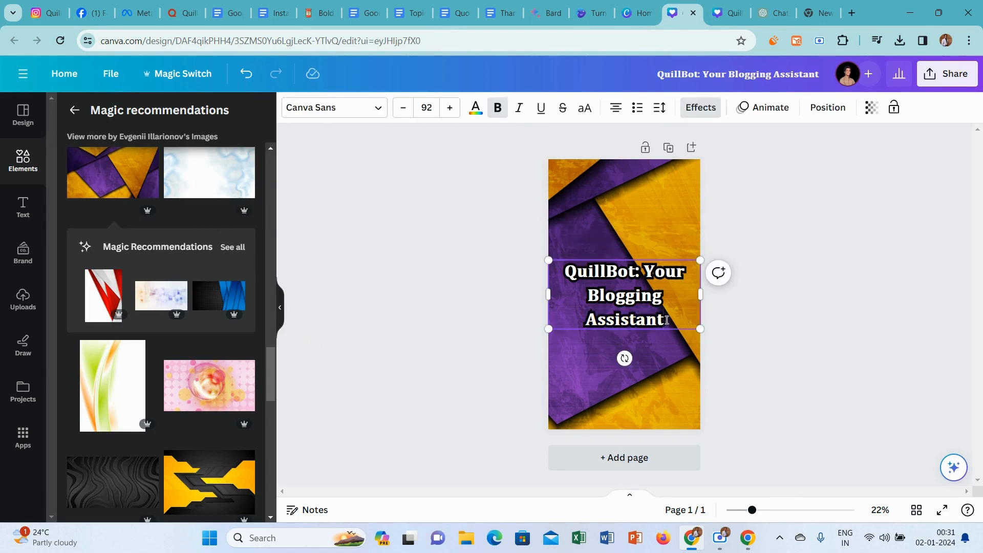
pyautogui.moveTo(625, 322); pyautogui.dragTo(585, 325)
pyautogui.hotkey('ctrl', 'c')
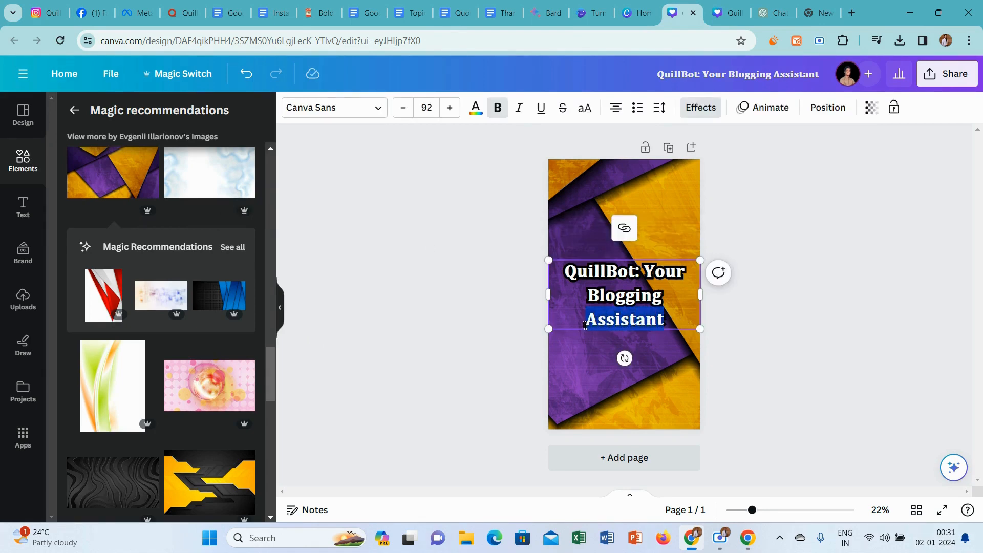
pyautogui.click(452, 285)
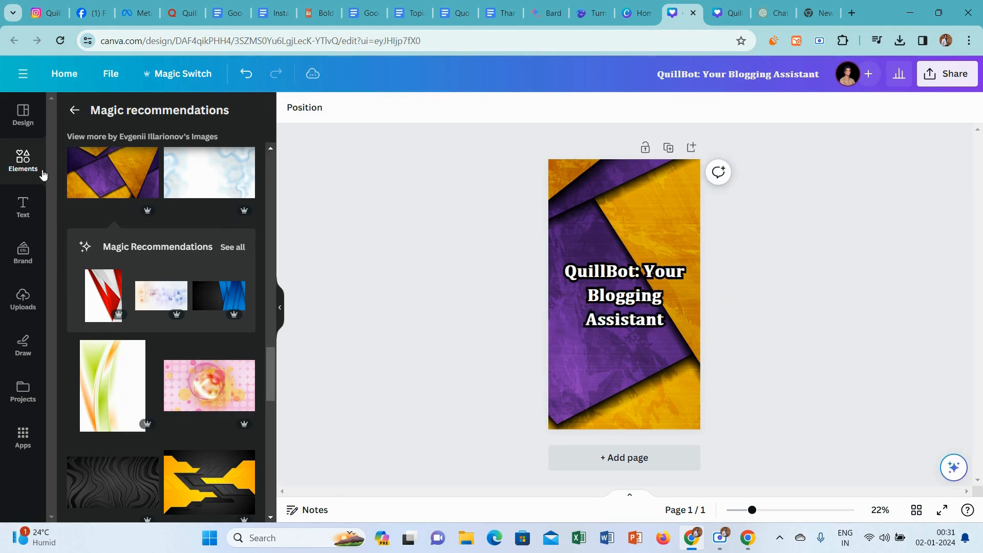
pyautogui.click(72, 109)
pyautogui.click(112, 114)
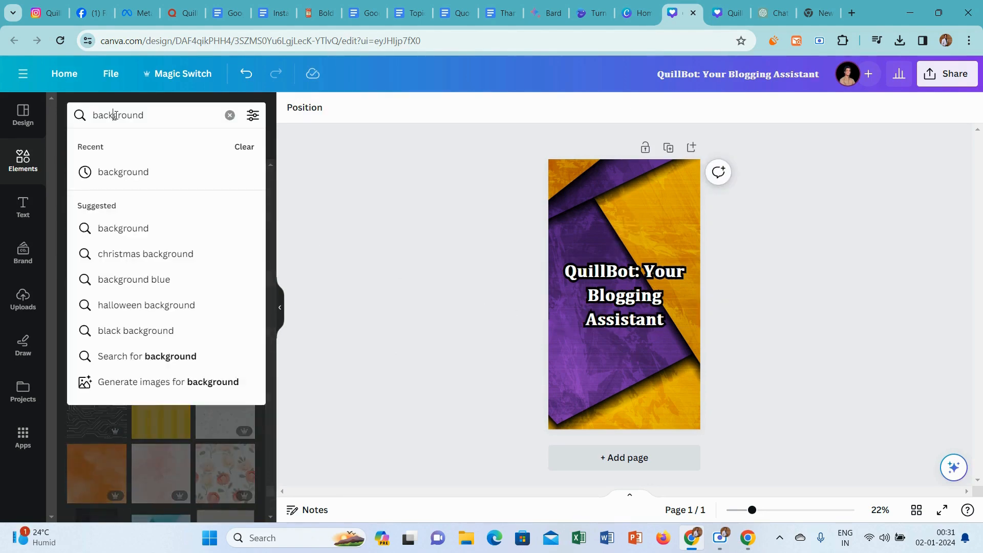
pyautogui.doubleClick(112, 114)
pyautogui.hotkey('ctrl', 'v')
pyautogui.press('Return')
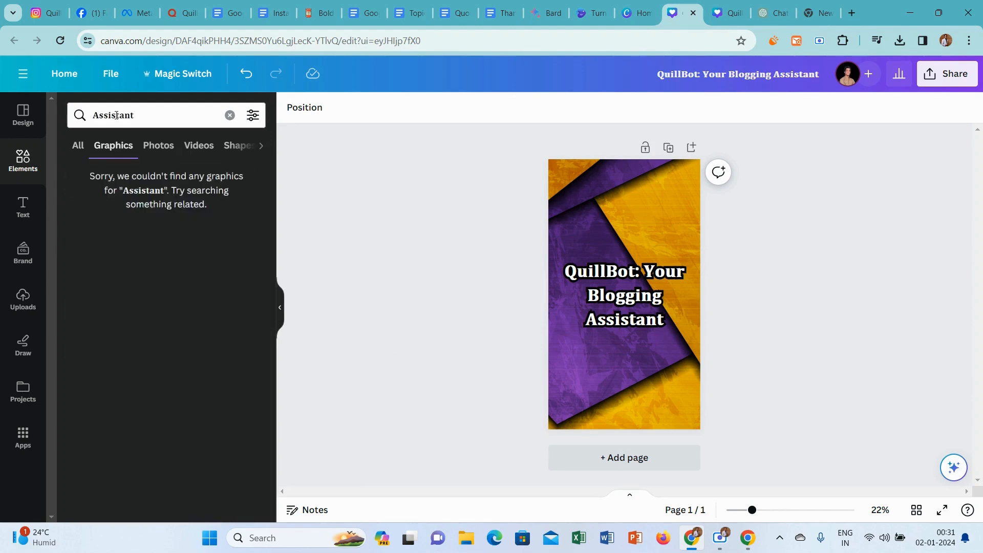
# Search the graphics elements for "assistant" in plain text.
pyautogui.doubleClick(117, 116)
pyautogui.write('a')
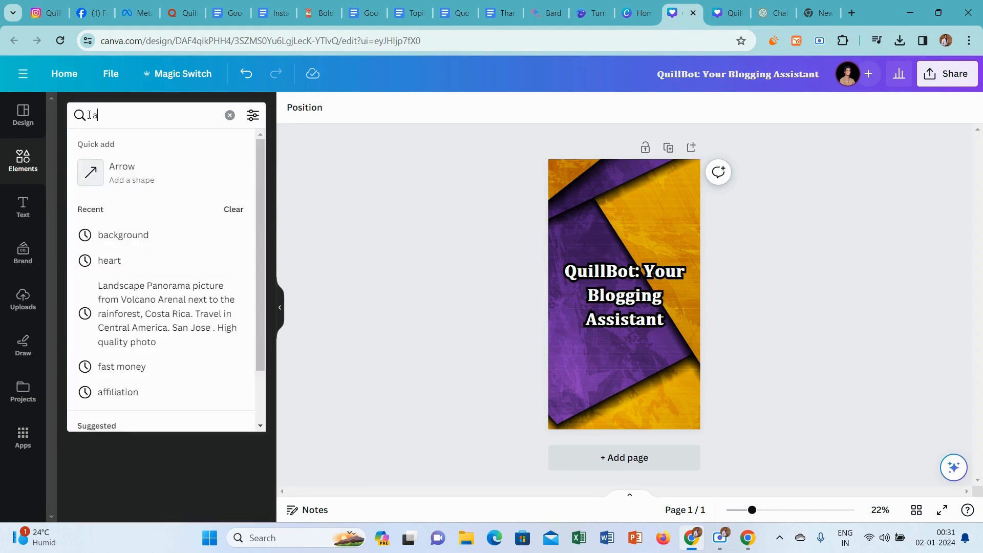
pyautogui.write('ssista')
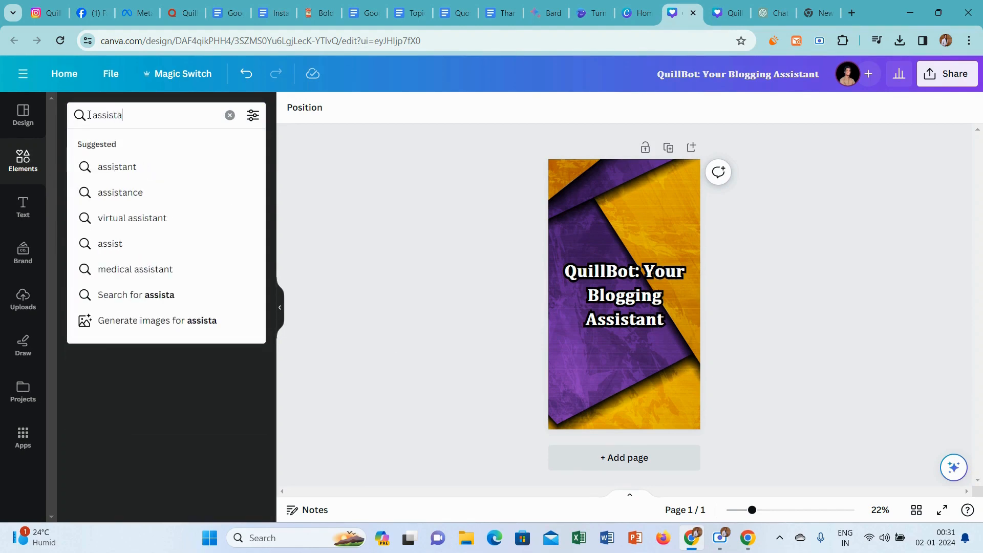
pyautogui.write('nyt')
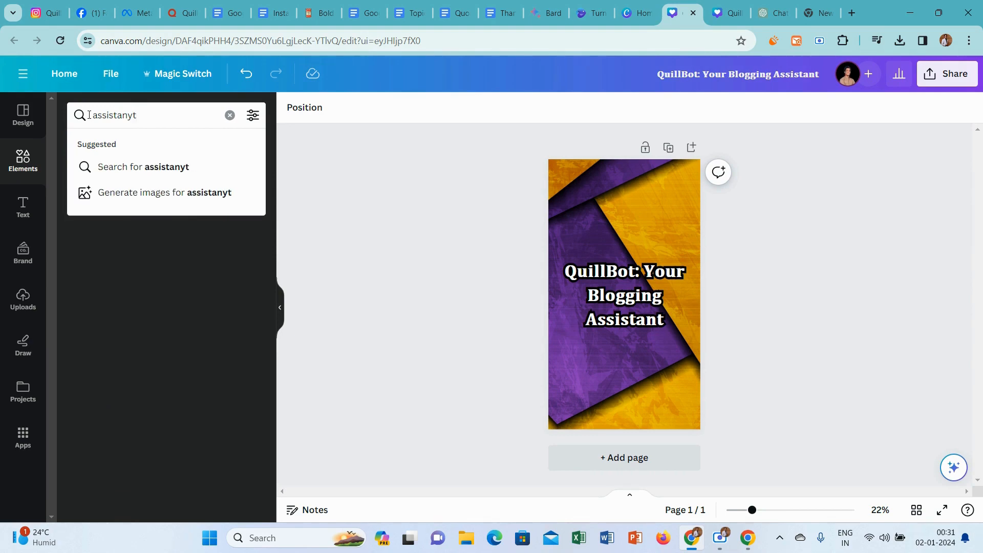
pyautogui.press('BackSpace')
pyautogui.press('BackSpace')
pyautogui.write('t')
pyautogui.press('Return')
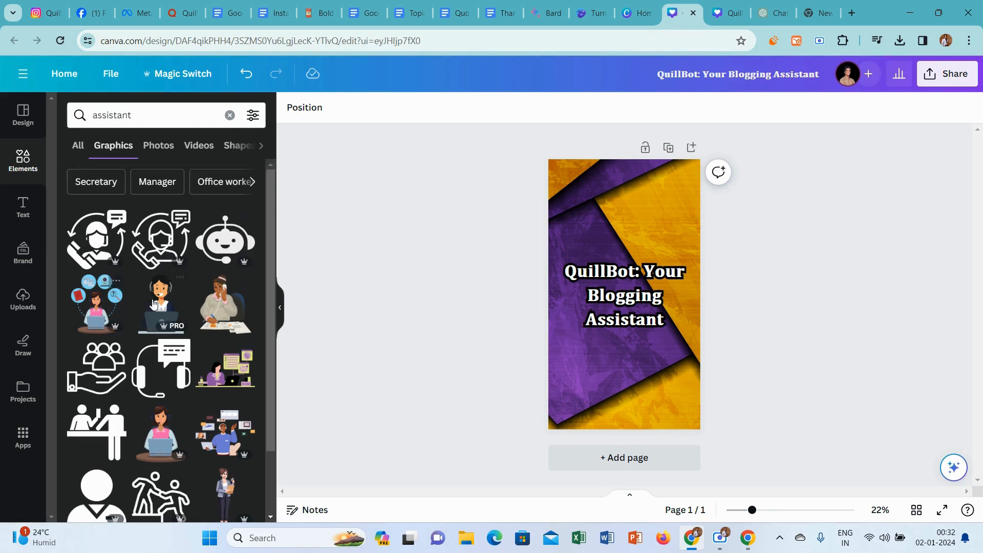
# Add the phone-and-headset assistant graphic above the heading and color it white.
pyautogui.click(91, 237)
pyautogui.moveTo(624, 285); pyautogui.dragTo(623, 231)
pyautogui.click(441, 109)
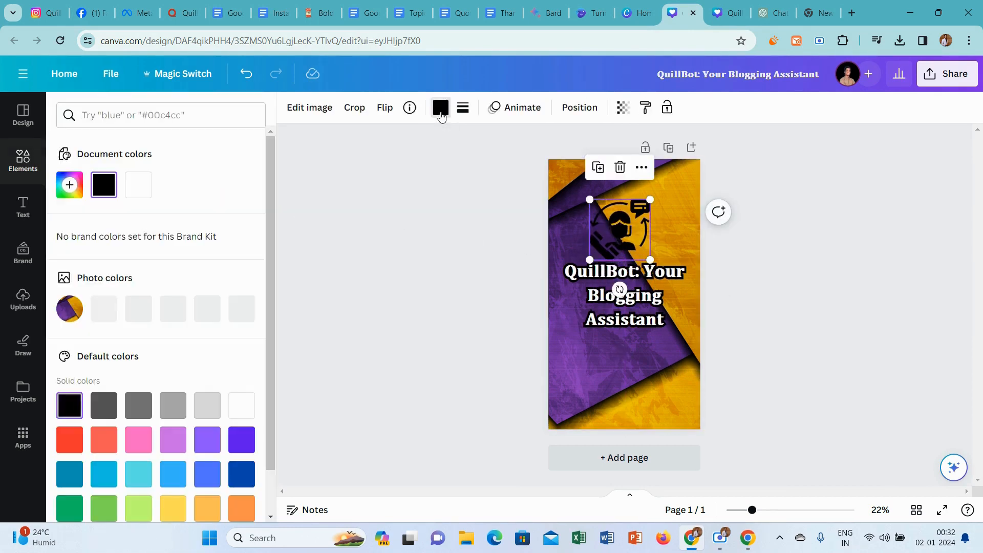
pyautogui.click(139, 185)
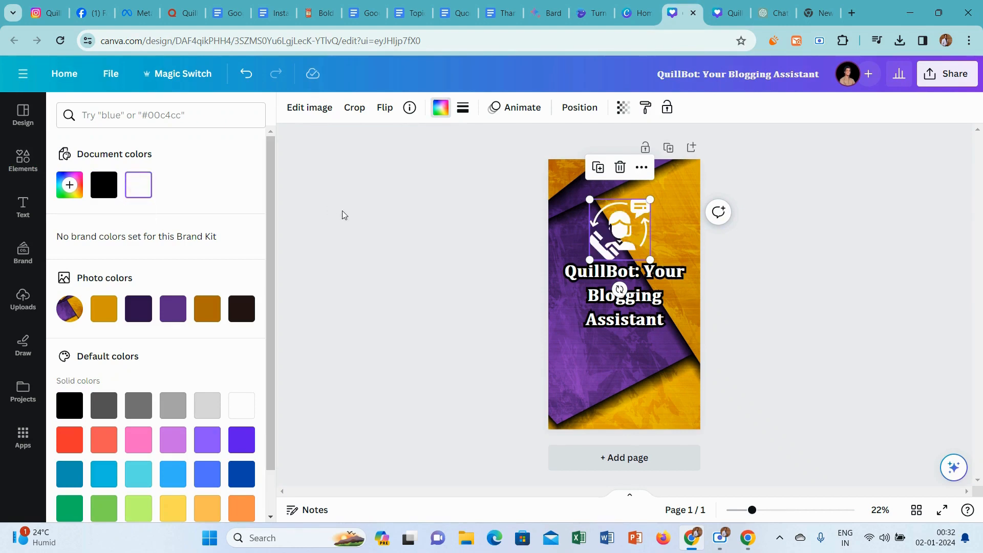
pyautogui.press('Escape')
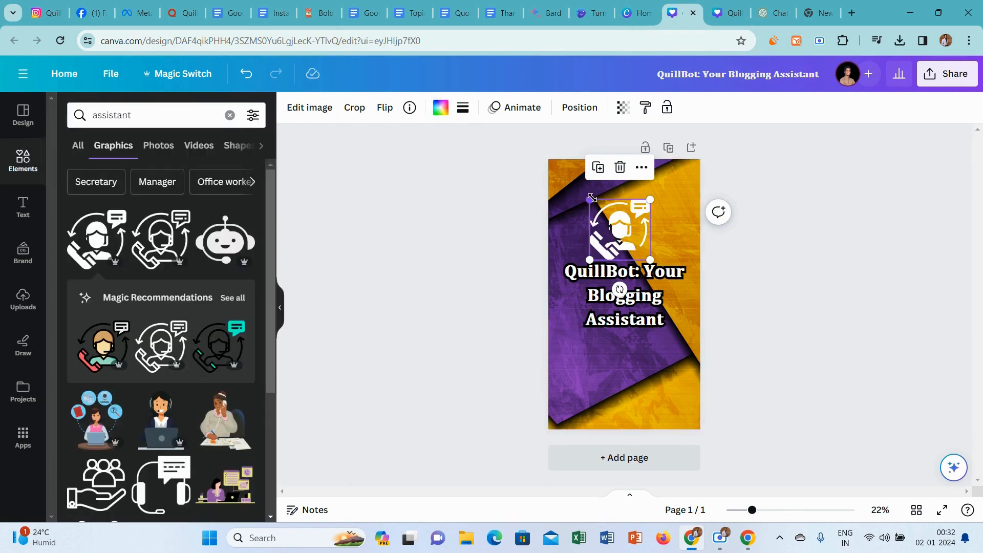
# Shrink the assistant graphic and reduce the heading to font size 73.8, arranging both centered with the graphic just above the text.
pyautogui.moveTo(592, 198); pyautogui.dragTo(601, 210)
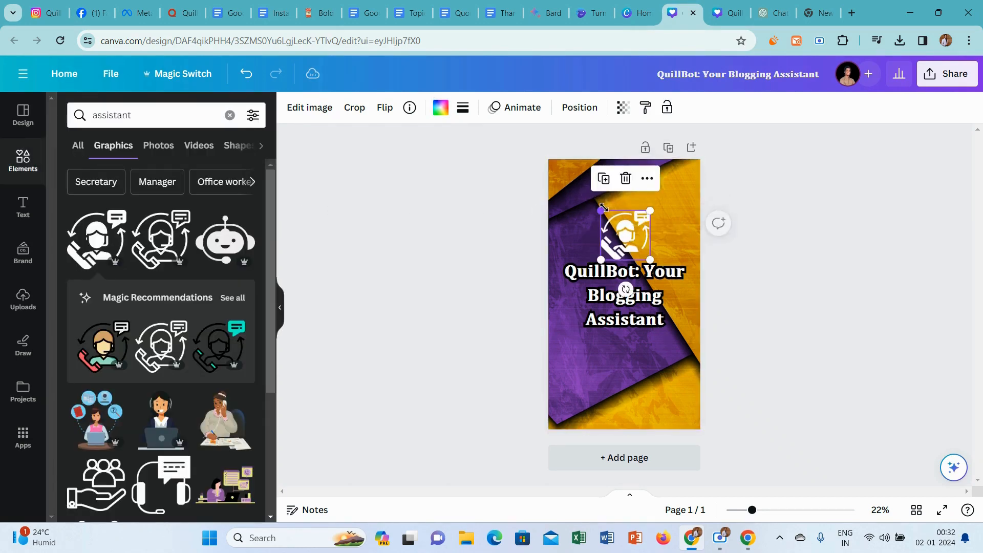
pyautogui.click(648, 310)
pyautogui.moveTo(699, 327); pyautogui.dragTo(666, 327)
pyautogui.moveTo(593, 287); pyautogui.dragTo(610, 302)
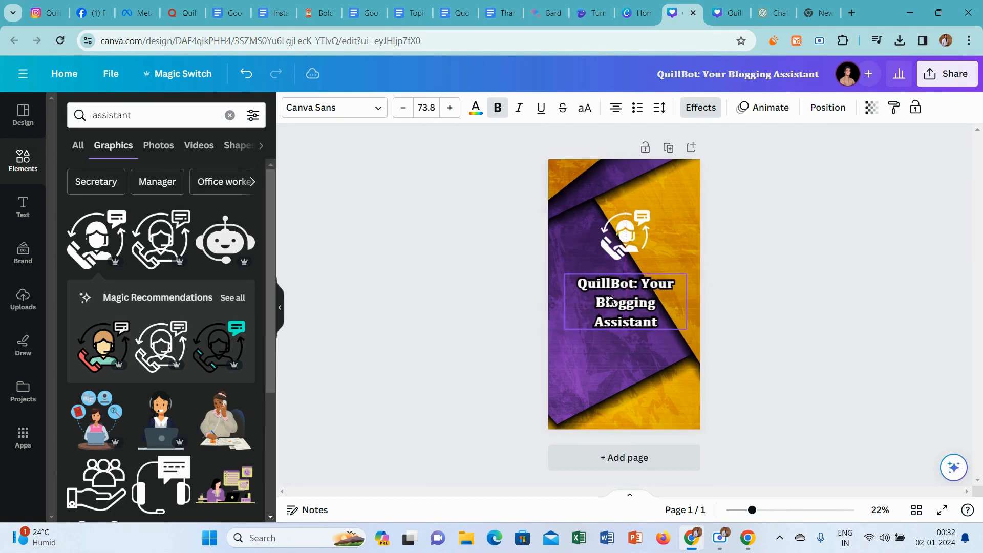
pyautogui.click(620, 224)
pyautogui.moveTo(620, 224); pyautogui.dragTo(619, 223)
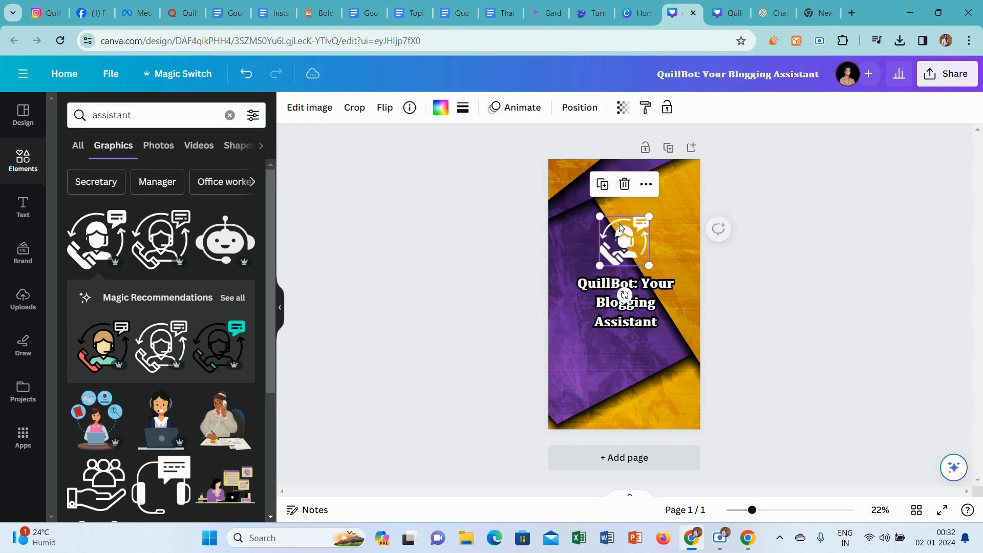
pyautogui.click(824, 296)
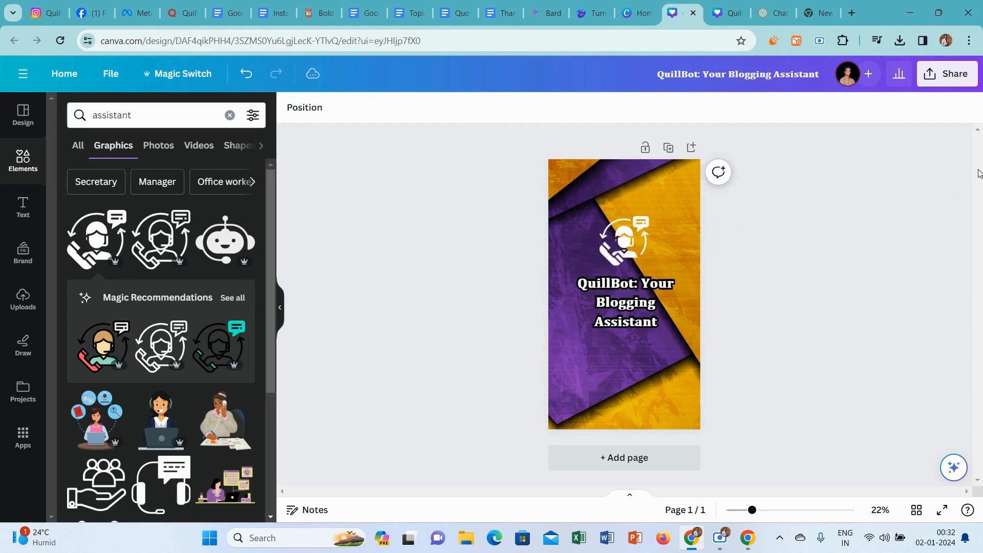
# Download the finished cover design as a PNG file.
pyautogui.click(956, 75)
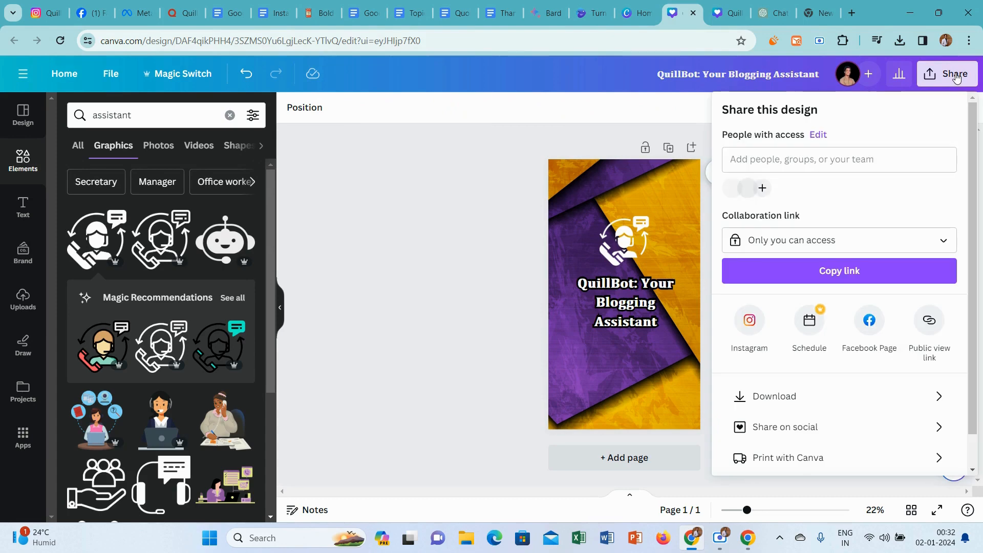
pyautogui.click(793, 398)
pyautogui.click(817, 314)
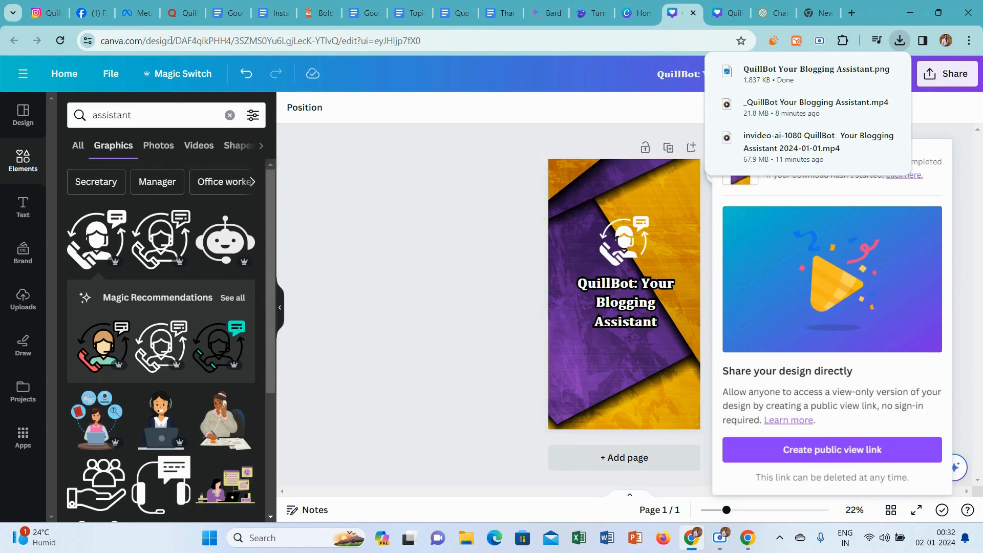
# Switch to the reel composer in Meta Business Suite and upload "QuillBot Your Blogging Assistant" from Downloads as the reel's thumbnail.
pyautogui.click(138, 6)
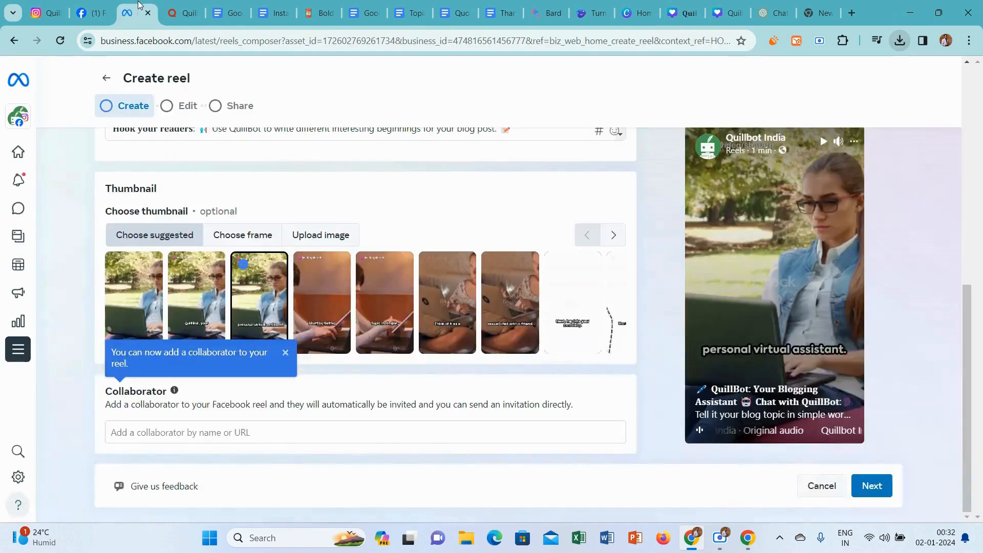
pyautogui.click(324, 234)
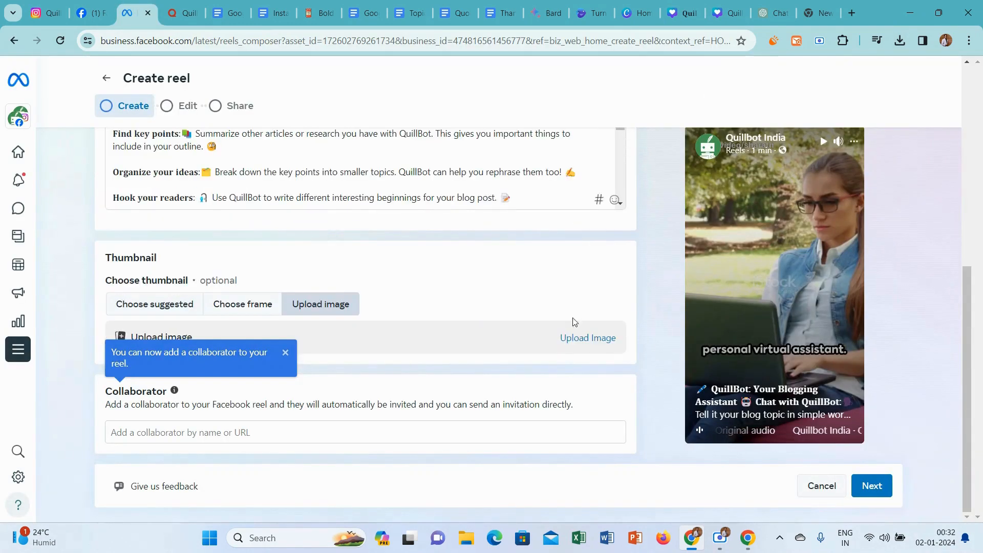
pyautogui.click(597, 339)
pyautogui.click(328, 119)
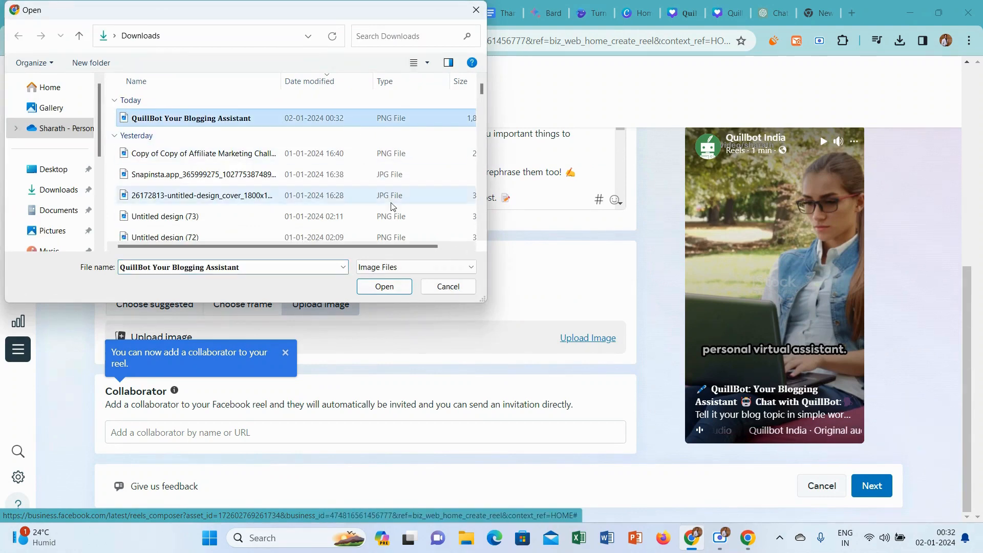
pyautogui.click(384, 286)
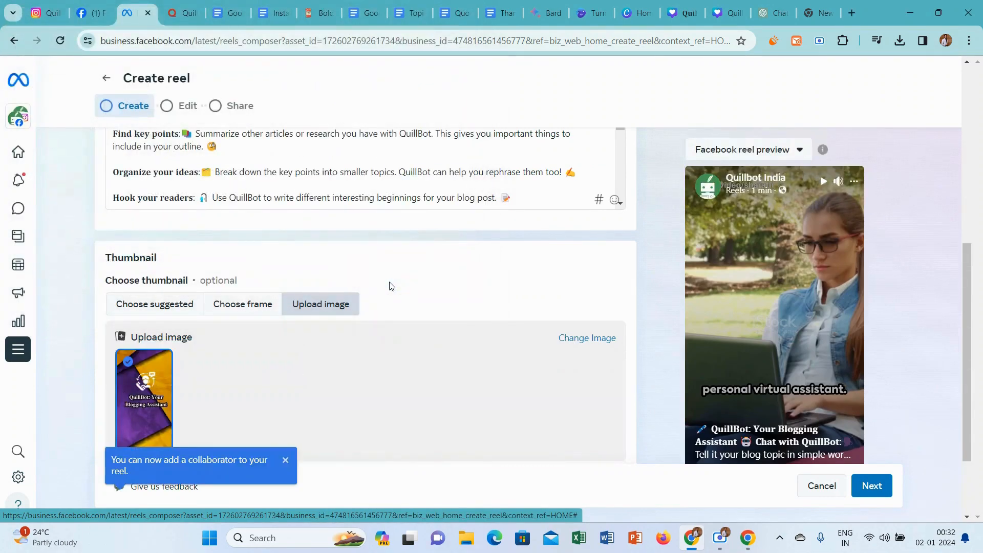
# Schedule the reel for 2 January 2024 at 06:00 PM on Facebook and Instagram and open the Planner to check it.
pyautogui.click(872, 485)
pyautogui.click(873, 485)
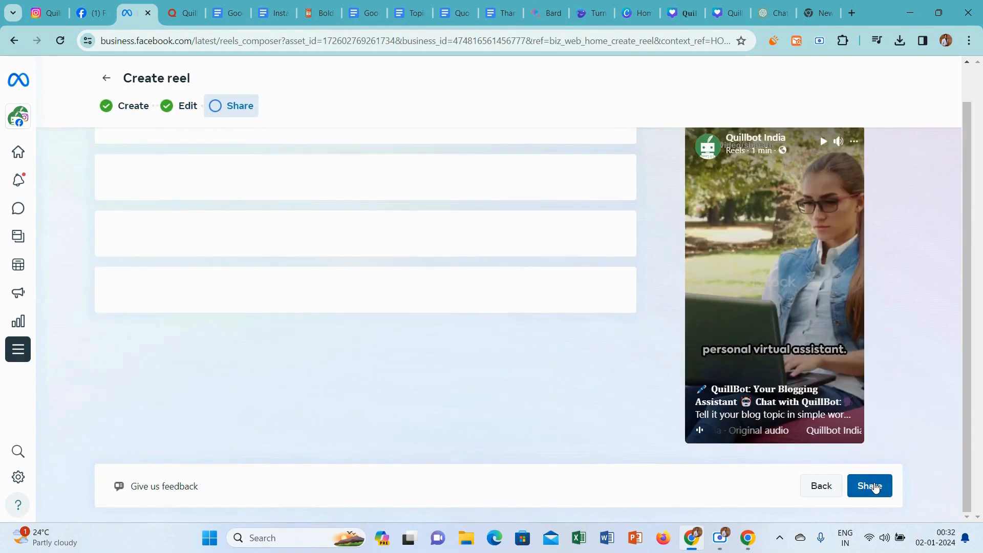
pyautogui.scroll(3, 966, 168)
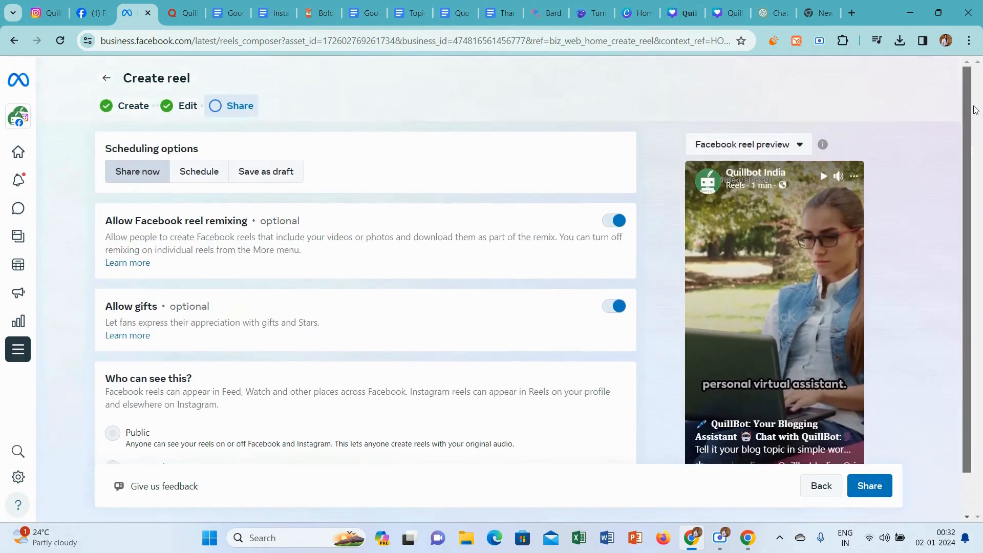
pyautogui.click(193, 169)
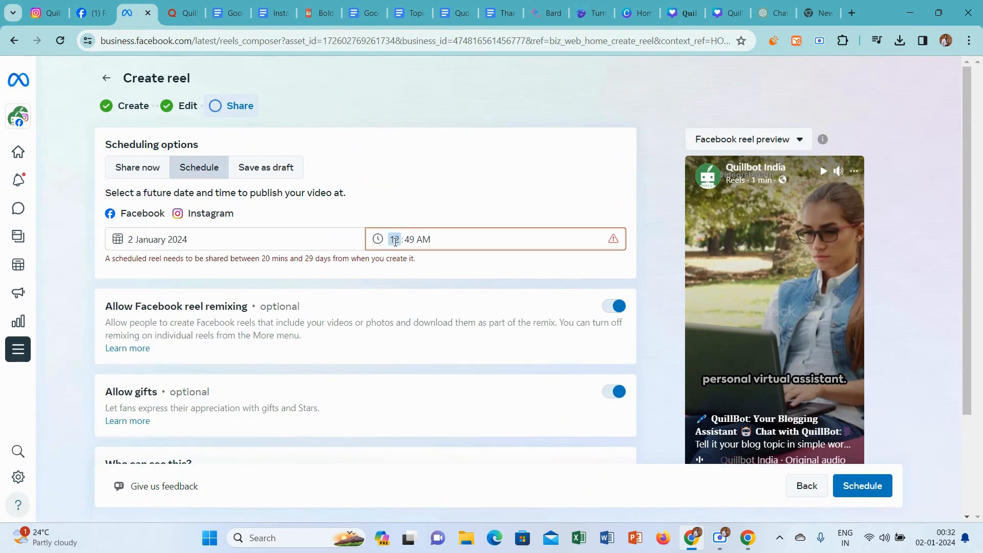
pyautogui.write('6')
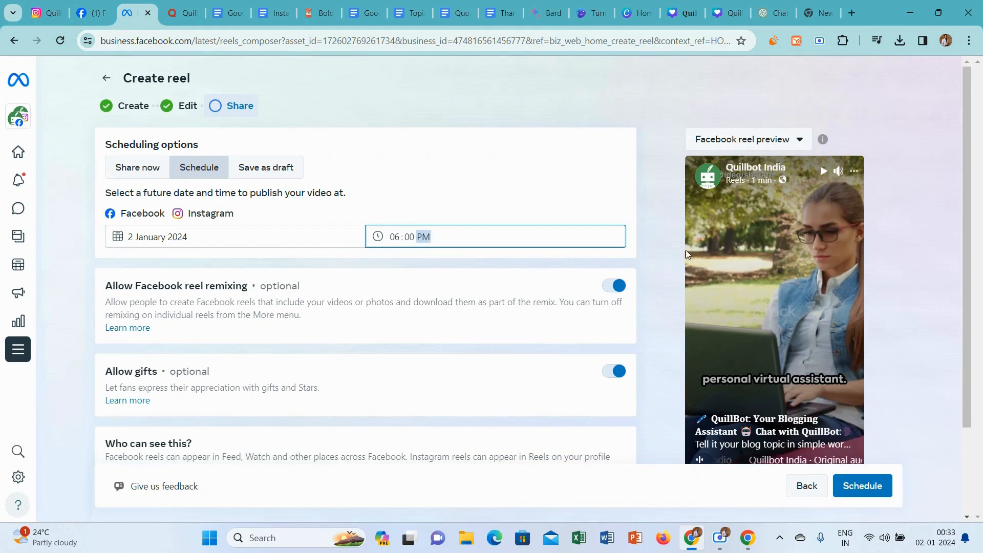
pyautogui.click(662, 229)
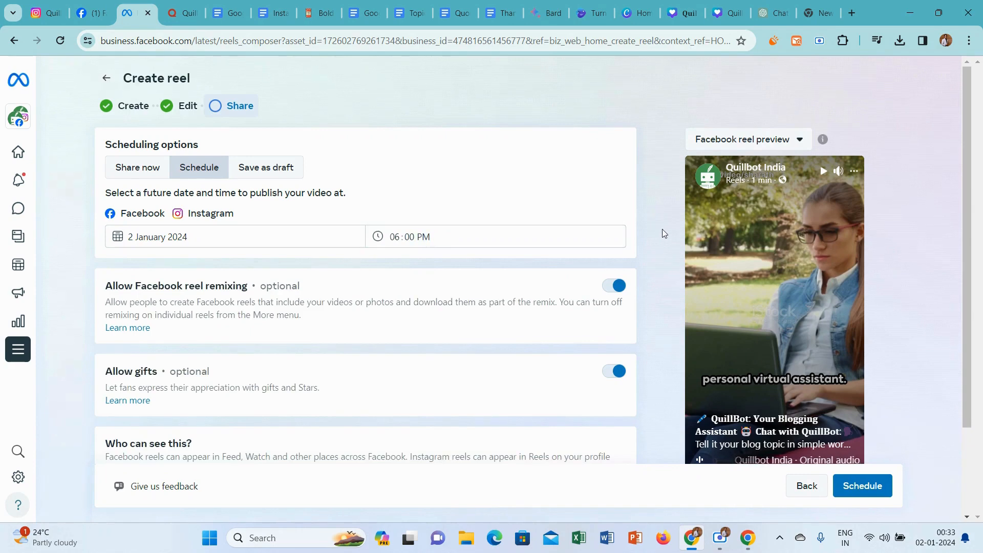
pyautogui.click(867, 492)
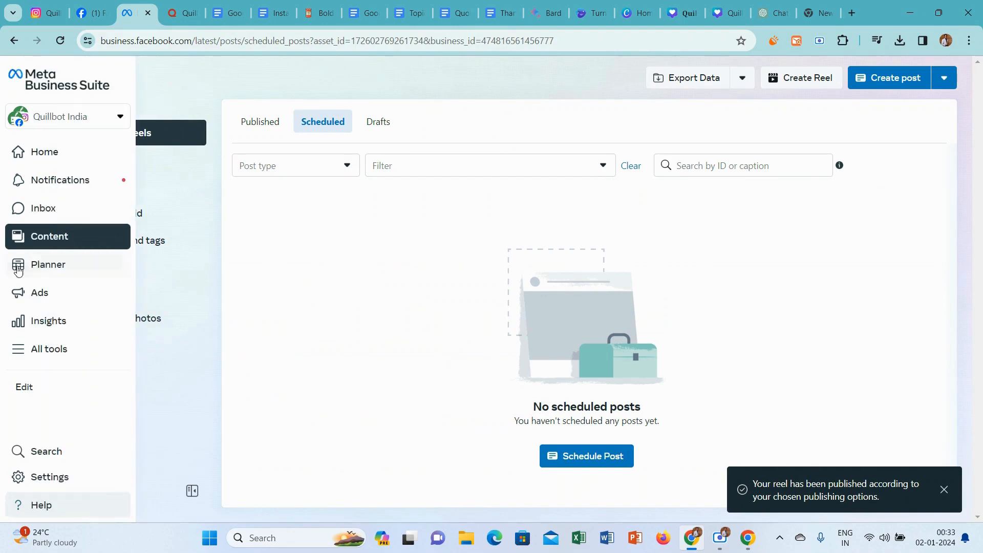
pyautogui.click(66, 265)
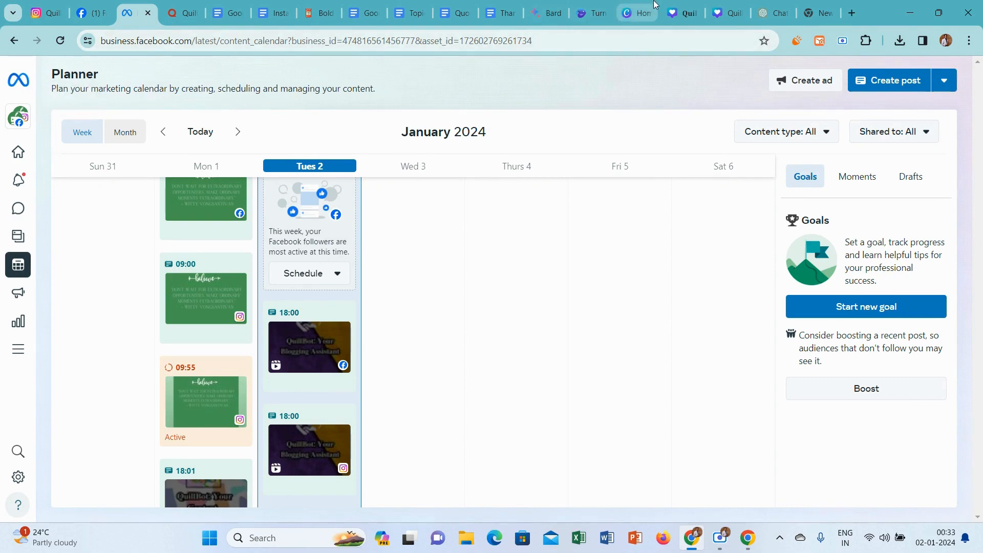
# Switch to the Canva home page and make a copy of the green "Don't wait for extraordi..." Instagram Post design.
pyautogui.click(637, 13)
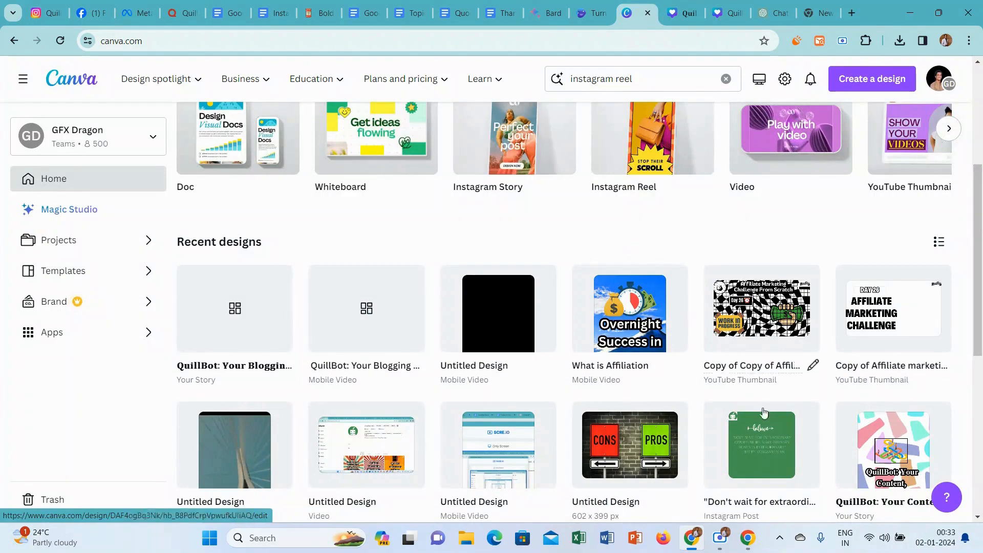
pyautogui.click(805, 418)
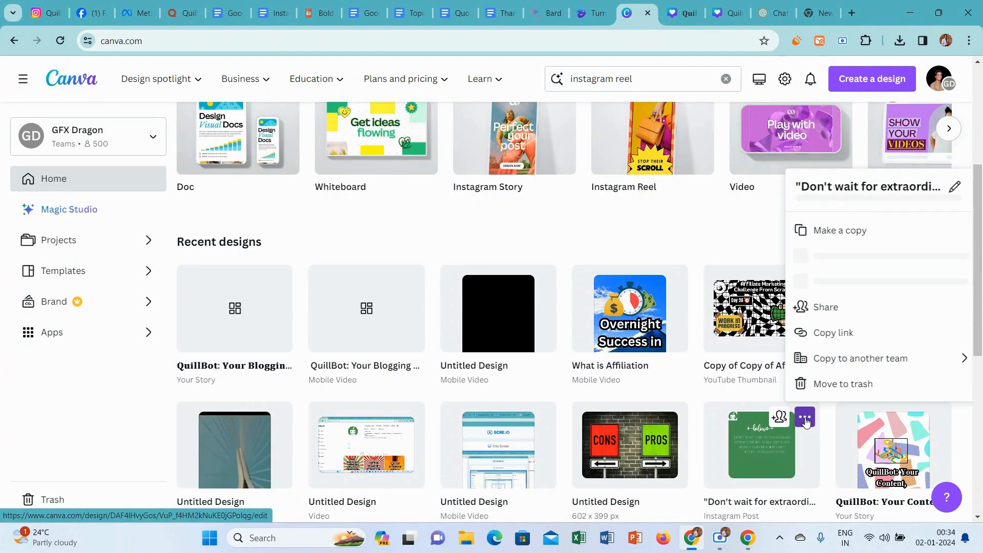
pyautogui.click(847, 231)
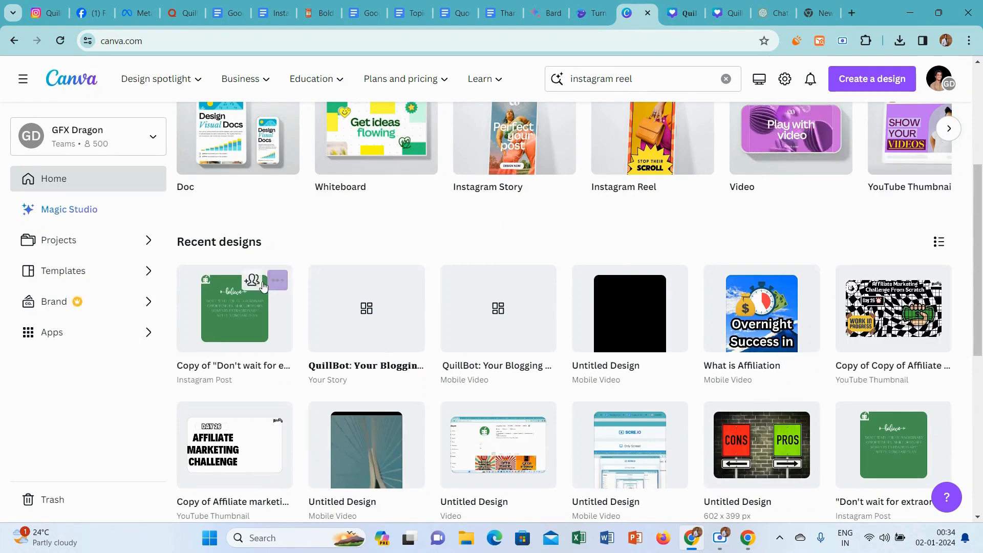
# Open the copied green Instagram Post design, and switch to the Bard chat to request "20 positive quotes for 2024".
pyautogui.click(230, 321)
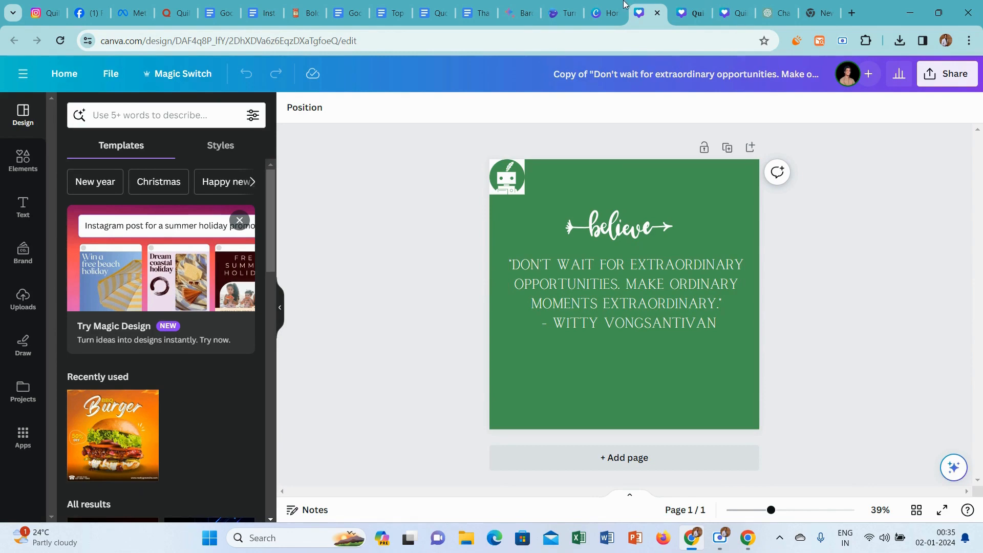
pyautogui.click(526, 5)
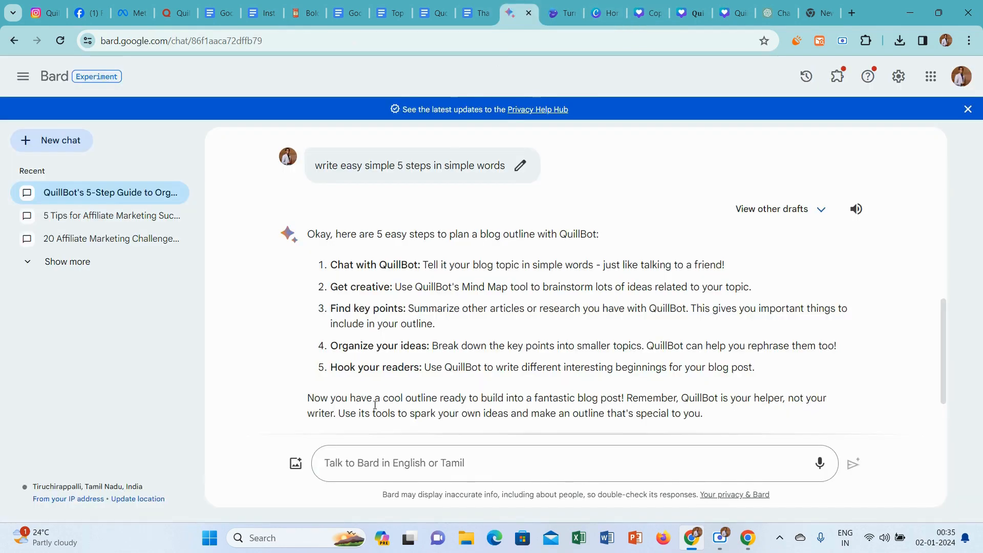
pyautogui.click(379, 462)
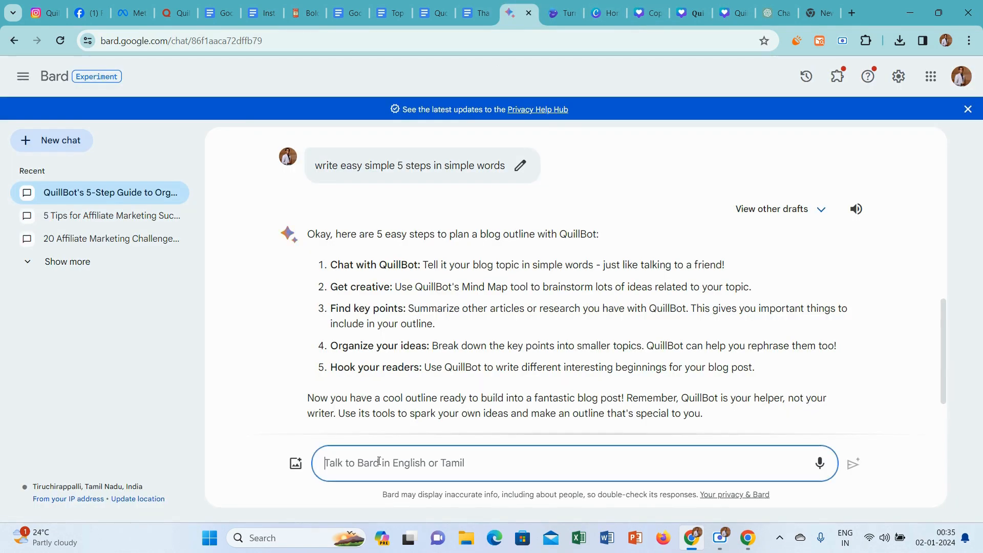
pyautogui.write('20 po')
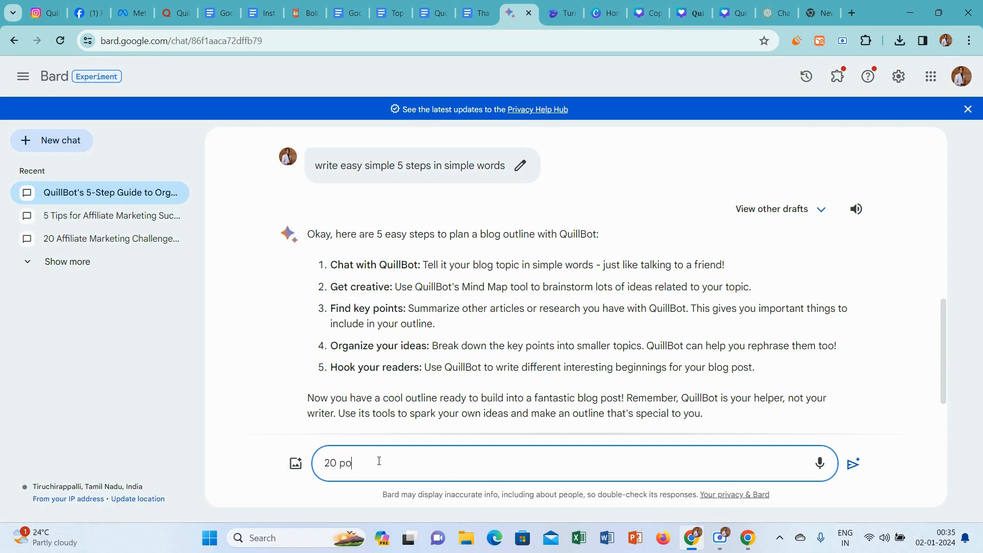
pyautogui.write('sitive quotes for 2024')
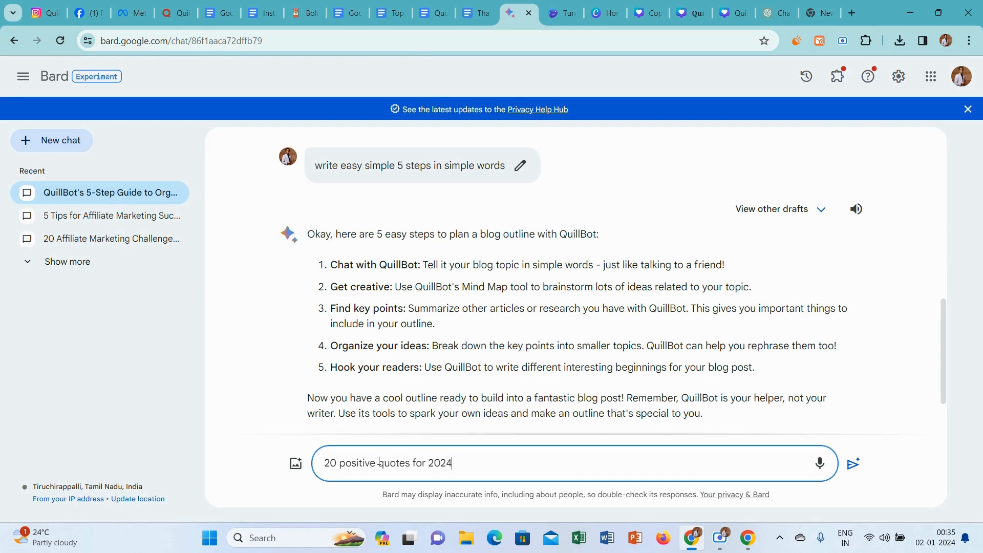
pyautogui.press('Return')
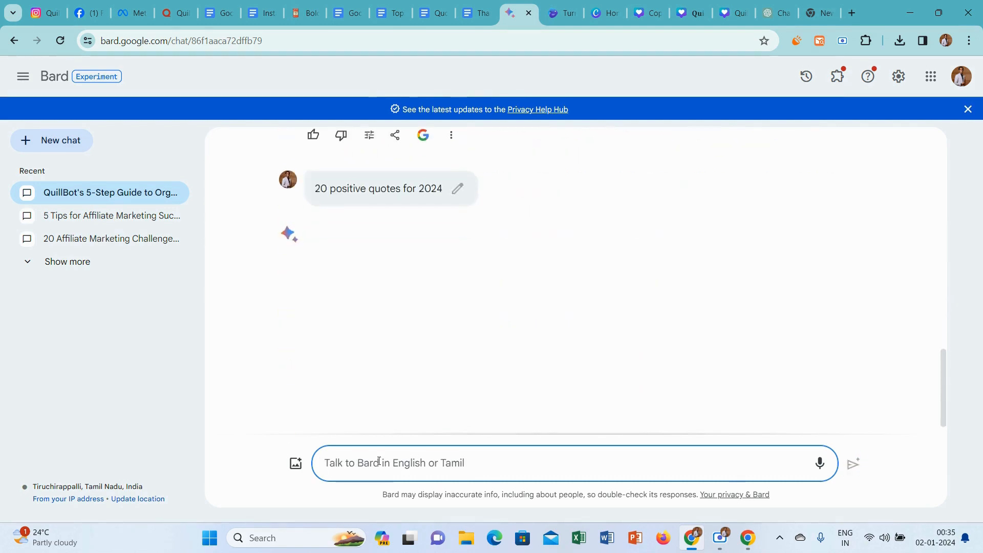
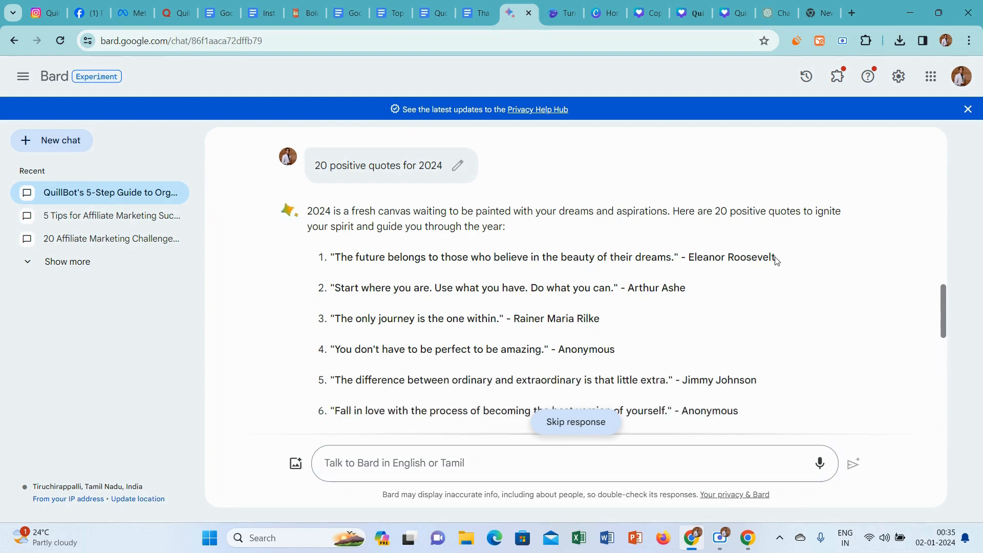
# Copy the first Bard quote, by Eleanor Roosevelt, and paste it over the old quote in the green Canva design.
pyautogui.moveTo(774, 258); pyautogui.dragTo(330, 284)
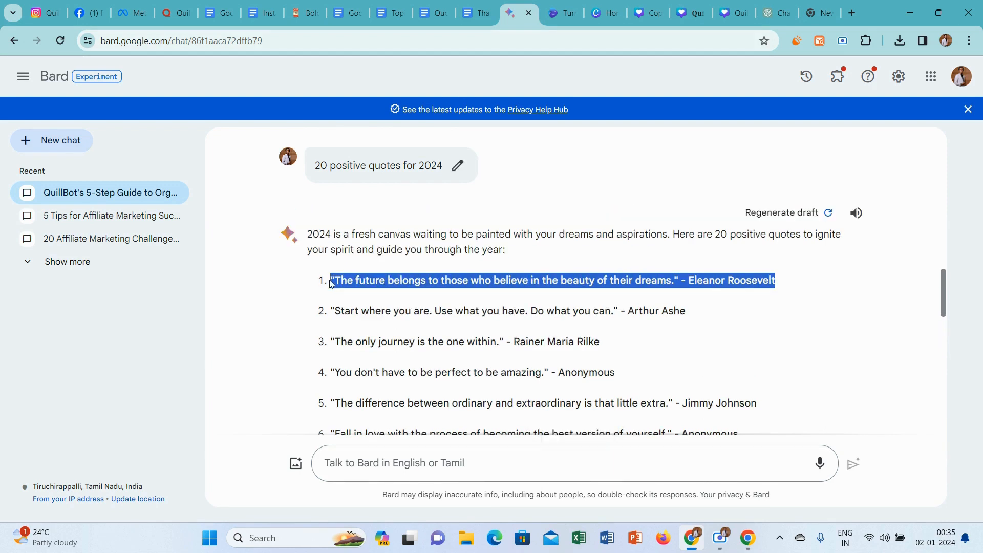
pyautogui.doubleClick(329, 281)
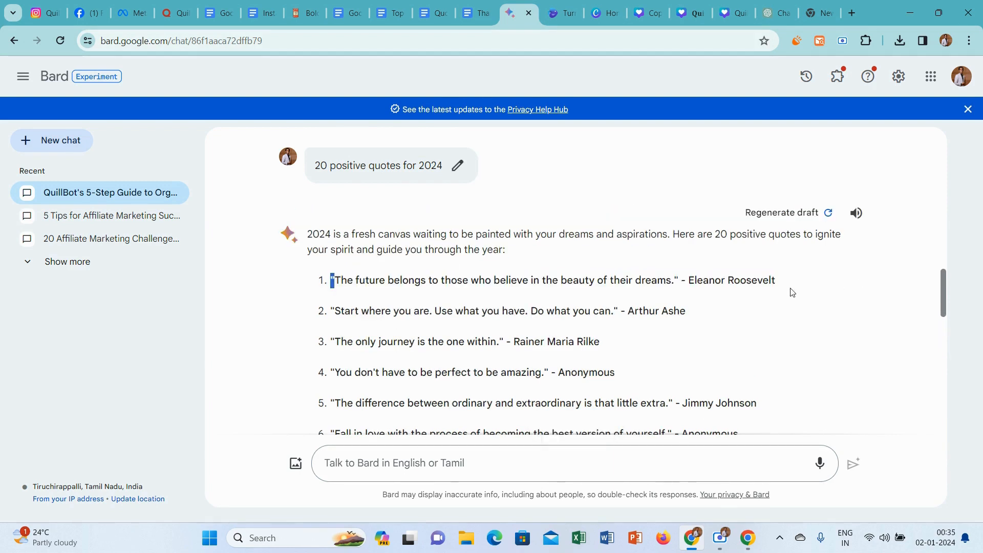
pyautogui.moveTo(778, 281); pyautogui.dragTo(330, 283)
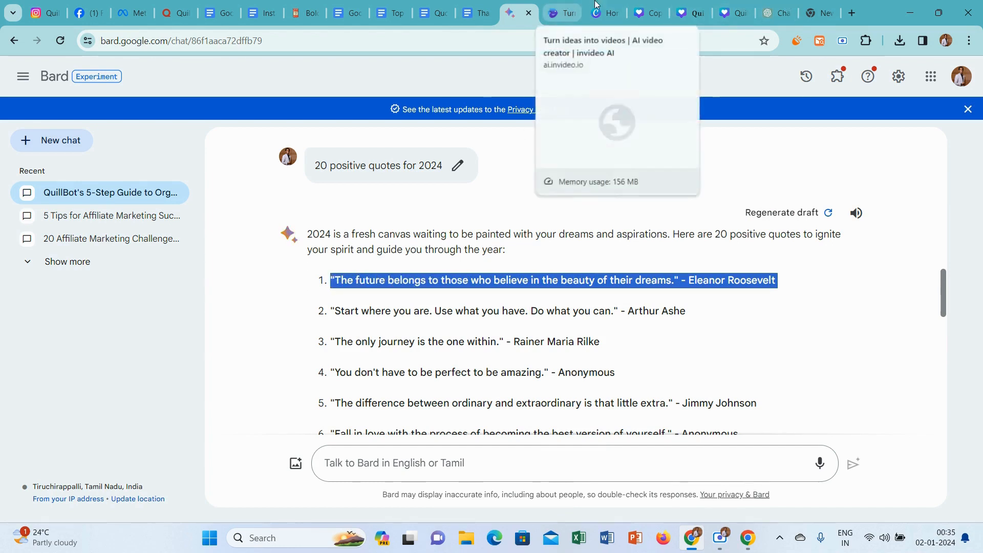
pyautogui.click(646, 11)
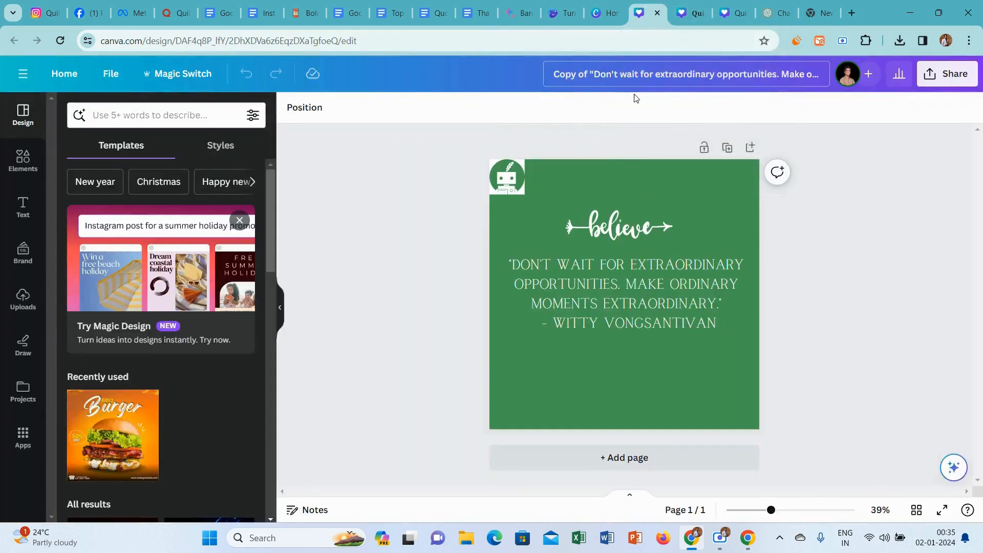
pyautogui.click(619, 293)
pyautogui.press('Return')
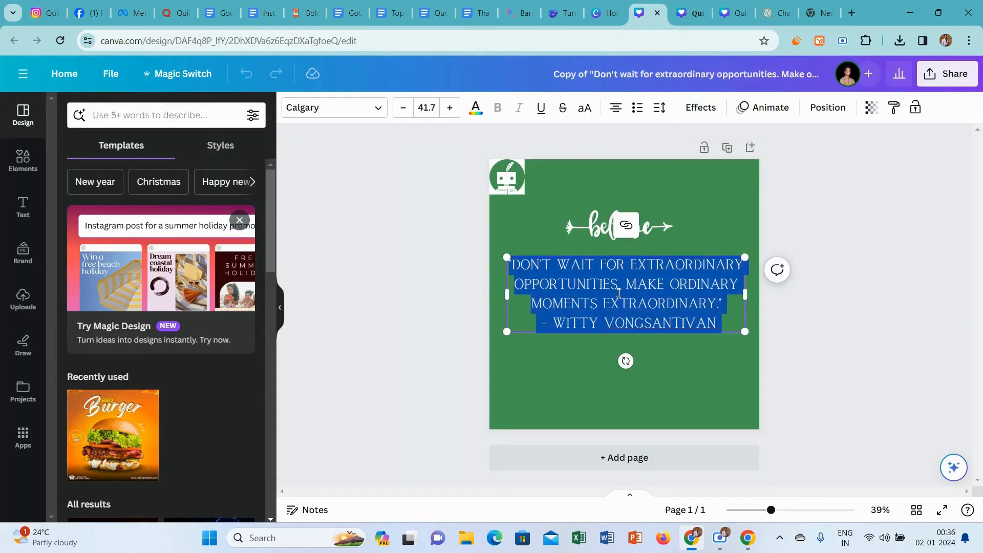
pyautogui.write('"THE FUTURE BELONGS TO THOSE WHO BELIEVE IN THE BEAUTY OF THEIR DREAMS." - ELEANOR ROOSEVELT')
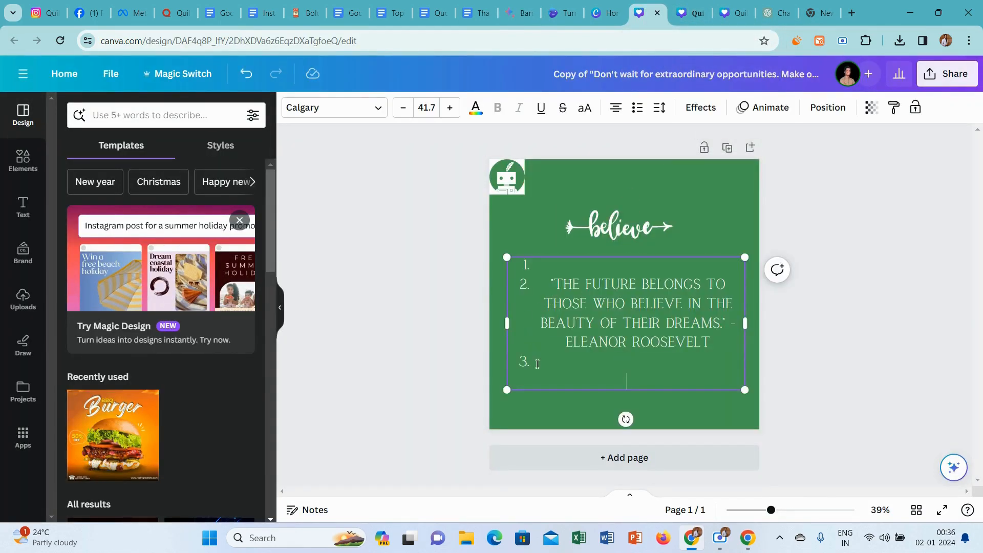
# Remove the empty list items and the list numbering around the pasted quote.
pyautogui.click(560, 355)
pyautogui.press('BackSpace')
pyautogui.press('BackSpace')
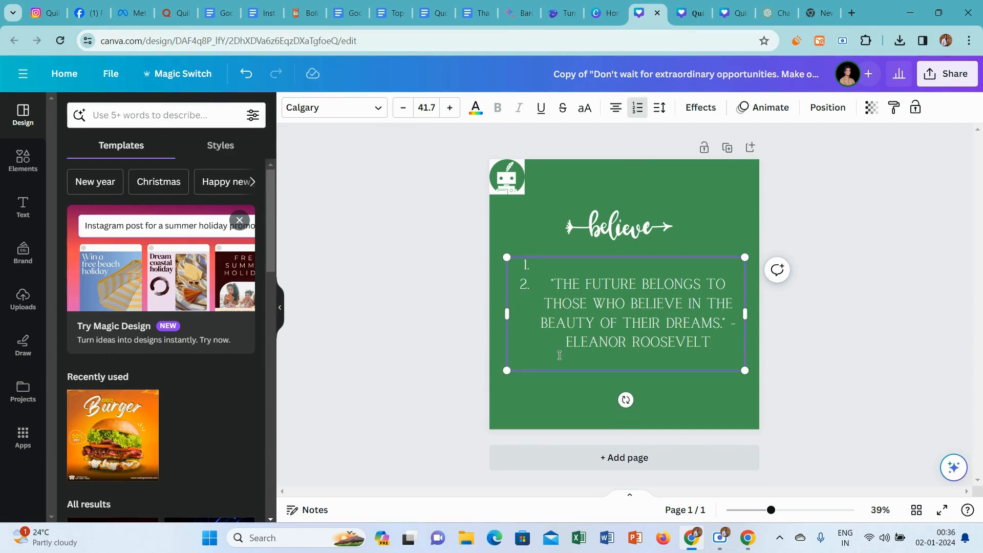
pyautogui.click(634, 360)
pyautogui.press('BackSpace')
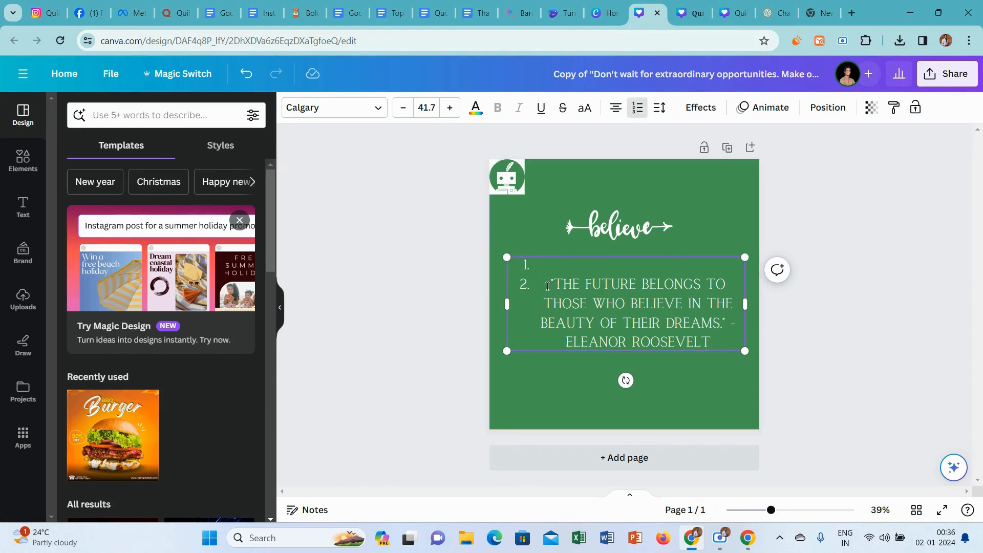
pyautogui.press('BackSpace')
pyautogui.press('BackSpace')
pyautogui.press('BackSpace')
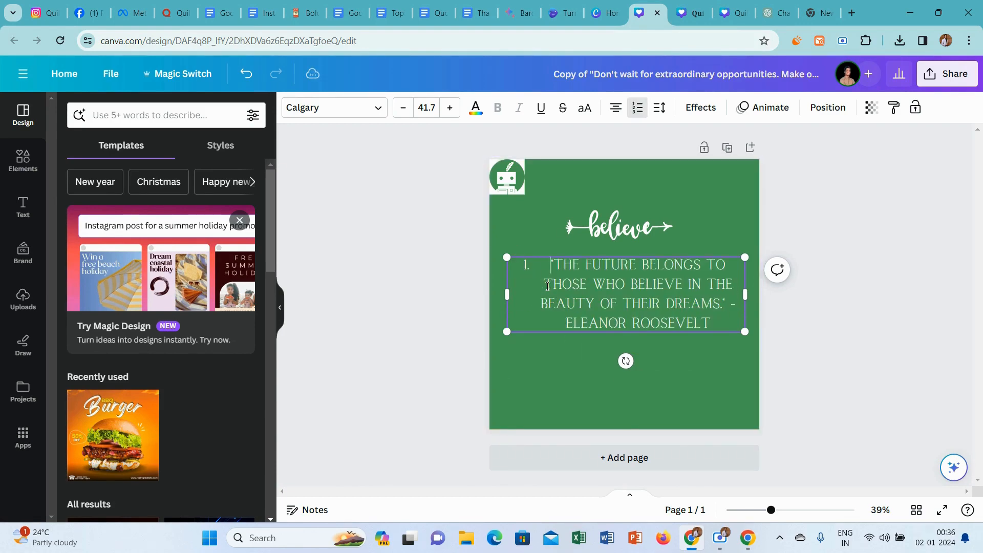
pyautogui.click(897, 297)
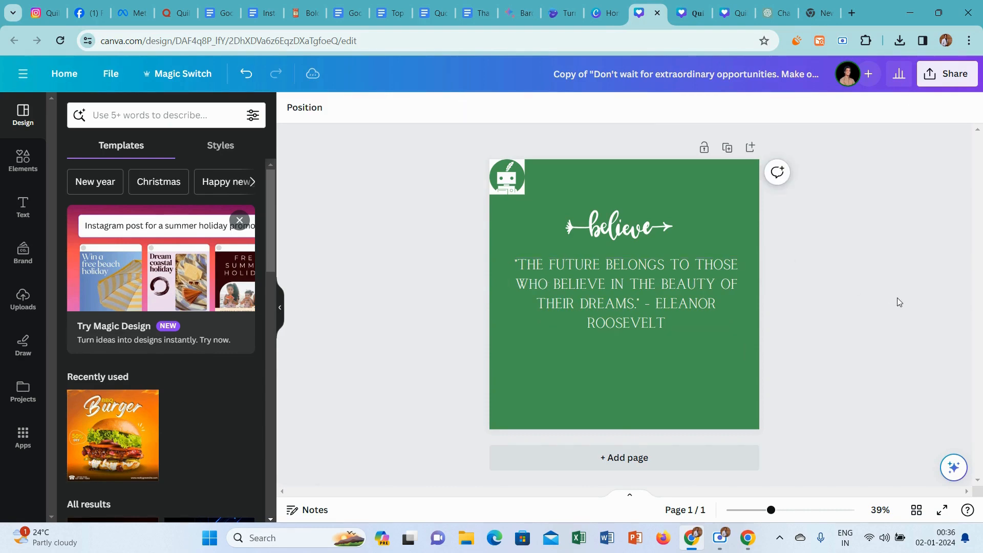
# Move the attribution "- Eleanor Roosevelt" onto its own line below the quote.
pyautogui.click(645, 303)
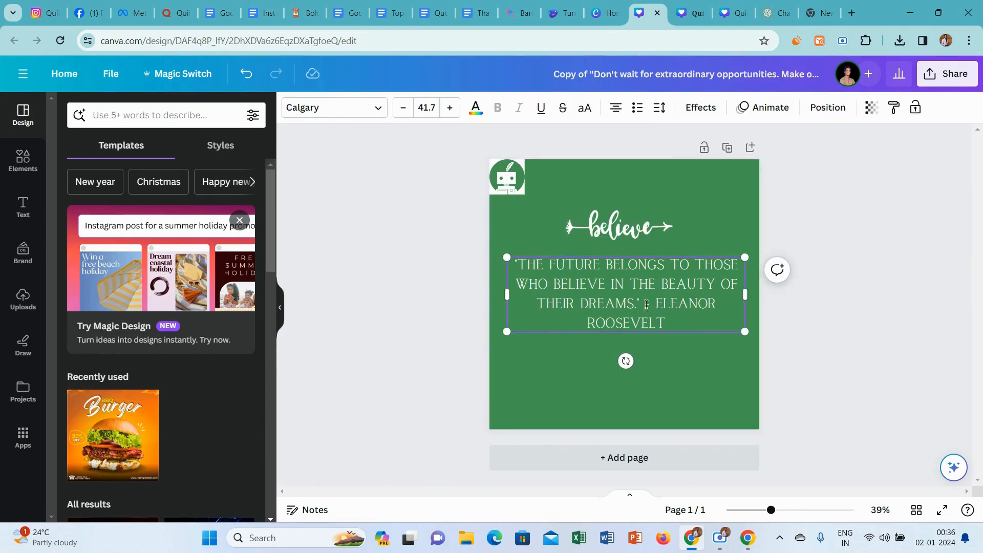
pyautogui.click(646, 304)
pyautogui.press('Return')
pyautogui.click(937, 275)
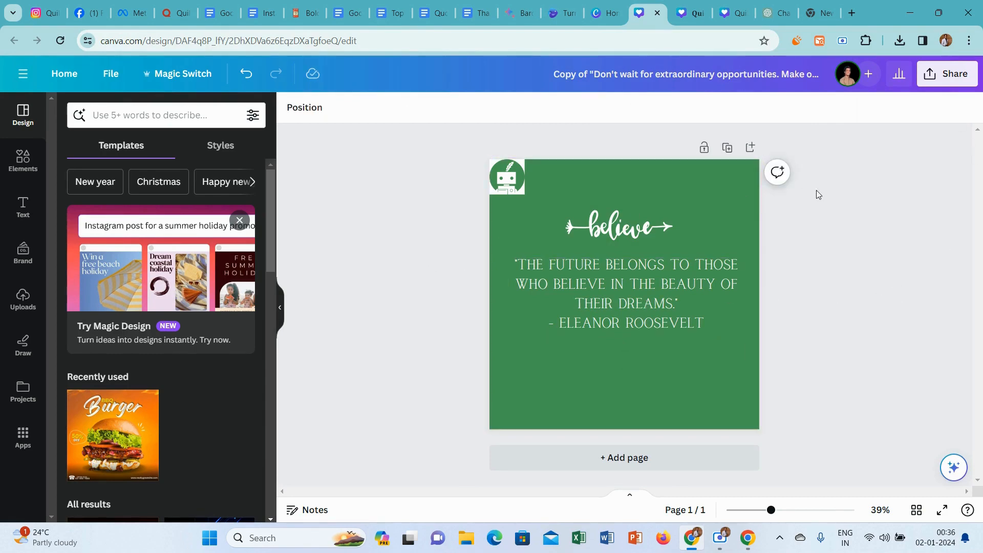
# Copy the quote with its attribution and use it as the design's title.
pyautogui.click(666, 302)
pyautogui.click(666, 299)
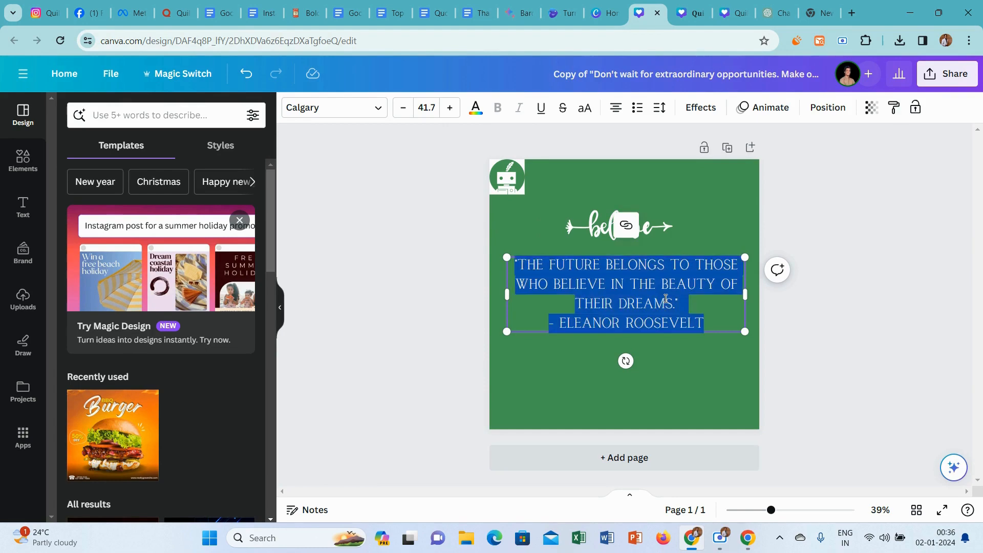
pyautogui.click(463, 243)
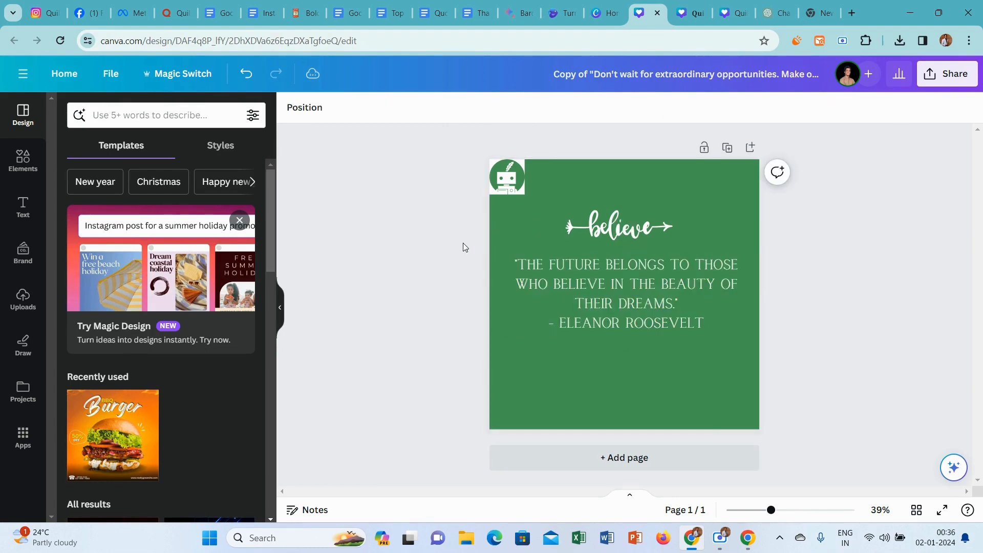
pyautogui.click(636, 68)
pyautogui.hotkey('ctrl', 'v')
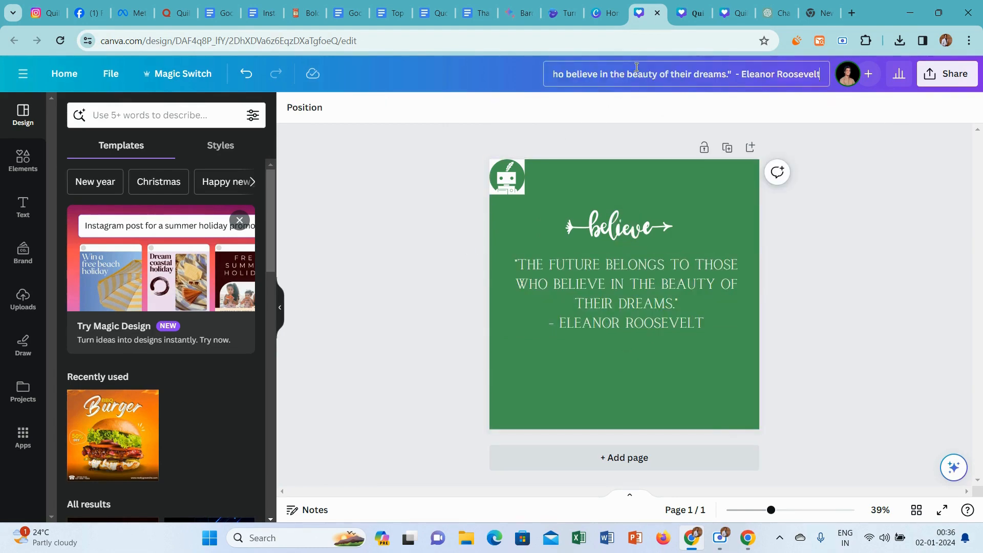
pyautogui.click(930, 214)
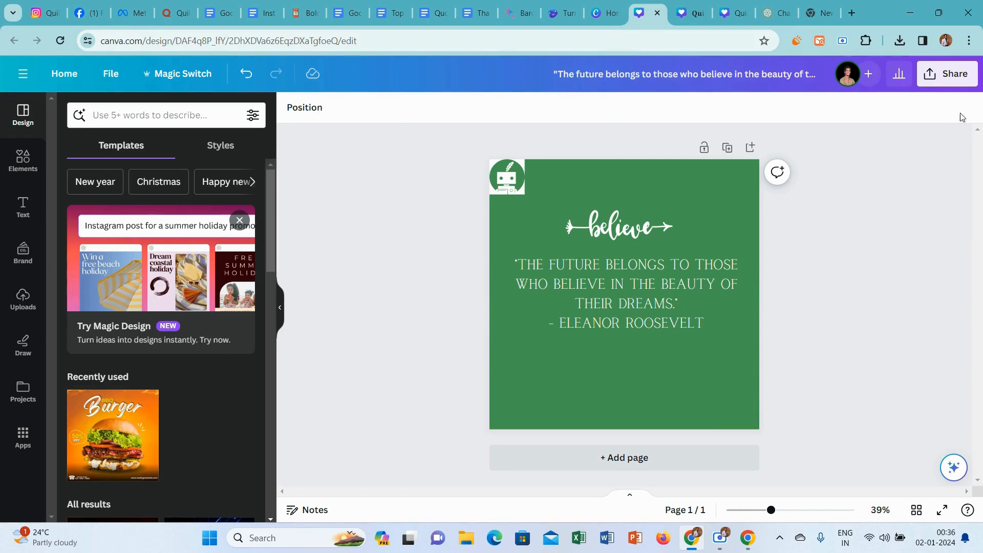
# Download the quote design as a PNG at 1,080 × 1,080 px.
pyautogui.click(947, 73)
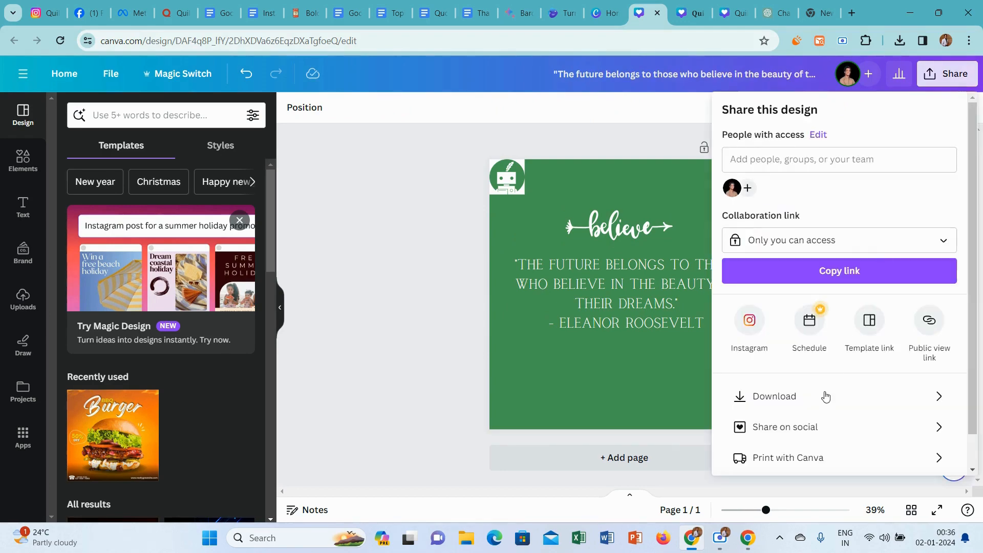
pyautogui.click(790, 398)
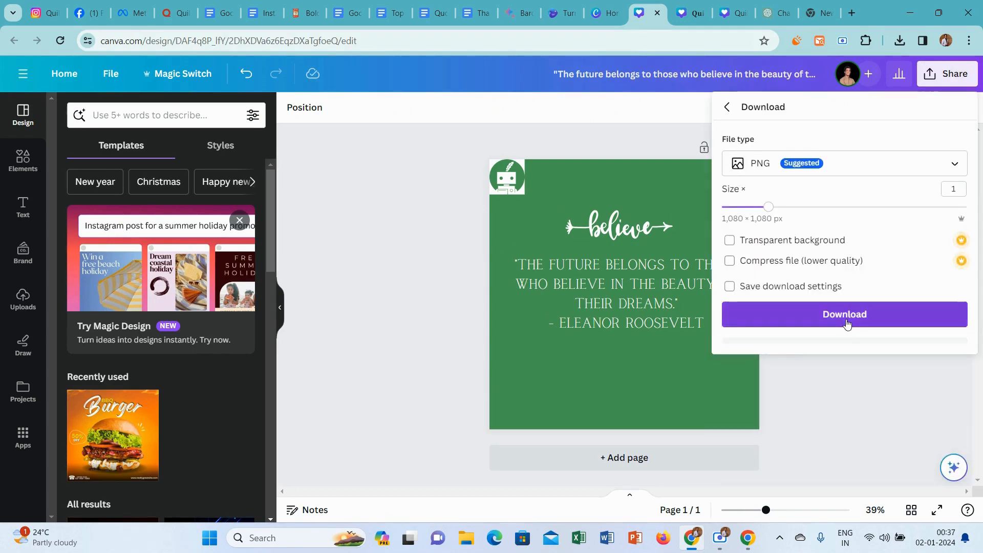
pyautogui.click(846, 316)
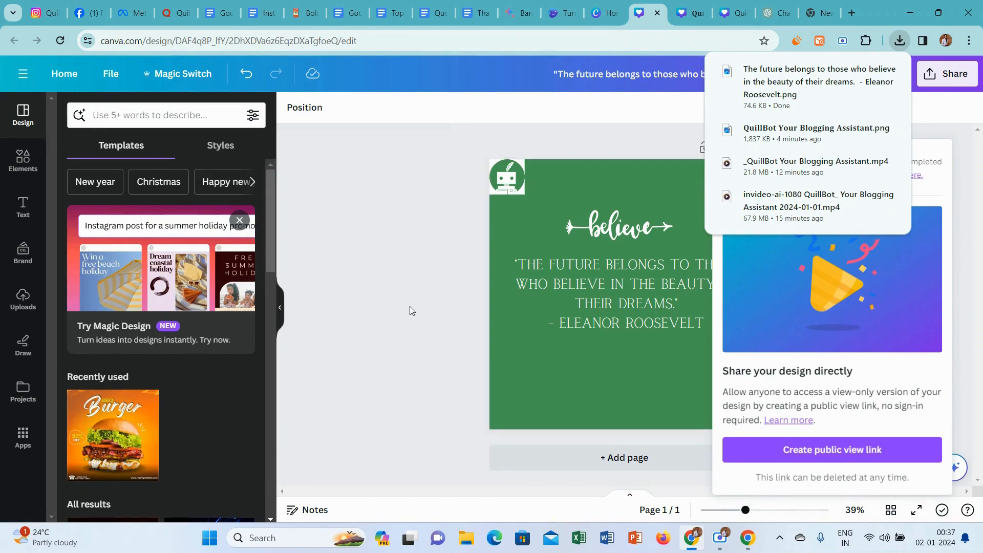
pyautogui.click(370, 262)
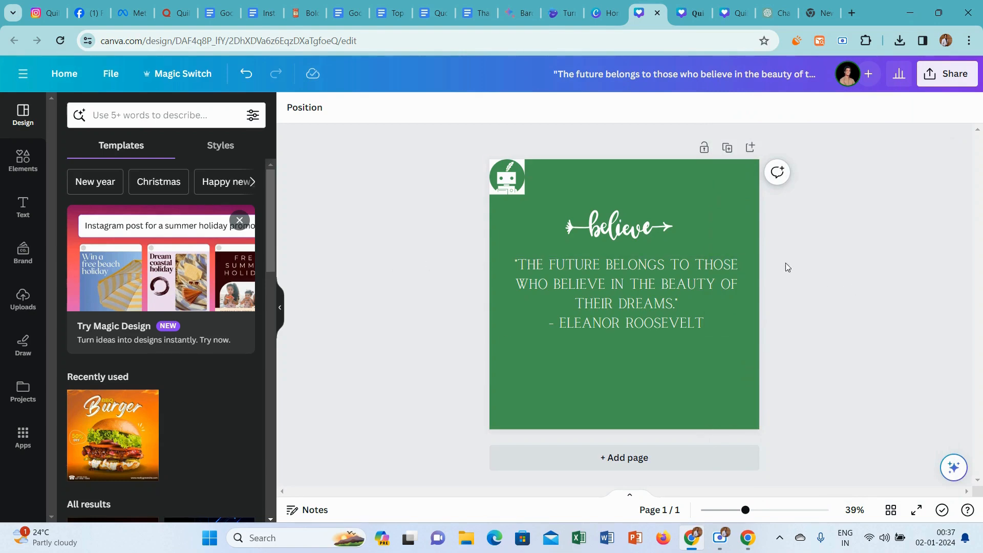
# Copy the full quote and its attribution from the design's text box.
pyautogui.click(653, 305)
pyautogui.click(652, 302)
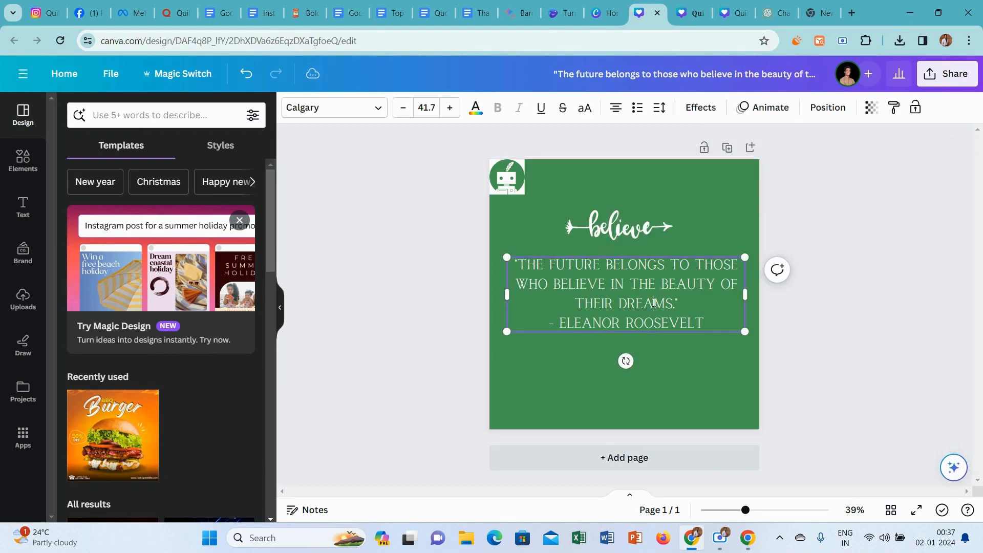
pyautogui.hotkey('ctrl', 'a')
pyautogui.press('Escape')
pyautogui.click(429, 240)
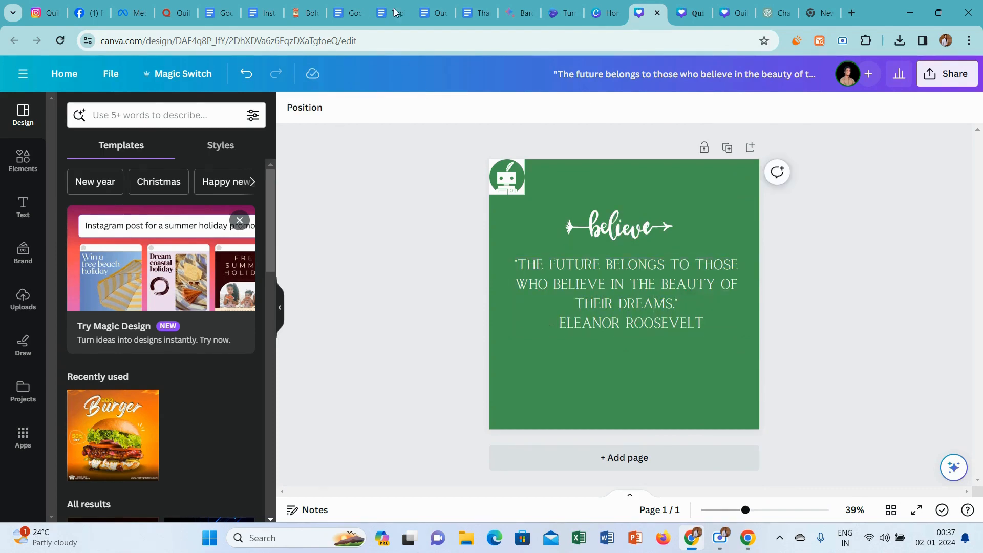
# Switch to the Google Docs home page and open the "Untitled document" containing the earlier quote caption in a new tab.
pyautogui.click(345, 13)
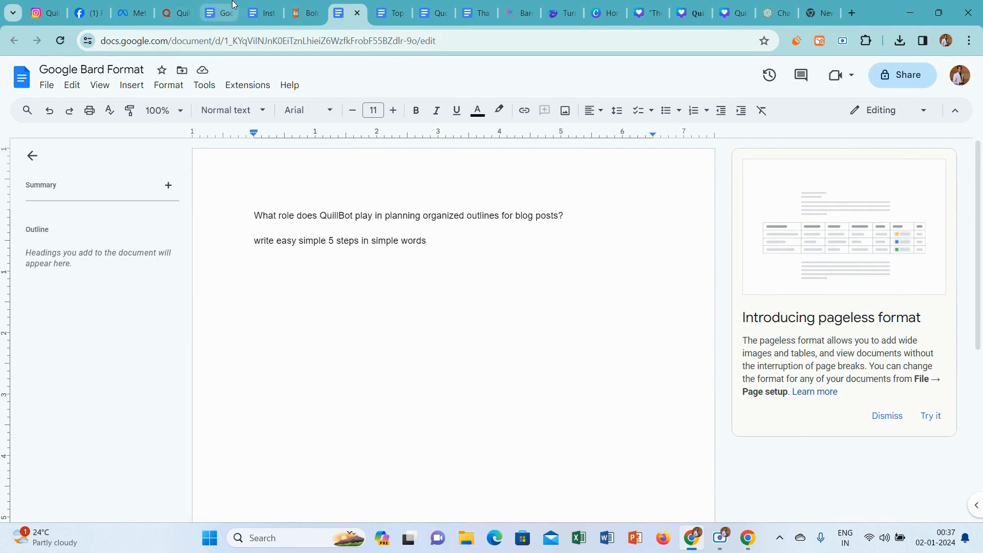
pyautogui.click(218, 13)
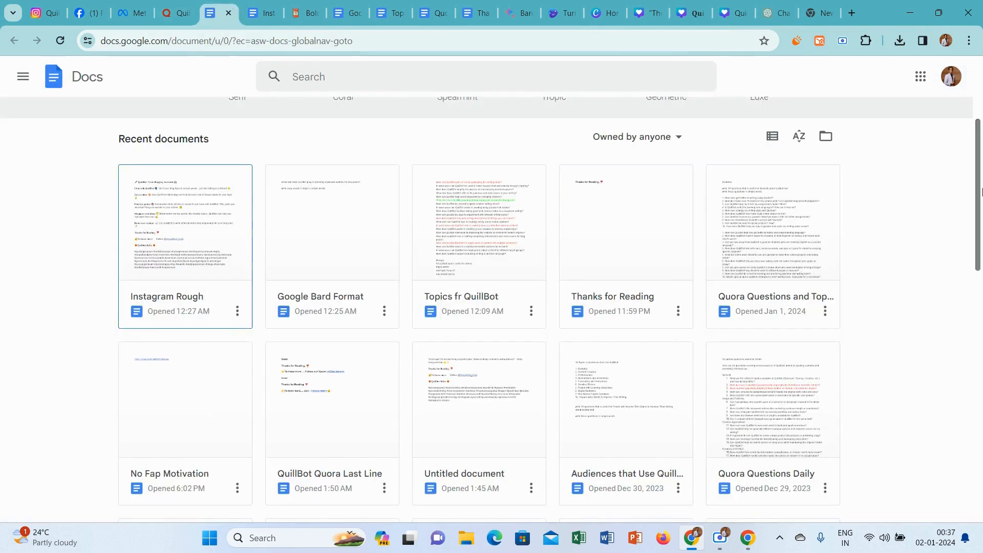
pyautogui.moveTo(982, 183); pyautogui.dragTo(982, 164)
pyautogui.scroll(-1, 982, 169)
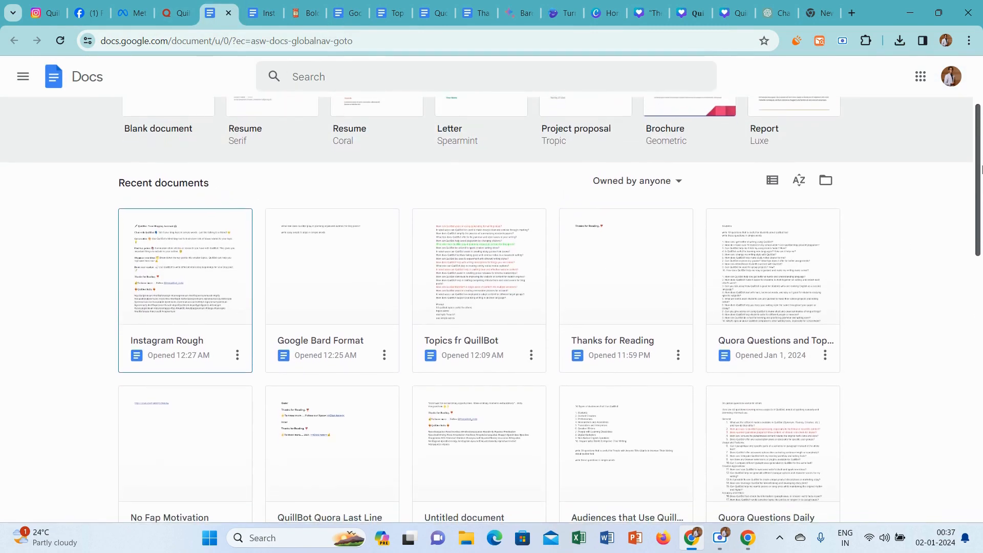
pyautogui.scroll(-1, 982, 226)
pyautogui.scroll(-2, 980, 246)
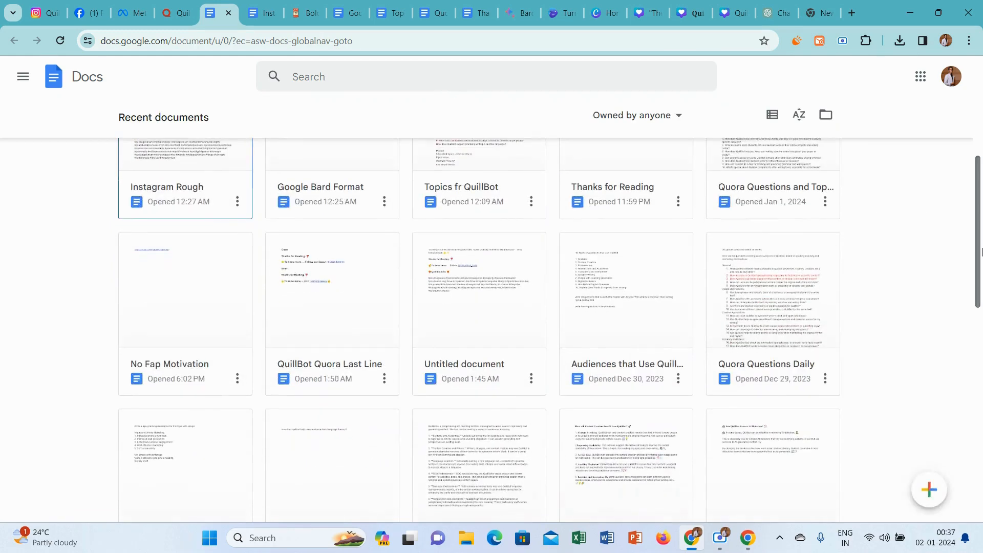
pyautogui.rightClick(482, 286)
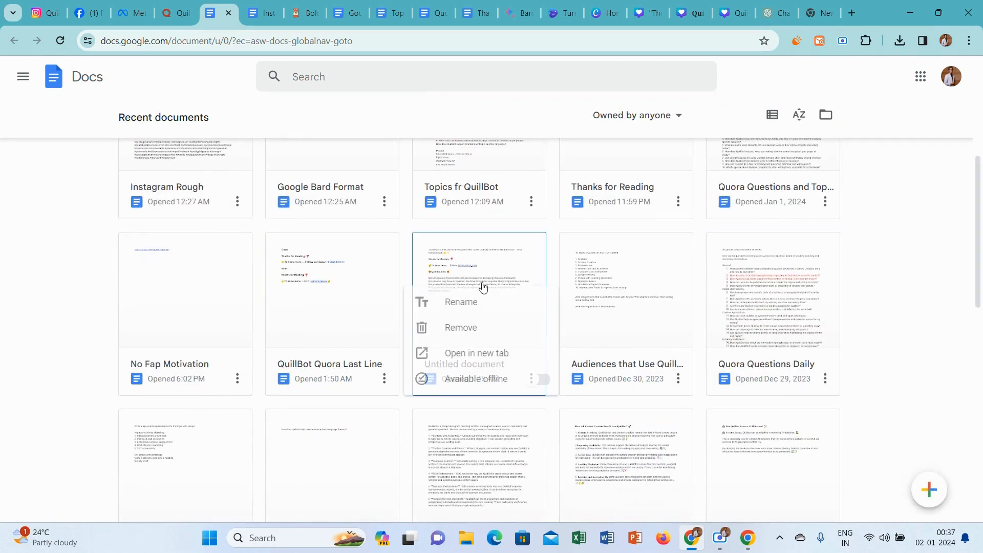
pyautogui.click(499, 352)
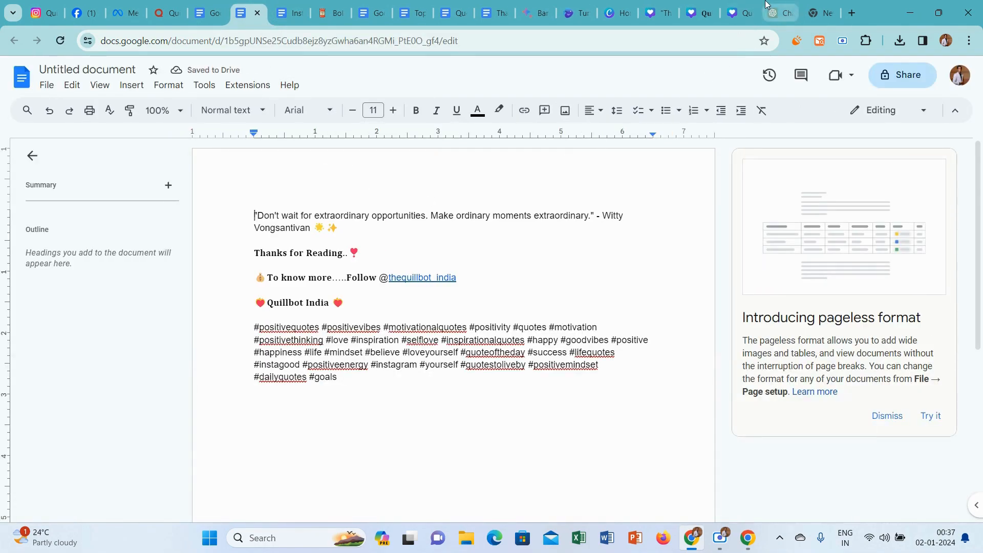
# Switch to ChatGPT and send "decorate the below sentence with emojis" followed by the copied Eleanor Roosevelt quote.
pyautogui.click(778, 13)
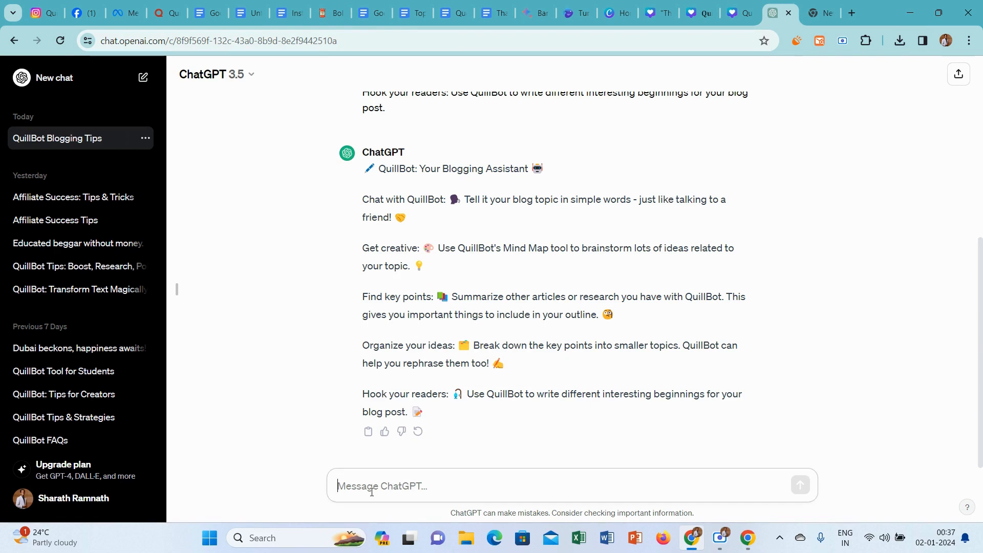
pyautogui.write('decorate ')
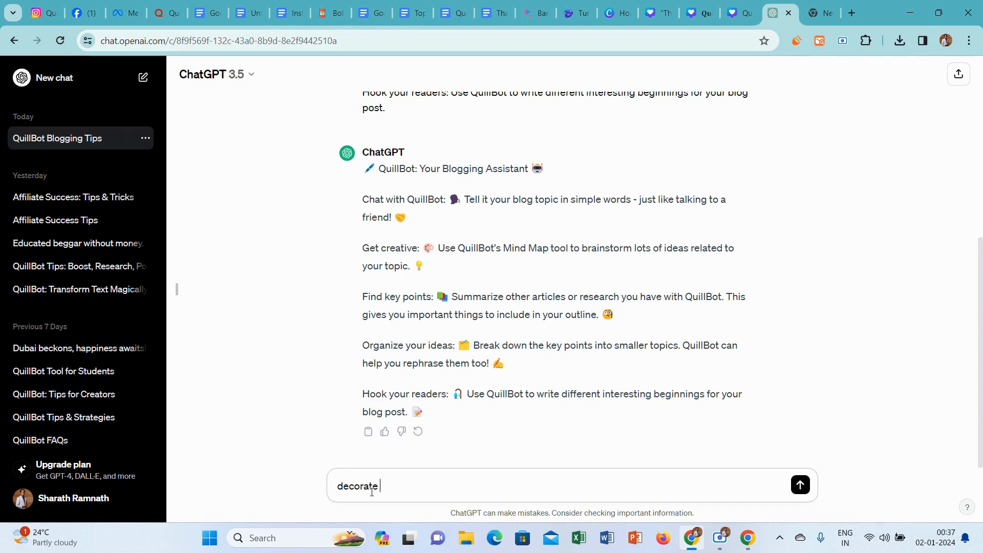
pyautogui.write('the below sentnc')
pyautogui.press('BackSpace')
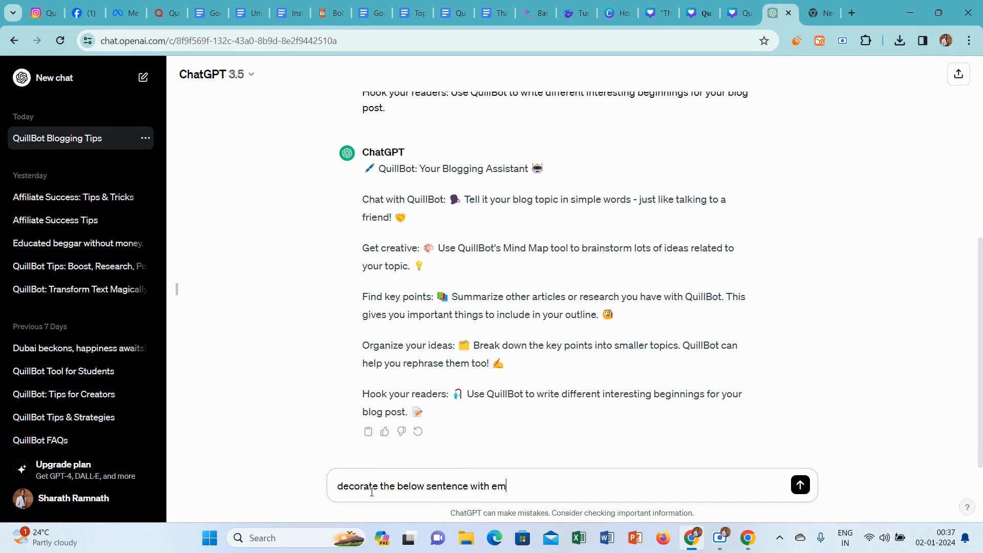
pyautogui.hotkey('shift', 'Return')
pyautogui.hotkey('shift', 'Return')
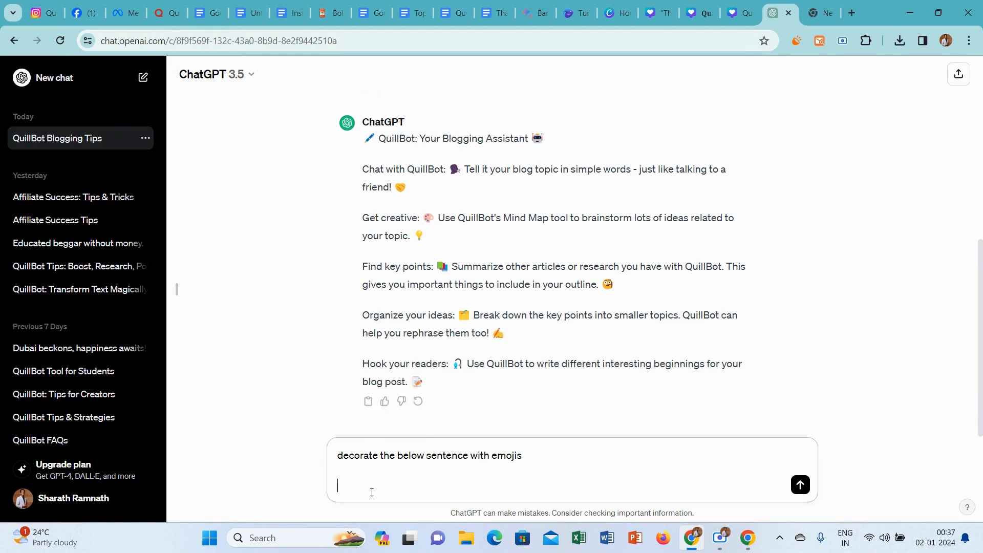
pyautogui.write('"The future belongs to those who believe in the beauty of their dreams." - Eleanor Roosevelt')
pyautogui.press('Return')
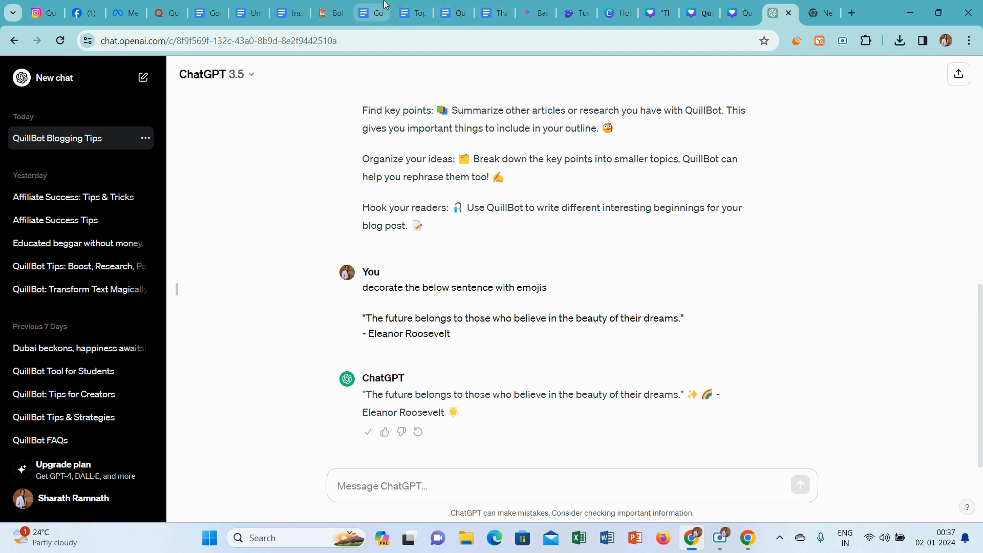
# Return to the untitled Google Docs caption and replace its opening quote with ChatGPT's emoji-decorated Eleanor Roosevelt quote.
pyautogui.click(254, 5)
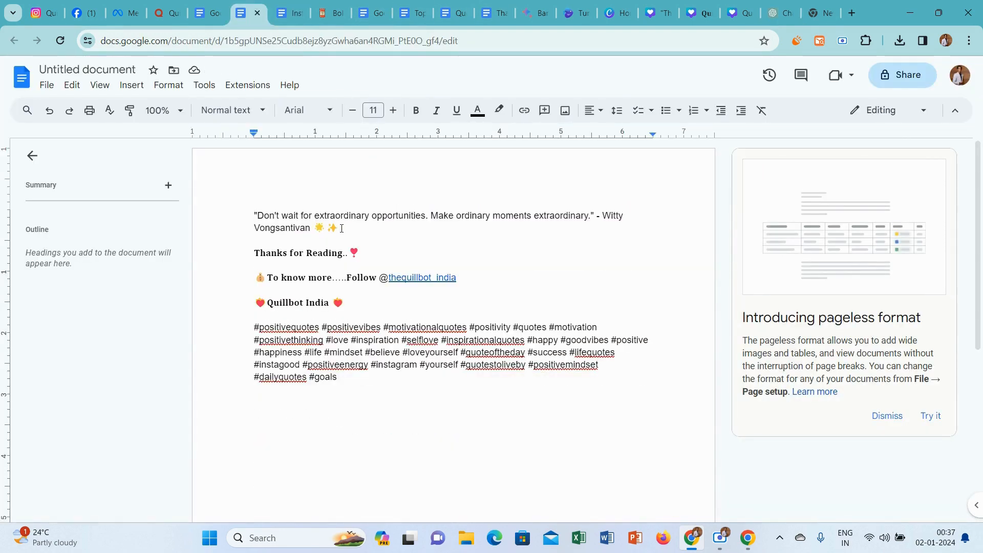
pyautogui.moveTo(342, 228); pyautogui.dragTo(257, 213)
pyautogui.write('"The future belongs to those who believe in the beauty of their dreams." ✨ 🌈 - Eleanor Roosevelt 🌟')
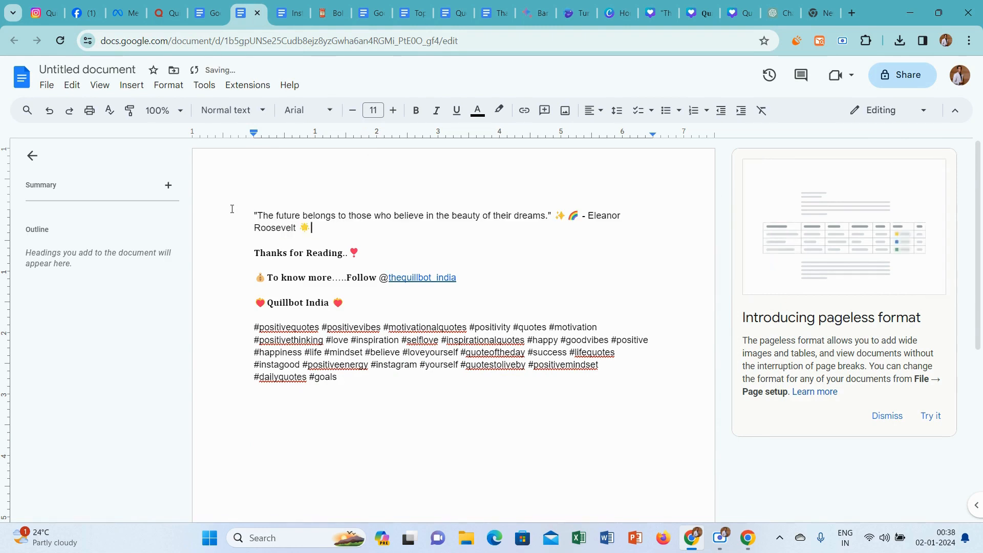
# Copy the entire quote caption, including its follow lines and hashtags, from the untitled Google Docs document.
pyautogui.hotkey('ctrl', 'a')
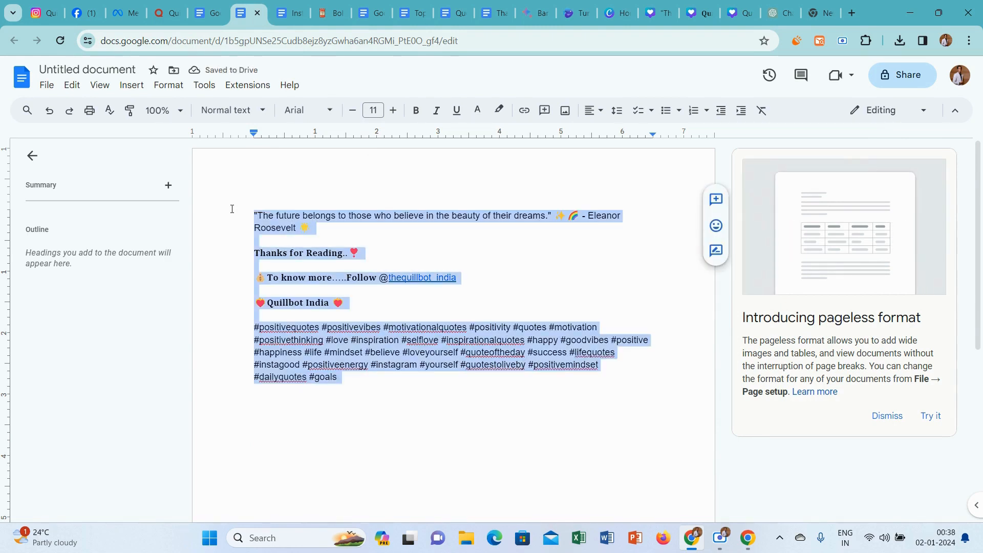
pyautogui.doubleClick(232, 209)
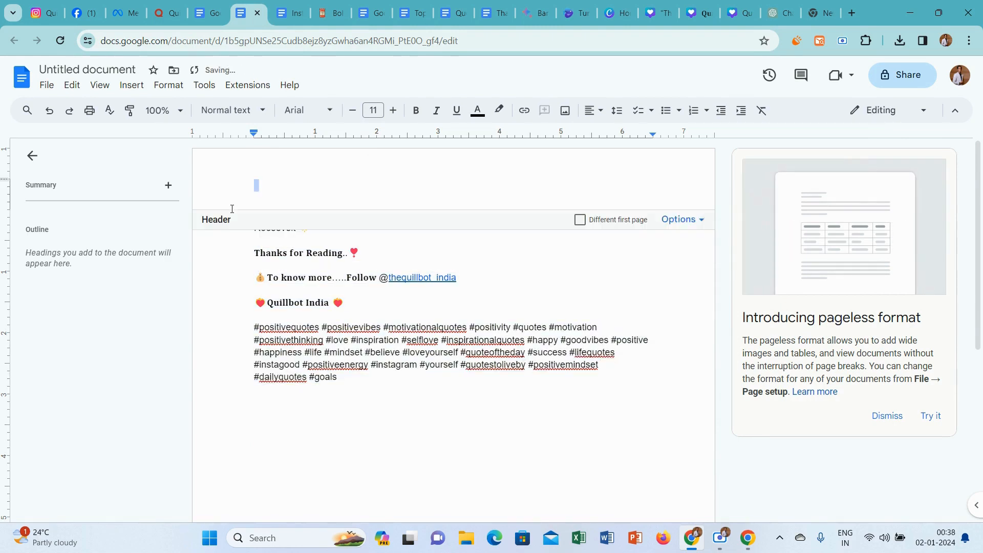
pyautogui.click(51, 112)
pyautogui.hotkey('ctrl', 'c')
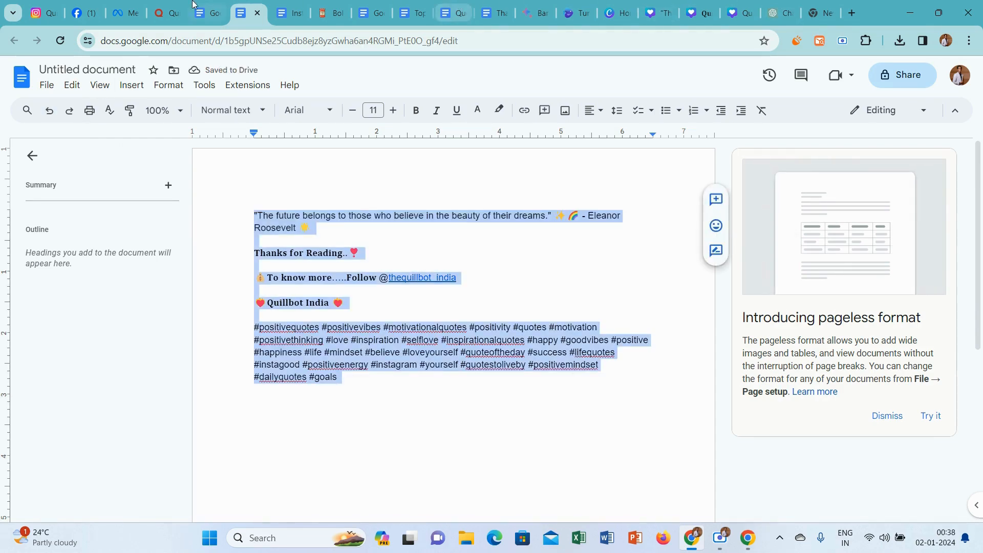
# Switch to the Quillbot India Facebook page and start a new post in Meta Business Suite.
pyautogui.click(86, 5)
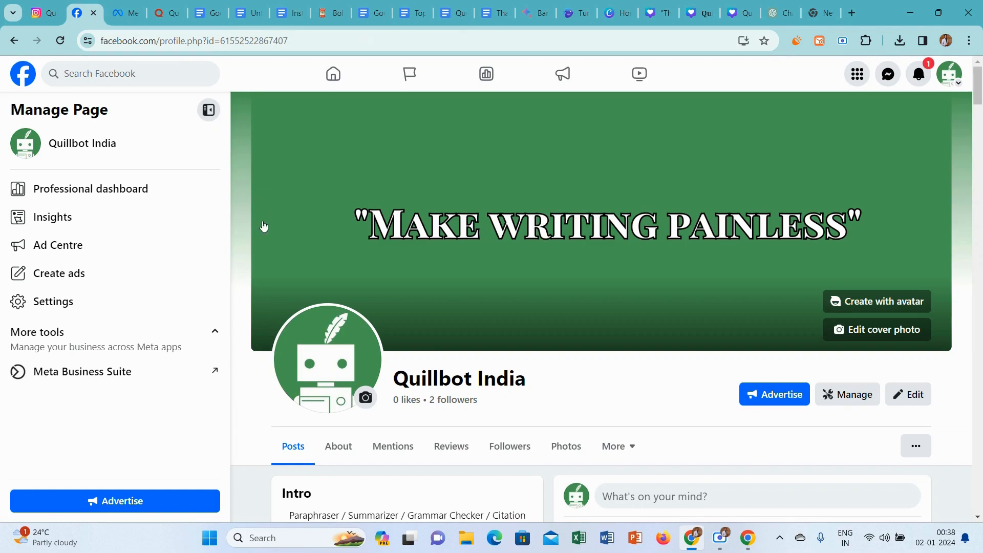
pyautogui.click(123, 372)
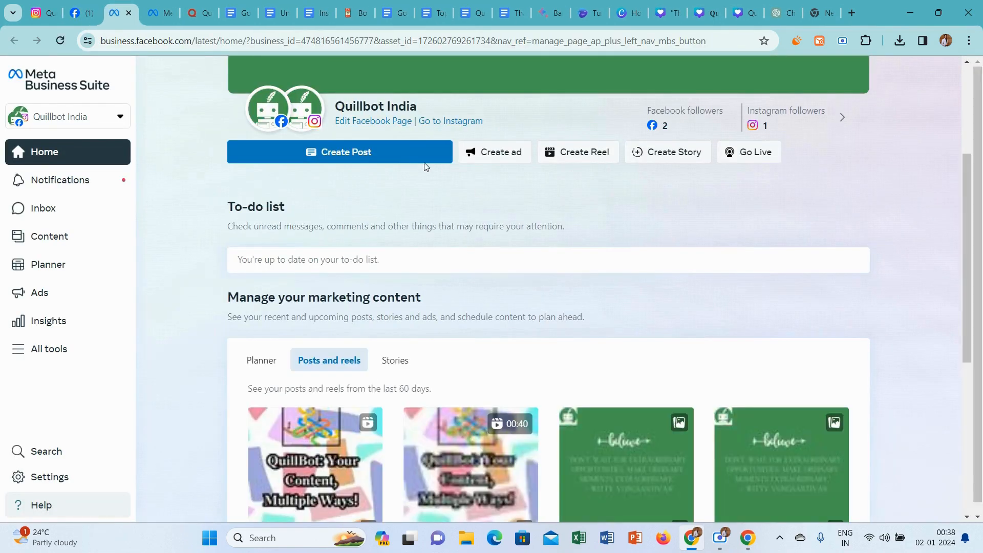
pyautogui.click(404, 160)
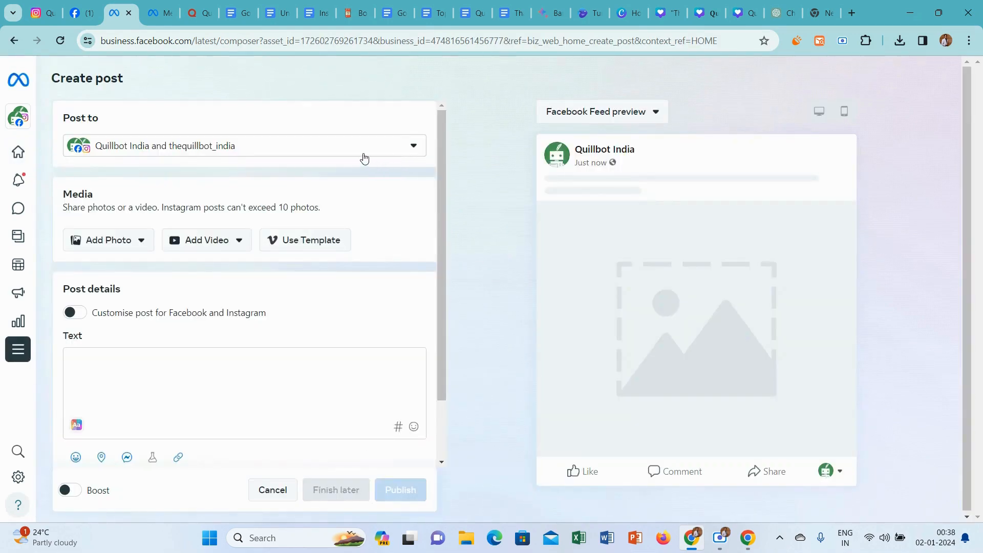
# Upload today's "The future belongs to those who believe..." PNG from the Downloads folder as the post's photo.
pyautogui.click(126, 238)
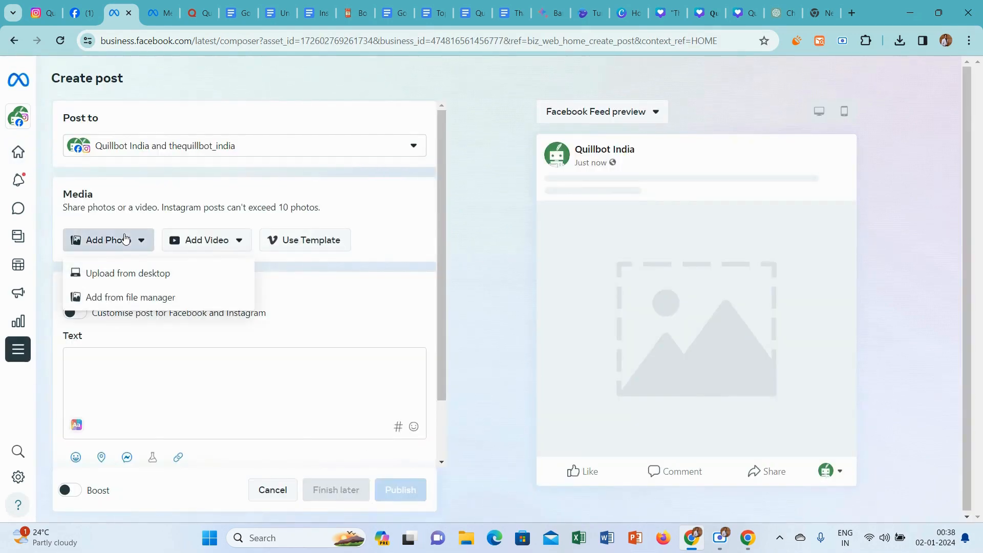
pyautogui.click(153, 274)
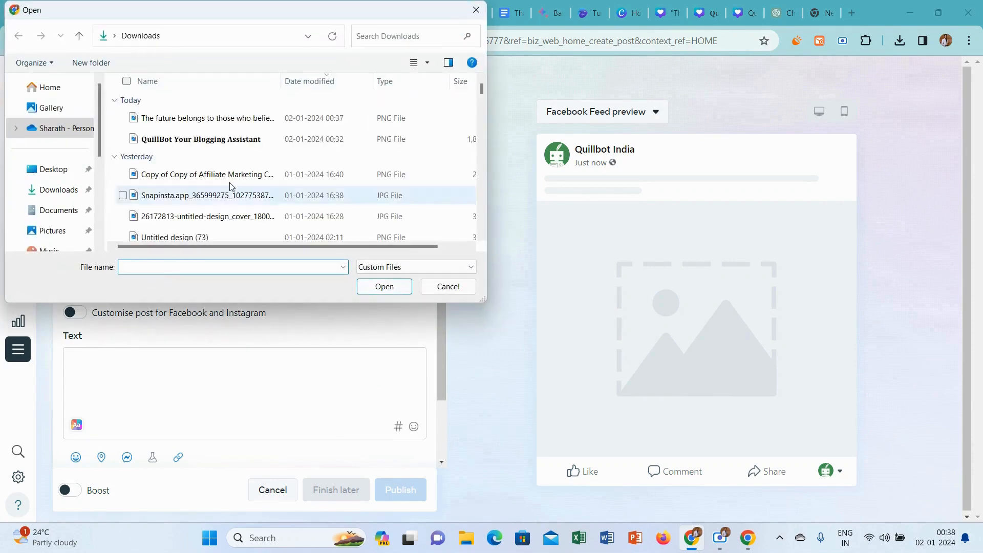
pyautogui.click(294, 117)
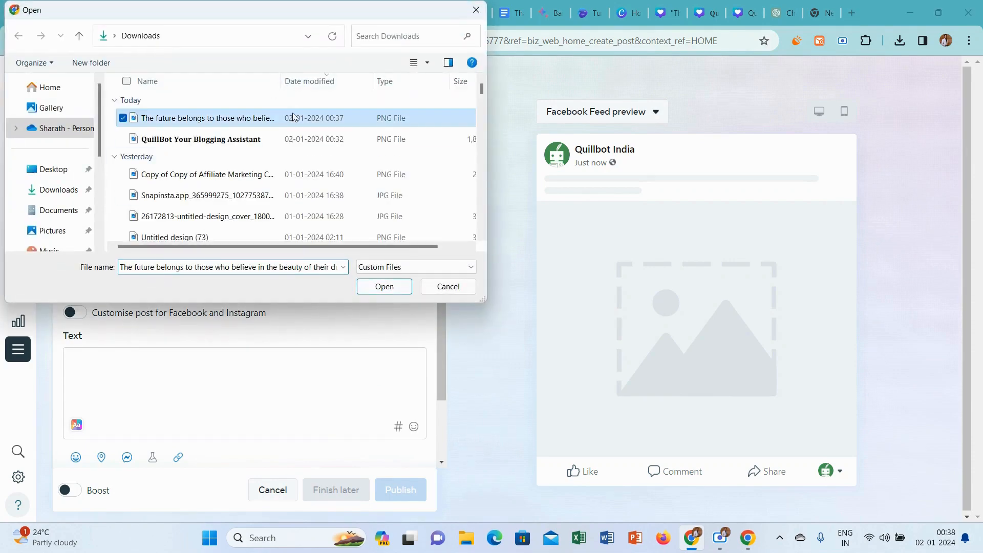
pyautogui.click(384, 288)
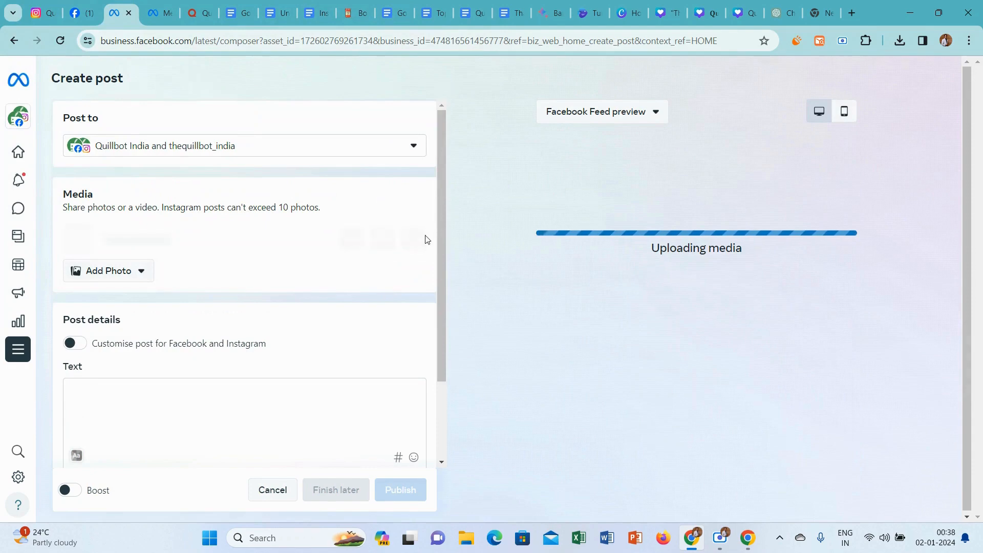
# Paste the copied emoji-decorated quote caption with hashtags into the post's text.
pyautogui.scroll(-2, 253, 280)
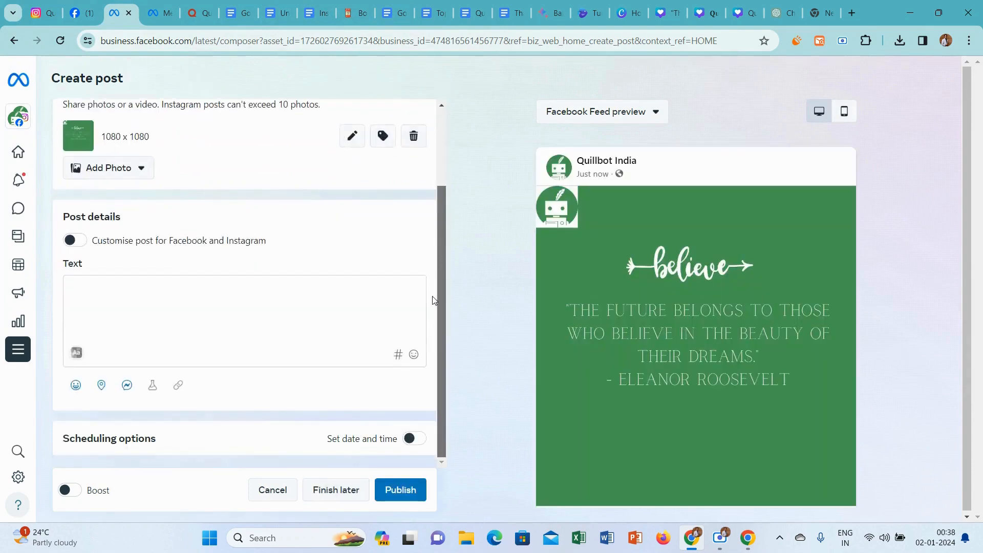
pyautogui.click(251, 282)
pyautogui.hotkey('ctrl', 'v')
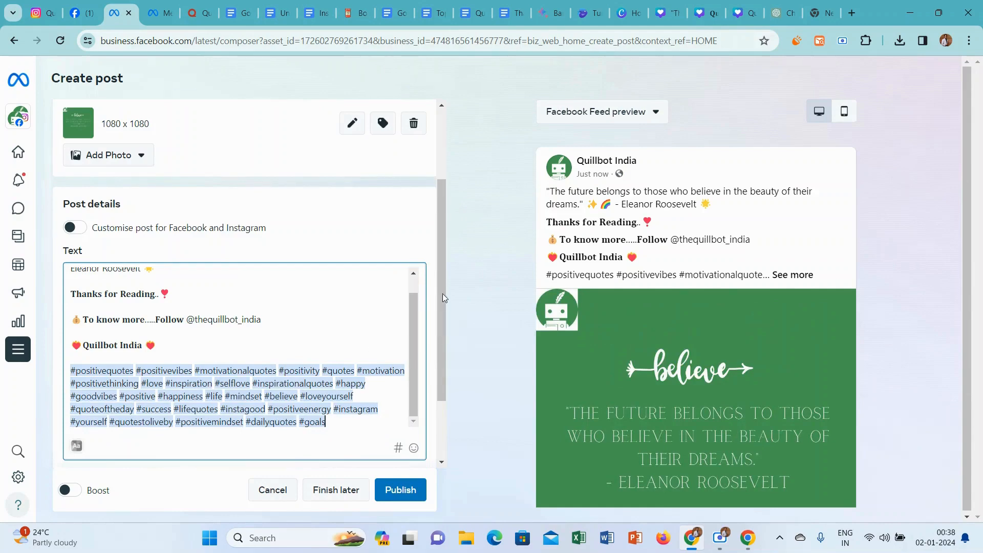
# Turn on scheduling for the post and set the Facebook publishing time to 09:00 AM on 2 January 2024.
pyautogui.scroll(-2, 444, 256)
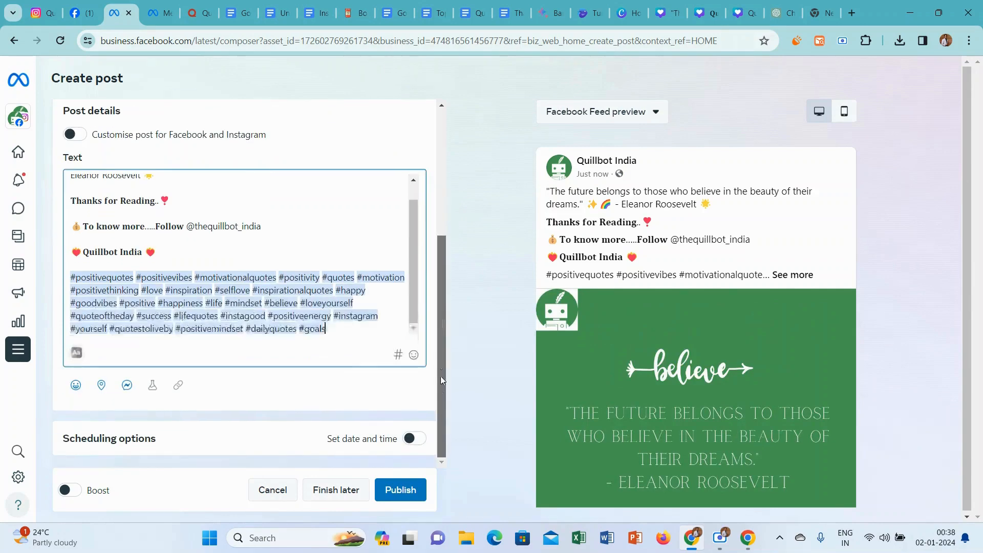
pyautogui.click(409, 439)
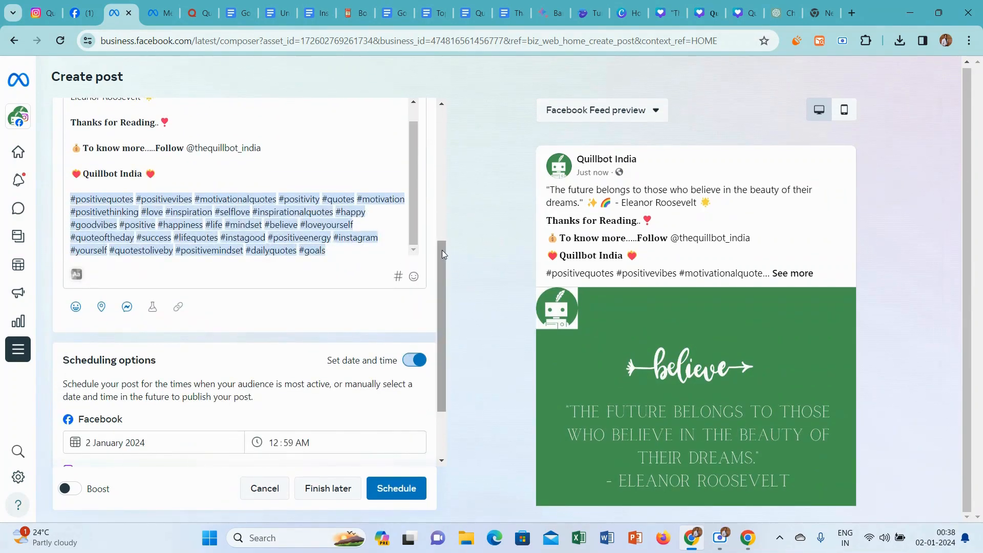
pyautogui.moveTo(442, 250); pyautogui.dragTo(444, 328)
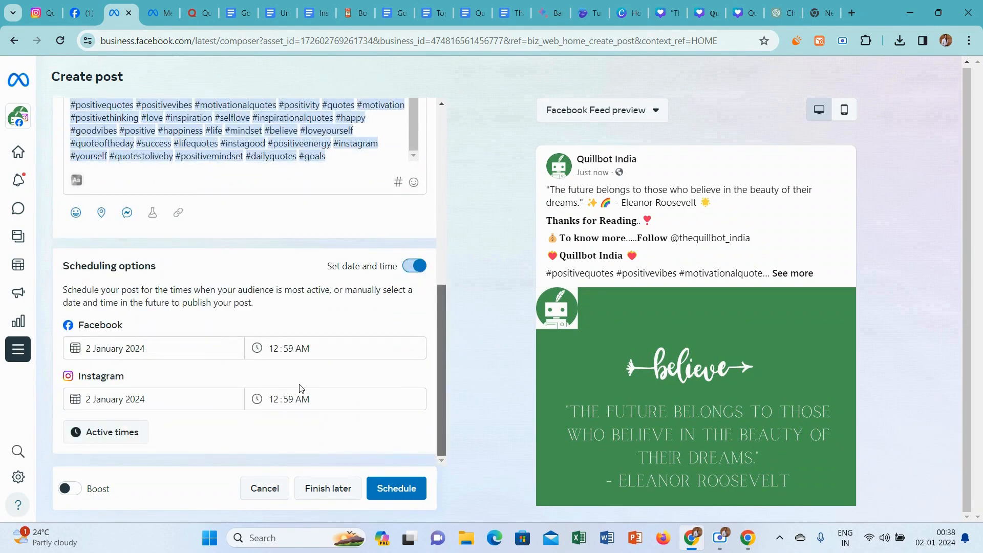
pyautogui.click(277, 352)
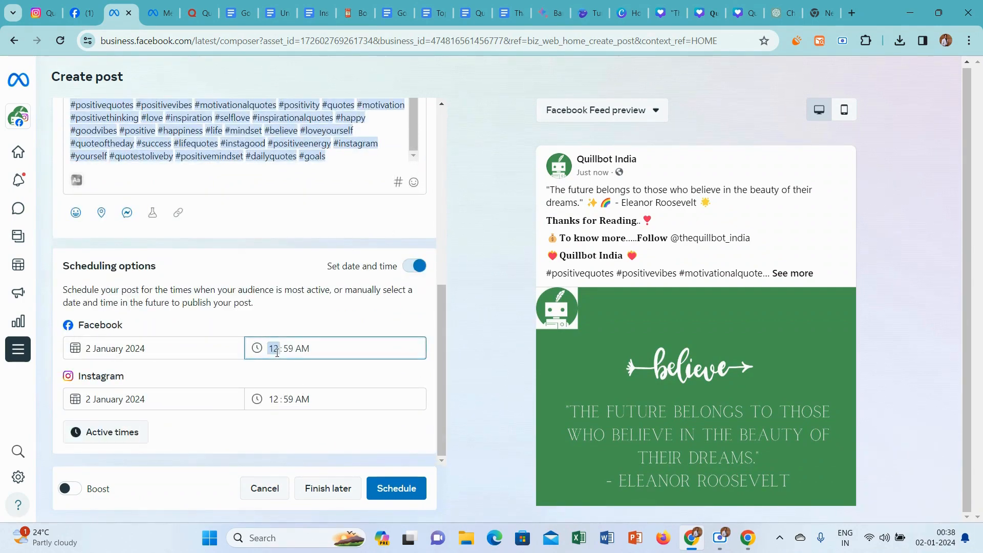
pyautogui.write('9')
pyautogui.click(289, 349)
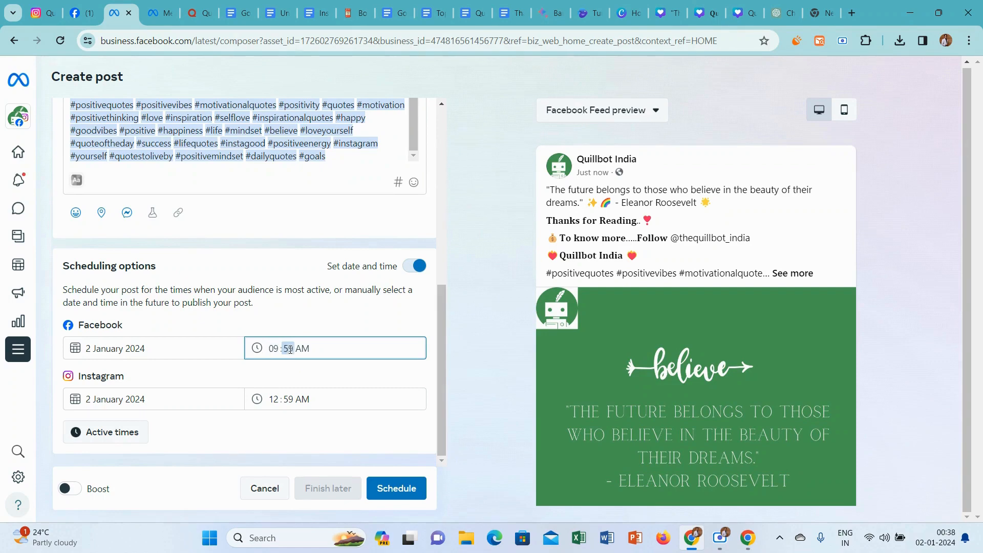
pyautogui.click(308, 349)
# Set the Instagram publishing time to 09:00 AM, then schedule the post and decline the boost offer.
pyautogui.click(273, 400)
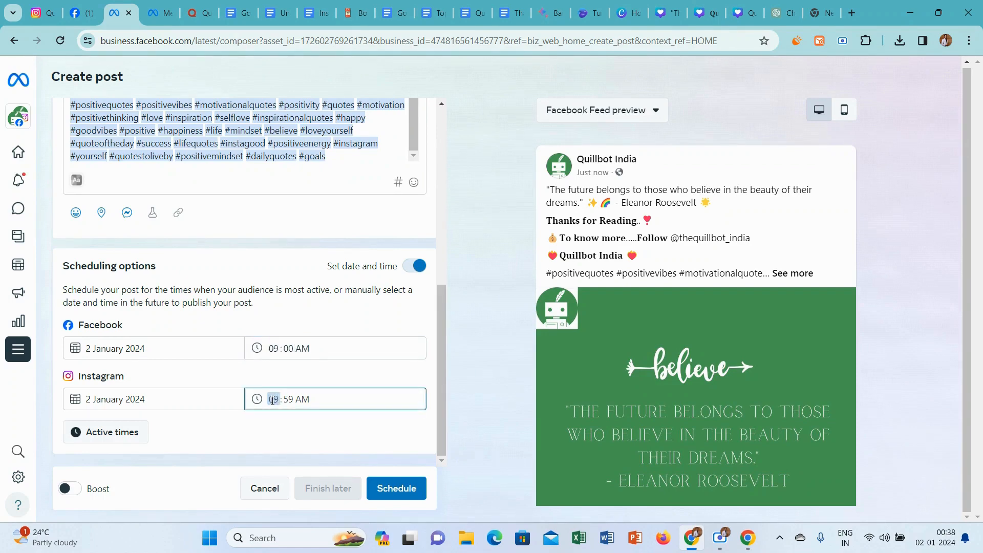
pyautogui.click(290, 401)
pyautogui.write('00')
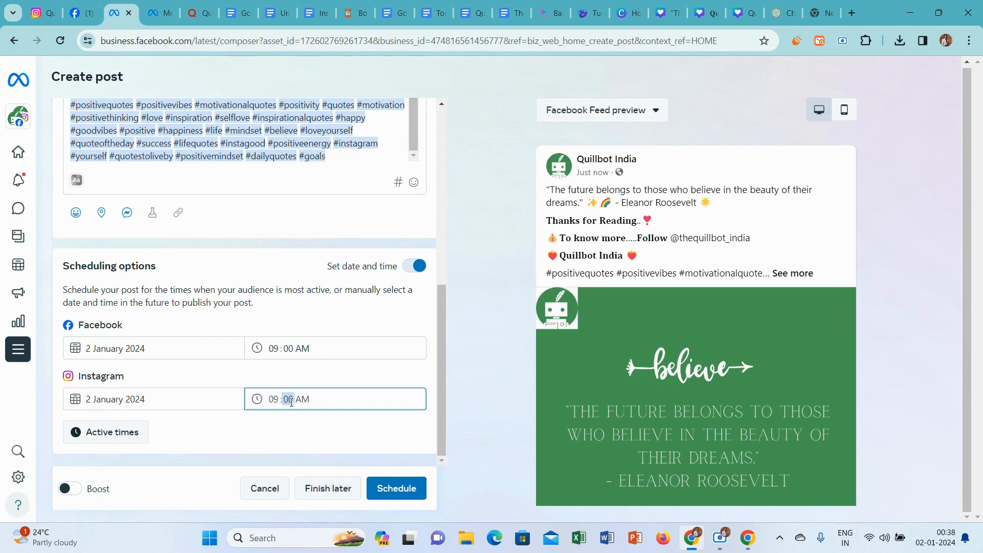
pyautogui.click(511, 403)
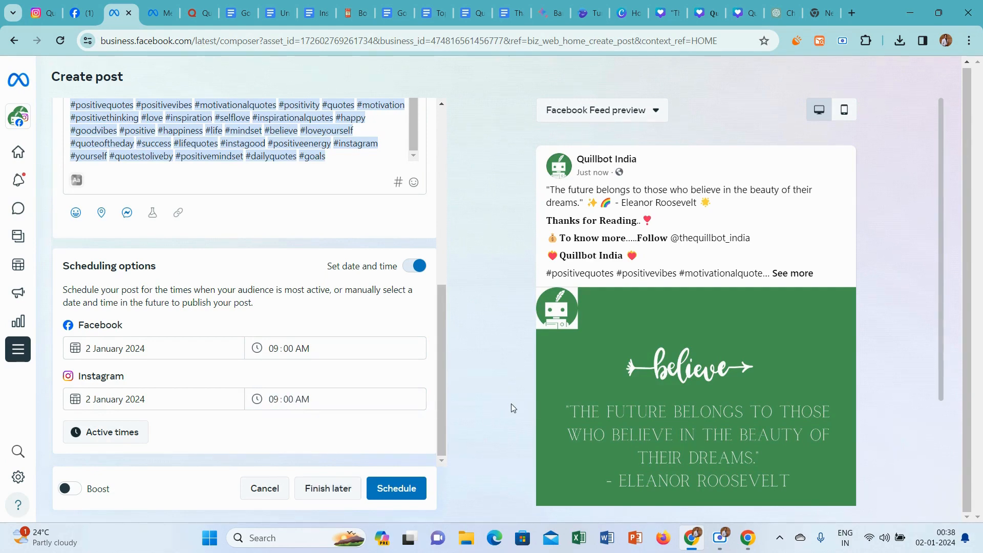
pyautogui.click(414, 494)
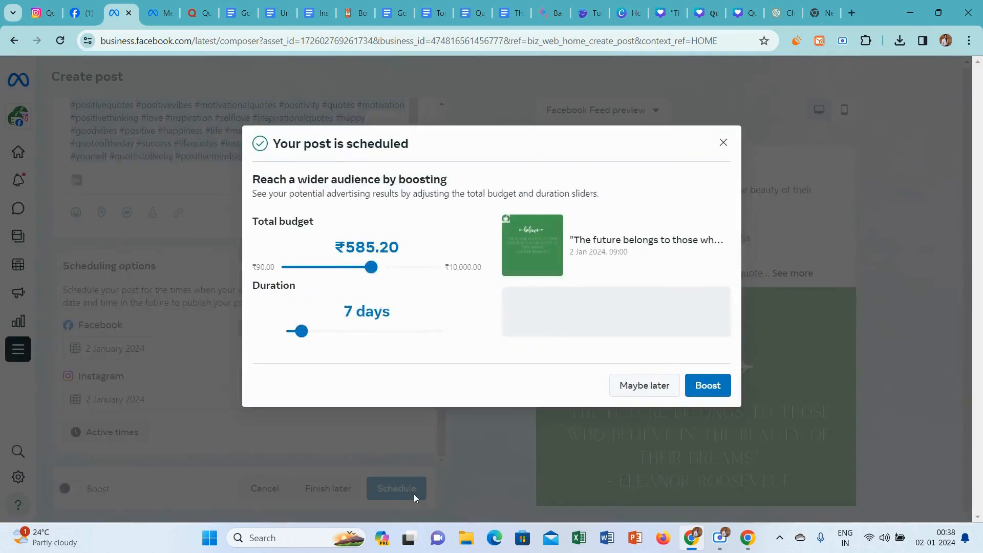
pyautogui.click(647, 396)
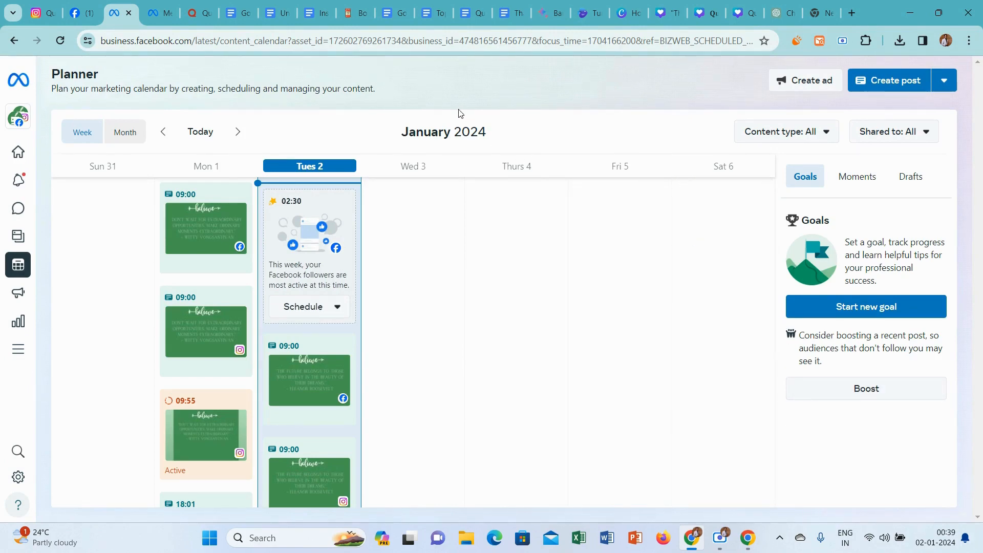
pyautogui.click(200, 17)
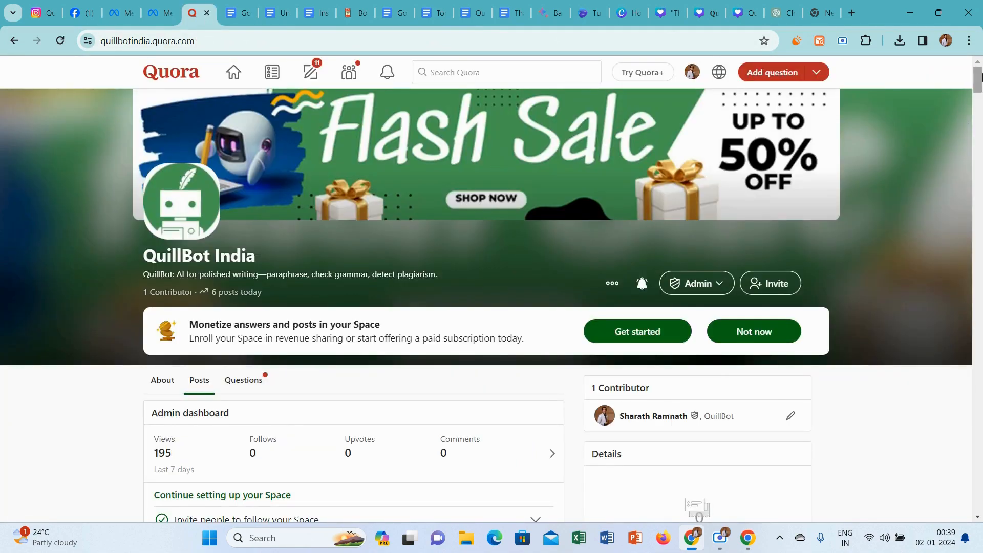
pyautogui.moveTo(979, 77)
pyautogui.mouseDown()
pyautogui.moveTo(980, 95)
pyautogui.moveTo(982, 84)
pyautogui.mouseUp()
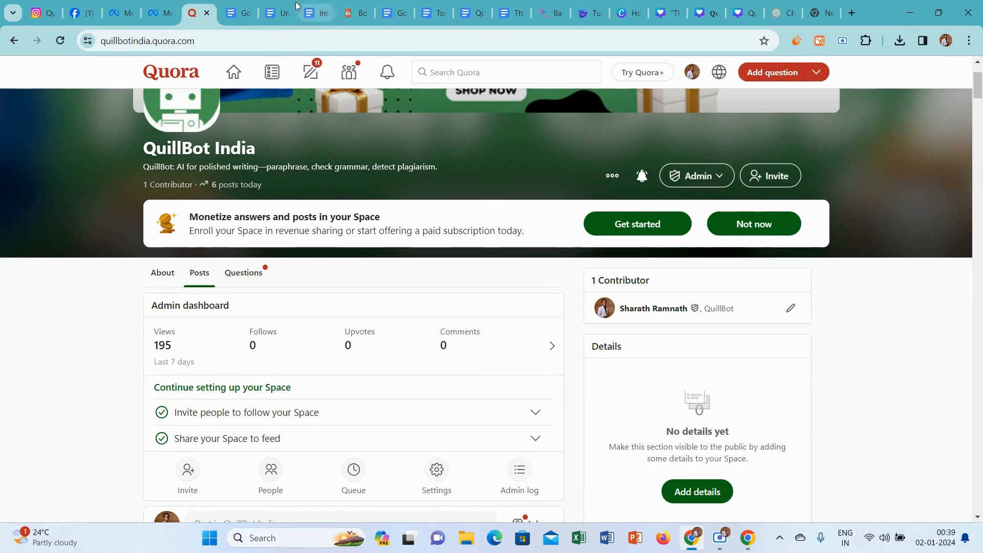
# Close the Untitled document, Instagram Rough and Google Bard Format documents.
pyautogui.click(240, 13)
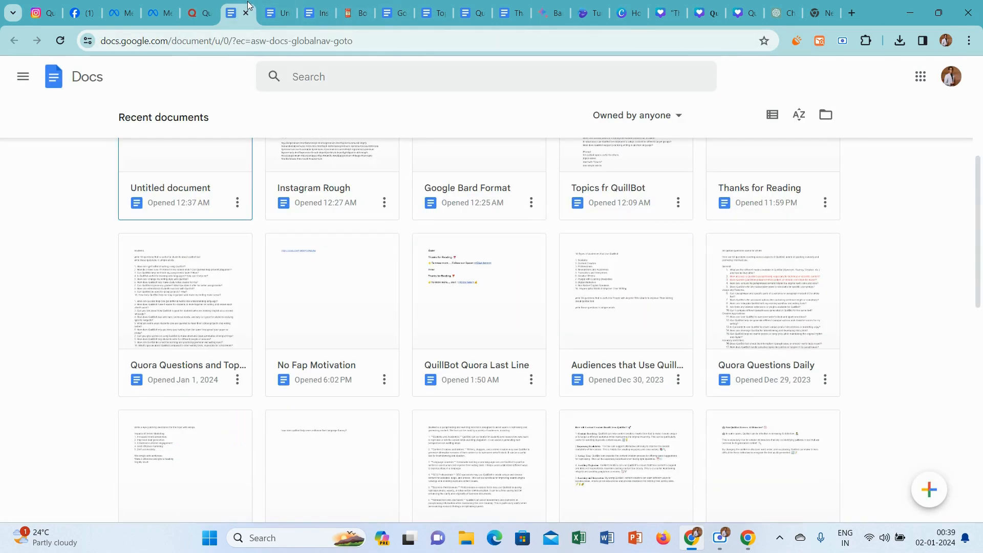
pyautogui.click(277, 14)
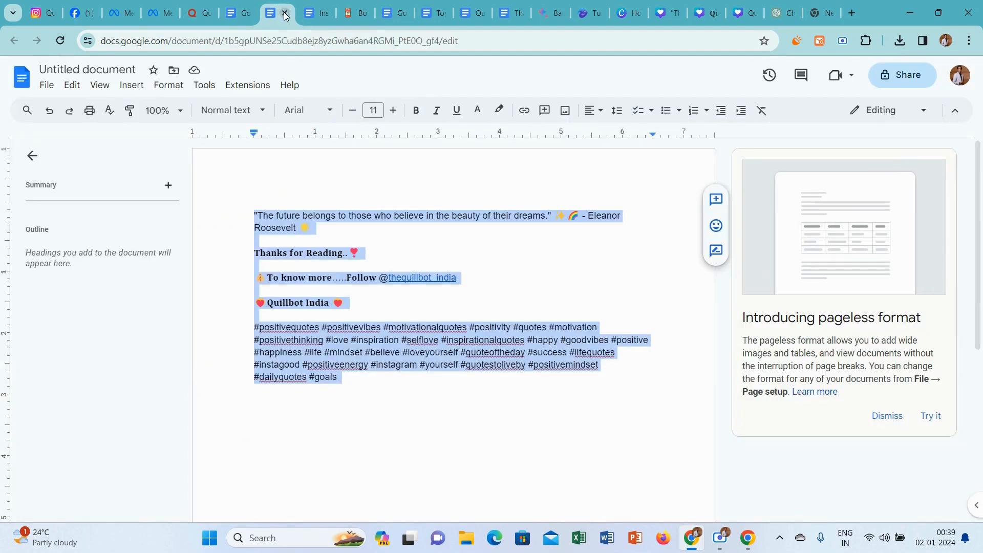
pyautogui.click(285, 14)
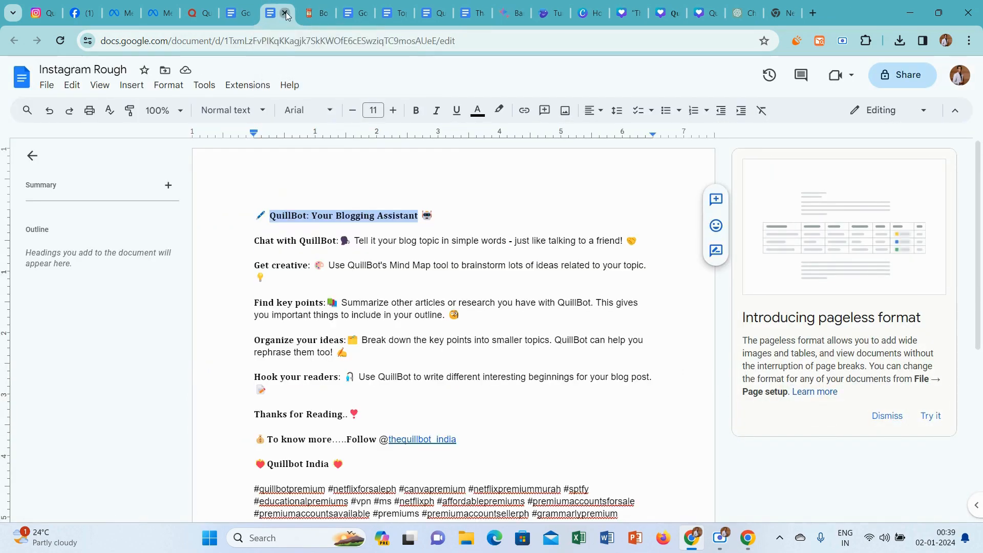
pyautogui.click(285, 14)
pyautogui.click(322, 14)
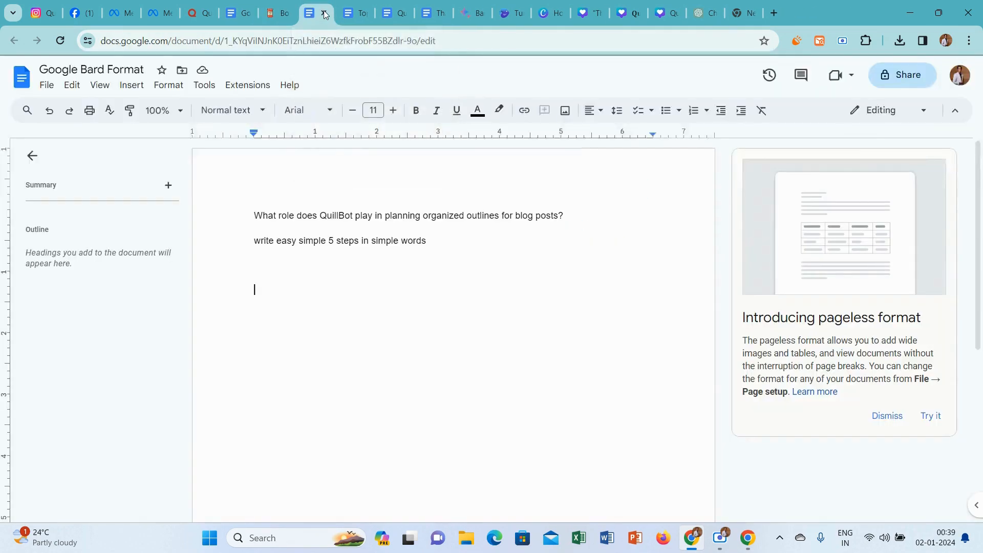
pyautogui.click(327, 14)
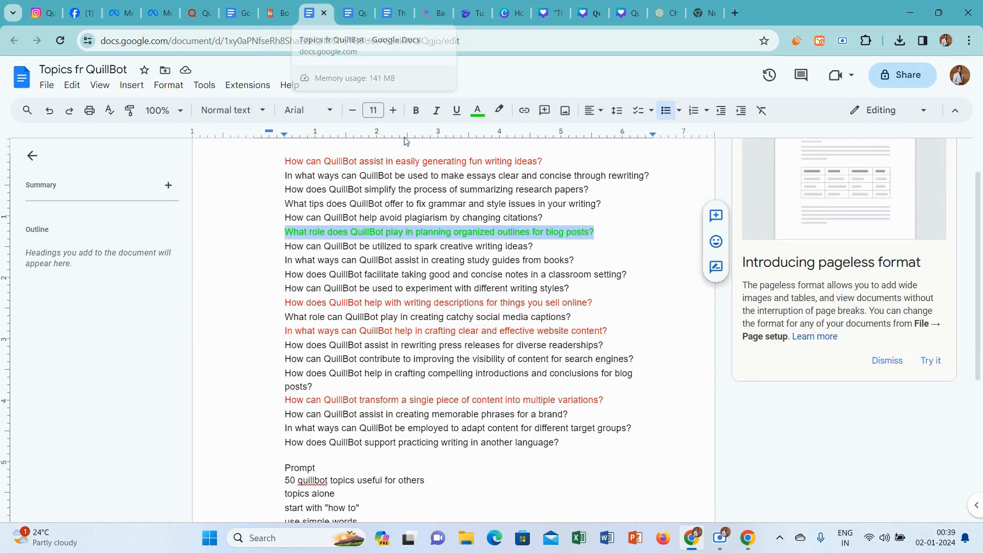
# Colour the selected question about planning organized outlines for blog posts red in Topics fr QuillBot and close the document.
pyautogui.click(477, 111)
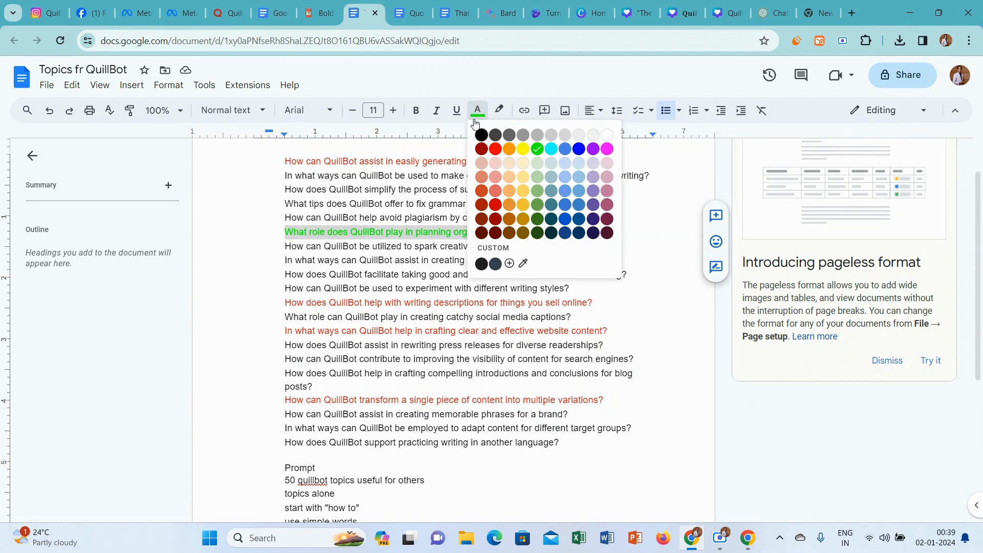
pyautogui.click(495, 149)
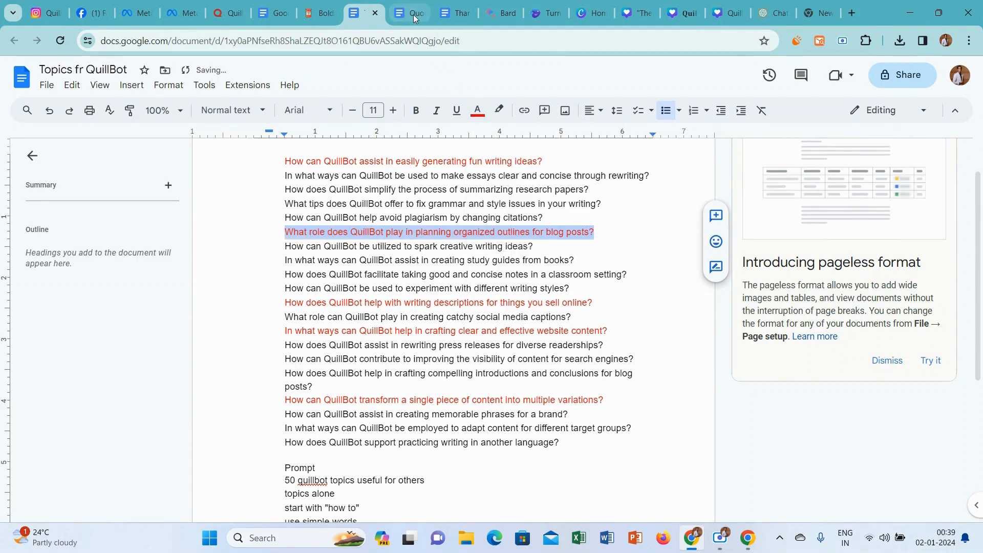
pyautogui.click(376, 14)
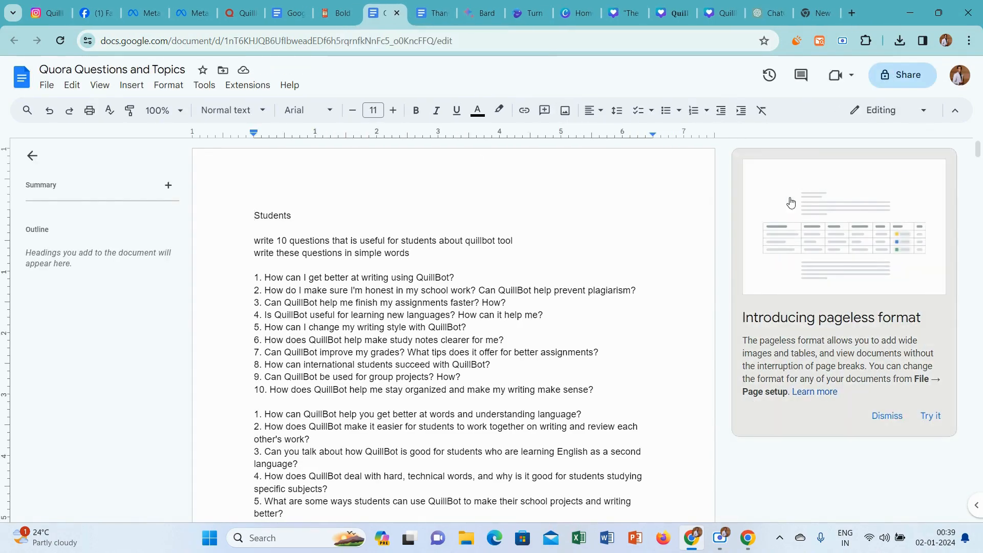
# Copy question 14 at the end of Quora Questions and Topics, without its number, and switch to the QuillBot India Quora space.
pyautogui.moveTo(979, 151); pyautogui.dragTo(979, 474)
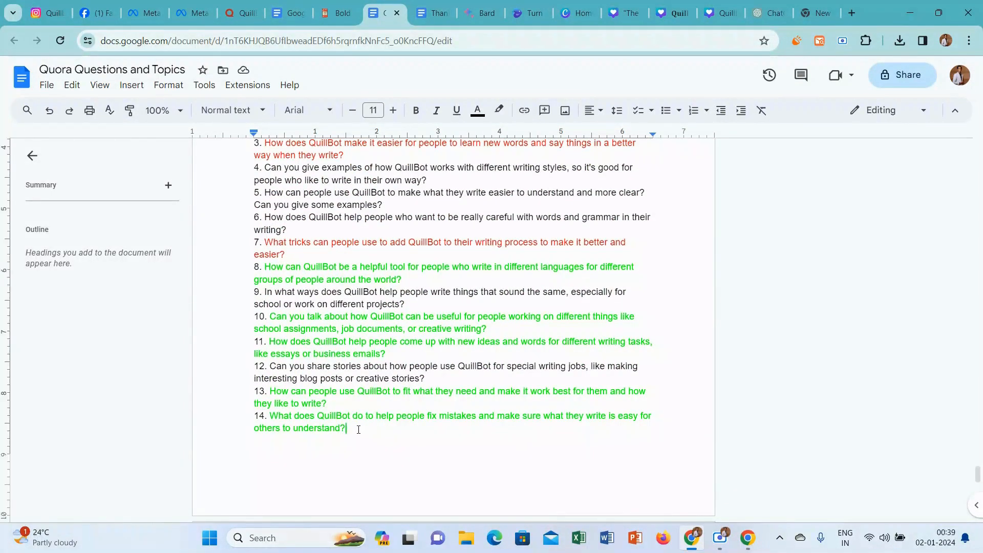
pyautogui.moveTo(358, 429); pyautogui.dragTo(274, 417)
pyautogui.hotkey('ctrl', 'c')
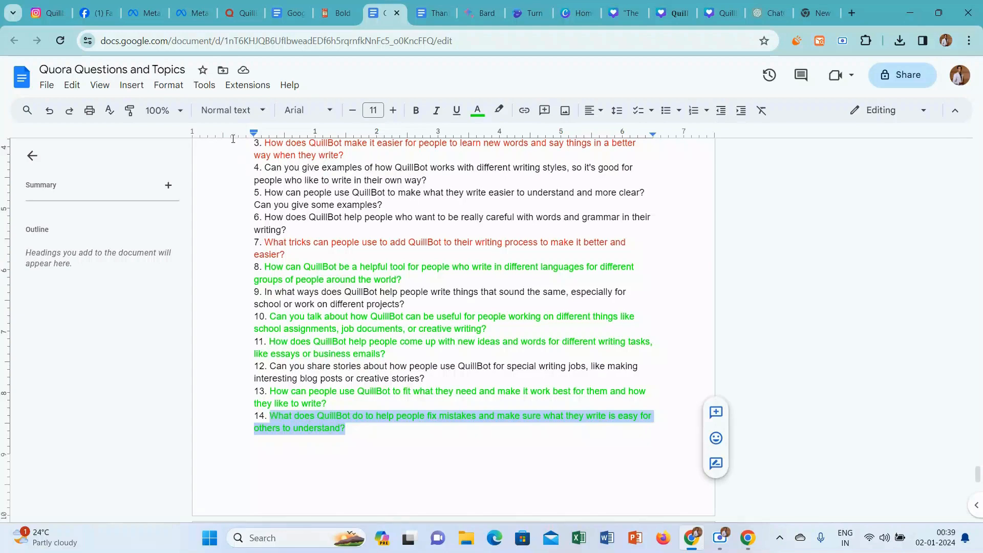
pyautogui.click(244, 14)
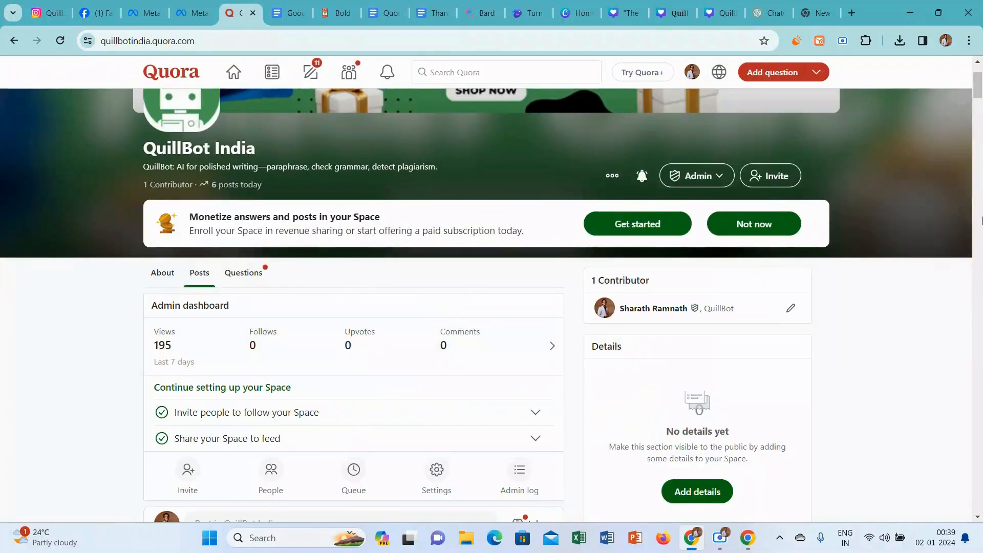
# Post the copied question about how QuillBot helps people fix mistakes and write clearly as a new question in the QuillBot India space.
pyautogui.scroll(-10, 340, 248)
pyautogui.scroll(6, 339, 249)
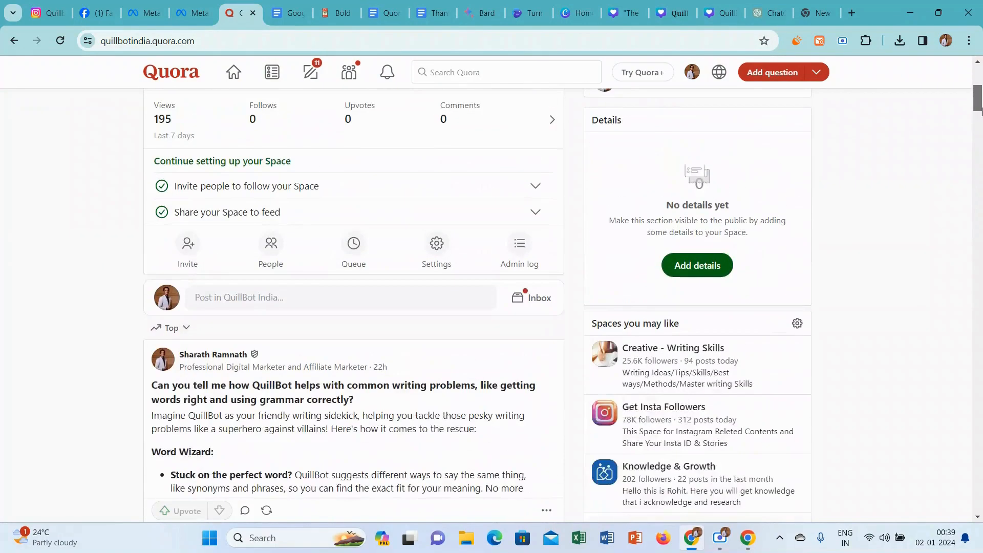
pyautogui.click(290, 293)
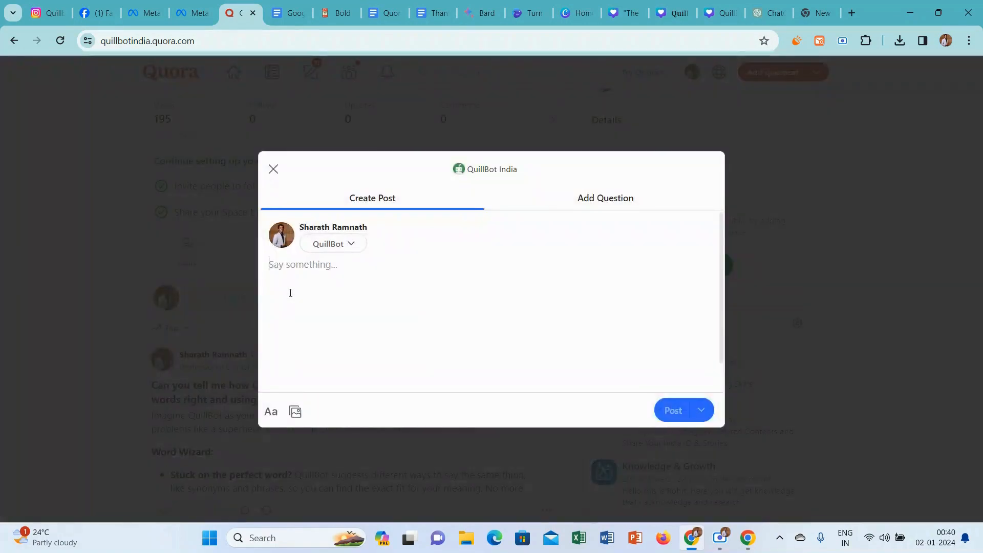
pyautogui.click(637, 202)
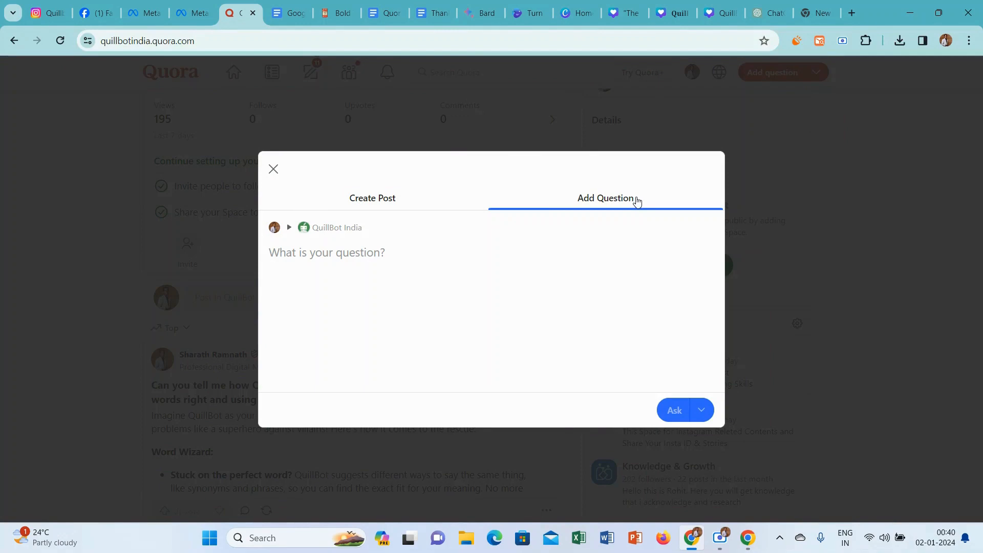
pyautogui.hotkey('ctrl', 'v')
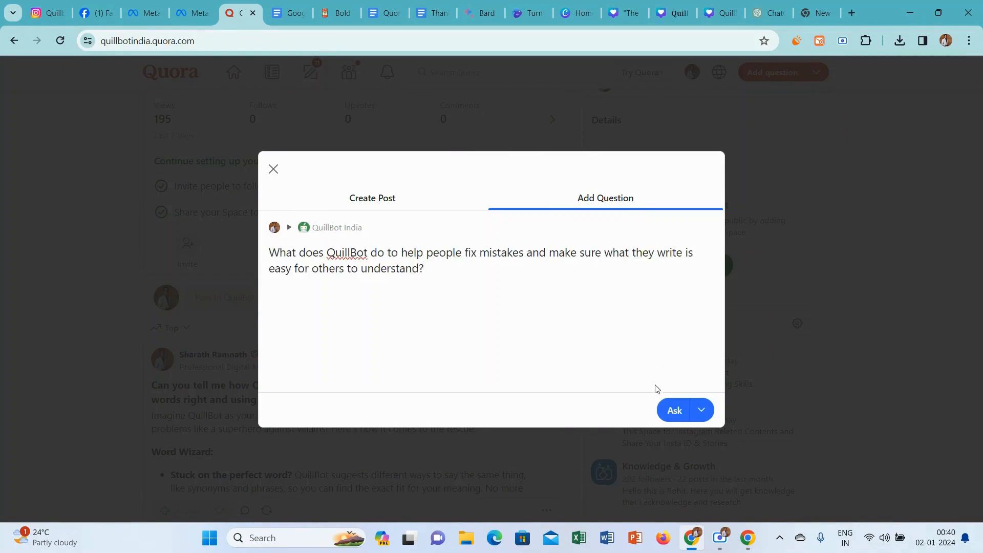
pyautogui.click(674, 411)
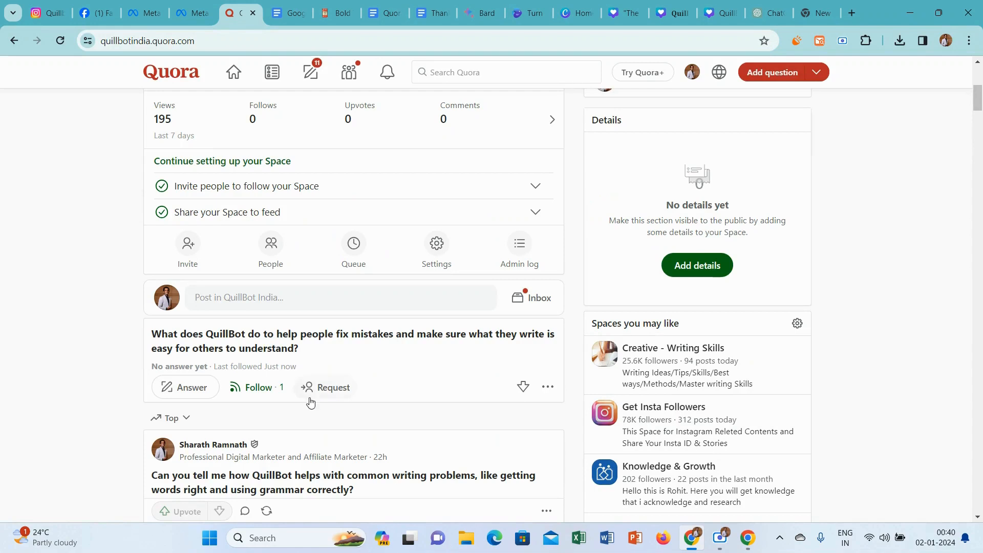
# Start an answer to the new question and set its credential to Professional Digital Marketer and Affiliate Marketer.
pyautogui.click(198, 394)
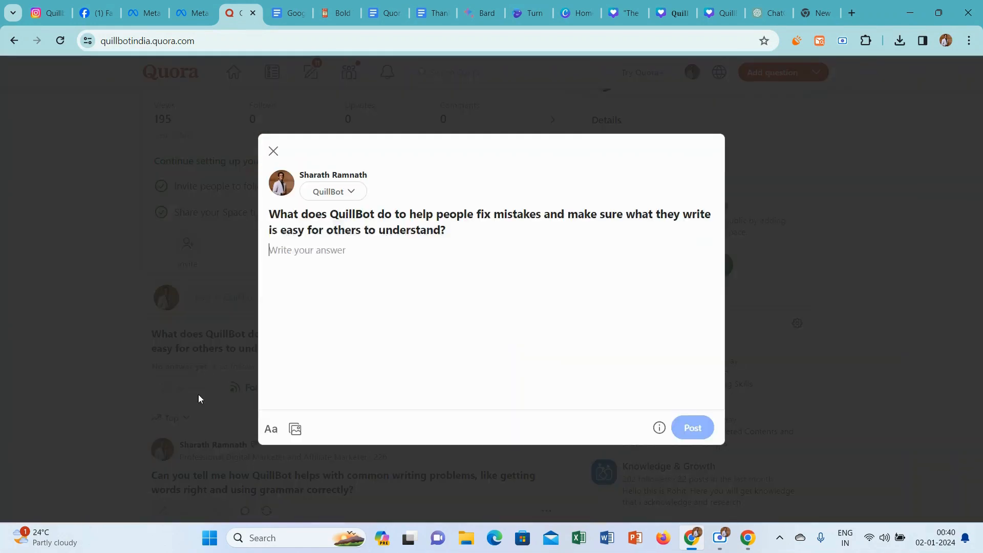
pyautogui.click(333, 192)
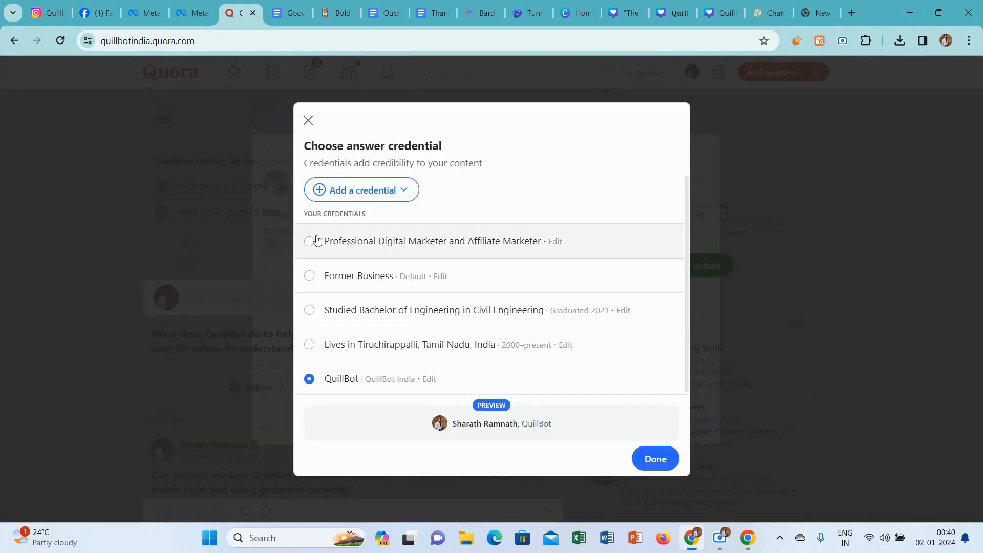
pyautogui.click(315, 241)
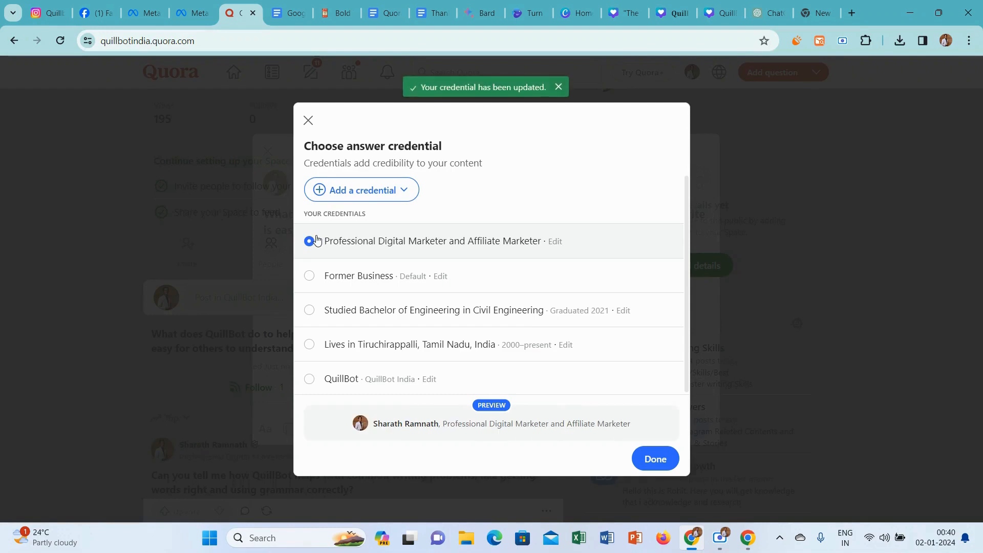
pyautogui.click(654, 457)
# Copy the question text from the answer window and submit it to Bard in a new chat.
pyautogui.moveTo(452, 233); pyautogui.dragTo(268, 215)
pyautogui.hotkey('ctrl', 'c')
pyautogui.click(260, 218)
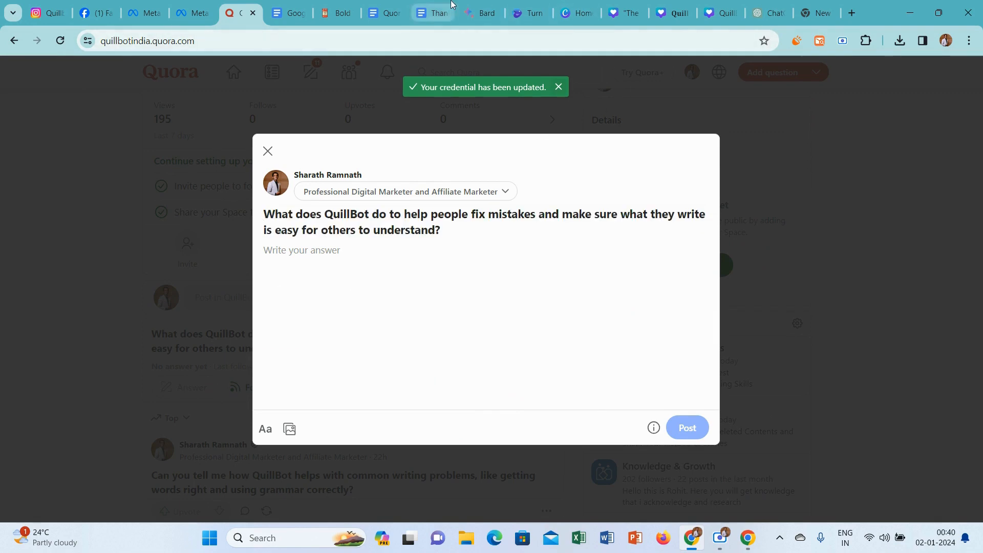
pyautogui.click(480, 13)
pyautogui.click(46, 137)
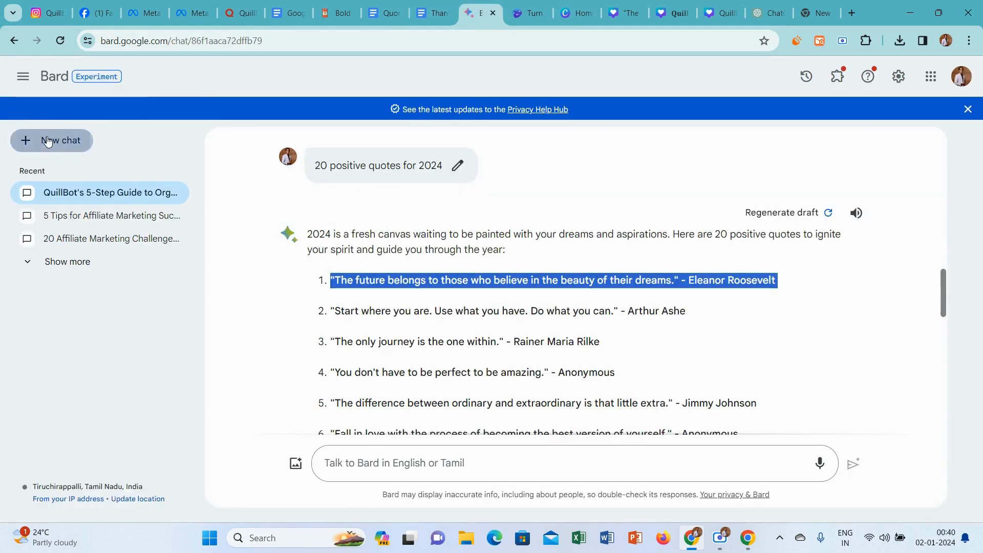
pyautogui.click(421, 462)
pyautogui.hotkey('ctrl', 'v')
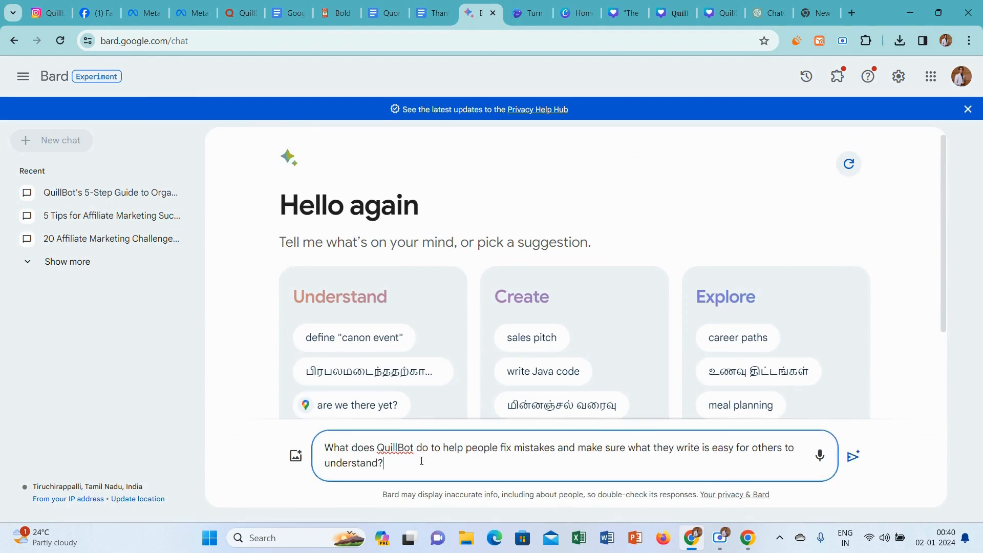
pyautogui.hotkey('shift', 'Return')
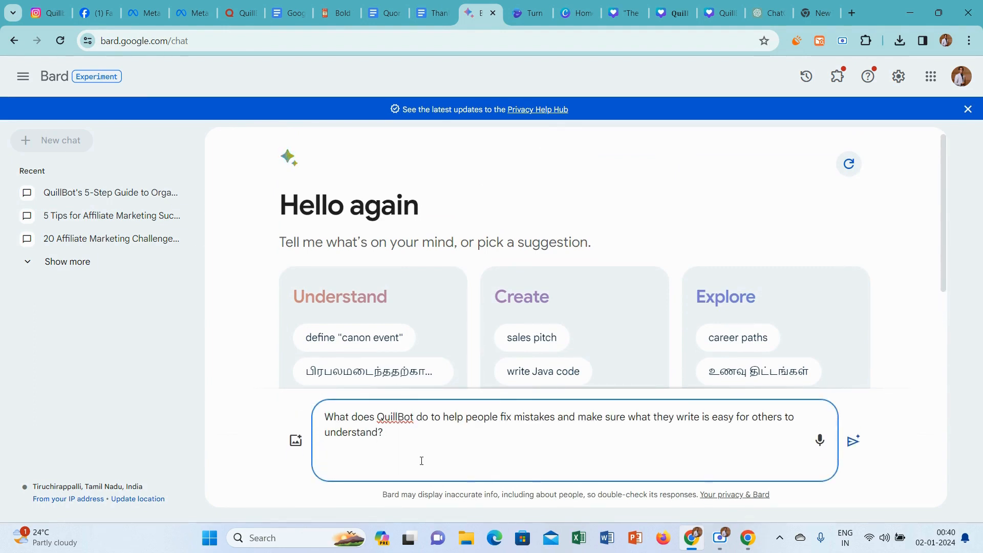
pyautogui.press('BackSpace')
pyautogui.press('Return')
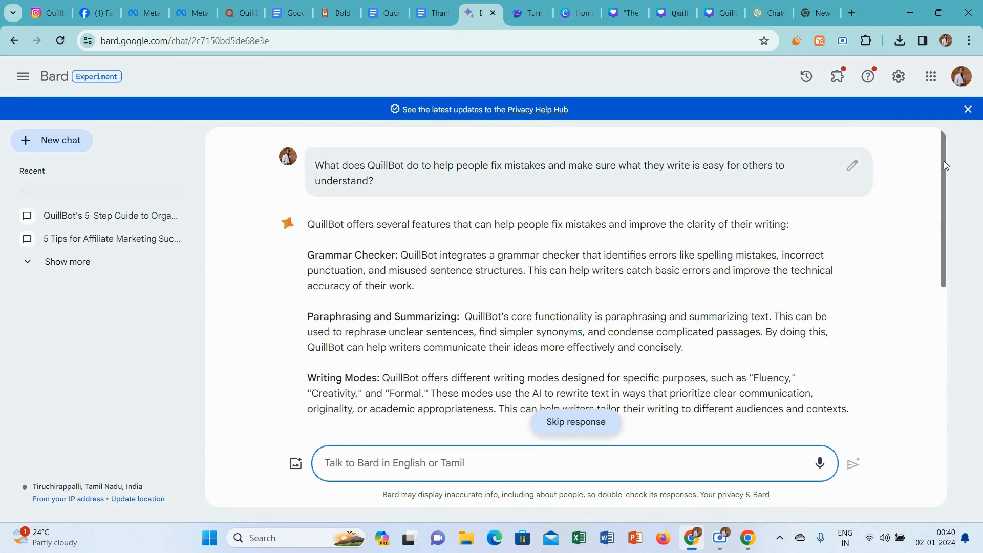
# Review Bard's answer and copy all of it, from the introductory sentence through the closing paragraph.
pyautogui.moveTo(943, 161); pyautogui.dragTo(945, 350)
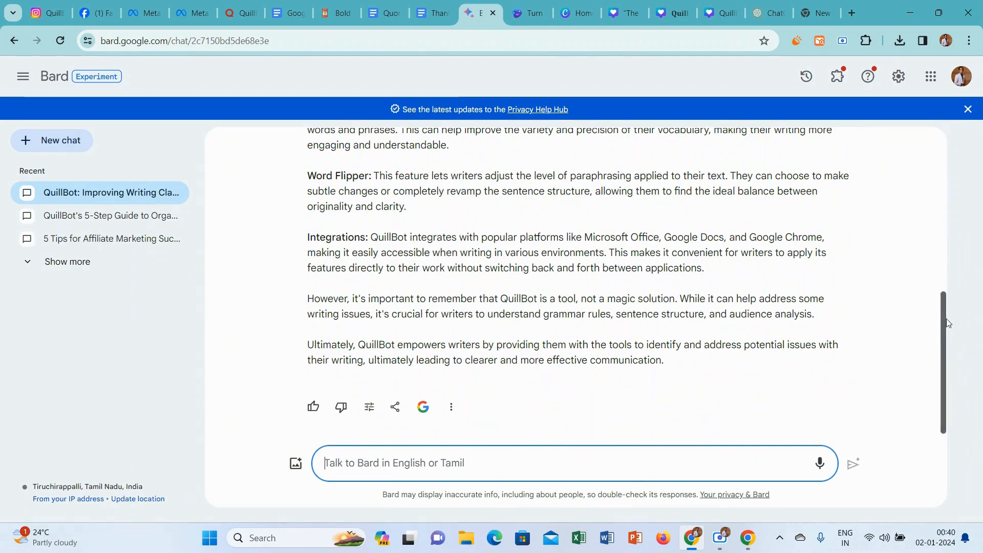
pyautogui.moveTo(948, 324); pyautogui.dragTo(908, 148)
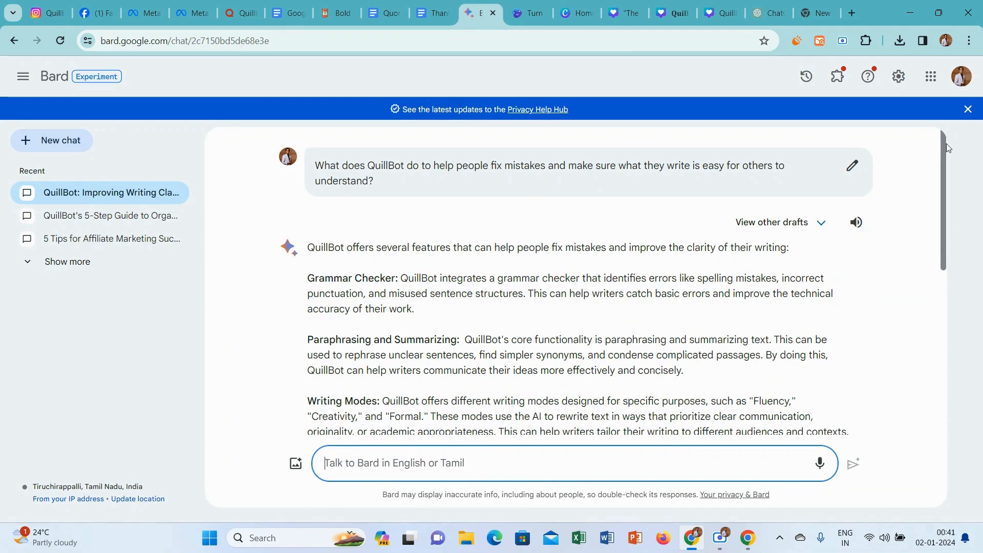
pyautogui.moveTo(944, 147); pyautogui.dragTo(932, 323)
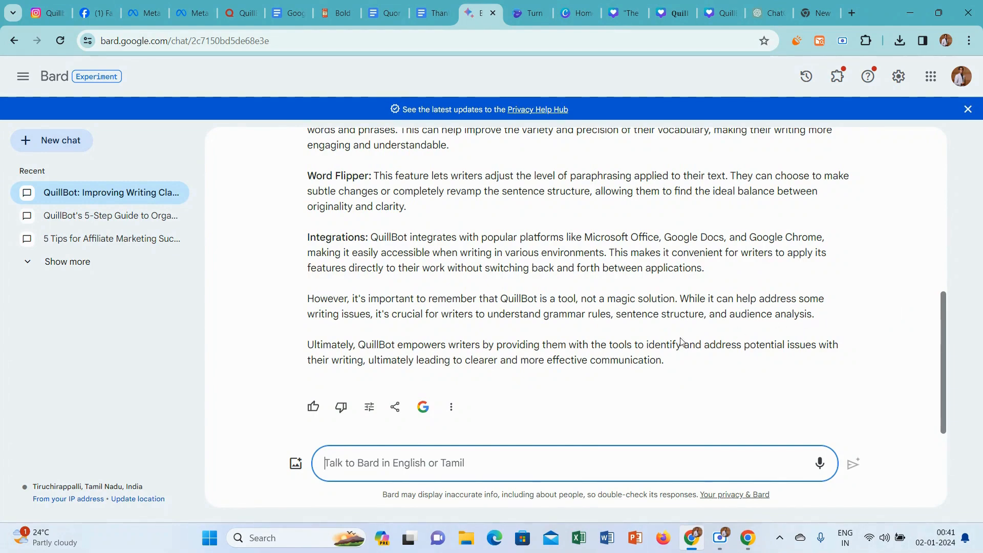
pyautogui.moveTo(673, 362)
pyautogui.mouseDown()
pyautogui.moveTo(368, 237)
pyautogui.moveTo(333, 171)
pyautogui.moveTo(324, 127)
pyautogui.moveTo(335, 245)
pyautogui.moveTo(308, 245)
pyautogui.moveTo(395, 254)
pyautogui.moveTo(495, 389)
pyautogui.moveTo(502, 458)
pyautogui.moveTo(642, 348)
pyautogui.moveTo(666, 368)
pyautogui.mouseUp()
pyautogui.hotkey('ctrl', 'c')
pyautogui.tripleClick(309, 242)
pyautogui.click(665, 369)
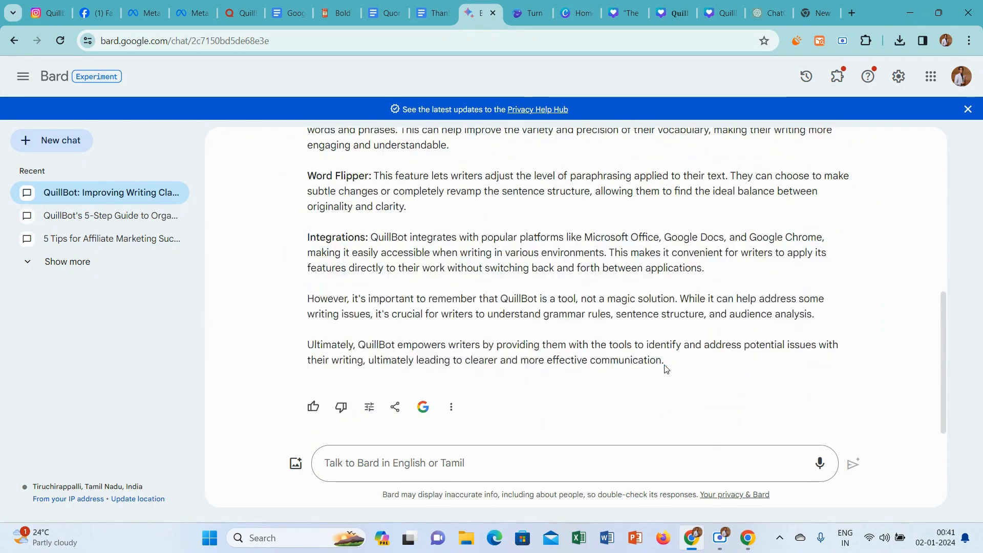
# Ask ChatGPT to "use simple words" for the pasted Bard answer in the QuillBot Blogging Tips chat.
pyautogui.click(758, 6)
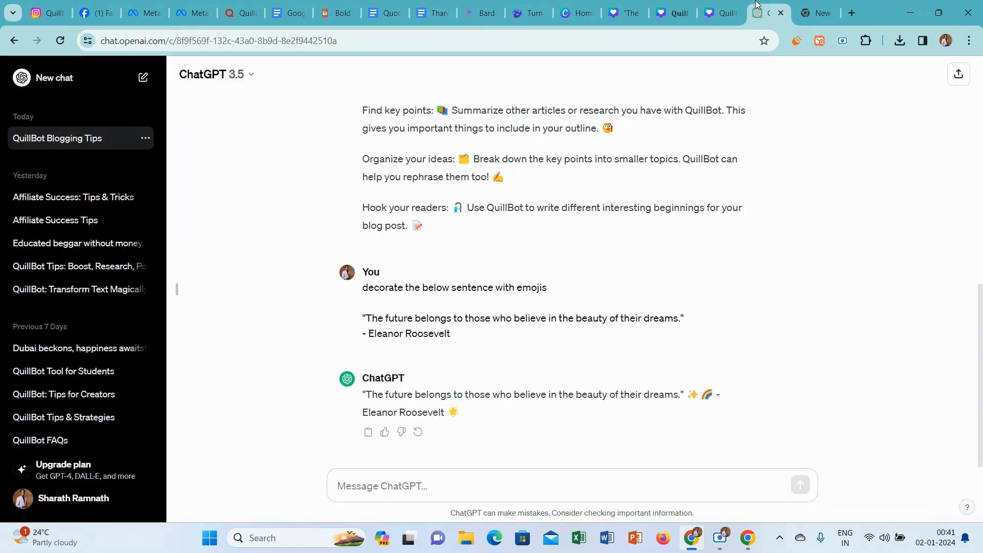
pyautogui.click(389, 475)
pyautogui.write('use sim')
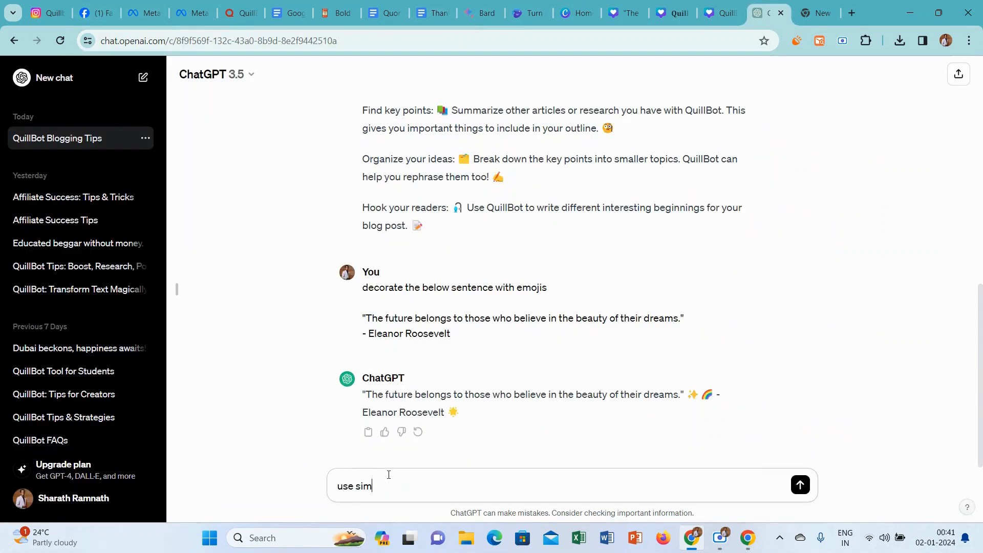
pyautogui.write('ple words')
pyautogui.hotkey('shift', 'Return')
pyautogui.hotkey('shift', 'Return')
pyautogui.hotkey('ctrl', 'v')
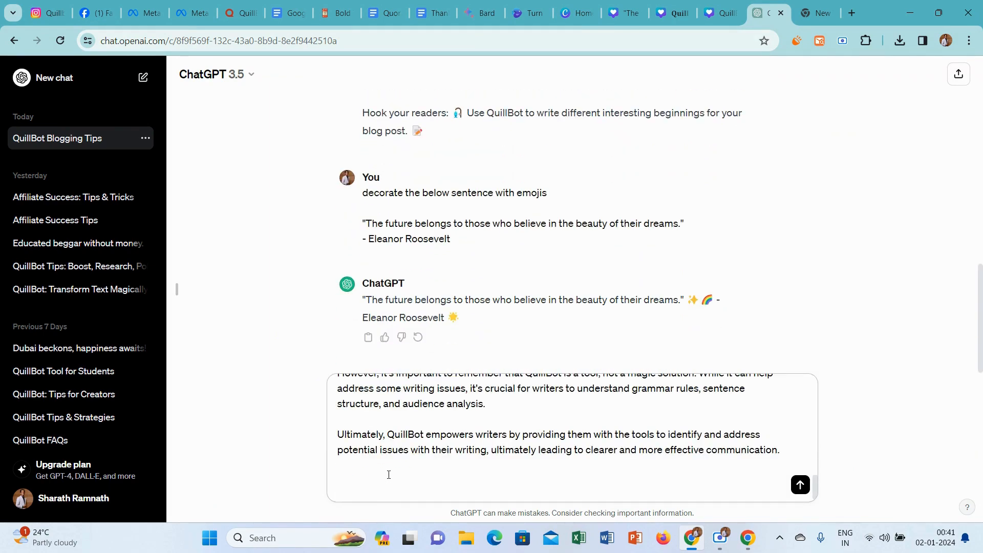
pyautogui.scroll(2, 388, 475)
pyautogui.press('Return')
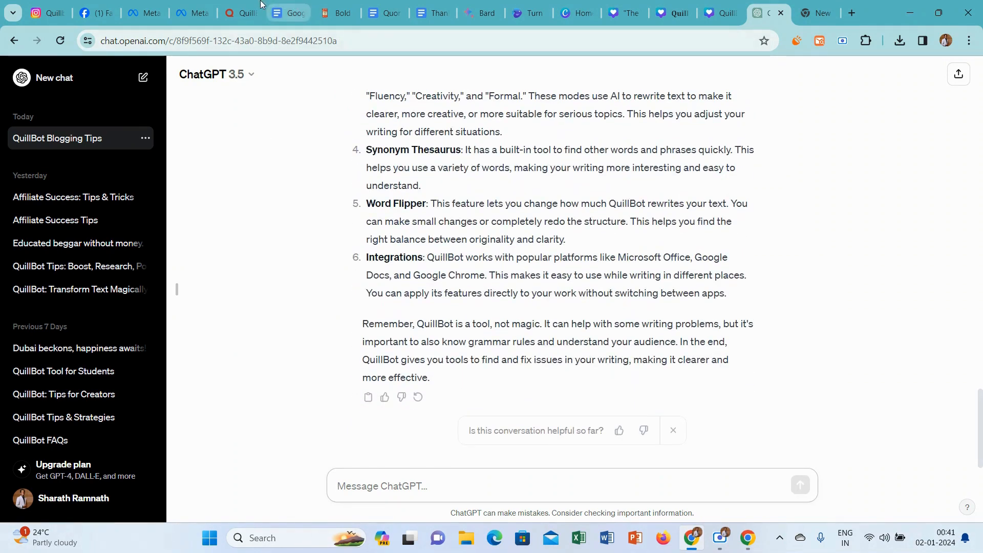
# Return to Quora and paste Bard's answer into the open answer.
pyautogui.click(235, 4)
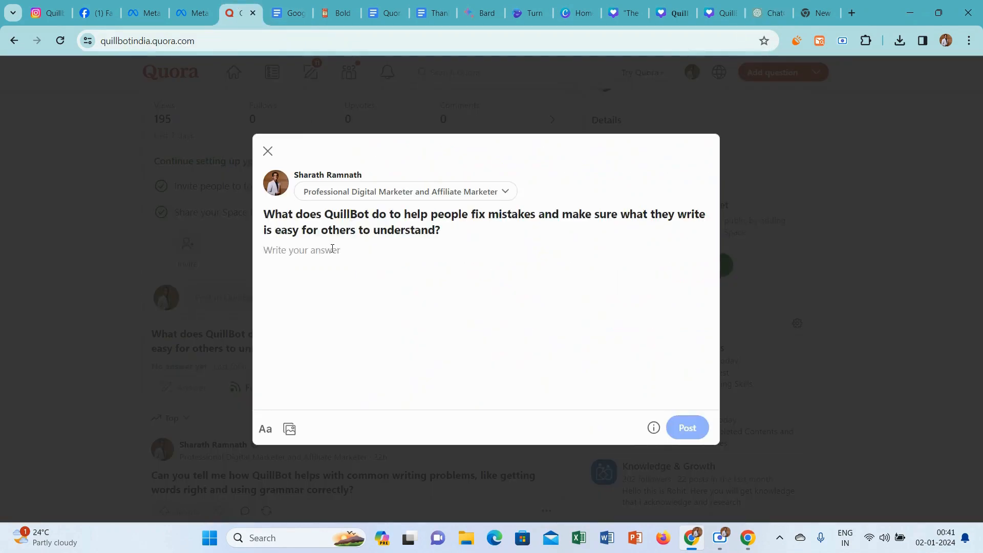
pyautogui.hotkey('ctrl', 'v')
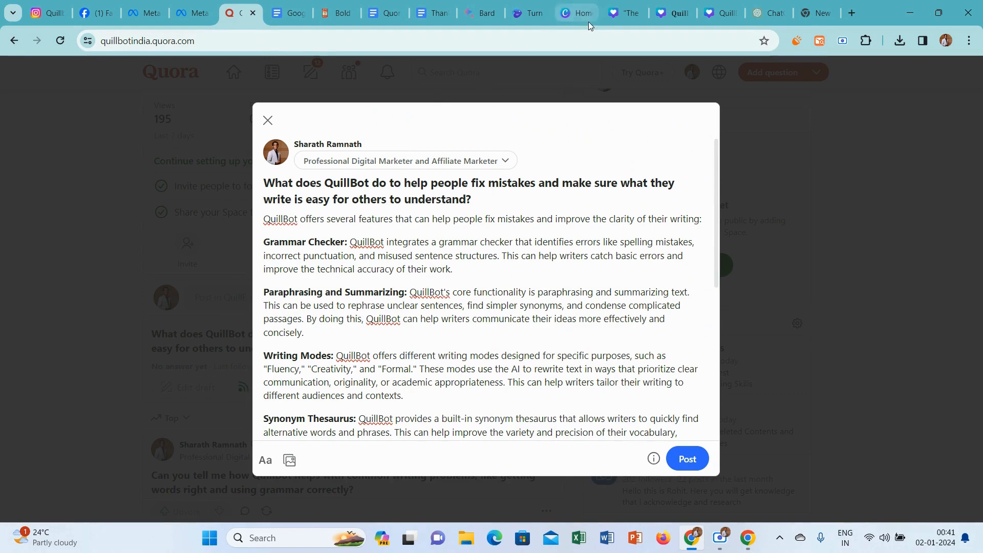
# Close the two "QuillBot: Your Blogging Assistant" designs and the Eleanor Roosevelt quote design in Canva.
pyautogui.click(730, 10)
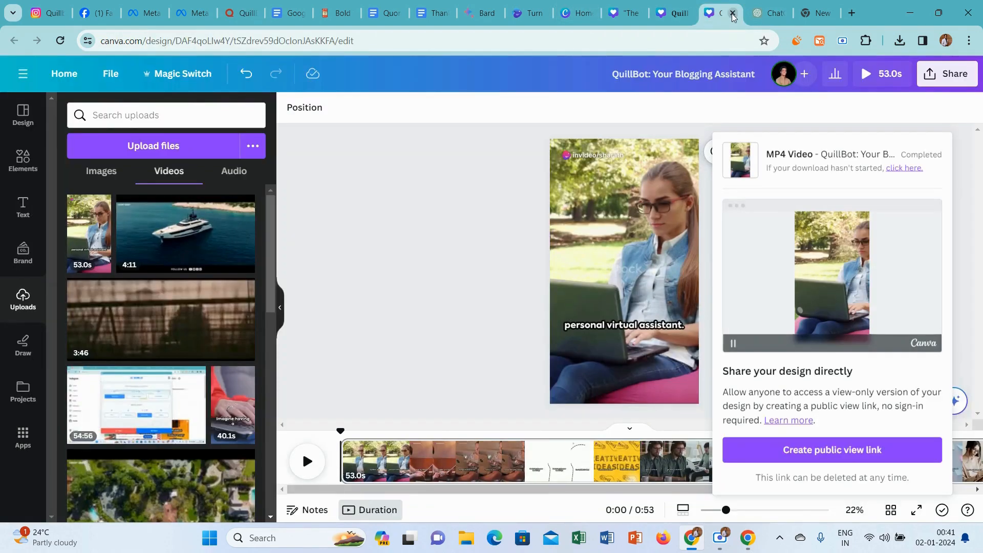
pyautogui.click(732, 12)
pyautogui.click(690, 11)
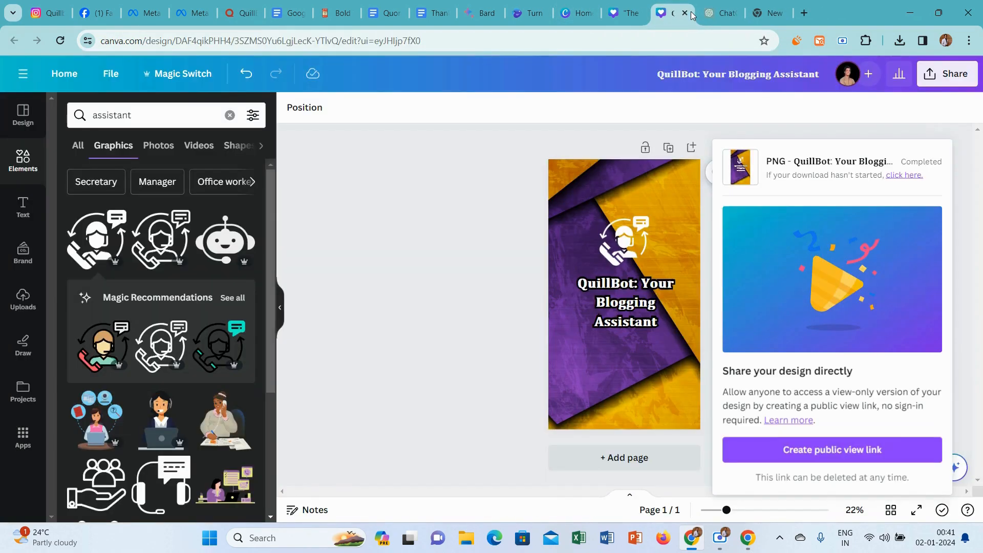
pyautogui.click(685, 13)
pyautogui.click(637, 15)
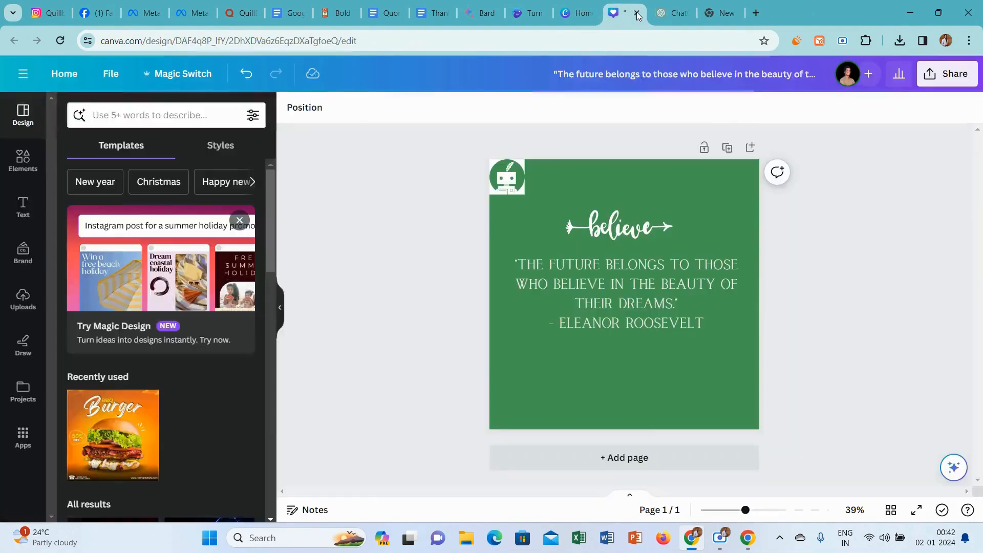
pyautogui.click(637, 14)
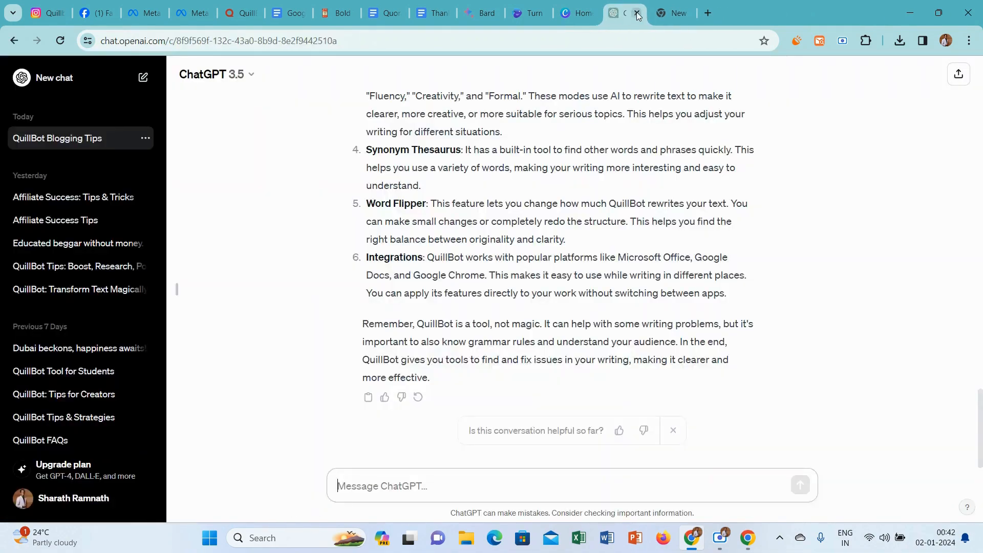
# Create a new custom-size Canva design of 602 × 399 px.
pyautogui.click(588, 7)
pyautogui.click(870, 80)
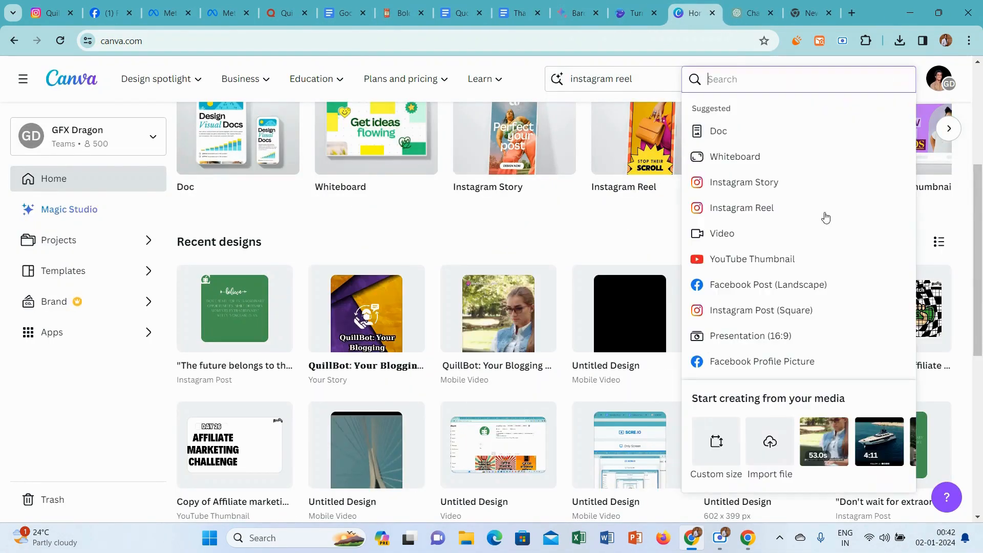
pyautogui.click(717, 441)
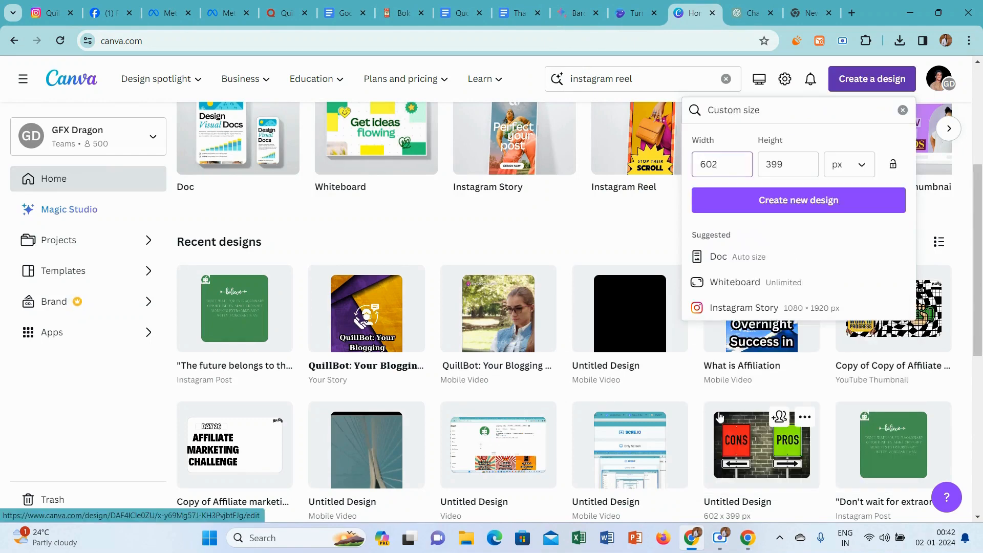
pyautogui.click(799, 201)
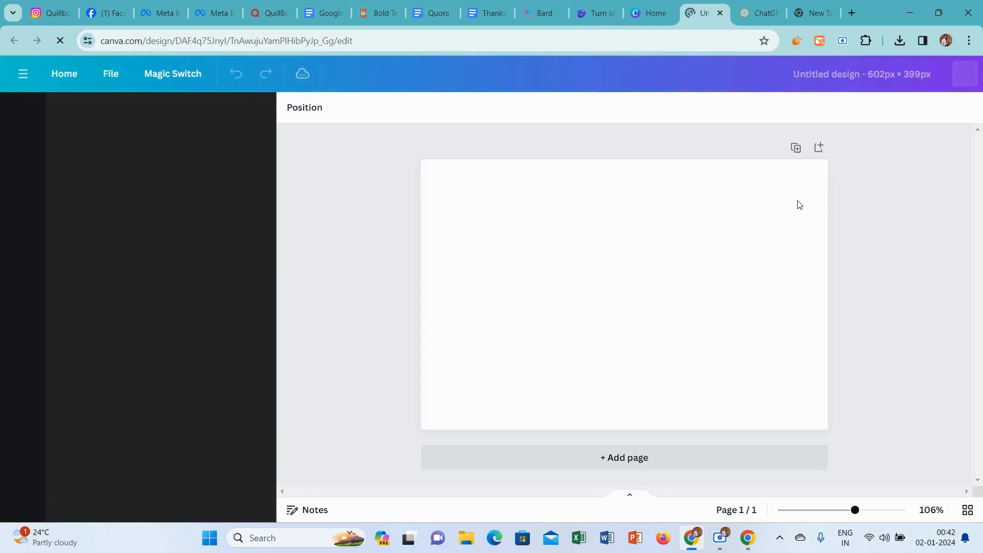
# Copy "fix mistakes" from the Quora question title and add it as a heading in the upper-left area of the blank Canva design.
pyautogui.click(269, 13)
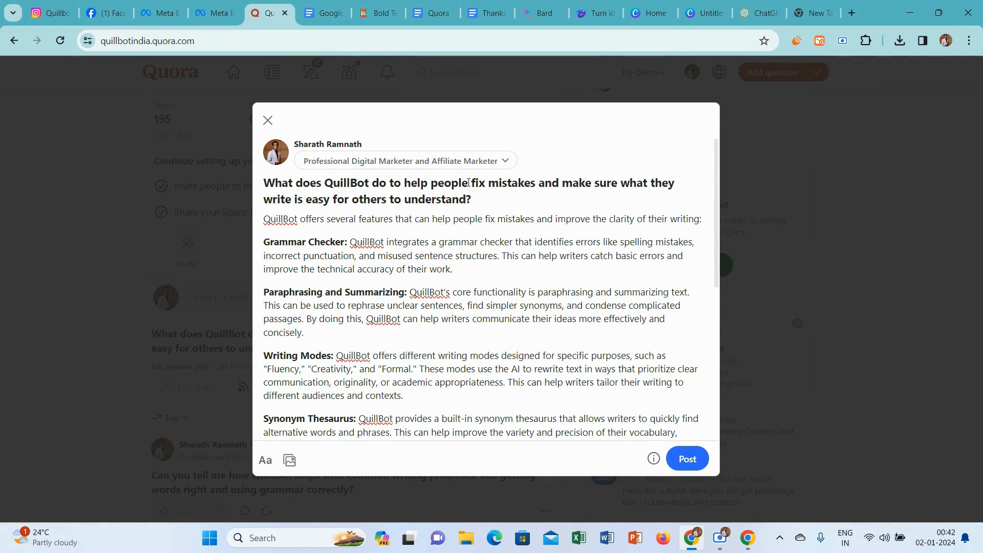
pyautogui.moveTo(471, 183); pyautogui.dragTo(522, 184)
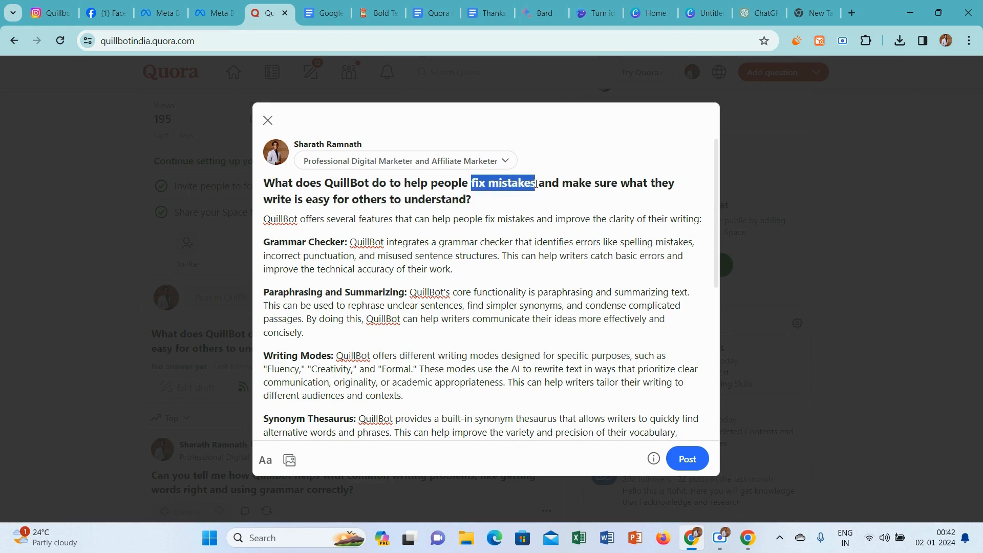
pyautogui.click(538, 5)
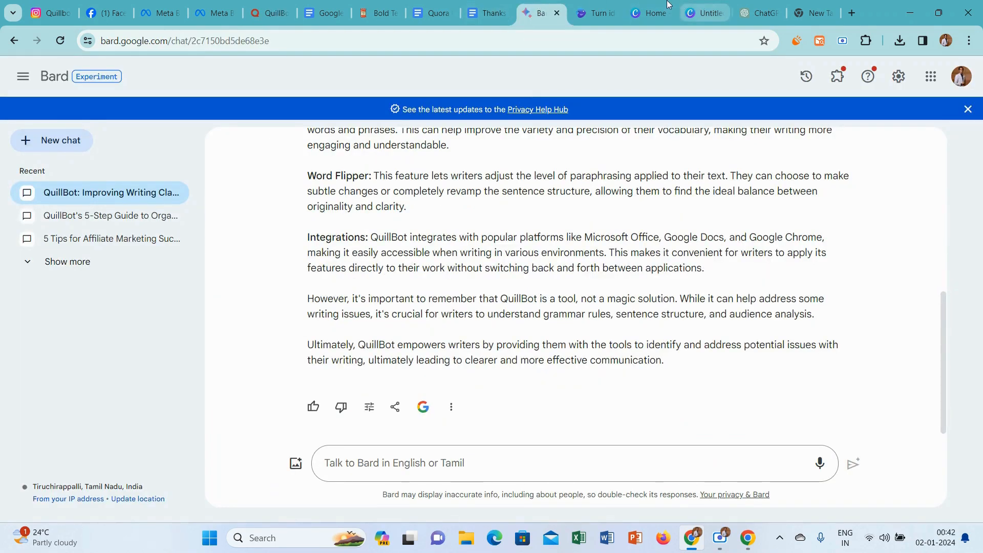
pyautogui.click(702, 8)
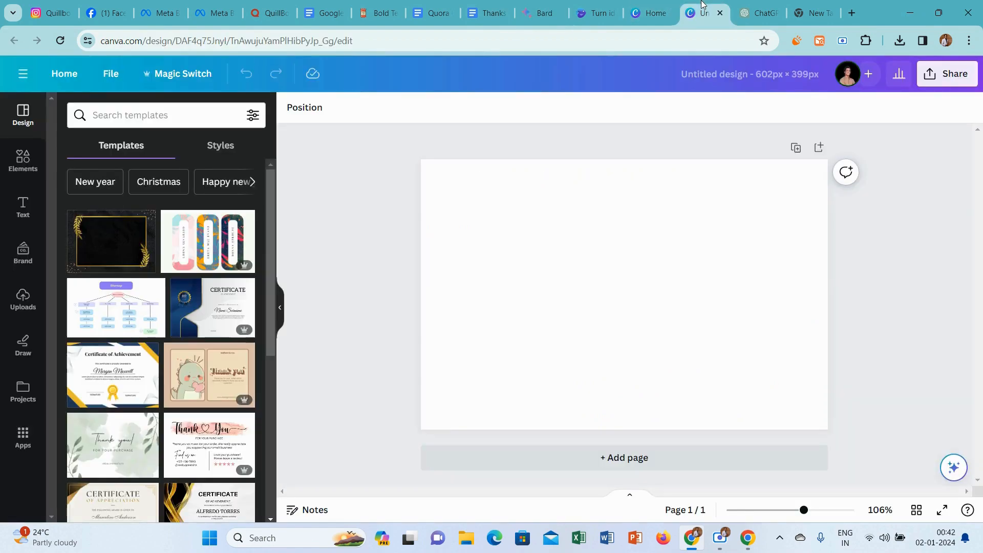
pyautogui.click(14, 205)
pyautogui.click(118, 247)
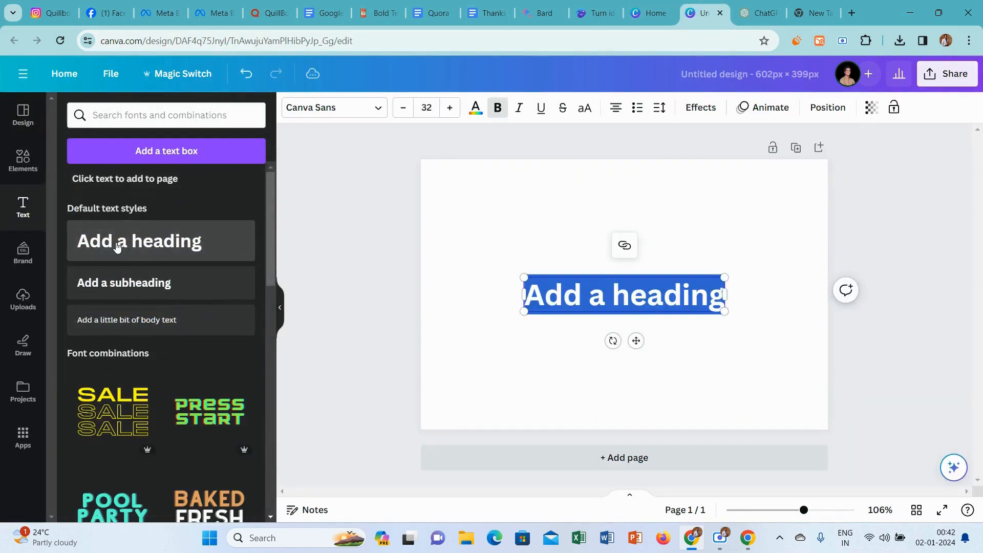
pyautogui.write('fix mistakes')
pyautogui.moveTo(636, 340); pyautogui.dragTo(539, 279)
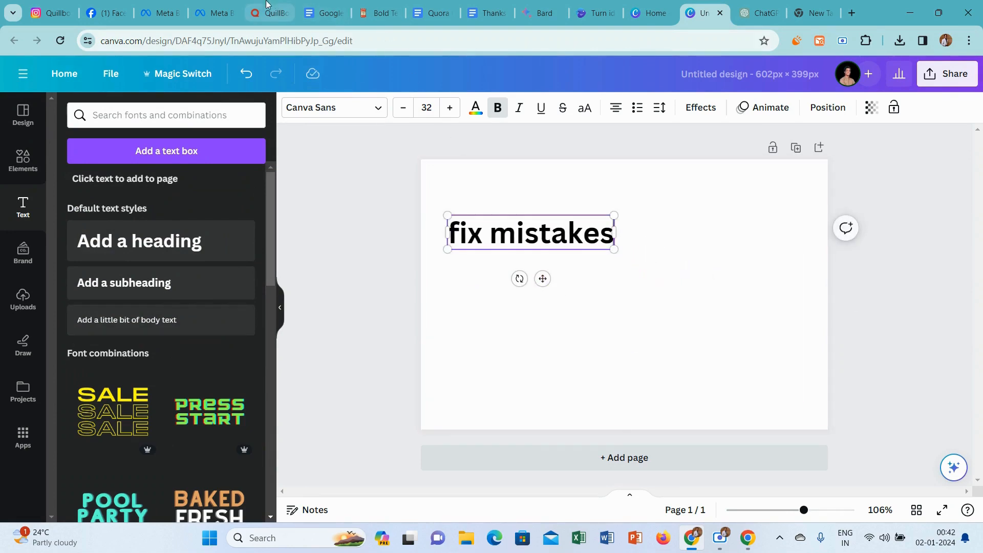
# Copy "easy for others to understand" from the Quora question into a new Canva heading and widen its text box to two lines.
pyautogui.click(261, 6)
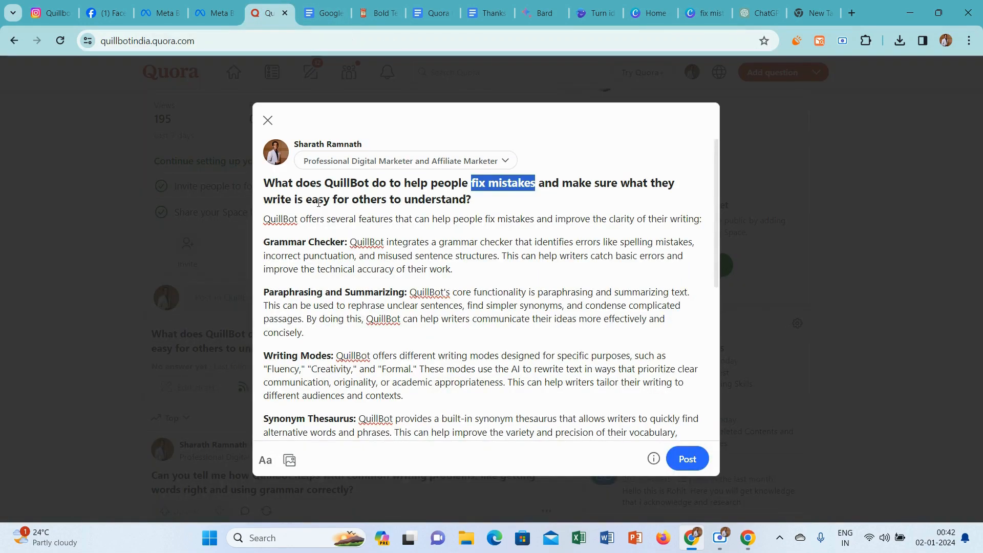
pyautogui.moveTo(307, 201); pyautogui.dragTo(453, 205)
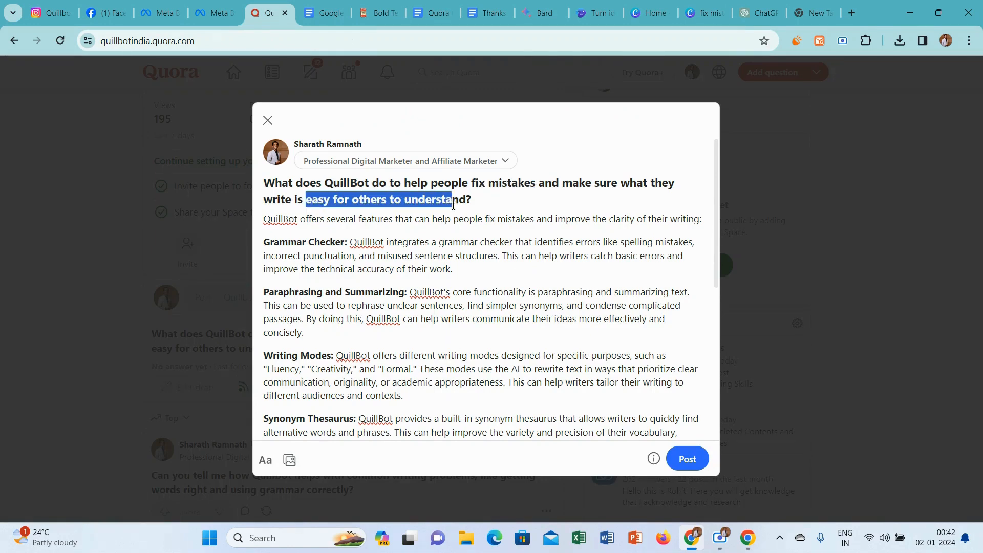
pyautogui.click(594, 203)
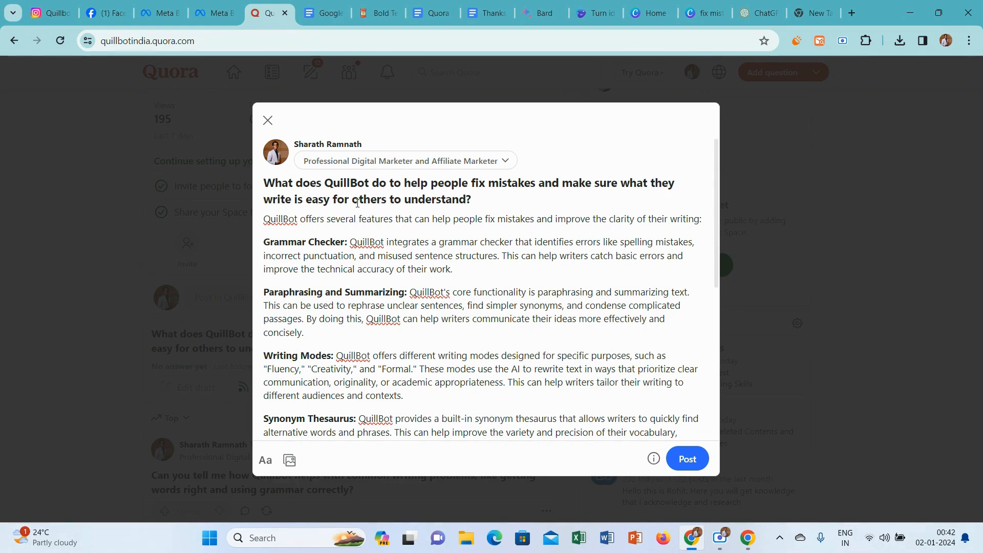
pyautogui.moveTo(306, 200); pyautogui.dragTo(468, 198)
pyautogui.hotkey('ctrl', 'c')
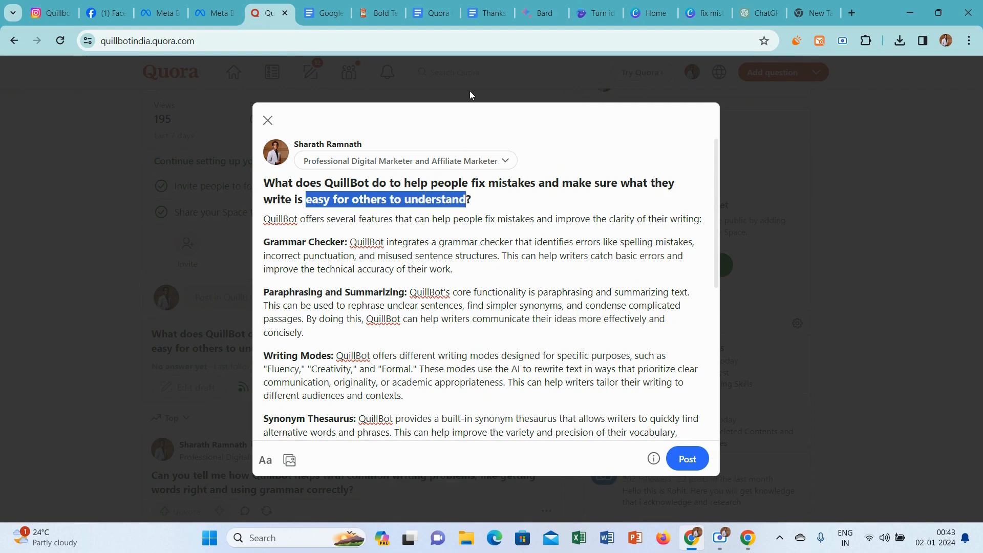
pyautogui.click(705, 13)
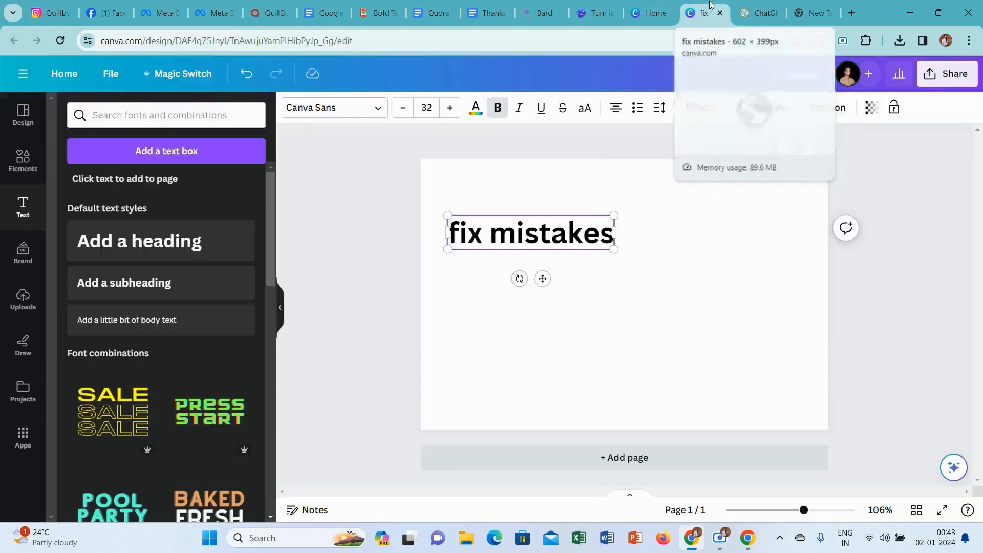
pyautogui.click(112, 250)
pyautogui.hotkey('ctrl', 'v')
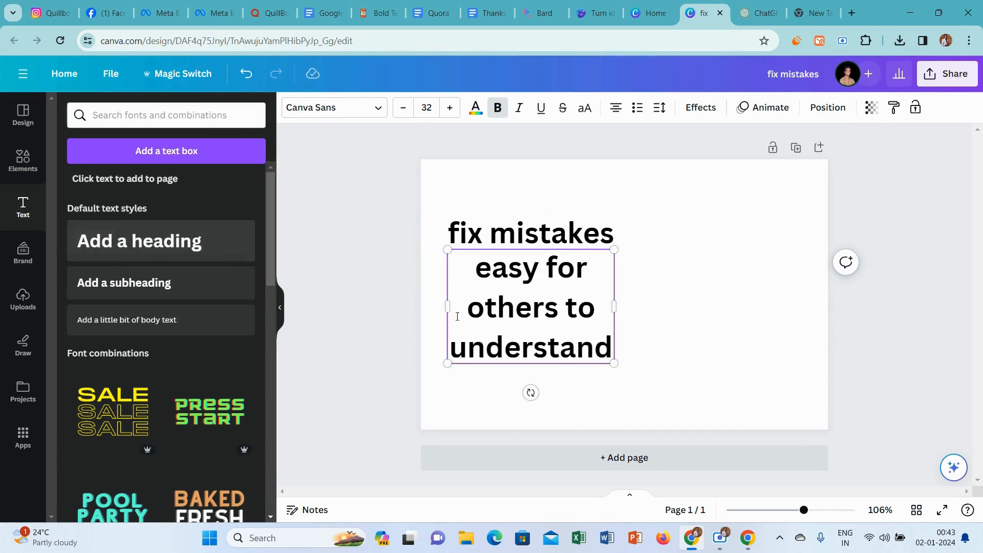
pyautogui.moveTo(619, 306); pyautogui.dragTo(708, 287)
pyautogui.click(329, 198)
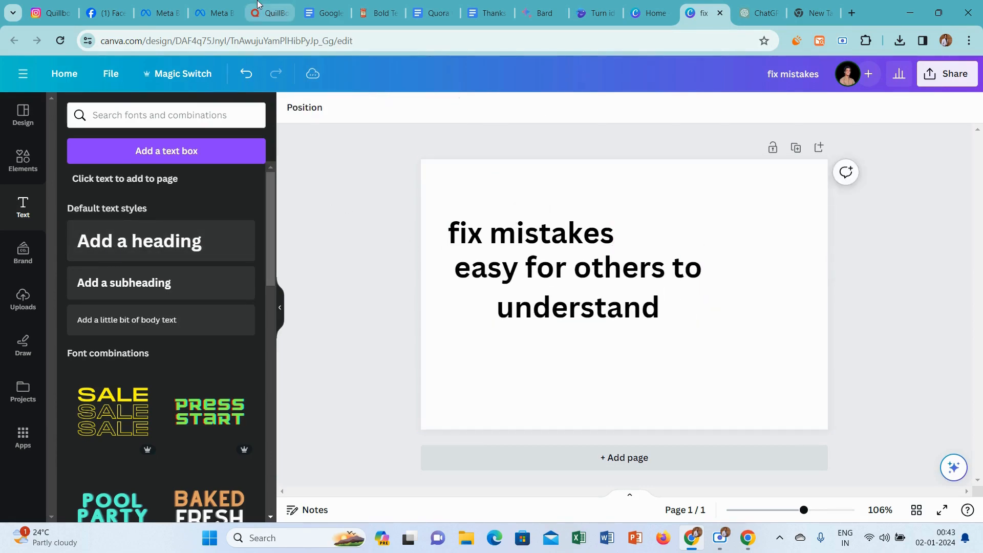
# Copy "QuillBot" from the Quora question into a new Canva heading, shrink it to about size 25, and place it at the design's top.
pyautogui.click(269, 12)
pyautogui.moveTo(324, 183); pyautogui.dragTo(370, 184)
pyautogui.hotkey('ctrl', 'c')
pyautogui.click(373, 183)
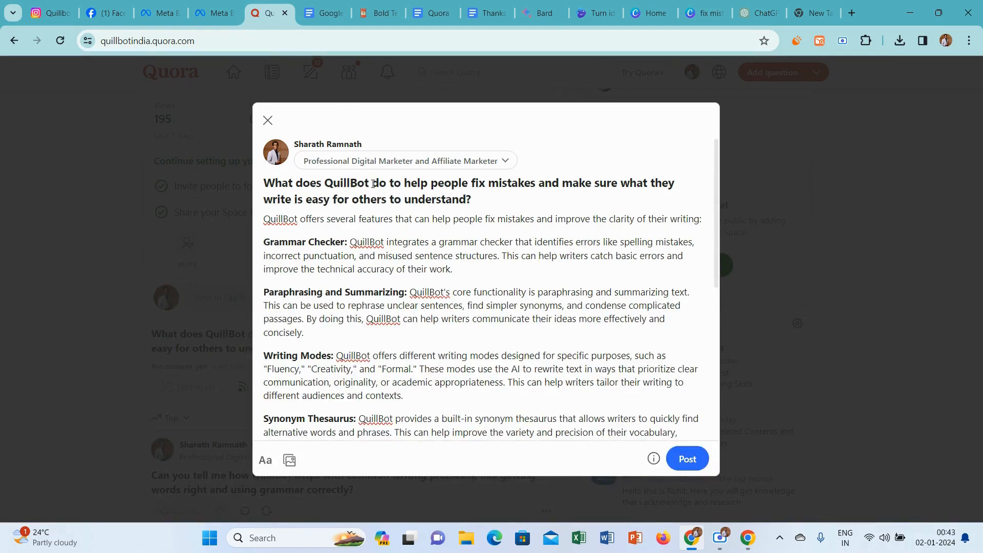
pyautogui.click(700, 5)
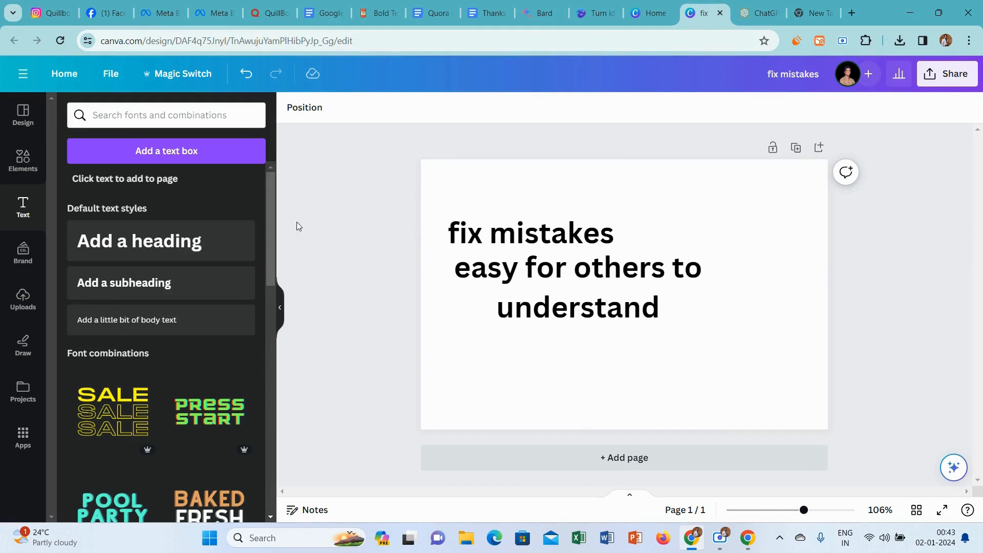
pyautogui.moveTo(604, 292); pyautogui.dragTo(610, 343)
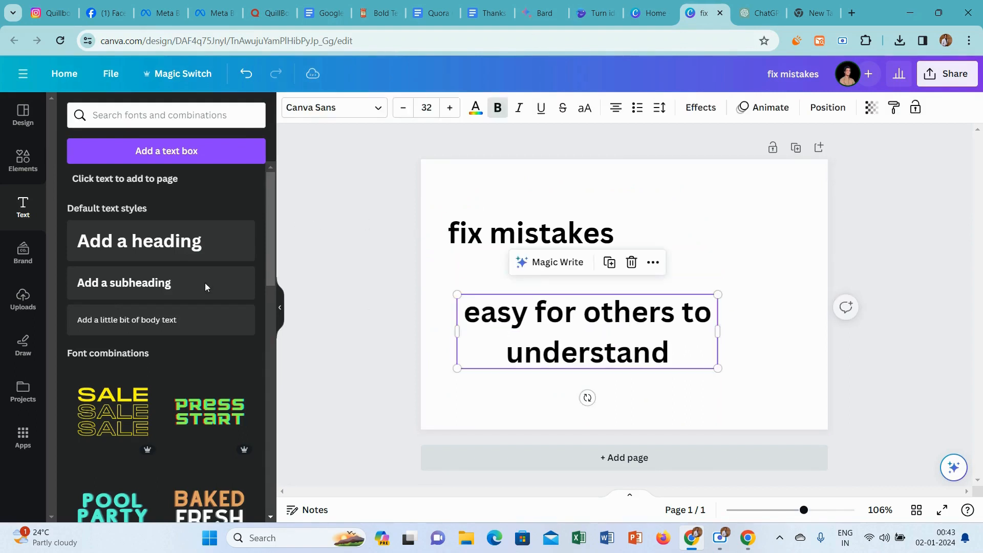
pyautogui.click(141, 250)
pyautogui.hotkey('ctrl', 'v')
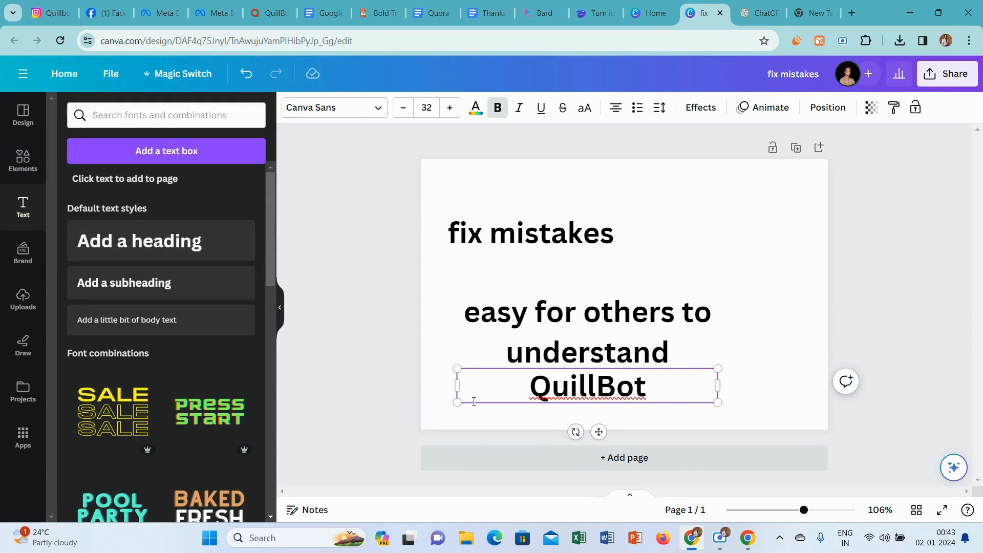
pyautogui.moveTo(457, 403); pyautogui.dragTo(515, 389)
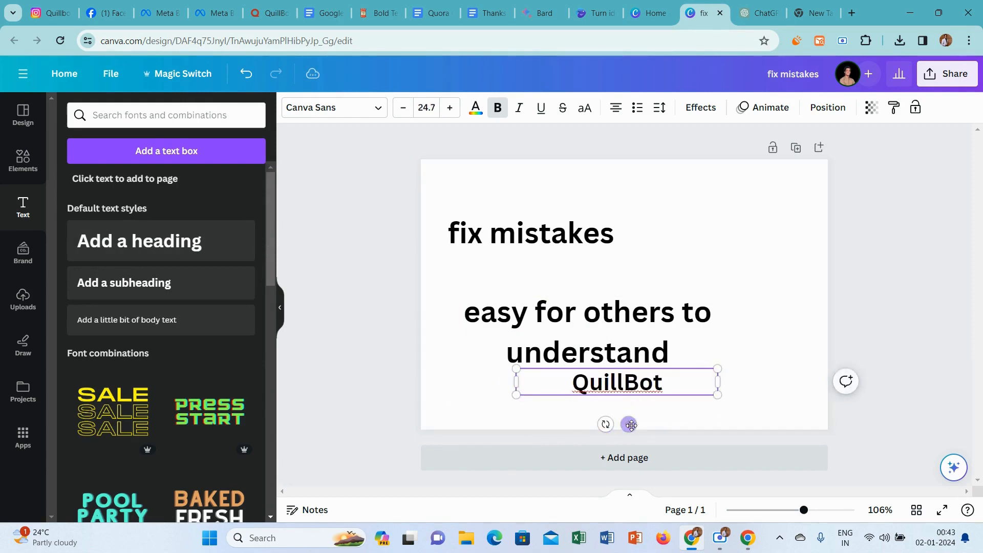
pyautogui.moveTo(628, 422); pyautogui.dragTo(629, 229)
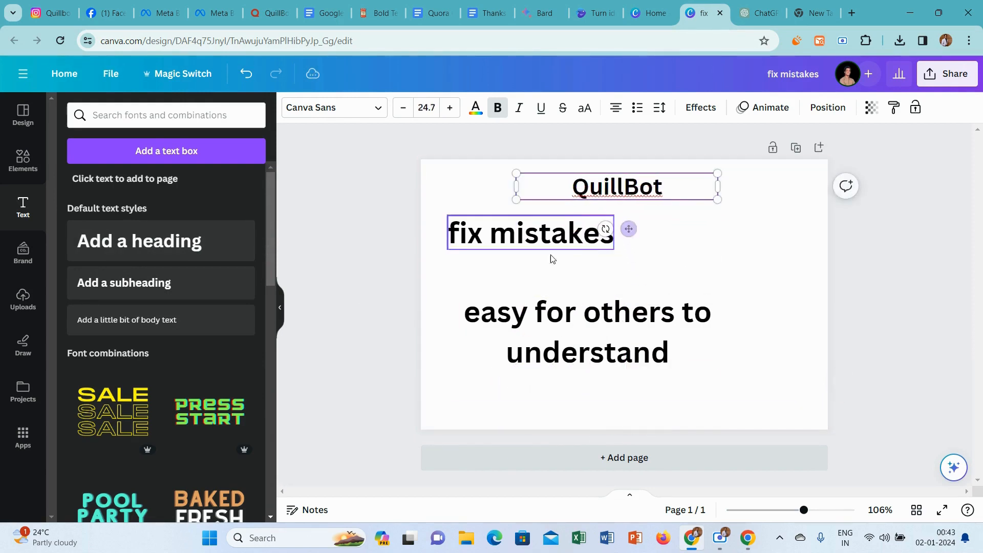
# Shrink "fix mistakes" to about size 23 and "easy for others to understand" to about 19, placing them side by side below the QuillBot title.
pyautogui.click(519, 249)
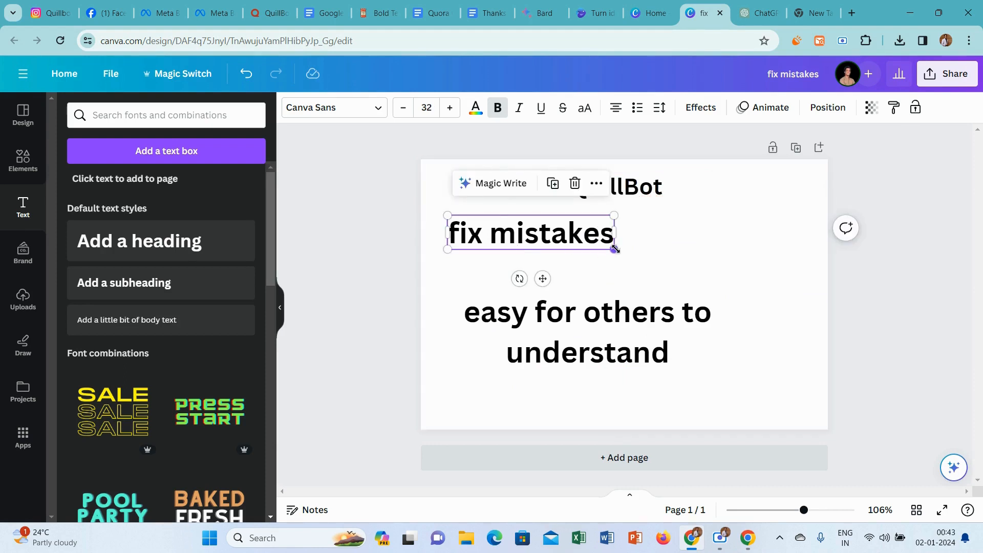
pyautogui.moveTo(614, 248); pyautogui.dragTo(566, 230)
pyautogui.click(673, 340)
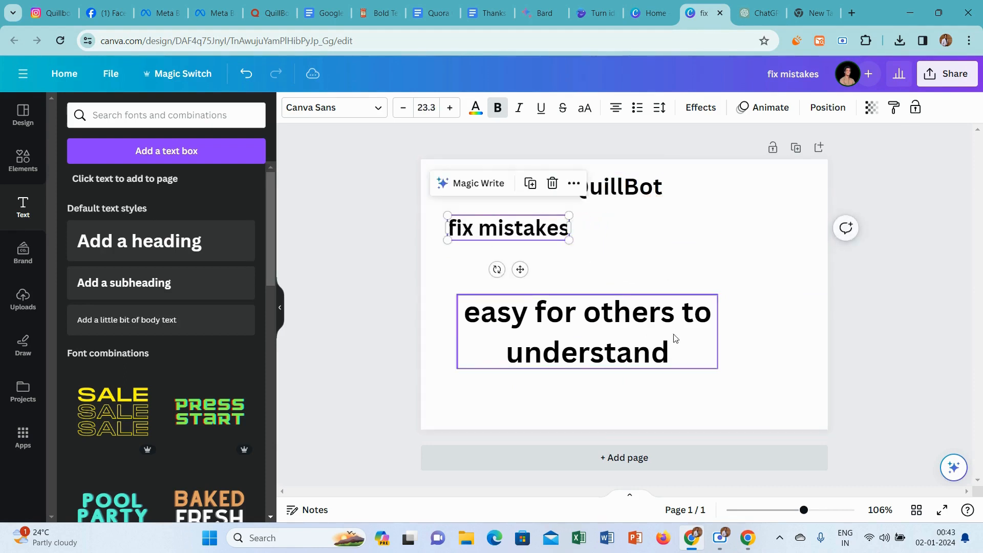
pyautogui.moveTo(456, 368); pyautogui.dragTo(560, 339)
pyautogui.moveTo(635, 303); pyautogui.dragTo(722, 216)
pyautogui.click(519, 224)
pyautogui.moveTo(518, 223); pyautogui.dragTo(518, 230)
pyautogui.click(694, 238)
pyautogui.moveTo(694, 238); pyautogui.dragTo(693, 236)
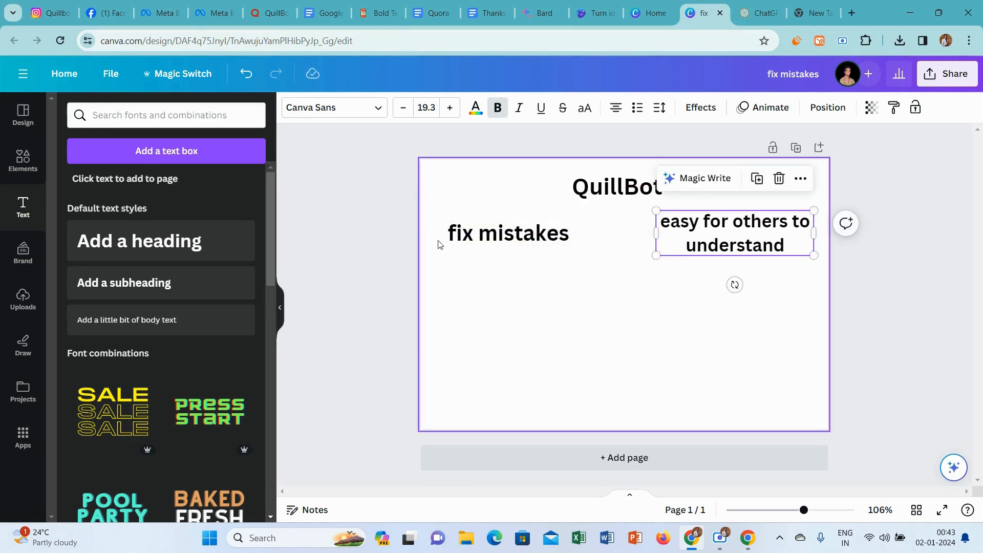
pyautogui.click(361, 233)
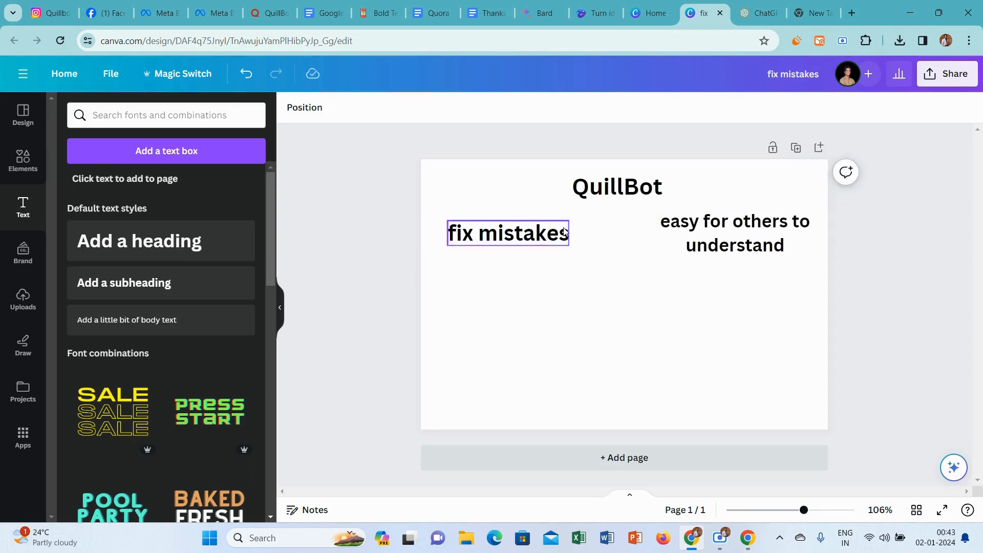
# Search graphics for "fix mistakes", insert the worried man at a laptop with error bubbles, and fit it small beneath the "fix mistakes" text.
pyautogui.click(541, 238)
pyautogui.hotkey('ctrl', 'a')
pyautogui.hotkey('ctrl', 'c')
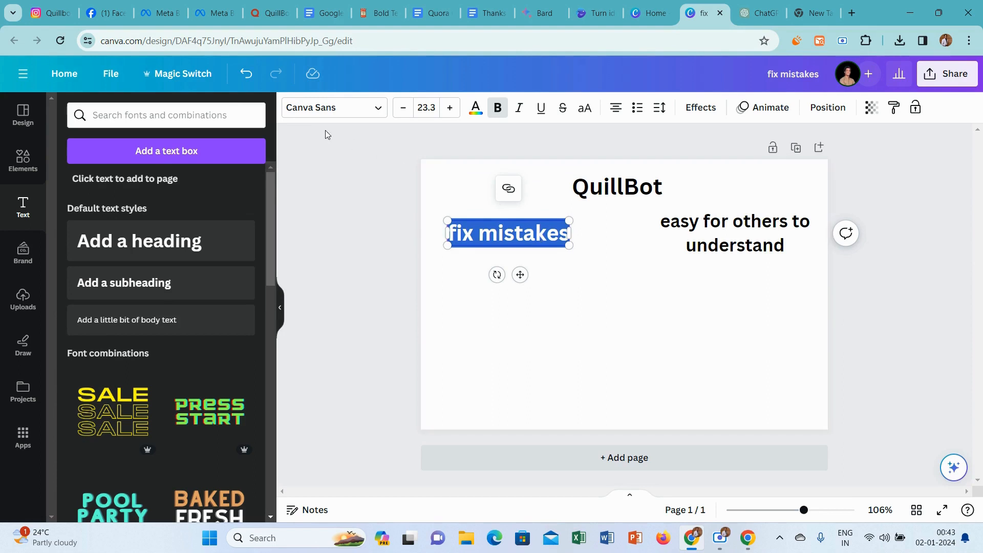
pyautogui.click(18, 162)
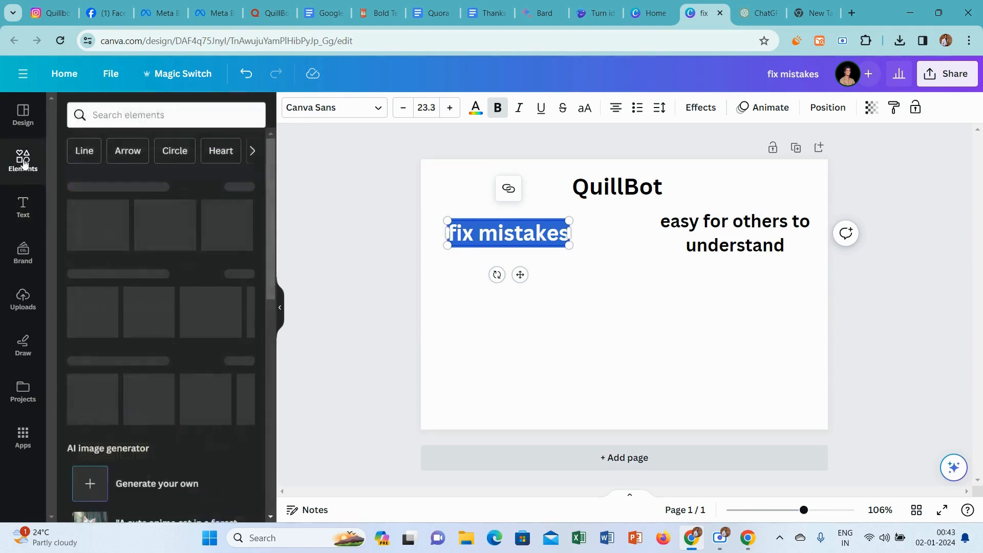
pyautogui.click(185, 113)
pyautogui.hotkey('ctrl', 'v')
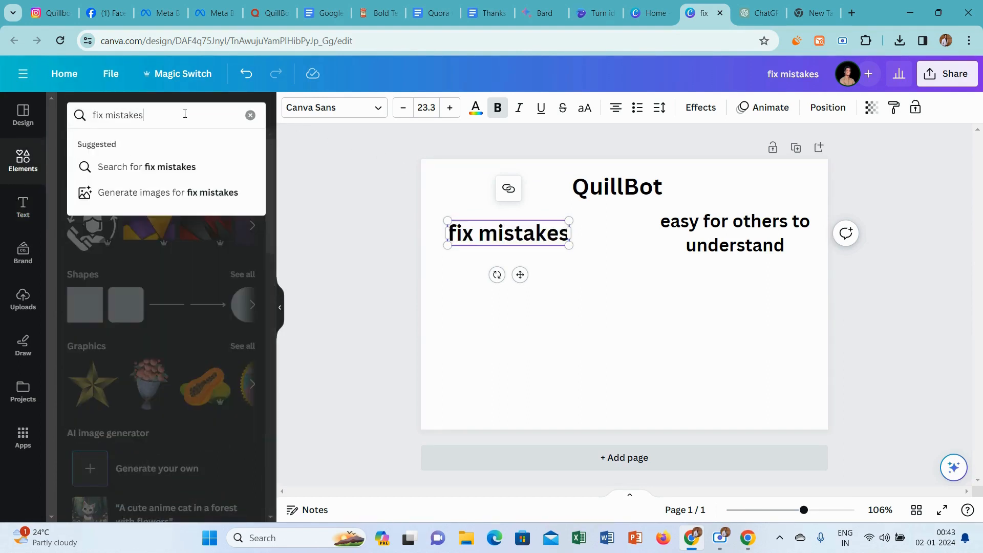
pyautogui.press('Return')
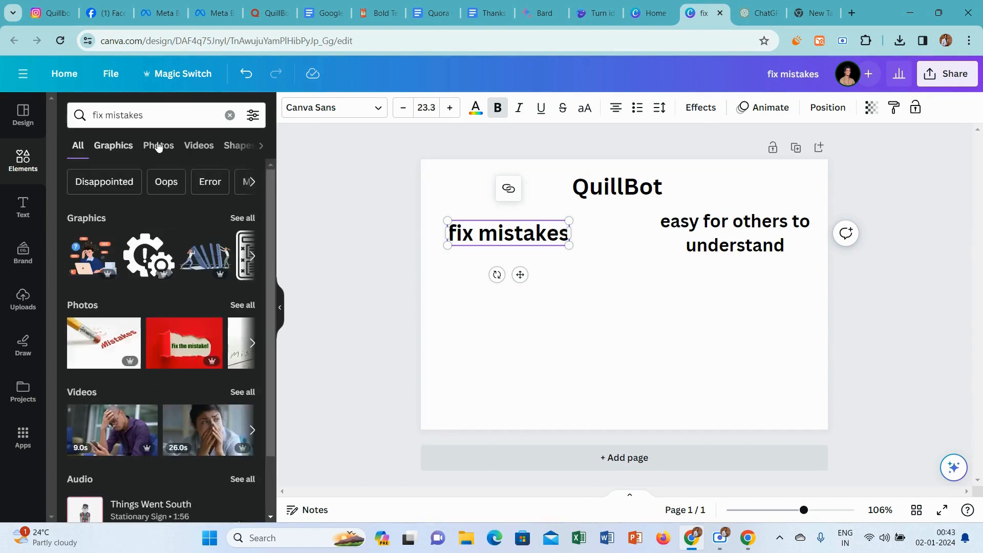
pyautogui.click(129, 145)
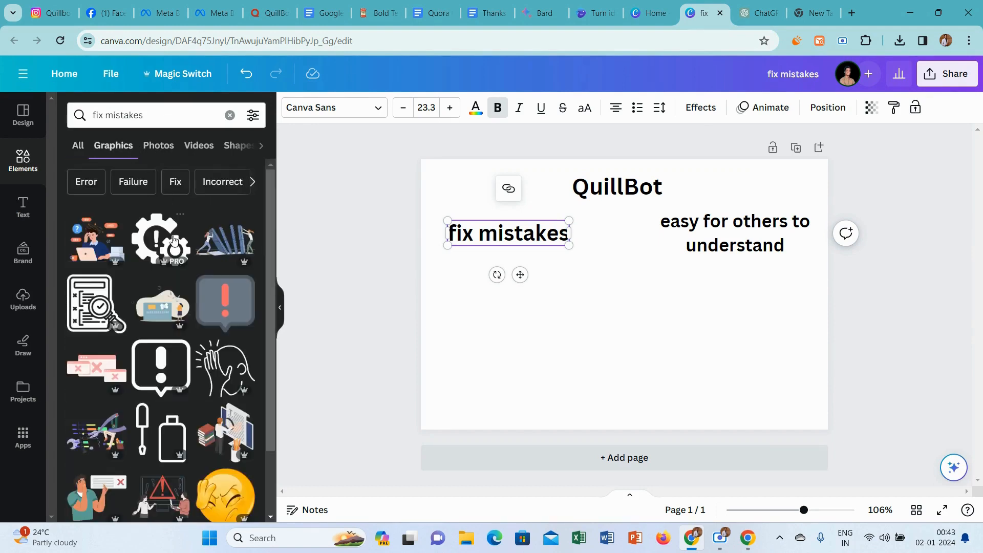
pyautogui.click(80, 240)
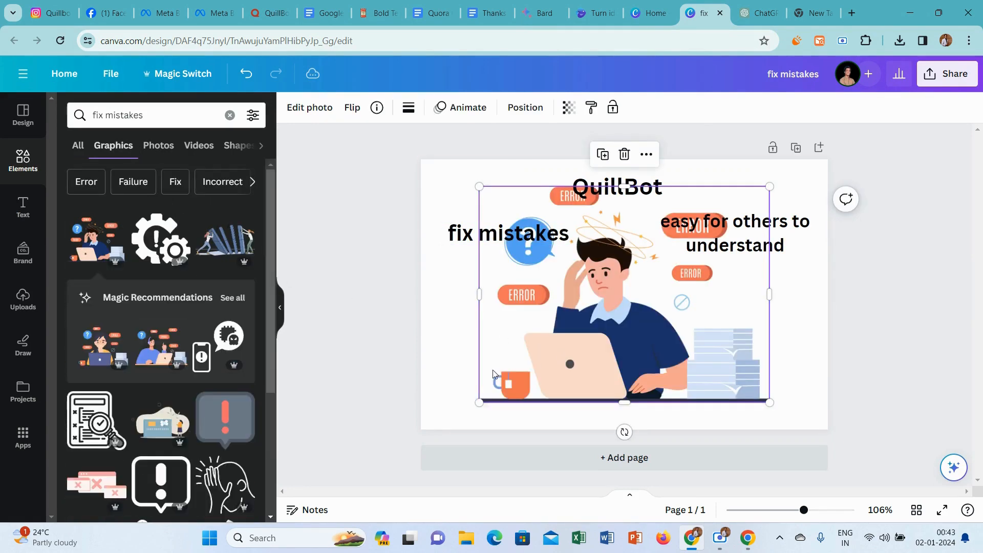
pyautogui.moveTo(480, 402); pyautogui.dragTo(635, 332)
pyautogui.moveTo(659, 278); pyautogui.dragTo(484, 358)
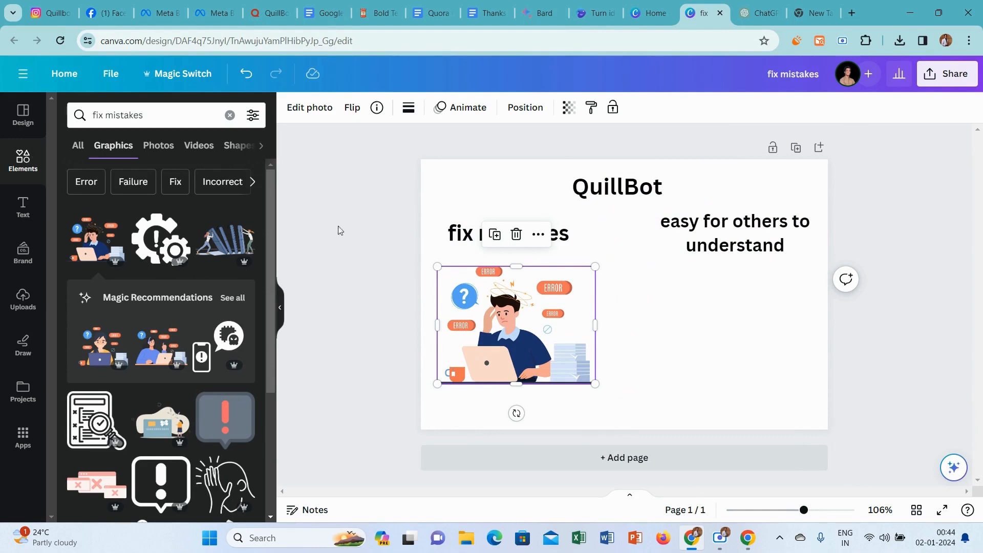
# Copy the "easy for others to understand" heading text and search graphics for that phrase.
pyautogui.click(709, 251)
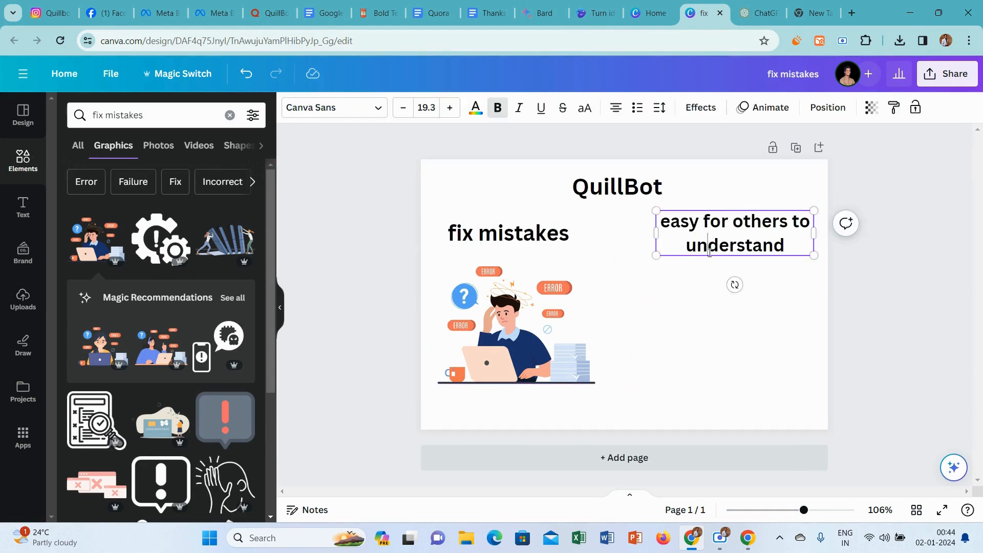
pyautogui.doubleClick(709, 252)
pyautogui.hotkey('ctrl', 'c')
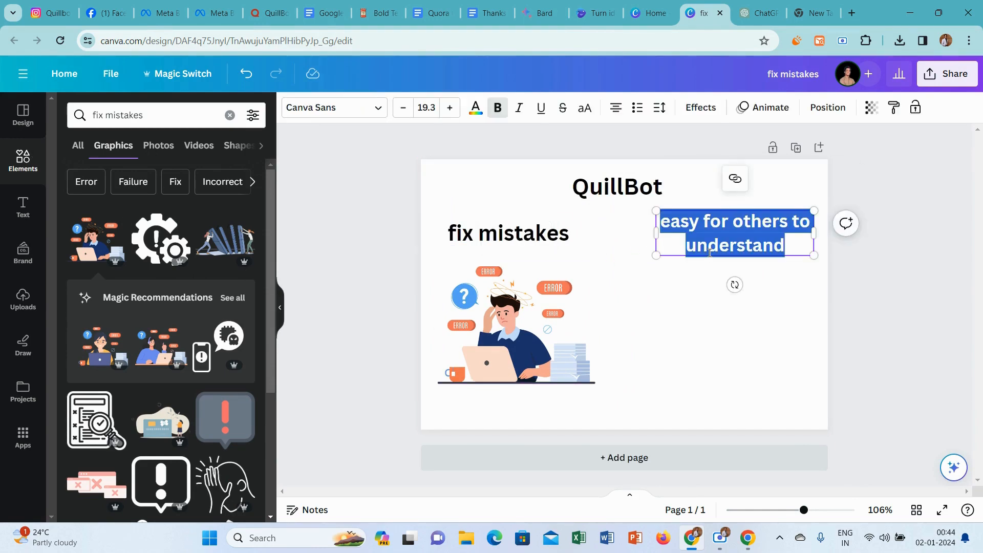
pyautogui.click(131, 123)
pyautogui.tripleClick(131, 124)
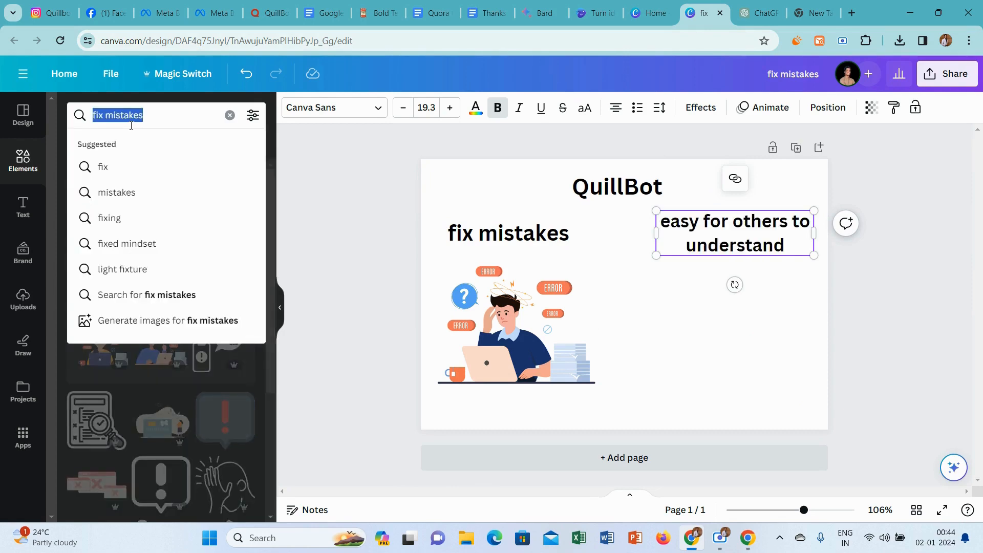
pyautogui.hotkey('ctrl', 'v')
pyautogui.press('Return')
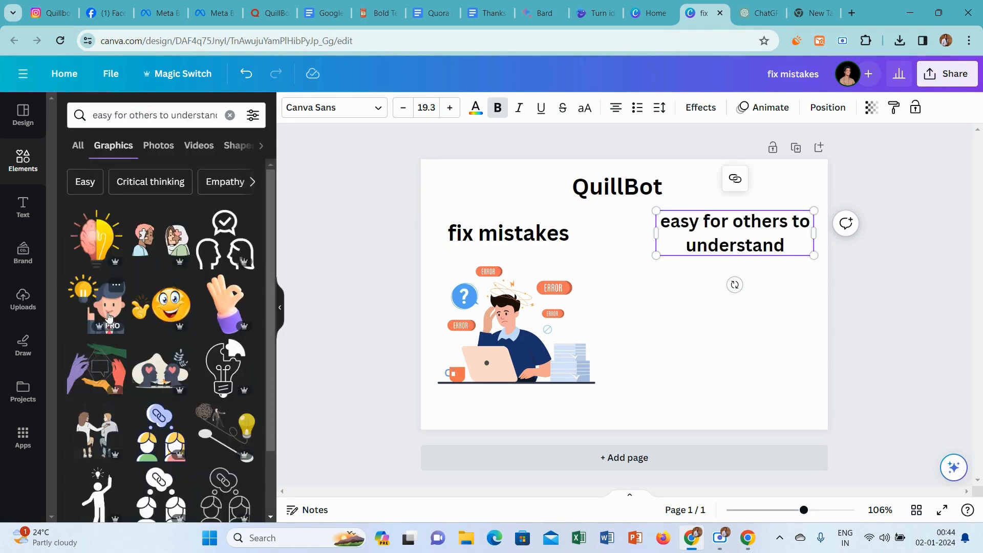
# Insert the graphic of two children at an orange table, place it beneath "easy for others to understand", and nudge that heading slightly left.
pyautogui.moveTo(269, 231); pyautogui.dragTo(266, 321)
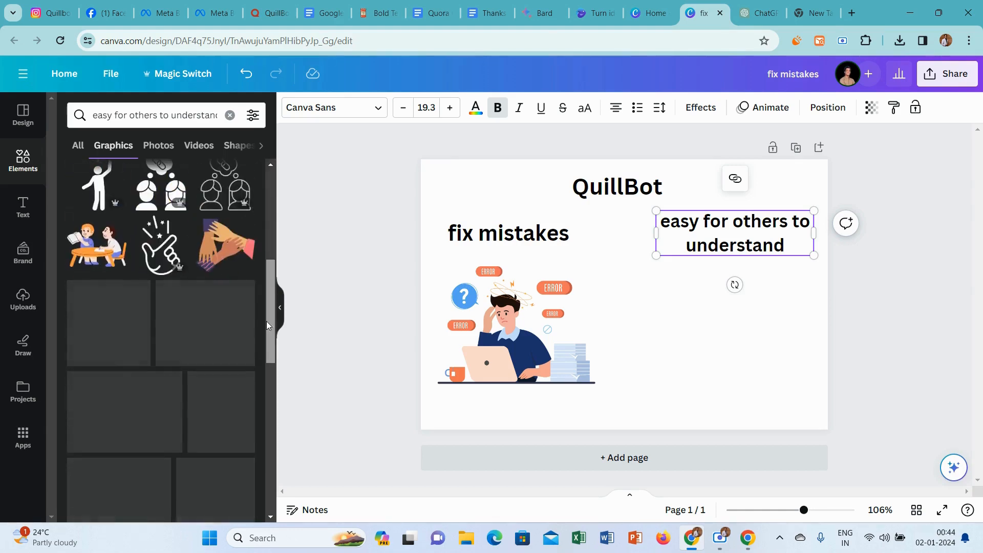
pyautogui.click(101, 249)
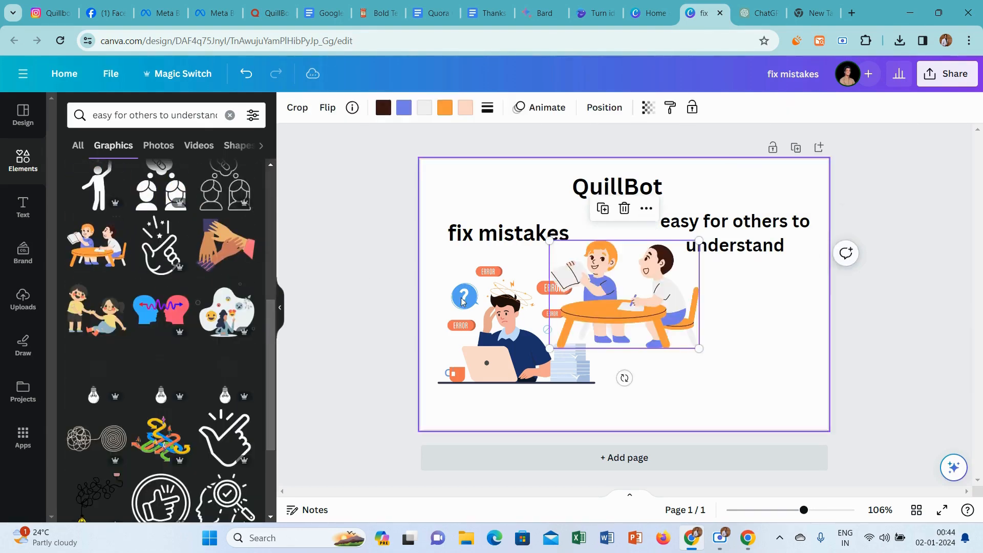
pyautogui.moveTo(640, 316); pyautogui.dragTo(748, 345)
pyautogui.click(670, 223)
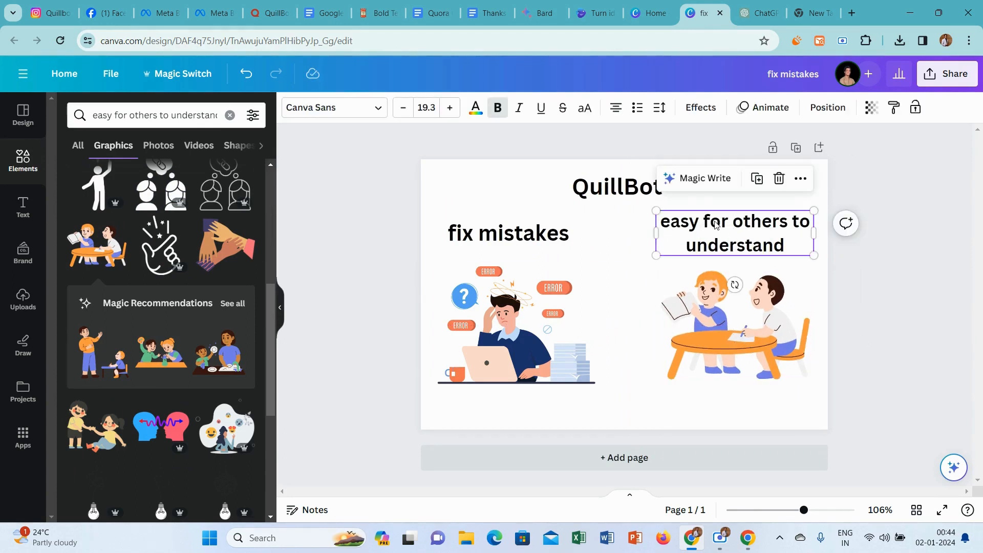
pyautogui.moveTo(717, 224); pyautogui.dragTo(713, 223)
pyautogui.click(858, 297)
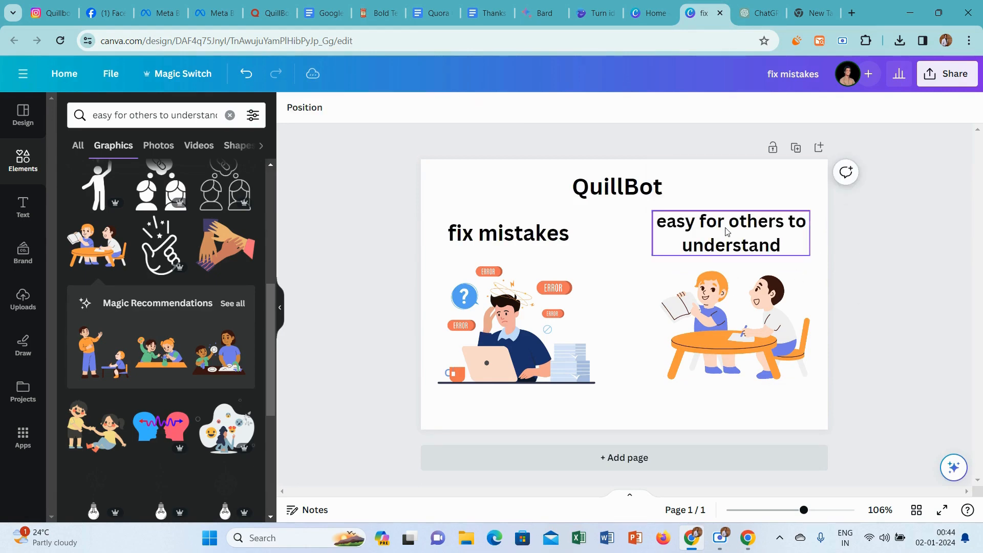
# Search elements for "background" and limit the results to photos.
pyautogui.click(142, 116)
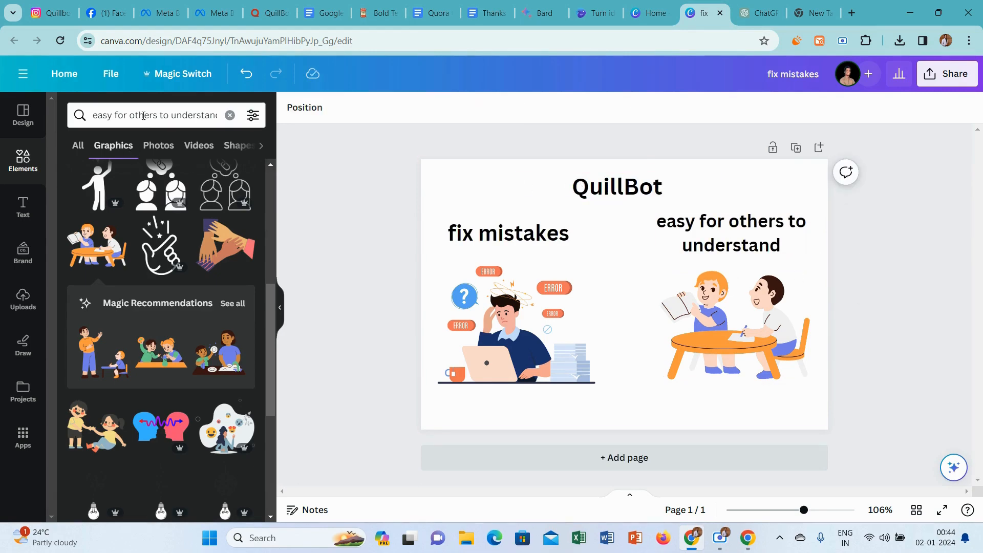
pyautogui.write('back')
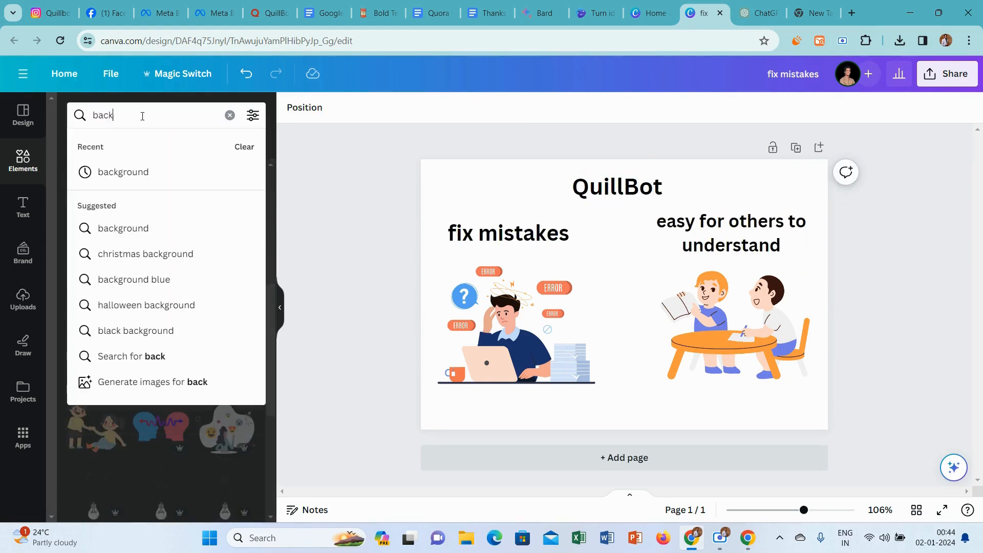
pyautogui.write('ground')
pyautogui.press('Return')
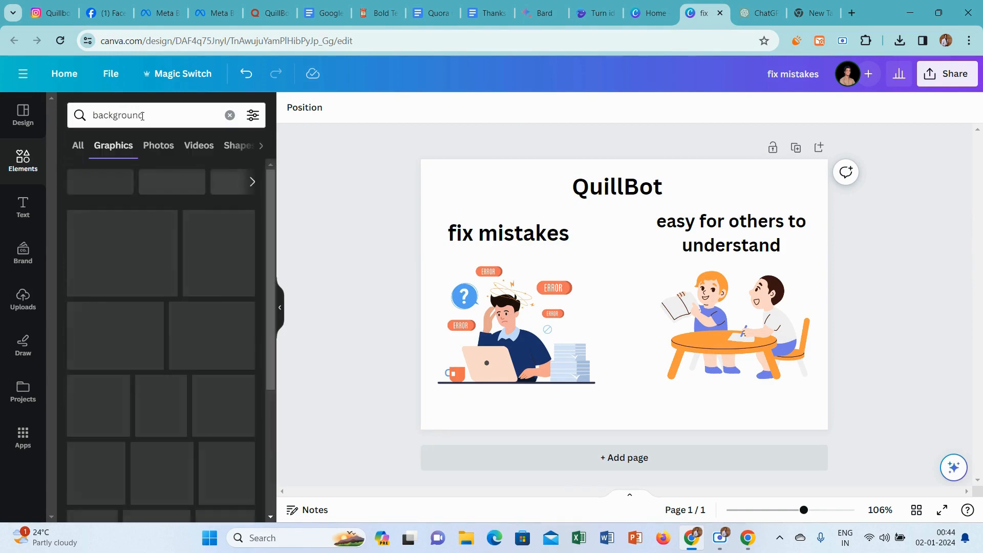
pyautogui.click(154, 145)
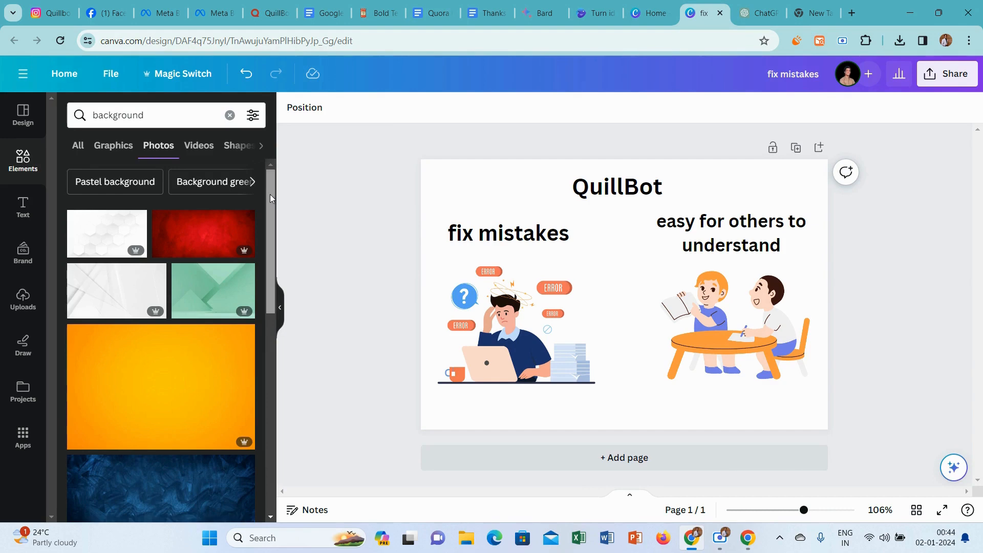
# Insert the coral-red sunburst photo as the full page background and nudge the children graphic slightly down and right.
pyautogui.moveTo(270, 198); pyautogui.dragTo(252, 457)
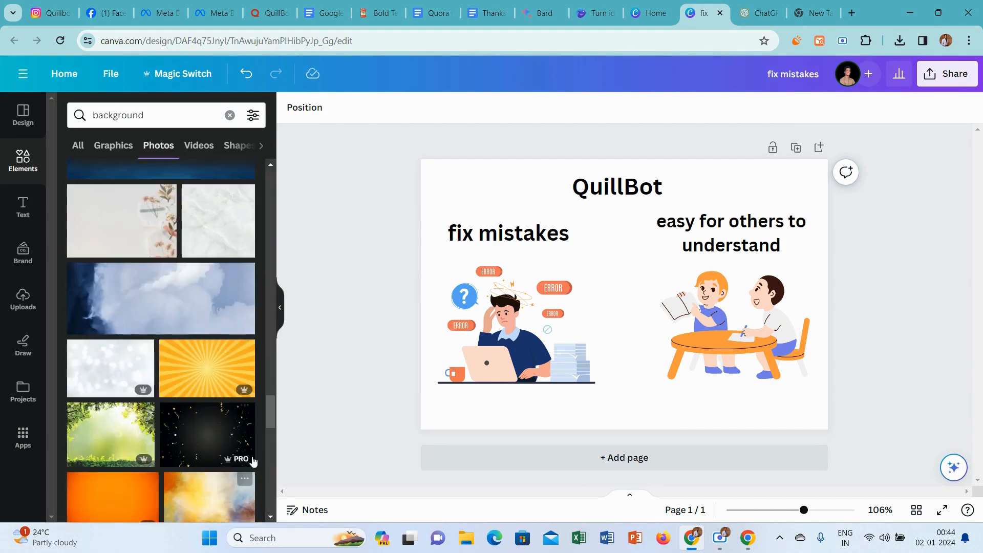
pyautogui.moveTo(272, 419); pyautogui.dragTo(267, 491)
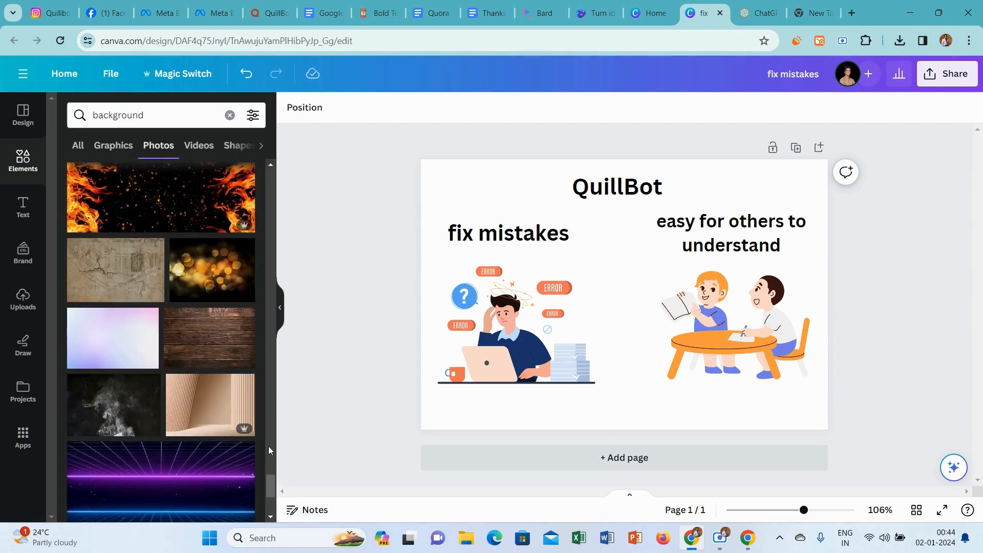
pyautogui.moveTo(272, 490); pyautogui.dragTo(268, 530)
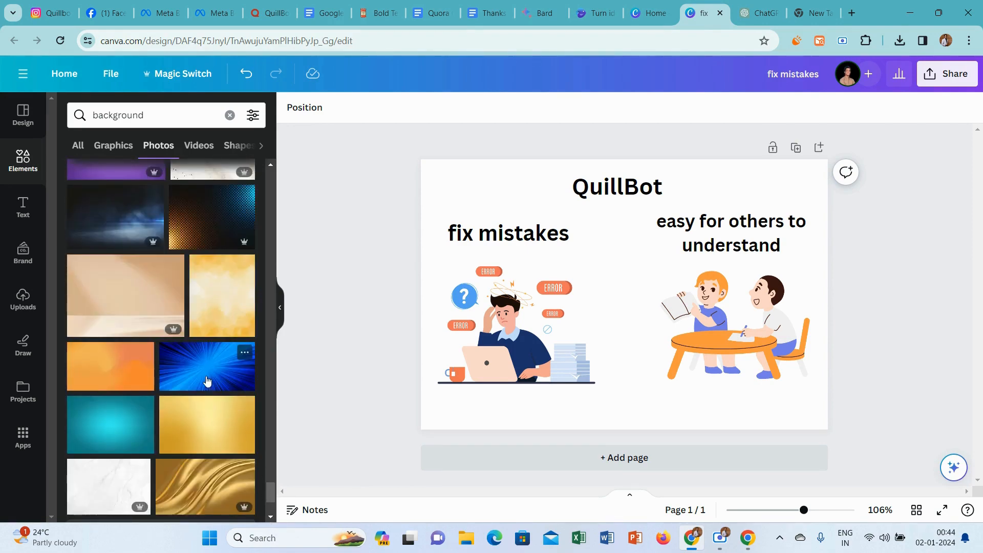
pyautogui.moveTo(272, 490); pyautogui.dragTo(272, 512)
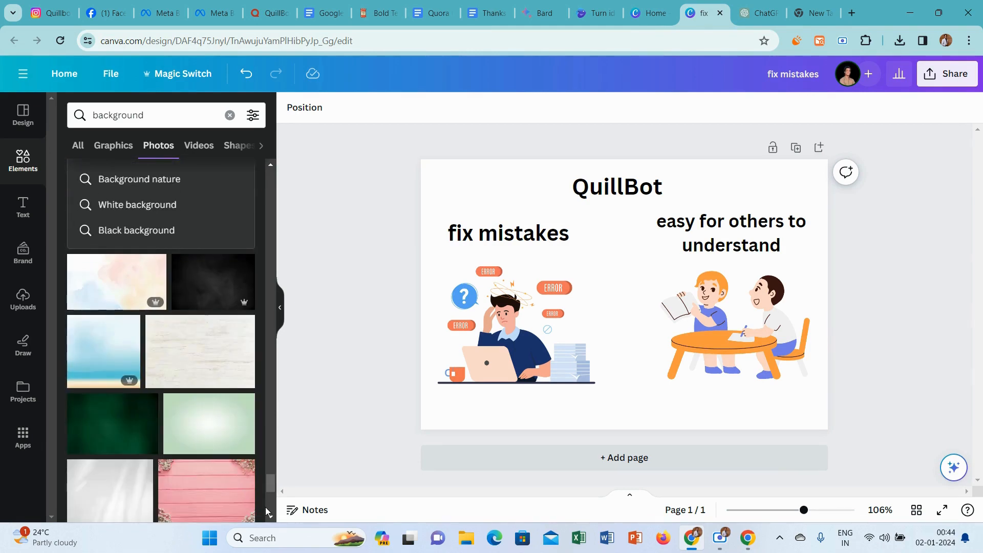
pyautogui.moveTo(272, 492); pyautogui.dragTo(272, 511)
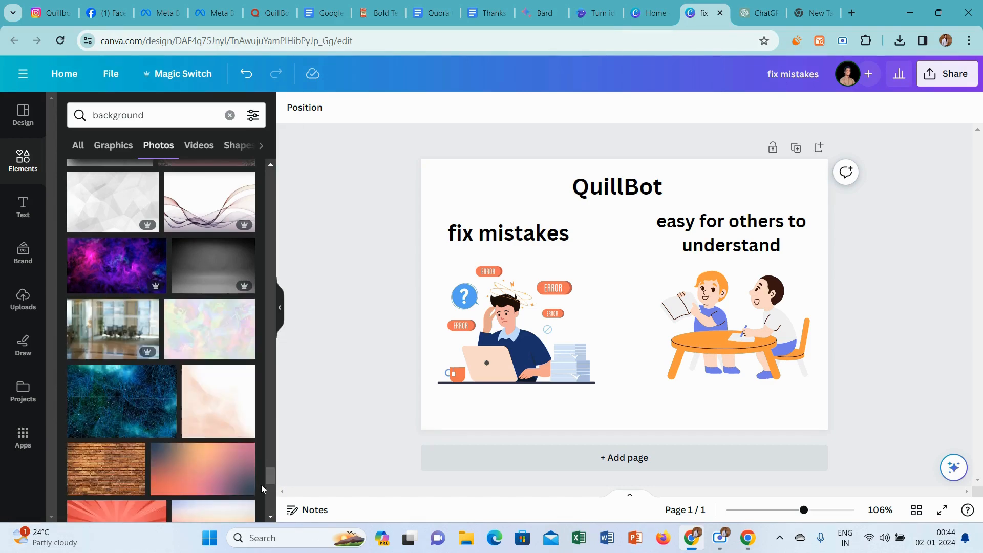
pyautogui.scroll(-4, 268, 478)
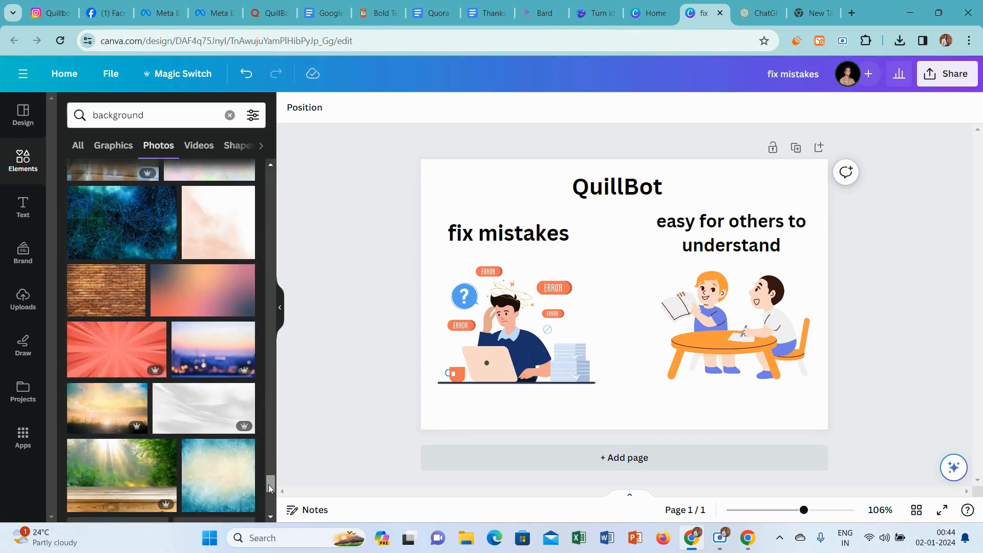
pyautogui.click(91, 347)
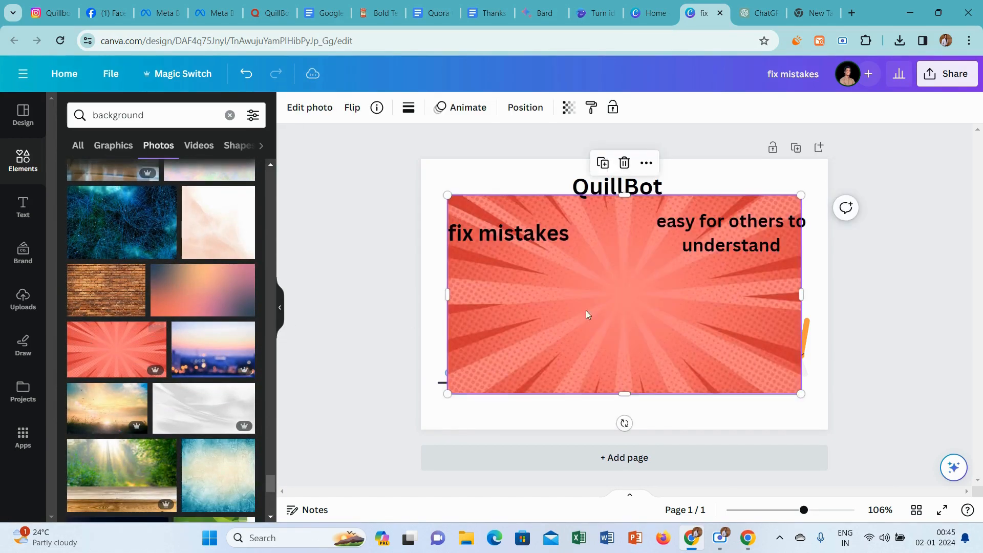
pyautogui.rightClick(612, 308)
pyautogui.click(704, 475)
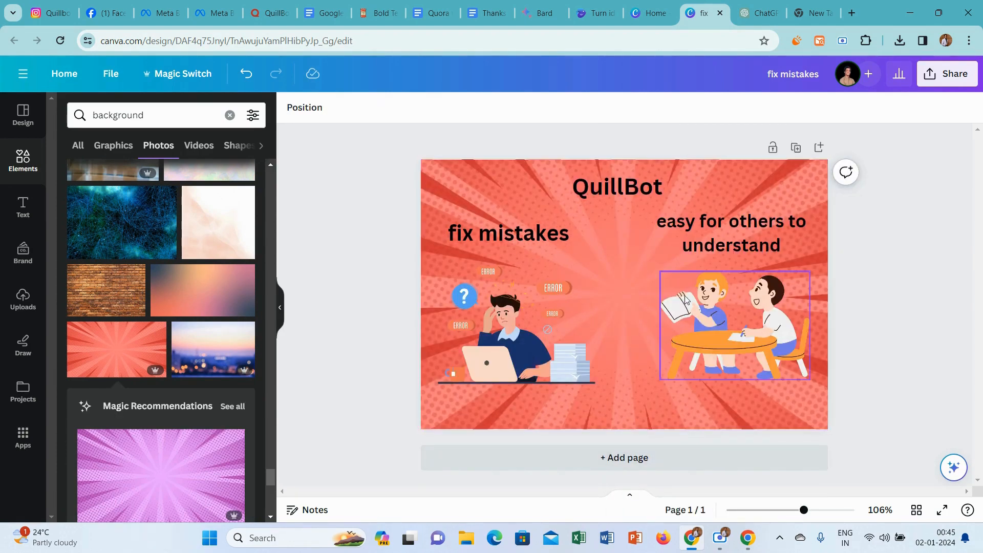
pyautogui.moveTo(721, 328); pyautogui.dragTo(727, 334)
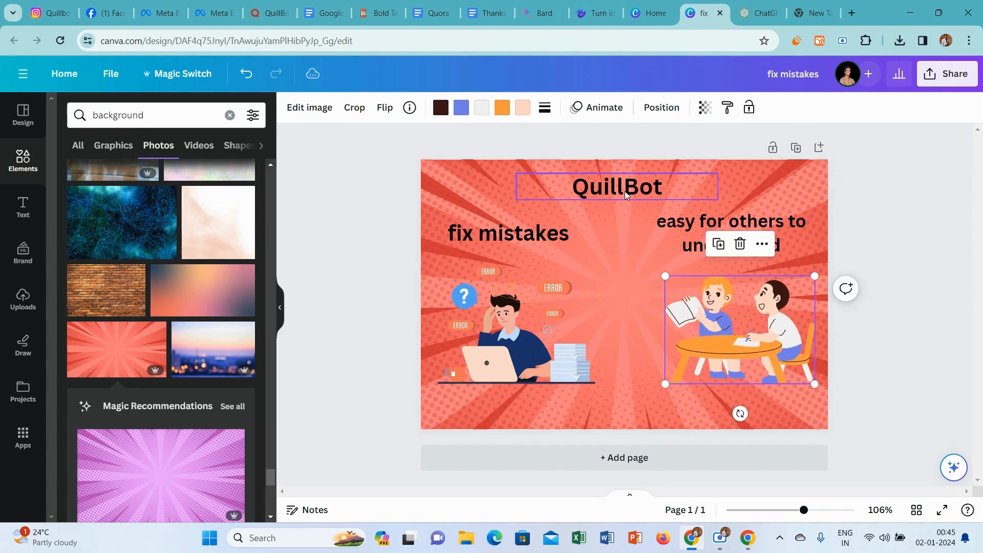
# Change the QuillBot title's text color to white and apply the change to all black text in the design.
pyautogui.click(624, 191)
pyautogui.click(476, 108)
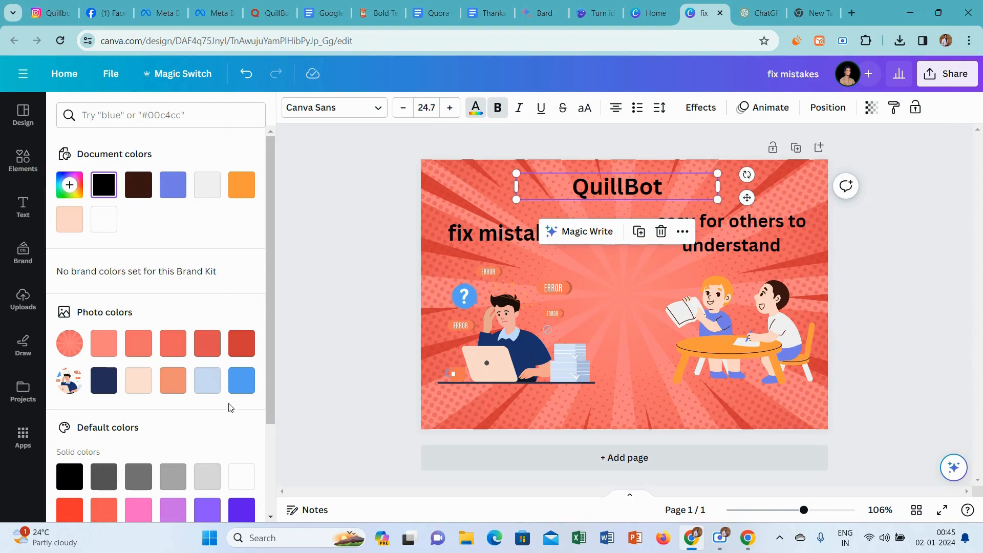
pyautogui.click(241, 473)
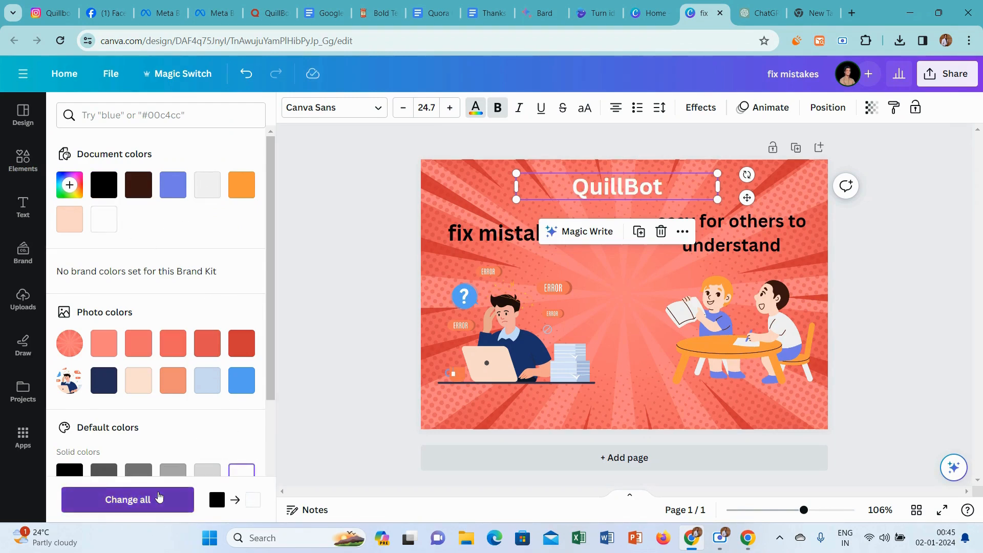
pyautogui.click(159, 498)
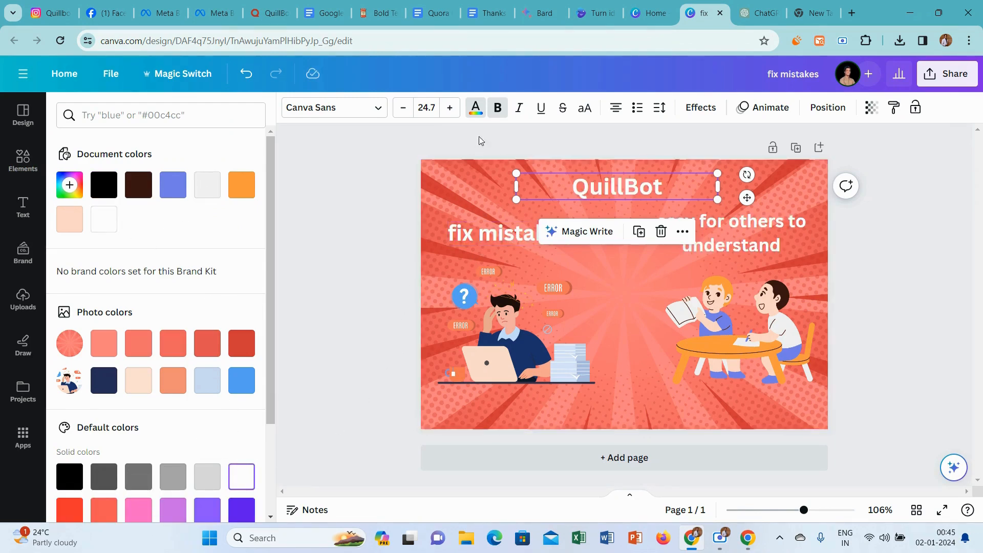
# Apply an Outline effect to the QuillBot title in black with a thickness of 200.
pyautogui.click(697, 109)
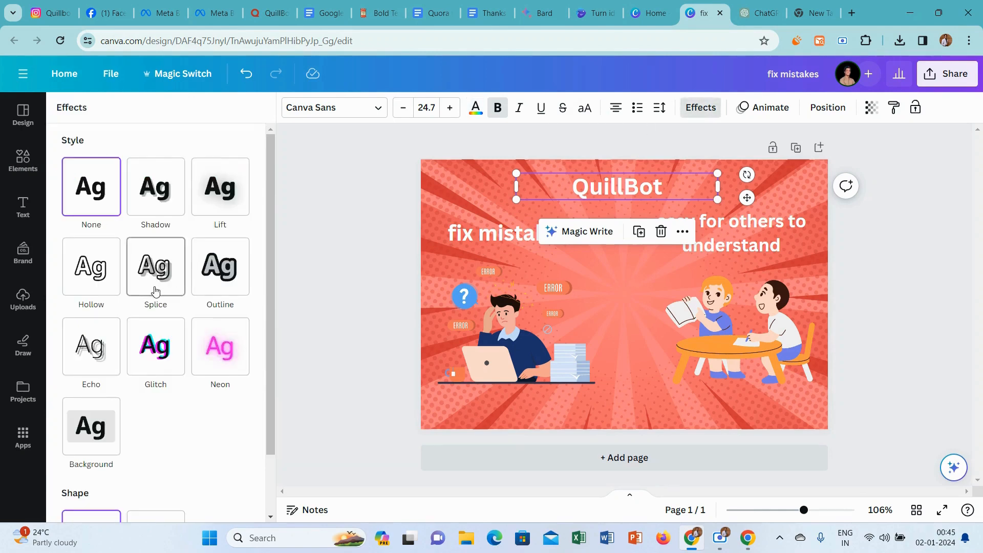
pyautogui.click(228, 284)
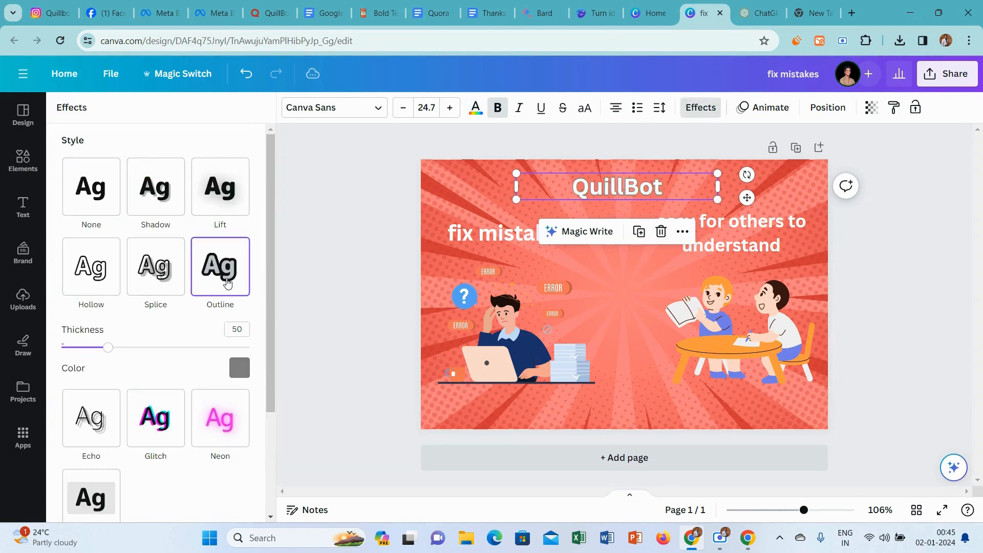
pyautogui.click(239, 368)
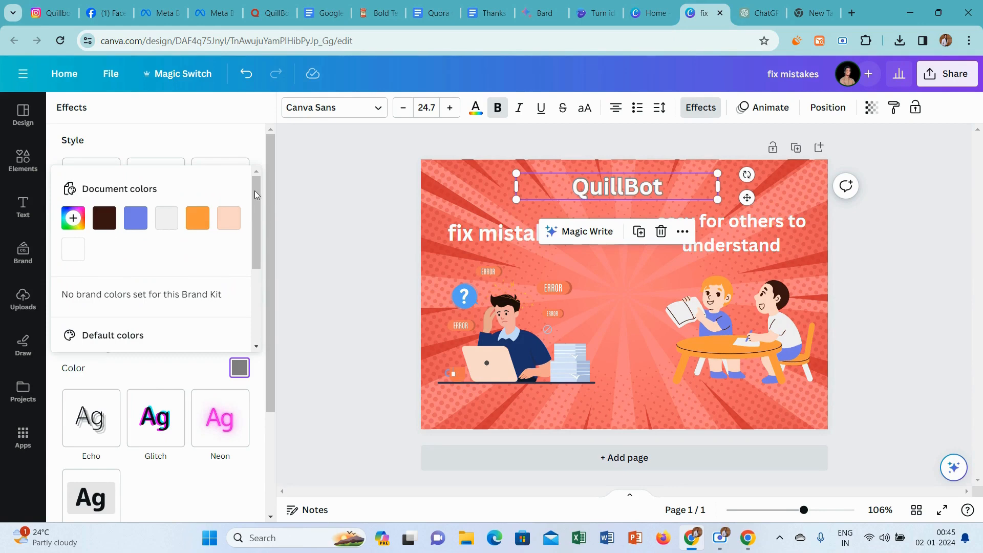
pyautogui.scroll(-3, 252, 202)
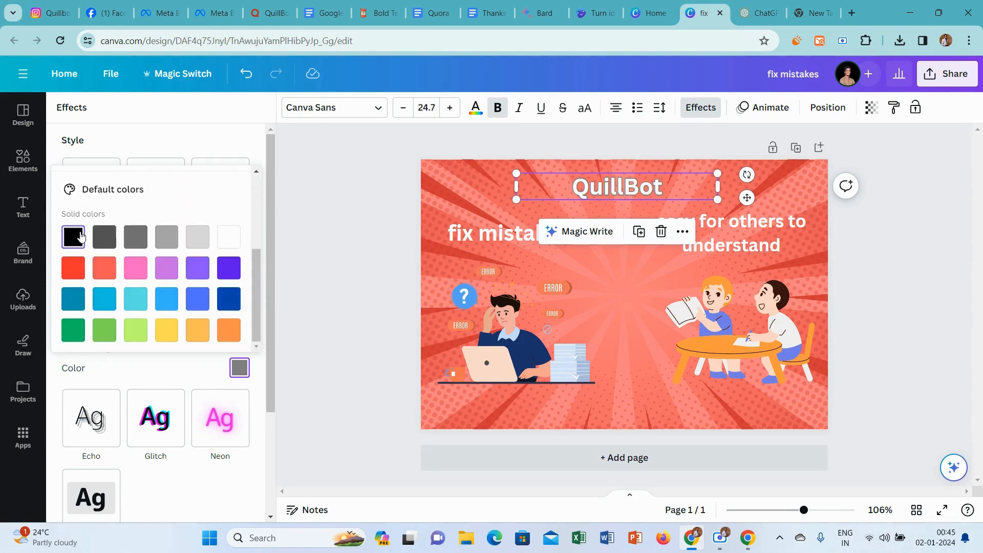
pyautogui.click(76, 237)
pyautogui.click(131, 372)
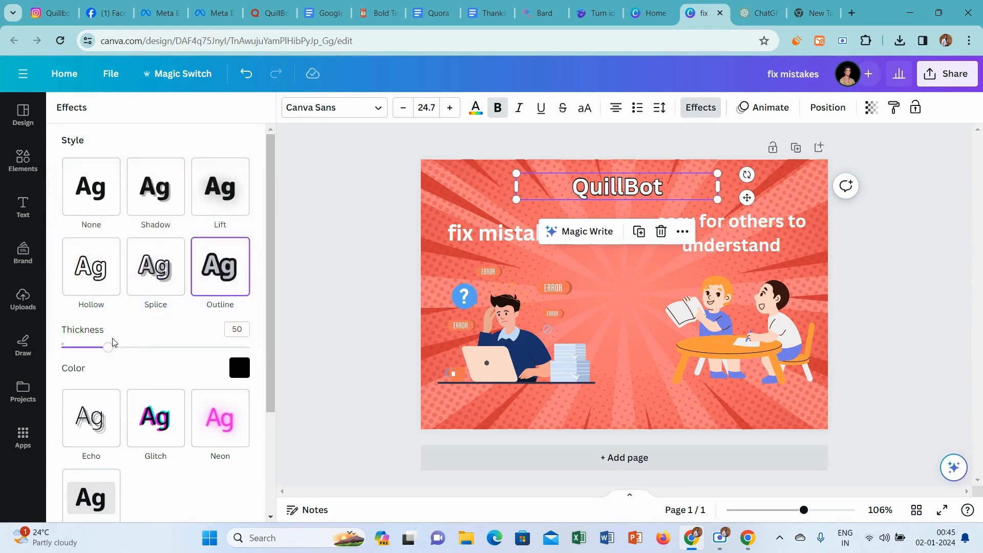
pyautogui.moveTo(107, 348); pyautogui.dragTo(319, 355)
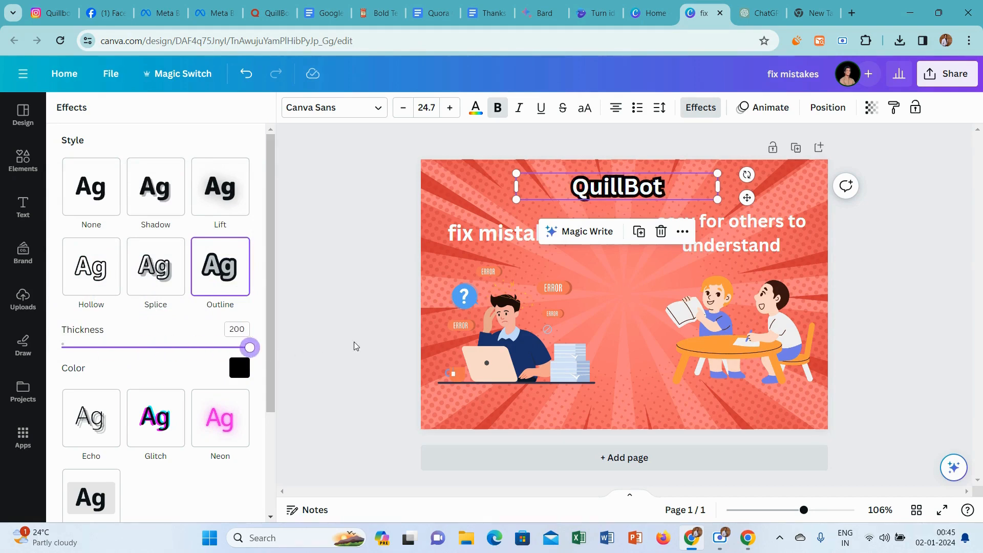
pyautogui.press('Escape')
# Apply an Outline effect to the "fix mistakes" caption in black with a thickness of 200.
pyautogui.click(510, 237)
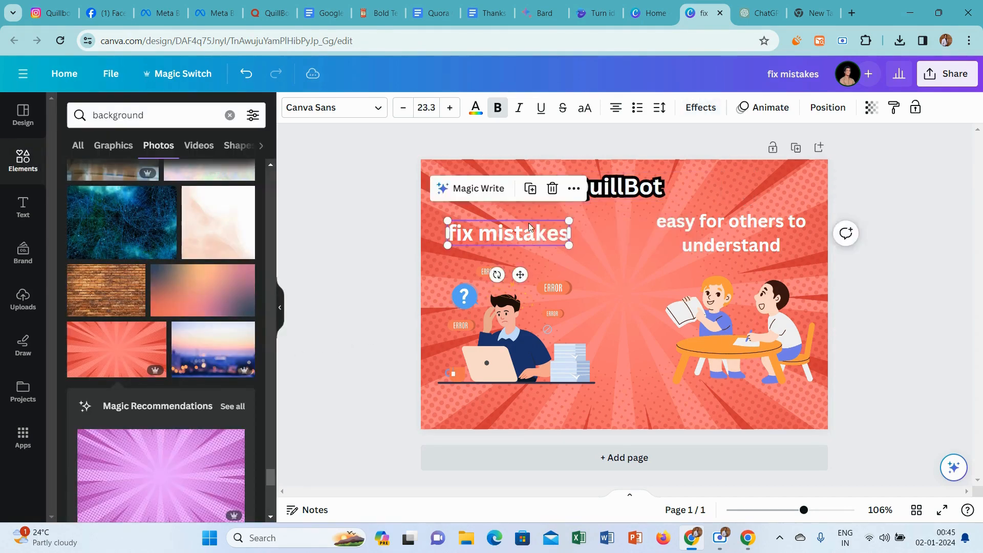
pyautogui.click(701, 107)
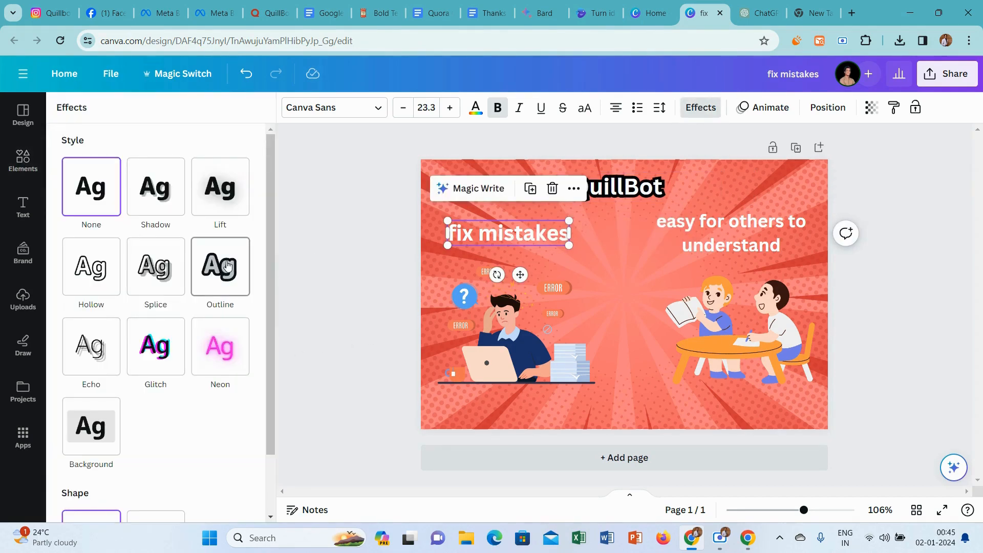
pyautogui.click(238, 306)
pyautogui.click(239, 369)
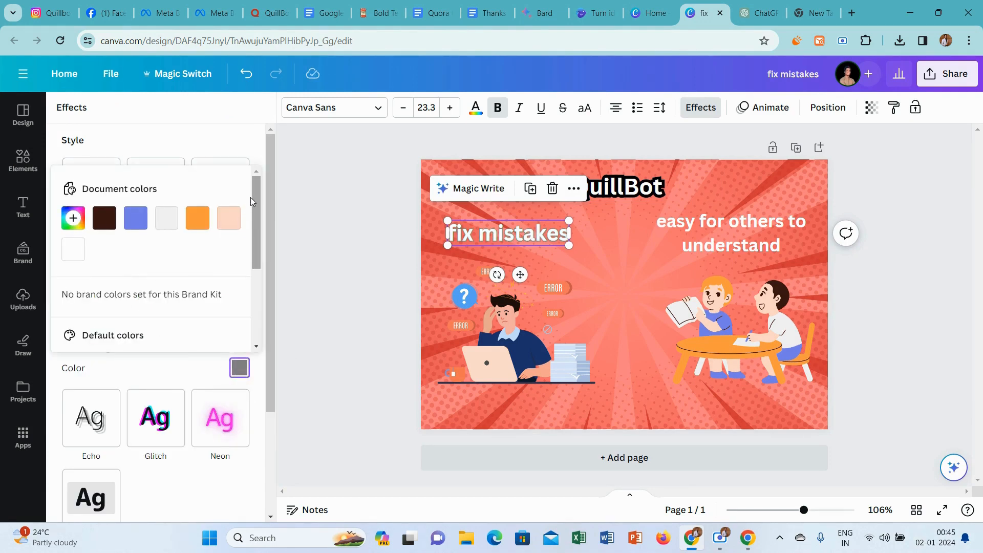
pyautogui.scroll(-3, 256, 196)
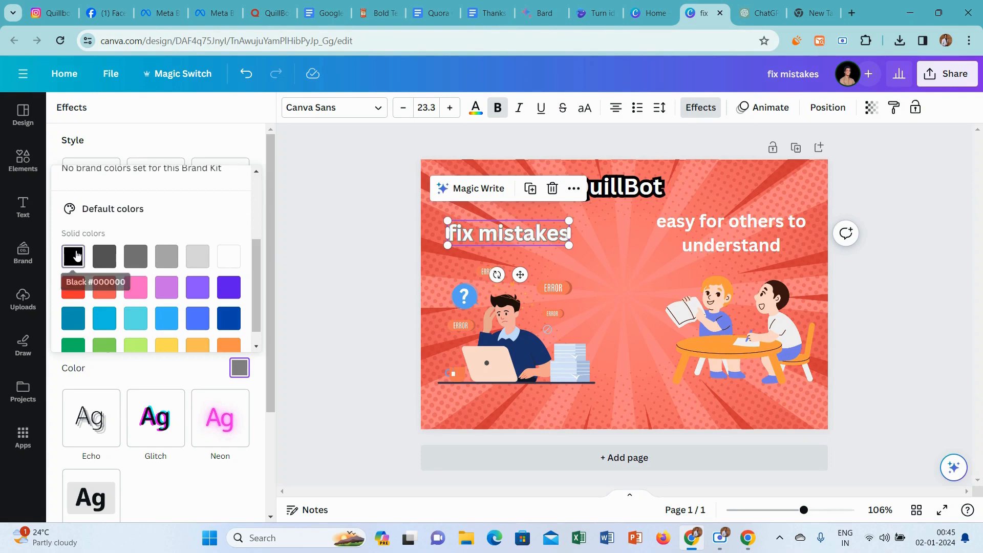
pyautogui.click(74, 256)
pyautogui.click(124, 373)
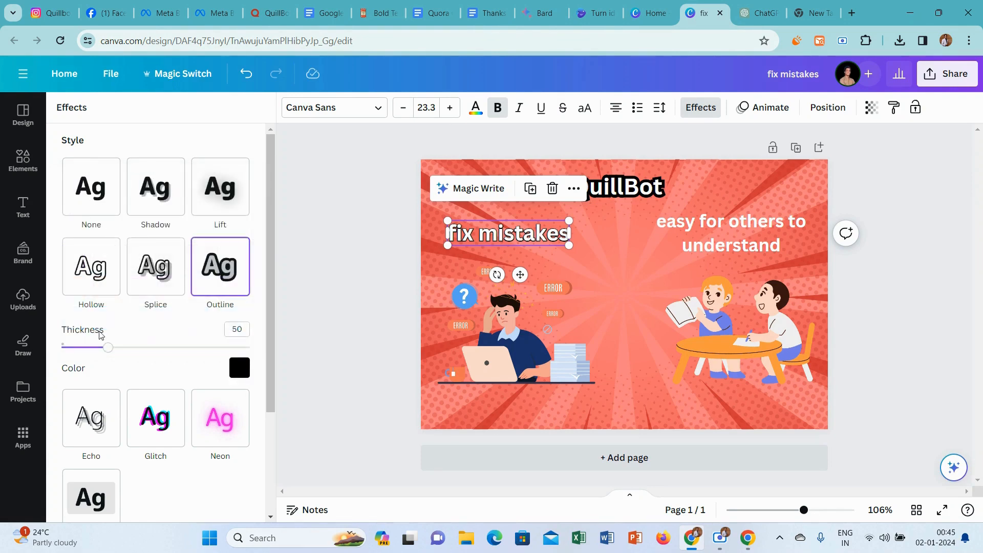
pyautogui.moveTo(106, 350); pyautogui.dragTo(305, 350)
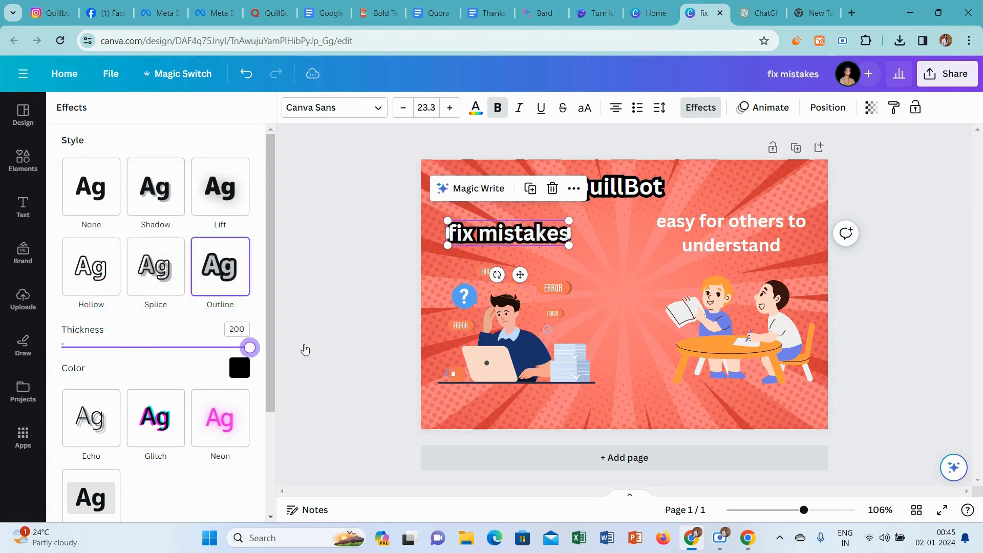
# Give the "easy for others to understand" caption an Outline effect in black with a thickness of 200.
pyautogui.click(714, 253)
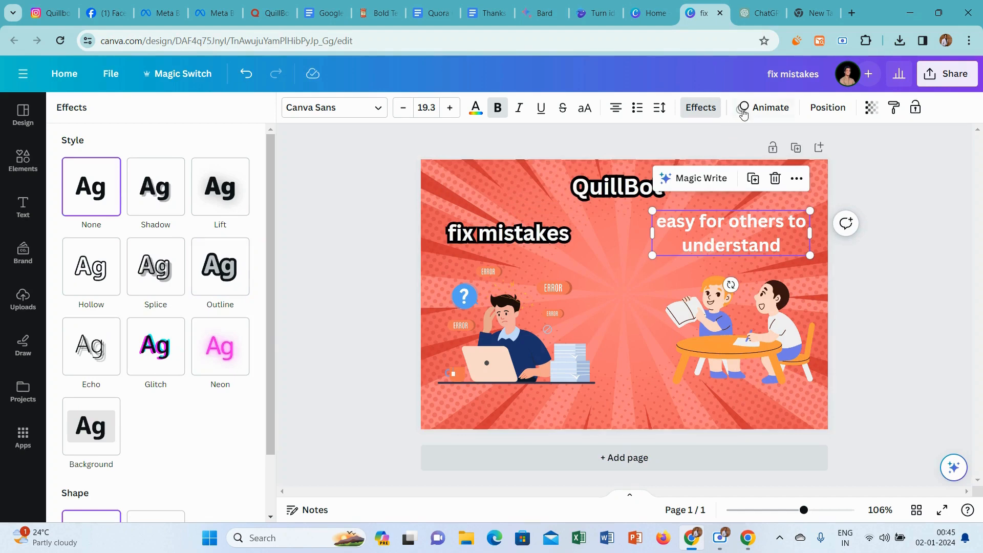
pyautogui.click(700, 108)
pyautogui.click(705, 110)
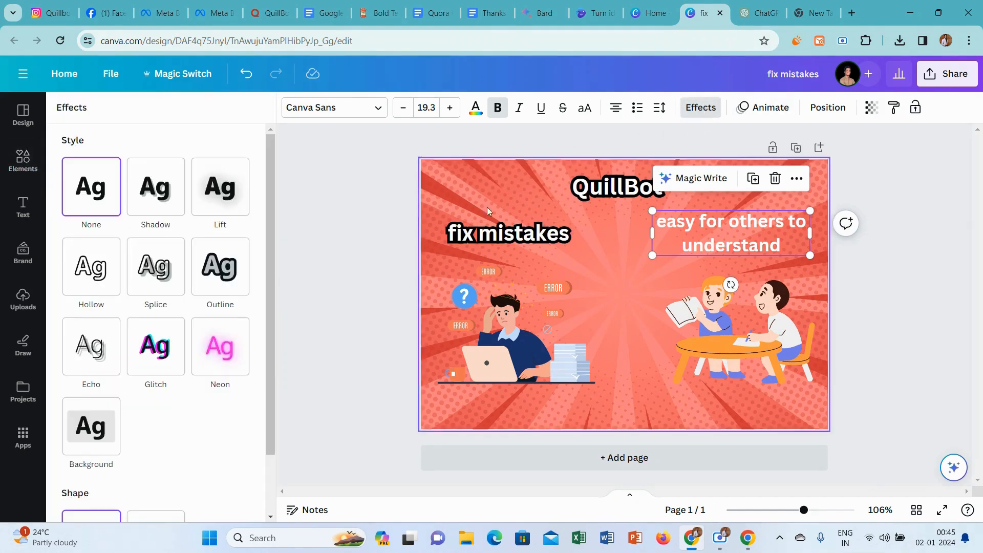
pyautogui.click(220, 267)
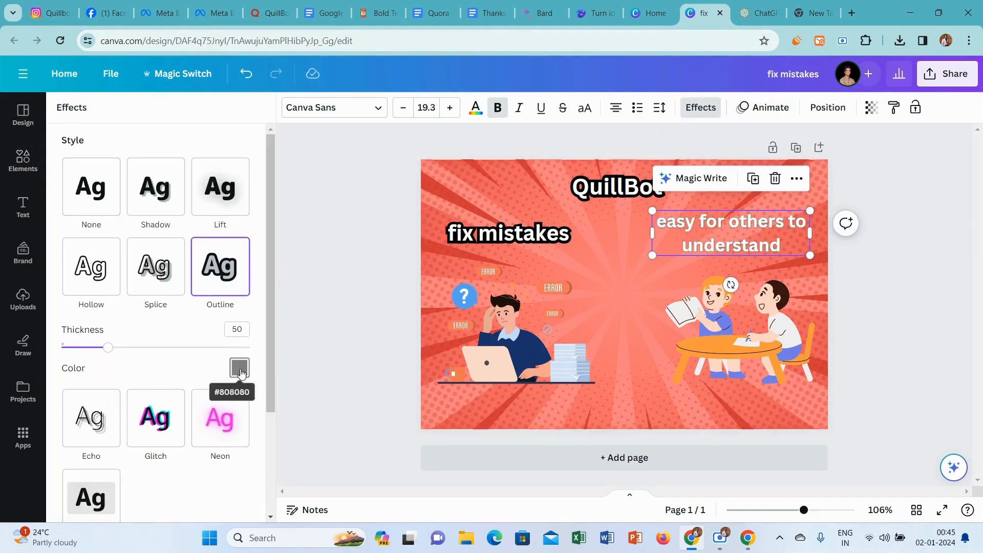
pyautogui.click(232, 371)
pyautogui.scroll(-5, 256, 192)
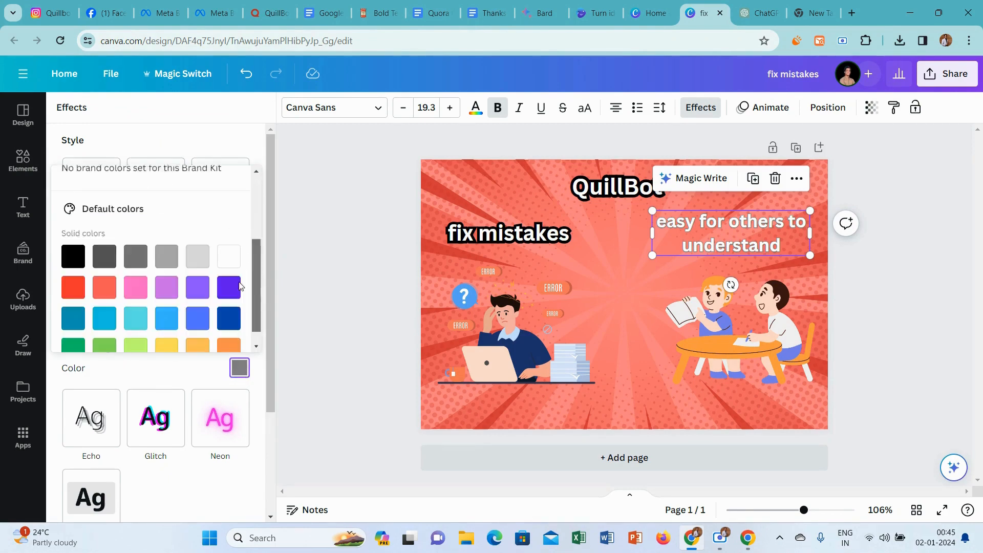
pyautogui.click(73, 238)
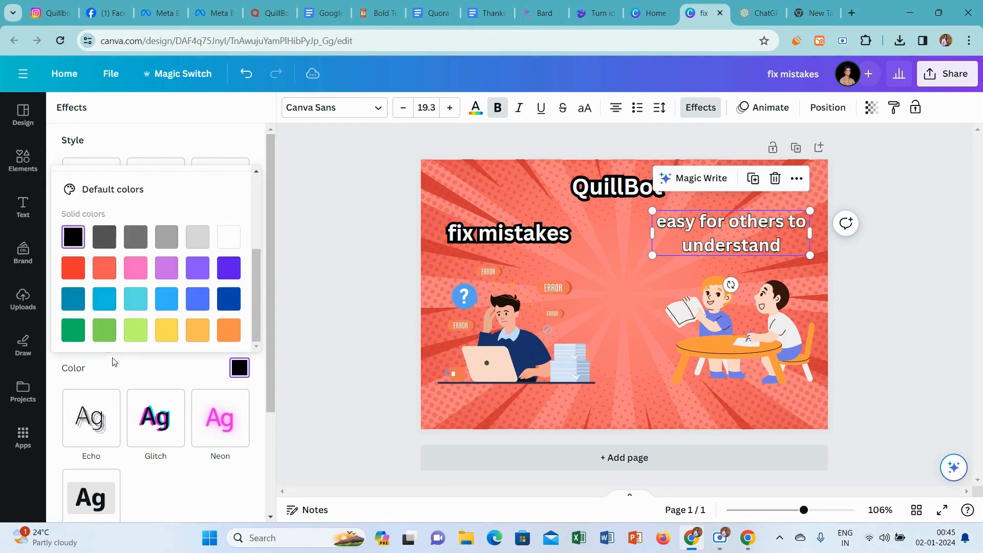
pyautogui.click(112, 361)
pyautogui.moveTo(109, 353); pyautogui.dragTo(386, 366)
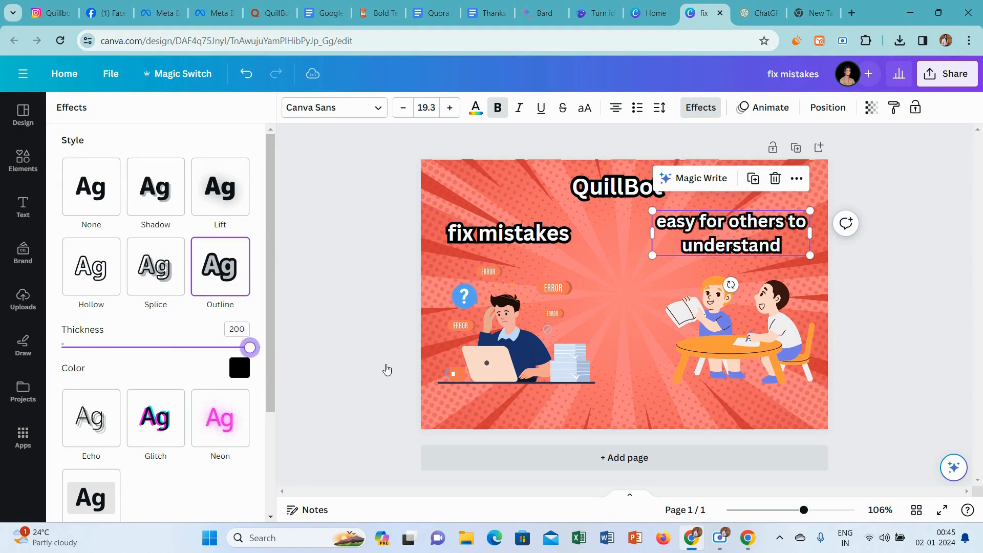
# Capitalize both words of the caption above the man at the laptop so it reads "Fix Mistakes".
pyautogui.click(481, 239)
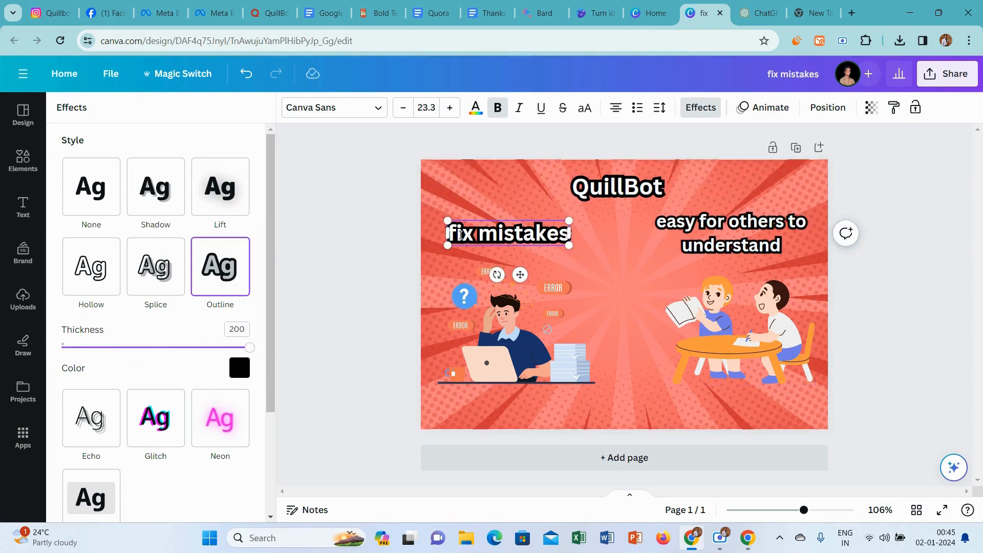
pyautogui.press('BackSpace')
pyautogui.press('capslock')
pyautogui.write('F')
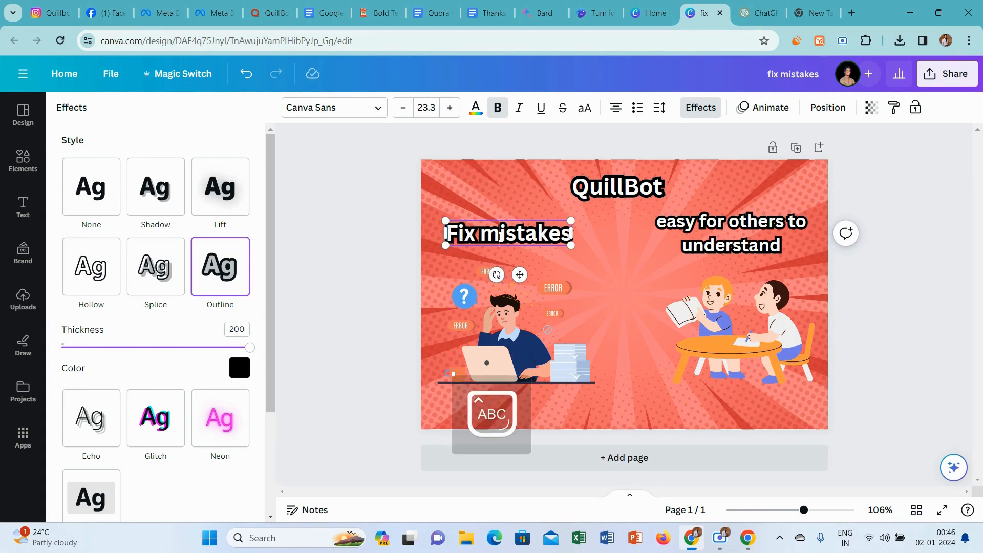
pyautogui.press('BackSpace')
pyautogui.write('M')
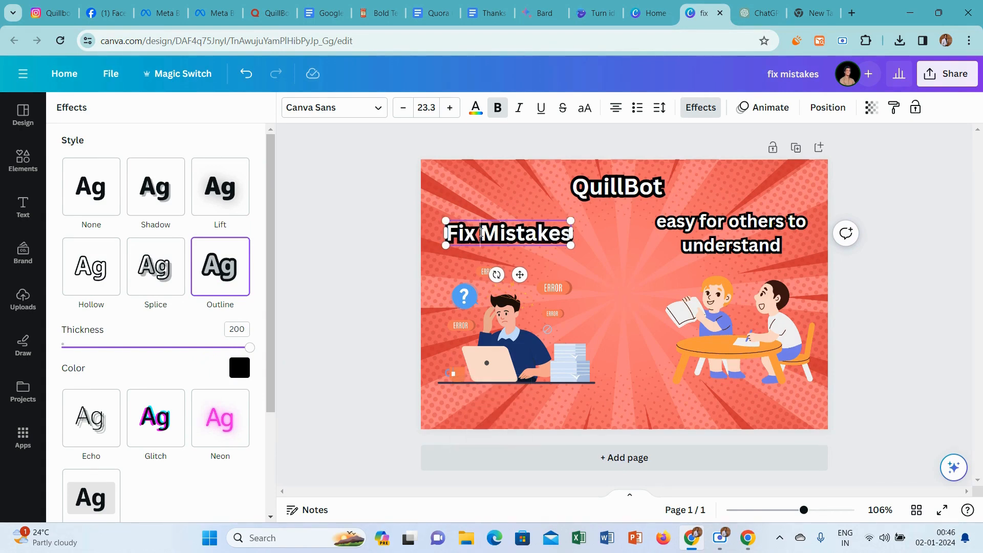
# Capitalize the first word of the "Easy for others to understand" caption and nudge the caption slightly down and right.
pyautogui.click(668, 223)
pyautogui.click(669, 223)
pyautogui.press('BackSpace')
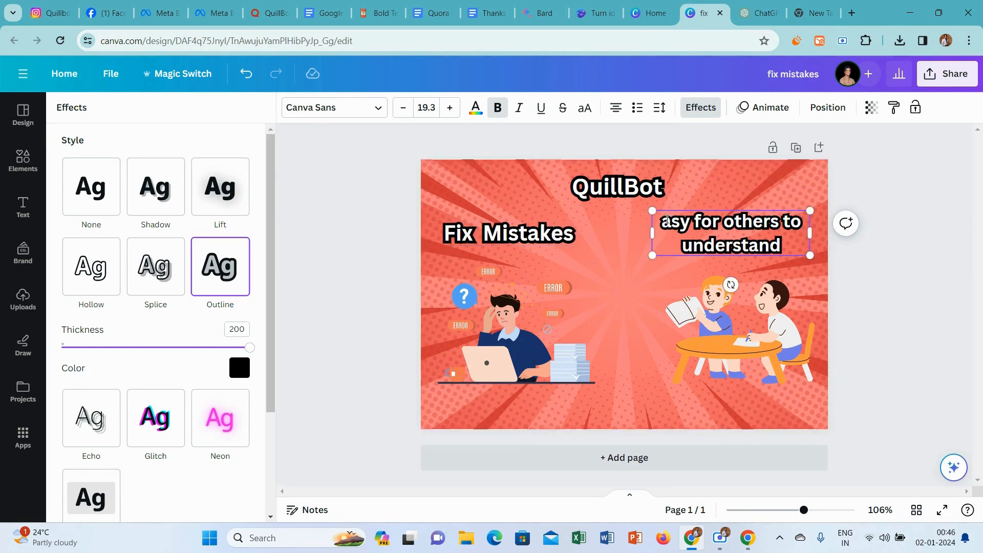
pyautogui.write('E')
pyautogui.click(916, 282)
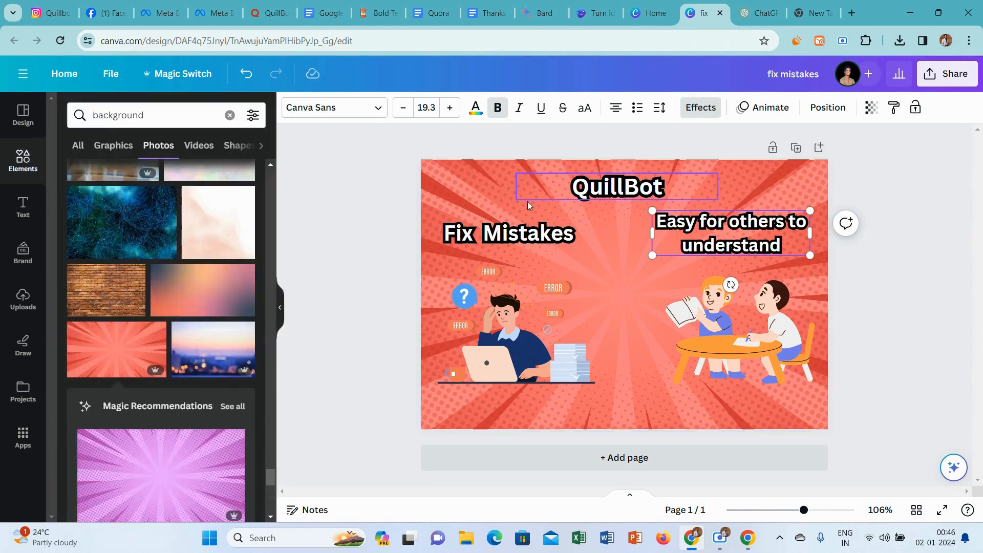
pyautogui.click(371, 213)
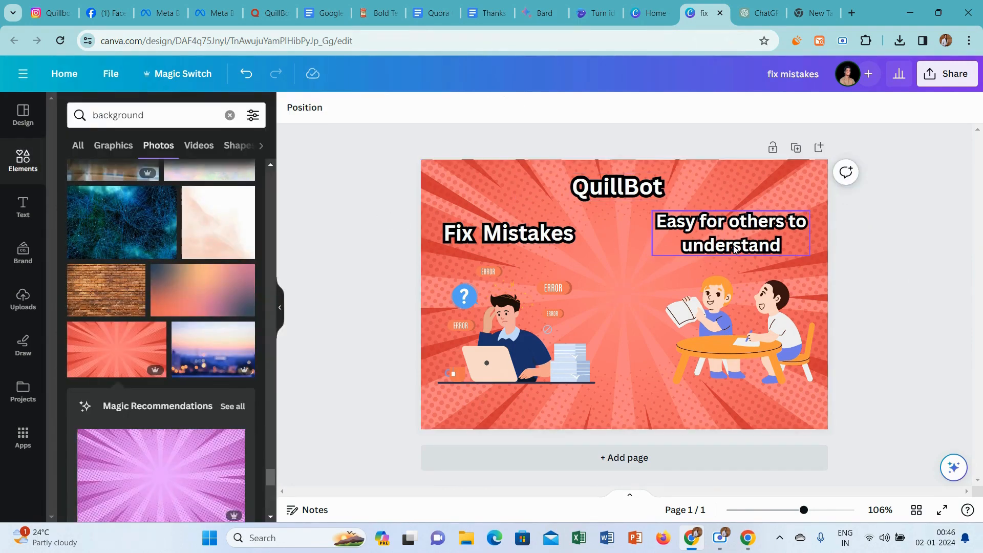
pyautogui.moveTo(734, 248); pyautogui.dragTo(739, 253)
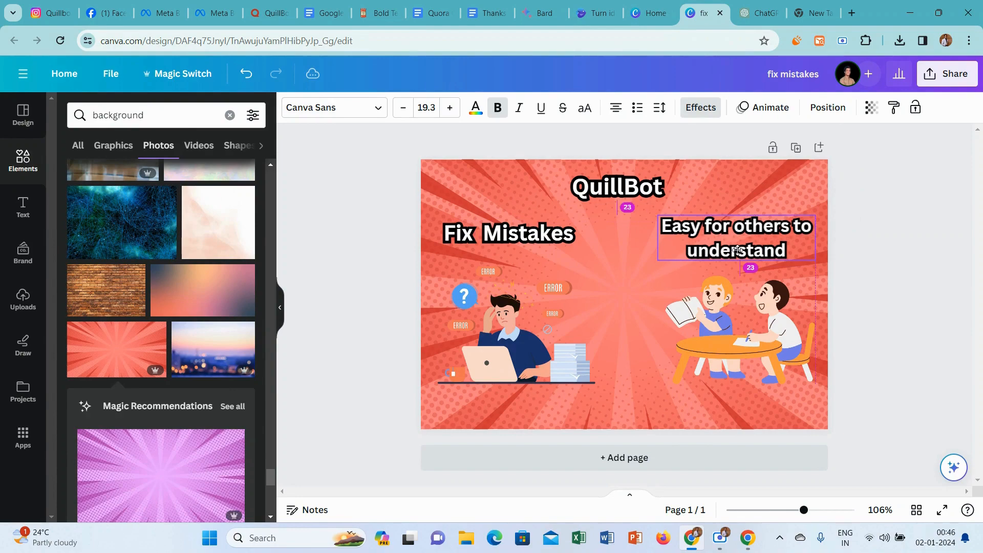
pyautogui.click(945, 292)
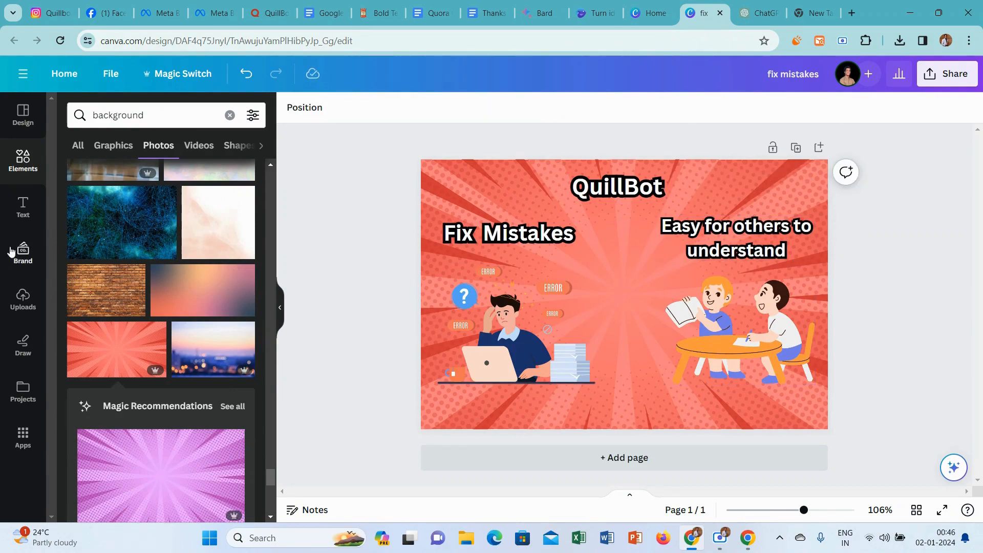
# Insert the uploaded green QuillBot robot logo, shrink it and place it just left of the QuillBot title, vertically aligned with the text.
pyautogui.click(22, 301)
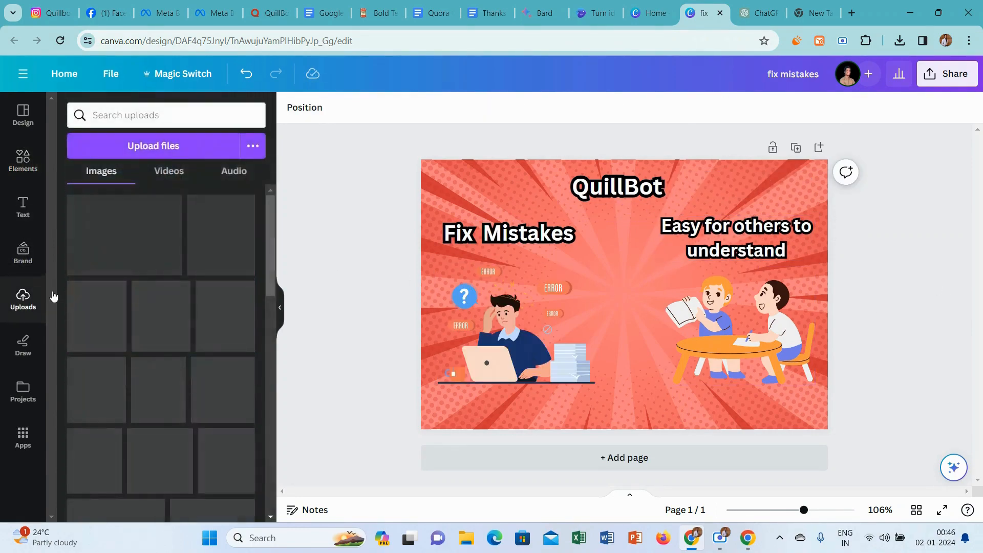
pyautogui.click(113, 285)
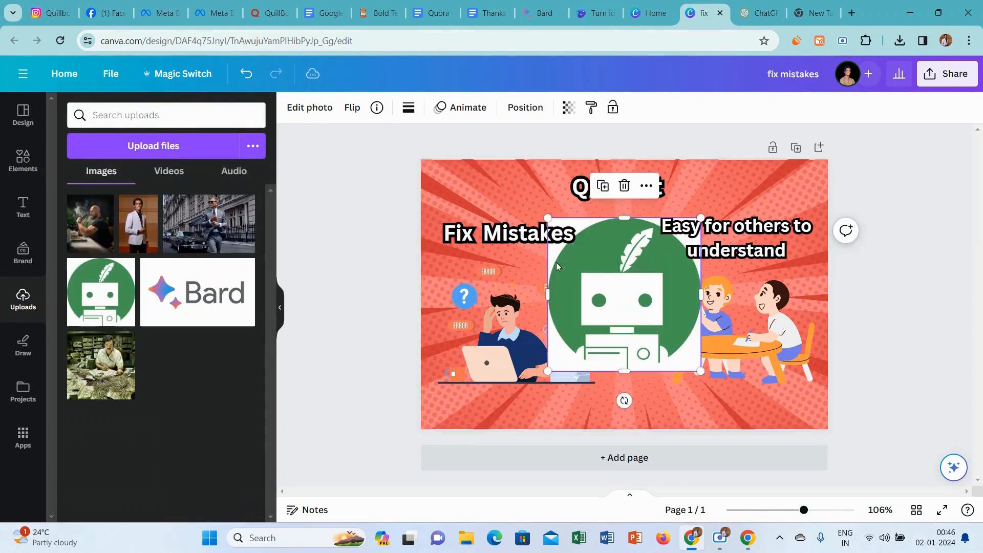
pyautogui.moveTo(551, 367); pyautogui.dragTo(636, 282)
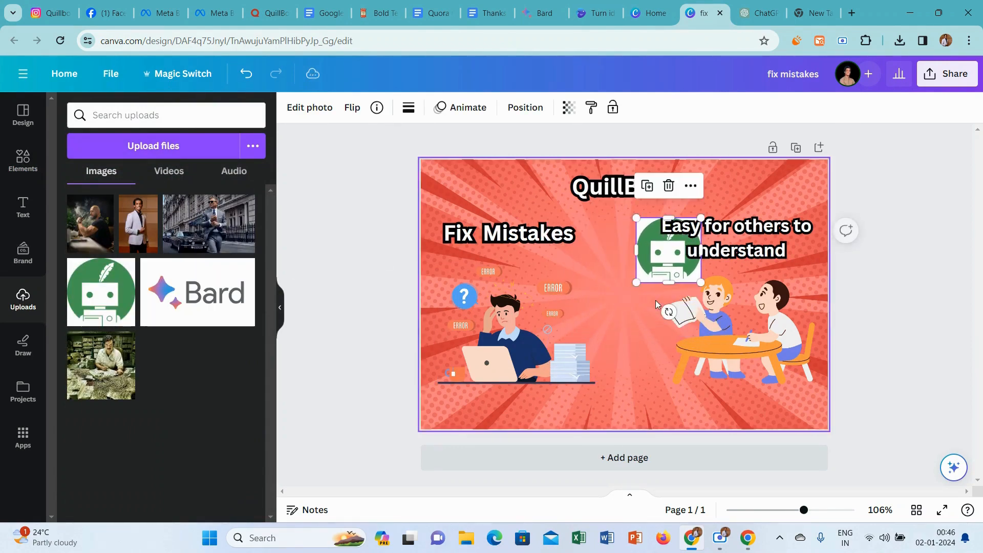
pyautogui.click(663, 258)
pyautogui.moveTo(649, 266); pyautogui.dragTo(536, 189)
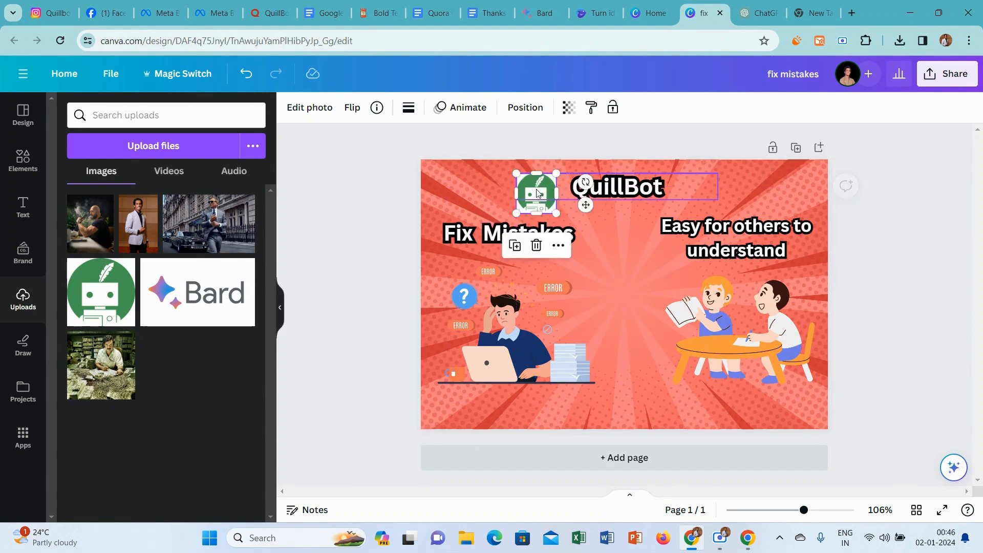
pyautogui.click(616, 194)
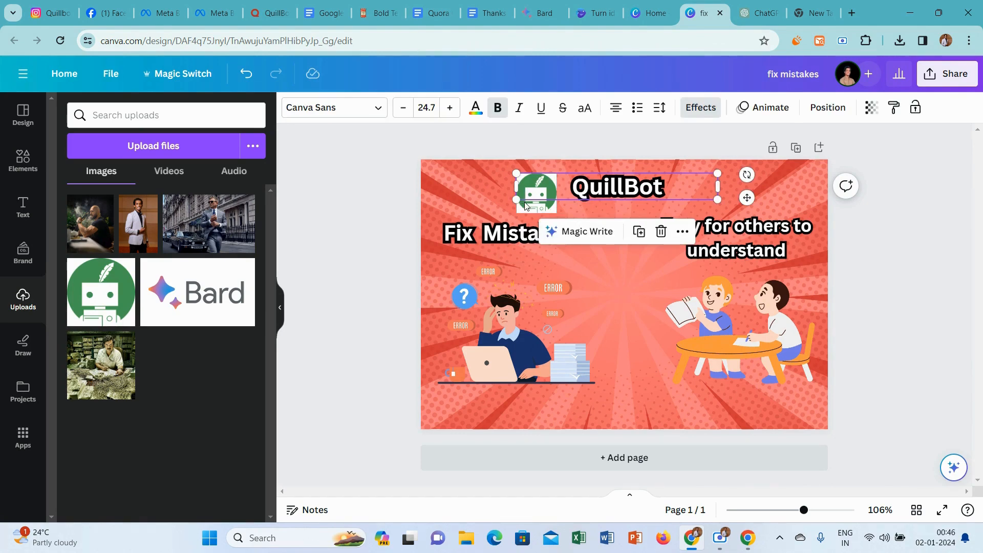
pyautogui.moveTo(526, 212); pyautogui.dragTo(526, 203)
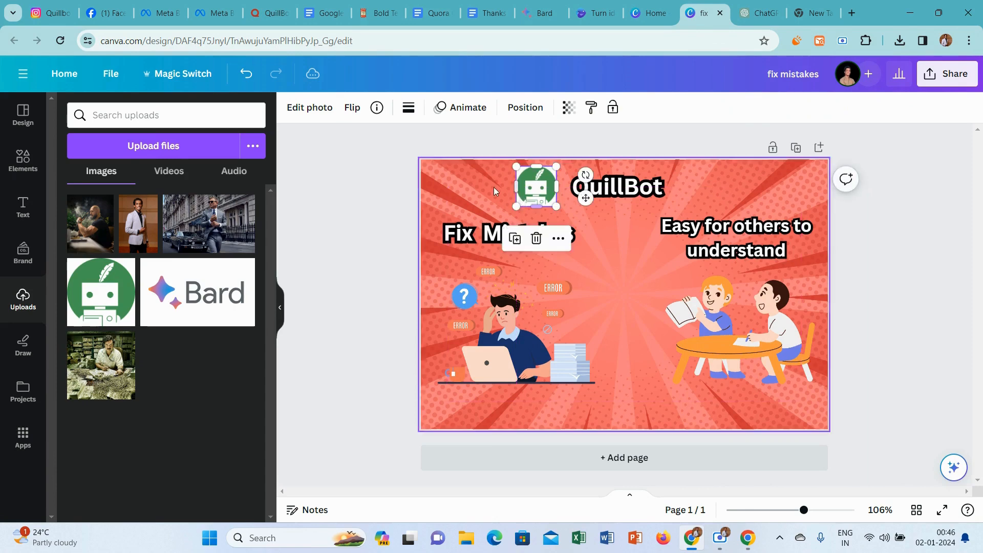
# Add a solid black border with a weight of 6 to the QuillBot logo.
pyautogui.click(407, 109)
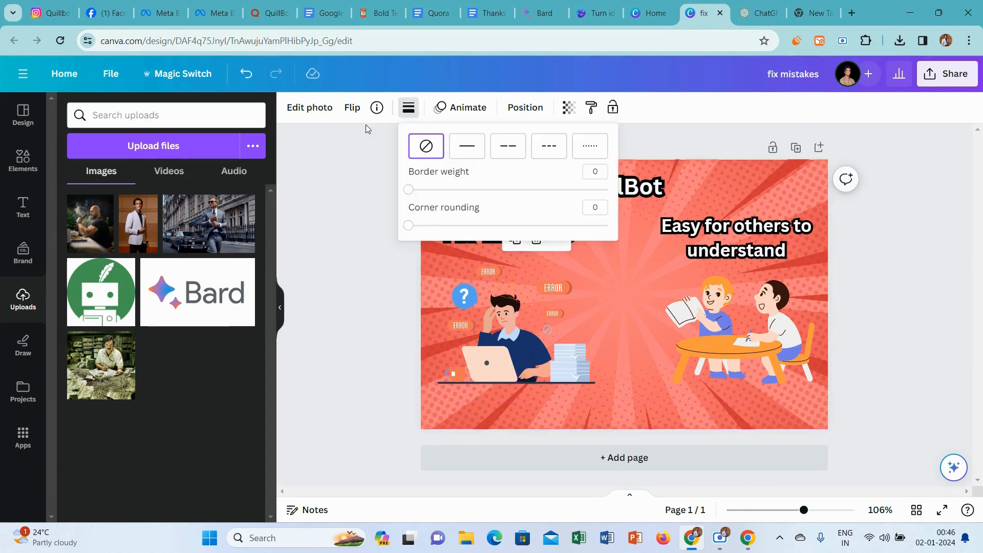
pyautogui.click(478, 151)
pyautogui.moveTo(418, 191); pyautogui.dragTo(431, 190)
pyautogui.click(362, 179)
pyautogui.click(362, 180)
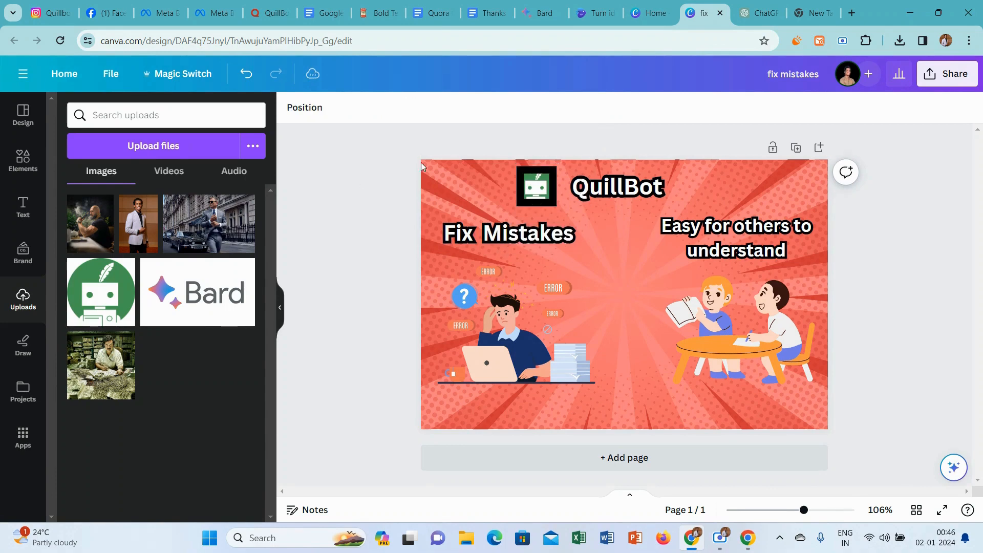
pyautogui.click(531, 172)
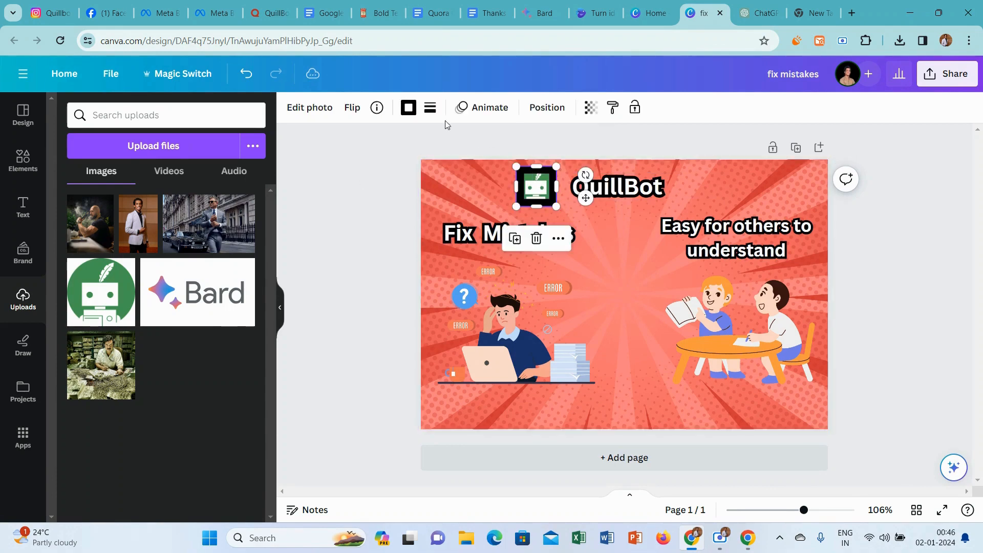
pyautogui.click(430, 107)
pyautogui.moveTo(446, 192); pyautogui.dragTo(443, 193)
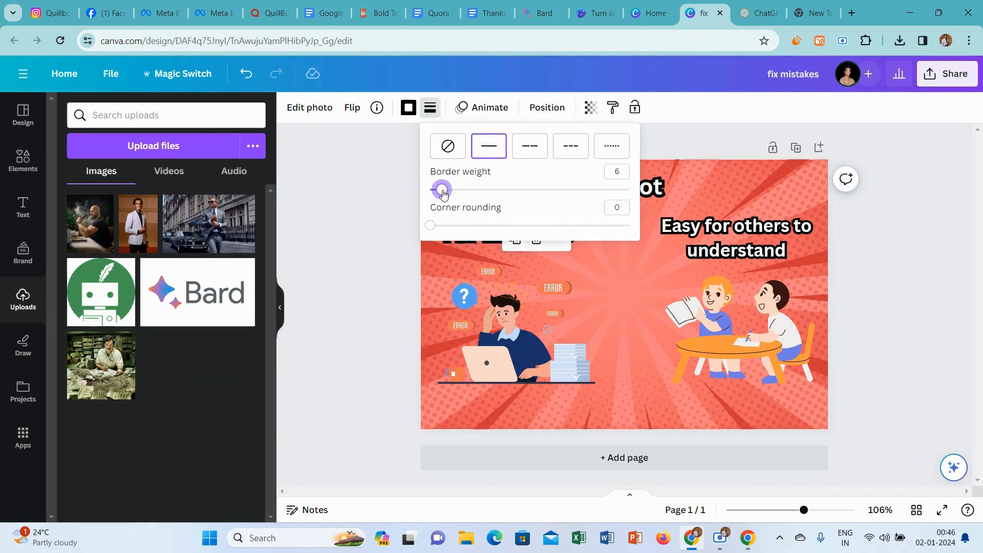
pyautogui.click(383, 183)
pyautogui.click(383, 184)
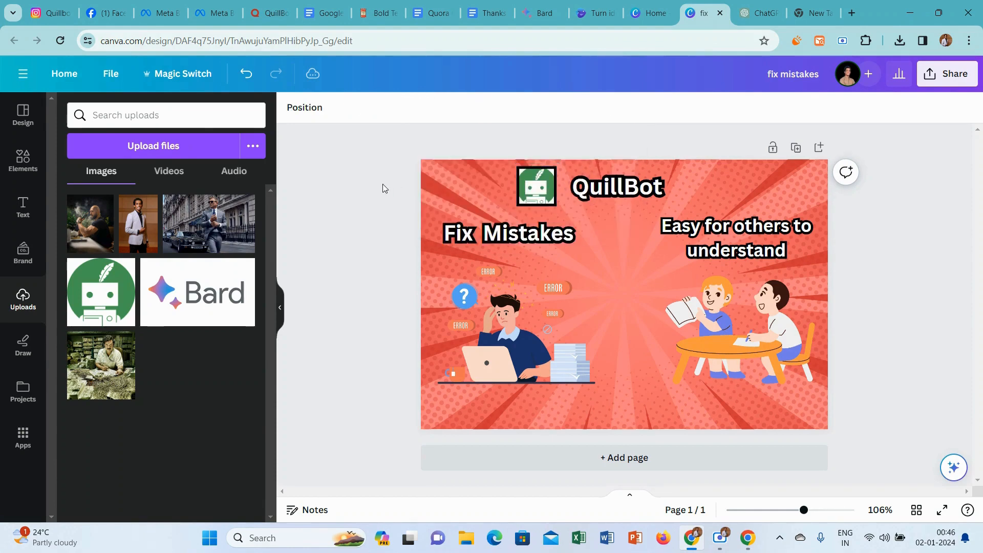
# Duplicate the bordered logo to the right of the QuillBot title and nudge the "Easy for others to understand" caption slightly down and right.
pyautogui.click(531, 180)
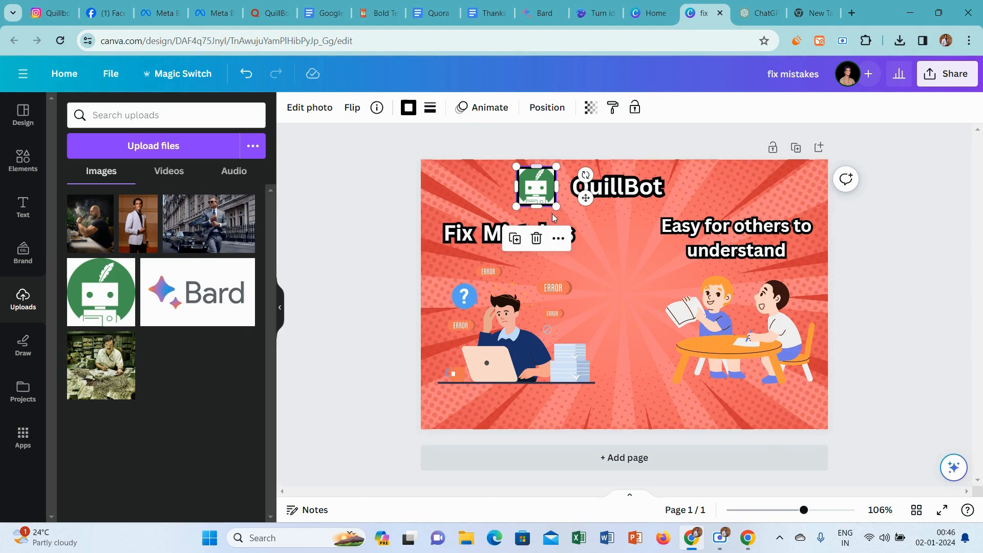
pyautogui.click(514, 239)
pyautogui.moveTo(551, 197); pyautogui.dragTo(706, 184)
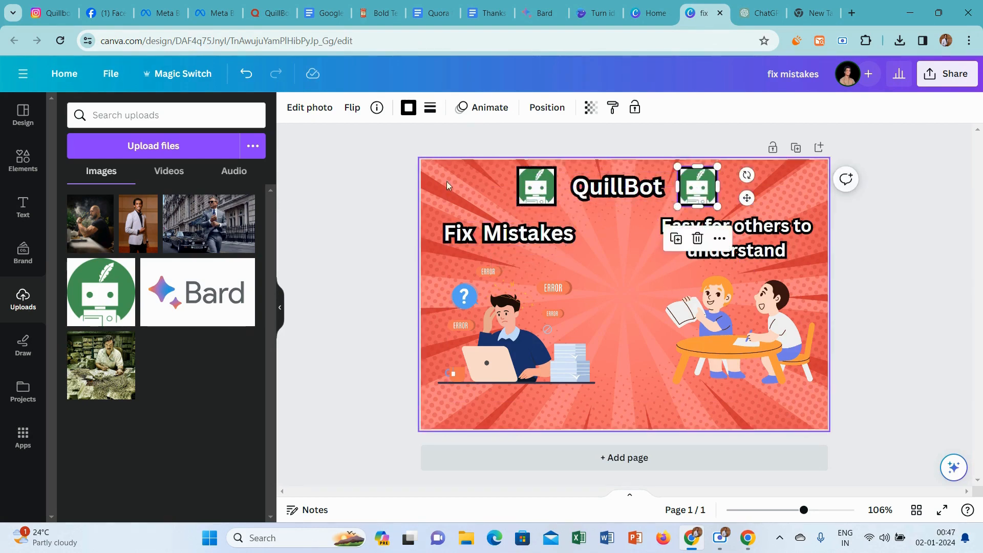
pyautogui.click(368, 199)
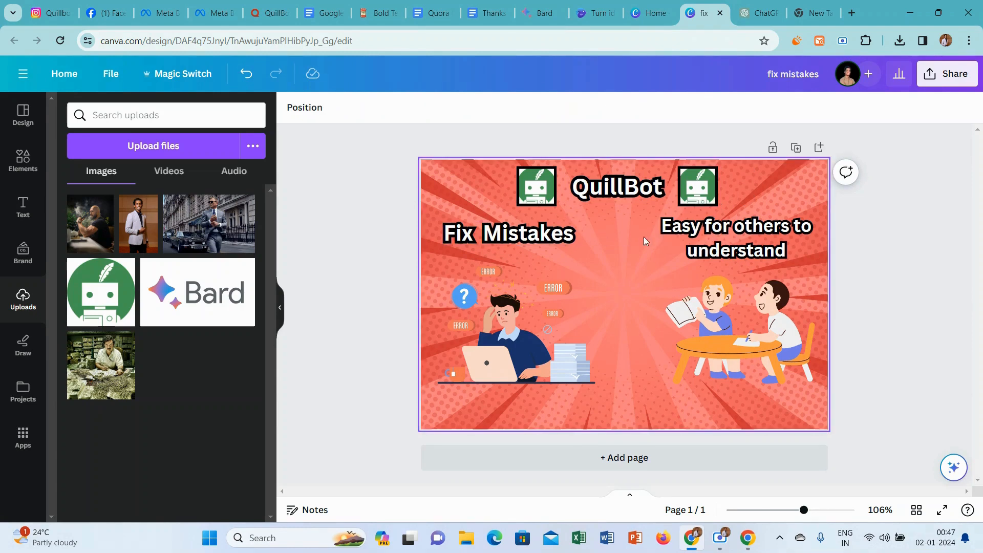
pyautogui.moveTo(752, 246); pyautogui.dragTo(756, 253)
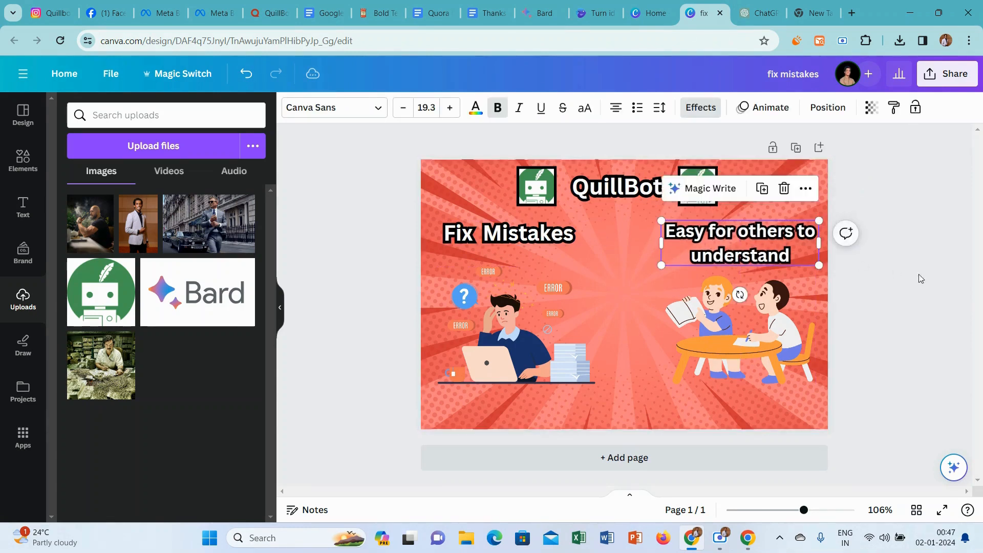
# Search the elements library for "vs line" and look through the graphics and photo results.
pyautogui.click(937, 281)
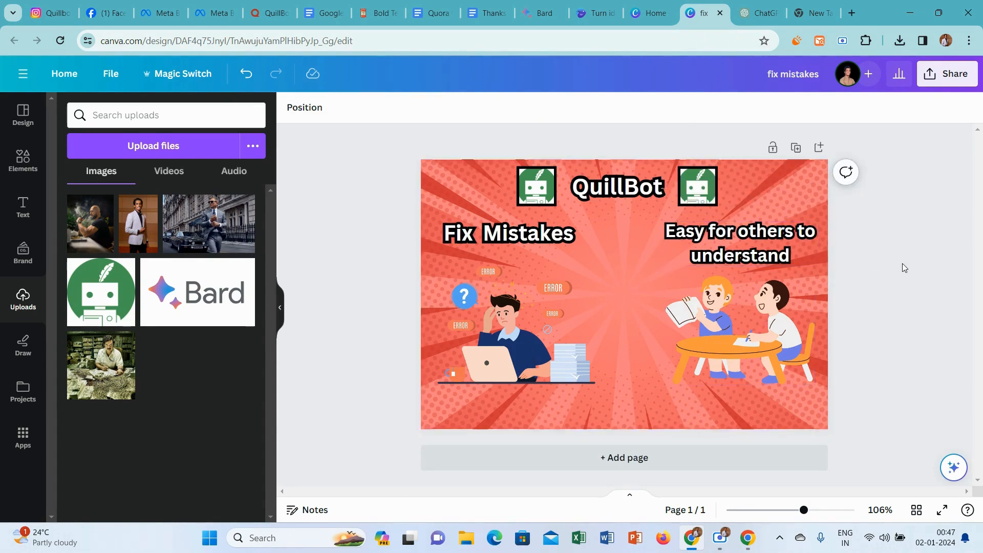
pyautogui.click(23, 159)
pyautogui.click(154, 116)
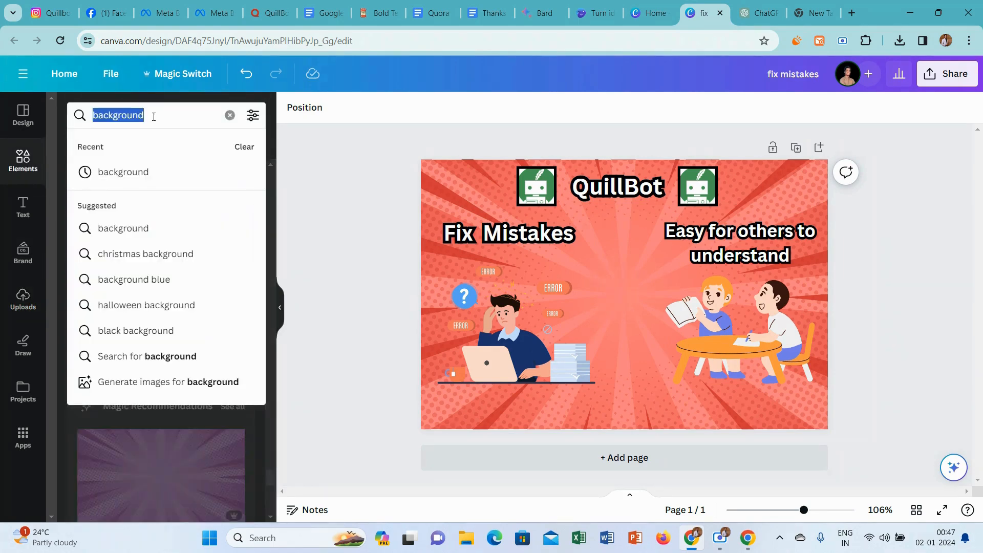
pyautogui.write('vs line')
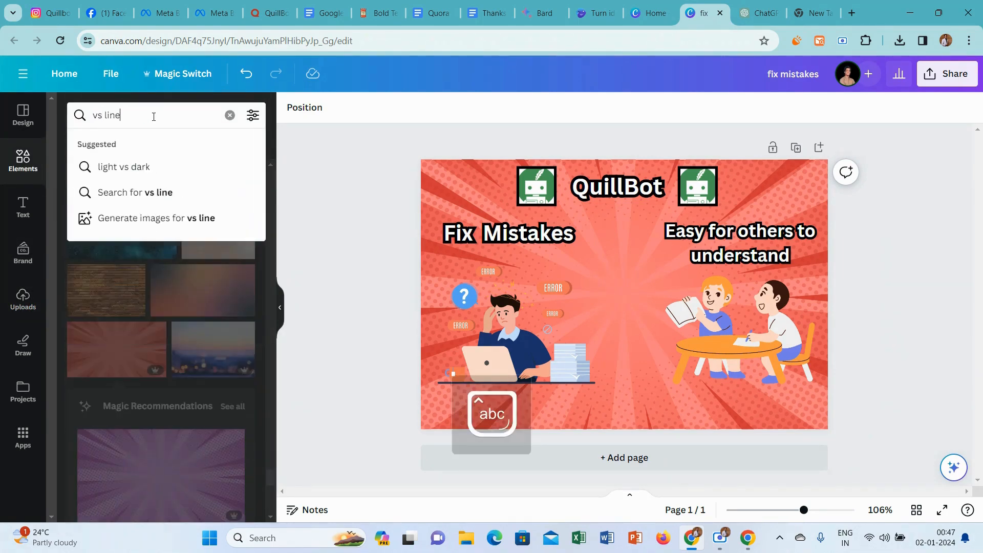
pyautogui.press('Return')
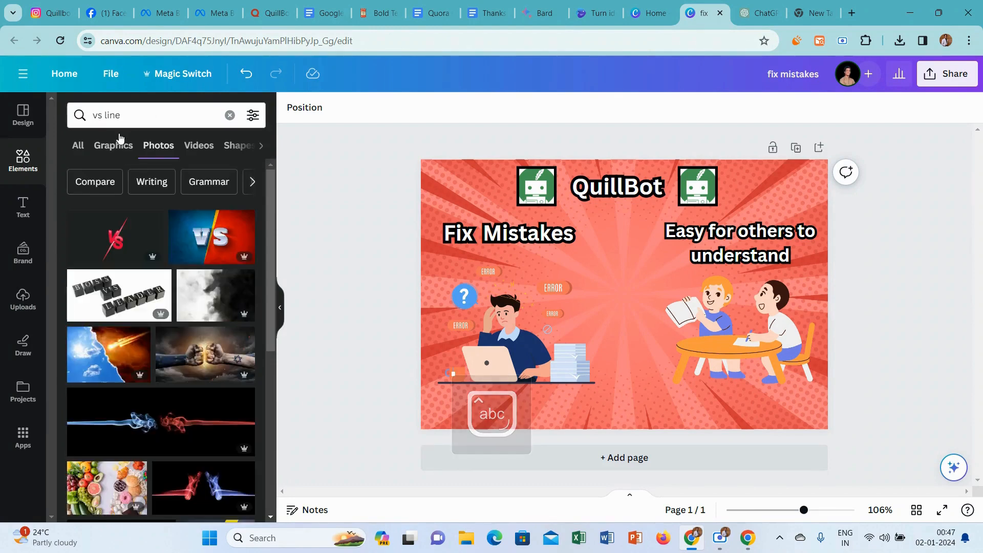
pyautogui.click(115, 147)
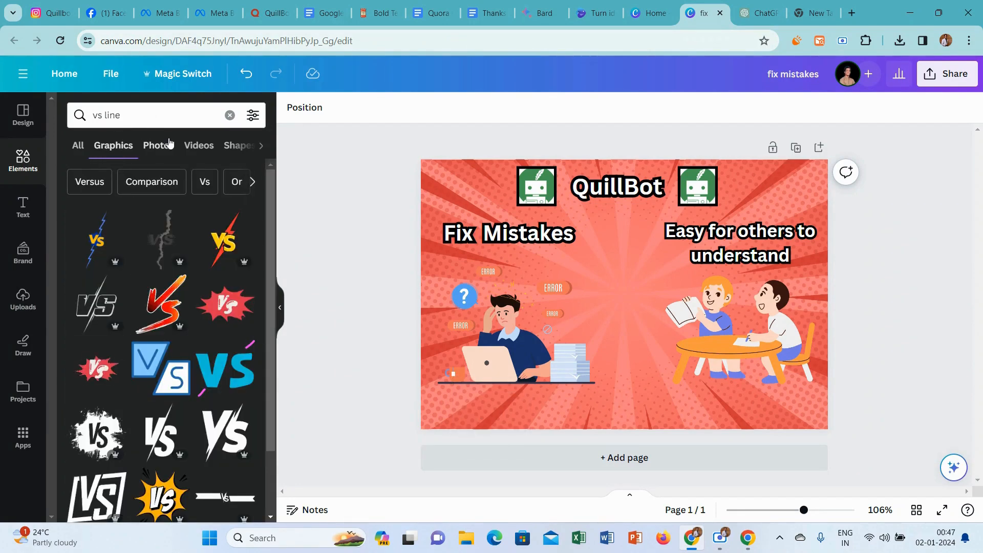
pyautogui.click(169, 145)
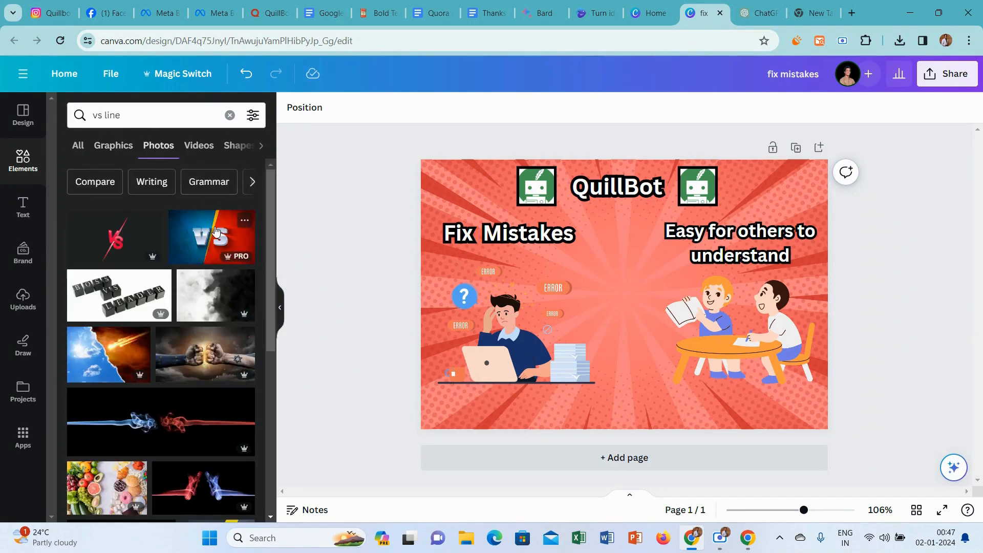
# Try the blue-and-red photo with metallic VS letters as the page background.
pyautogui.click(215, 232)
pyautogui.rightClick(662, 285)
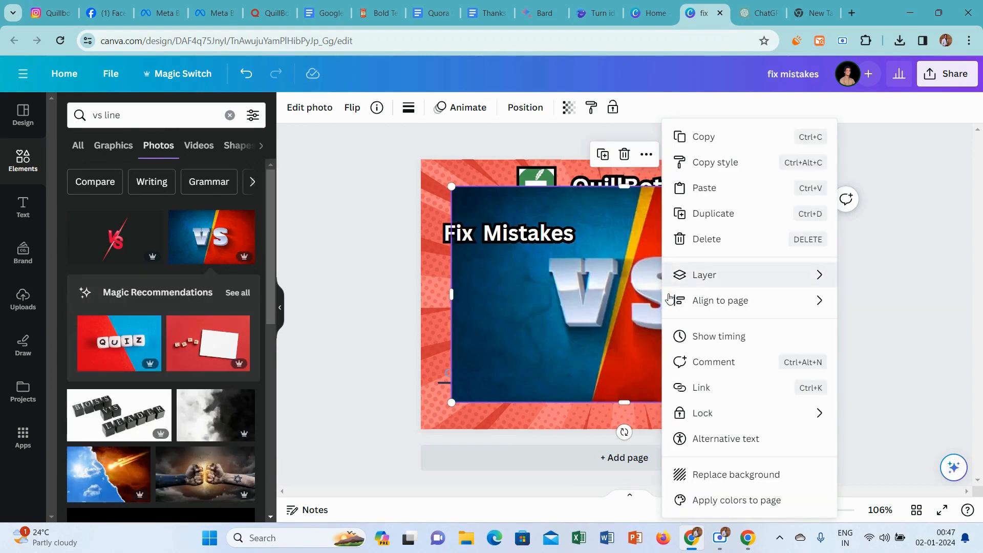
pyautogui.click(724, 471)
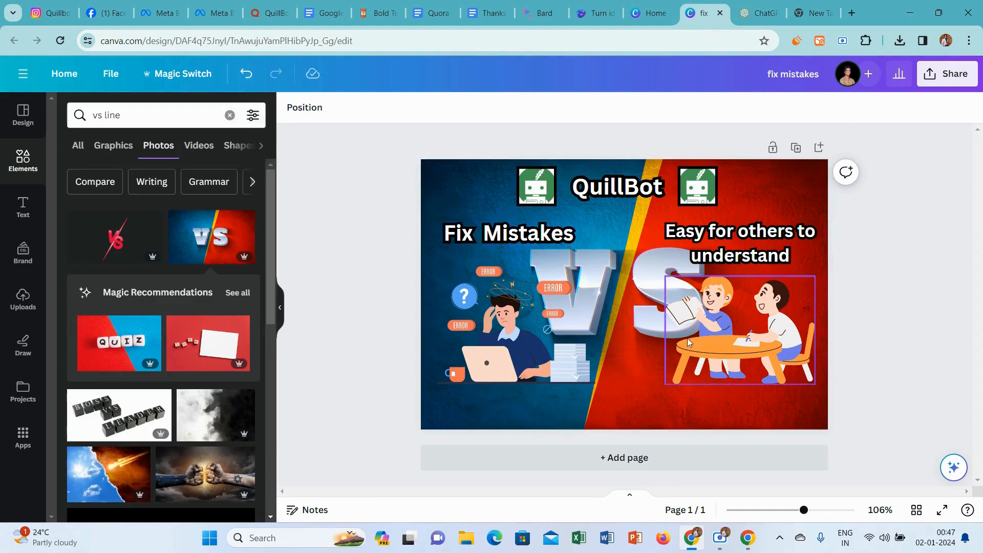
# Undo the background replacement and delete the VS photo from the page.
pyautogui.click(248, 72)
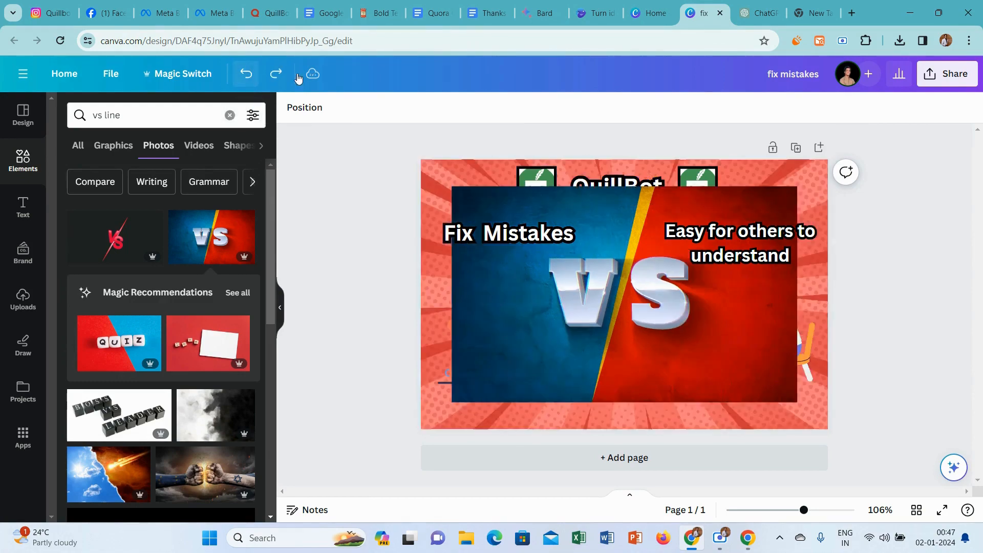
pyautogui.click(619, 315)
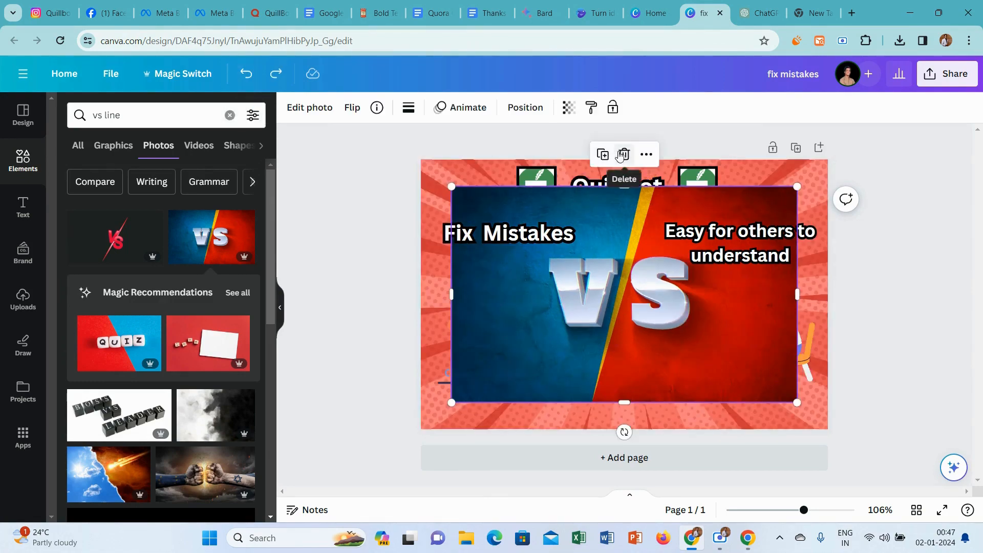
pyautogui.click(623, 154)
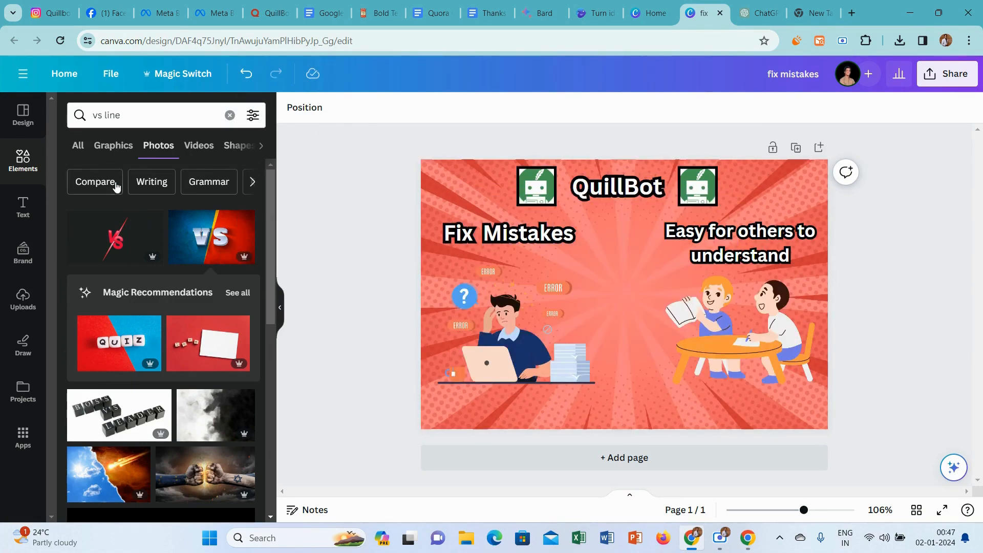
# Search the graphics for "center line" and insert the thin vertical dashed line in the middle of the page.
pyautogui.click(111, 148)
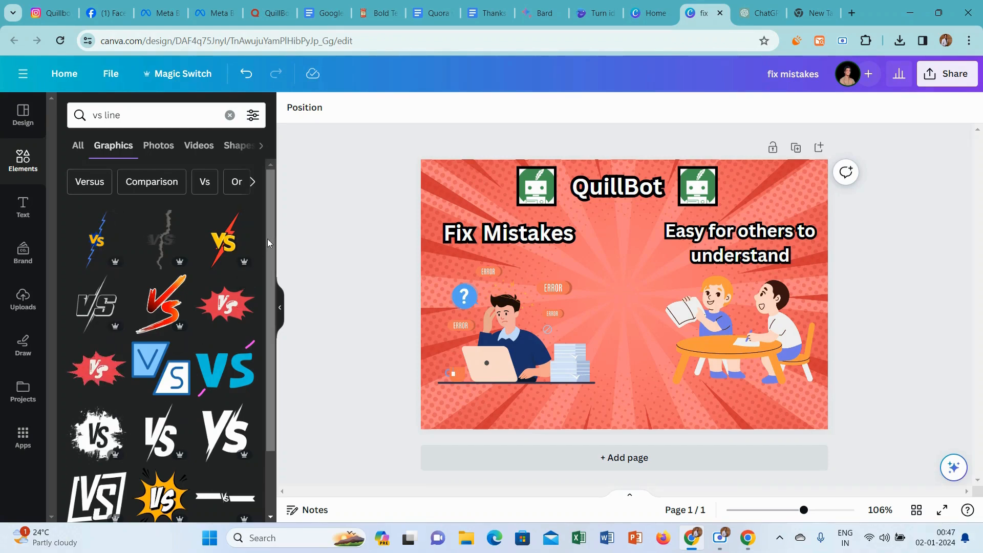
pyautogui.moveTo(268, 234); pyautogui.dragTo(260, 352)
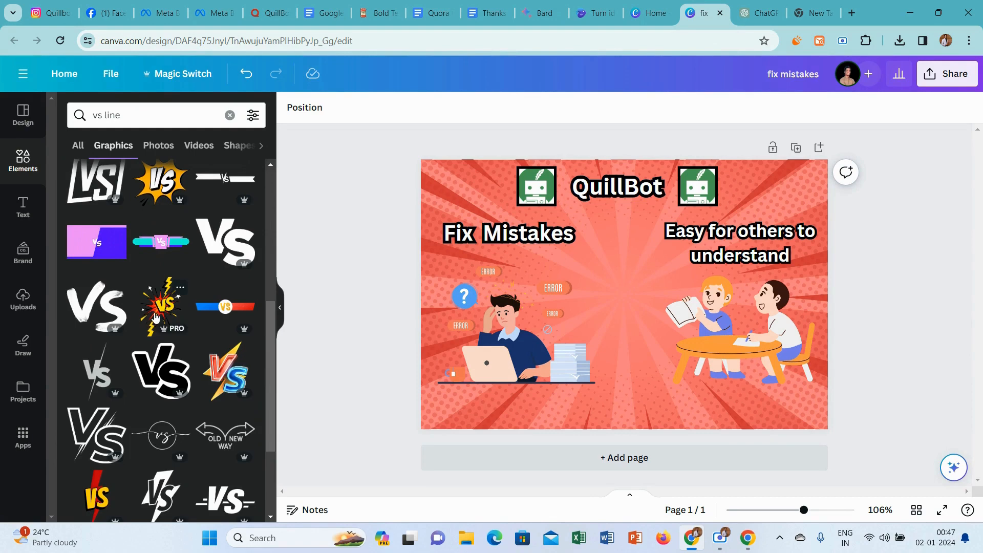
pyautogui.click(157, 112)
pyautogui.write('center')
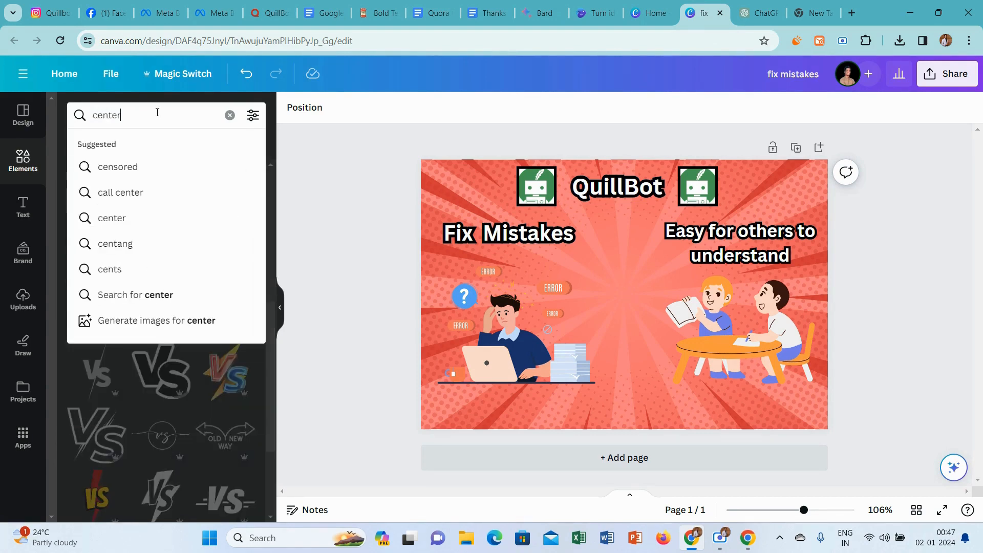
pyautogui.write(' line')
pyautogui.press('Return')
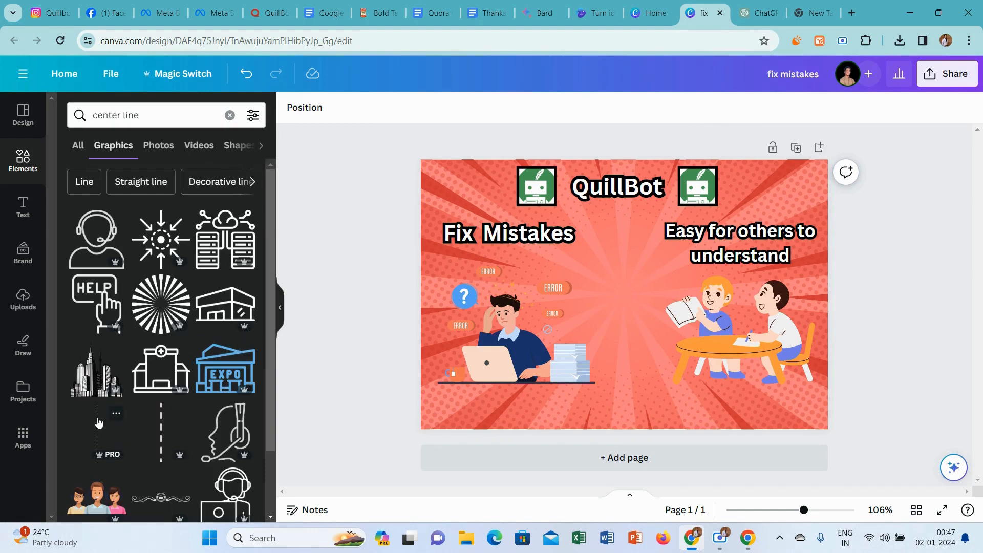
pyautogui.click(99, 423)
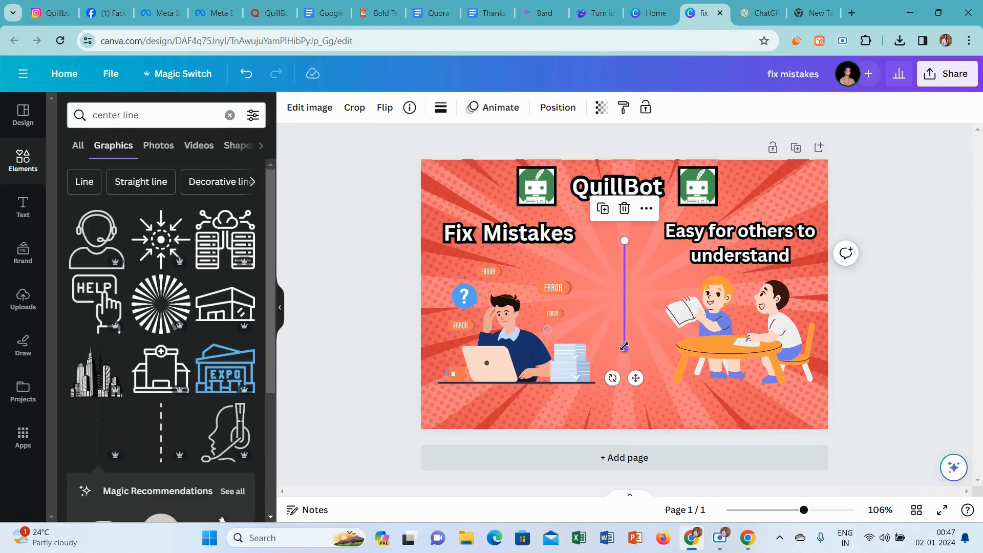
# Stretch the dashed line from the page's bottom edge up to just beneath the QuillBot title.
pyautogui.moveTo(624, 347); pyautogui.dragTo(624, 430)
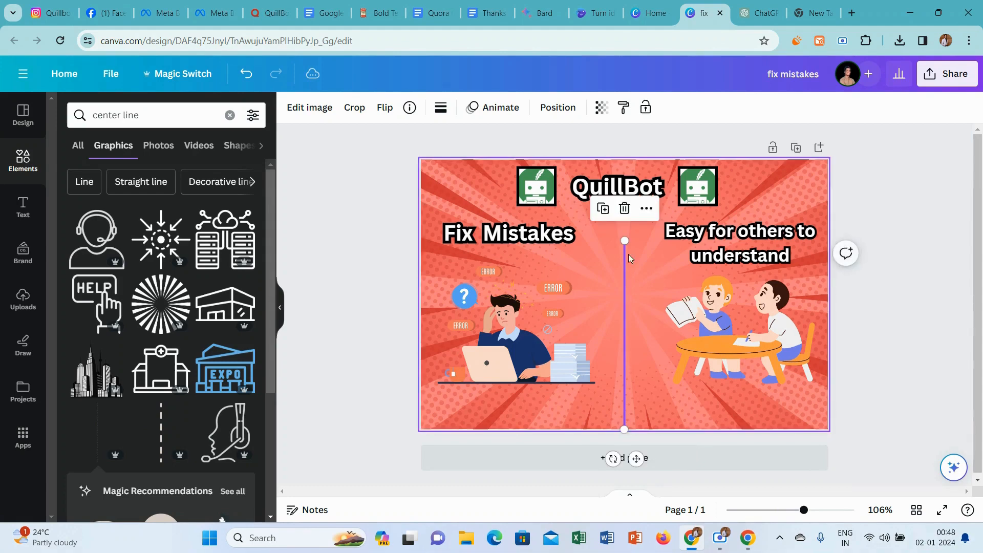
pyautogui.moveTo(624, 241); pyautogui.dragTo(622, 200)
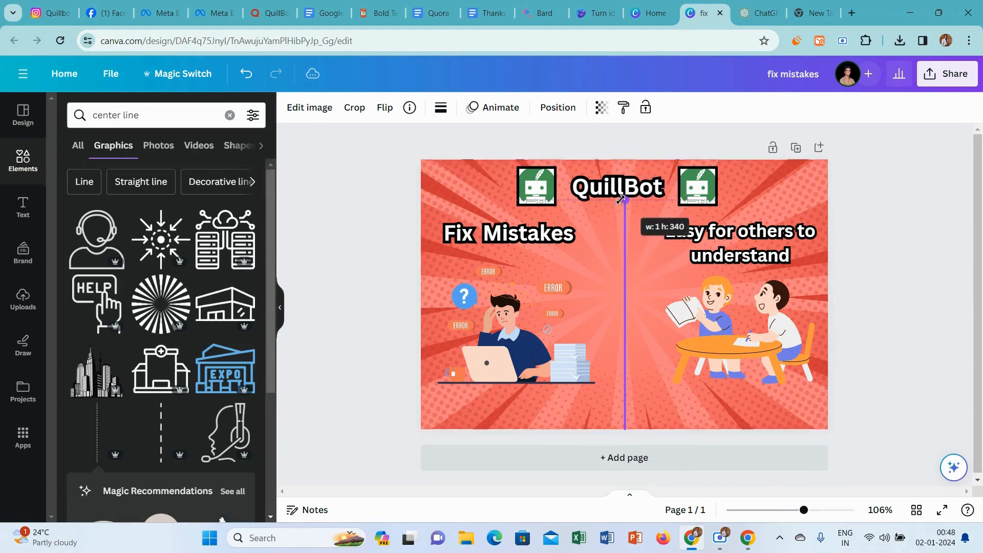
pyautogui.click(311, 232)
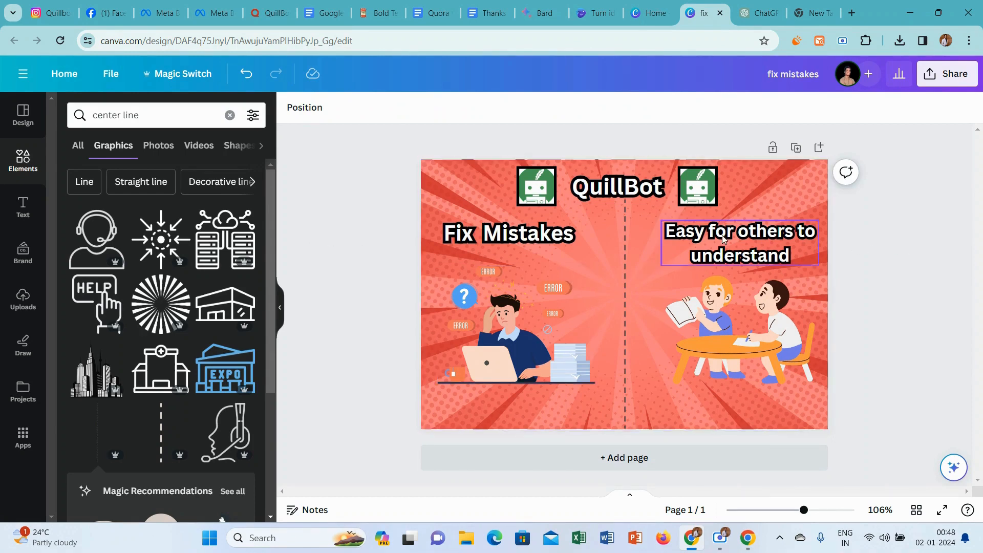
# Enlarge the "Easy for others to understand" caption to about the size of "Fix Mistakes" and move it slightly up.
pyautogui.click(535, 235)
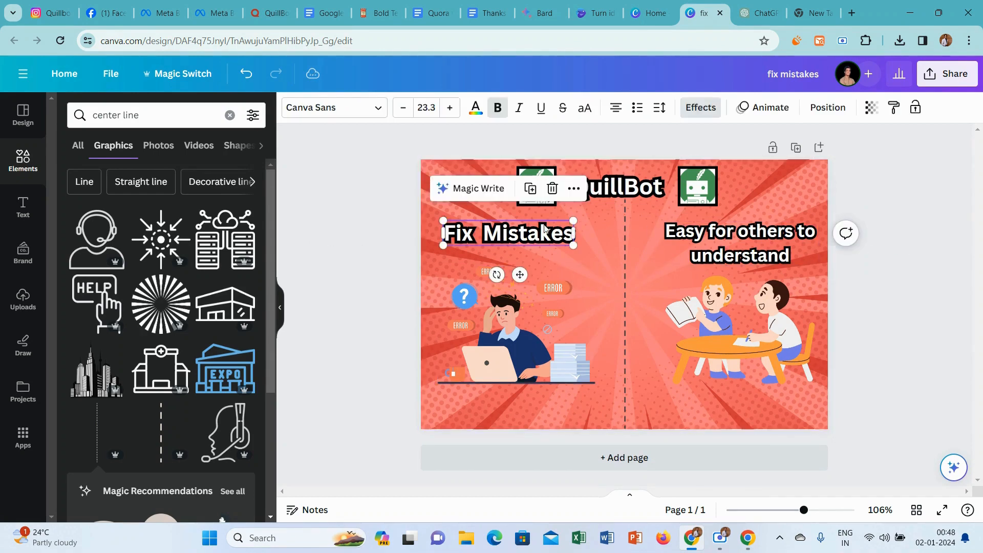
pyautogui.click(766, 231)
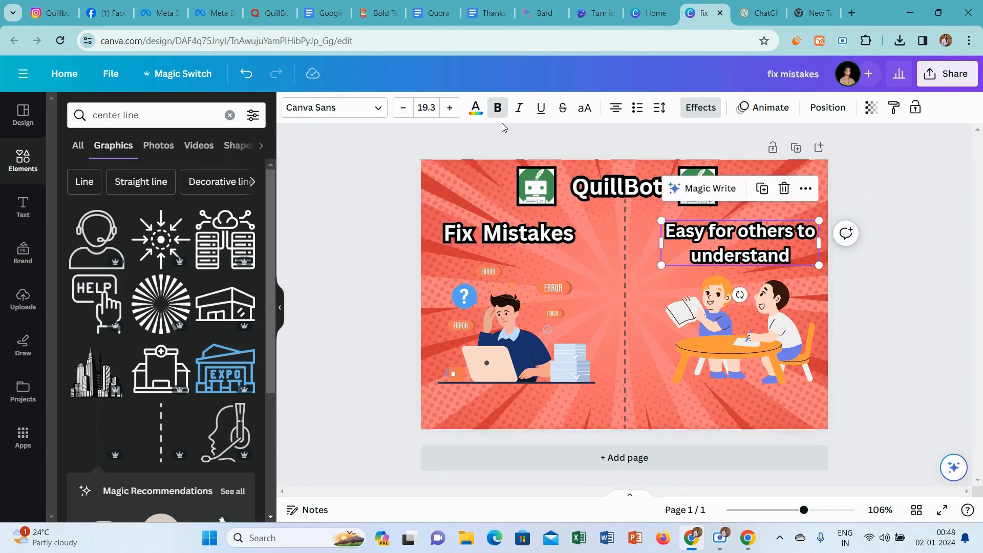
pyautogui.click(450, 108)
pyautogui.click(450, 108)
pyautogui.click(450, 108)
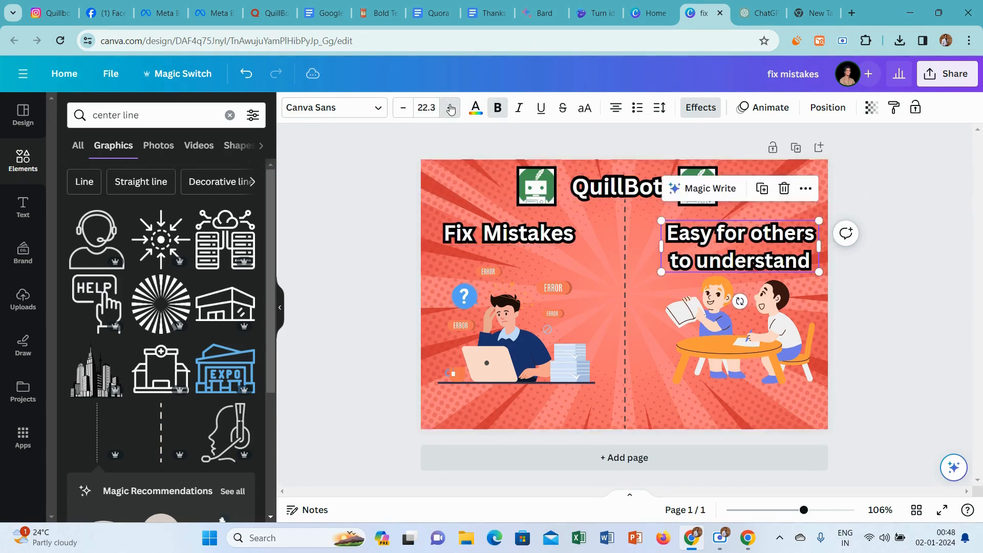
pyautogui.click(450, 108)
pyautogui.moveTo(760, 245); pyautogui.dragTo(761, 238)
pyautogui.click(936, 306)
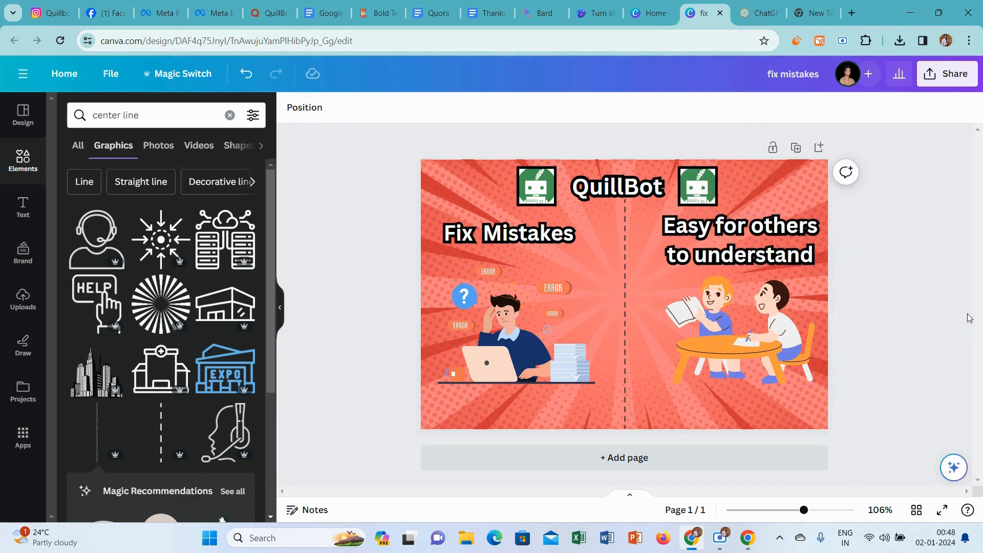
# Delete the red sunburst background image from the page.
pyautogui.click(577, 353)
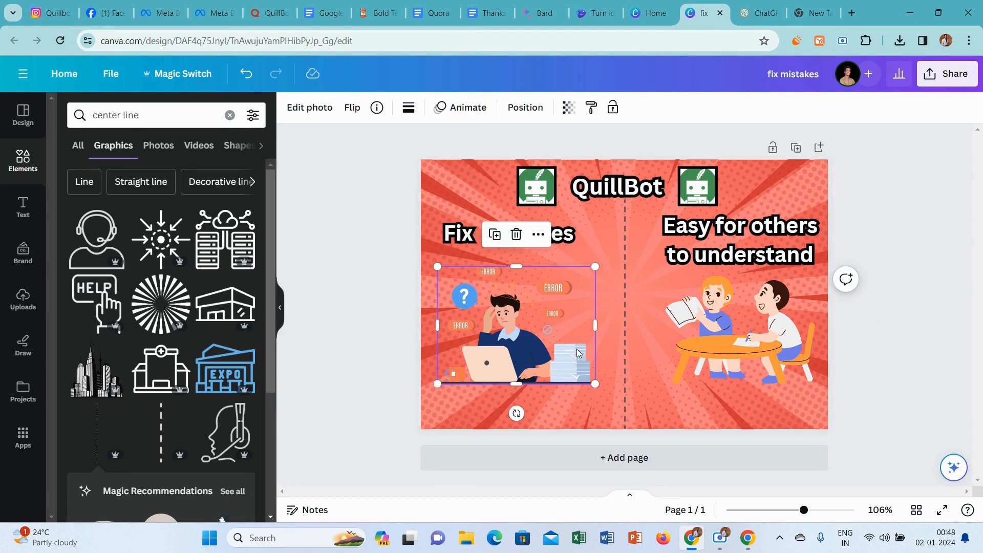
pyautogui.click(903, 356)
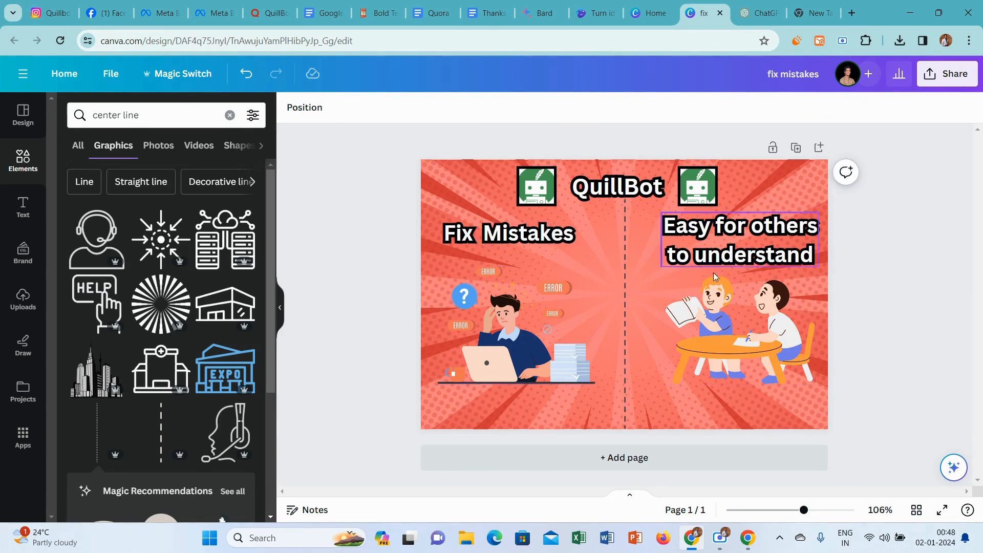
pyautogui.click(658, 407)
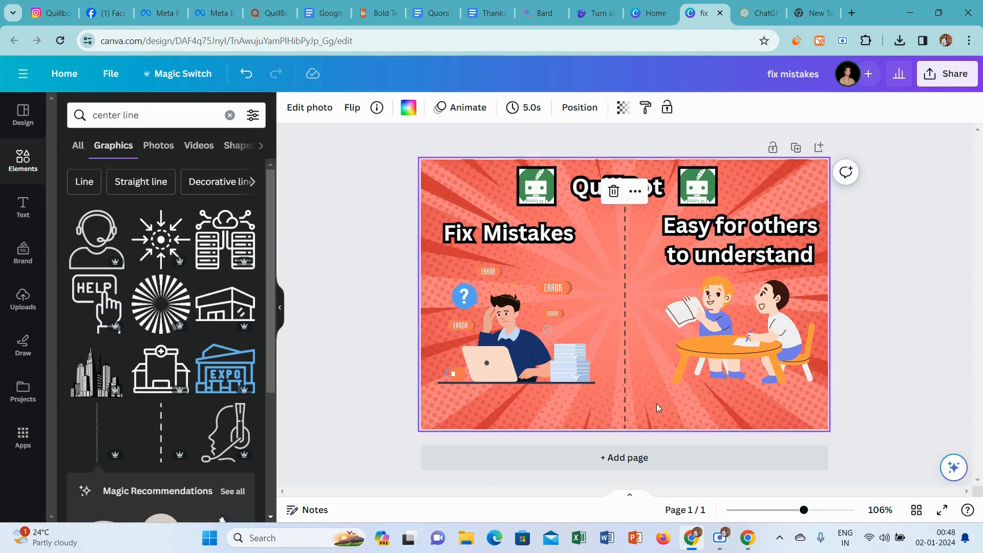
pyautogui.click(614, 191)
# Search the graphics for "red vs background" and set the split red-and-yellow graphic as the page background.
pyautogui.click(126, 112)
pyautogui.tripleClick(126, 114)
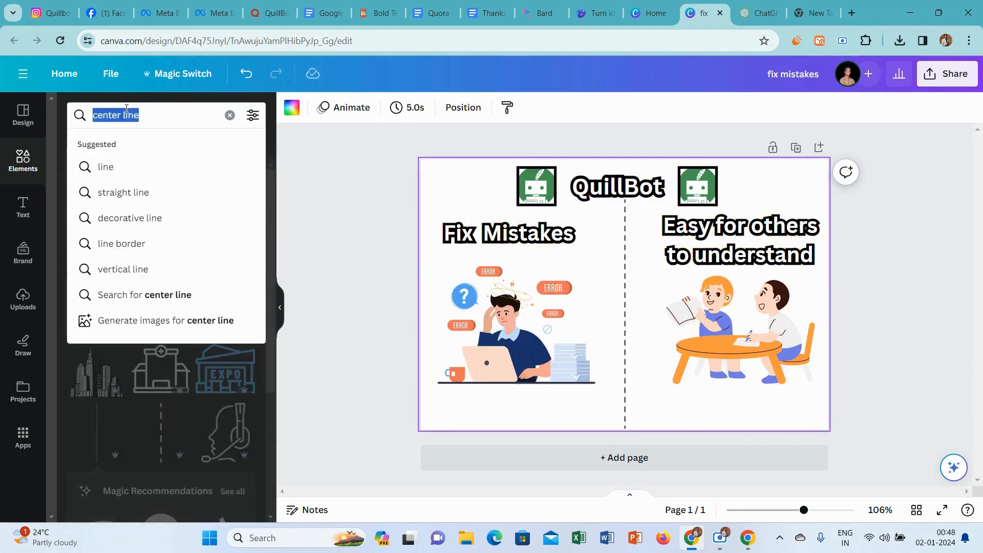
pyautogui.write('red ba')
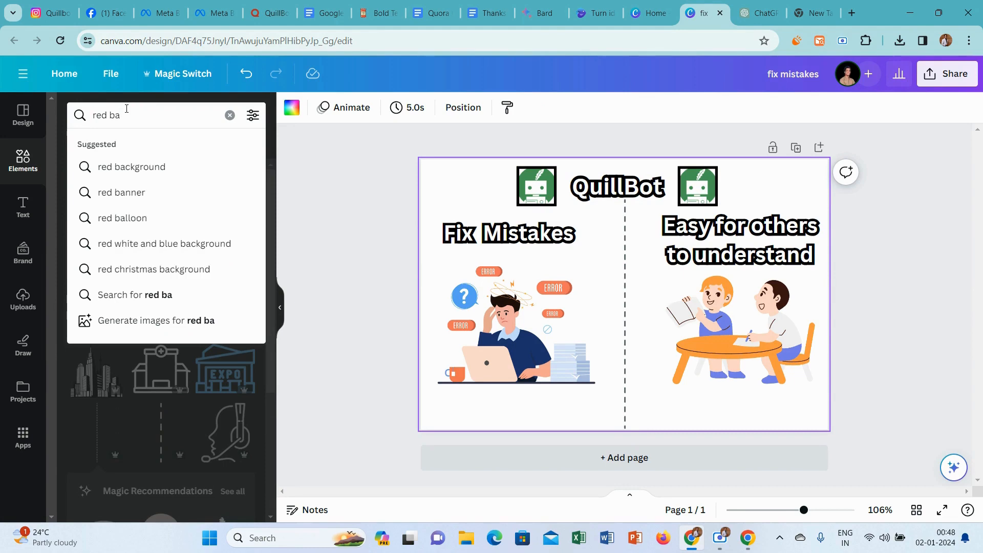
pyautogui.click(139, 165)
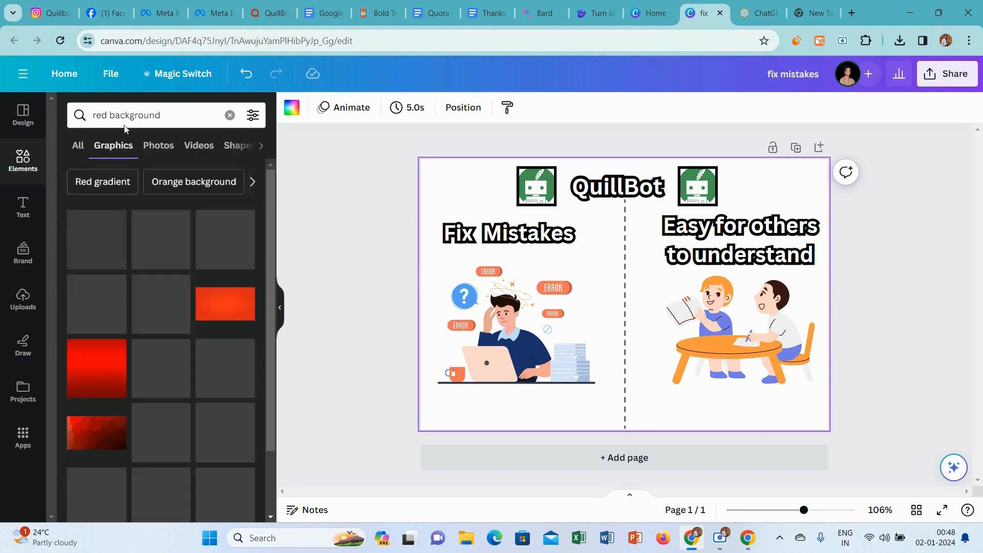
pyautogui.click(109, 117)
pyautogui.write('vs')
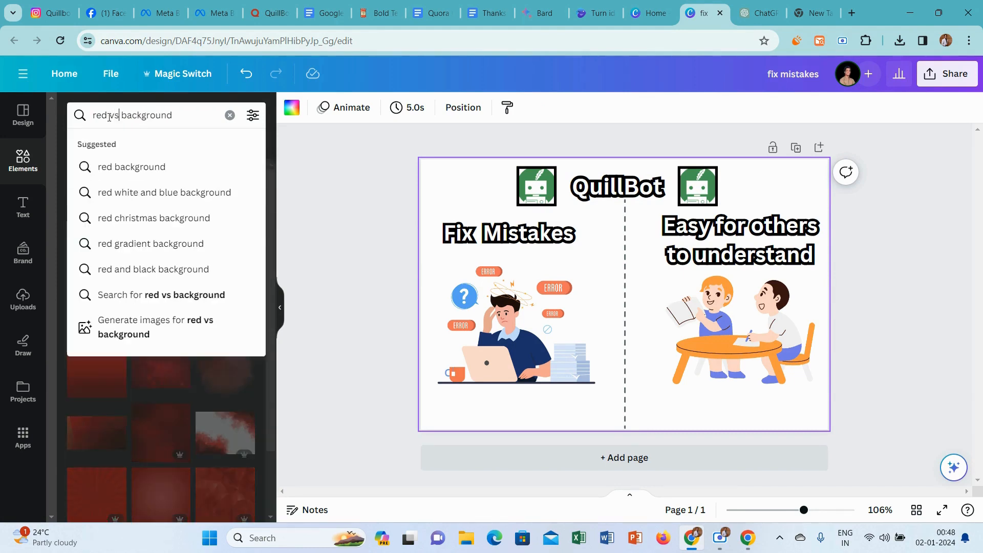
pyautogui.press('Return')
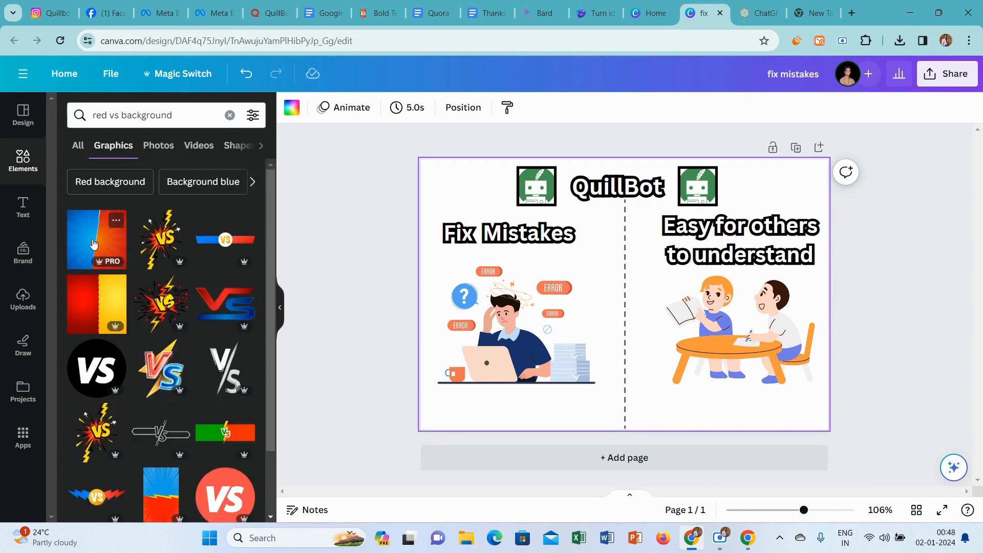
pyautogui.click(99, 301)
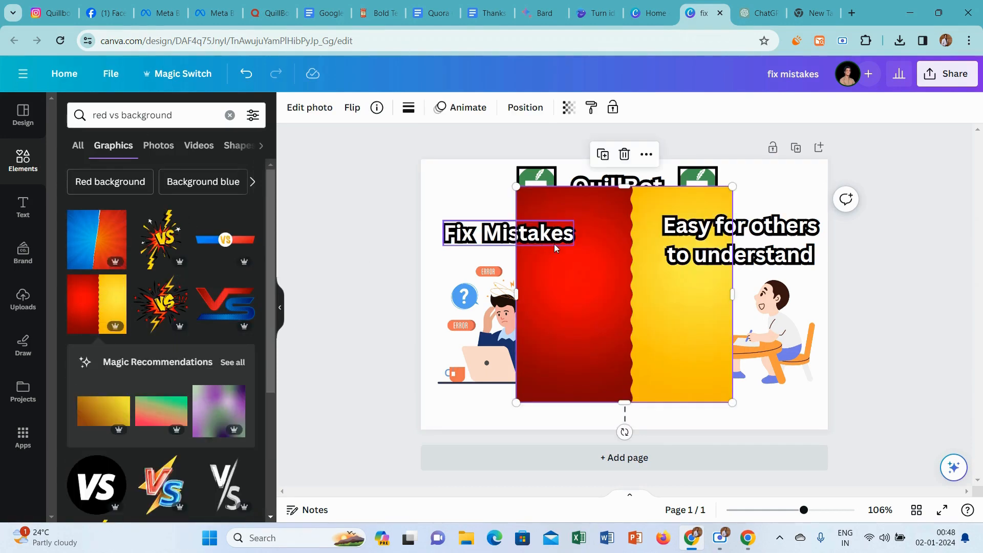
pyautogui.rightClick(604, 286)
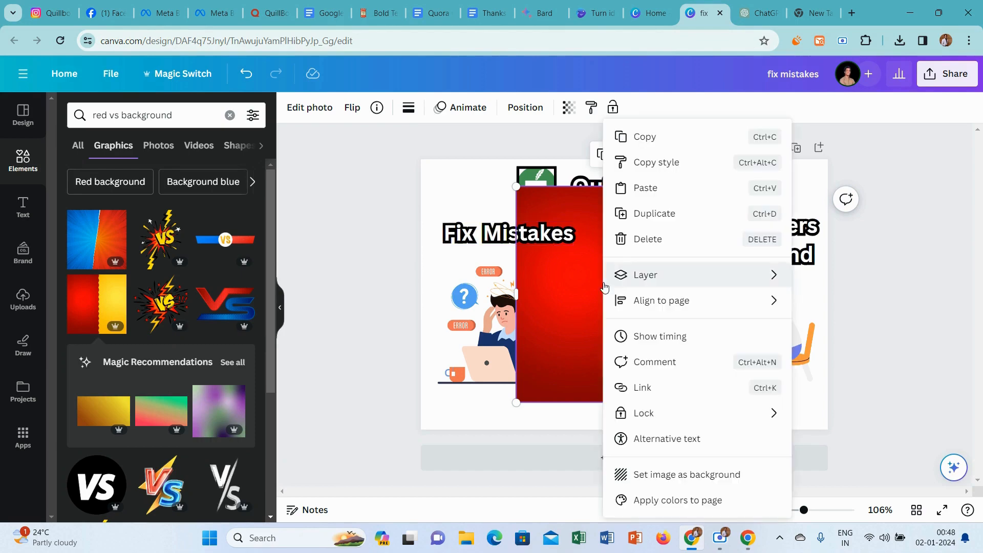
pyautogui.click(677, 474)
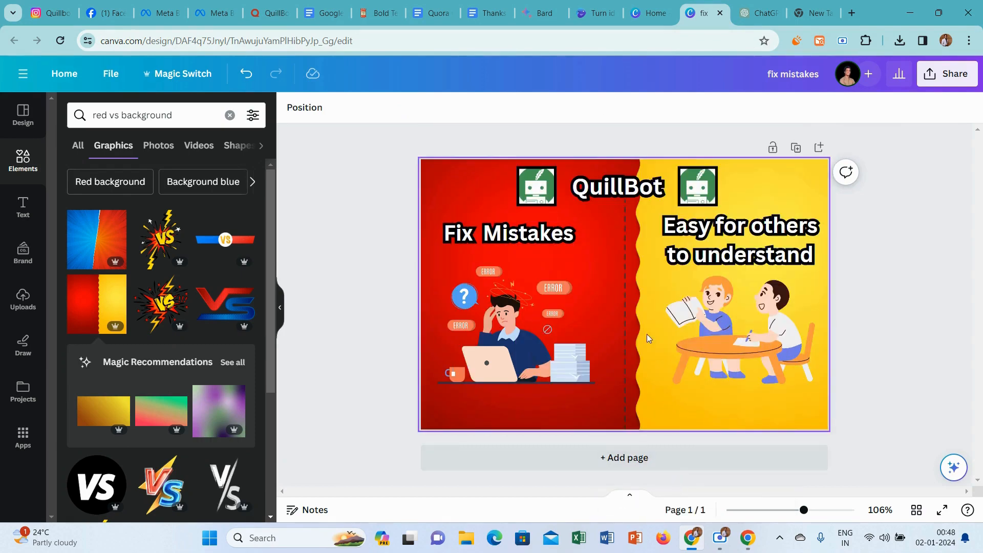
pyautogui.click(624, 309)
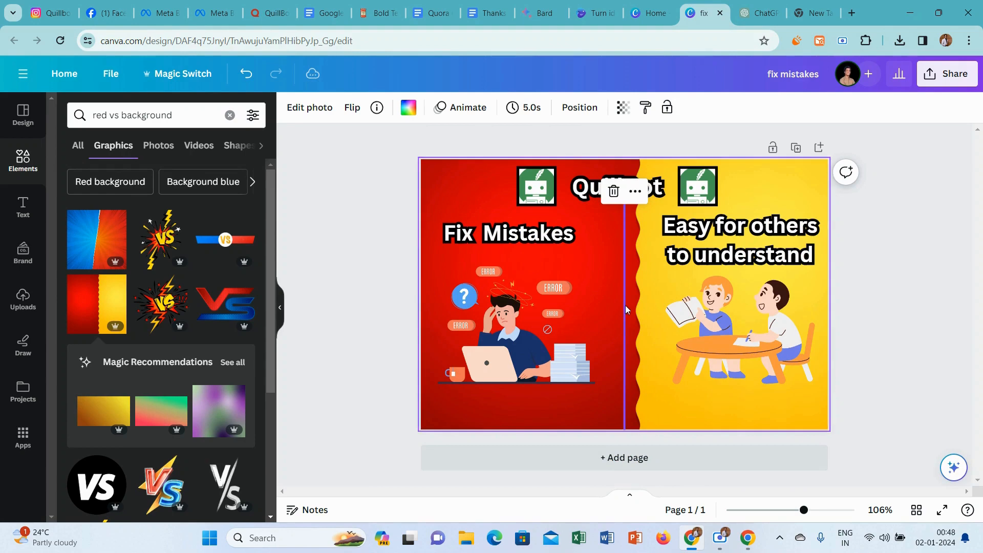
# Delete the dashed divider line and shift the QuillBot title slightly to the right.
pyautogui.click(625, 305)
pyautogui.press('Delete')
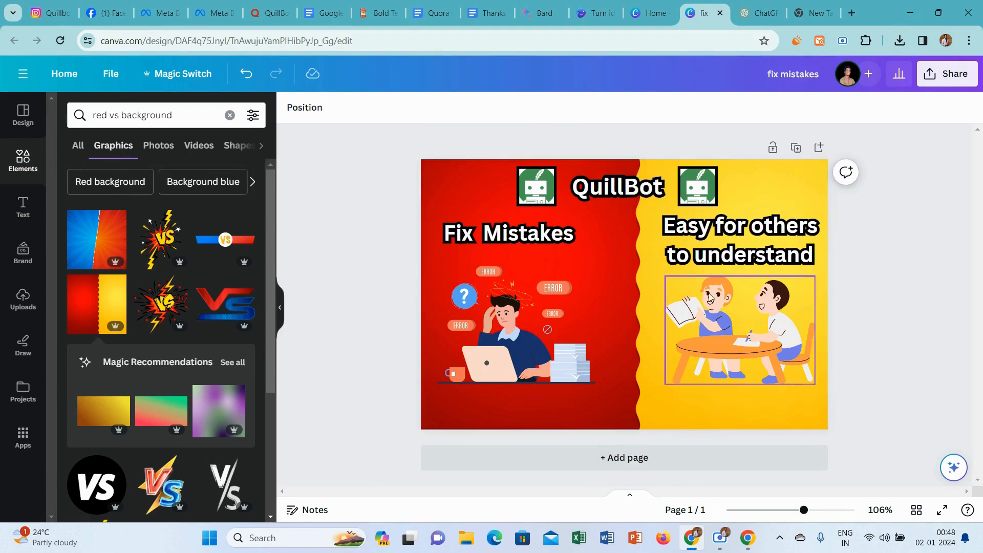
pyautogui.click(628, 189)
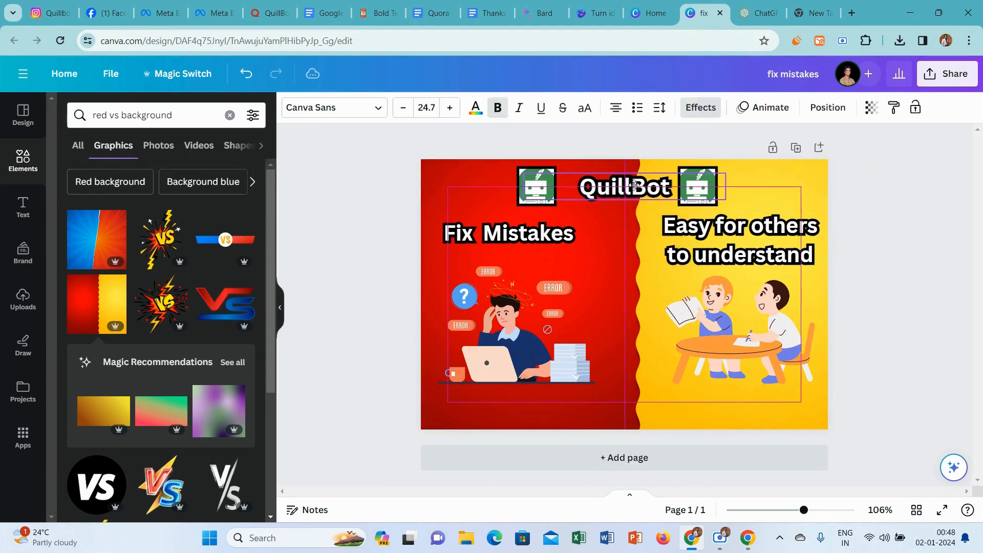
# Move the two QuillBot logos outward, away from the title, leaving clear space on both sides of it.
pyautogui.click(704, 185)
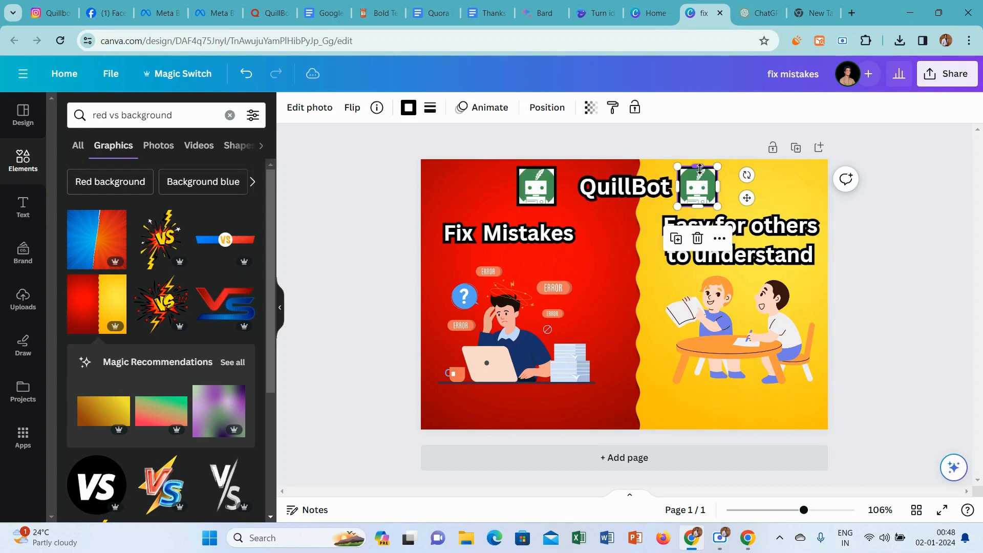
pyautogui.moveTo(703, 193); pyautogui.dragTo(754, 188)
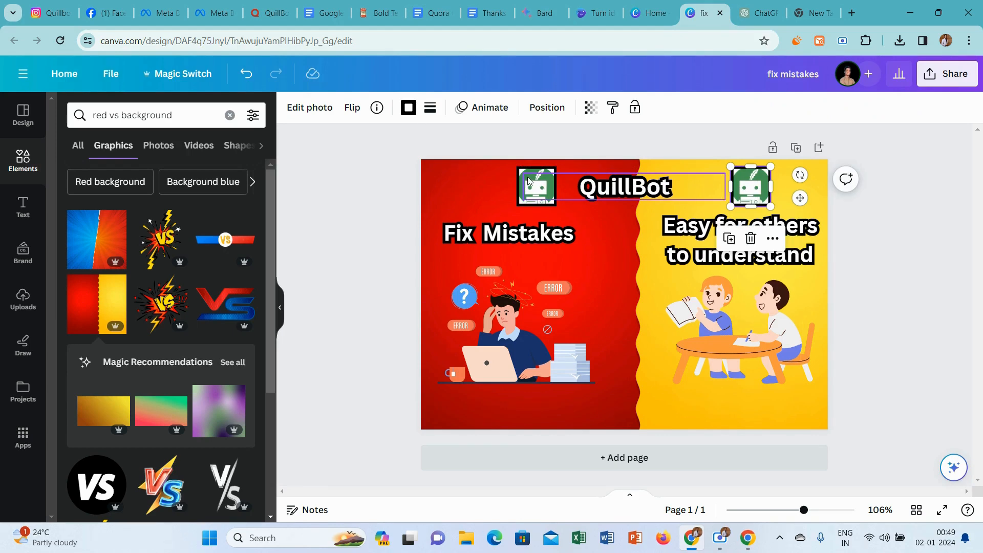
pyautogui.click(528, 180)
pyautogui.moveTo(525, 179); pyautogui.dragTo(494, 175)
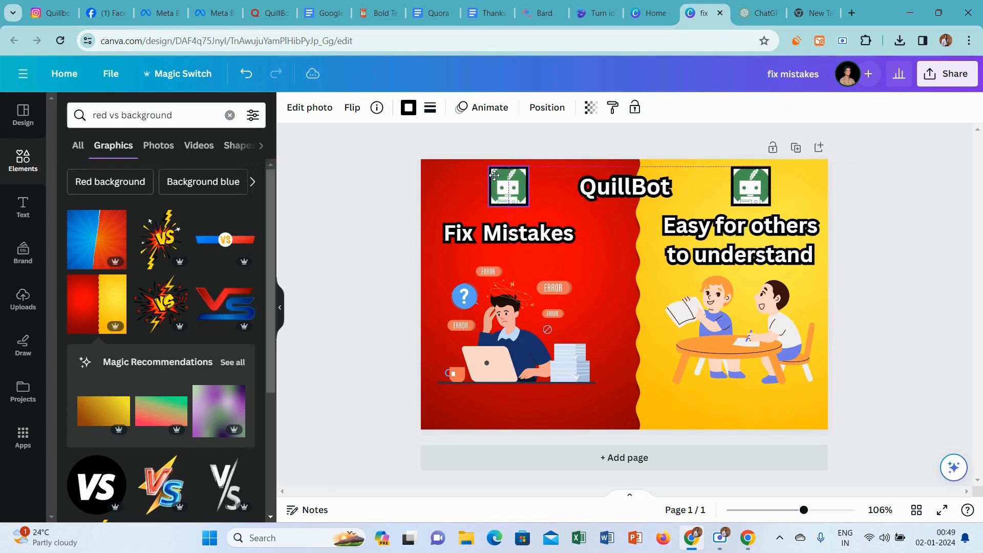
pyautogui.click(352, 245)
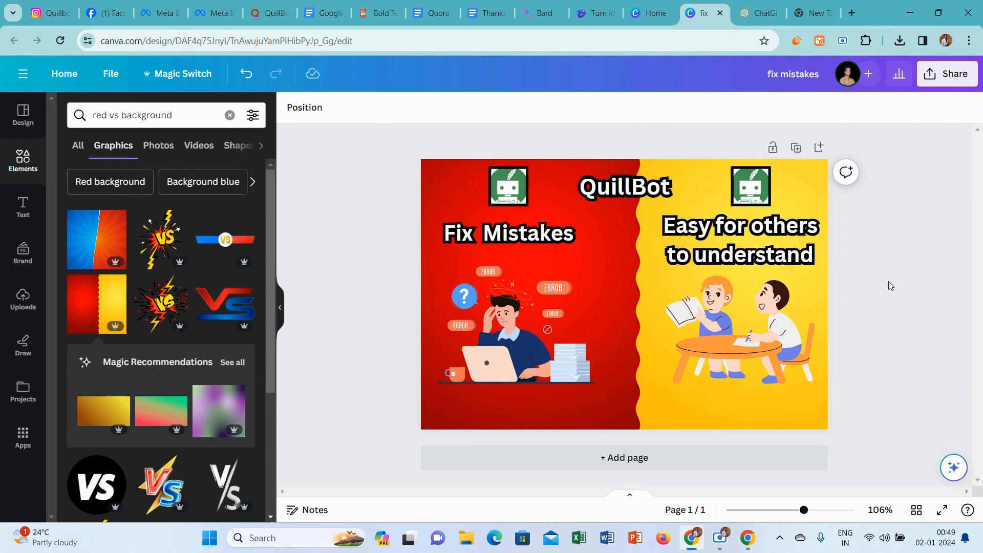
# Download the "fix mistakes" design as a PNG at 602 × 399 px.
pyautogui.click(946, 74)
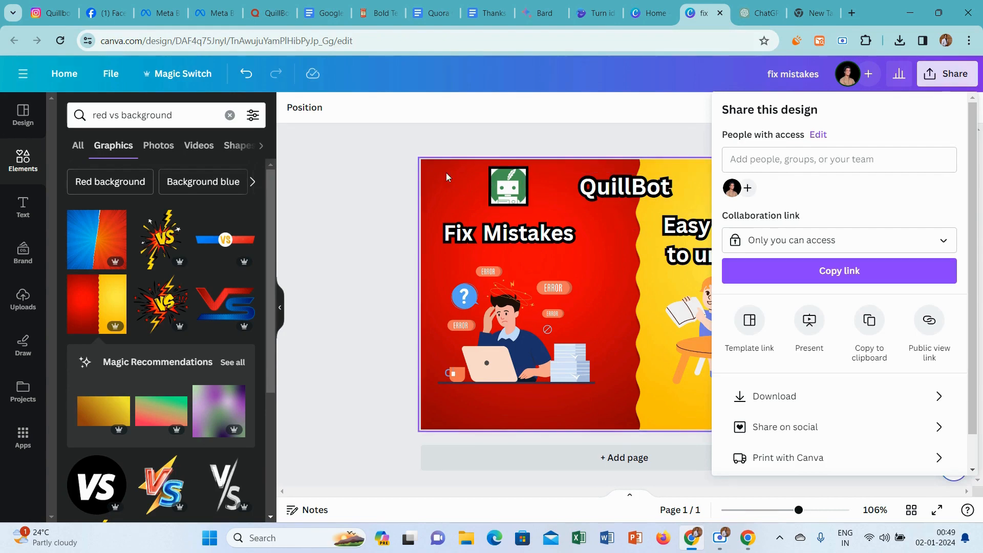
pyautogui.click(388, 157)
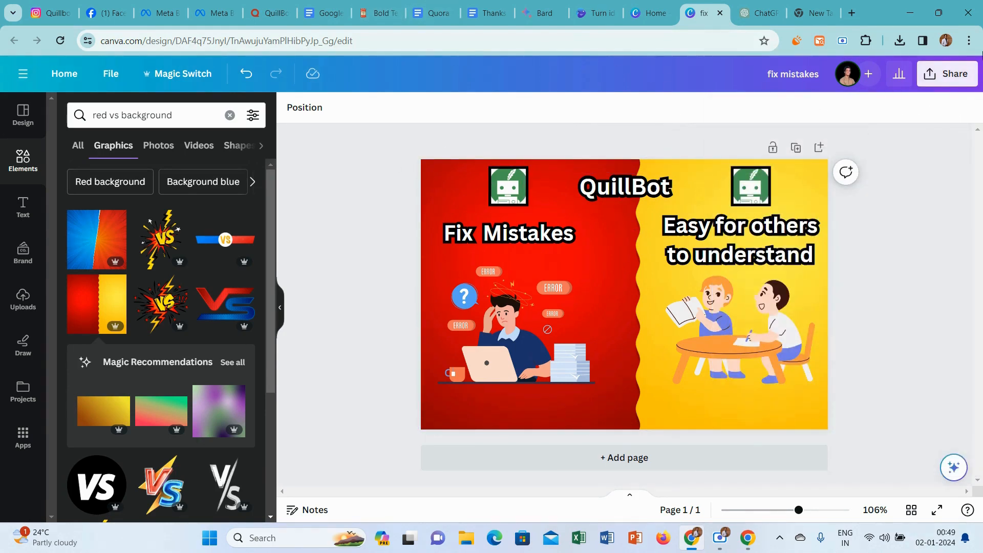
pyautogui.click(950, 76)
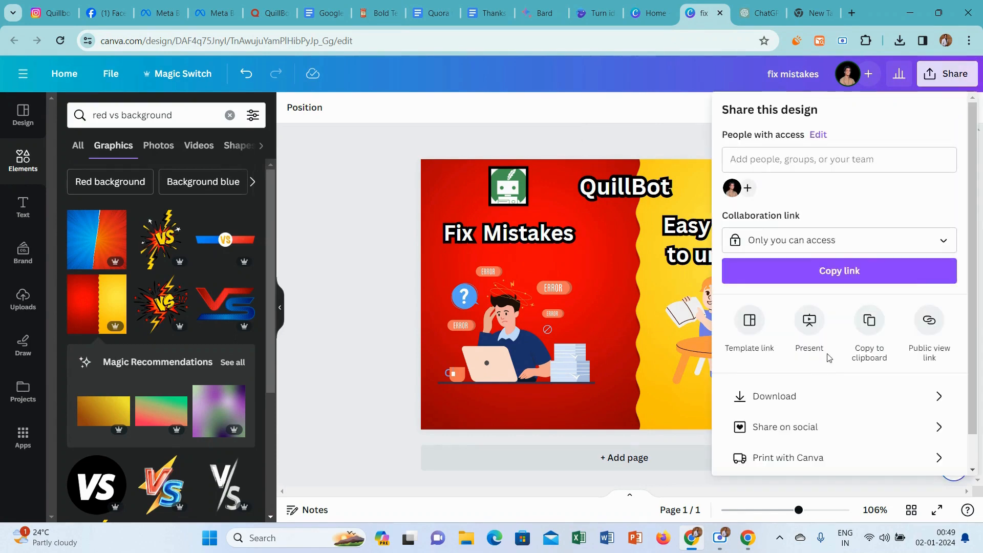
pyautogui.click(785, 403)
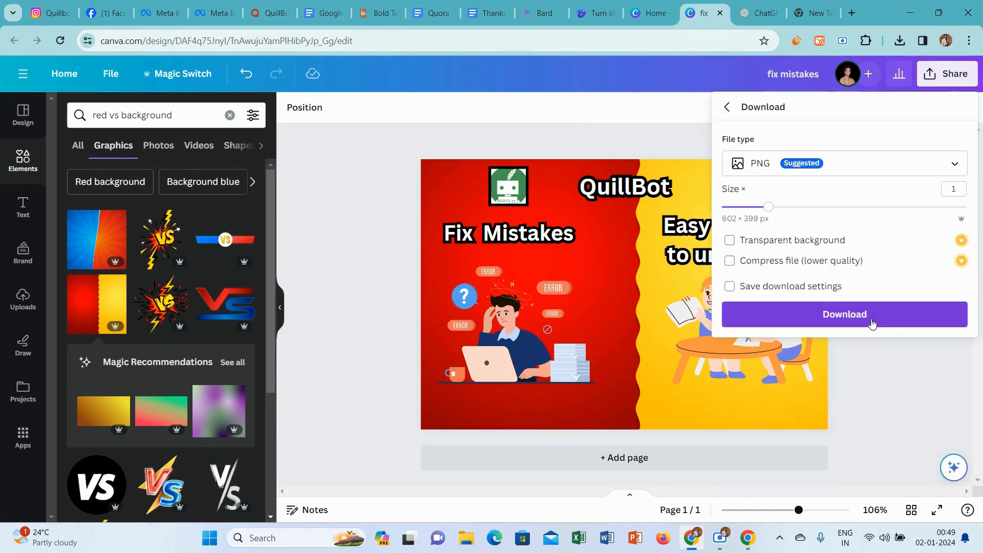
pyautogui.click(872, 321)
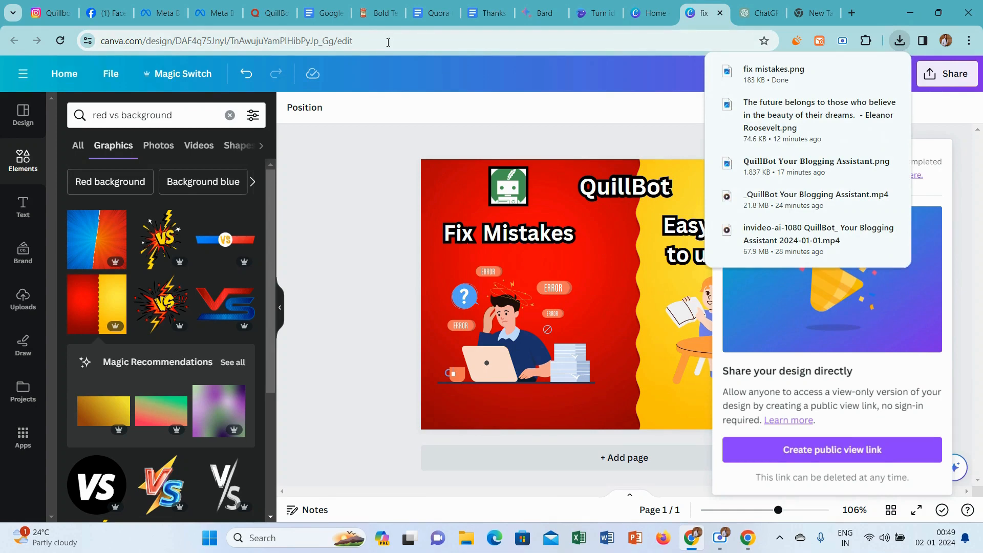
# In the Quora answer, insert the "fix mistakes" image below the opening sentence and remove the blank line beneath it.
pyautogui.click(272, 13)
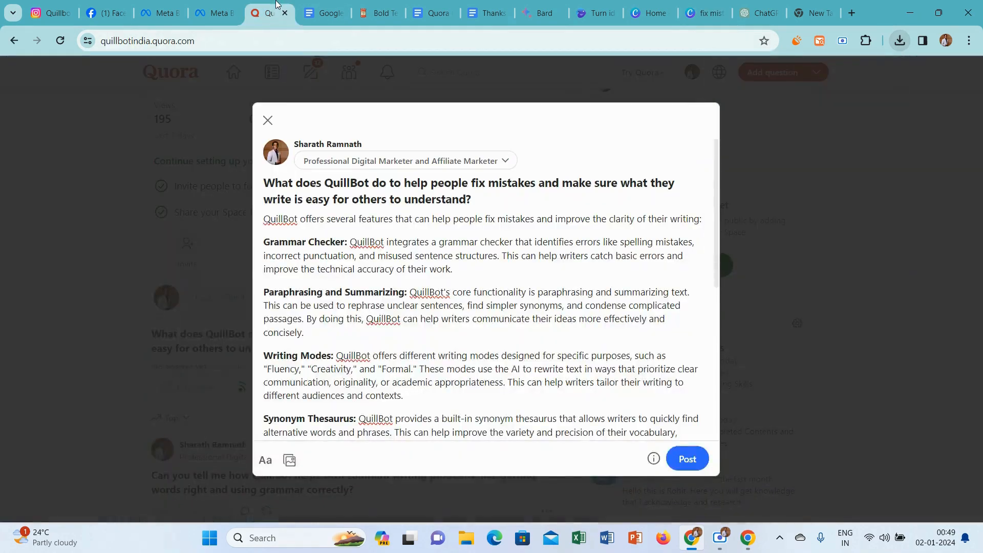
pyautogui.click(700, 220)
pyautogui.press('Return')
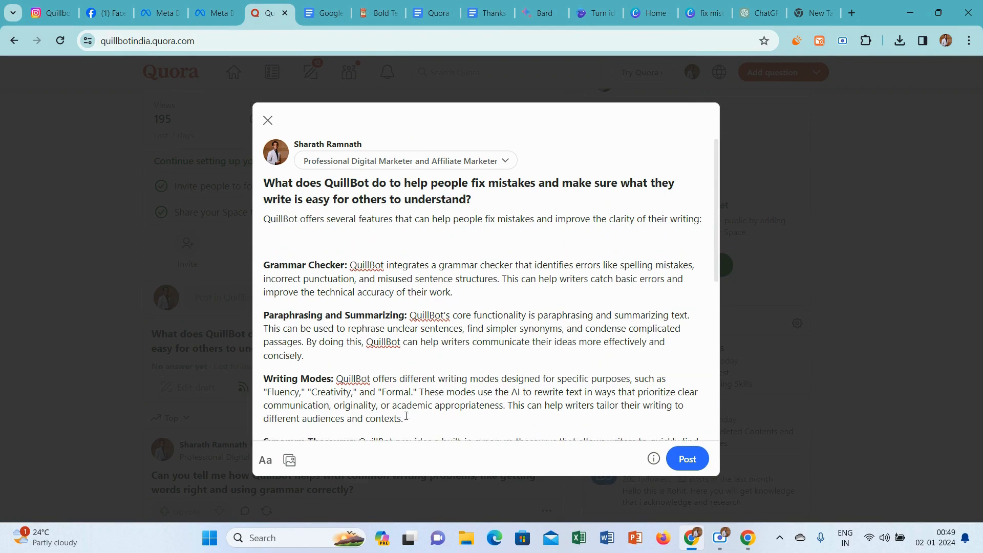
pyautogui.click(289, 460)
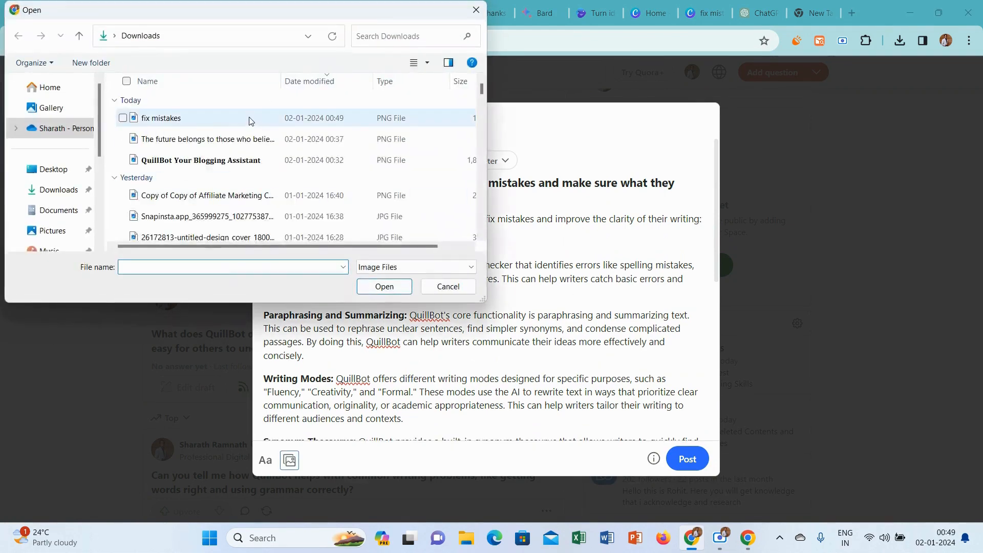
pyautogui.click(249, 119)
pyautogui.click(384, 286)
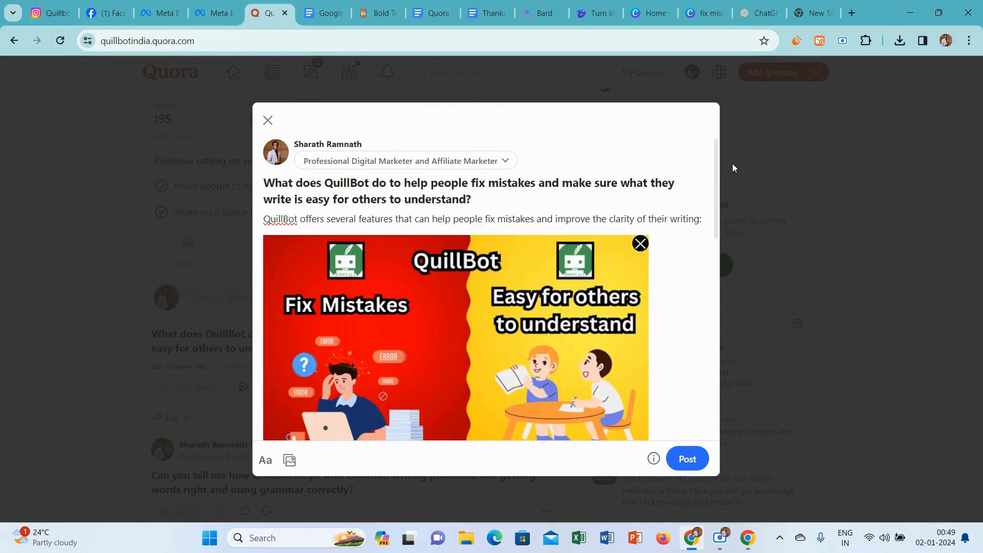
pyautogui.moveTo(717, 159); pyautogui.dragTo(723, 210)
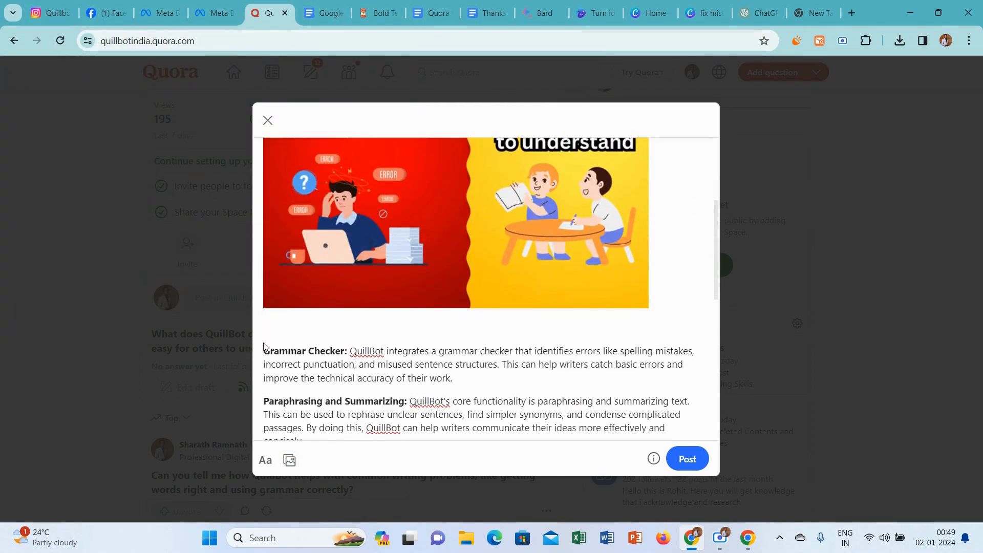
pyautogui.press('Delete')
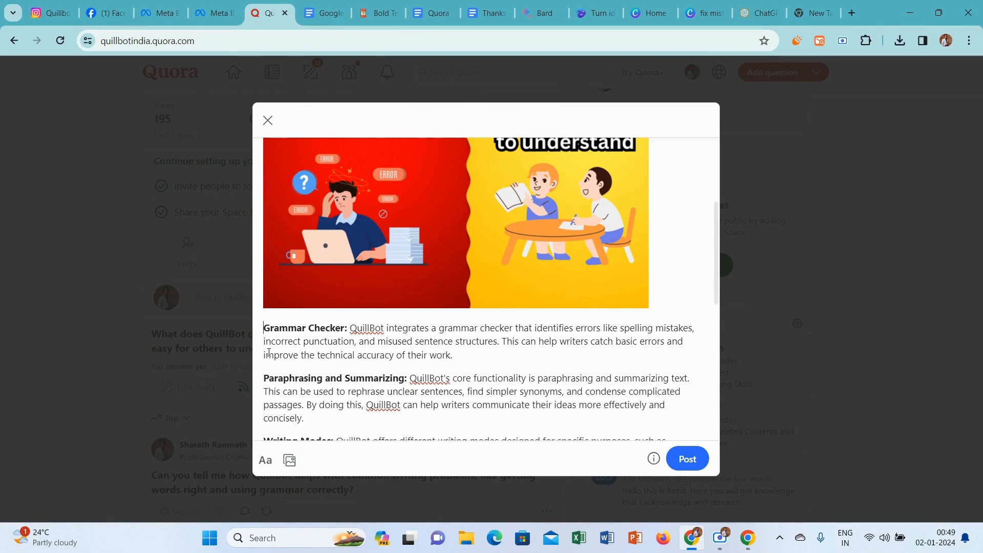
# Delete the stray lines "tune", "share", "more_vert" and "add_photo_alternate" from the end of the answer.
pyautogui.moveTo(716, 236); pyautogui.dragTo(706, 453)
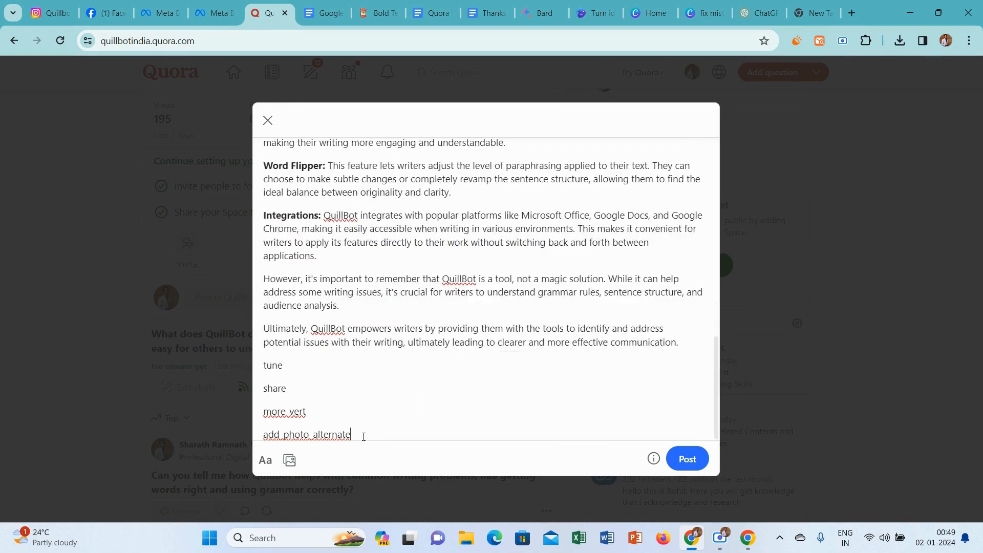
pyautogui.moveTo(364, 436); pyautogui.dragTo(260, 373)
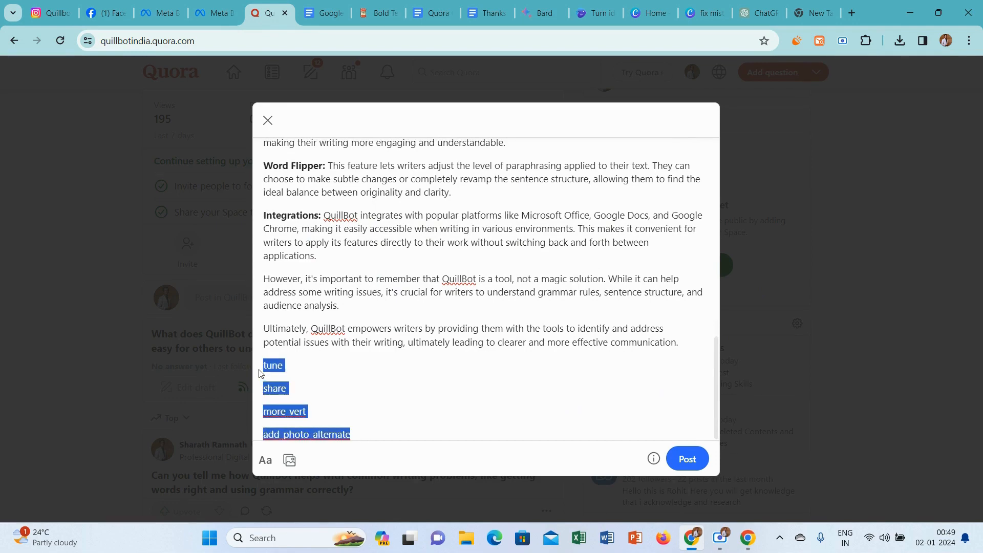
pyautogui.press('BackSpace')
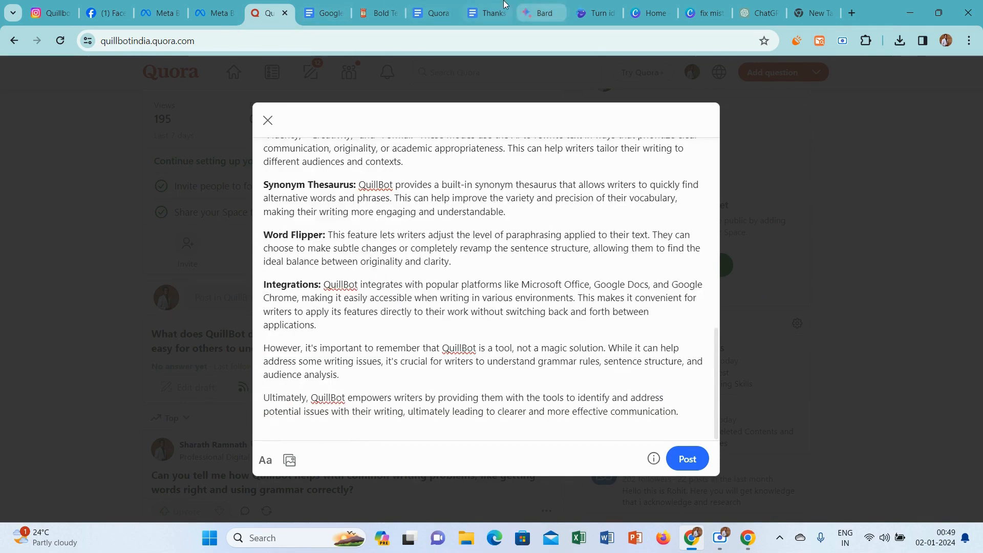
# Copy "Thanks for Reading.." with its heart emoji from the Thanks for Reading document and paste it at the end of the Quora answer.
pyautogui.click(459, 5)
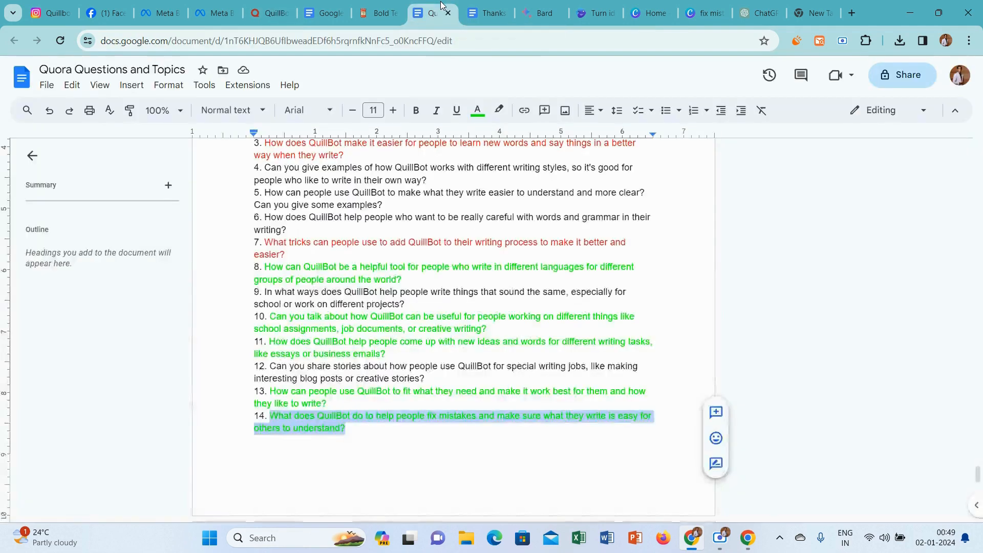
pyautogui.click(472, 5)
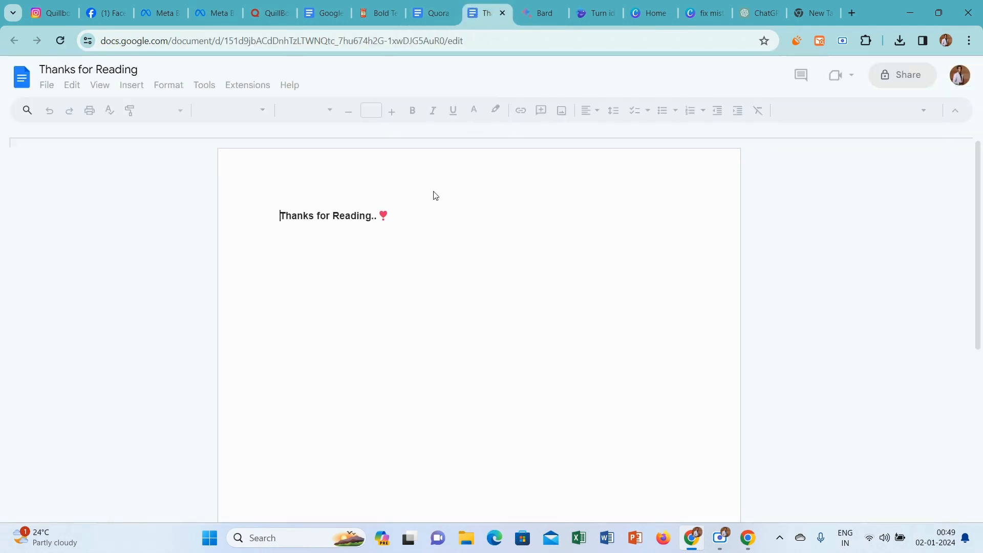
pyautogui.click(395, 218)
pyautogui.moveTo(396, 216); pyautogui.dragTo(253, 215)
pyautogui.hotkey('ctrl', 'c')
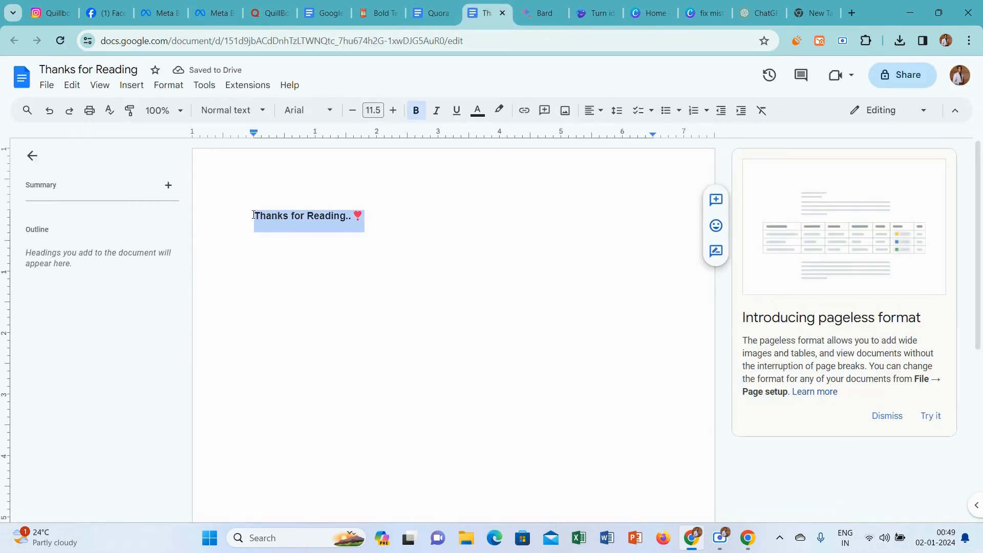
pyautogui.click(258, 9)
pyautogui.hotkey('ctrl', 'v')
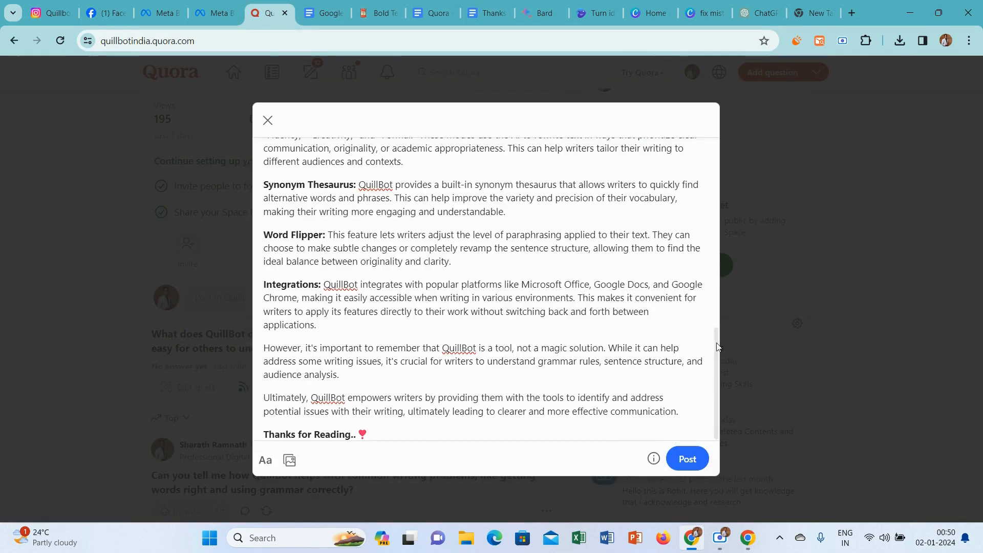
# Post the finished answer and look over the published page.
pyautogui.moveTo(717, 352)
pyautogui.mouseDown()
pyautogui.moveTo(724, 151)
pyautogui.moveTo(723, 365)
pyautogui.mouseUp()
pyautogui.click(688, 459)
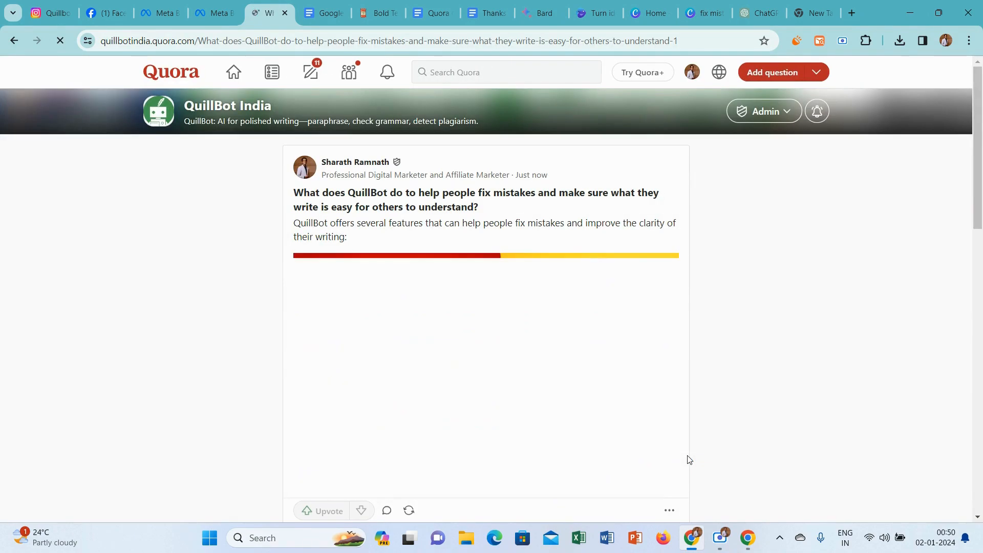
pyautogui.moveTo(977, 205); pyautogui.dragTo(978, 169)
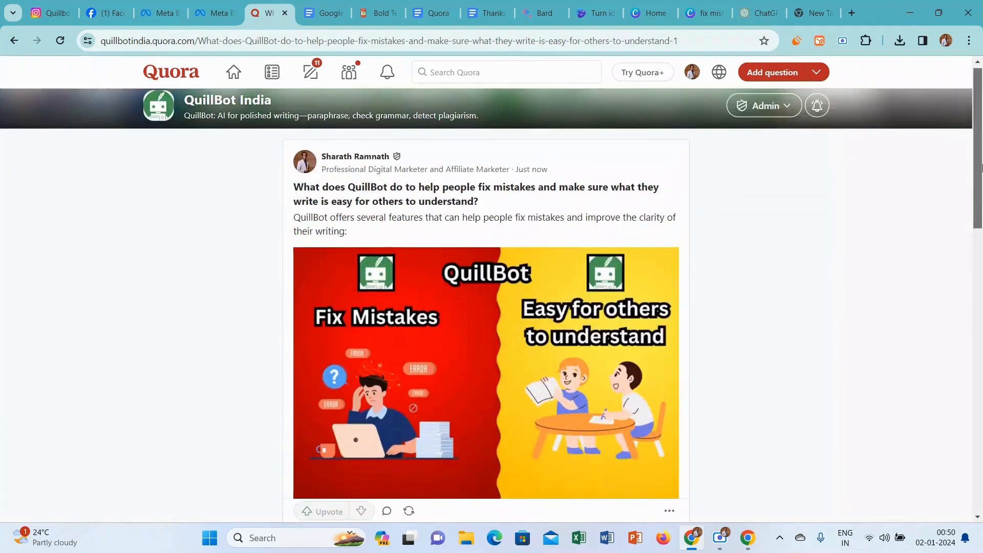
# Open the QuillBot India Space and bring its post box into view.
pyautogui.click(349, 72)
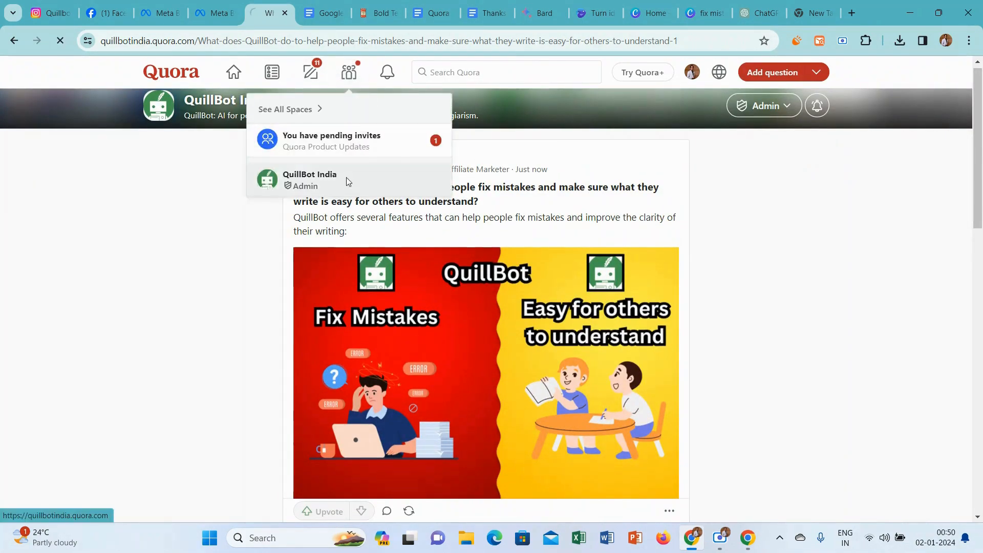
pyautogui.click(347, 179)
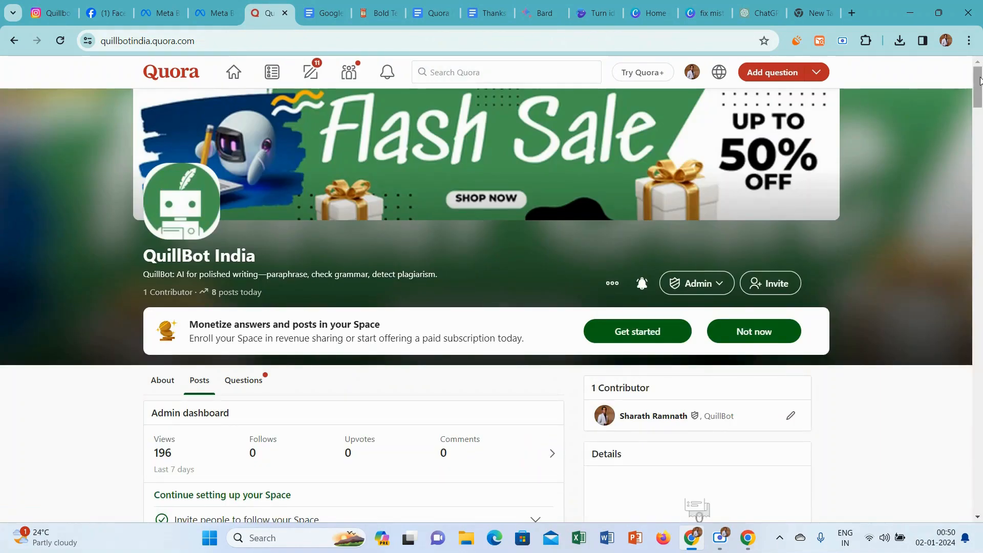
pyautogui.moveTo(979, 81); pyautogui.dragTo(980, 102)
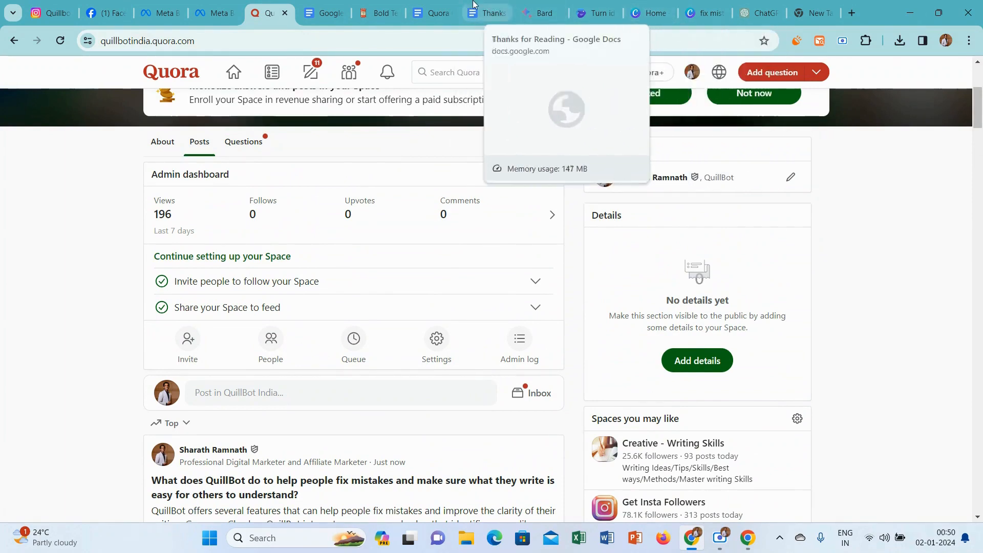
# In the Quora Questions and Topics document, change the text color of question 14 to red.
pyautogui.click(436, 7)
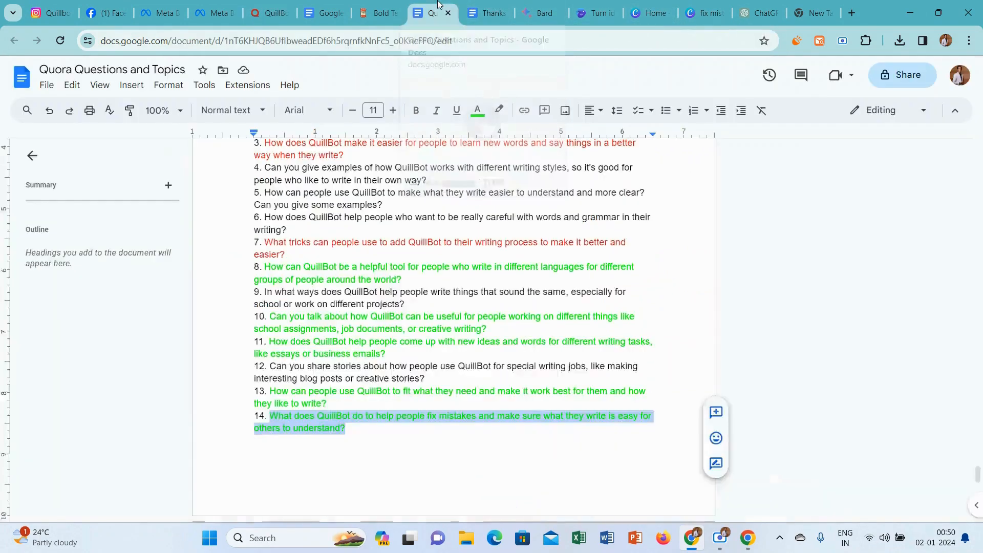
pyautogui.click(477, 110)
pyautogui.click(495, 149)
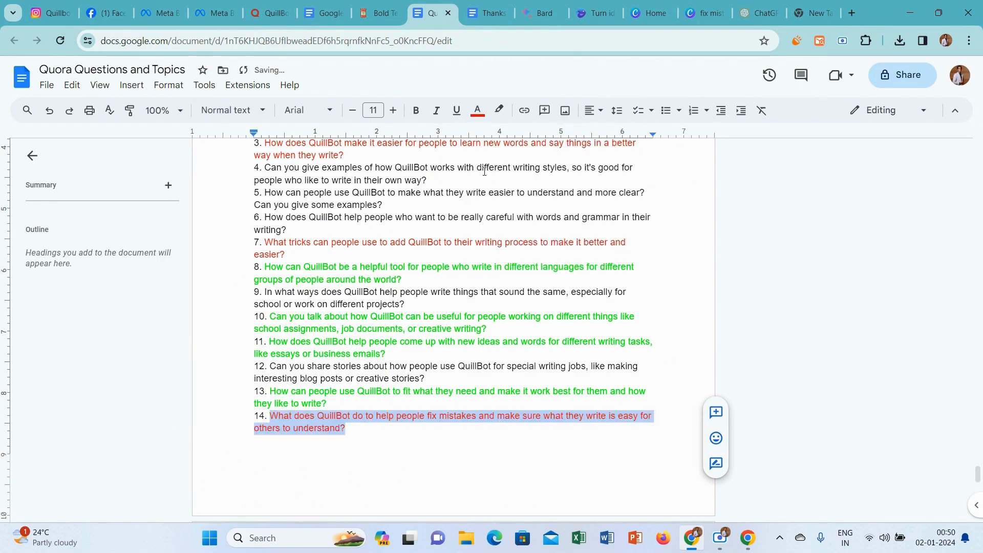
# Copy question 13 from the Quora Questions and Topics document and ask it as a new question in the QuillBot India Space on Quora.
pyautogui.moveTo(339, 404); pyautogui.dragTo(272, 395)
pyautogui.hotkey('ctrl', 'c')
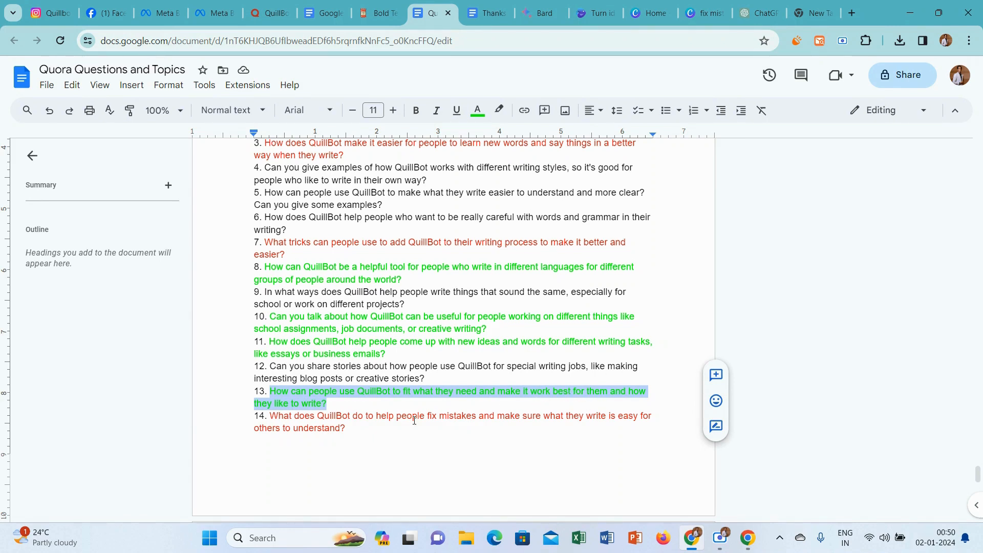
pyautogui.click(270, 13)
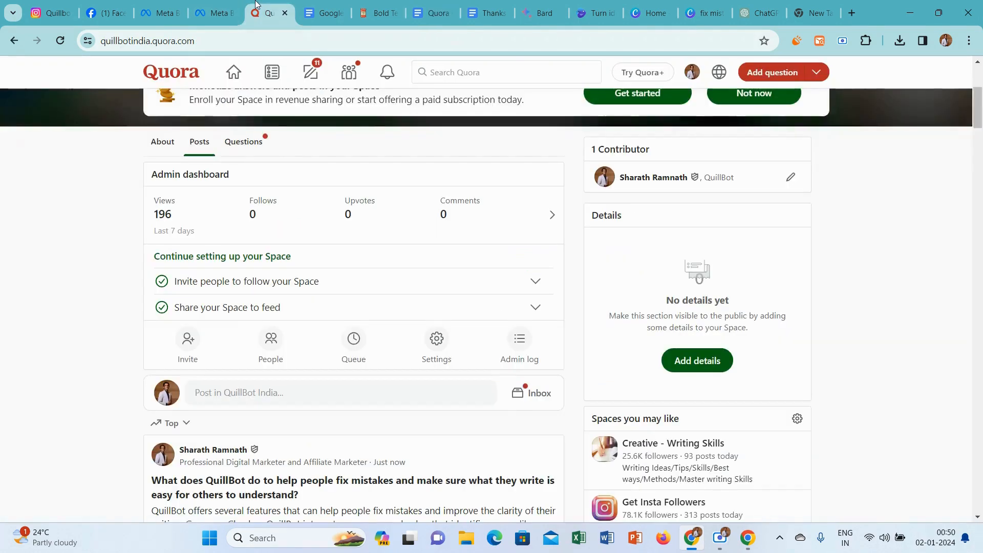
pyautogui.click(268, 393)
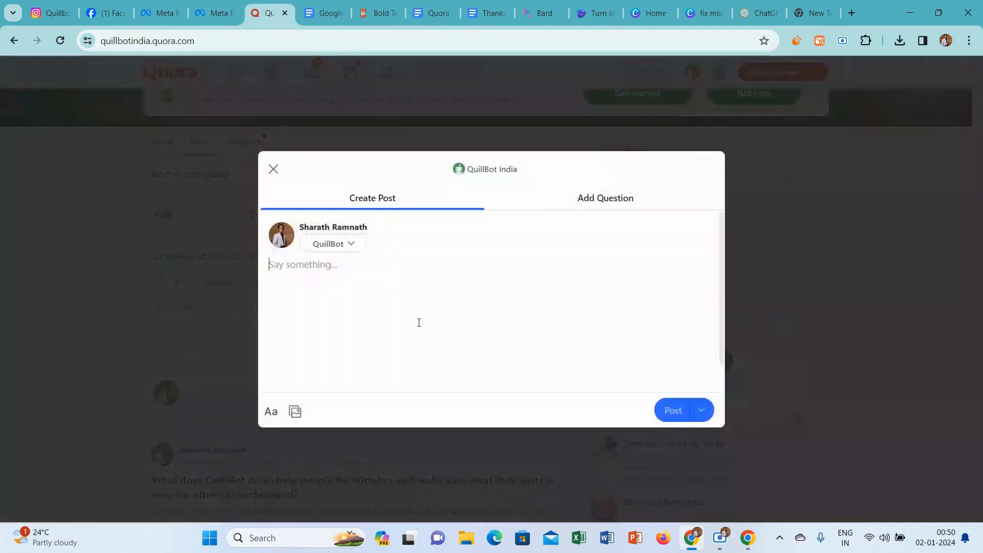
pyautogui.click(636, 200)
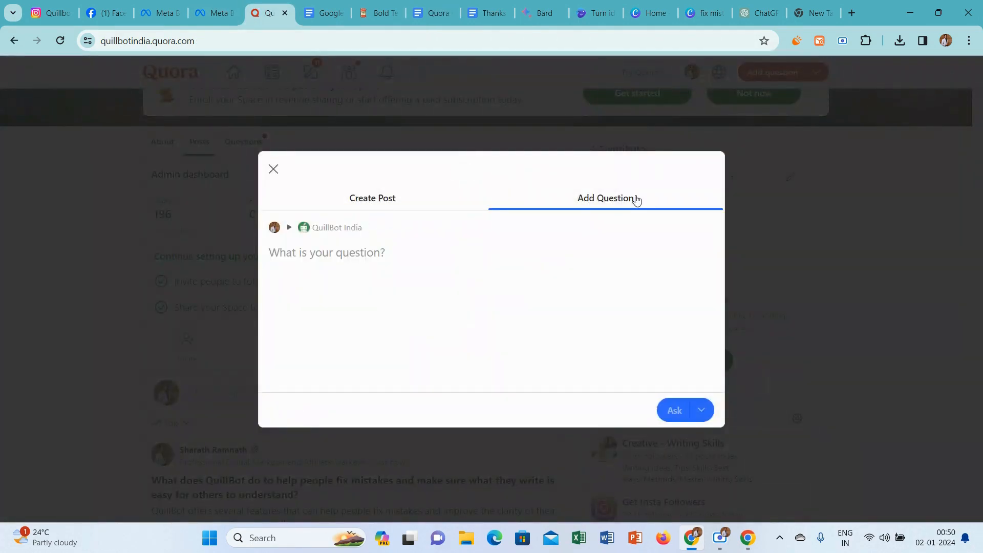
pyautogui.hotkey('ctrl', 'v')
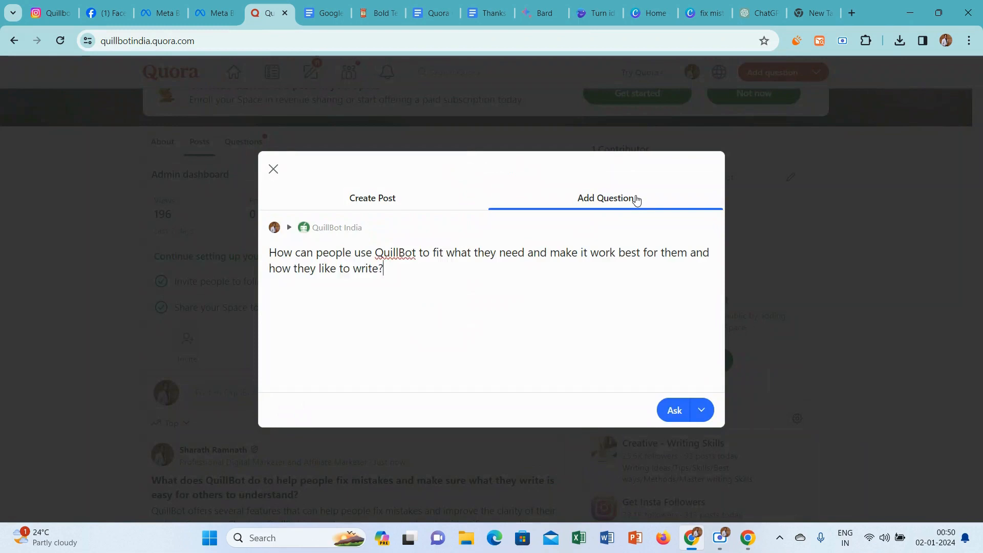
pyautogui.click(675, 410)
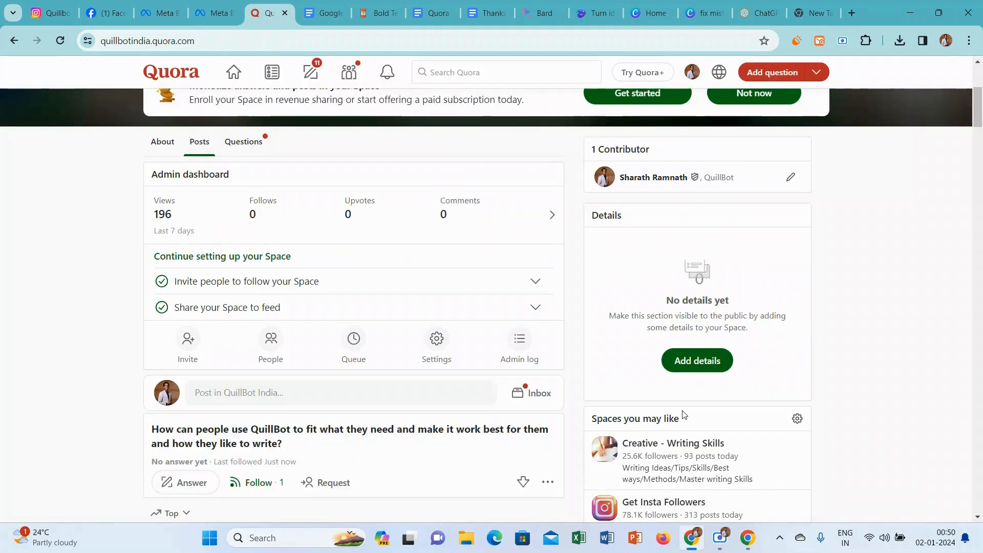
# Start an answer to the newly asked question and set its credential to Professional Digital Marketer and Affiliate Marketer.
pyautogui.scroll(-3, 807, 173)
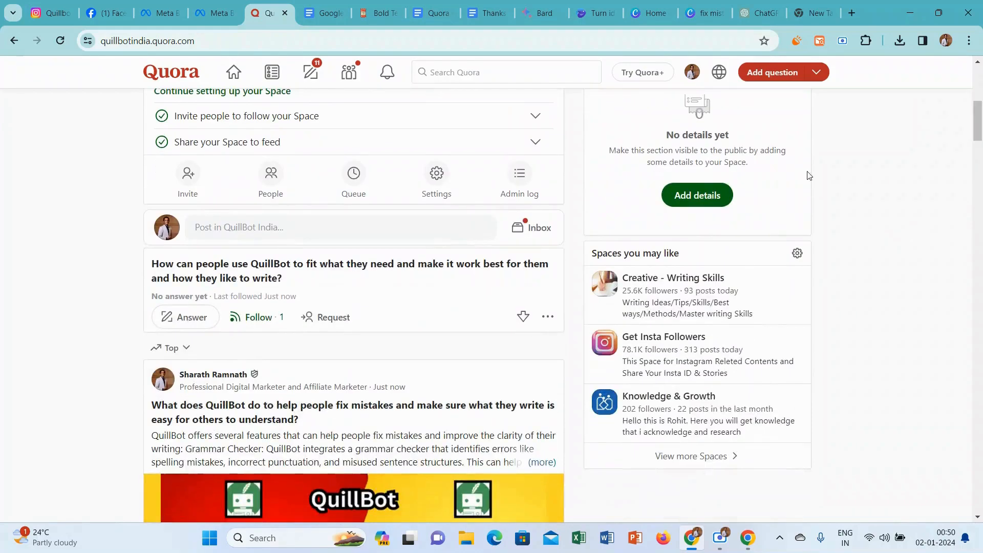
pyautogui.click(196, 315)
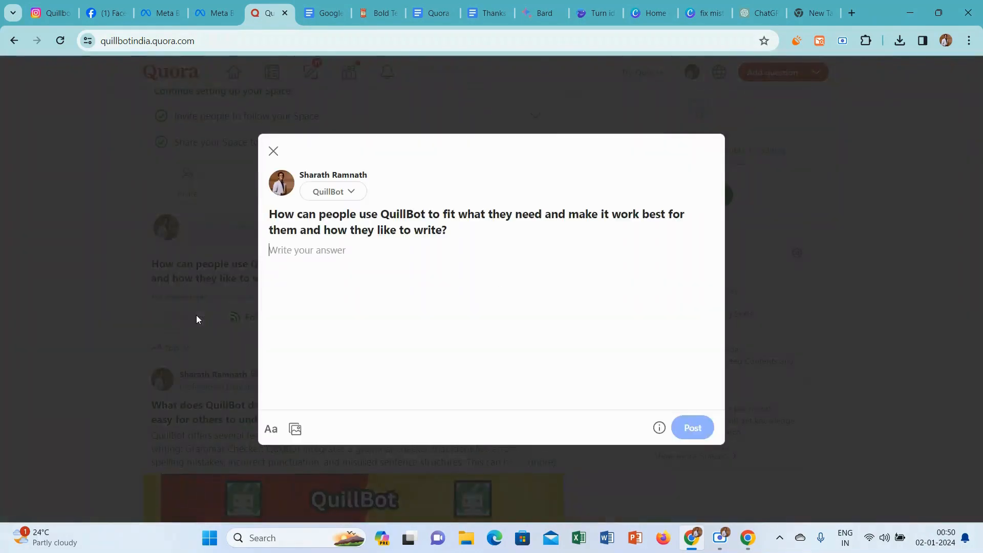
pyautogui.click(338, 191)
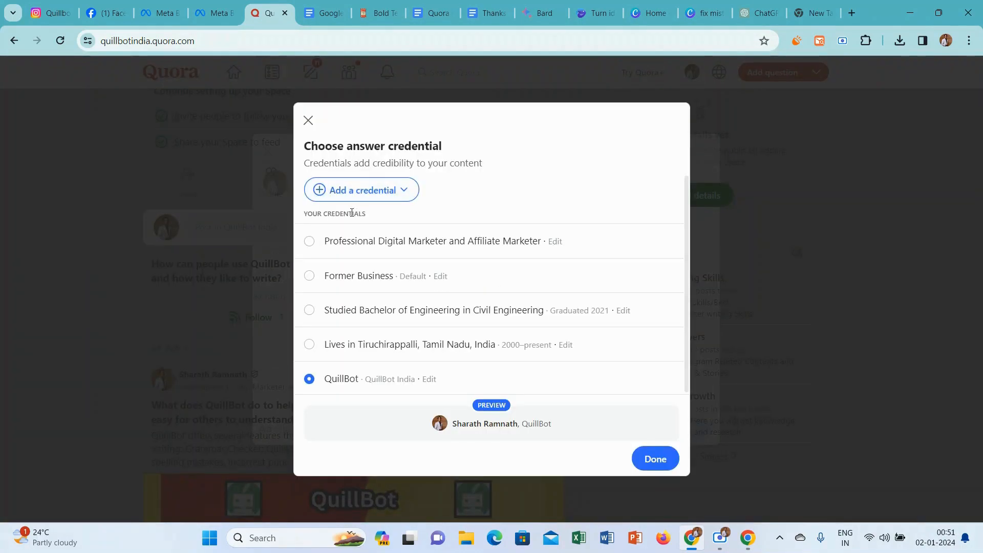
pyautogui.click(308, 247)
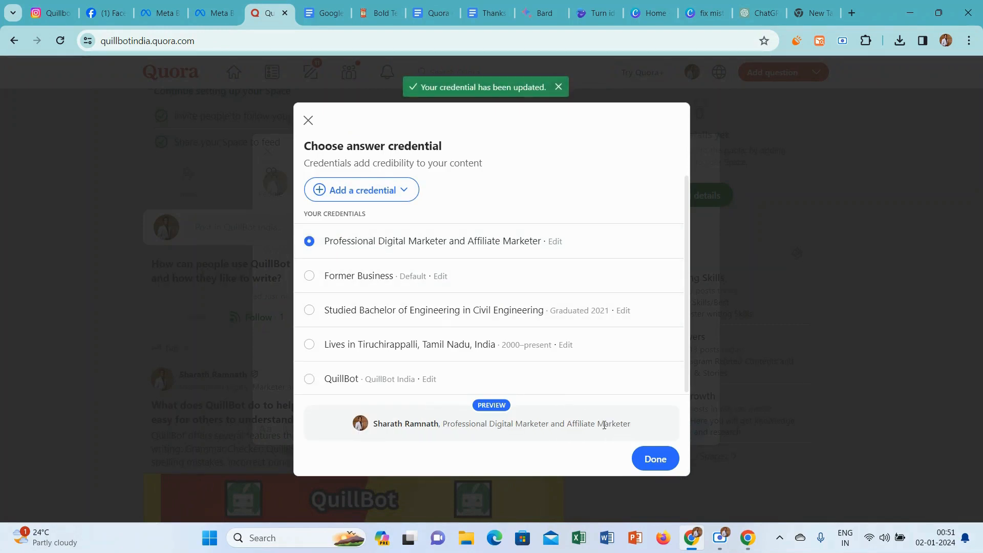
pyautogui.click(653, 458)
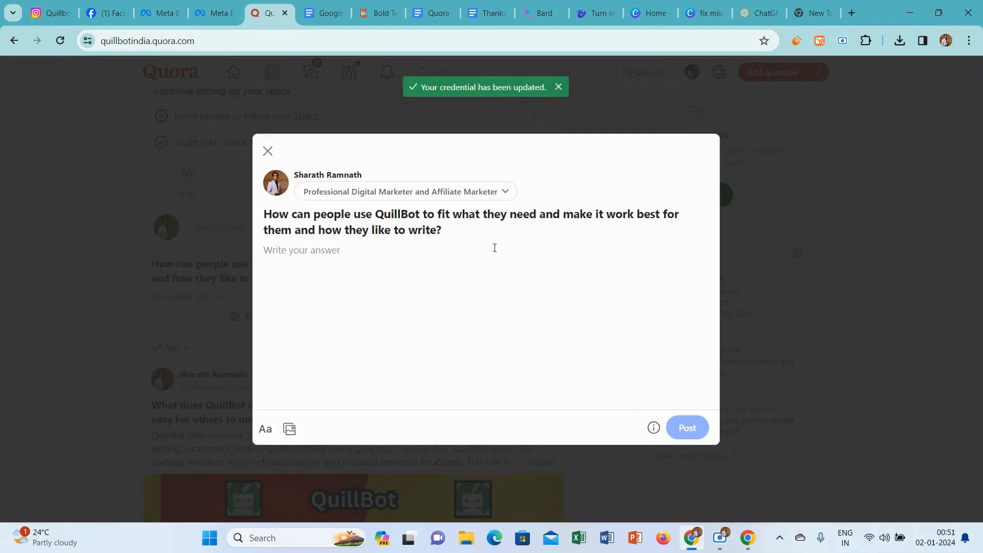
# Copy the question text from the Quora answer window and submit it to Bard as a prompt.
pyautogui.moveTo(448, 234); pyautogui.dragTo(264, 219)
pyautogui.hotkey('ctrl', 'c')
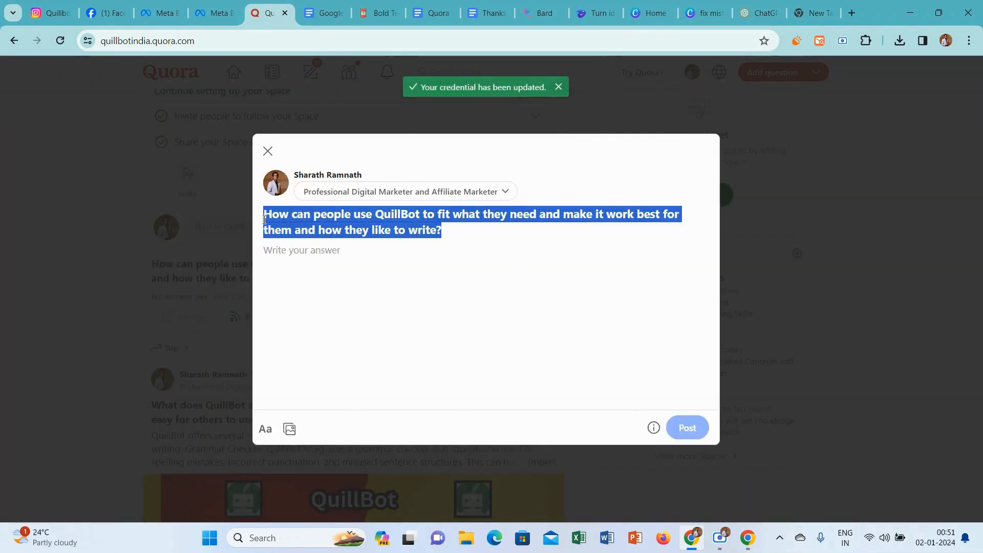
pyautogui.click(264, 219)
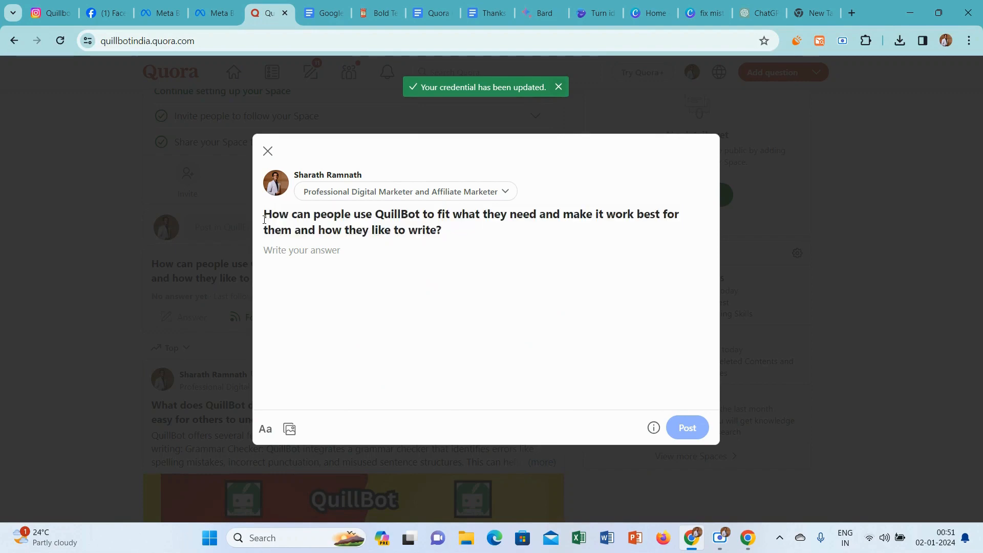
pyautogui.click(540, 13)
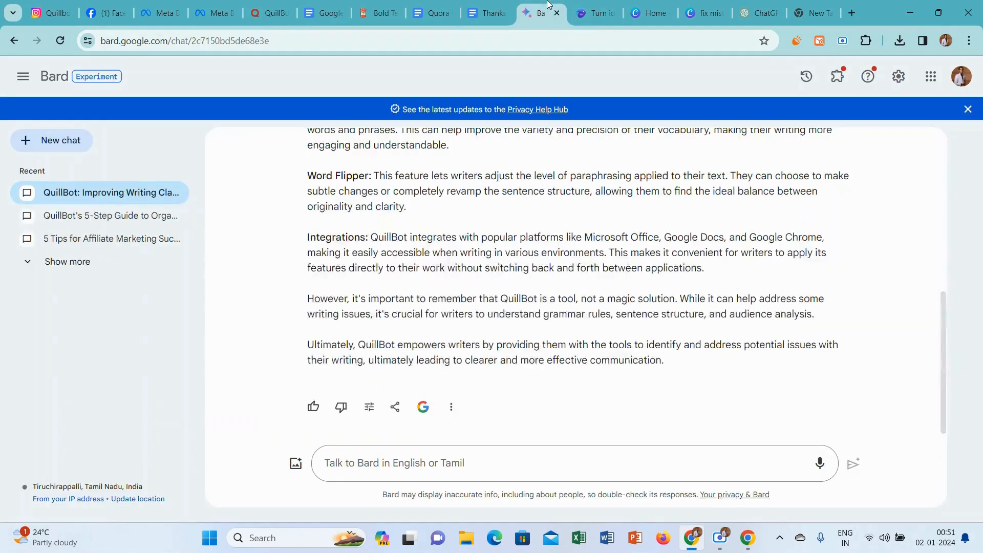
pyautogui.click(358, 459)
pyautogui.hotkey('ctrl', 'v')
pyautogui.press('Return')
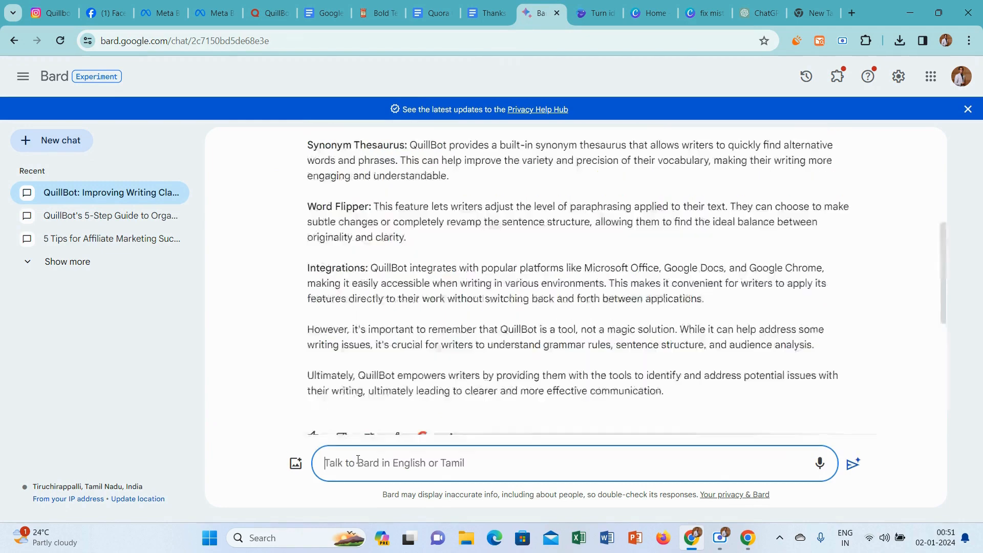
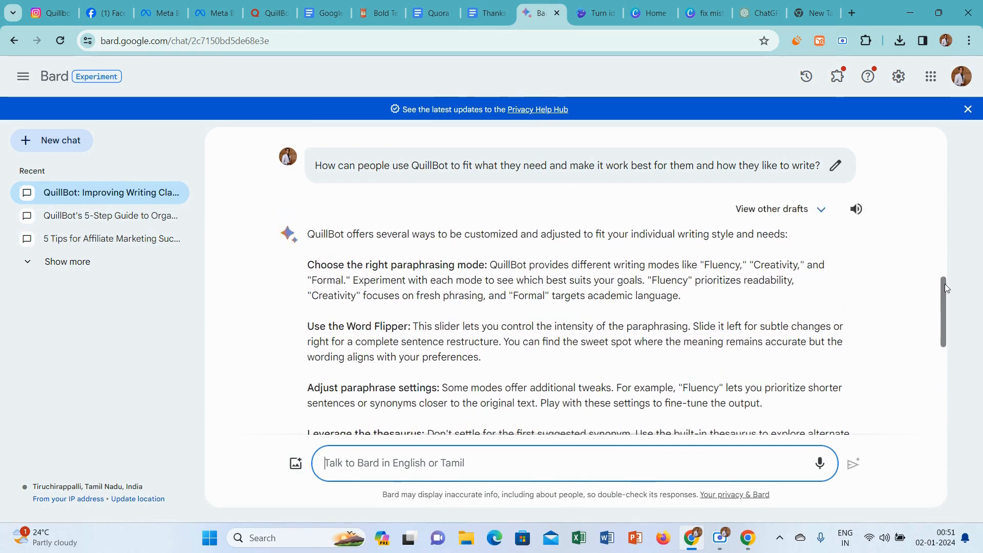
# Ask Bard in the current chat to "give me a long answer".
pyautogui.moveTo(944, 284); pyautogui.dragTo(939, 401)
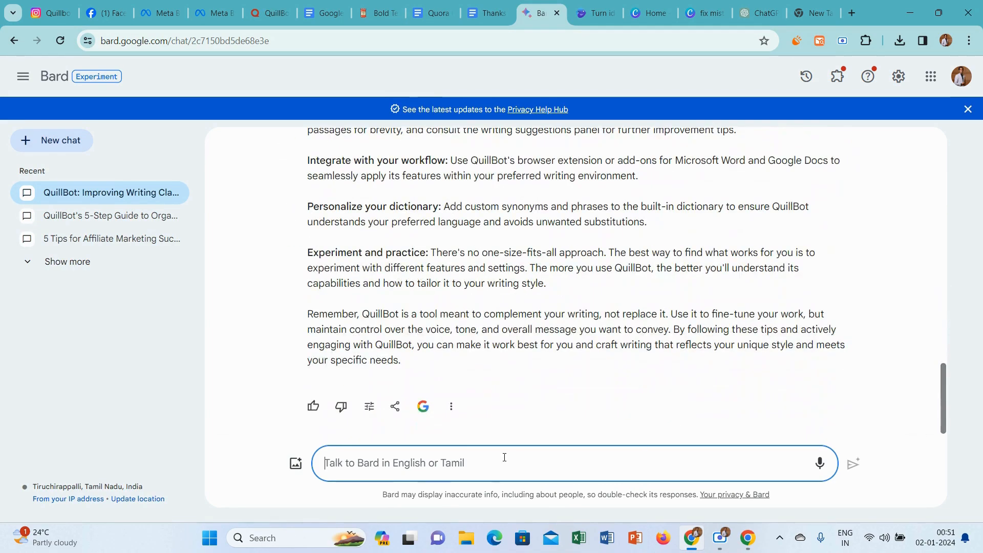
pyautogui.write('give m')
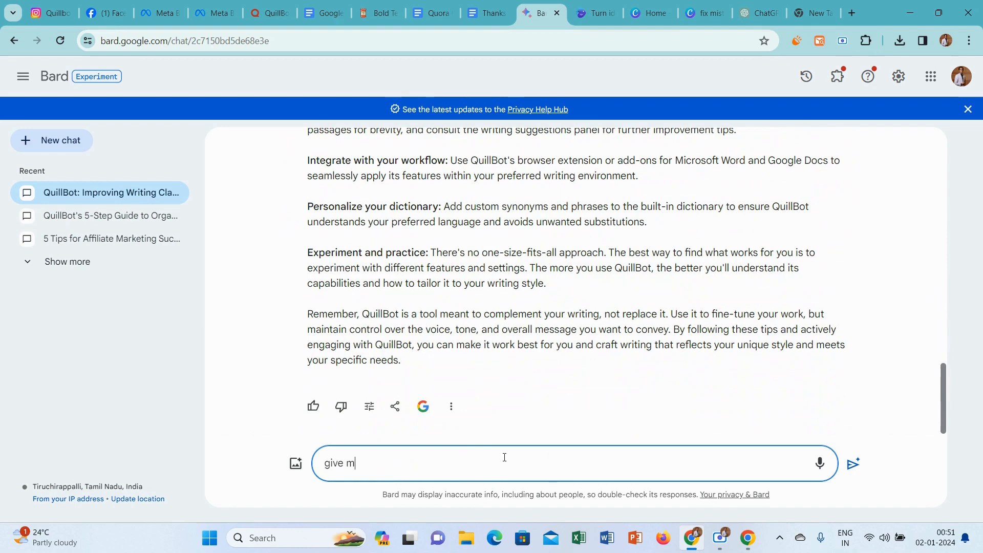
pyautogui.write('e a long answw')
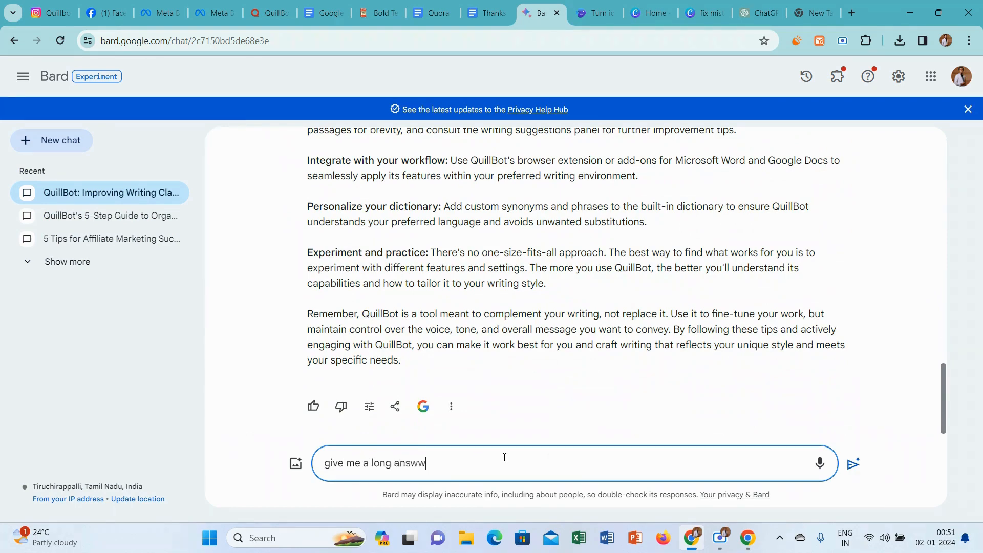
pyautogui.press('BackSpace')
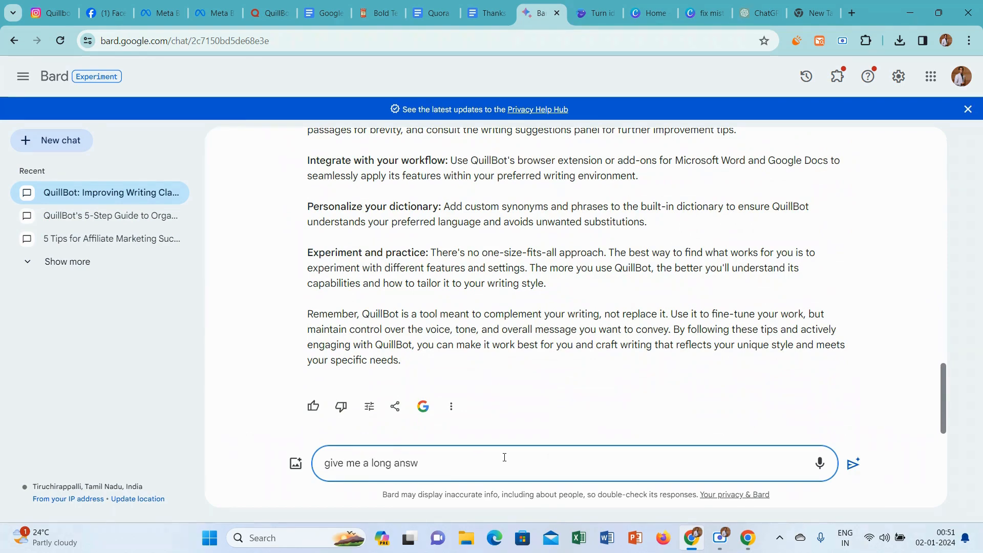
pyautogui.press('Return')
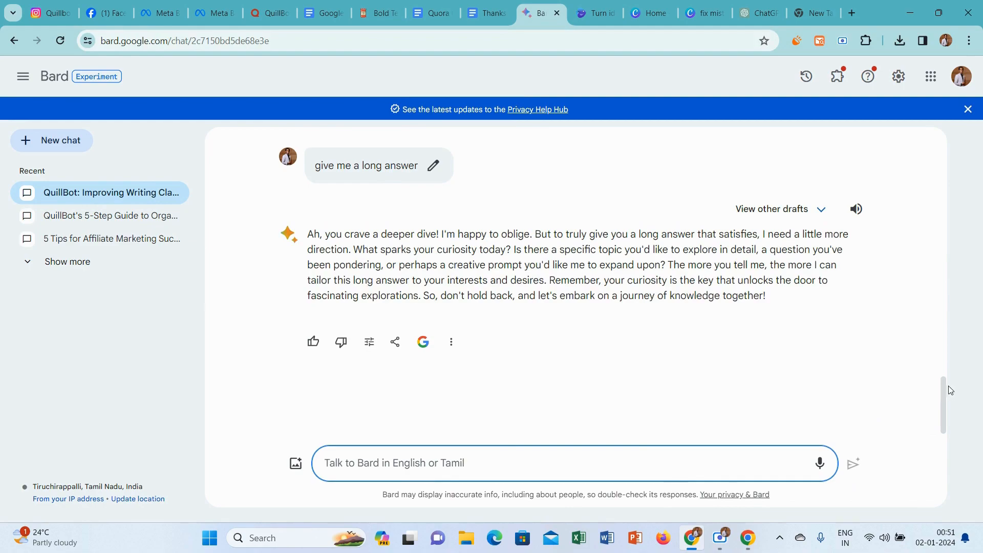
# Copy the question about fitting QuillBot to people's needs from the current Bard chat into the prompt of a new chat.
pyautogui.moveTo(946, 391); pyautogui.dragTo(944, 230)
pyautogui.moveTo(828, 320); pyautogui.dragTo(308, 324)
pyautogui.hotkey('ctrl', 'c')
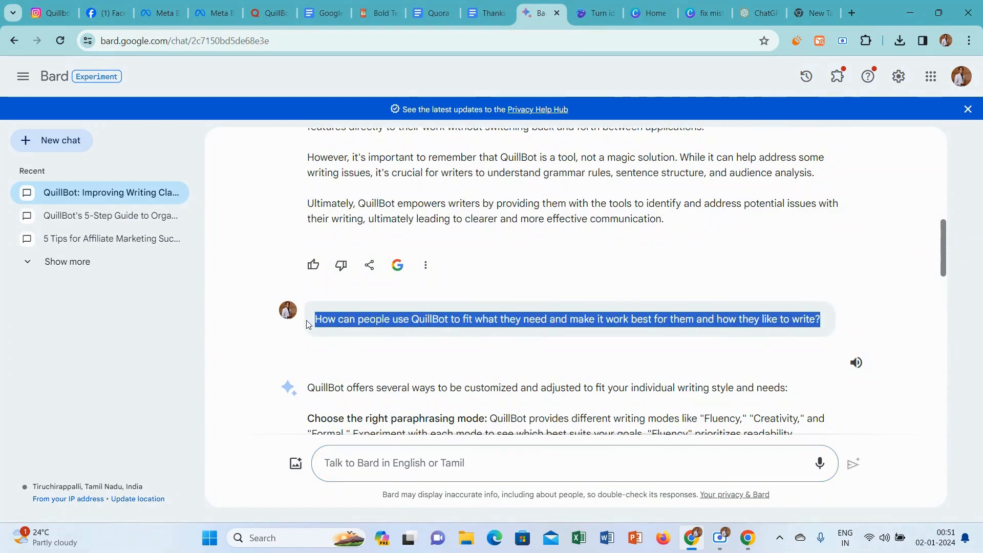
pyautogui.click(64, 134)
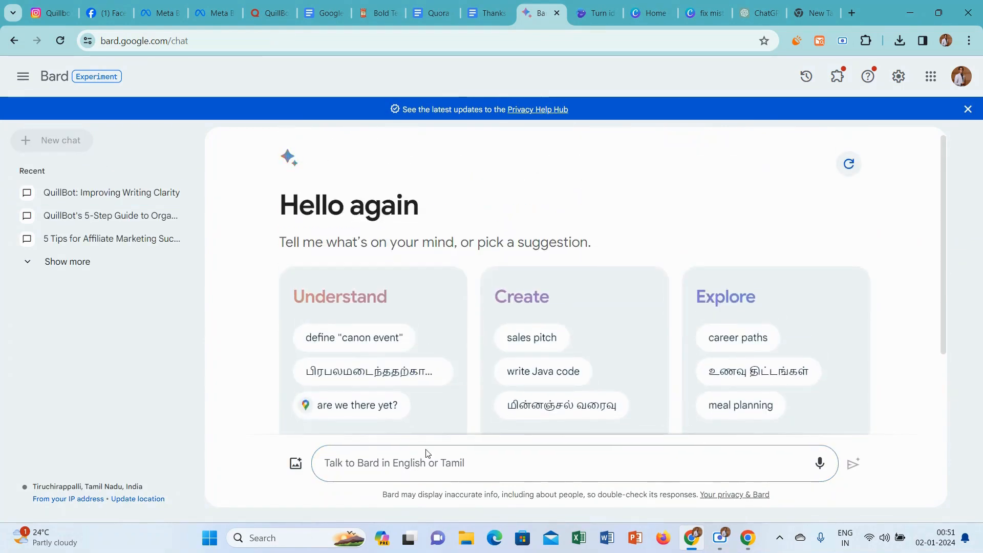
pyautogui.click(419, 467)
pyautogui.hotkey('ctrl', 'v')
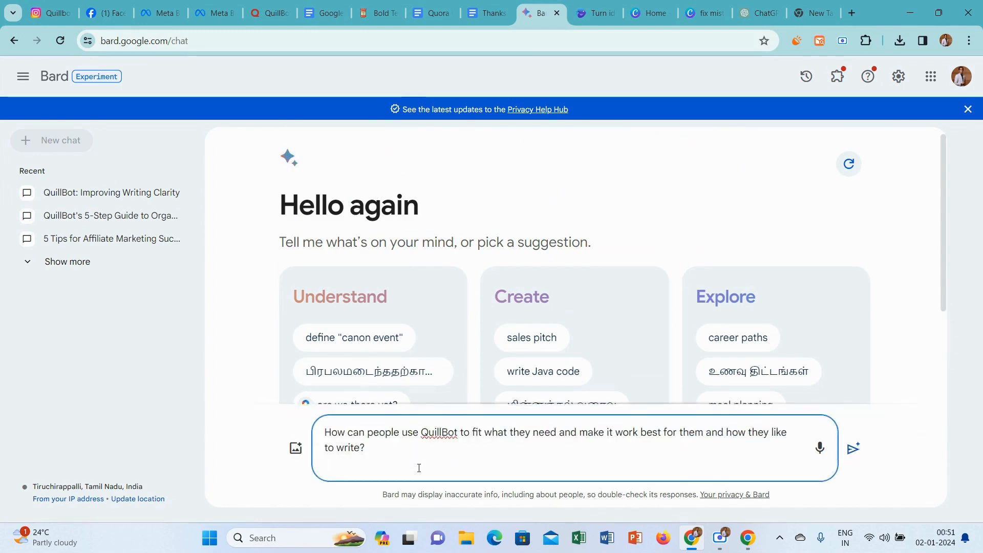
# Add "give me a long answer" below the question in the Bard prompt and submit it.
pyautogui.hotkey('shift', 'Return')
pyautogui.hotkey('shift', 'Return')
pyautogui.write('give')
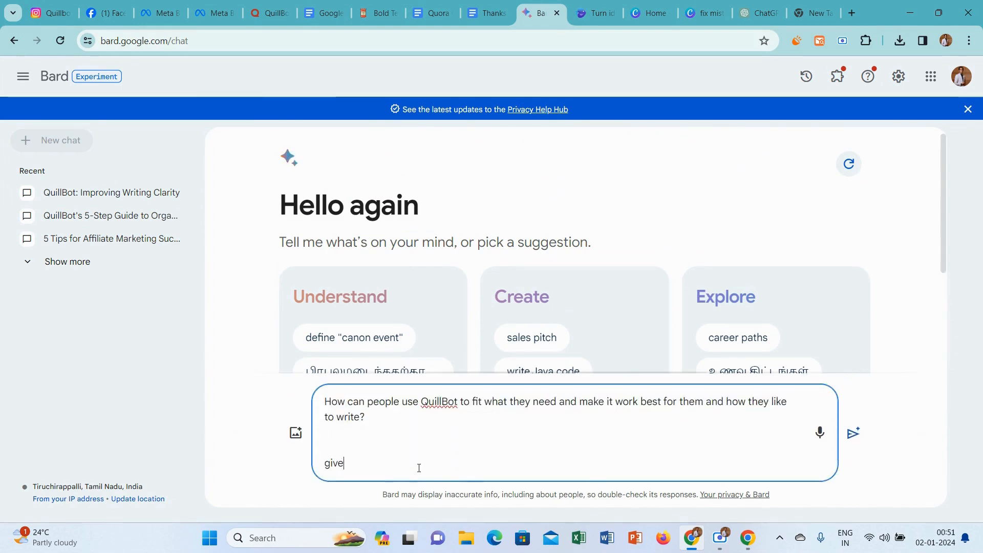
pyautogui.write(' me a lo')
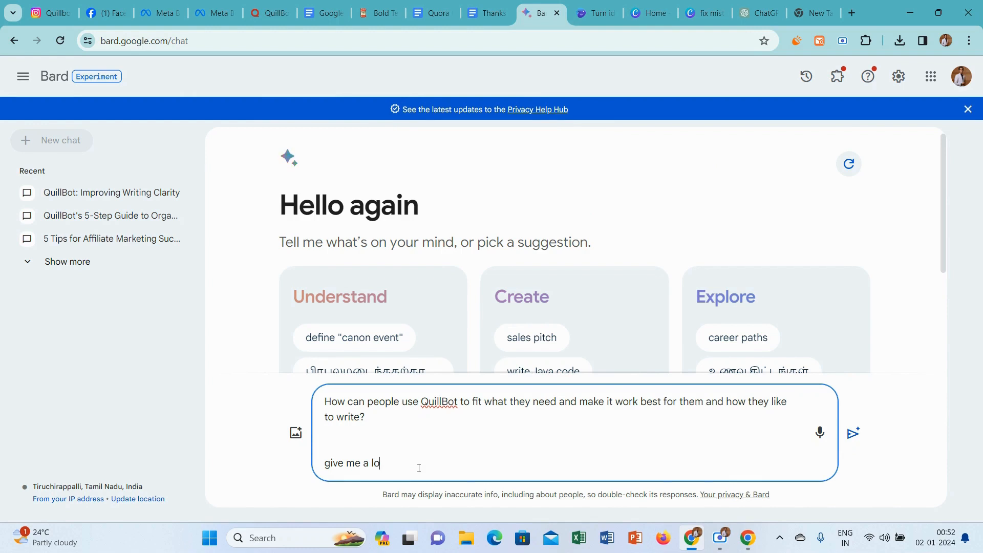
pyautogui.write('ng answe')
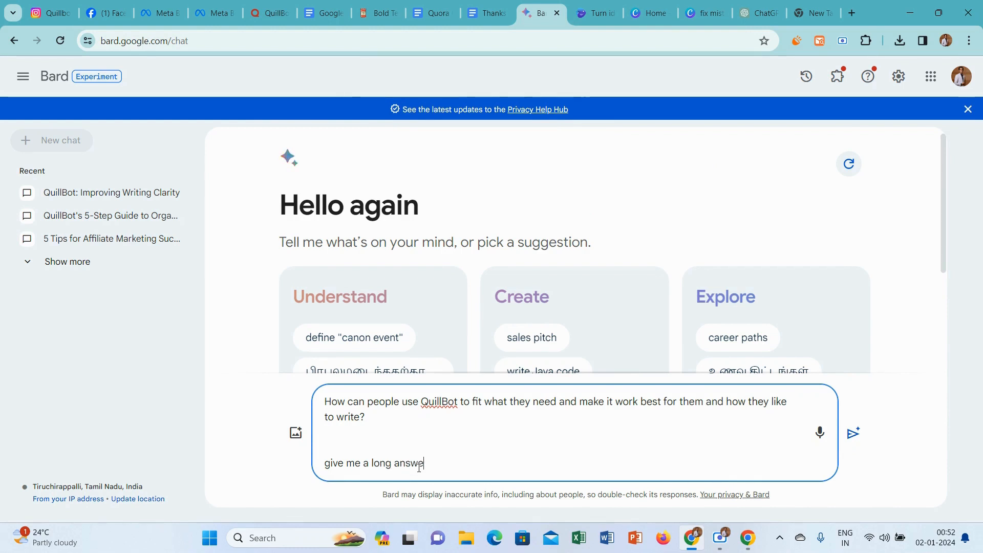
pyautogui.write('r')
pyautogui.press('Return')
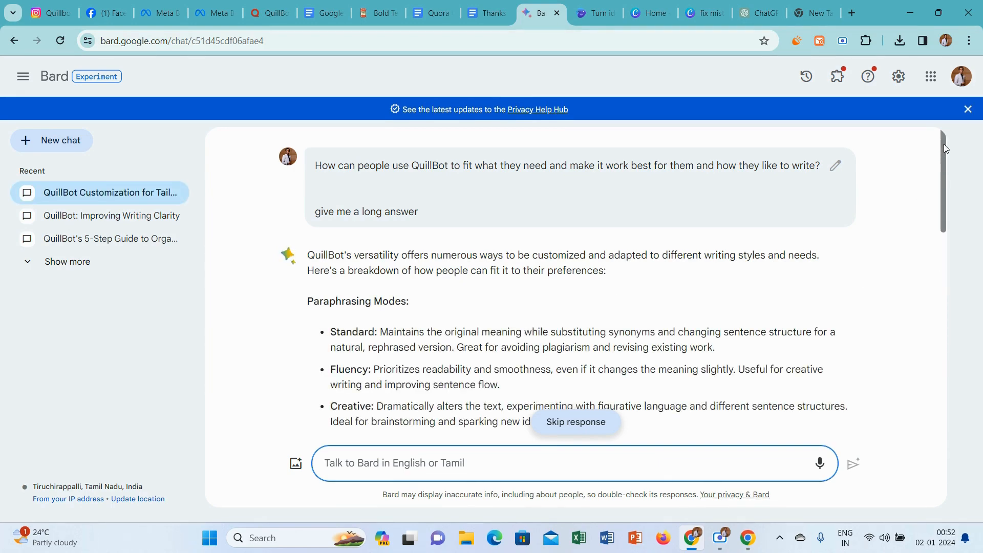
# Copy Bard's full answer into the open Quora answer and add a blank line after its introductory paragraph.
pyautogui.moveTo(946, 148); pyautogui.dragTo(961, 391)
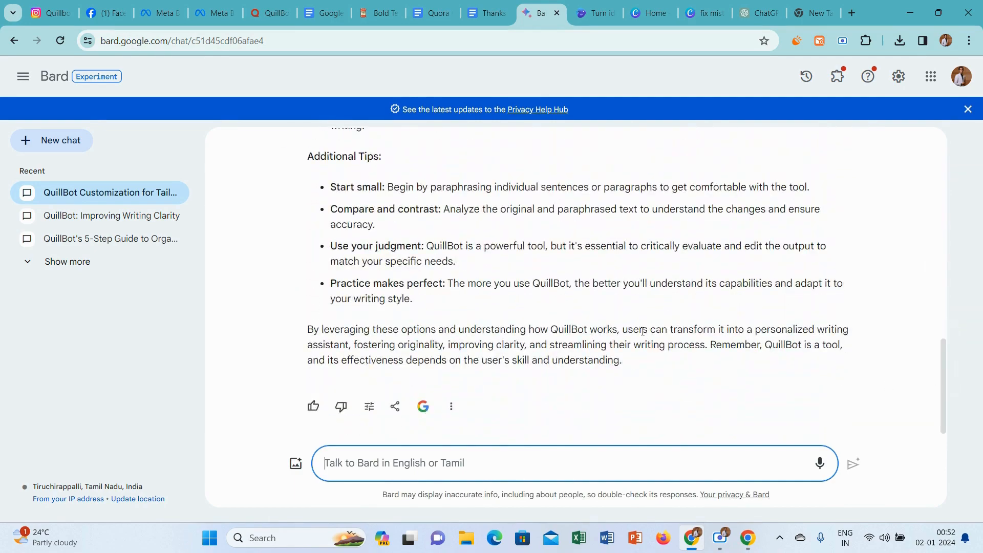
pyautogui.moveTo(628, 366); pyautogui.dragTo(318, 221)
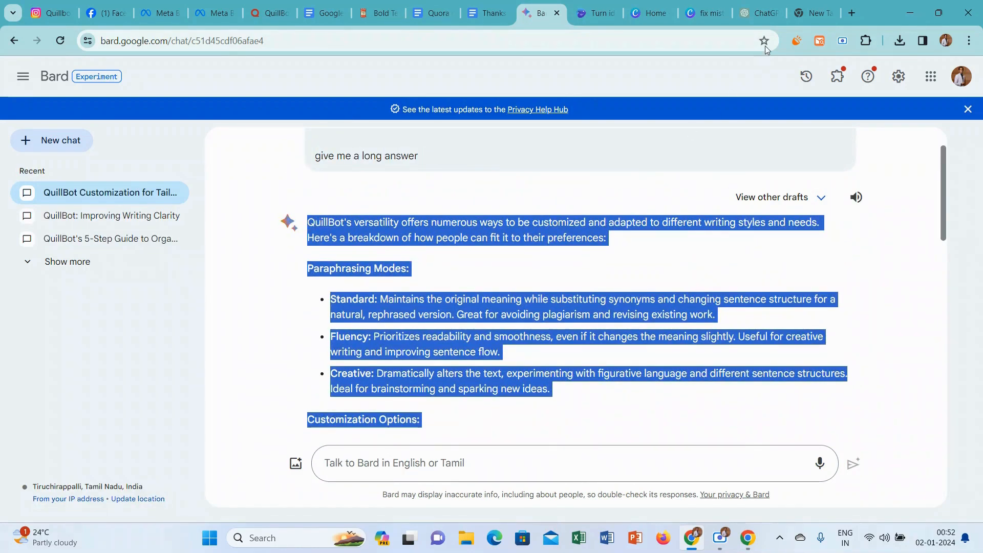
pyautogui.click(269, 13)
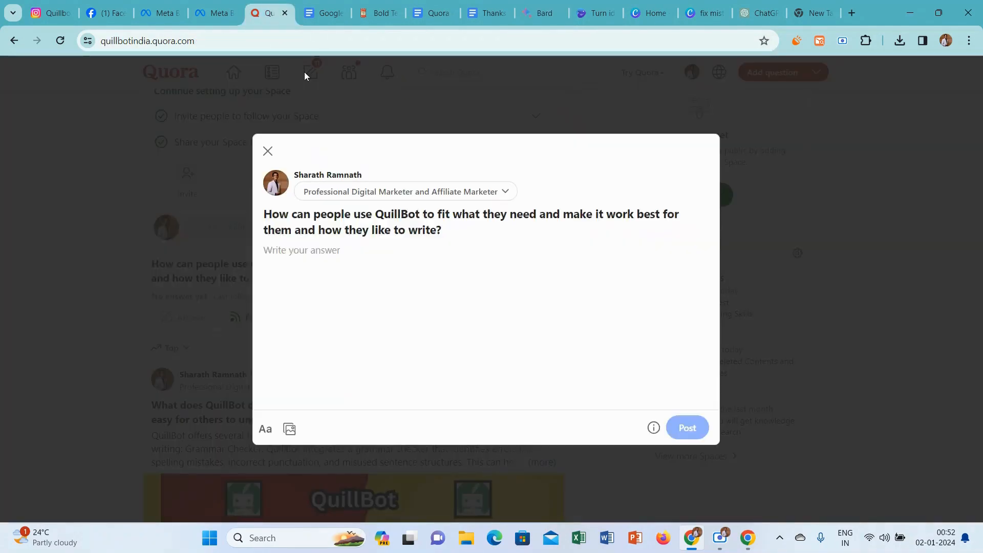
pyautogui.hotkey('ctrl', 'v')
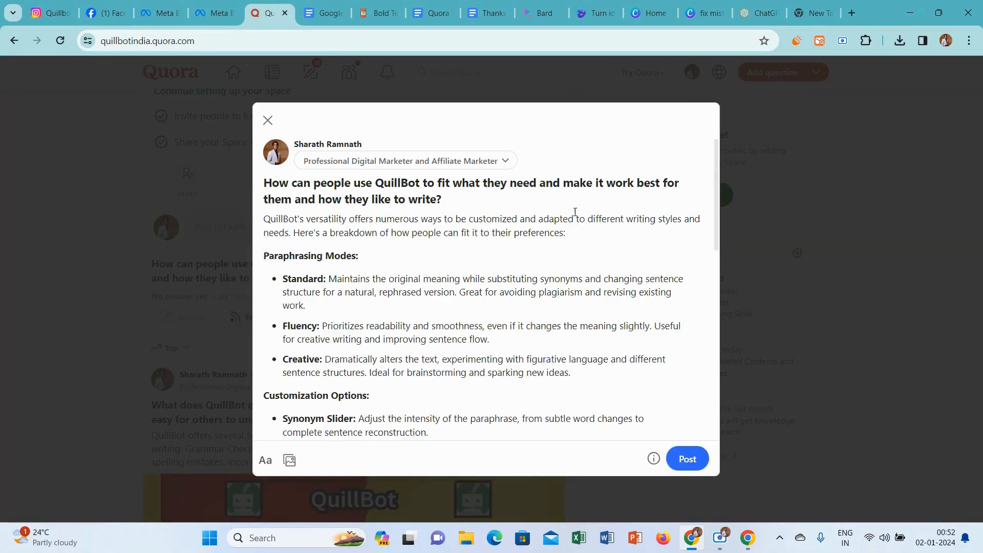
pyautogui.click(577, 234)
pyautogui.press('Return')
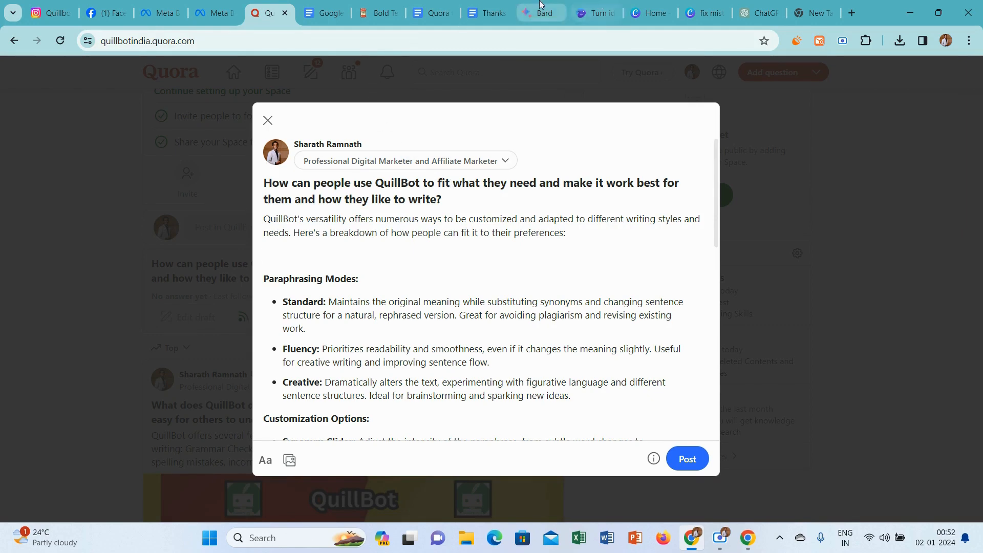
# Switch to Canva and create a new custom-size design of 602 × 399 px.
pyautogui.click(705, 13)
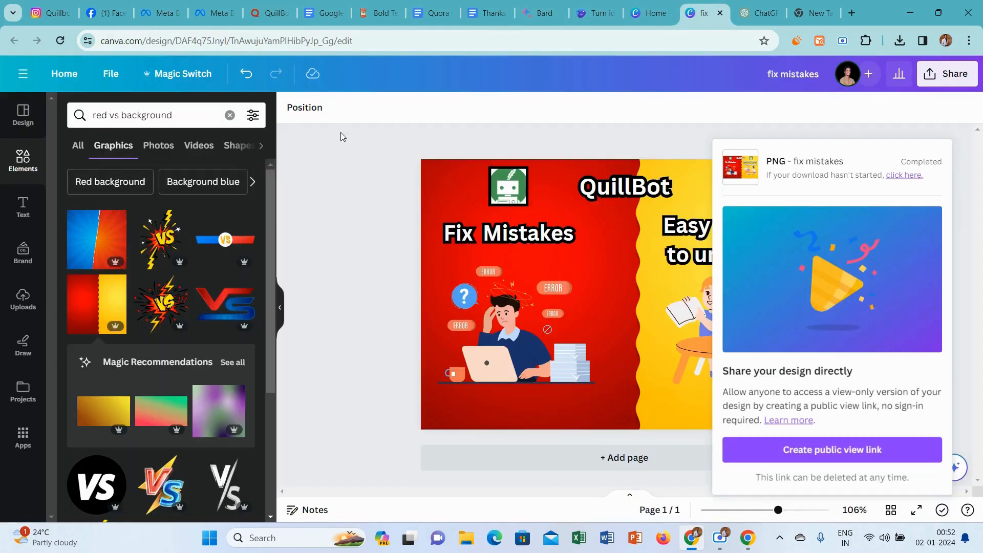
pyautogui.click(651, 13)
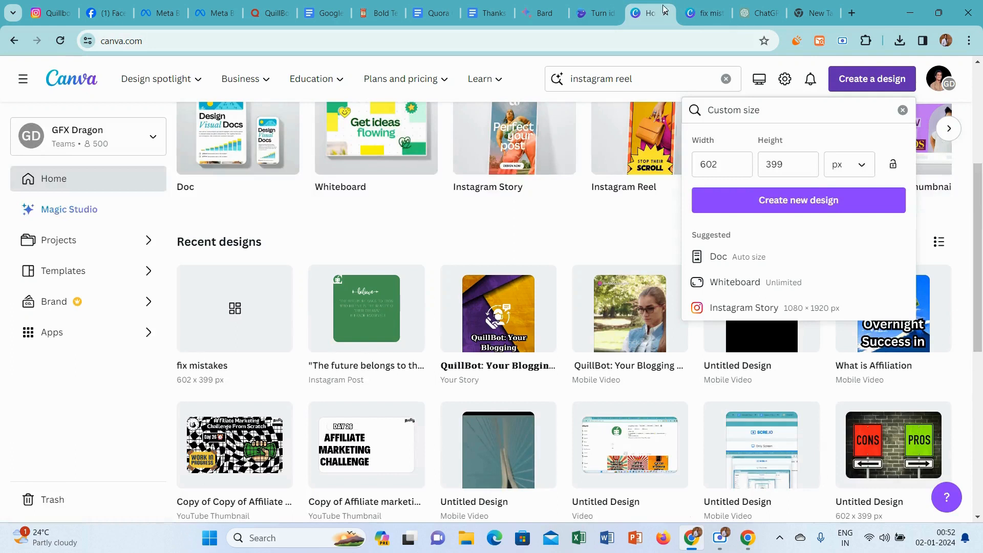
pyautogui.click(795, 213)
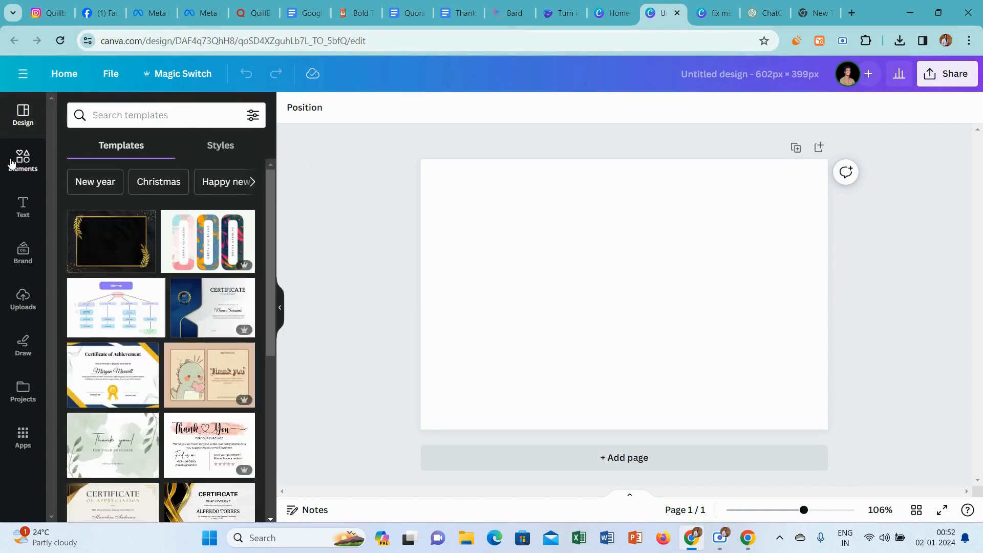
# Search the Canva elements for "make it work for best them" and browse the photo results for a suitable image.
pyautogui.click(23, 159)
pyautogui.click(134, 118)
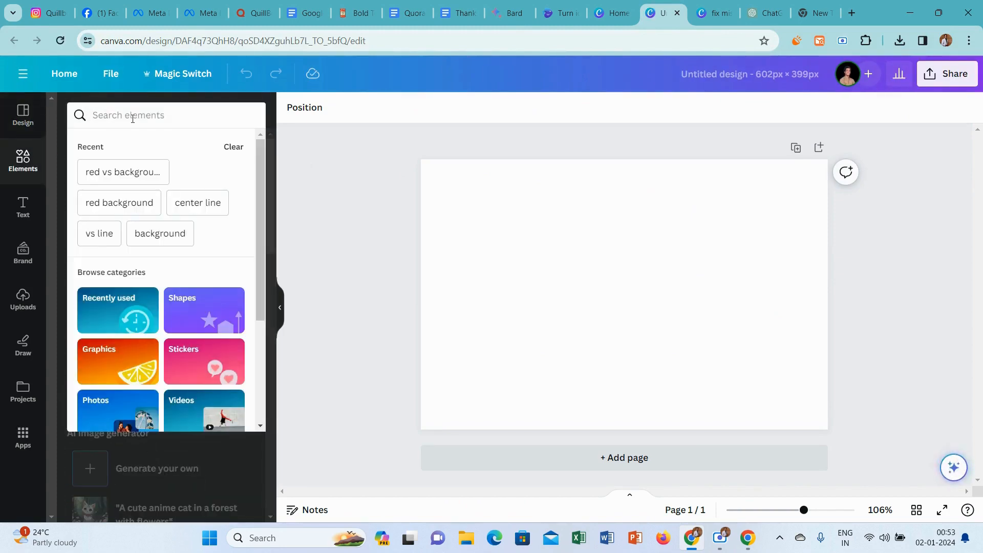
pyautogui.write('make it w')
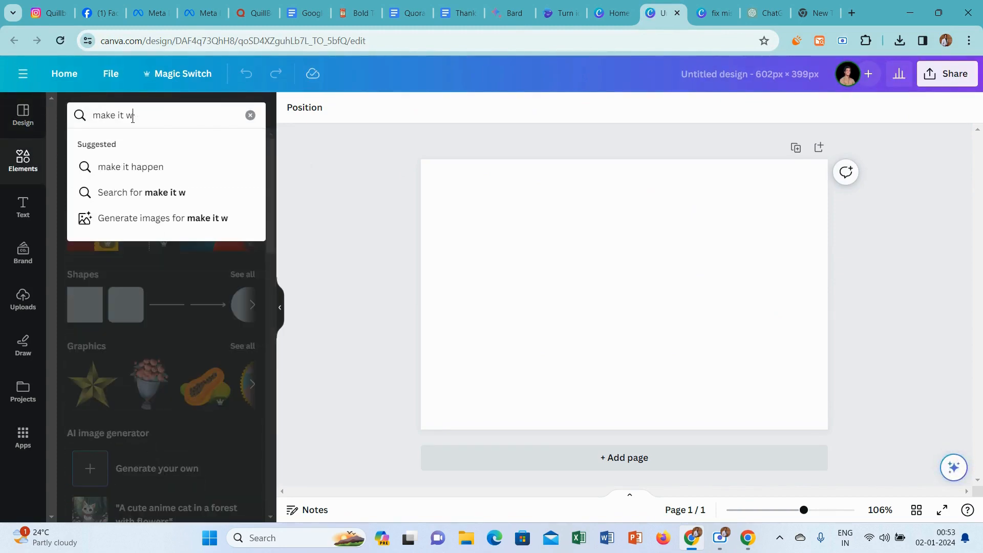
pyautogui.write('ork ')
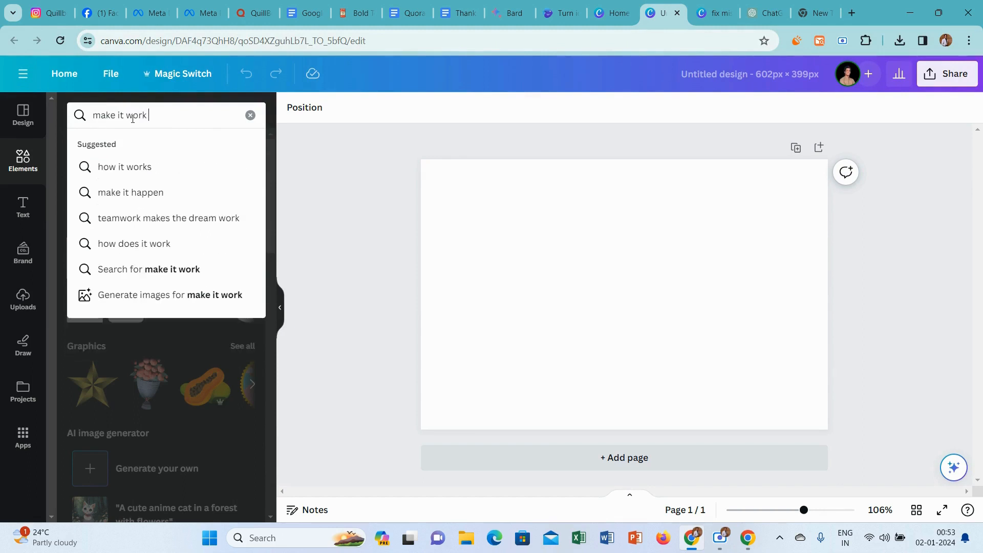
pyautogui.write('for best')
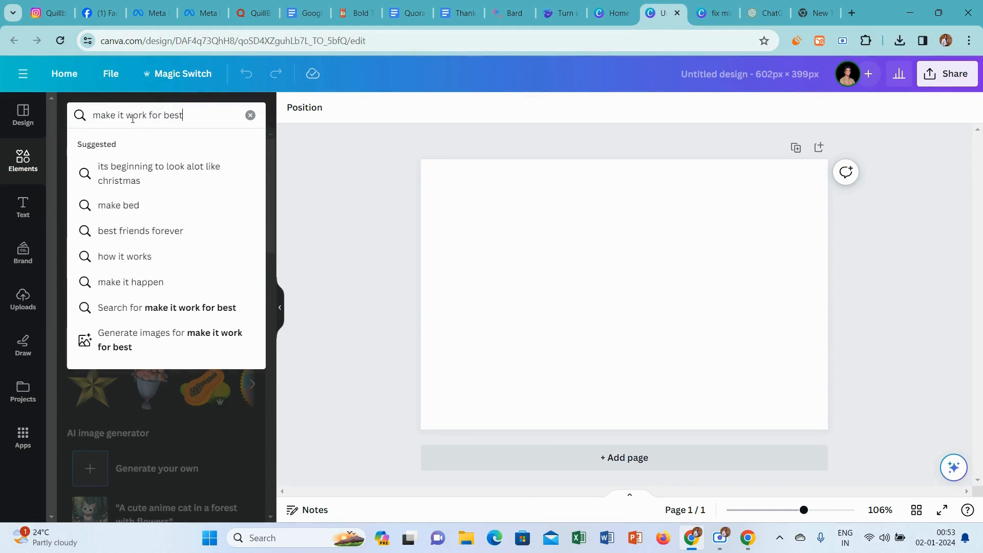
pyautogui.write(' them')
pyautogui.press('Return')
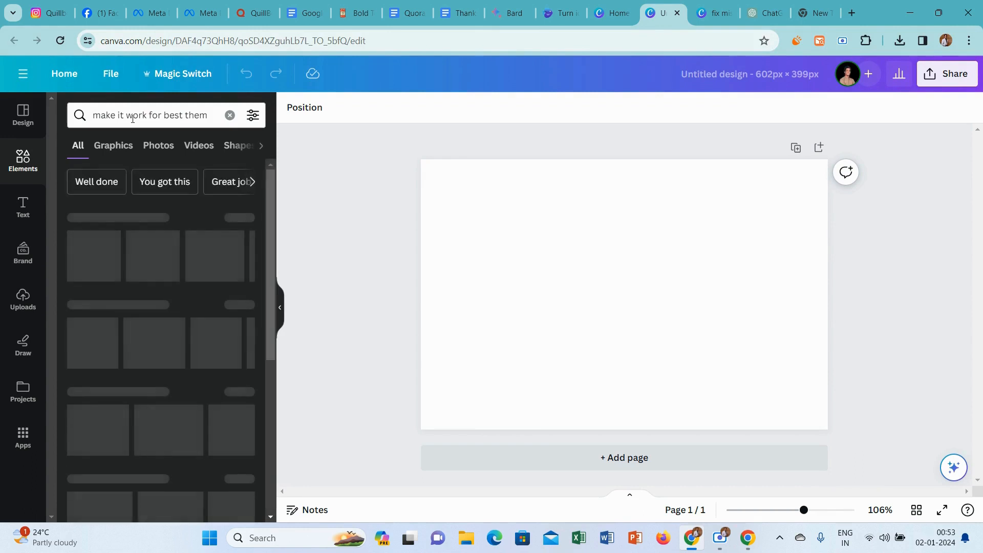
pyautogui.click(148, 147)
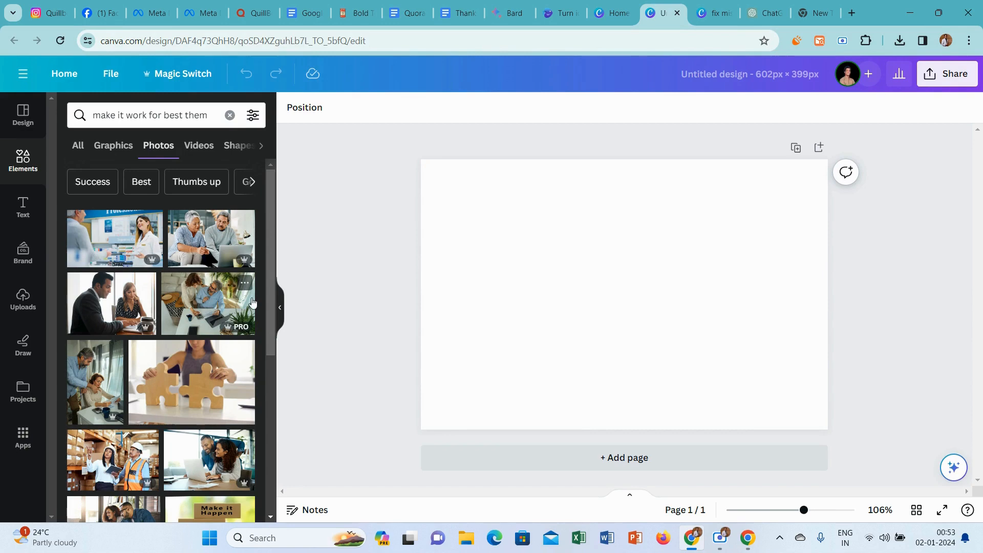
pyautogui.moveTo(269, 253); pyautogui.dragTo(260, 372)
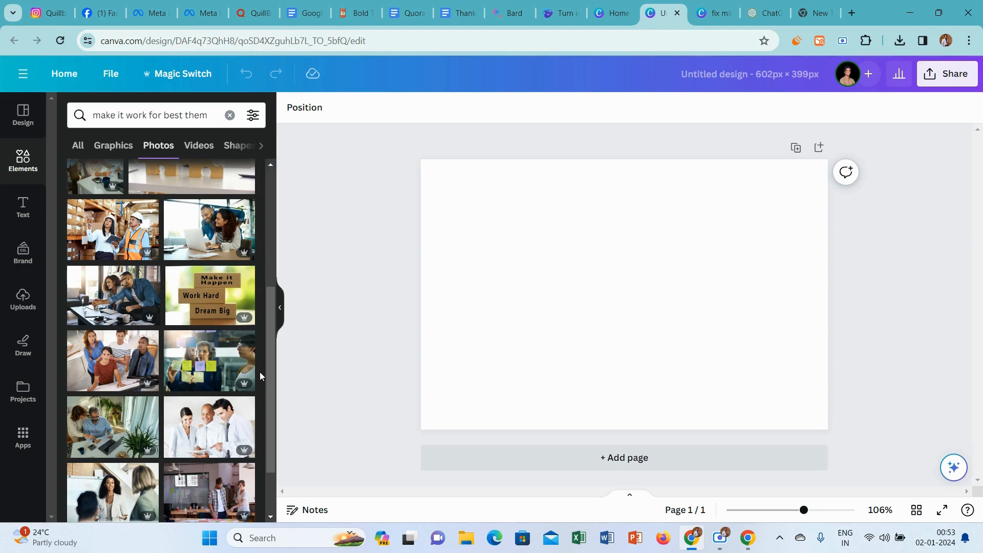
pyautogui.scroll(-5, 265, 384)
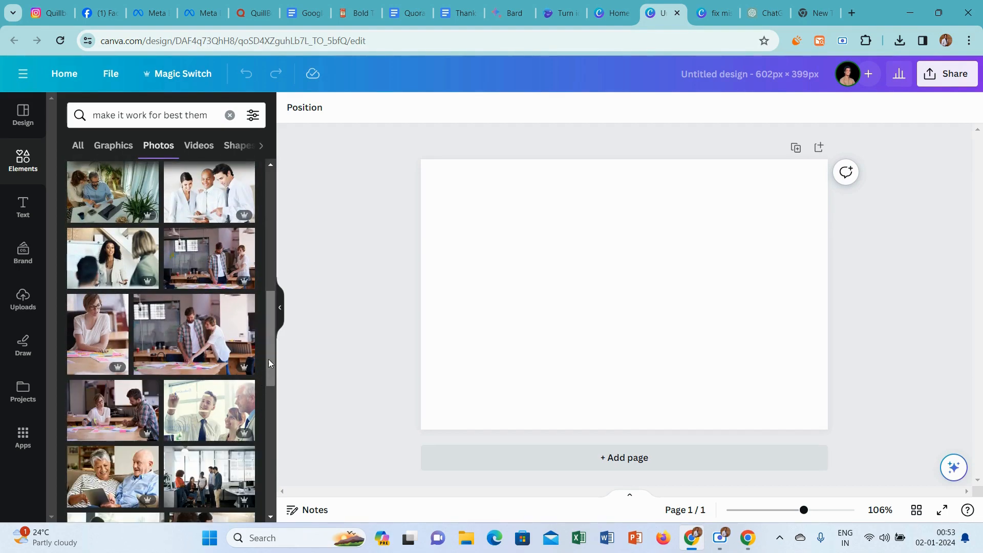
pyautogui.moveTo(269, 363); pyautogui.dragTo(266, 441)
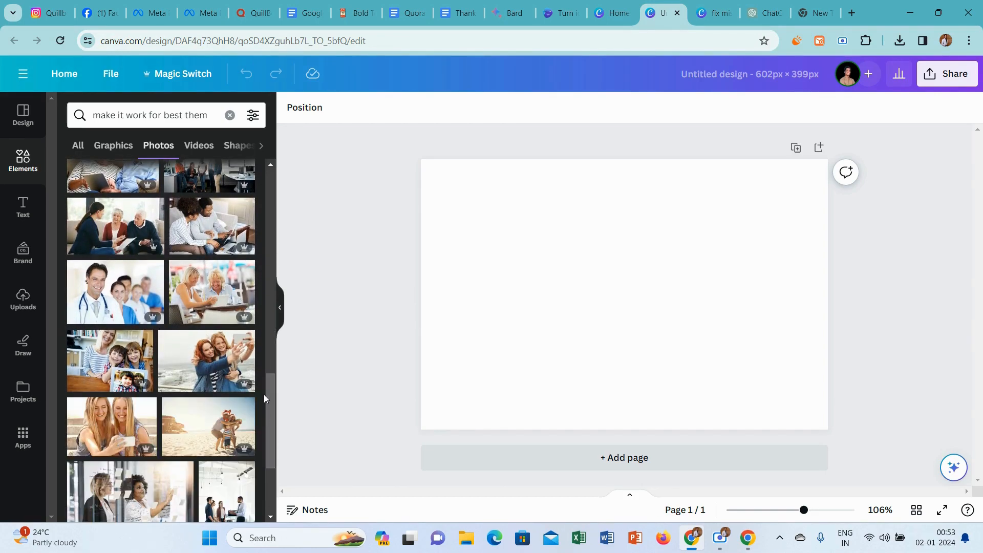
pyautogui.moveTo(269, 392); pyautogui.dragTo(269, 422)
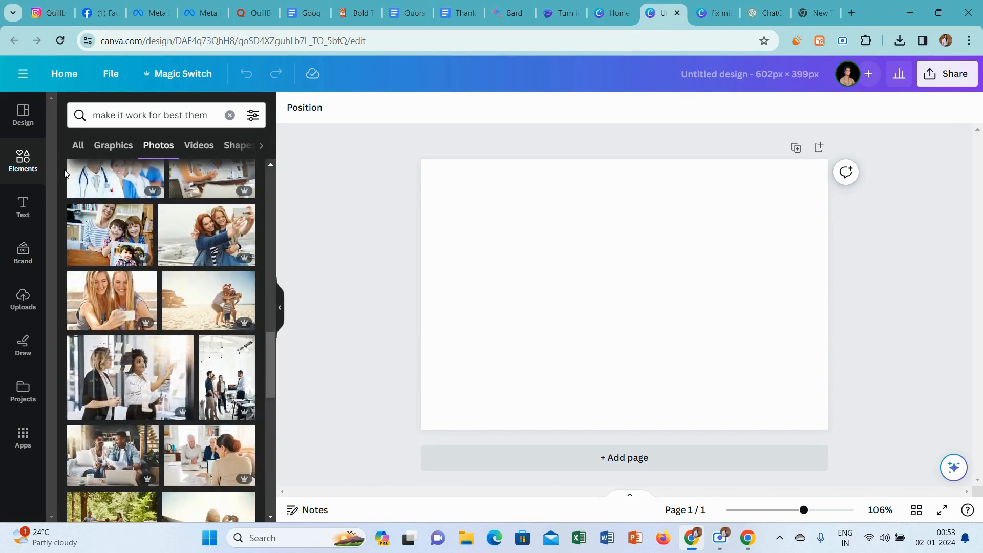
# Search the photos for "positive backgrounds", then switch to the suggested Backgrounds results.
pyautogui.click(148, 115)
pyautogui.tripleClick(148, 126)
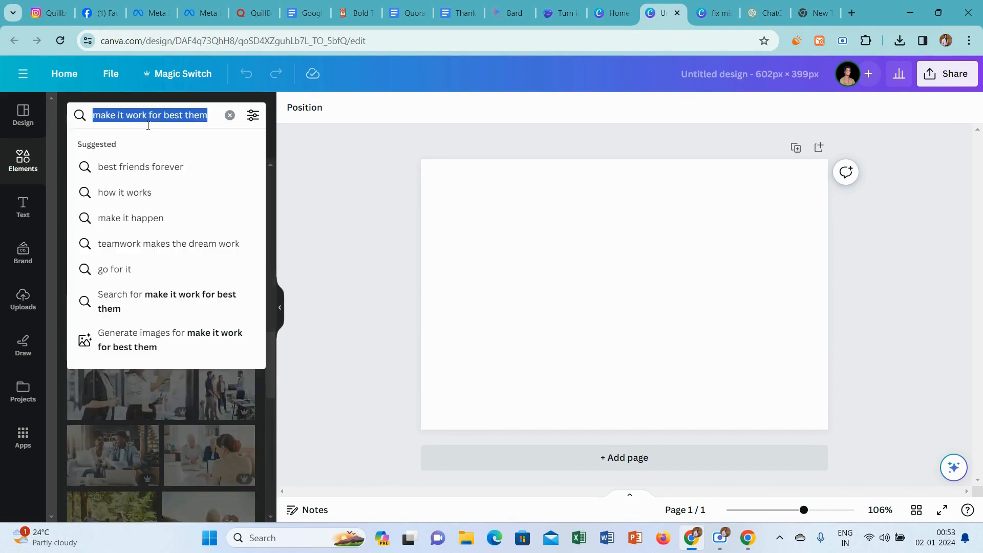
pyautogui.write('positi')
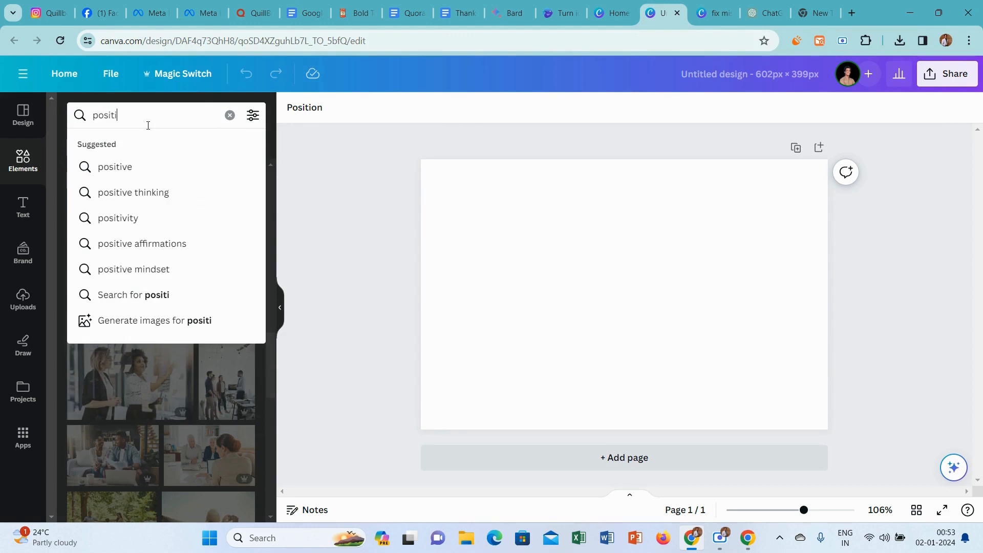
pyautogui.write('ve back')
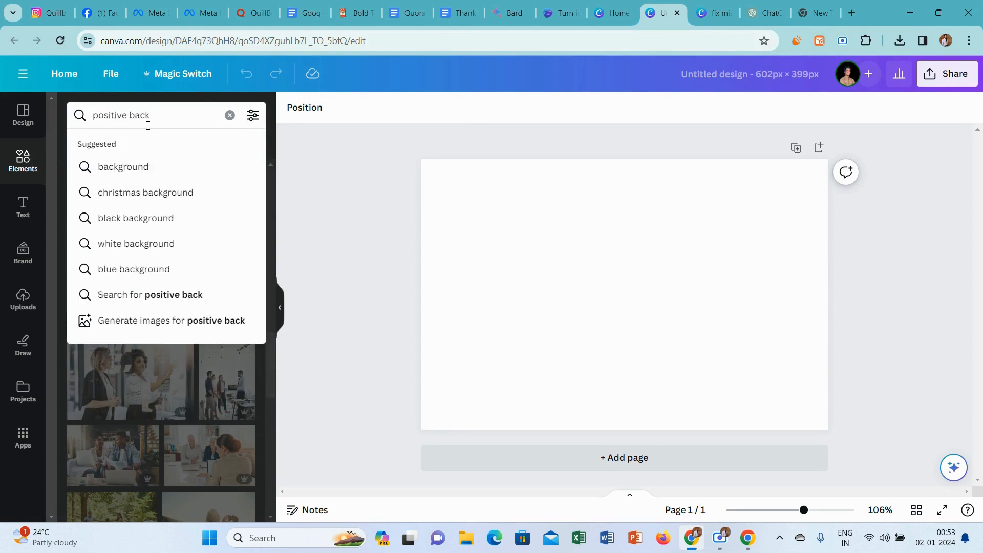
pyautogui.write('grounds')
pyautogui.press('Return')
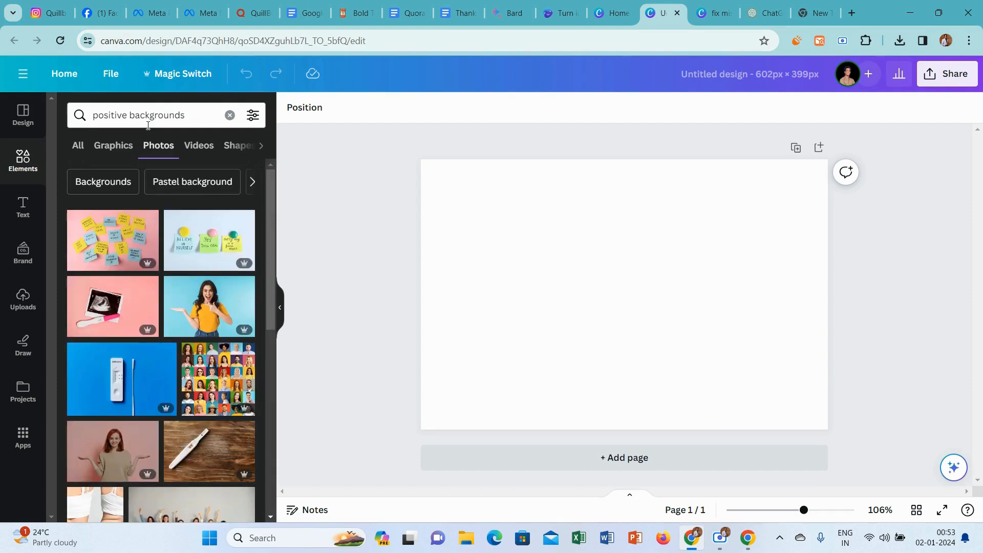
pyautogui.click(107, 180)
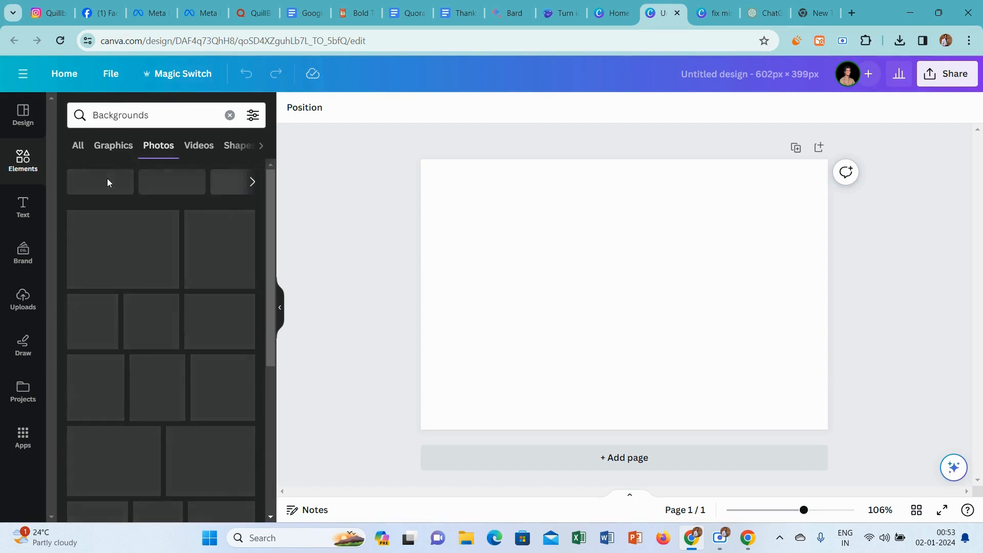
# Search the photos for "attractive Backgrounds", with a space between the two words.
pyautogui.click(95, 113)
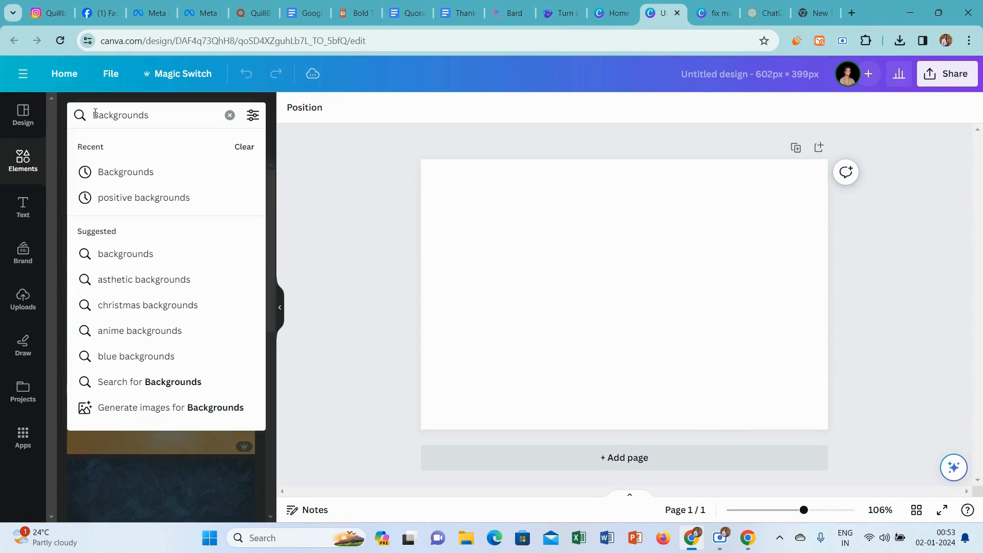
pyautogui.write('attractiv')
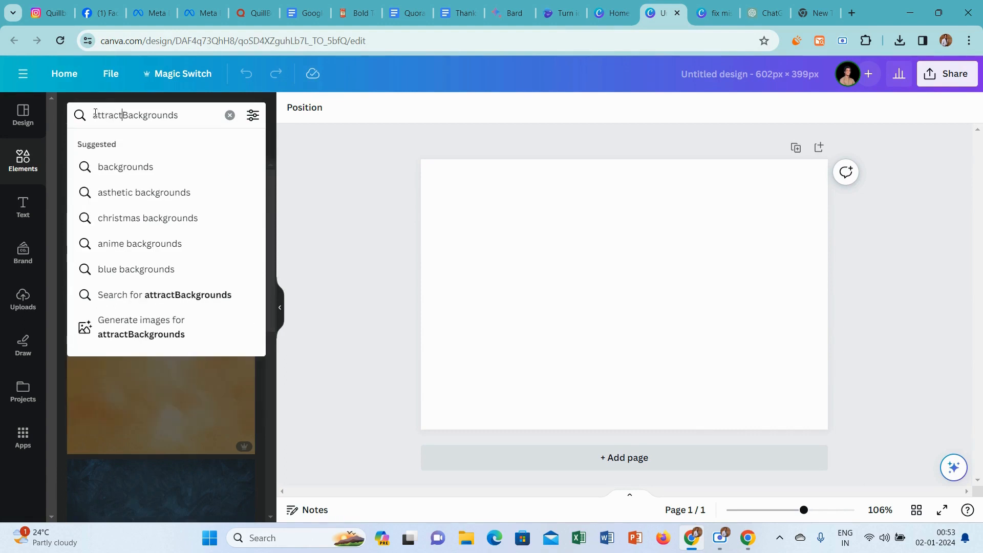
pyautogui.write('e')
pyautogui.press('Return')
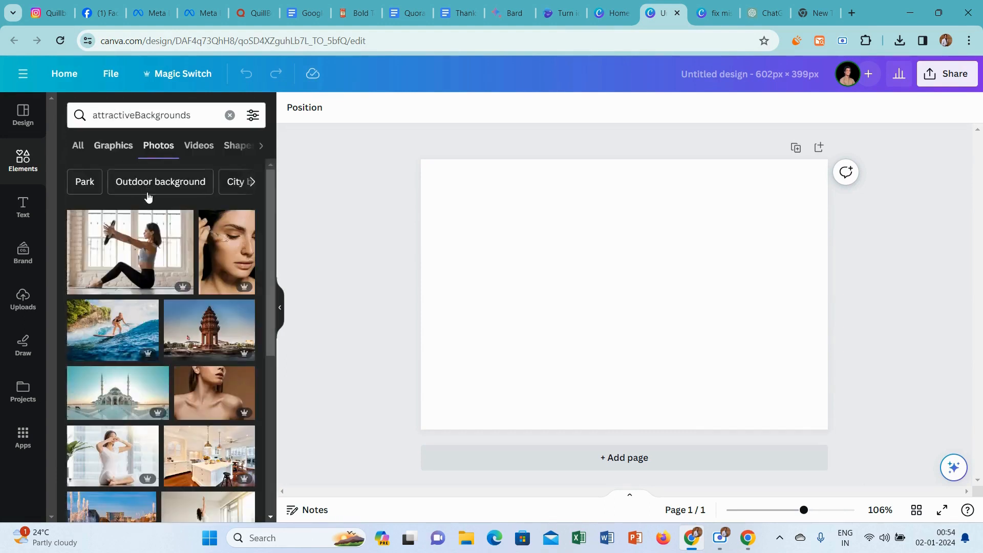
pyautogui.click(135, 116)
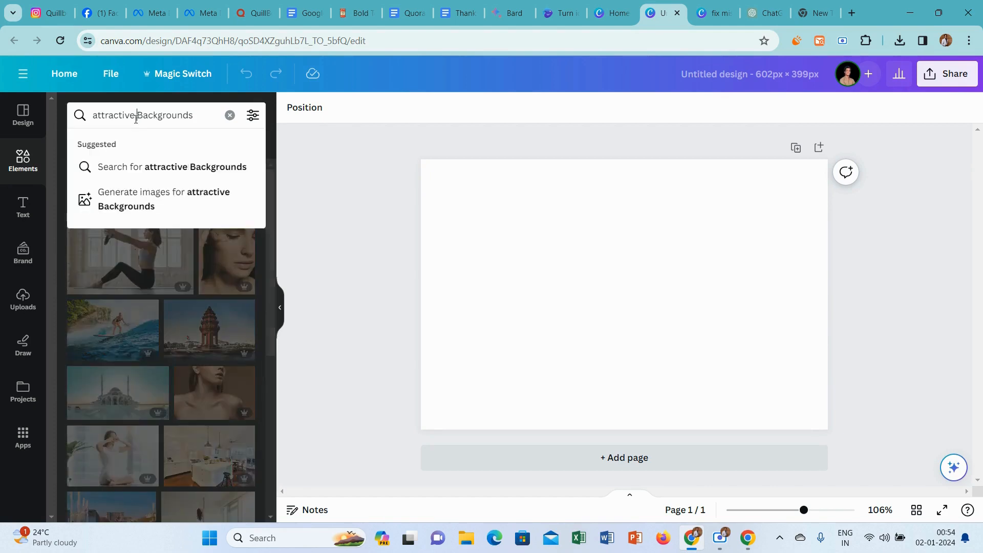
pyautogui.press('Return')
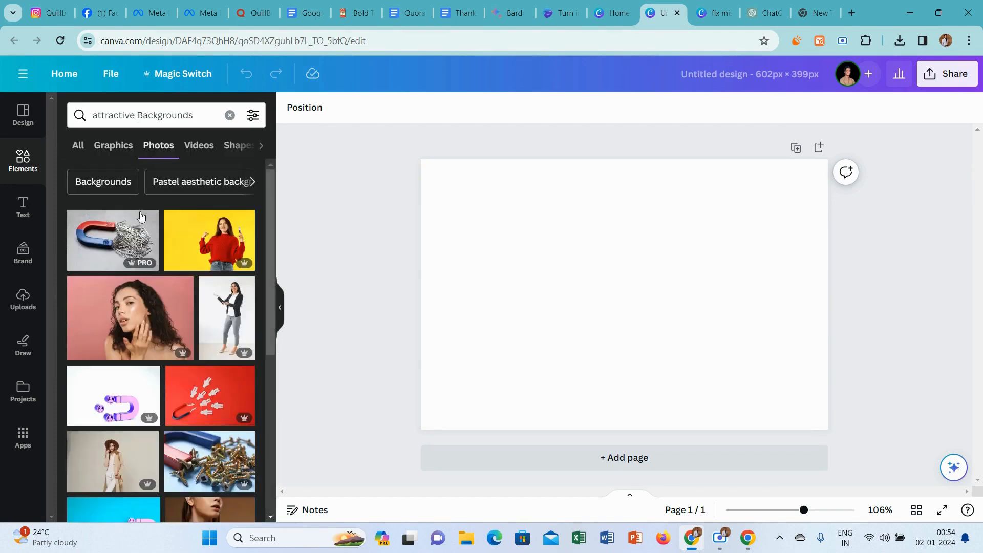
# Add the photo of the woman in a red sweater on yellow and set it as the page background.
pyautogui.click(184, 228)
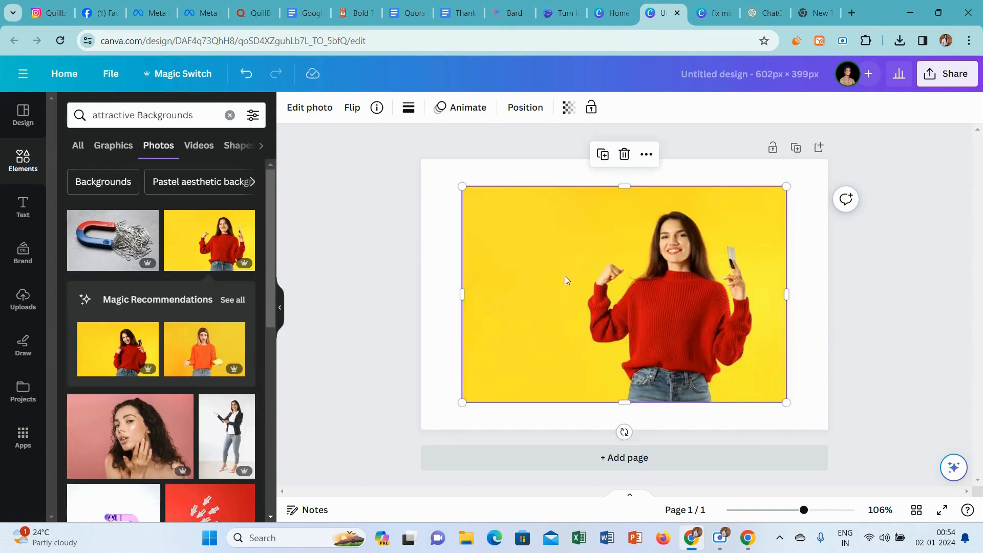
pyautogui.rightClick(564, 276)
pyautogui.click(684, 472)
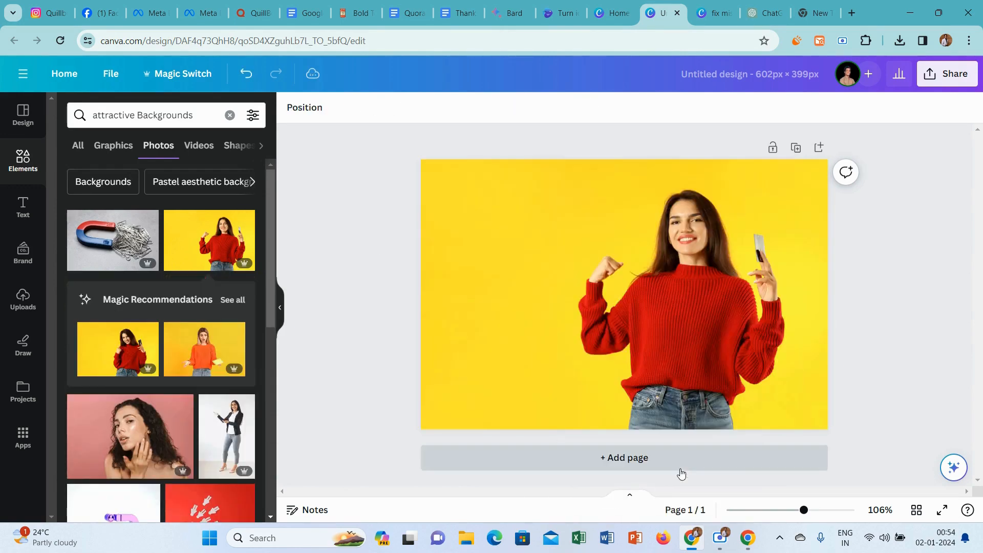
# Copy "make it work best for them" from the Quora question and paste it into a new heading on the Canva page.
pyautogui.click(255, 13)
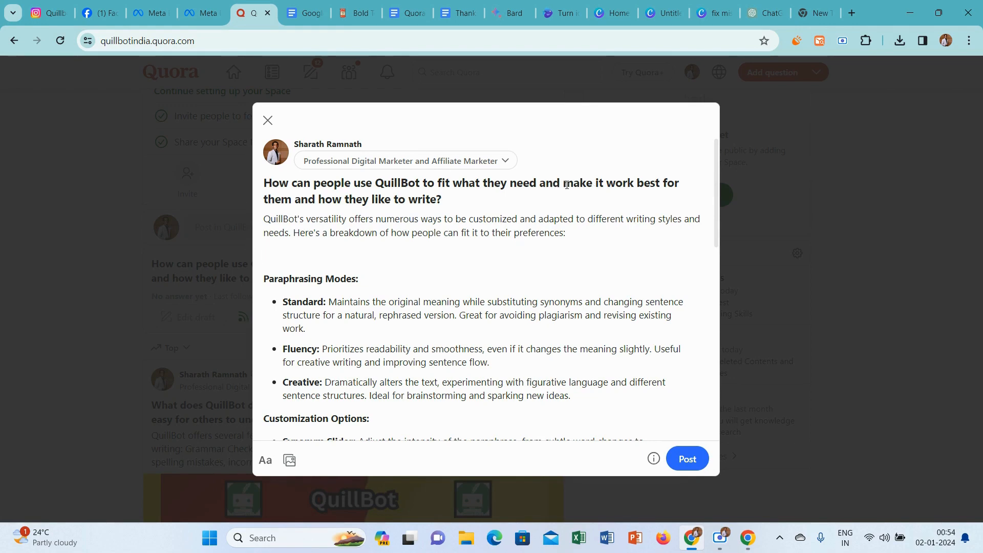
pyautogui.moveTo(566, 184); pyautogui.dragTo(295, 203)
pyautogui.hotkey('ctrl', 'c')
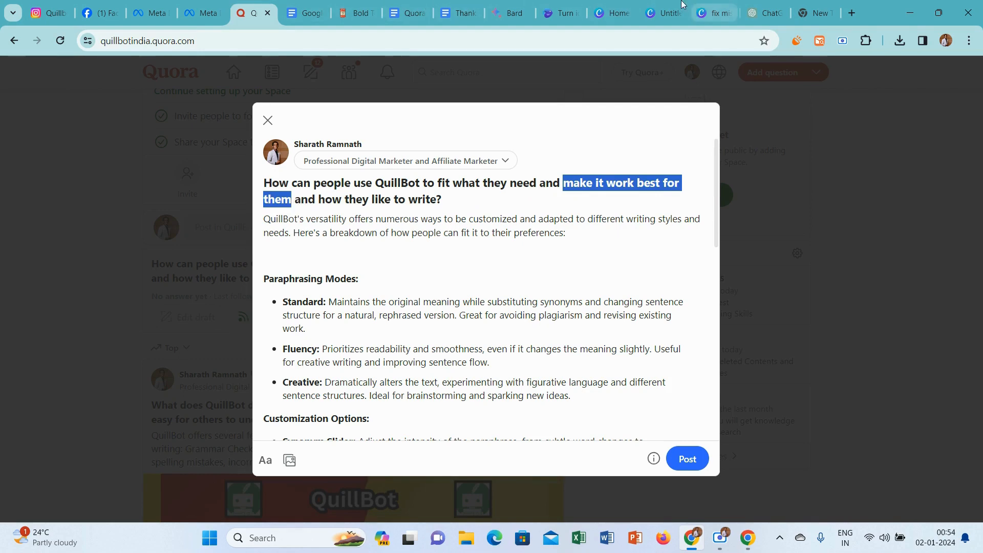
pyautogui.click(657, 4)
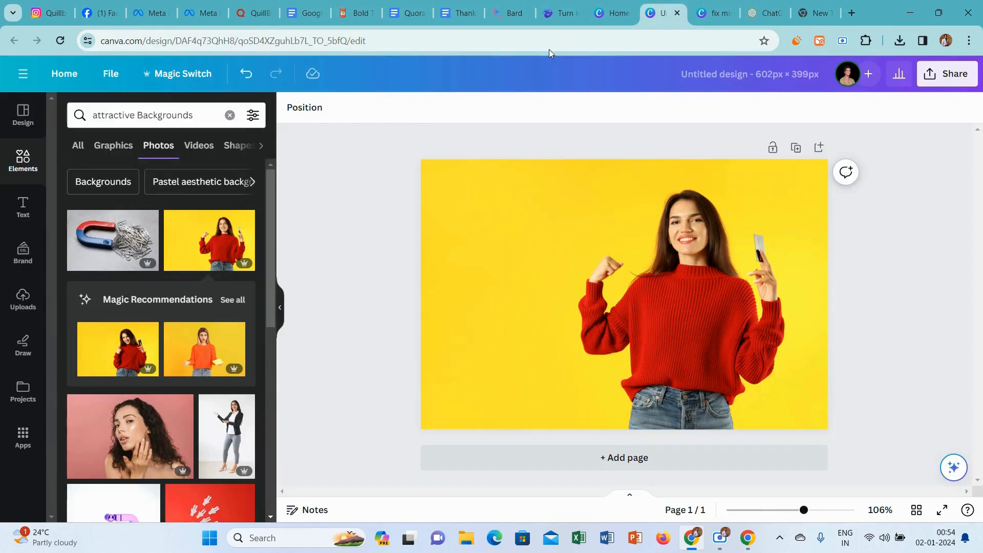
pyautogui.click(7, 207)
pyautogui.click(116, 246)
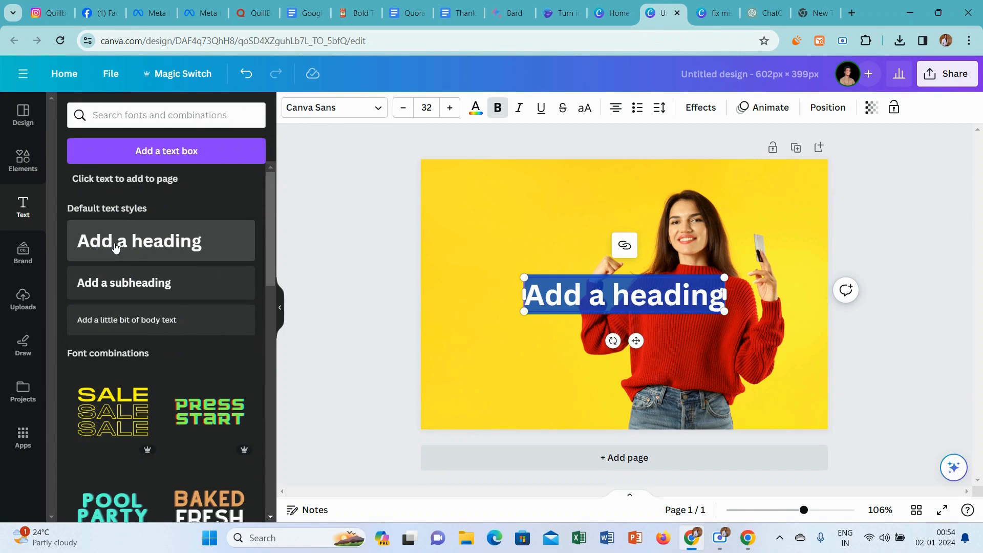
pyautogui.hotkey('ctrl', 'v')
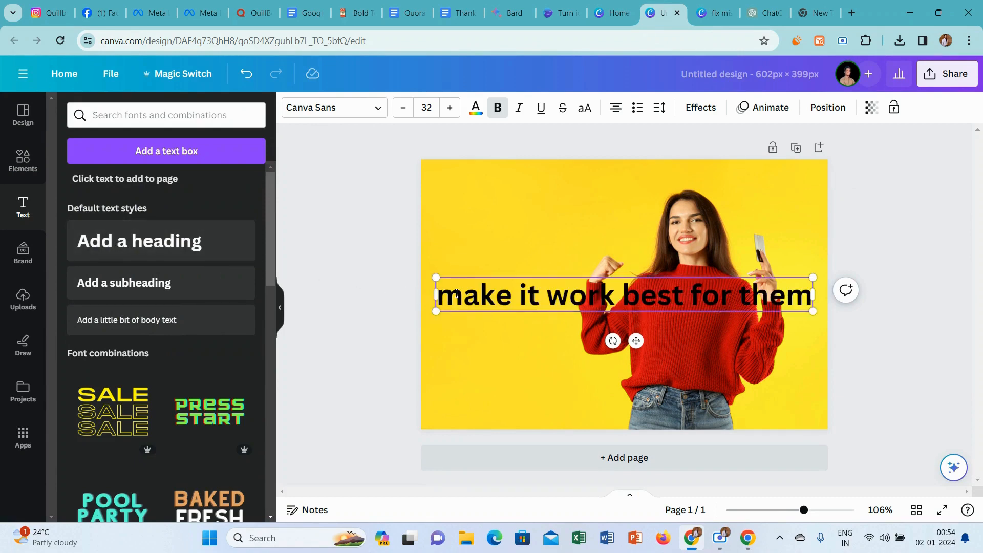
# Capitalize words in the heading so it reads "Make it Work Best For Them".
pyautogui.press('BackSpace')
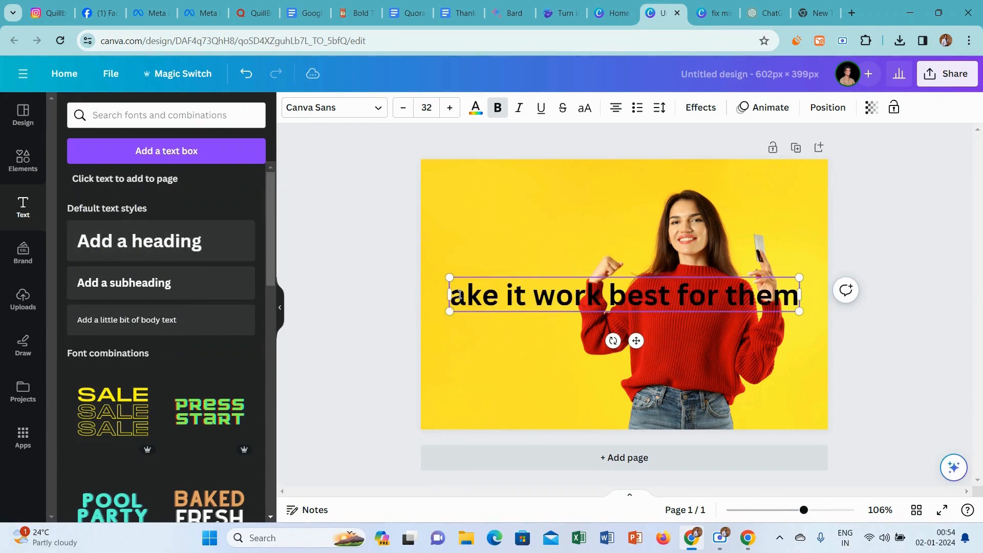
pyautogui.write('M')
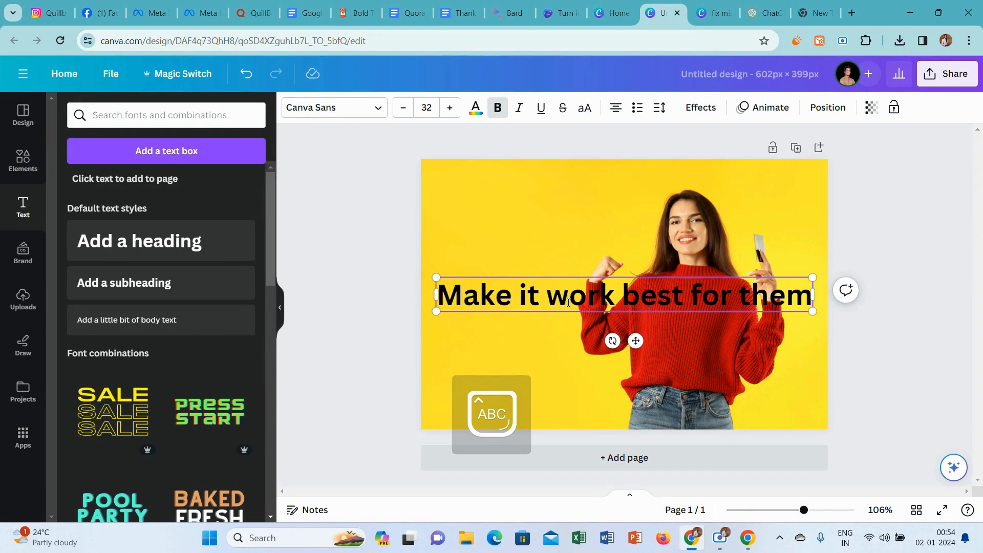
pyautogui.press('BackSpace')
pyautogui.write('W')
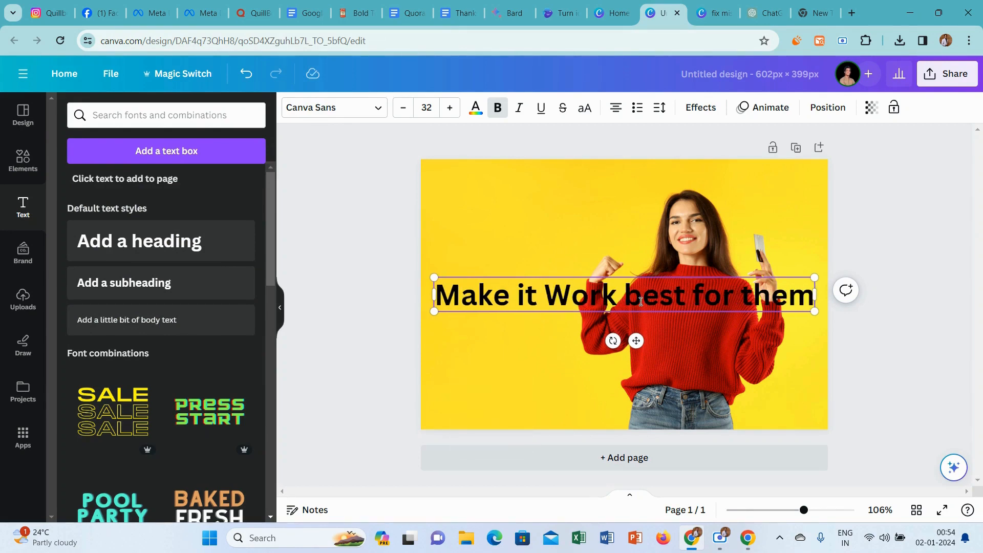
pyautogui.press('BackSpace')
pyautogui.write('B')
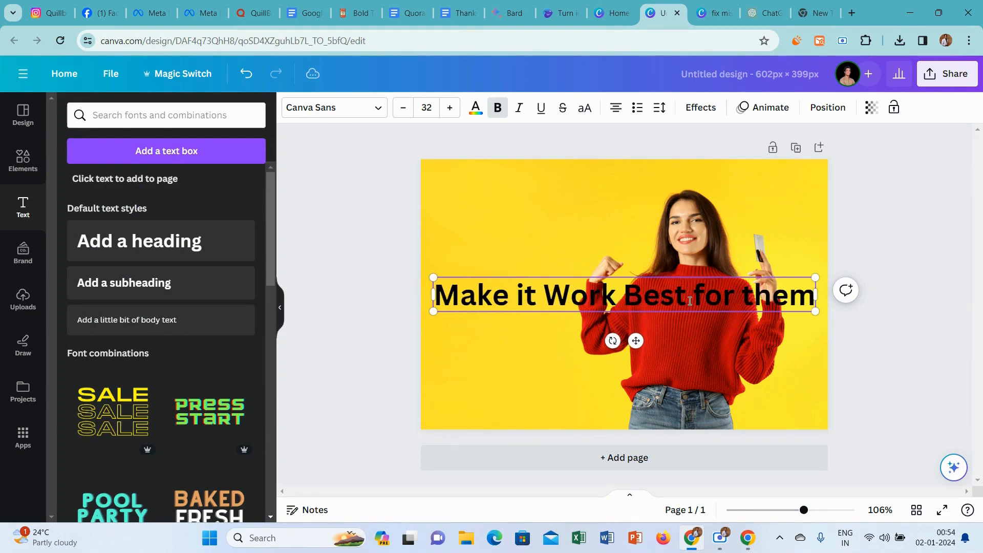
pyautogui.press('BackSpace')
pyautogui.write('F')
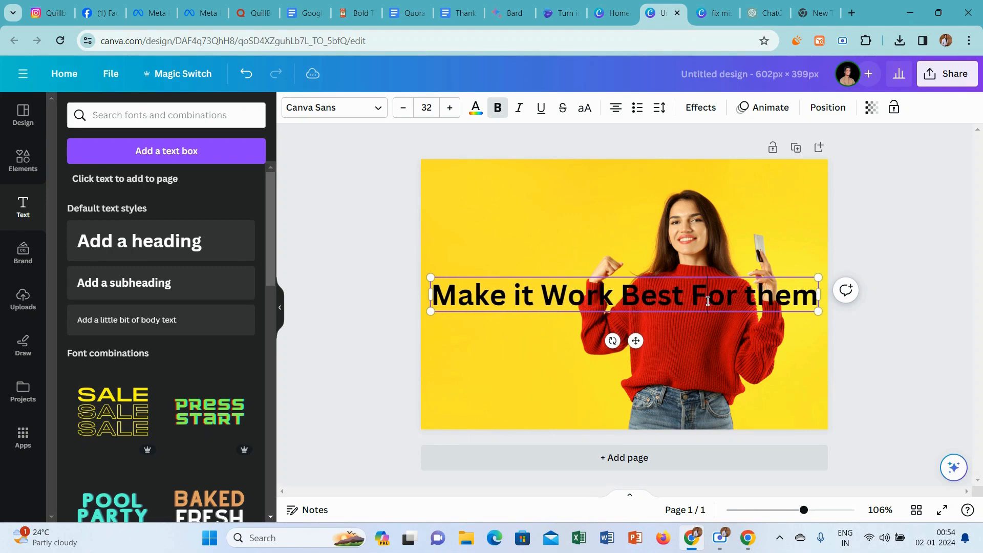
pyautogui.press('BackSpace')
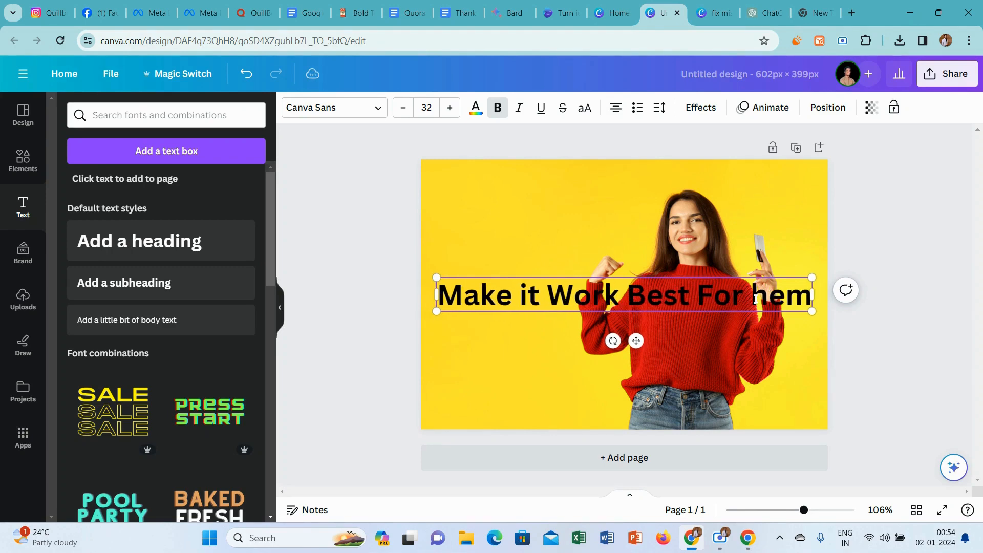
pyautogui.write('T')
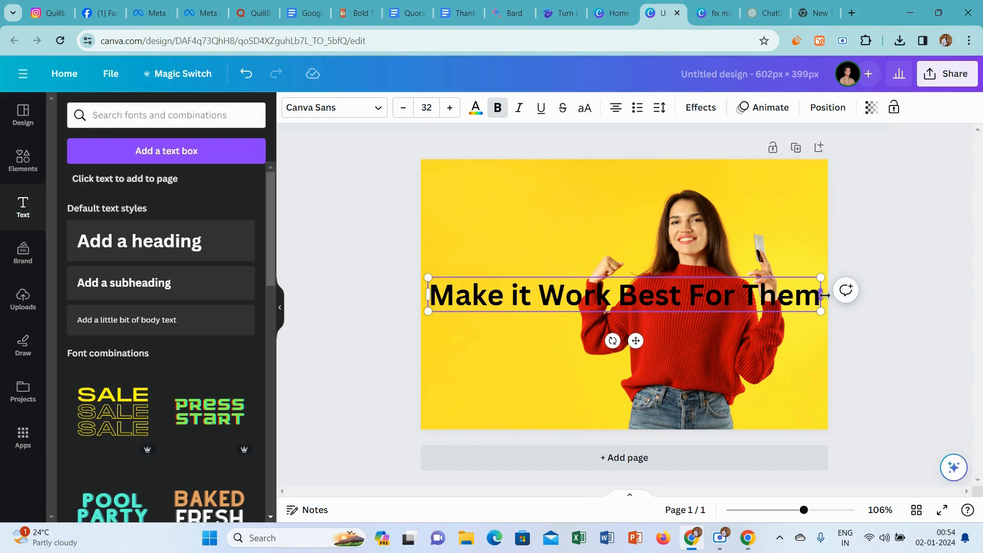
# Narrow the heading's text box so the text wraps onto three lines beside the woman.
pyautogui.moveTo(824, 296); pyautogui.dragTo(617, 314)
pyautogui.click(698, 291)
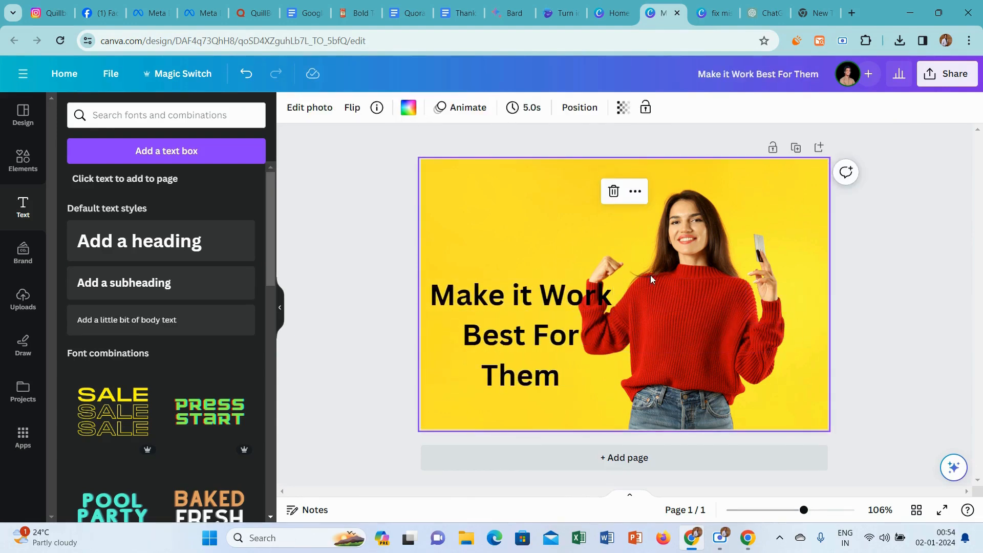
pyautogui.click(397, 211)
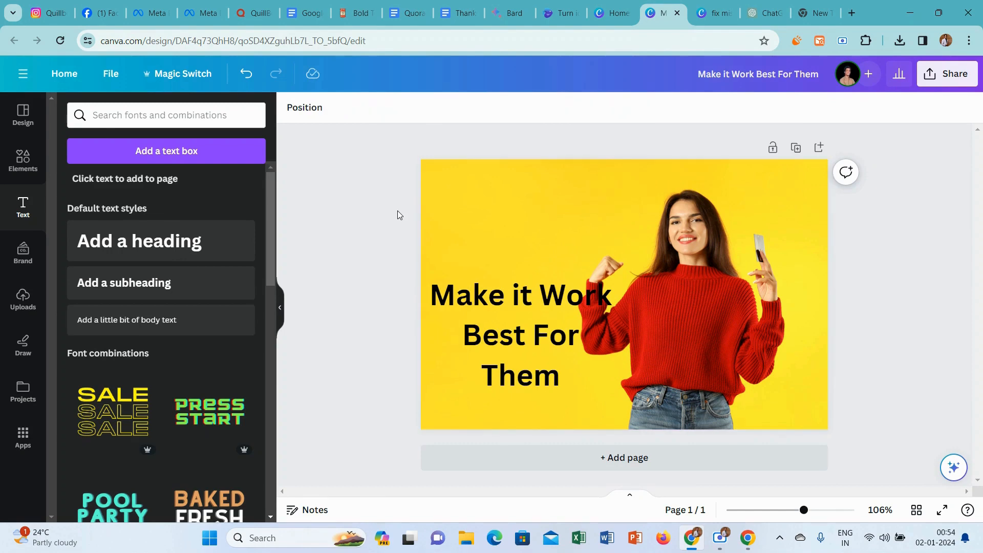
# Separate the woman from the background photo with Magic Grab and move her to the page's right edge, clear of the heading.
pyautogui.click(631, 268)
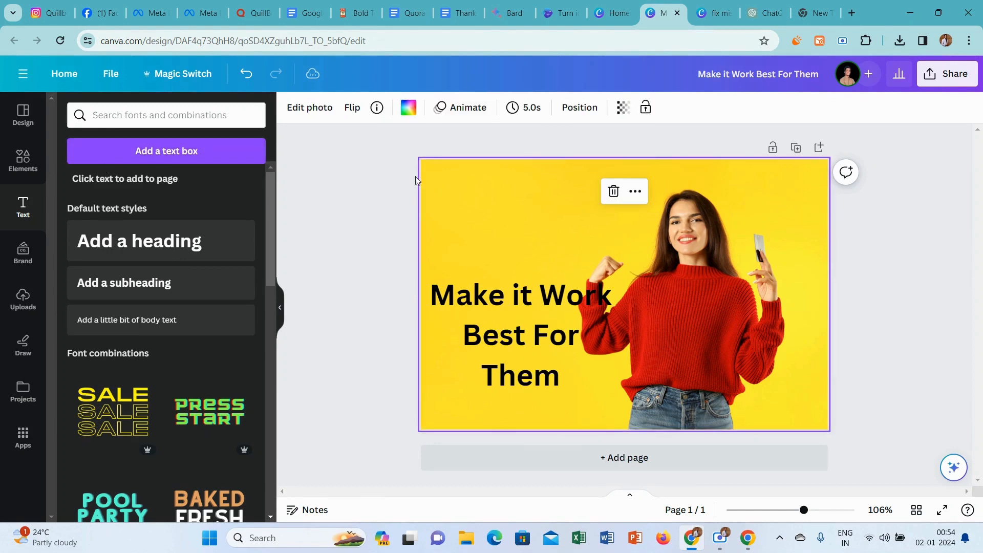
pyautogui.click(290, 113)
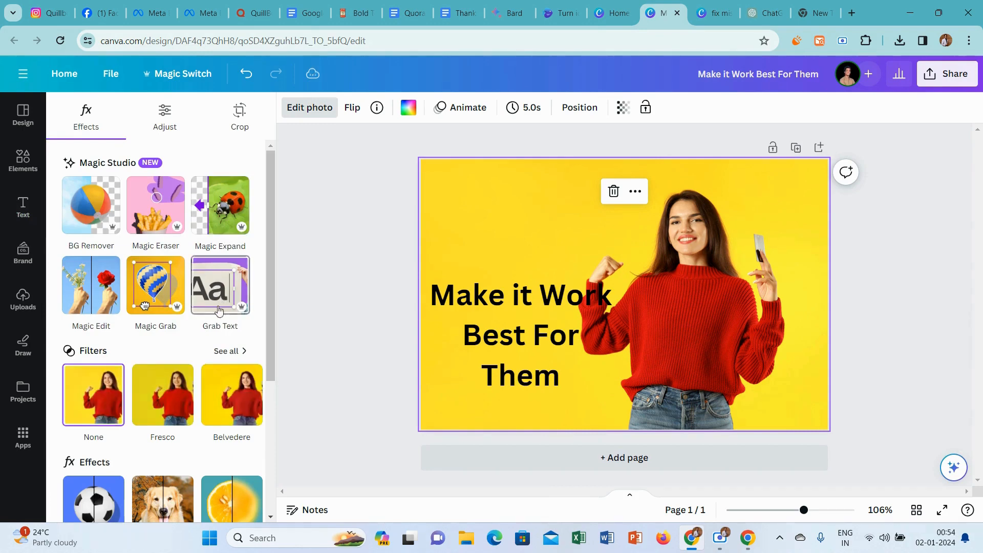
pyautogui.click(156, 285)
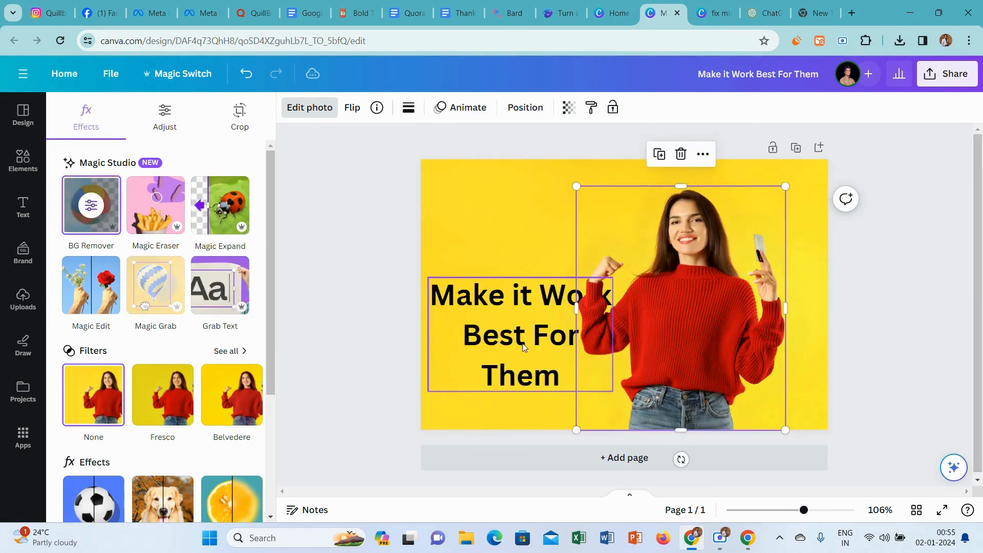
pyautogui.moveTo(629, 302); pyautogui.dragTo(667, 302)
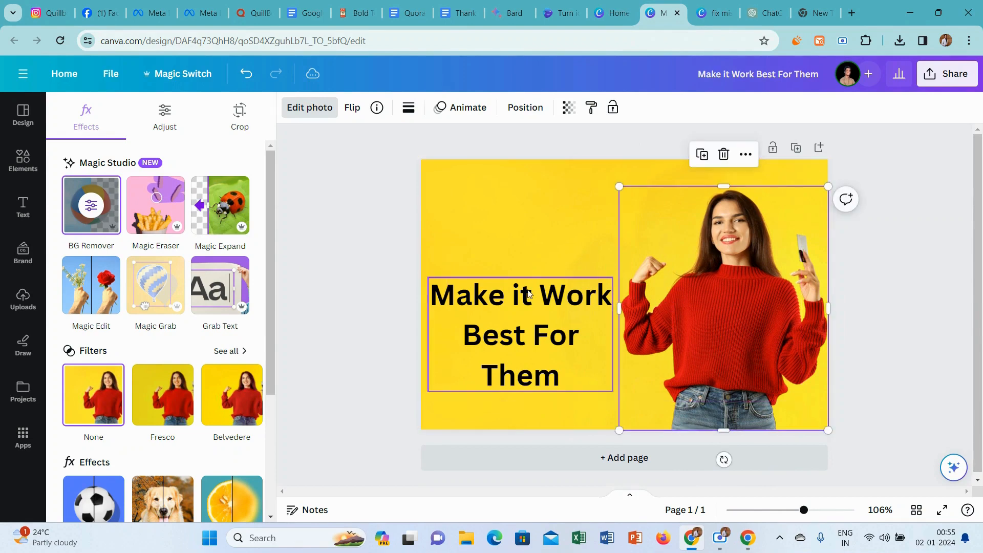
# Move the heading slightly up and capitalize "it" so it reads "Make It Work Best For Them".
pyautogui.click(515, 308)
pyautogui.moveTo(539, 345); pyautogui.dragTo(542, 318)
pyautogui.tripleClick(541, 316)
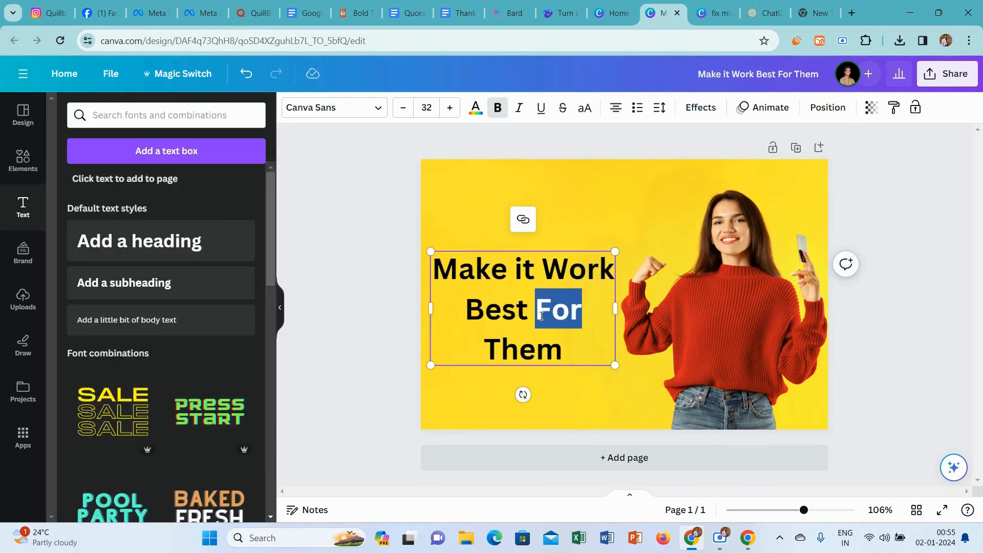
pyautogui.click(524, 265)
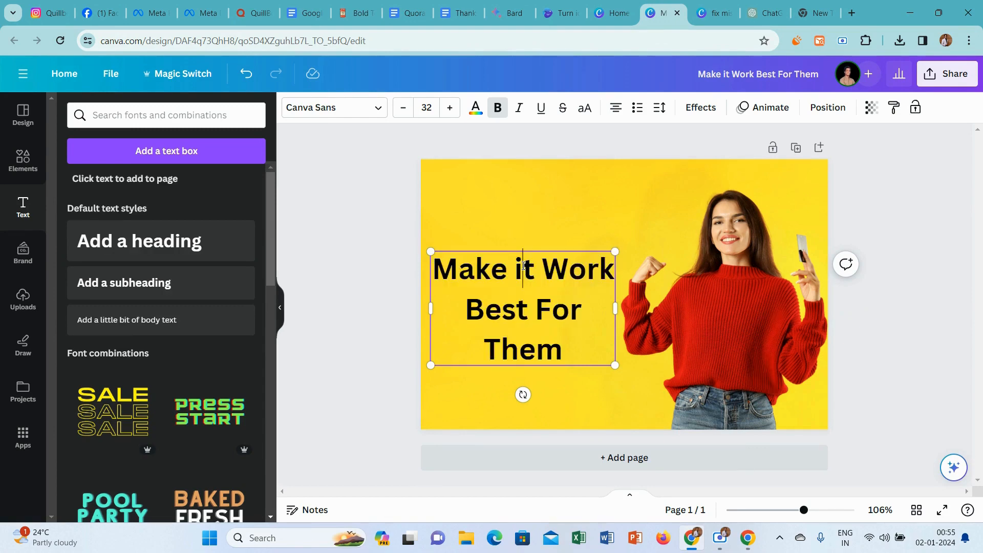
pyautogui.press('BackSpace')
pyautogui.write('I')
# Set the color of the entire heading text to white.
pyautogui.hotkey('ctrl', 'a')
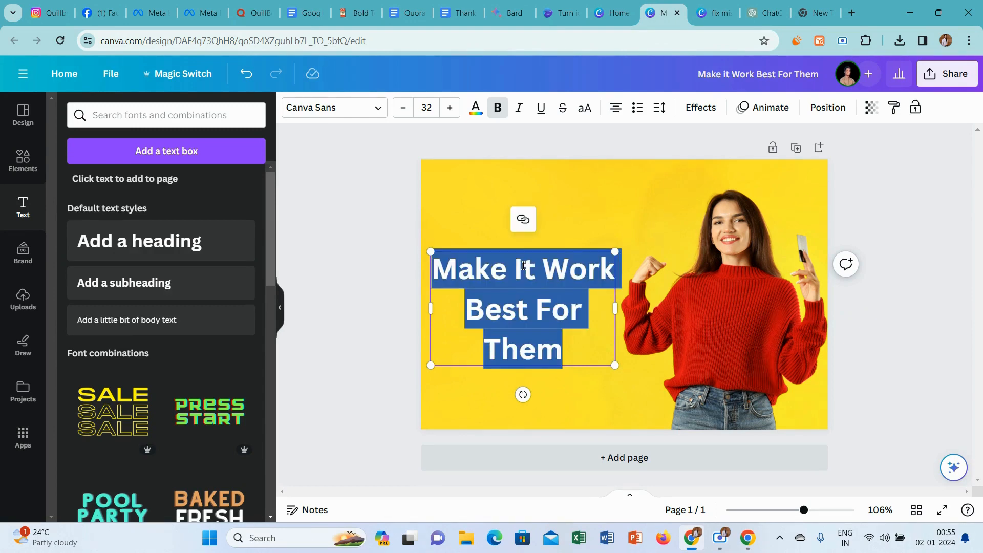
pyautogui.click(475, 108)
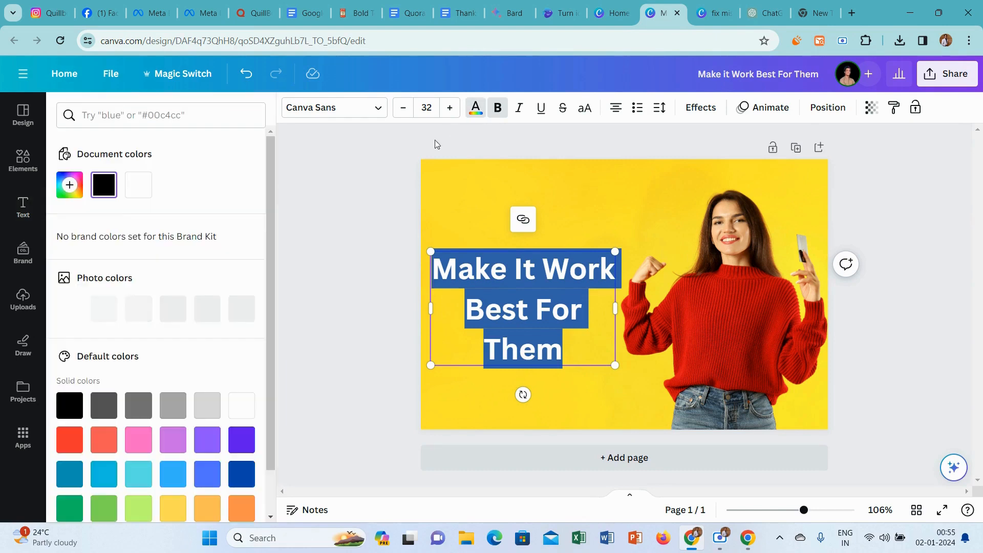
pyautogui.click(140, 190)
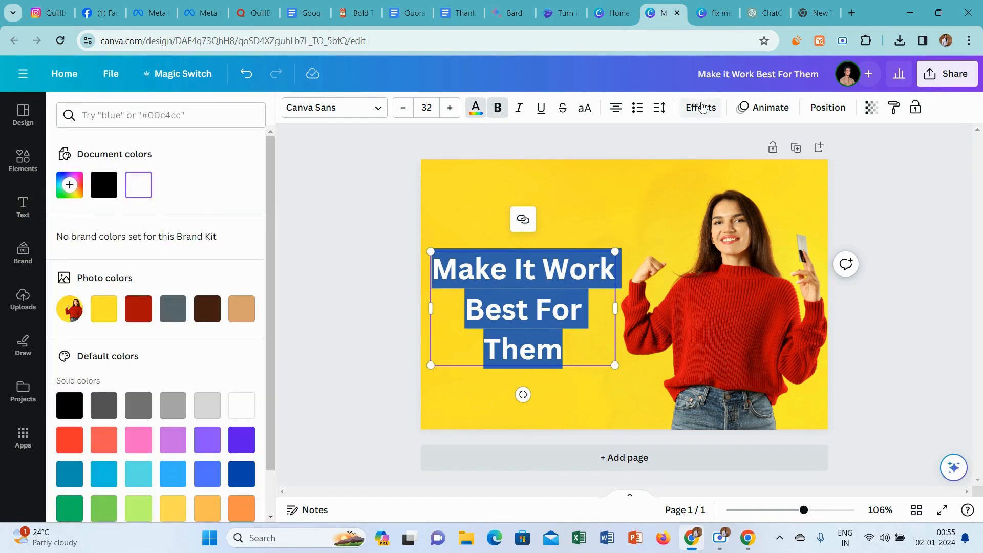
# Apply the Outline effect to the heading in black (#000000) with a thickness of 130.
pyautogui.click(702, 107)
pyautogui.click(228, 282)
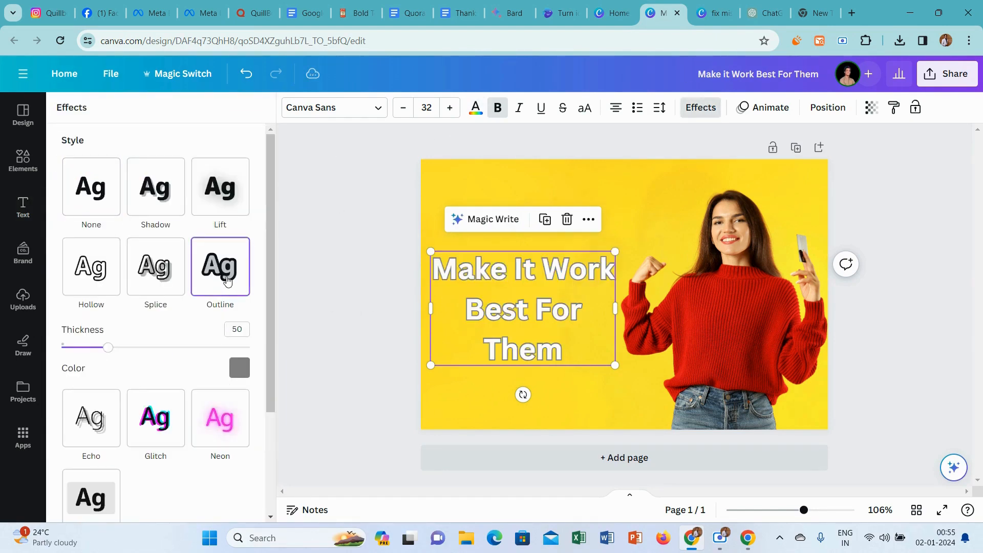
pyautogui.click(247, 370)
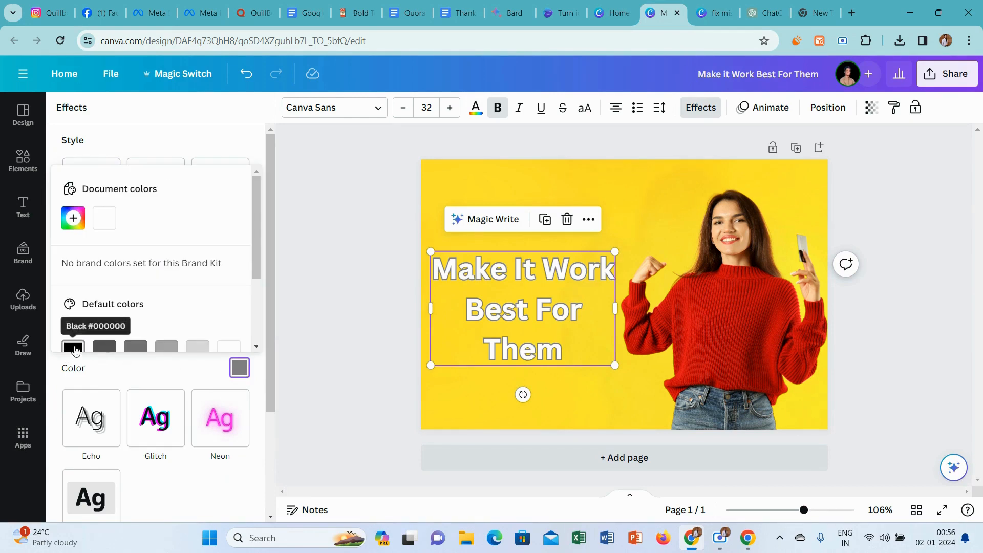
pyautogui.click(73, 347)
pyautogui.click(105, 367)
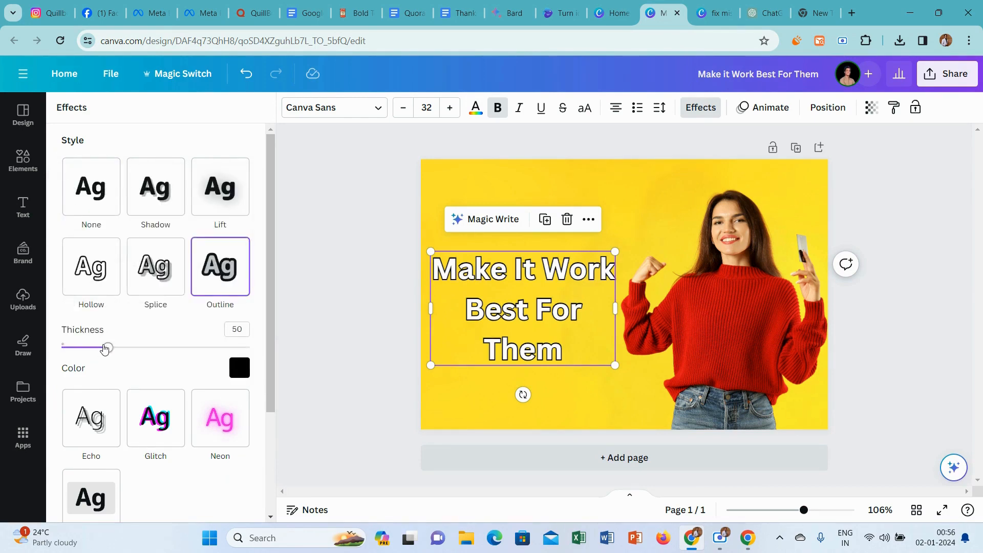
pyautogui.moveTo(105, 348); pyautogui.dragTo(184, 348)
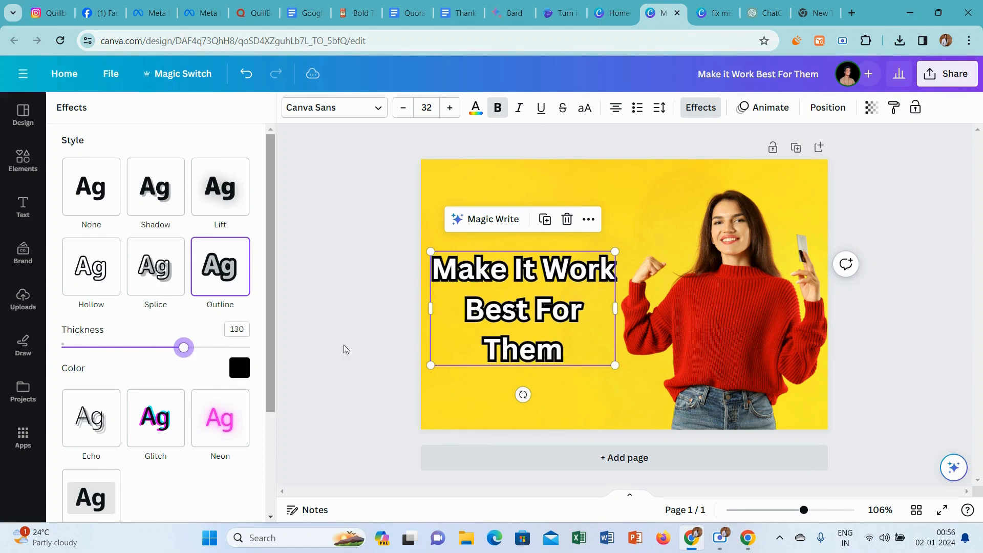
pyautogui.click(307, 302)
# Nudge the heading slightly to the right and download the finished design as a PNG at size 1.
pyautogui.click(532, 299)
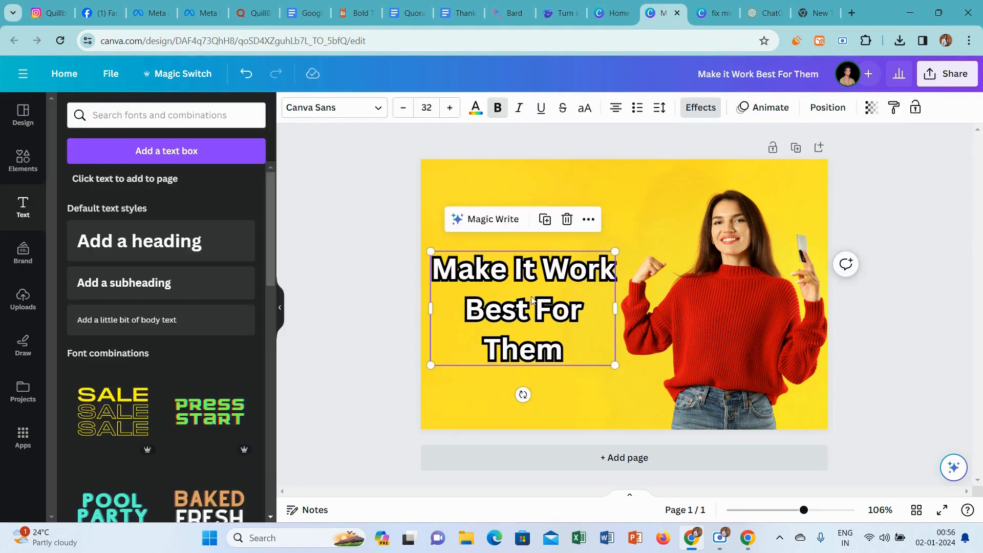
pyautogui.moveTo(531, 299); pyautogui.dragTo(535, 299)
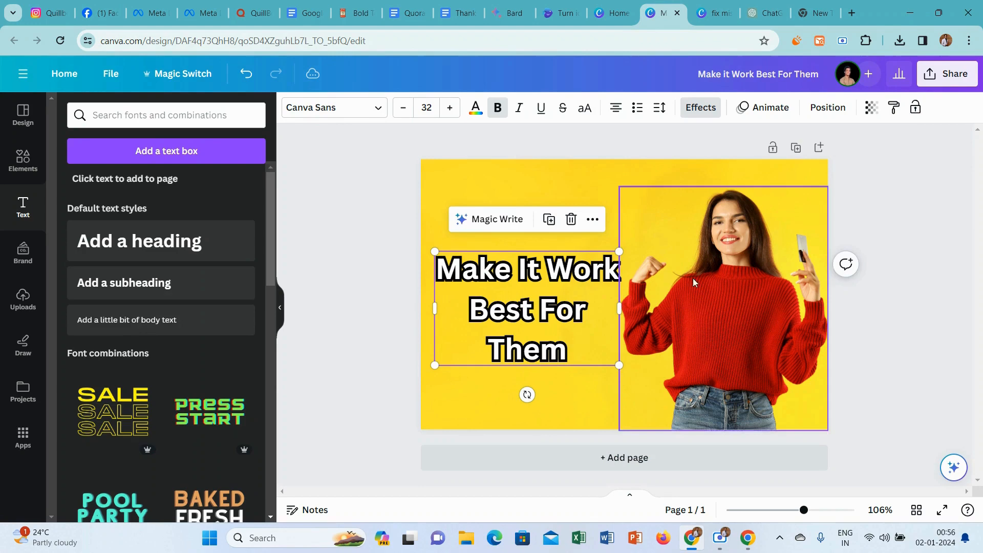
pyautogui.click(876, 204)
pyautogui.click(948, 74)
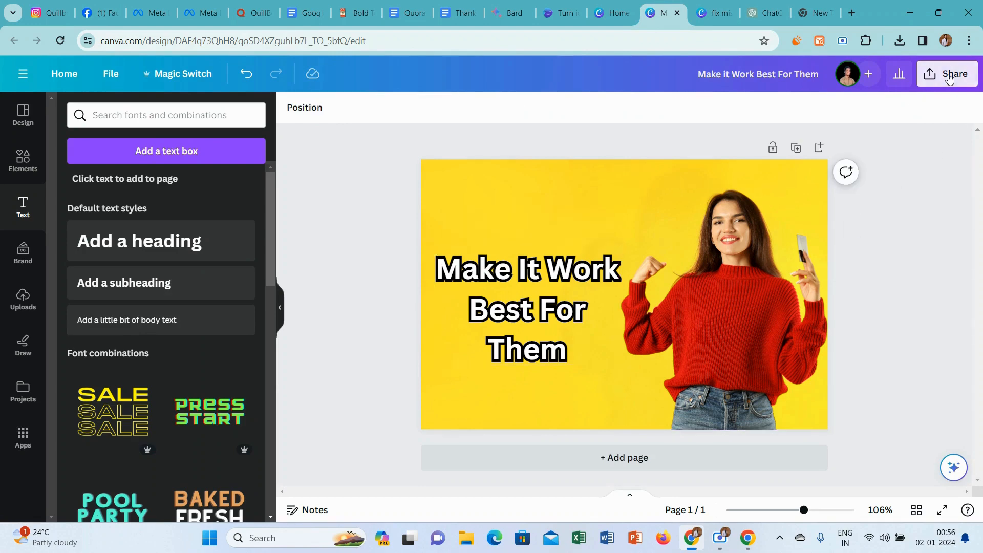
pyautogui.click(768, 398)
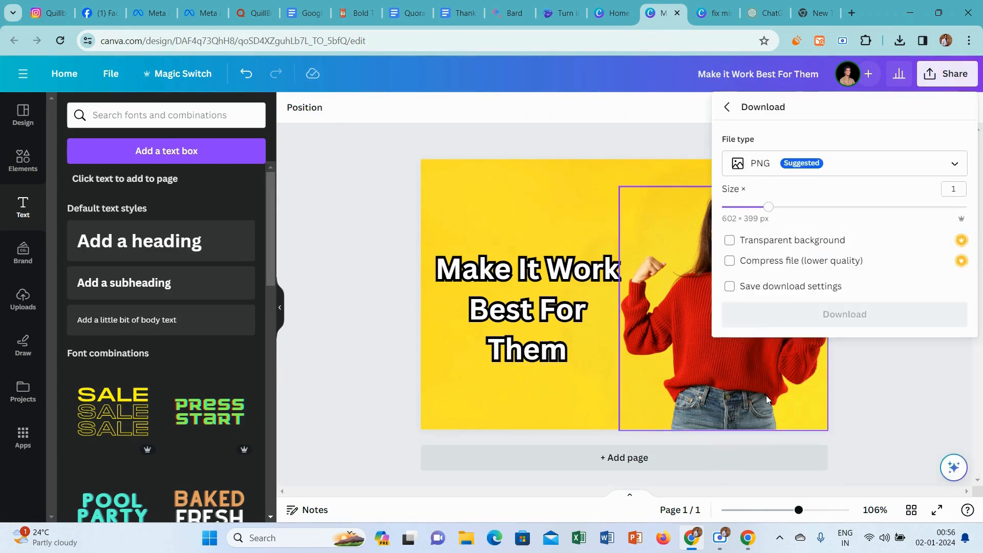
pyautogui.click(834, 324)
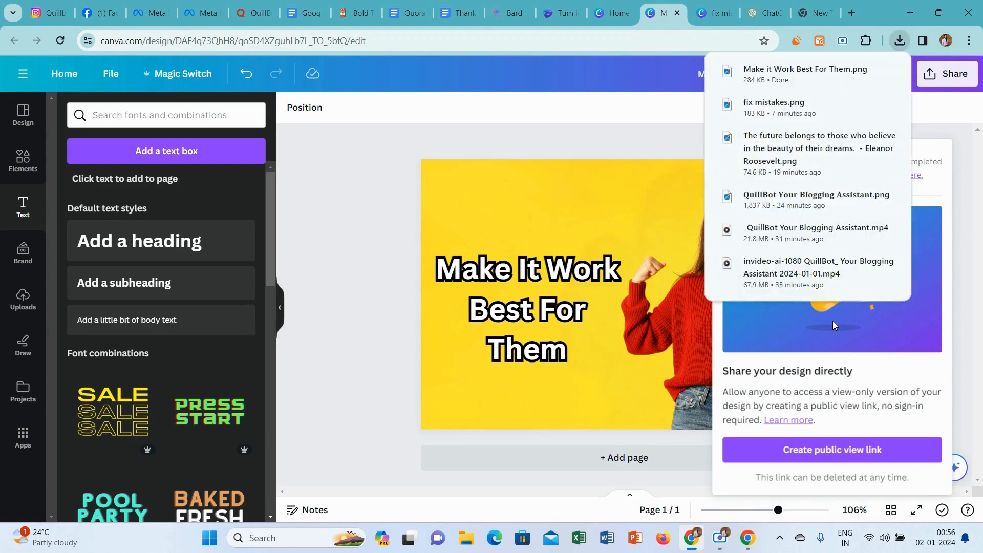
# In the open Quora answer, insert the "Make it Work Best For Them" image below the introduction and remove the blank line under it.
pyautogui.click(265, 4)
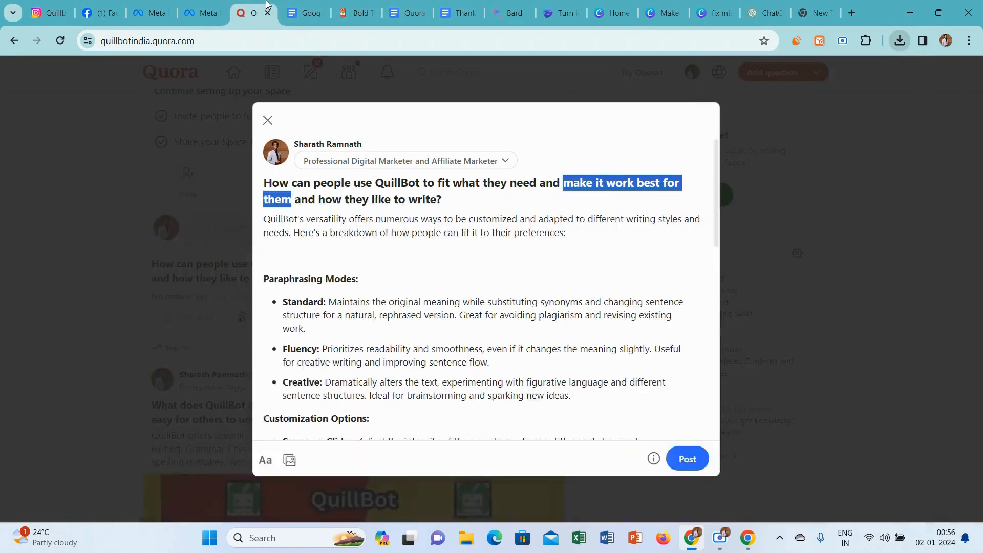
pyautogui.click(289, 460)
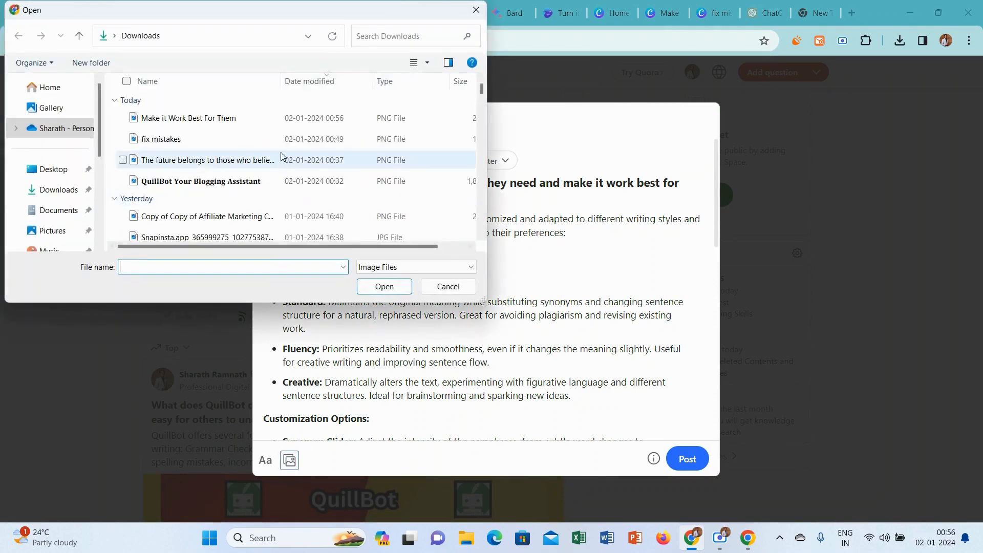
pyautogui.click(285, 117)
pyautogui.click(372, 290)
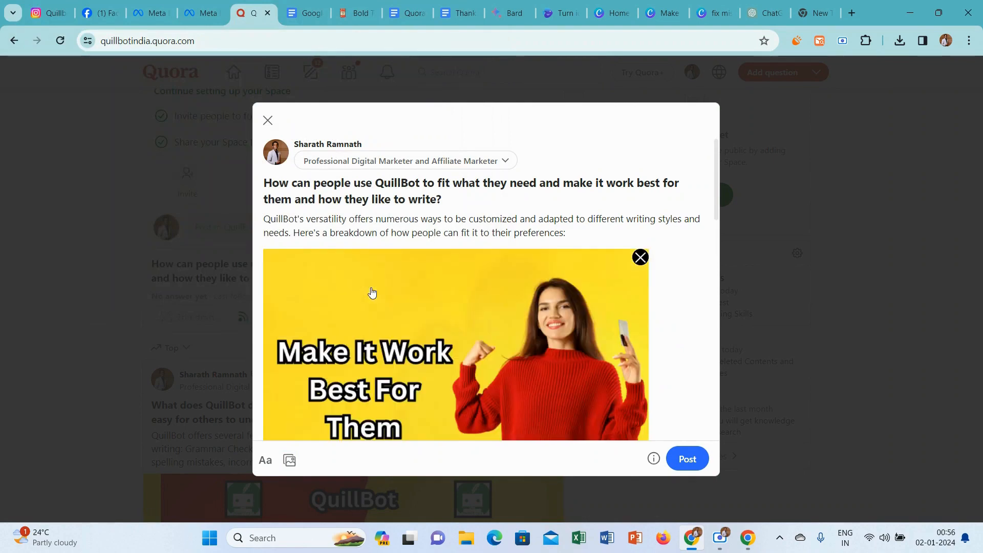
pyautogui.moveTo(716, 153); pyautogui.dragTo(714, 229)
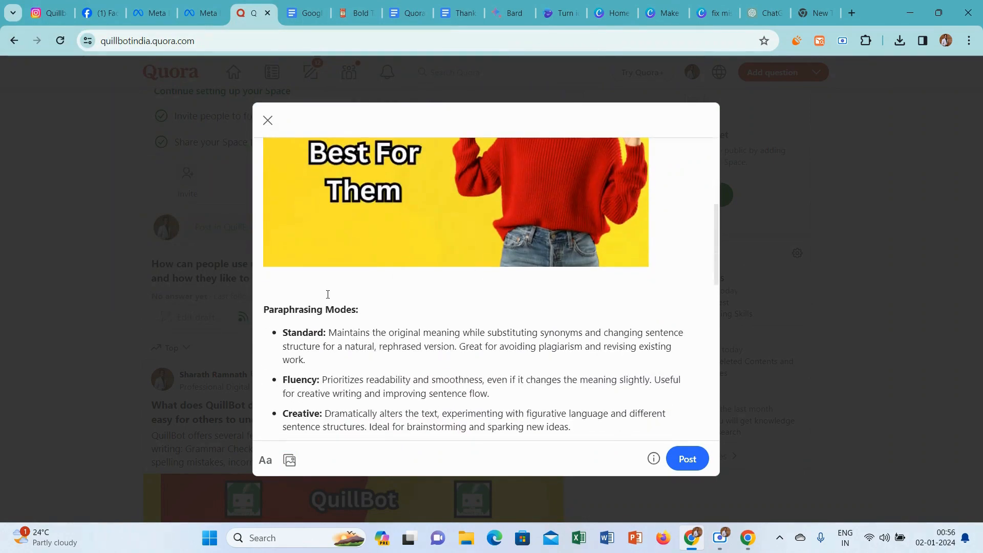
pyautogui.click(265, 309)
pyautogui.press('BackSpace')
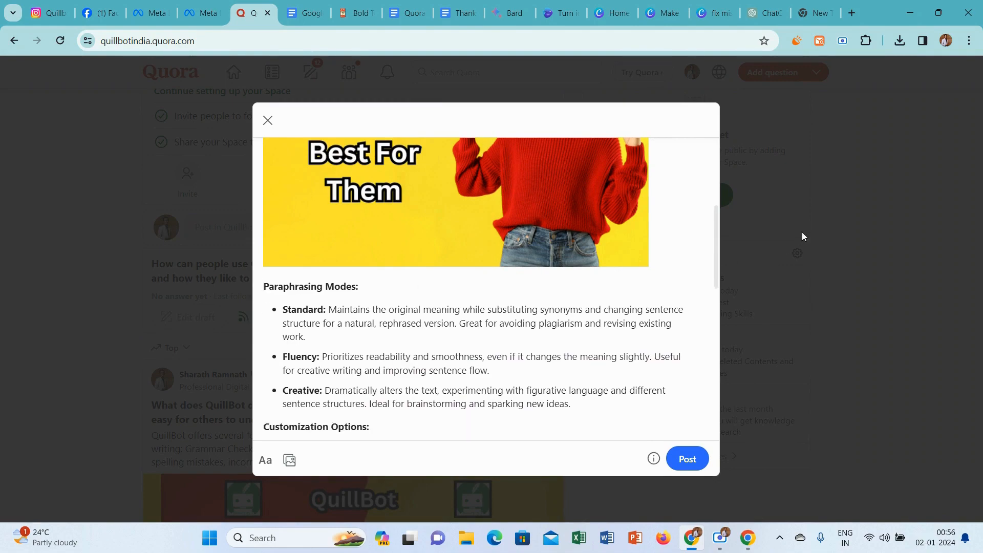
# Add the "Thanks for Reading.." line with its heart from the Thanks for Reading document to the answer's end, and publish the answer.
pyautogui.moveTo(716, 215); pyautogui.dragTo(727, 416)
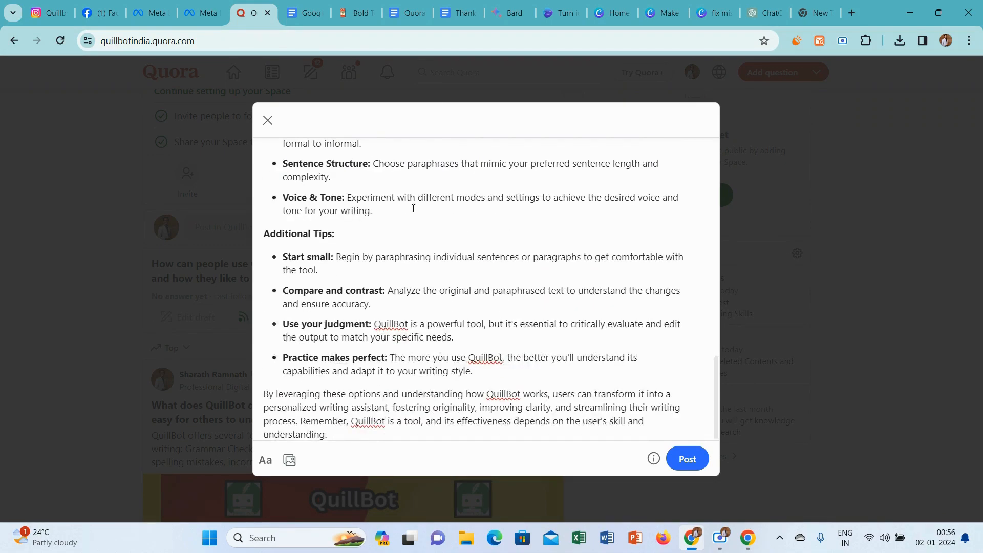
pyautogui.click(306, 13)
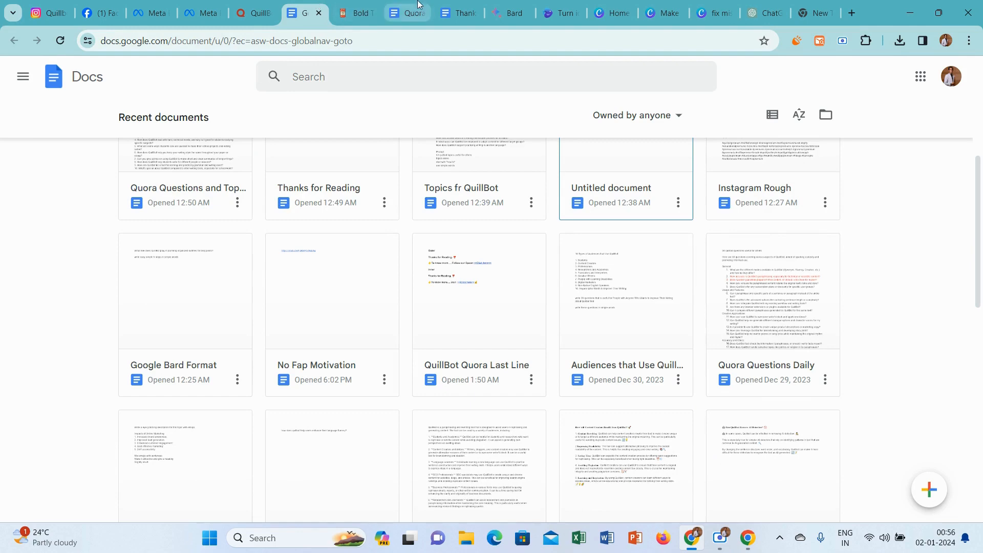
pyautogui.click(456, 6)
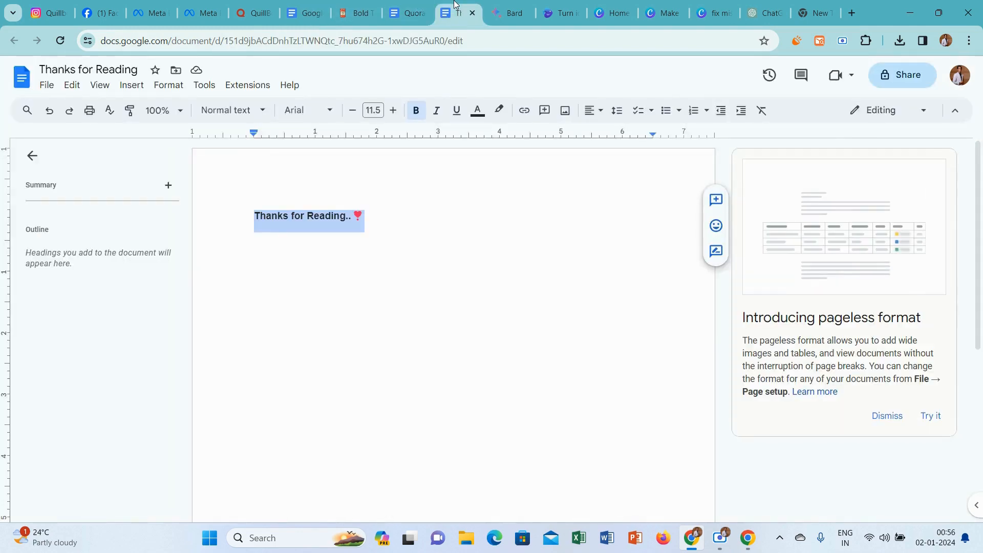
pyautogui.click(255, 12)
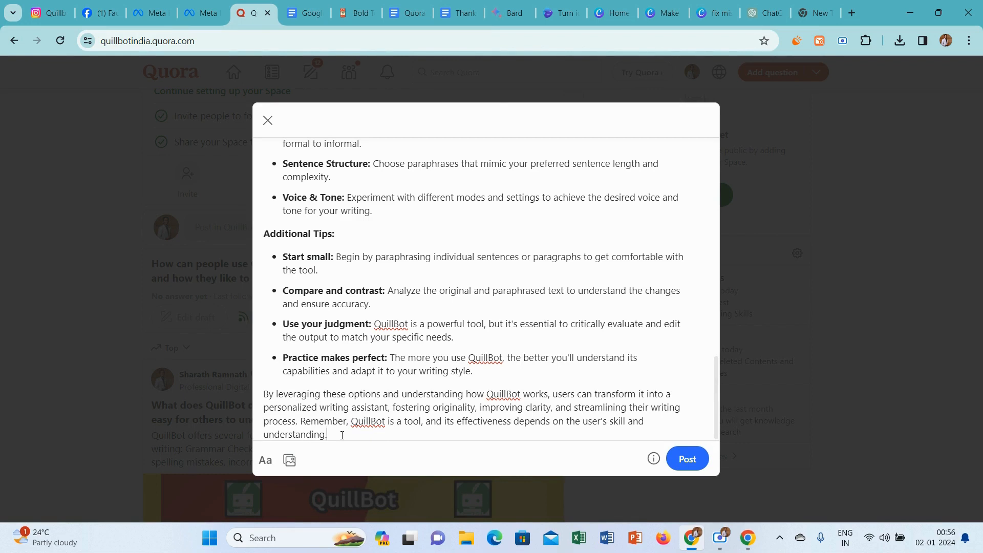
pyautogui.press('Return')
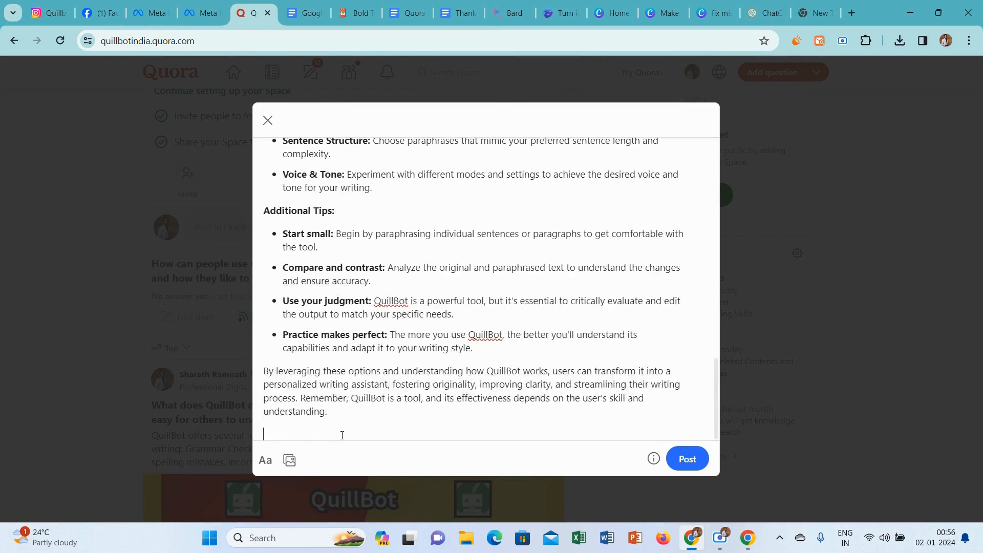
pyautogui.write('Thanks for Reading.. ❣')
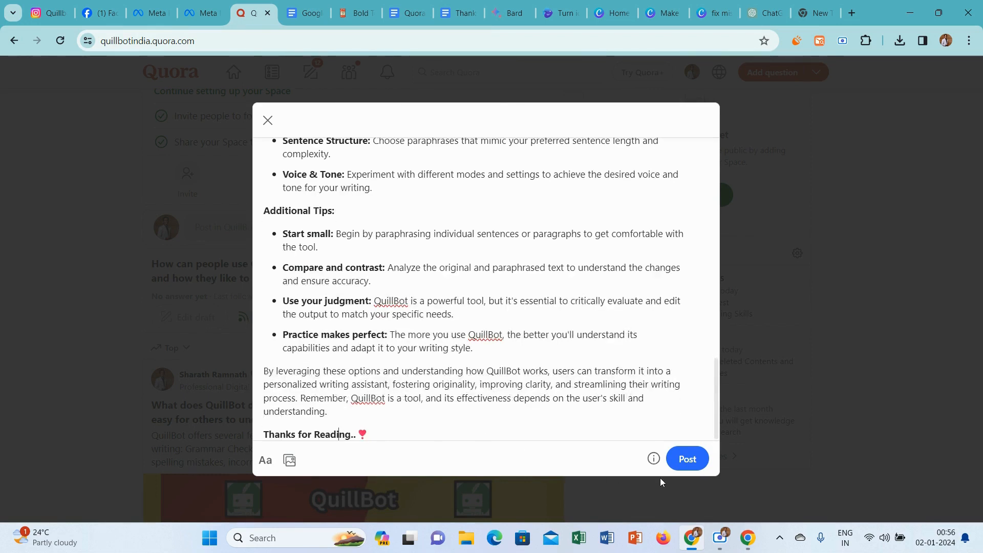
pyautogui.click(674, 462)
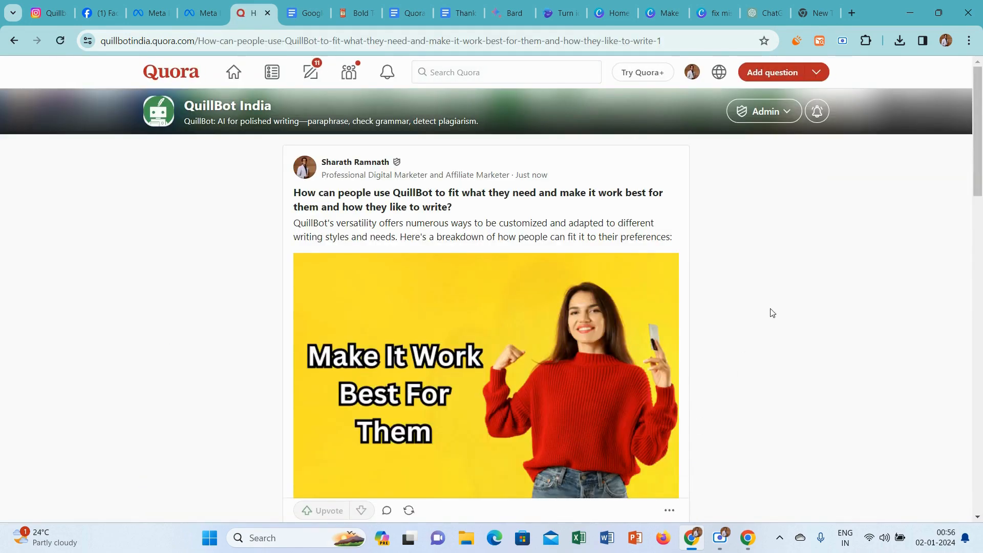
pyautogui.moveTo(977, 105)
pyautogui.mouseDown()
pyautogui.moveTo(980, 338)
pyautogui.moveTo(981, 102)
pyautogui.mouseUp()
# Return to the QuillBot India Space's page from the published answer.
pyautogui.click(349, 71)
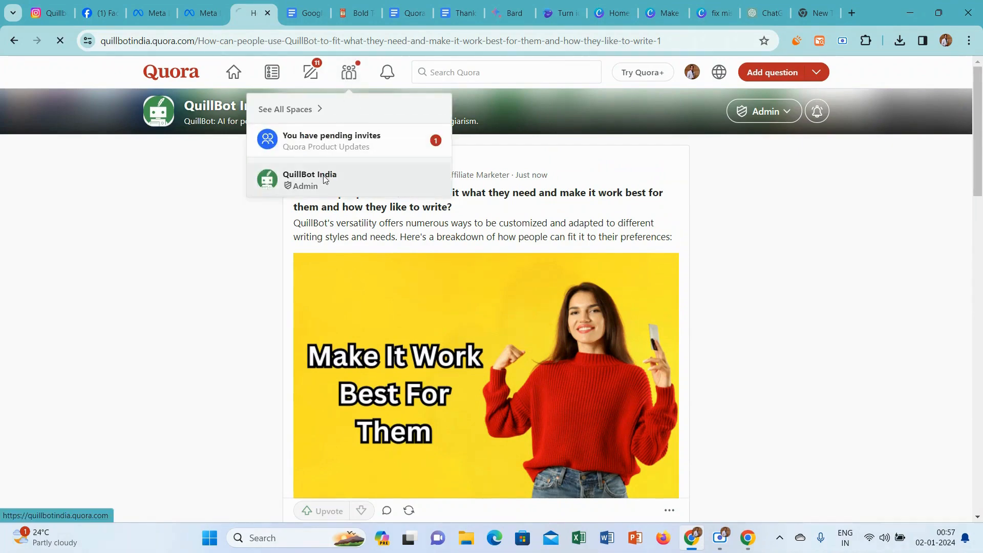
pyautogui.click(323, 177)
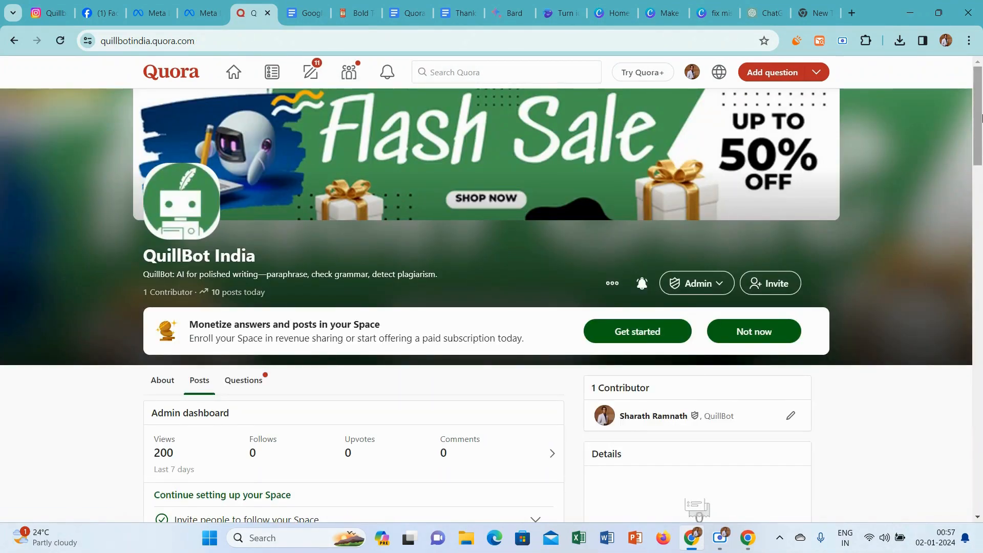
pyautogui.click(971, 183)
pyautogui.moveTo(980, 162); pyautogui.dragTo(980, 97)
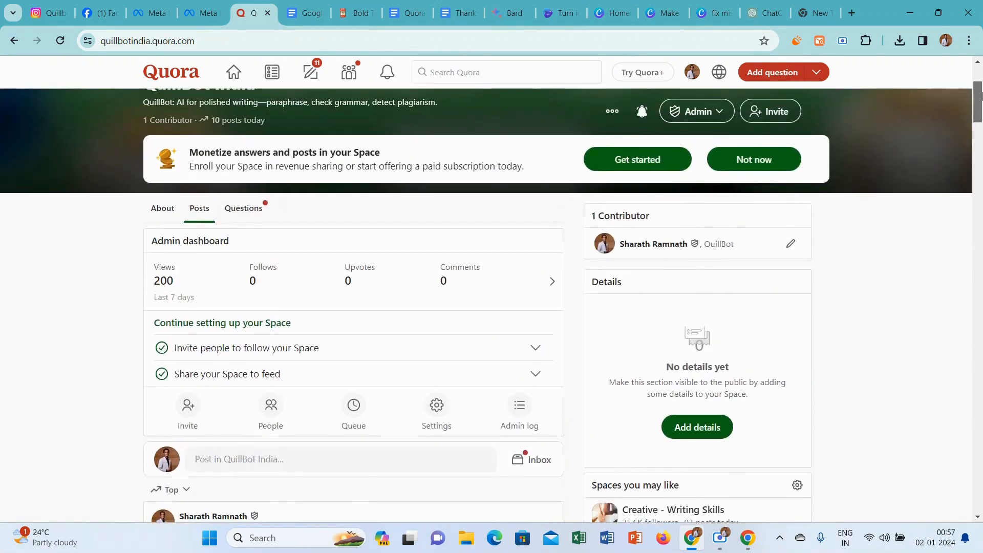
# Color question 13 red in the Quora Questions and Topics document.
pyautogui.click(424, 6)
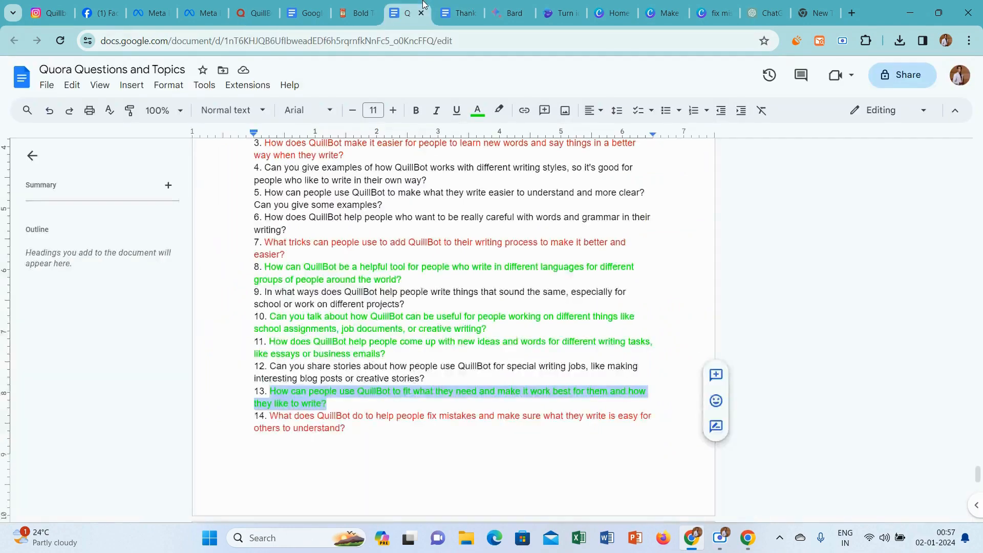
pyautogui.click(477, 111)
pyautogui.click(500, 150)
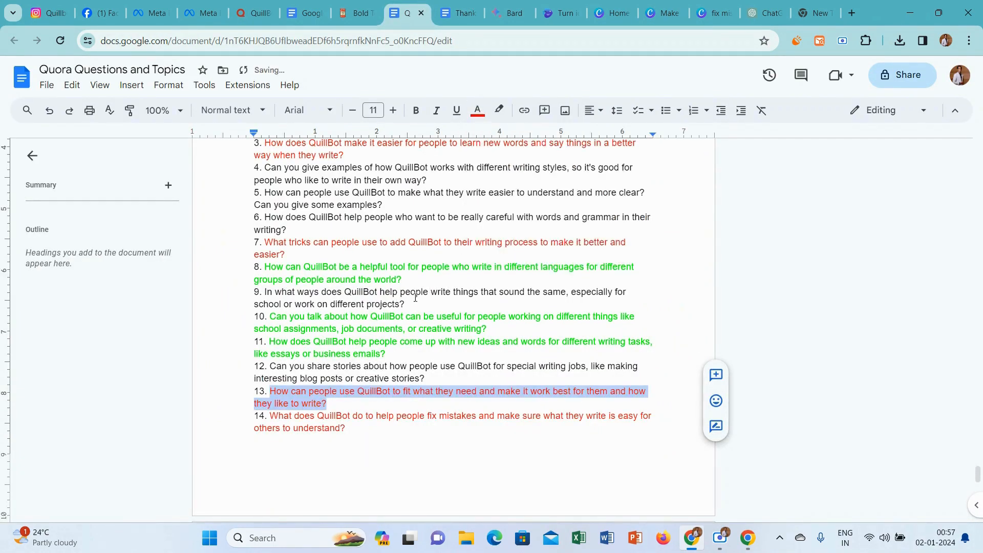
# Copy question 11, about coming up with new ideas and words for essays or business emails, without its number.
pyautogui.click(388, 354)
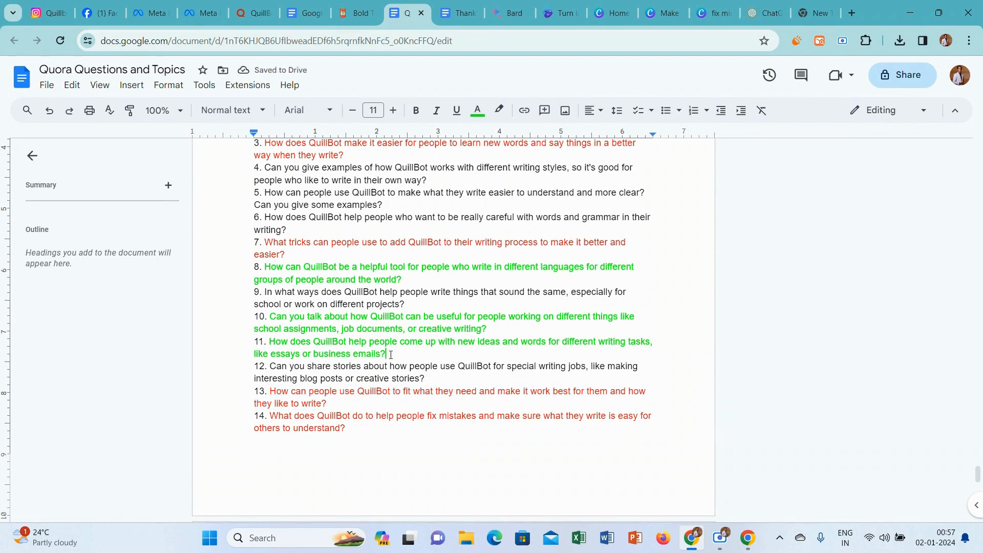
pyautogui.moveTo(386, 354); pyautogui.dragTo(267, 345)
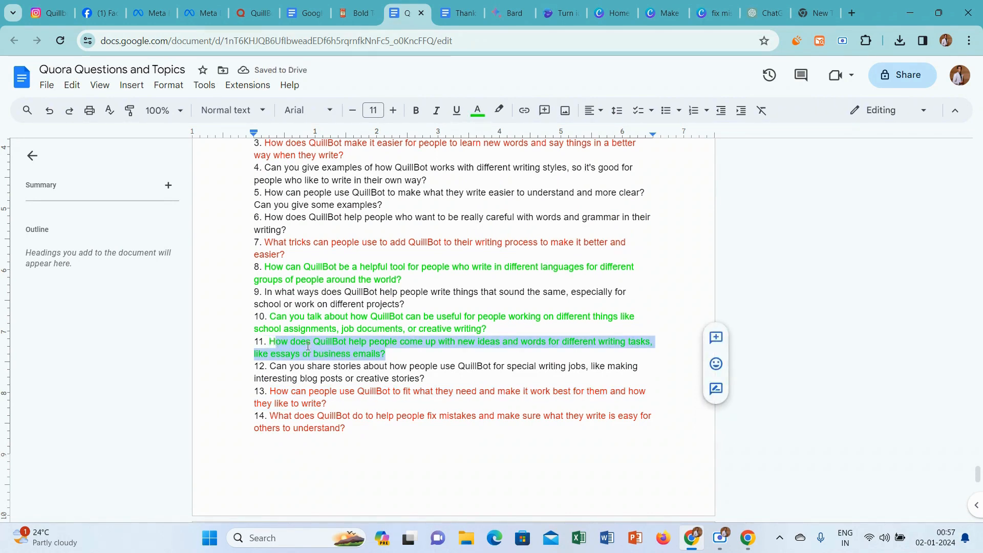
pyautogui.click(387, 354)
pyautogui.moveTo(388, 354); pyautogui.dragTo(274, 342)
pyautogui.hotkey('ctrl', 'c')
# Publish "How does QuillBot help people come up with new ideas and words for different writing tasks, like essays or business emails?" in QuillBot India on Quora.
pyautogui.click(259, 12)
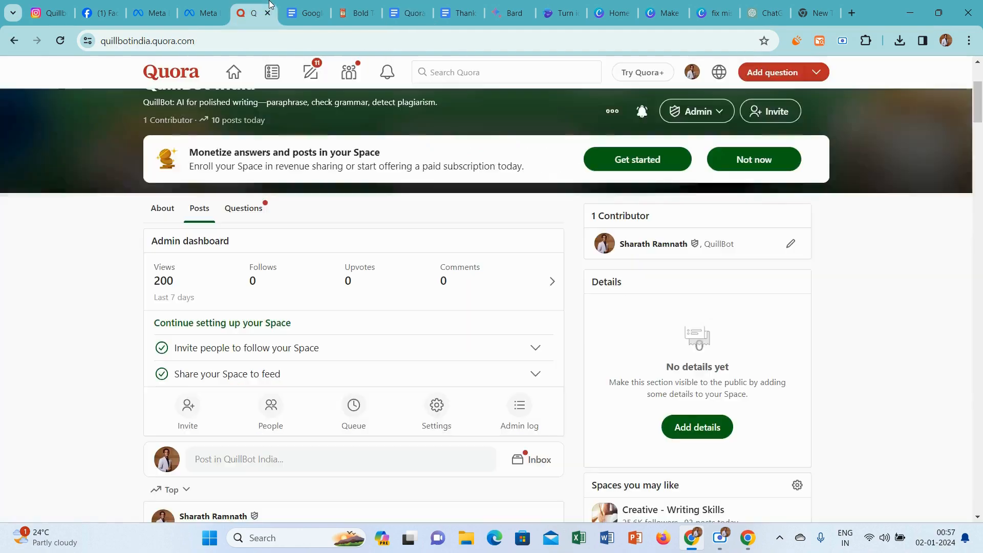
pyautogui.moveTo(977, 80); pyautogui.dragTo(980, 105)
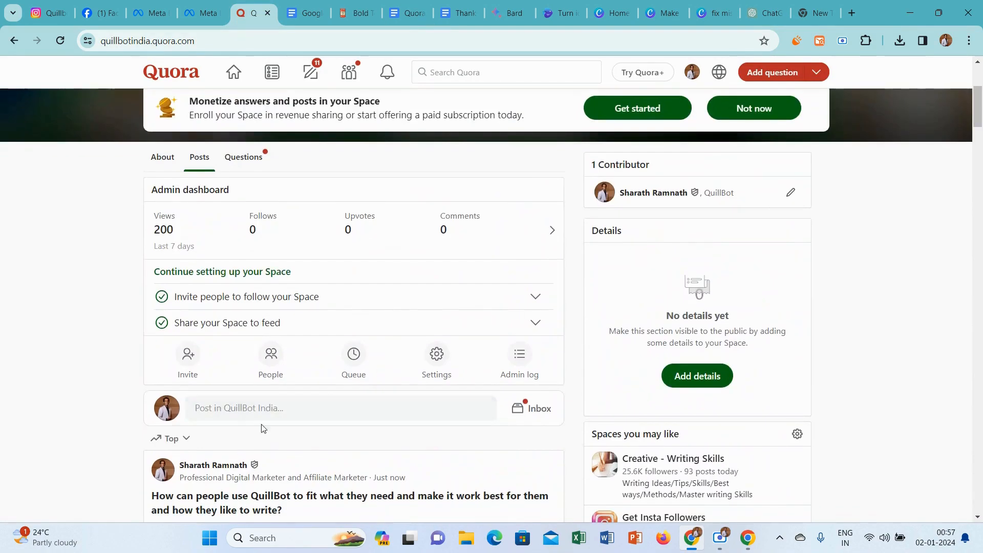
pyautogui.click(228, 416)
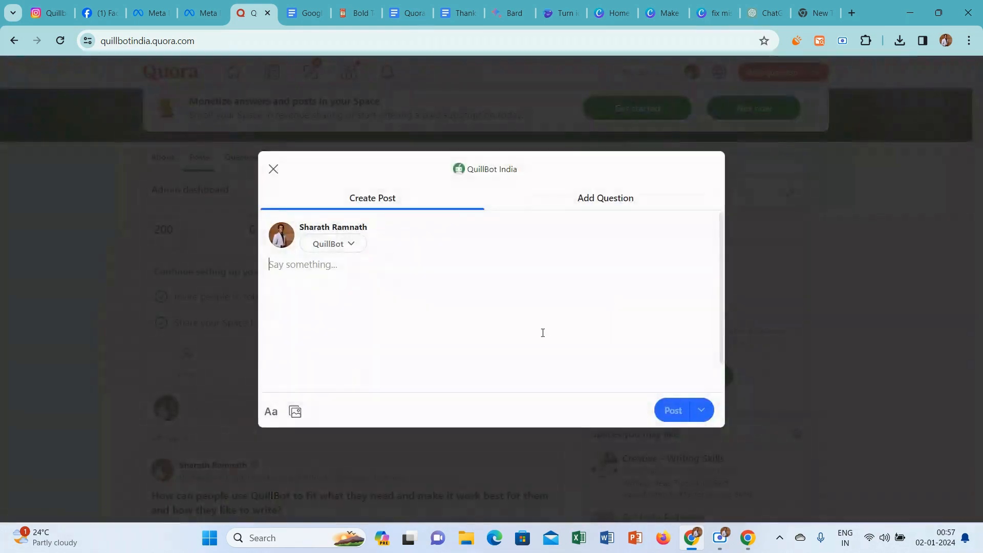
pyautogui.click(606, 201)
pyautogui.hotkey('ctrl', 'v')
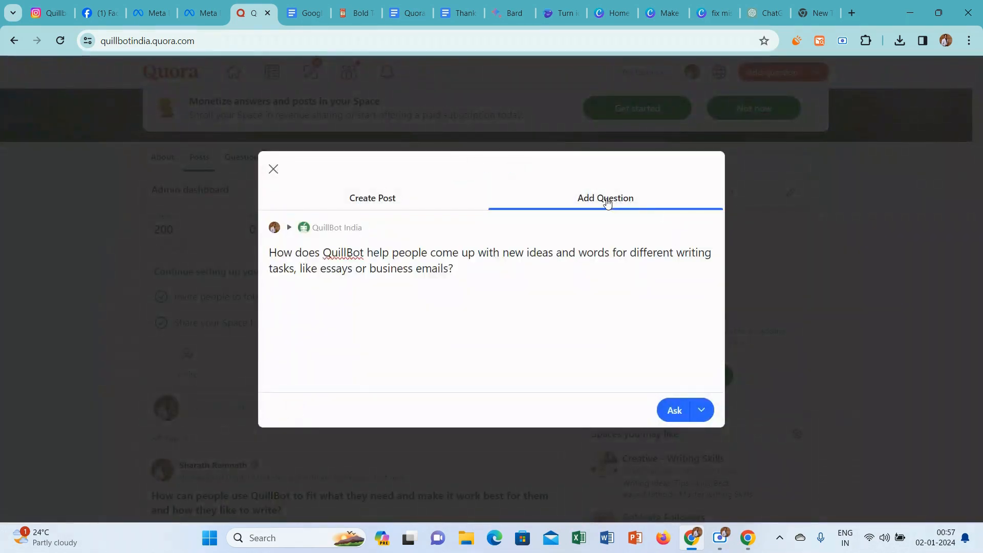
pyautogui.click(674, 411)
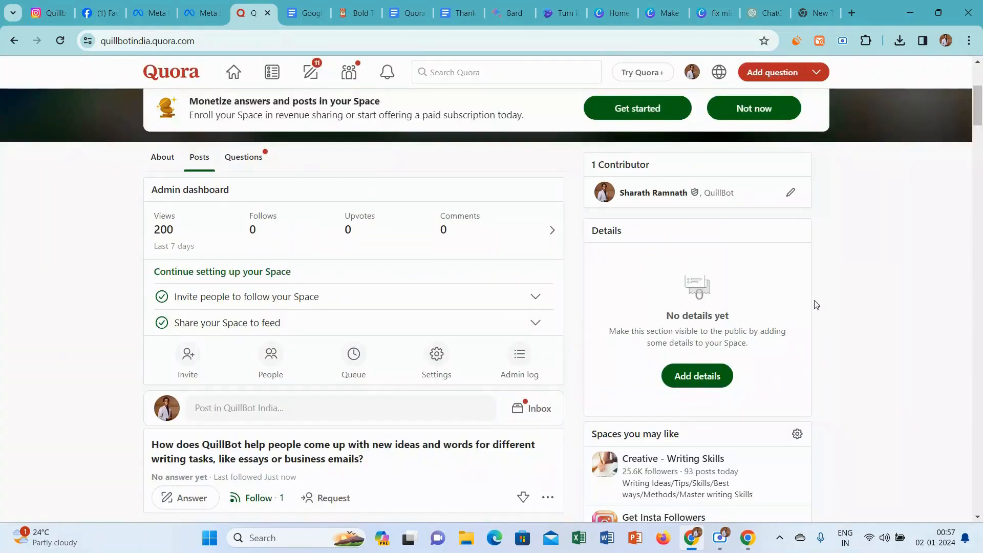
pyautogui.scroll(-4, 955, 125)
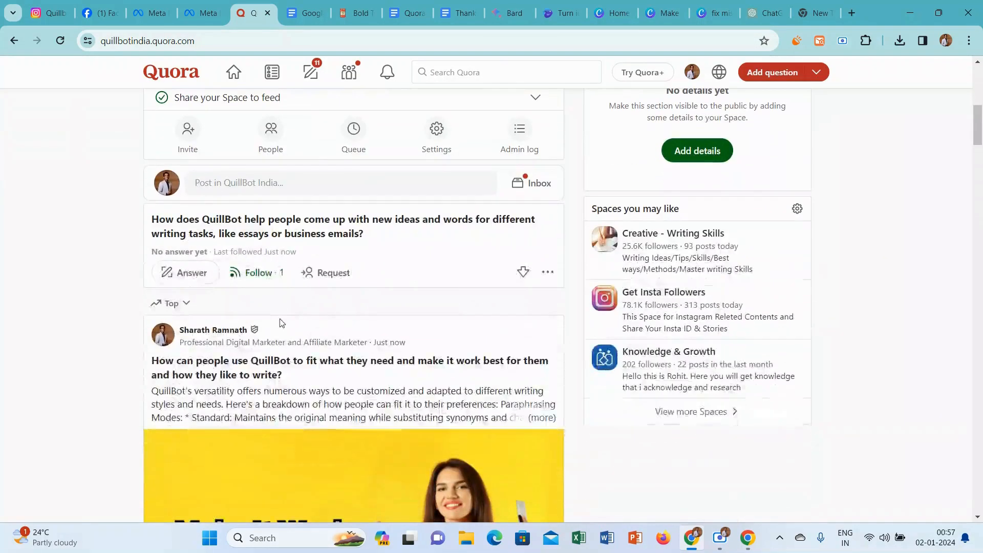
# Start an answer to the new ideas and words question with the credential Professional Digital Marketer and Affiliate Marketer.
pyautogui.click(185, 273)
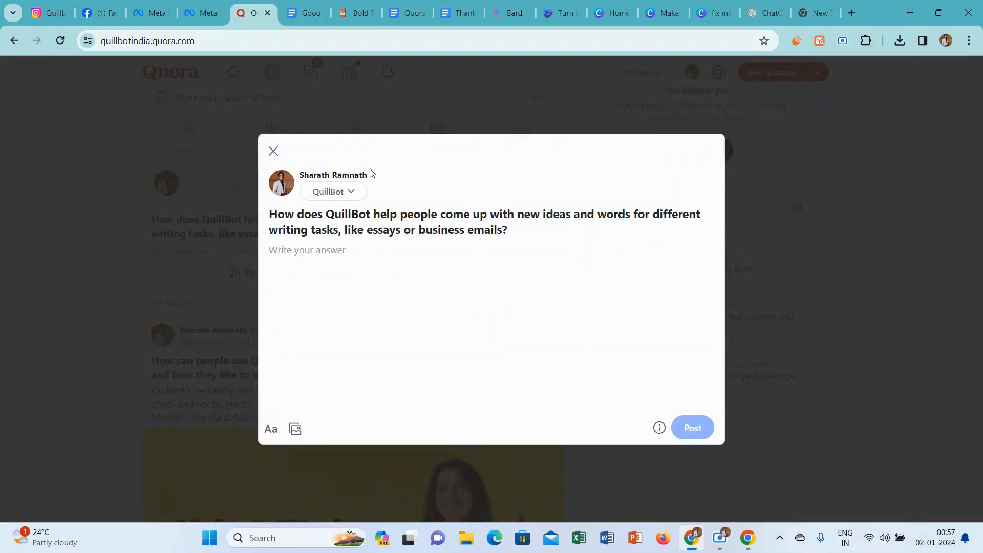
pyautogui.click(346, 194)
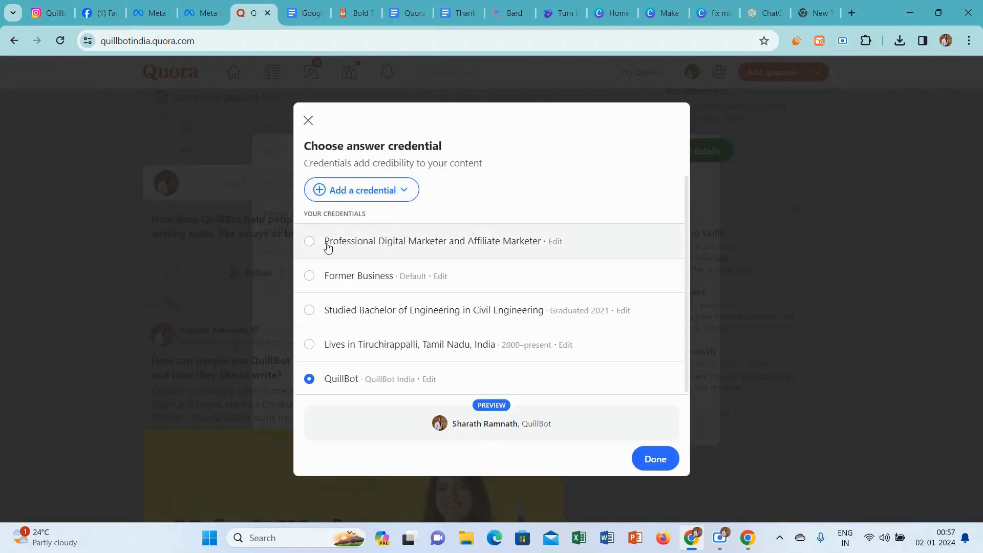
pyautogui.click(328, 246)
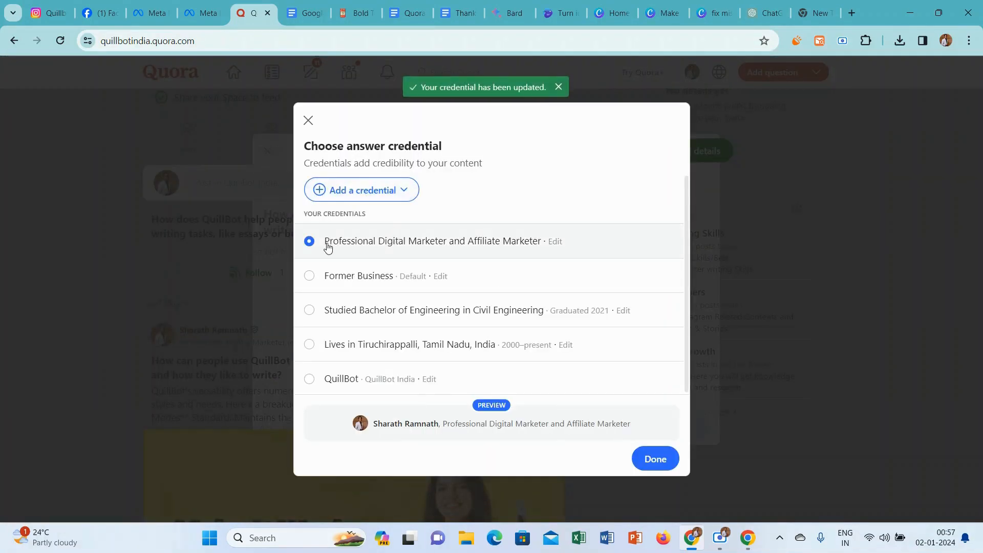
pyautogui.click(654, 451)
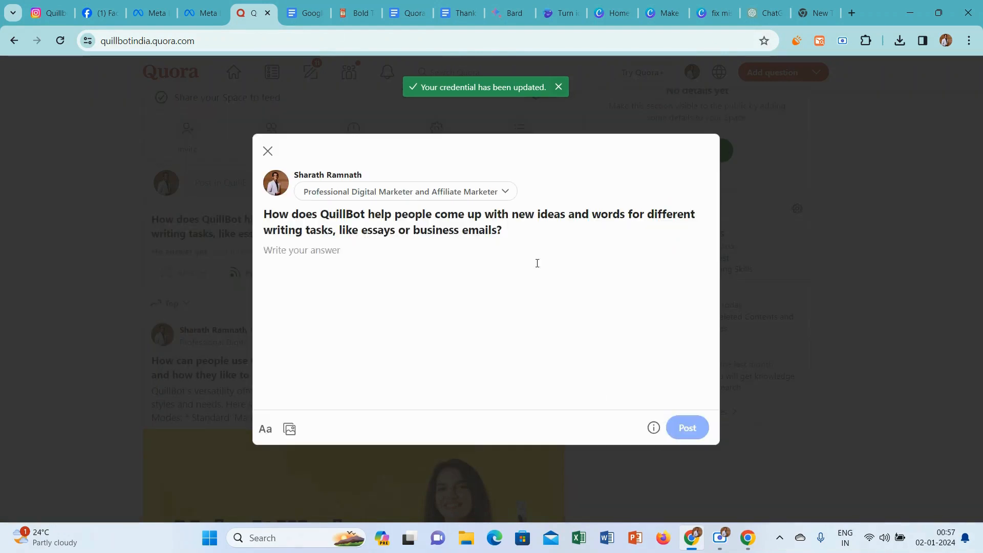
# Copy the question about coming up with new ideas and words and ask it in the current Bard chat.
pyautogui.moveTo(510, 231); pyautogui.dragTo(259, 219)
pyautogui.hotkey('ctrl', 'c')
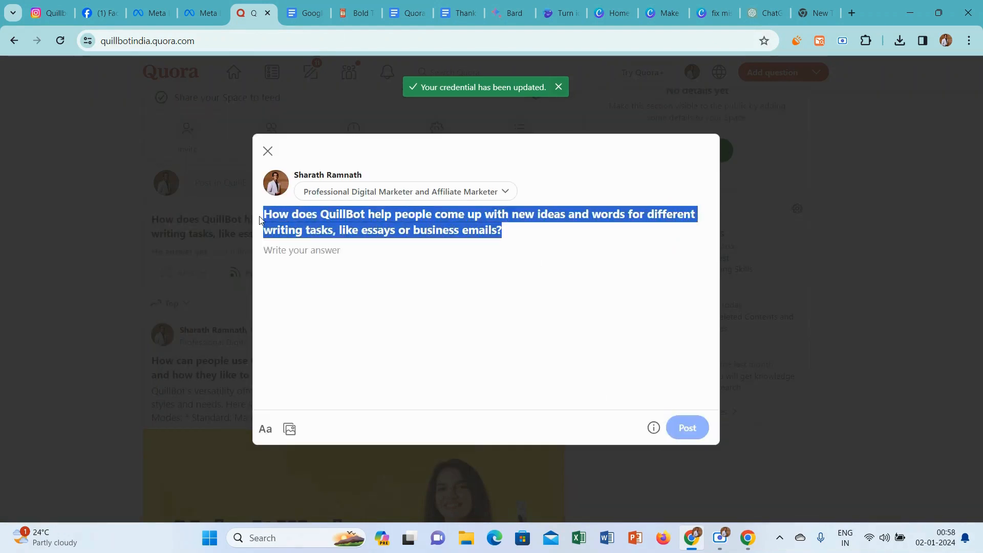
pyautogui.click(509, 13)
pyautogui.click(434, 474)
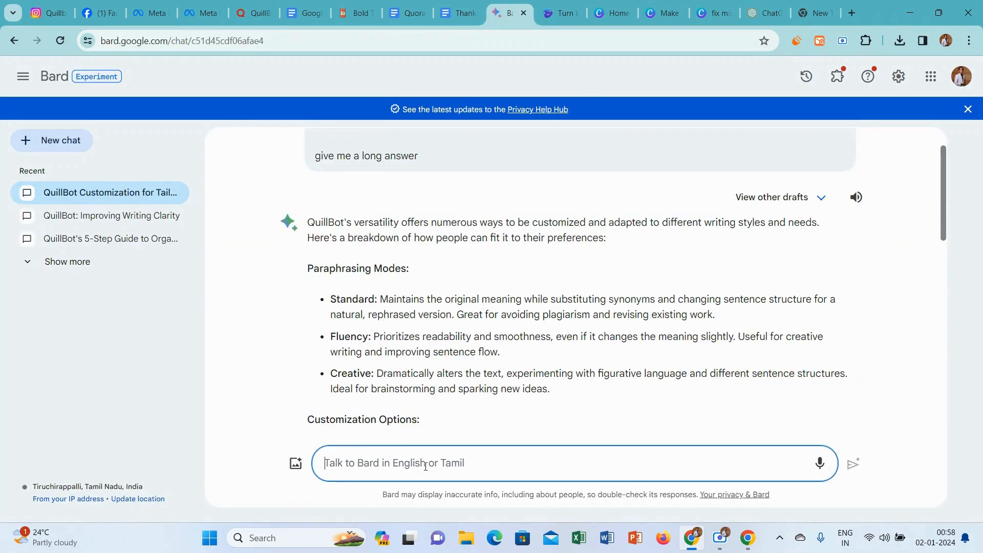
pyautogui.hotkey('ctrl', 'v')
pyautogui.press('Return')
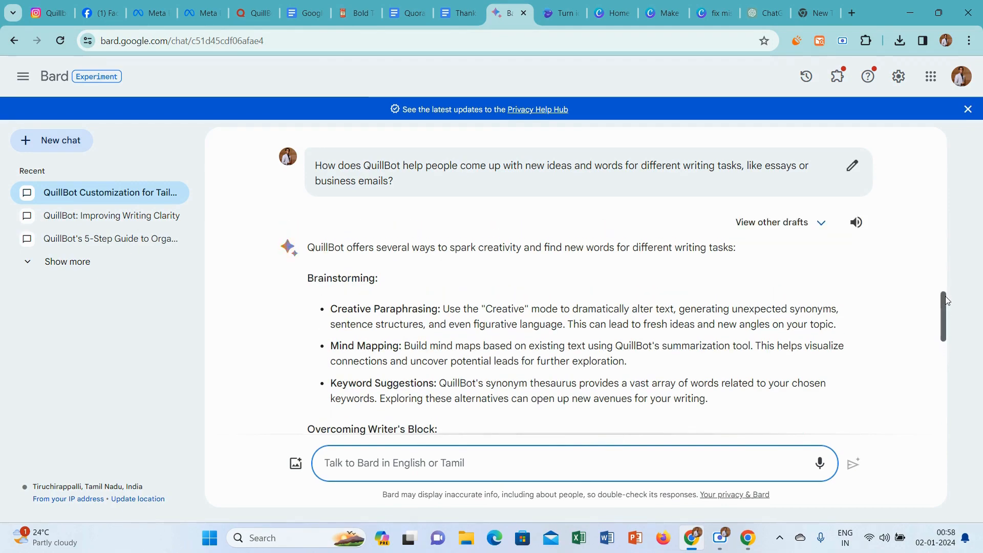
# Copy Bard's full answer into the Quora answer and remove the blank line above its first sentence.
pyautogui.moveTo(944, 297); pyautogui.dragTo(946, 404)
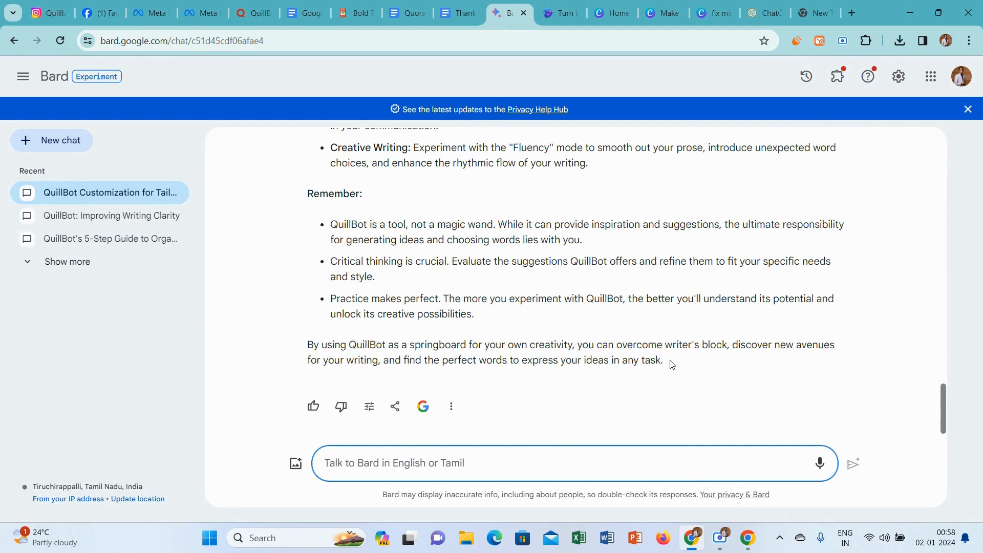
pyautogui.moveTo(672, 364); pyautogui.dragTo(308, 402)
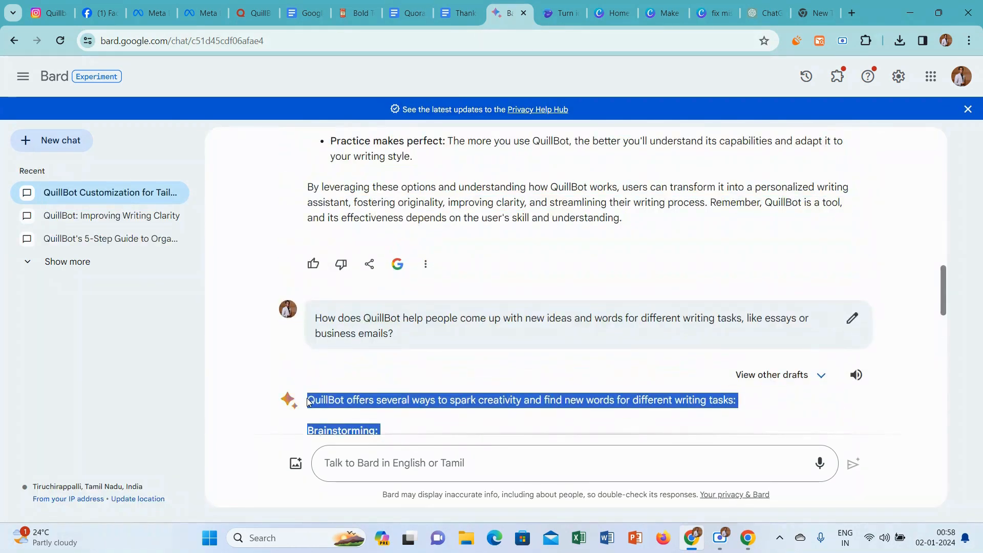
pyautogui.click(308, 402)
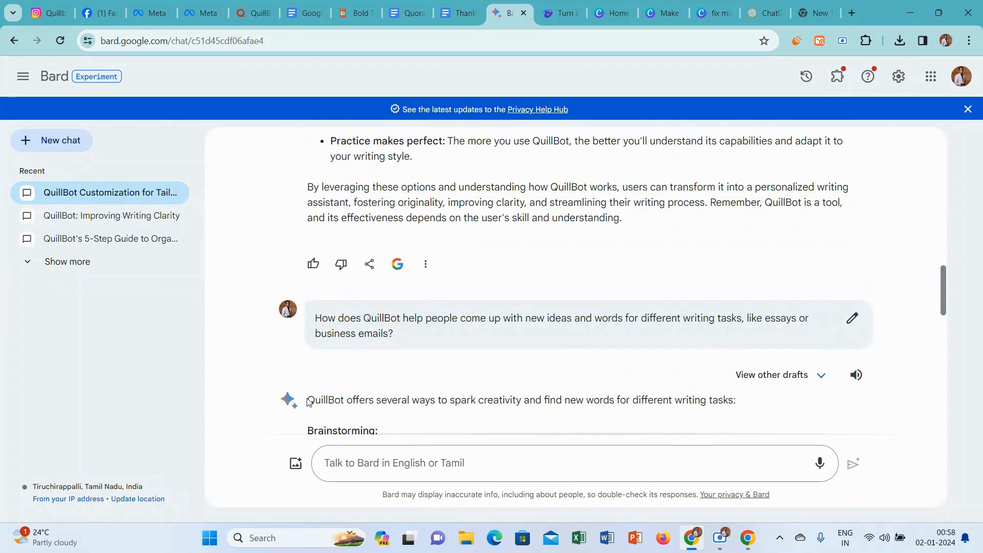
pyautogui.click(261, 7)
pyautogui.click(335, 265)
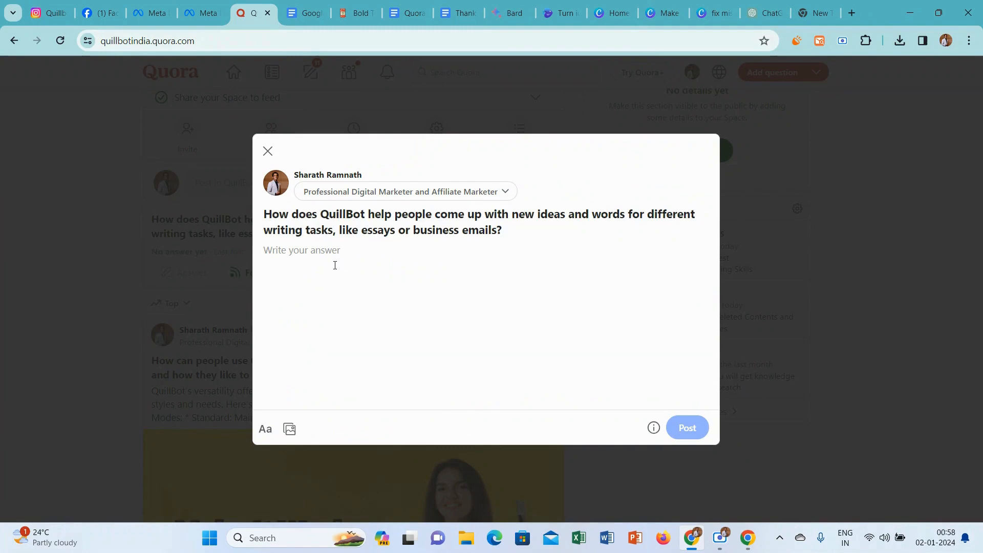
pyautogui.hotkey('ctrl', 'v')
pyautogui.click(265, 232)
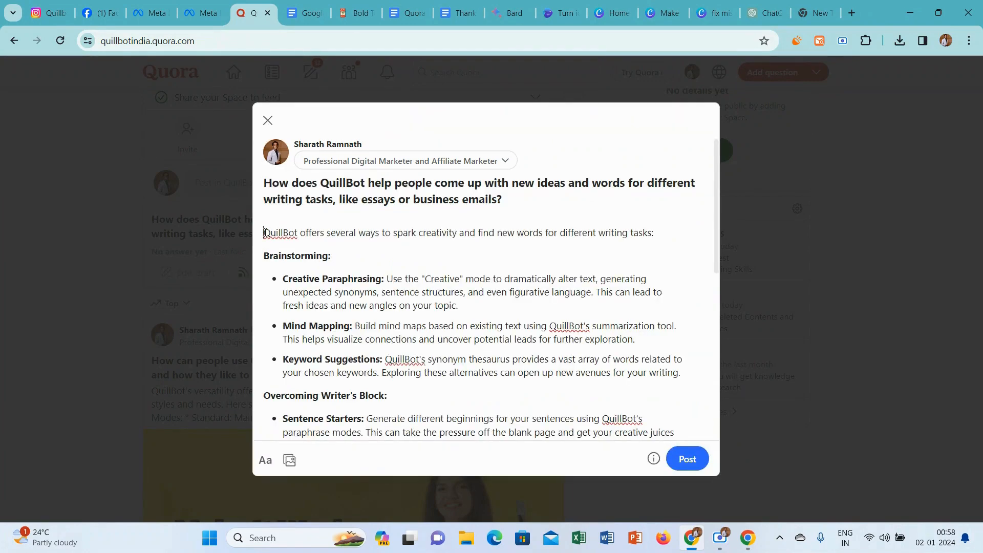
pyautogui.press('BackSpace')
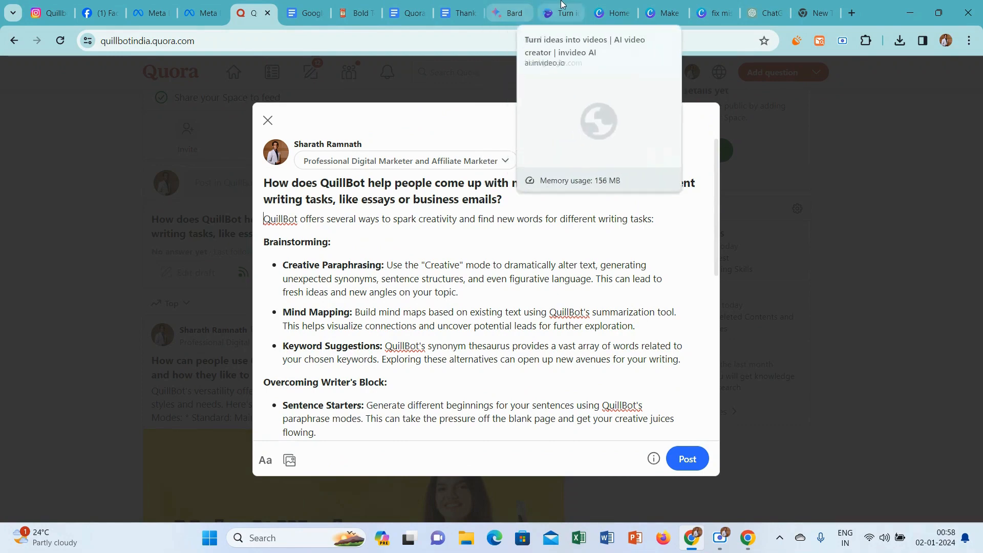
# In the Canva design, delete the "Make It Work Best For Them" text, the woman's photo and the yellow background.
pyautogui.click(667, 12)
pyautogui.click(329, 165)
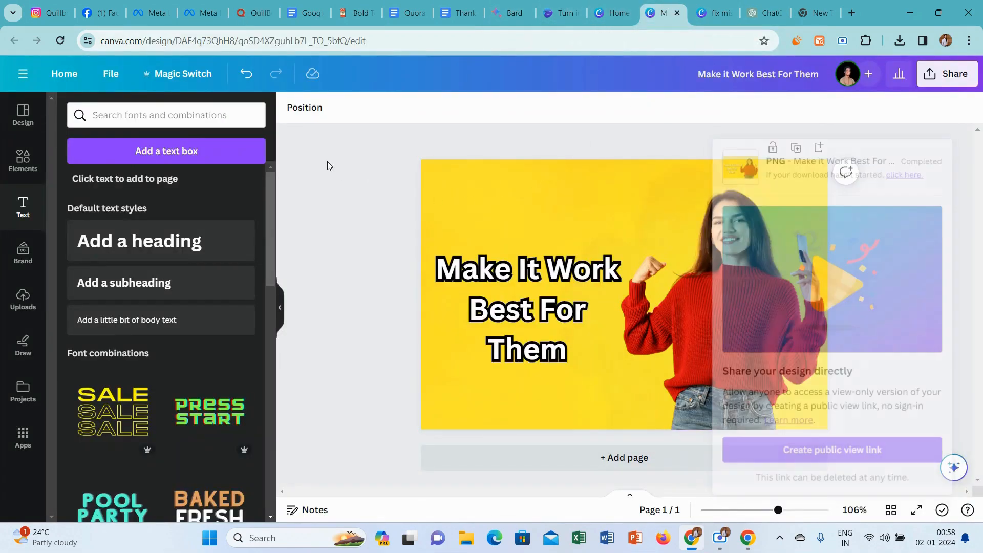
pyautogui.click(604, 299)
pyautogui.press('Delete')
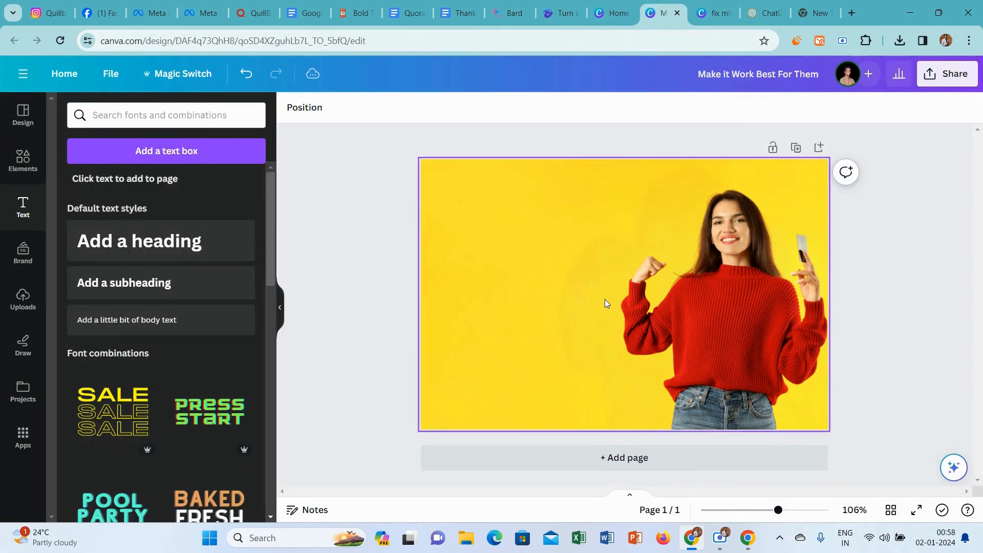
pyautogui.press('Delete')
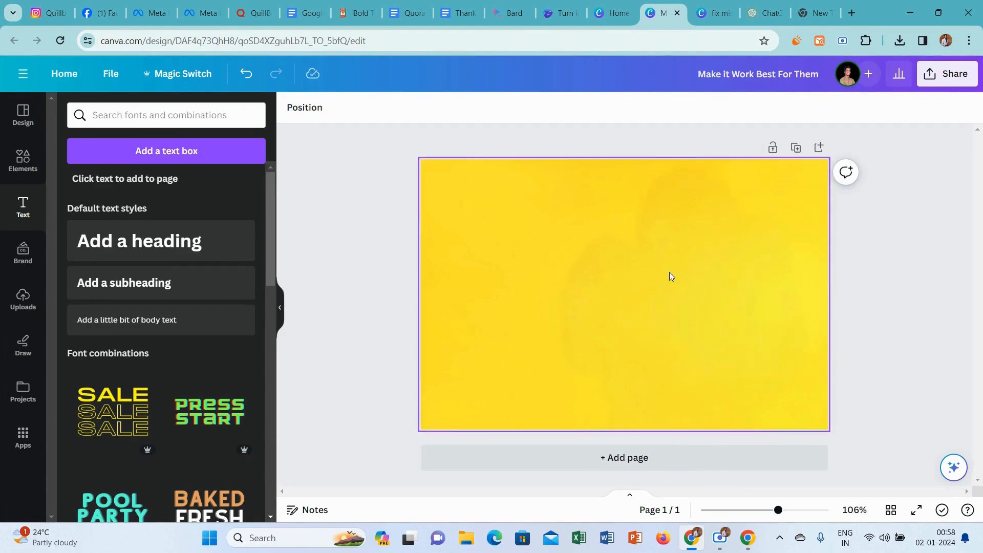
pyautogui.click(668, 274)
pyautogui.press('Delete')
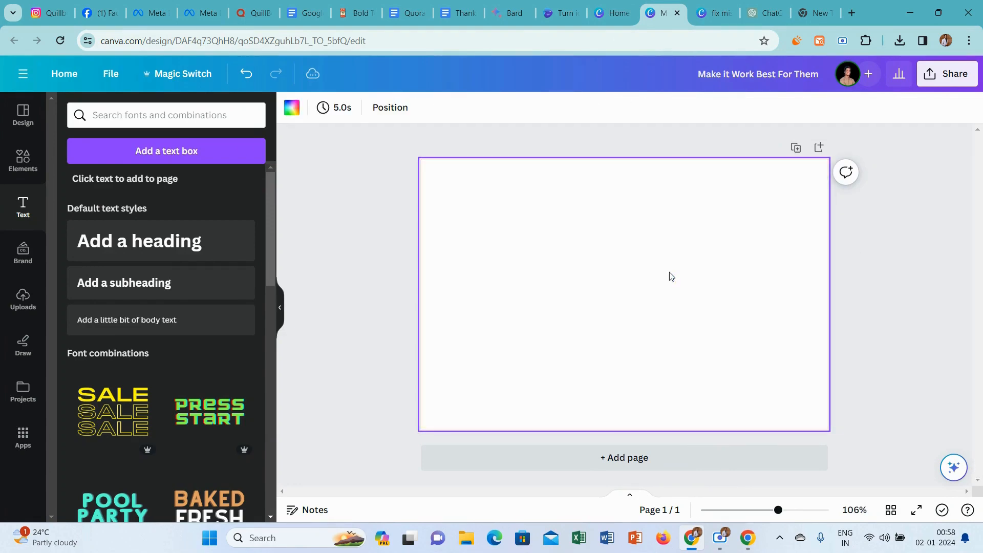
pyautogui.click(402, 189)
# Try the orange photo of the pointing woman in a striped shirt from the full Magic Recommendations list on the page.
pyautogui.click(22, 163)
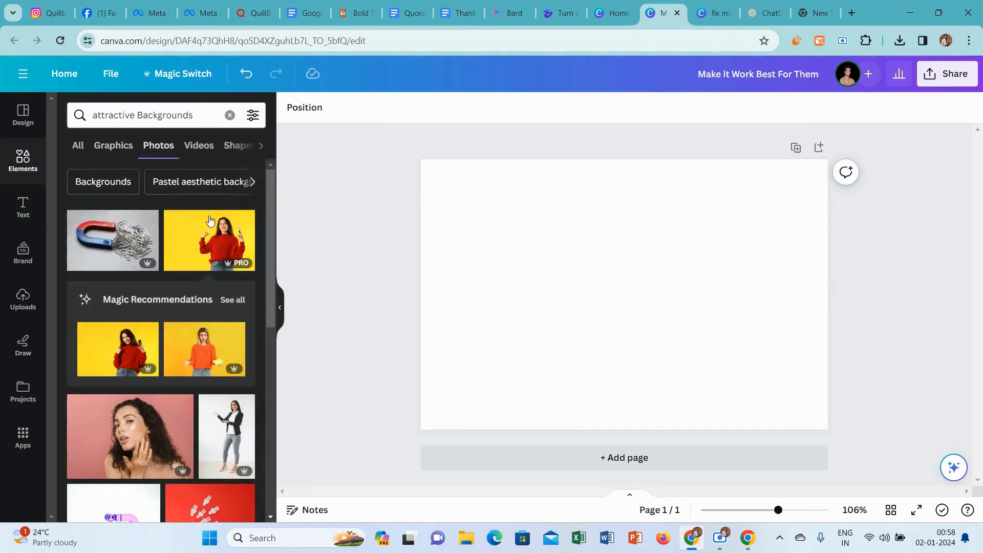
pyautogui.moveTo(272, 192); pyautogui.dragTo(285, 213)
pyautogui.click(234, 266)
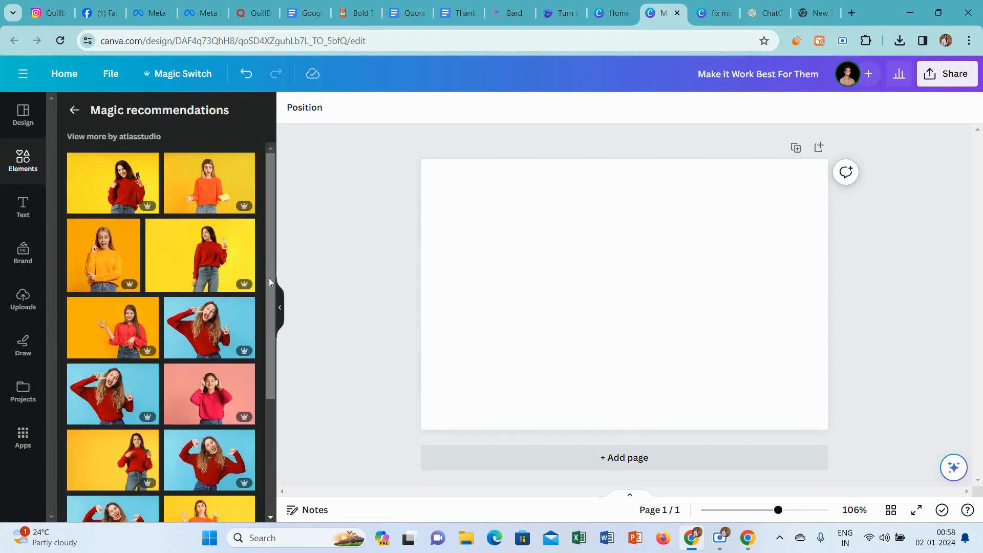
pyautogui.moveTo(269, 264); pyautogui.dragTo(271, 431)
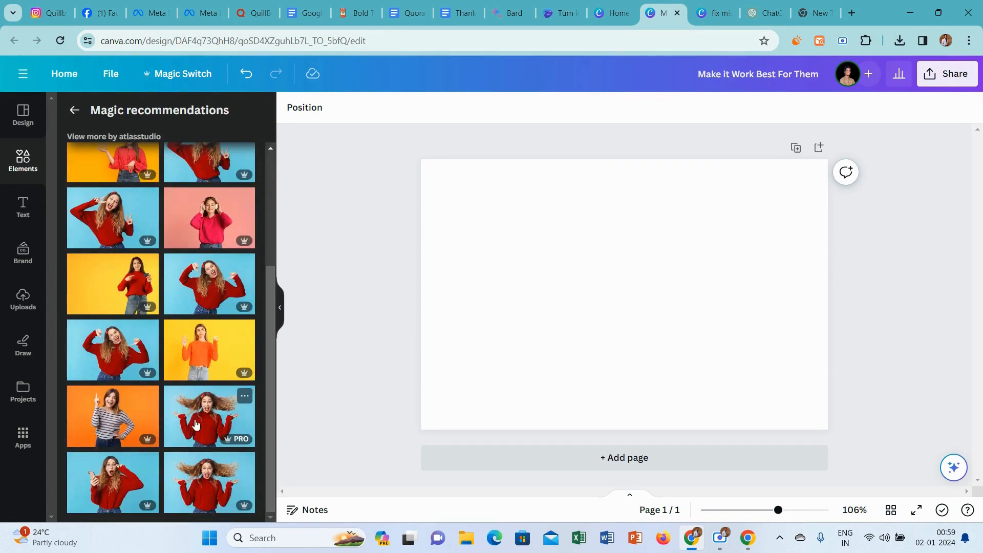
pyautogui.click(114, 412)
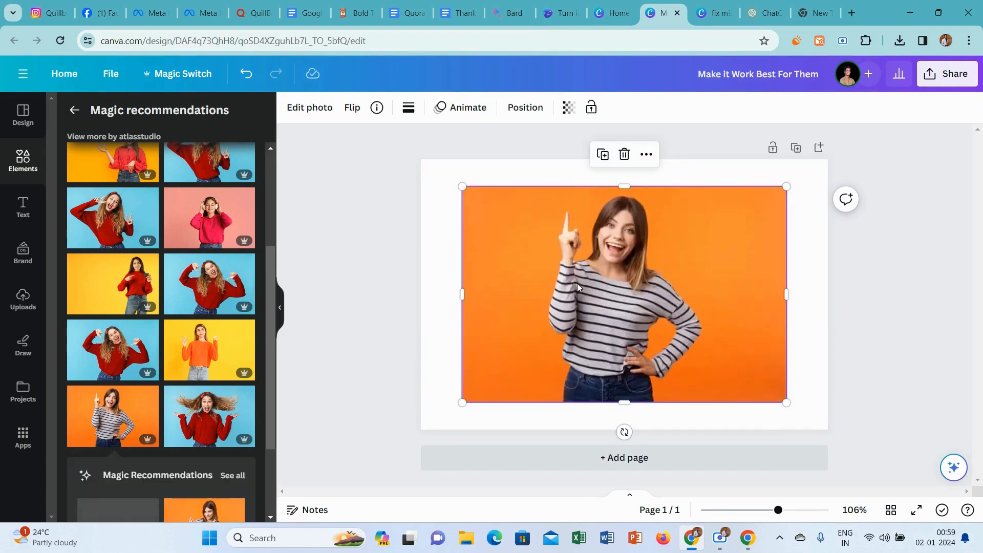
pyautogui.rightClick(576, 284)
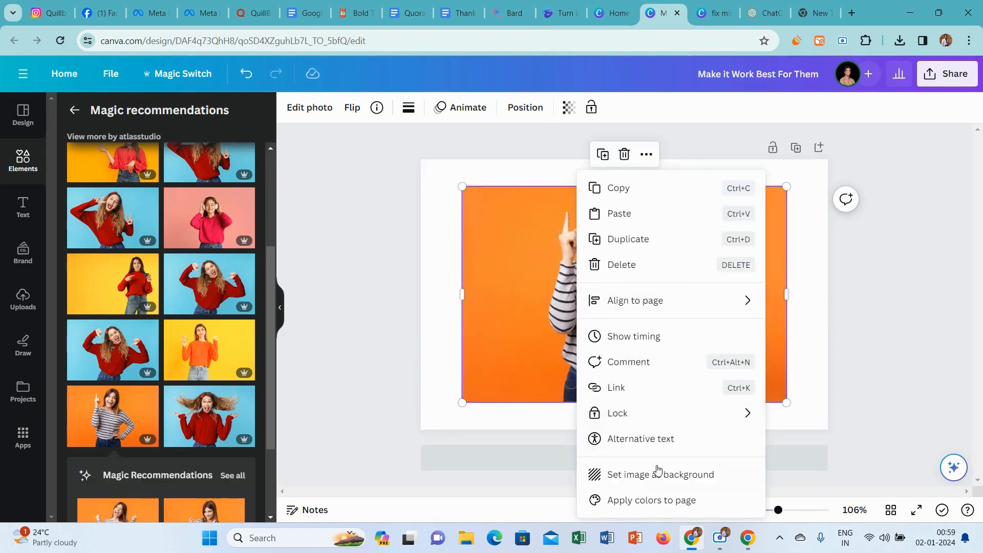
pyautogui.click(389, 236)
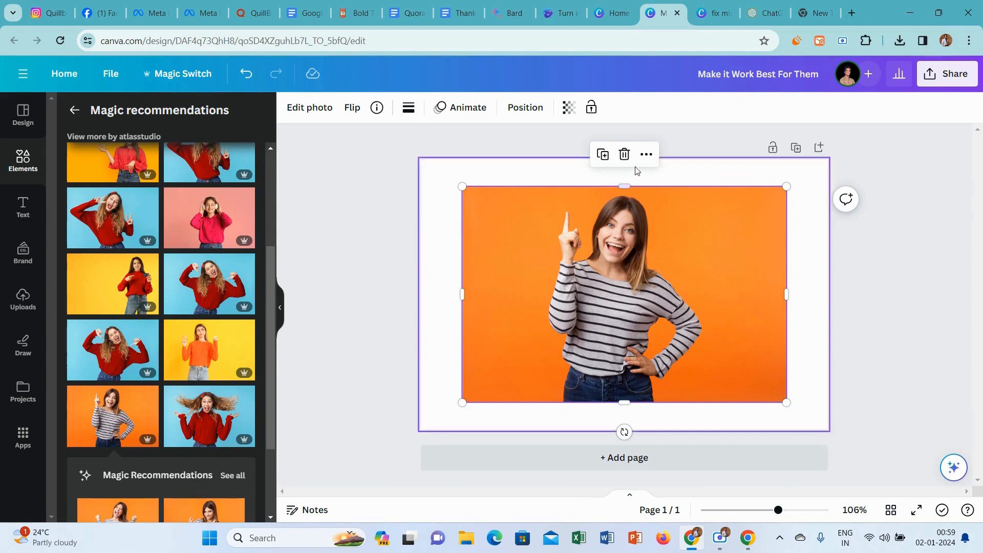
pyautogui.click(624, 154)
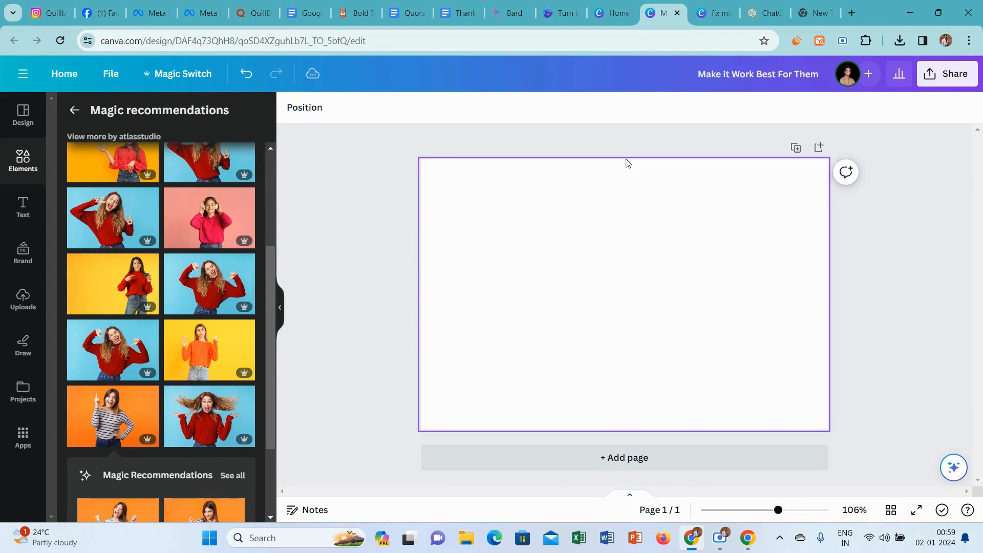
# Add the photo of the woman with headphones and pink hoodie and remove its background with BG Remover.
pyautogui.click(219, 199)
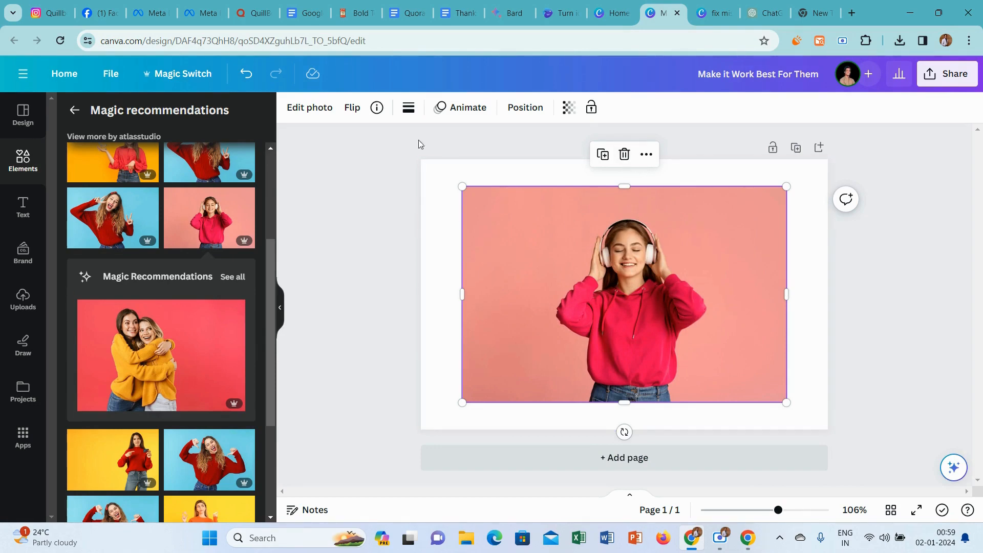
pyautogui.click(313, 107)
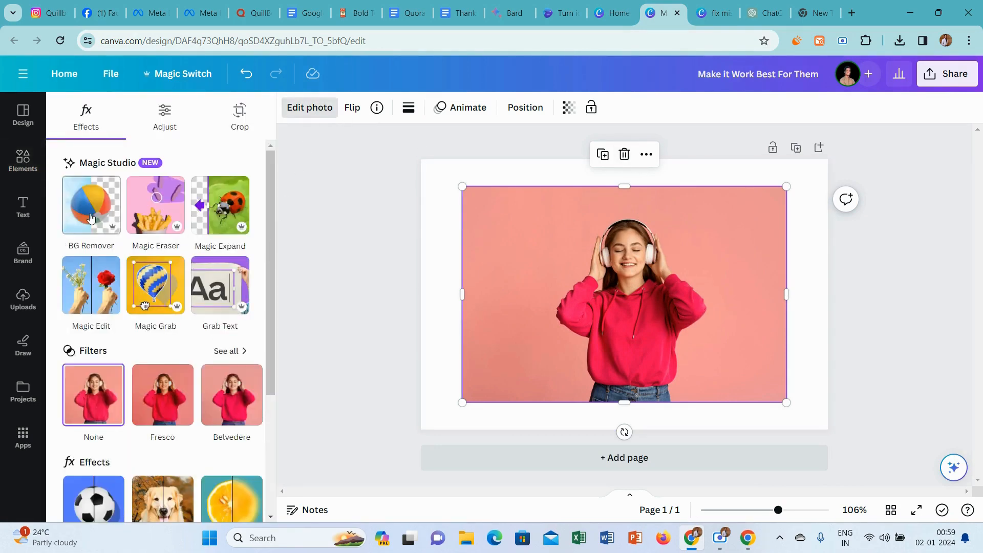
pyautogui.click(90, 217)
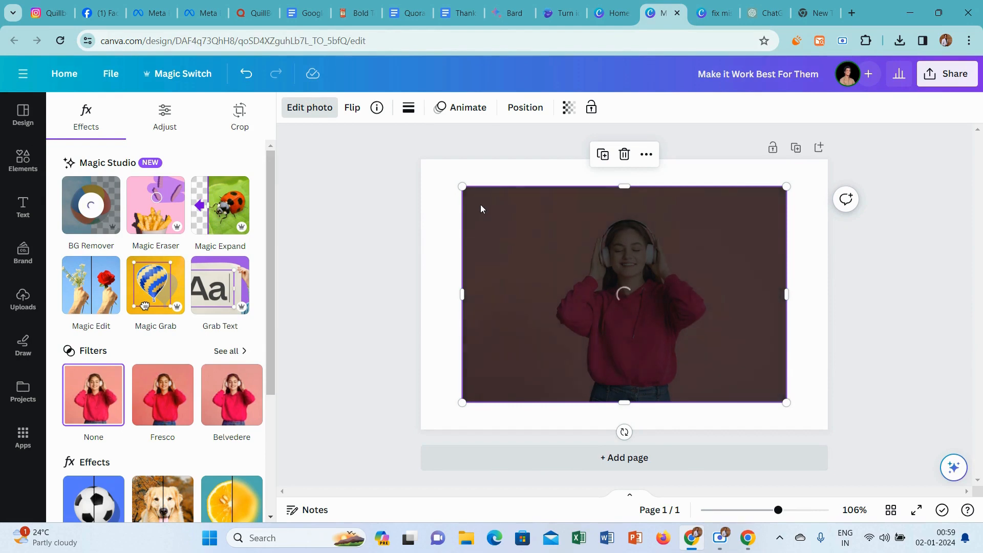
# Set the page background to the salmon pink from the headphones photo's colors.
pyautogui.click(448, 176)
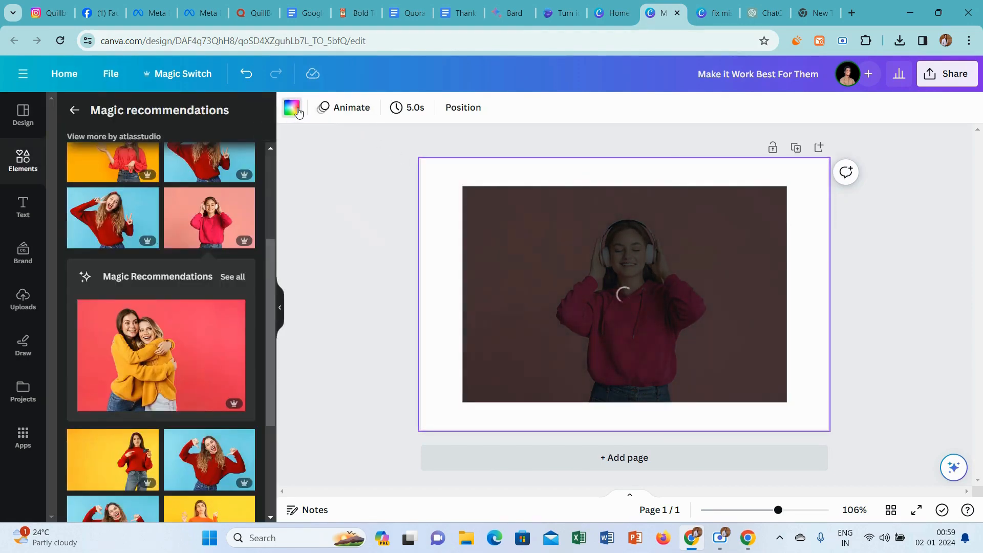
pyautogui.click(292, 107)
pyautogui.click(109, 313)
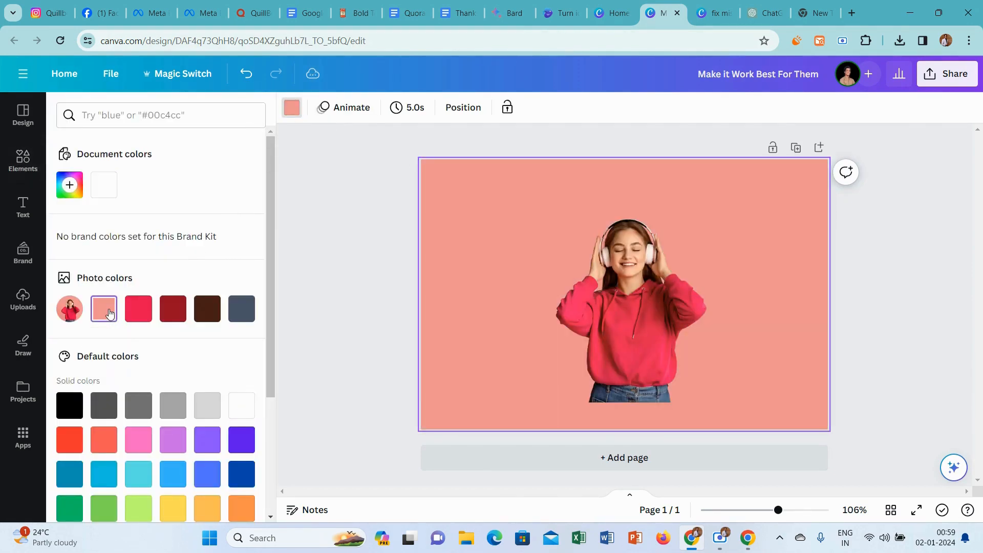
pyautogui.click(365, 274)
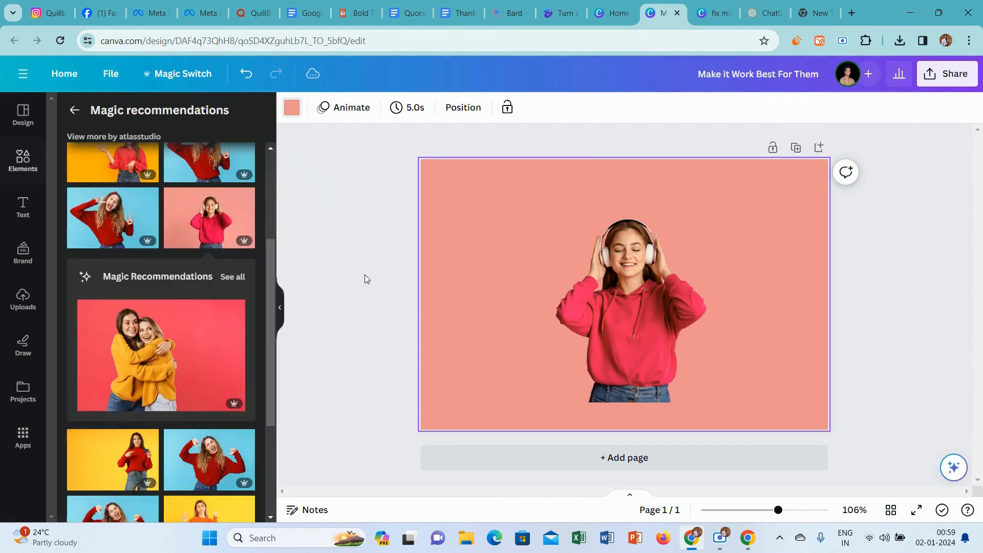
# Enlarge the cut-out woman with headphones and place her at the right side of the page, against its lower edge.
pyautogui.click(619, 297)
pyautogui.moveTo(462, 186); pyautogui.dragTo(412, 152)
pyautogui.moveTo(615, 292); pyautogui.dragTo(737, 319)
pyautogui.click(375, 217)
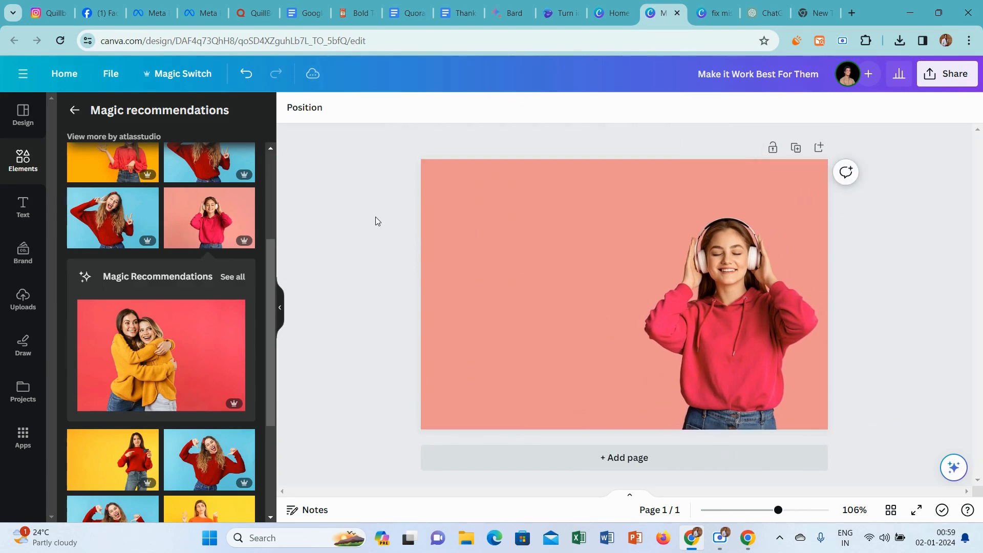
# After checking the Quora question, delete the headphones woman from the Canva page and return to the "attractive Backgrounds" photo results.
pyautogui.click(255, 12)
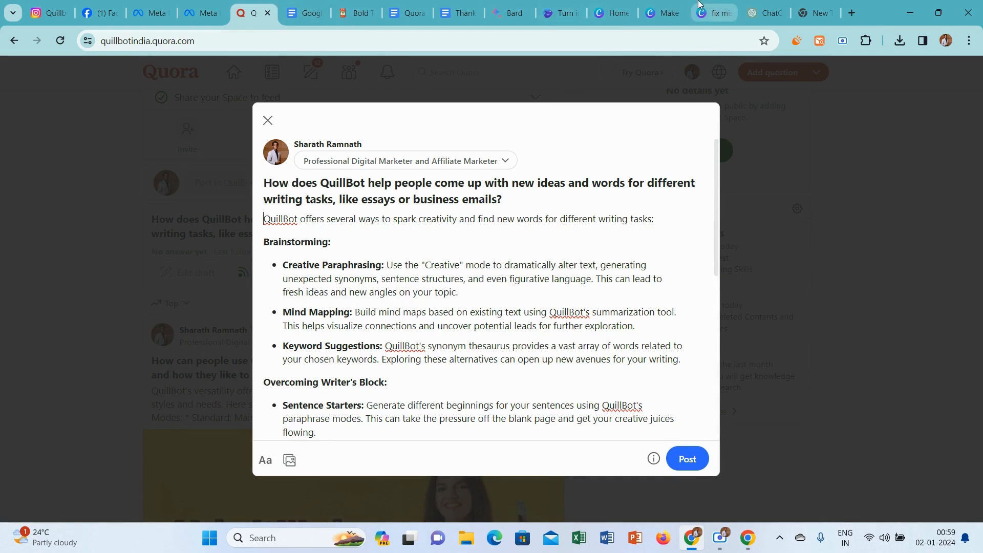
pyautogui.click(664, 13)
pyautogui.click(753, 275)
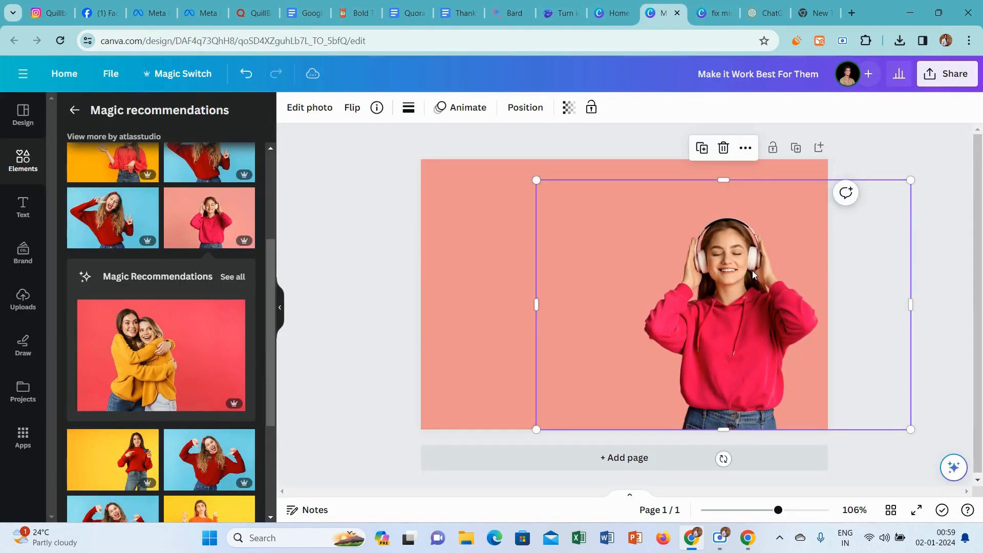
pyautogui.click(723, 148)
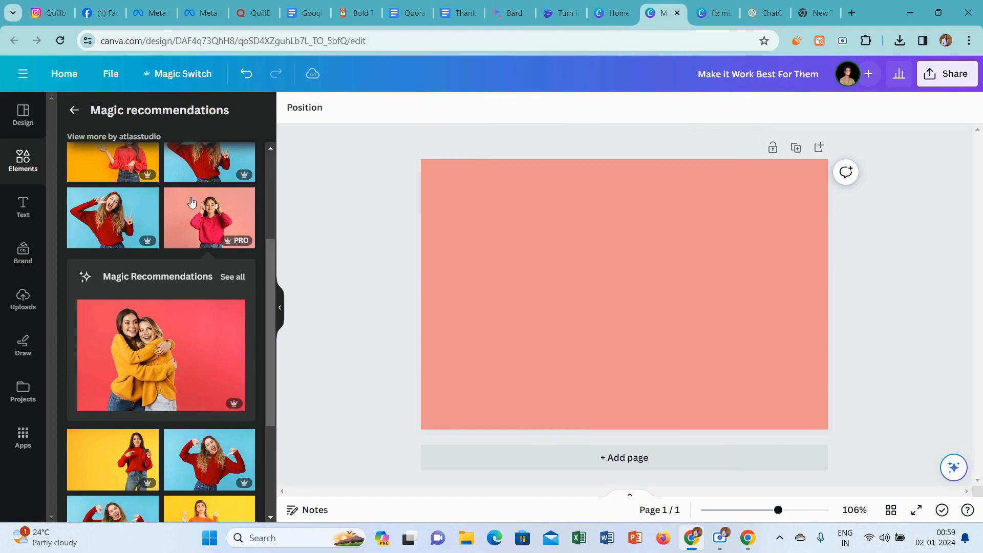
pyautogui.click(73, 112)
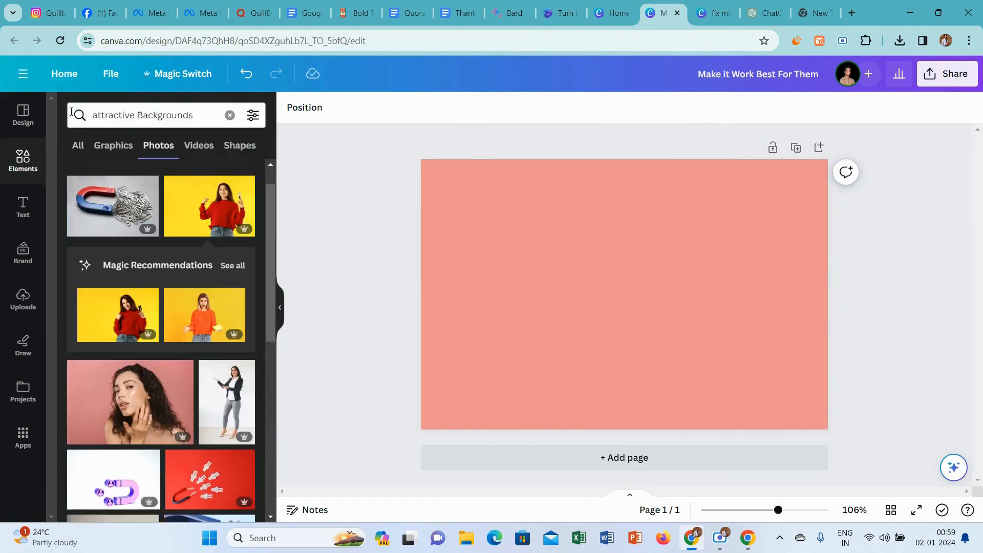
# Replace the element search with "new idea" to find matching photos.
pyautogui.click(130, 115)
pyautogui.hotkey('ctrl', 'a')
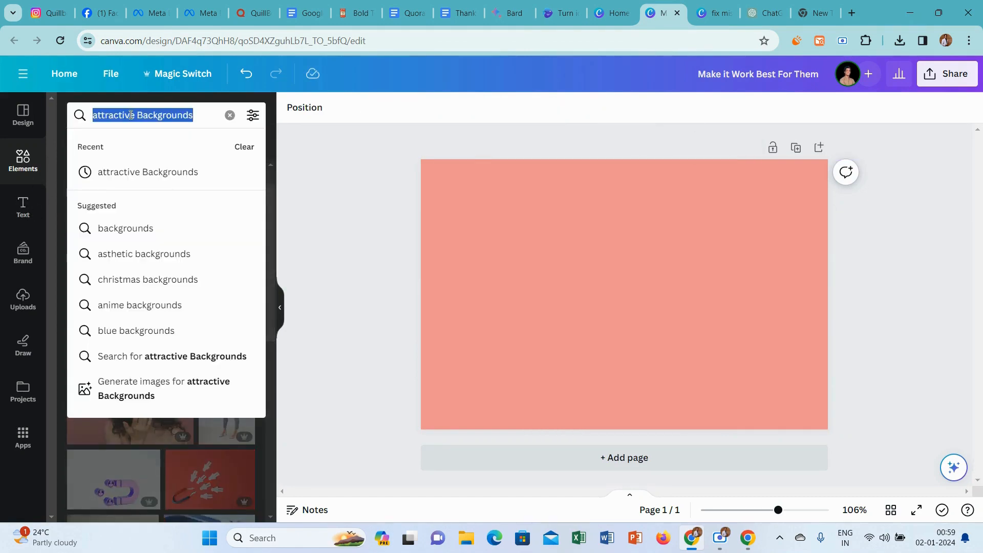
pyautogui.write('NEW')
pyautogui.press('BackSpace')
pyautogui.press('BackSpace')
pyautogui.press('BackSpace')
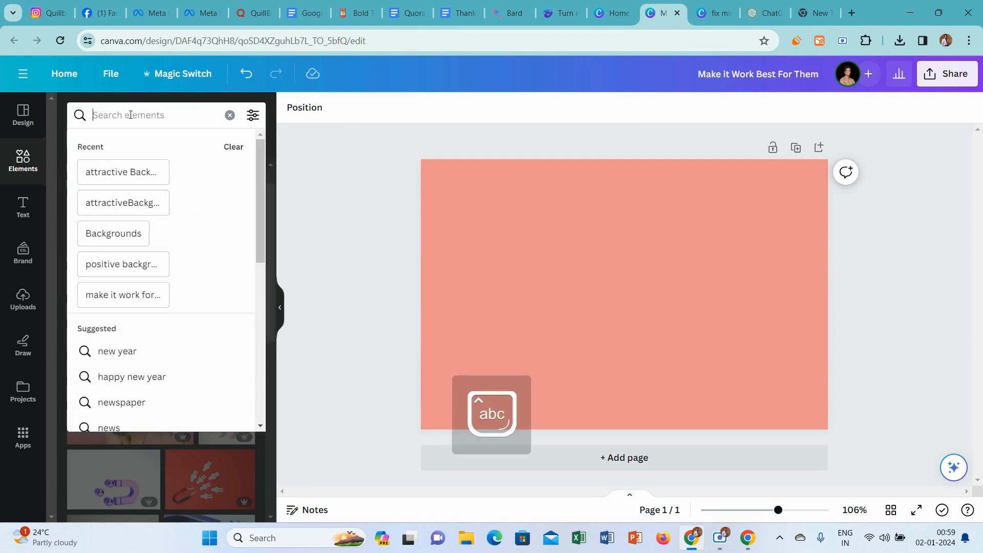
pyautogui.write('new idea')
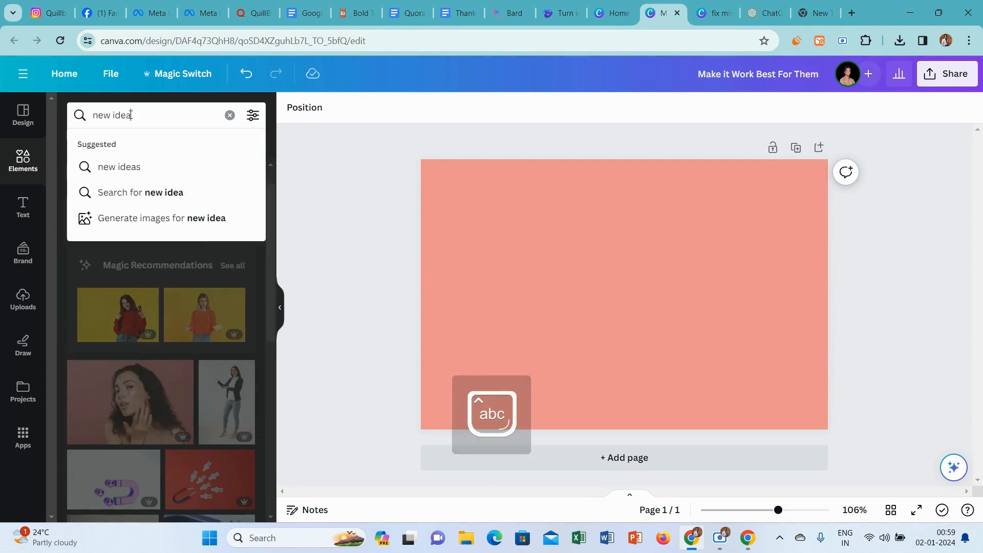
pyautogui.press('Return')
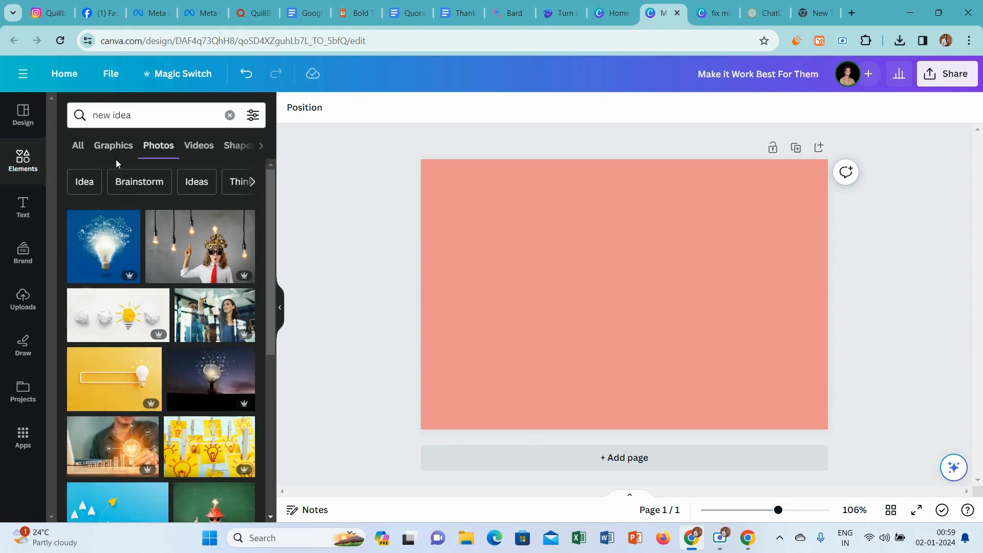
# Add the photo of the girl in the light-bulb helmet among hanging bulbs and make it the page background.
pyautogui.click(189, 225)
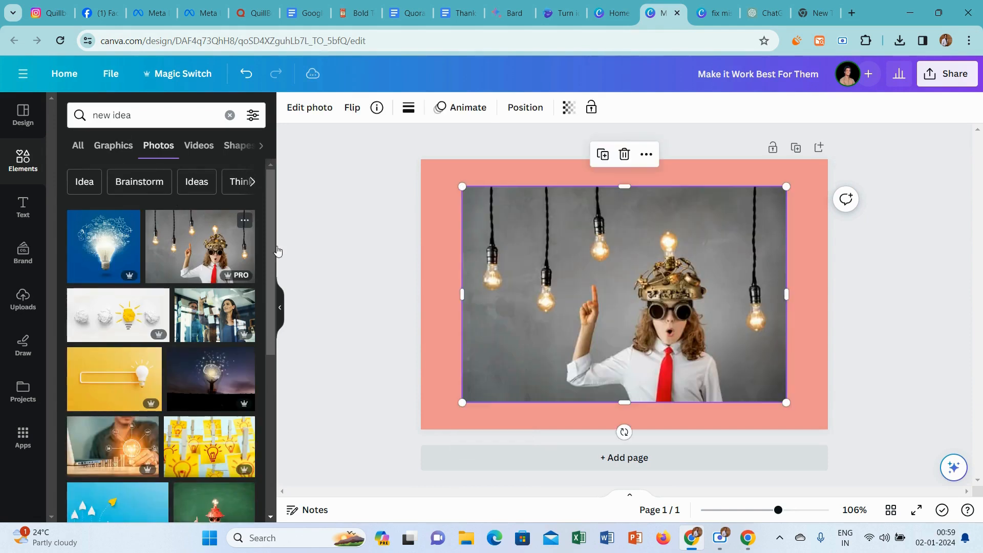
pyautogui.rightClick(569, 295)
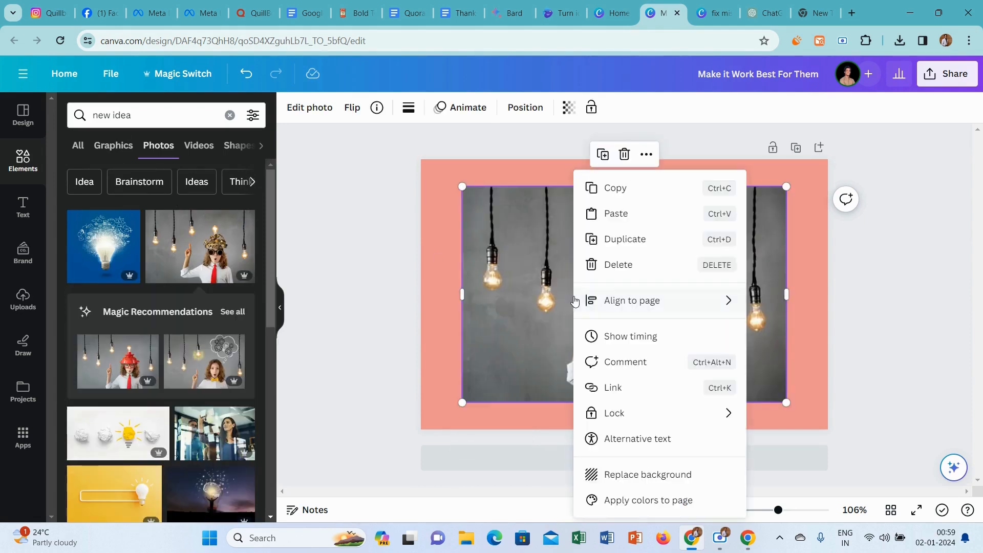
pyautogui.click(651, 474)
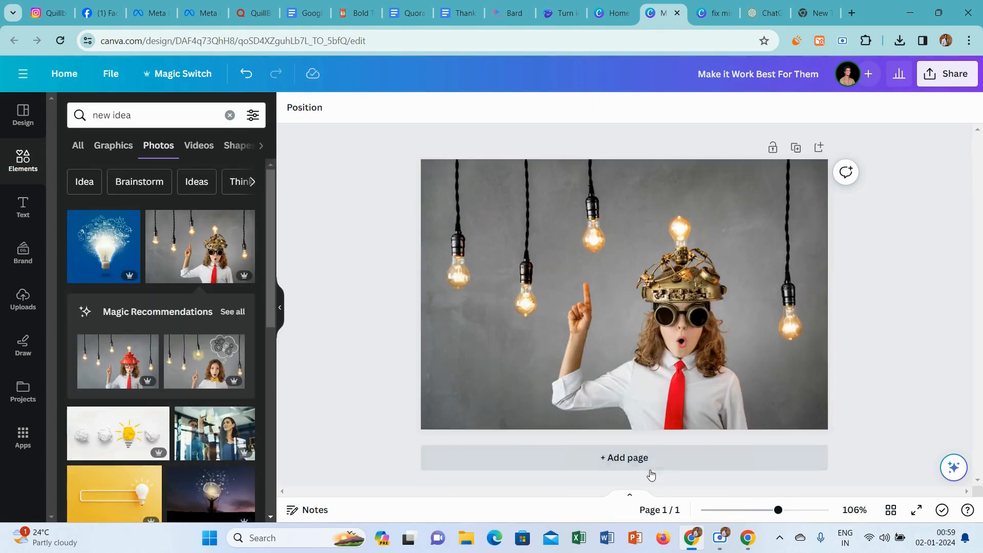
# Rename the design as "New Idea Image".
pyautogui.click(947, 73)
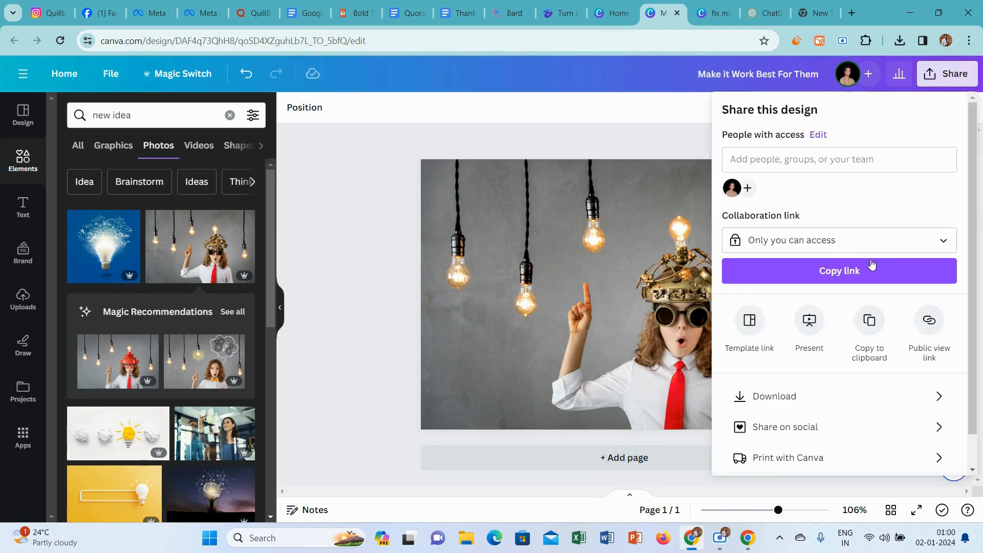
pyautogui.click(713, 74)
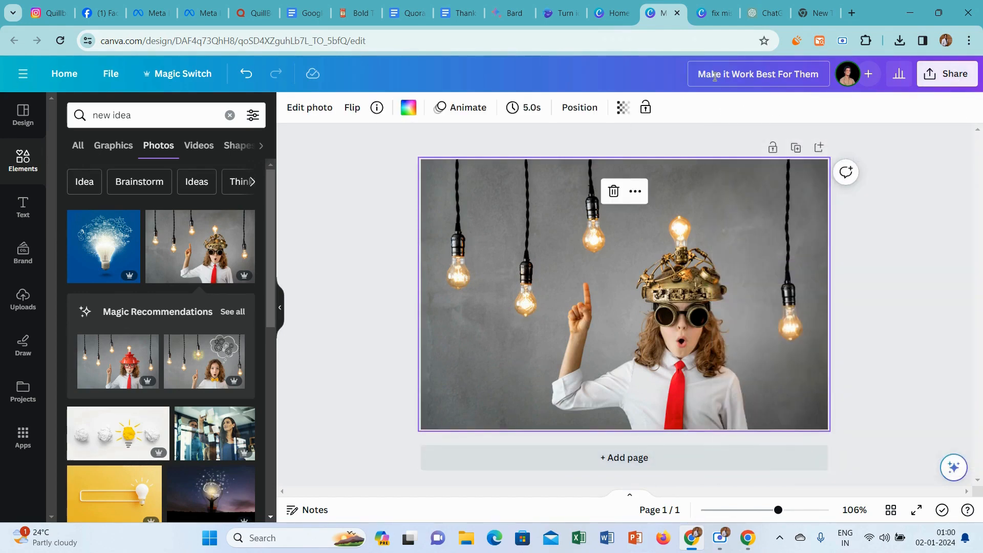
pyautogui.click(715, 76)
pyautogui.write('Ne')
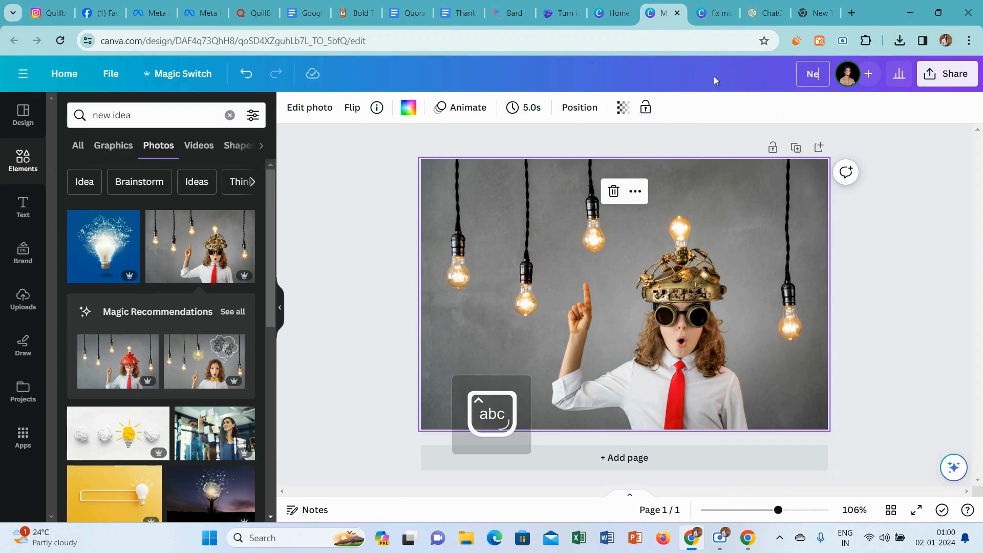
pyautogui.write('w Idea Image')
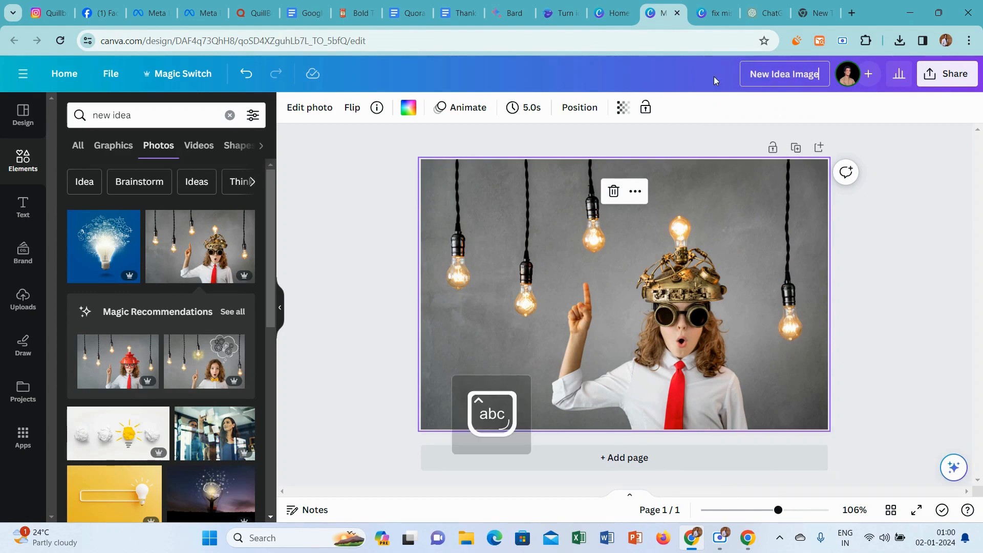
pyautogui.click(889, 122)
# Download the design as a PNG at size 1.
pyautogui.click(953, 86)
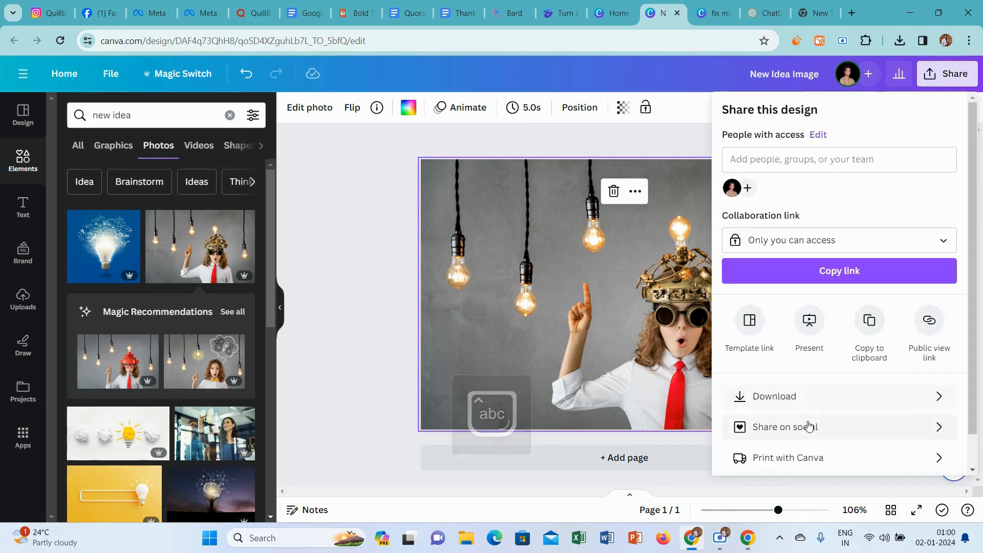
pyautogui.click(794, 402)
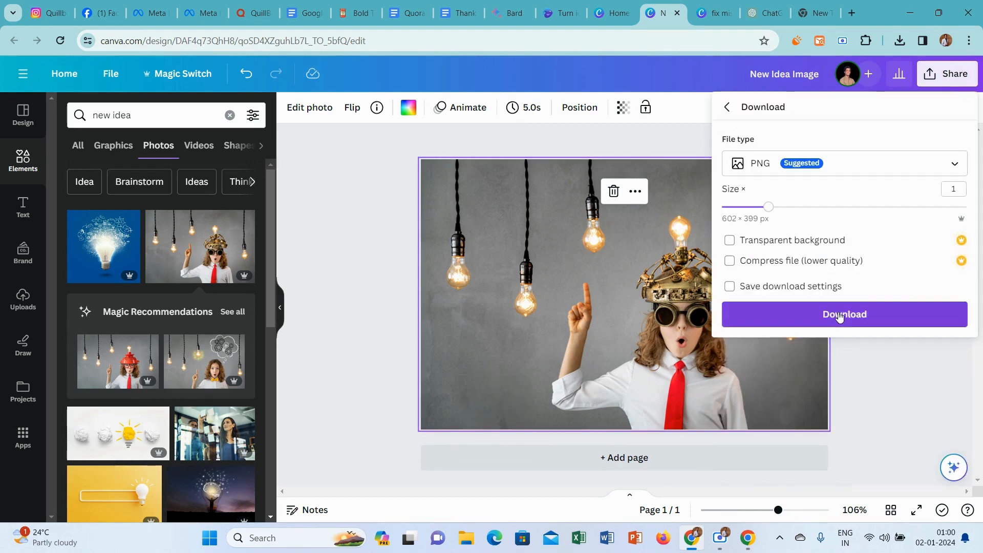
pyautogui.click(839, 314)
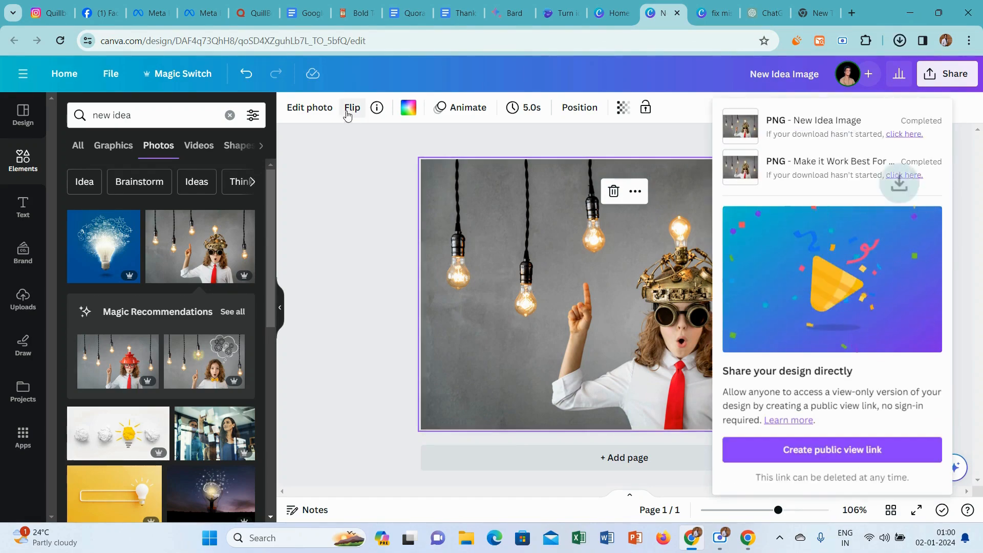
# Insert the New Idea Image file below the opening sentence of the Quora answer and remove the blank line above "Brainstorming:".
pyautogui.click(254, 13)
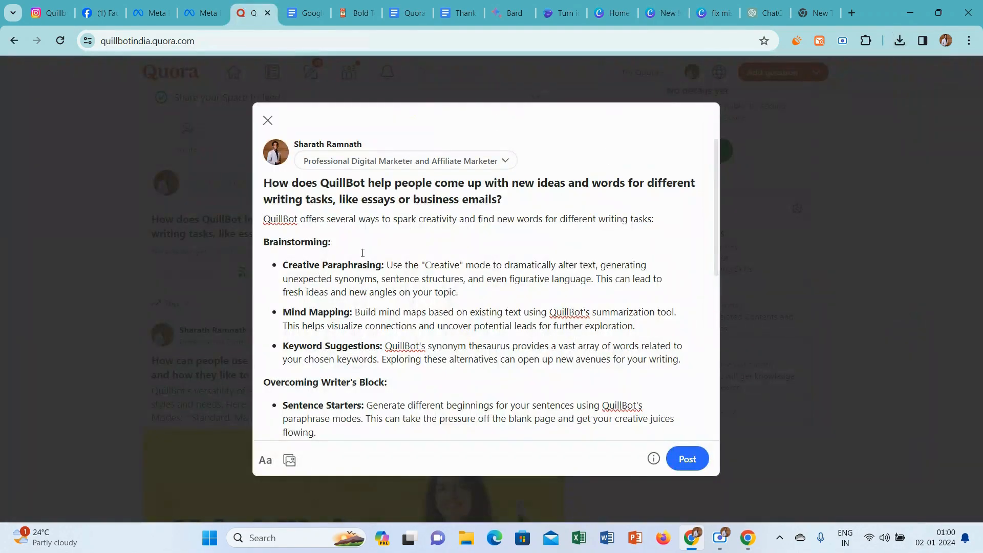
pyautogui.press('Return')
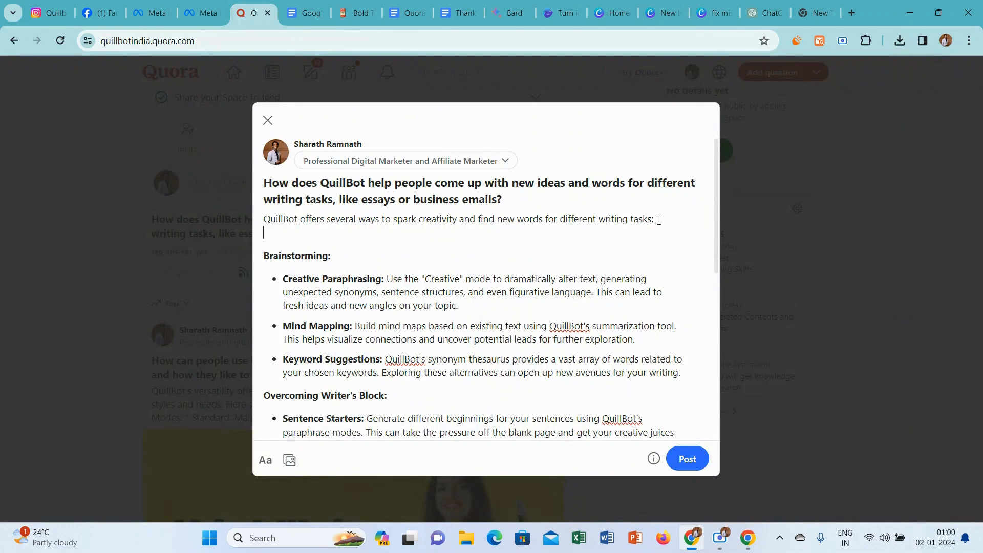
pyautogui.click(290, 460)
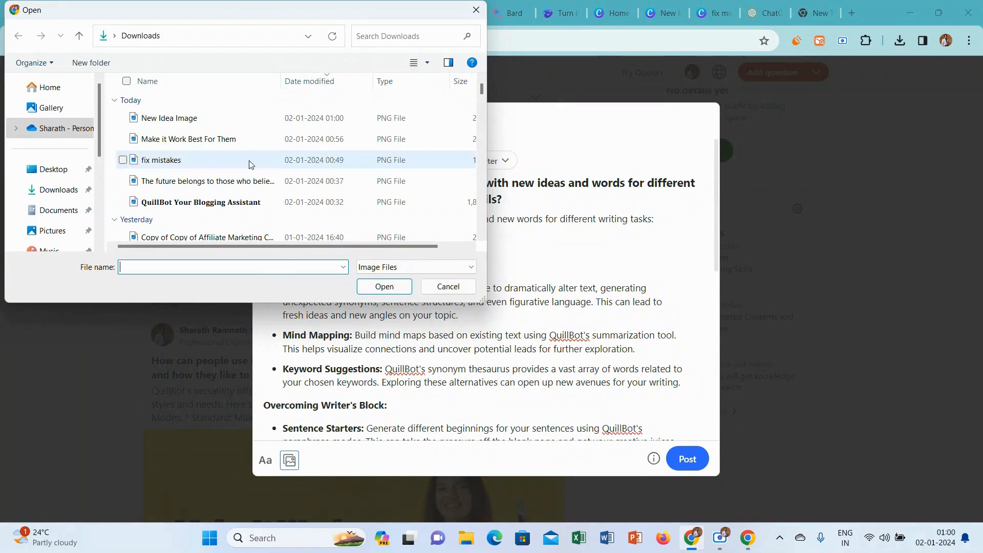
pyautogui.click(239, 118)
pyautogui.click(371, 283)
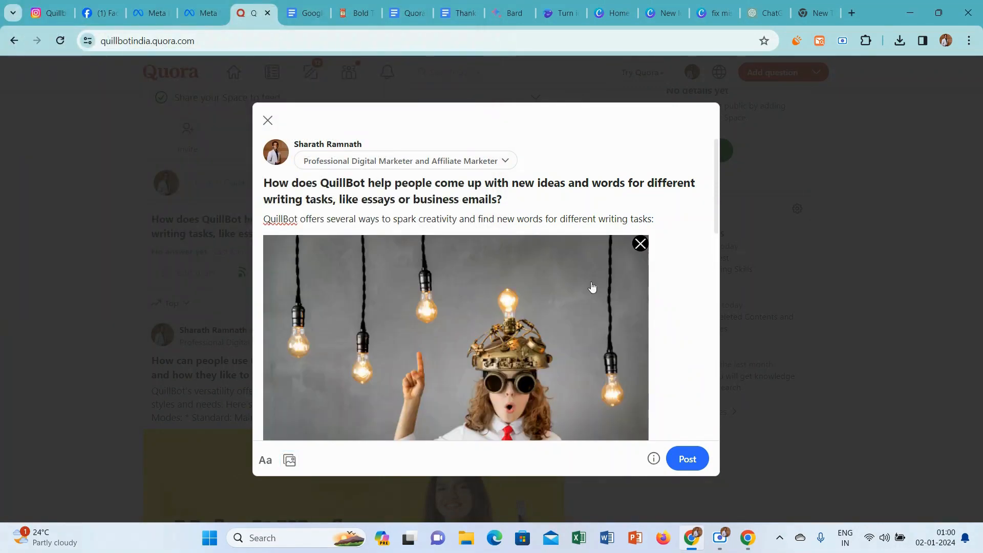
pyautogui.moveTo(715, 161); pyautogui.dragTo(703, 227)
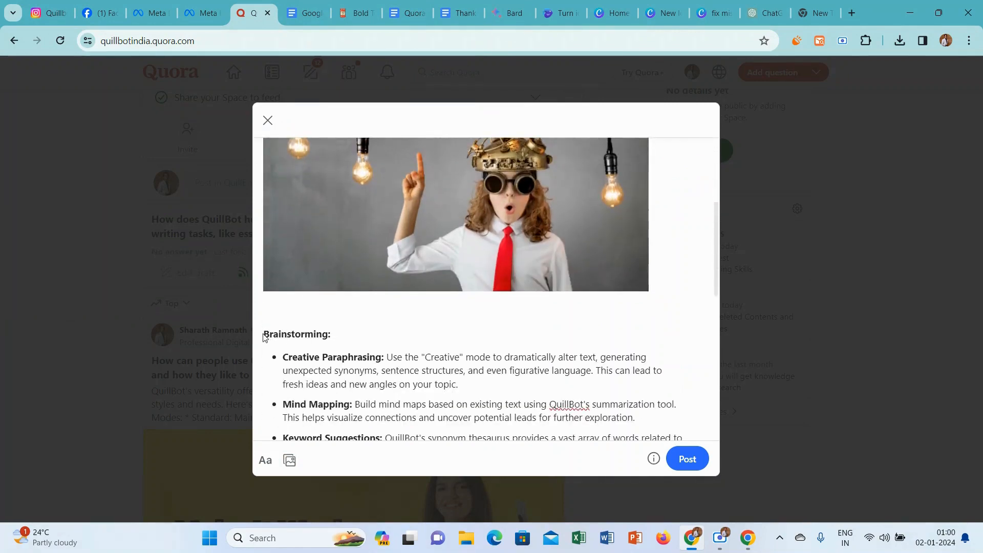
pyautogui.press('BackSpace')
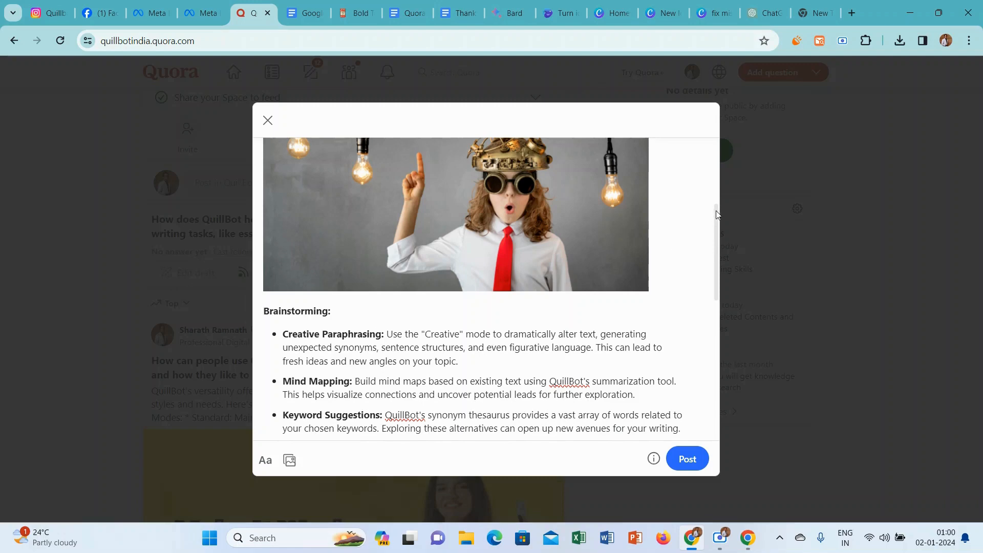
# Add the closing line "Thanks for Reading.. ❣" from the Thanks for Reading document at the answer's end and publish the answer.
pyautogui.moveTo(717, 214); pyautogui.dragTo(708, 370)
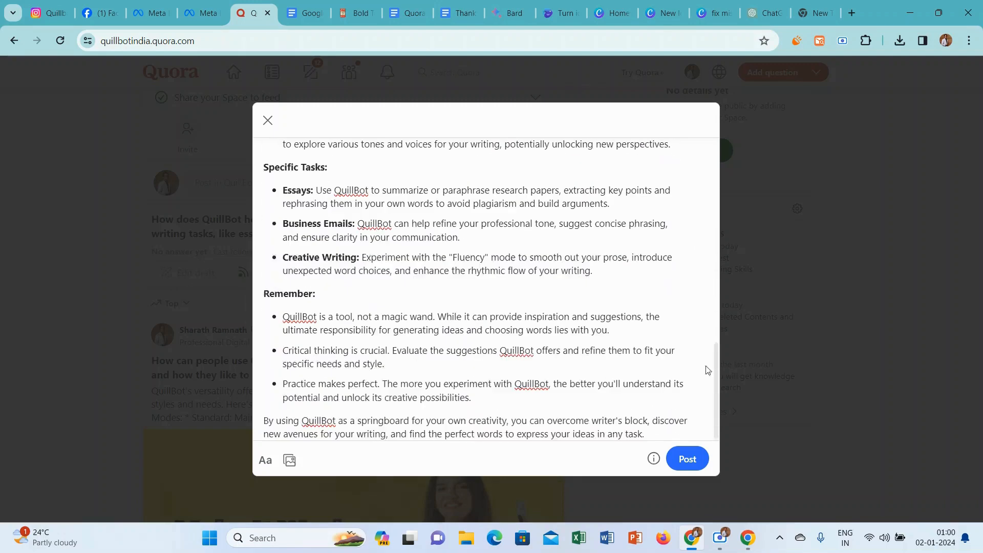
pyautogui.click(661, 435)
pyautogui.press('Return')
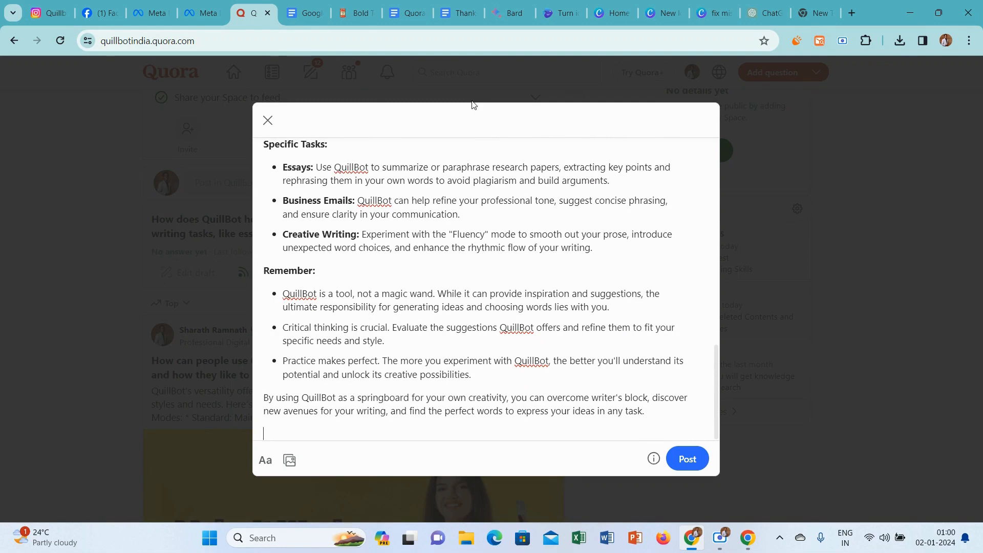
pyautogui.click(453, 9)
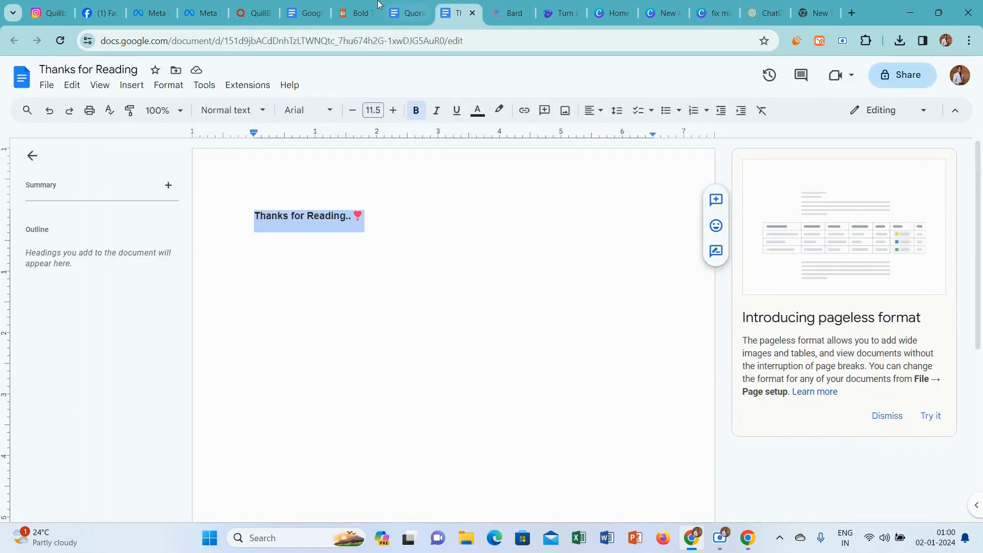
pyautogui.click(244, 11)
pyautogui.write('Thanks for Reading.. ❤')
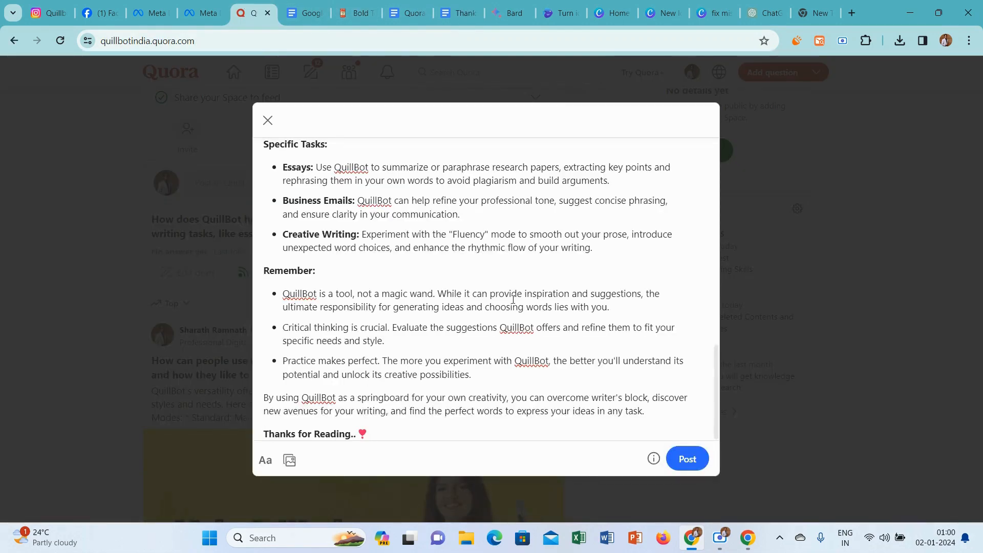
pyautogui.click(693, 463)
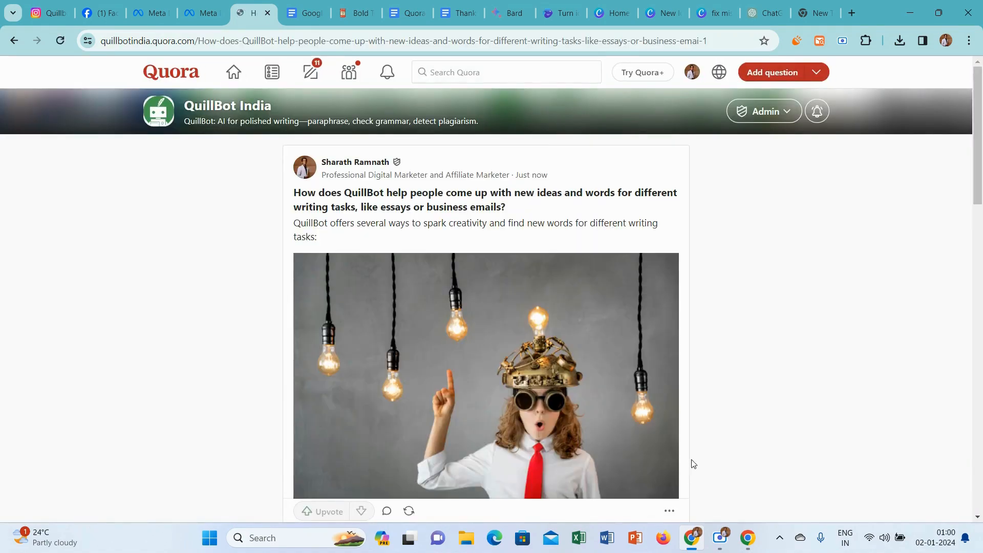
# Return from the published answer to the QuillBot India Space and its post box.
pyautogui.moveTo(978, 177)
pyautogui.mouseDown()
pyautogui.moveTo(980, 416)
pyautogui.moveTo(975, 170)
pyautogui.mouseUp()
pyautogui.click(339, 77)
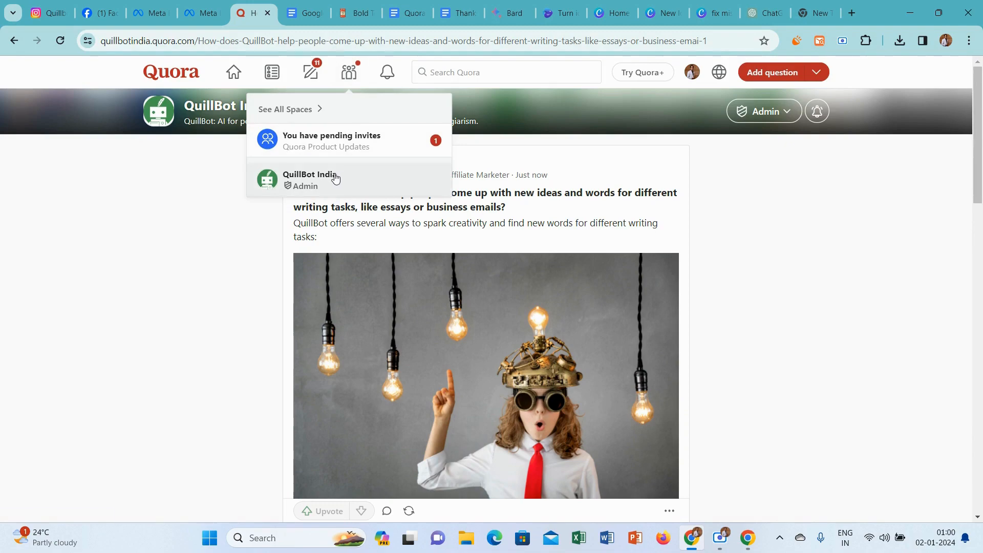
pyautogui.click(334, 178)
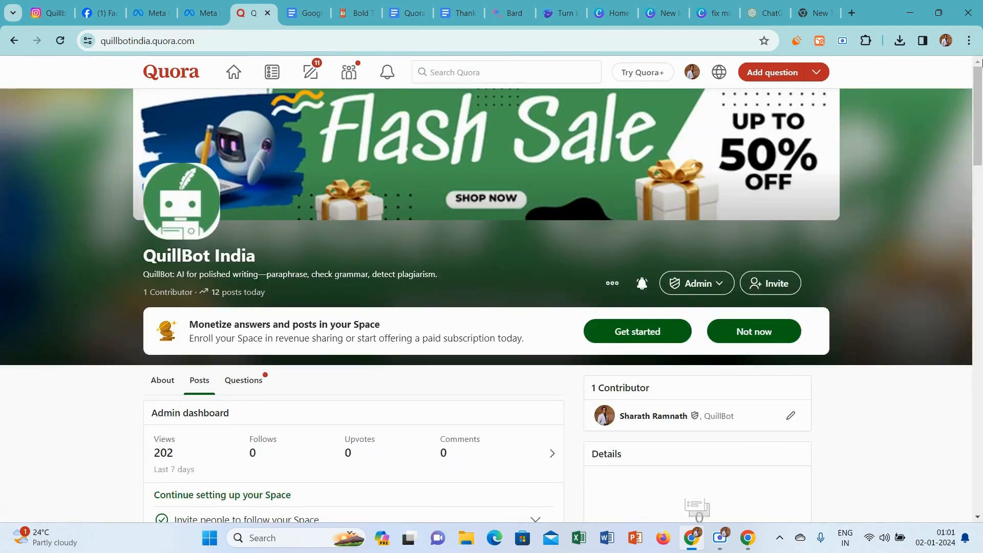
pyautogui.scroll(-8, 978, 62)
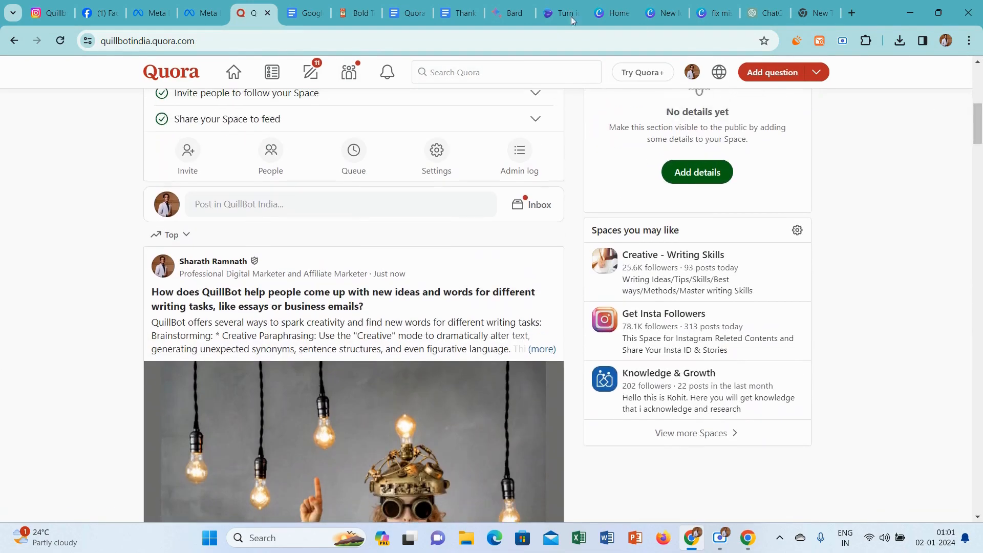
# Mark question 11 in the Quora Questions and Topics document as done by coloring its text red.
pyautogui.click(416, 6)
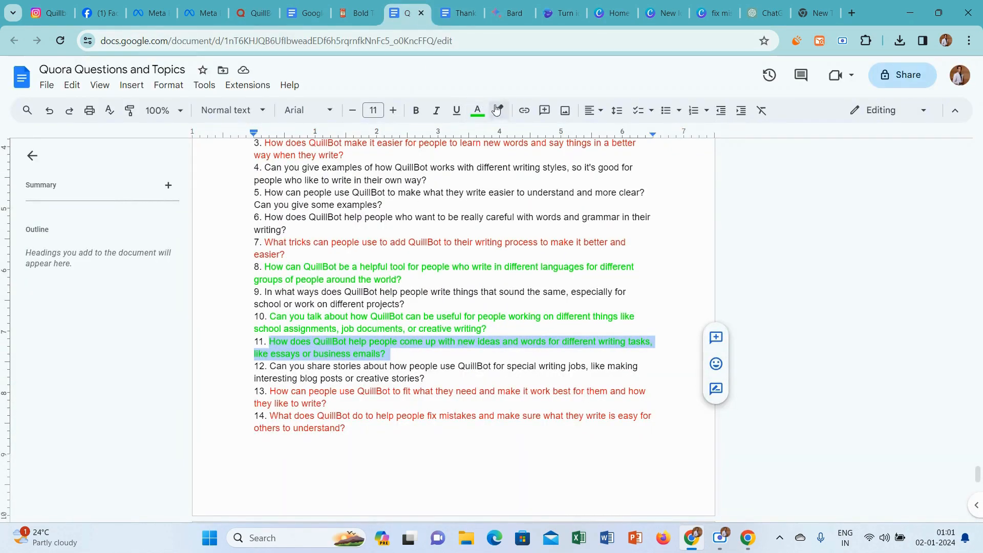
pyautogui.click(477, 110)
pyautogui.click(494, 149)
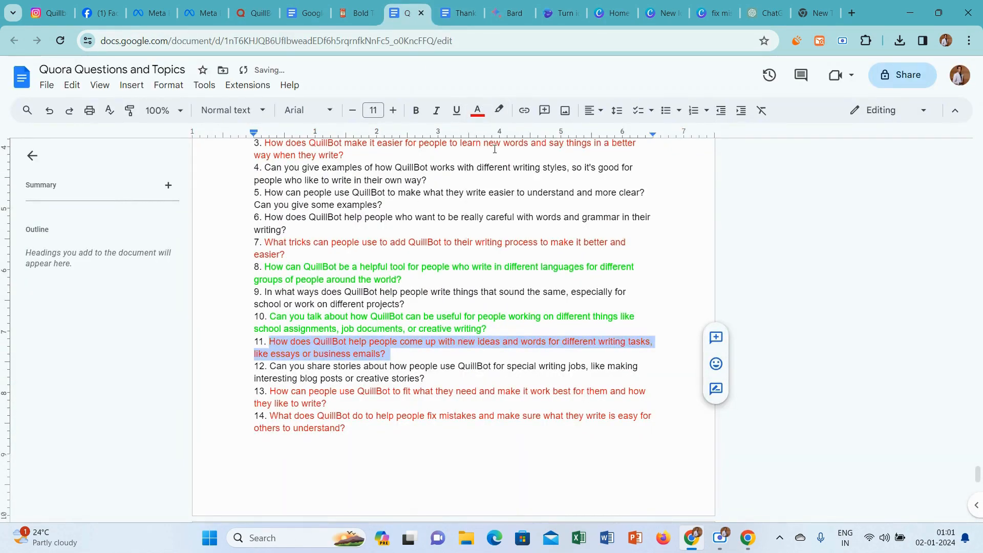
# Copy question 10, about school assignments, job documents and creative writing, and publish it as a question in the QuillBot India Space.
pyautogui.click(495, 321)
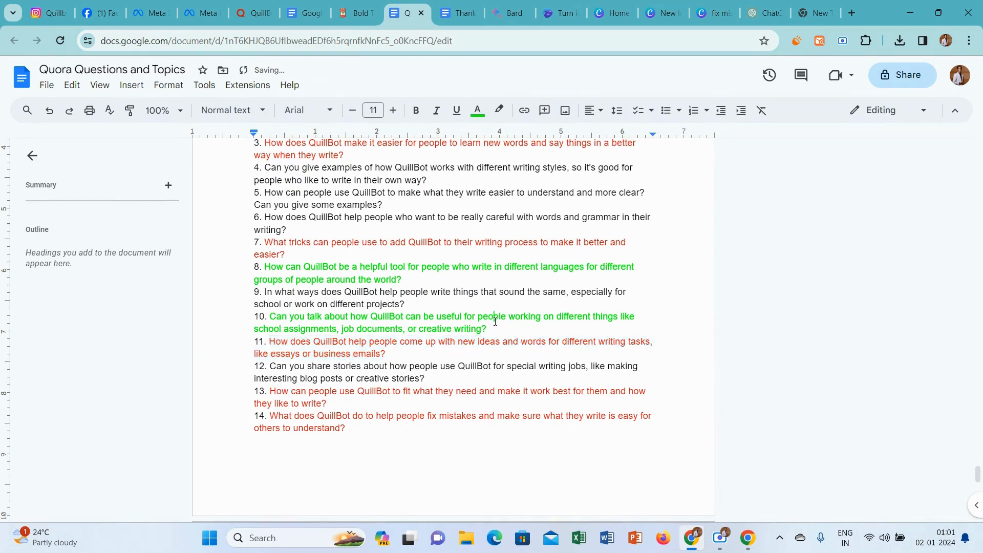
pyautogui.moveTo(494, 325); pyautogui.dragTo(272, 316)
pyautogui.hotkey('ctrl', 'c')
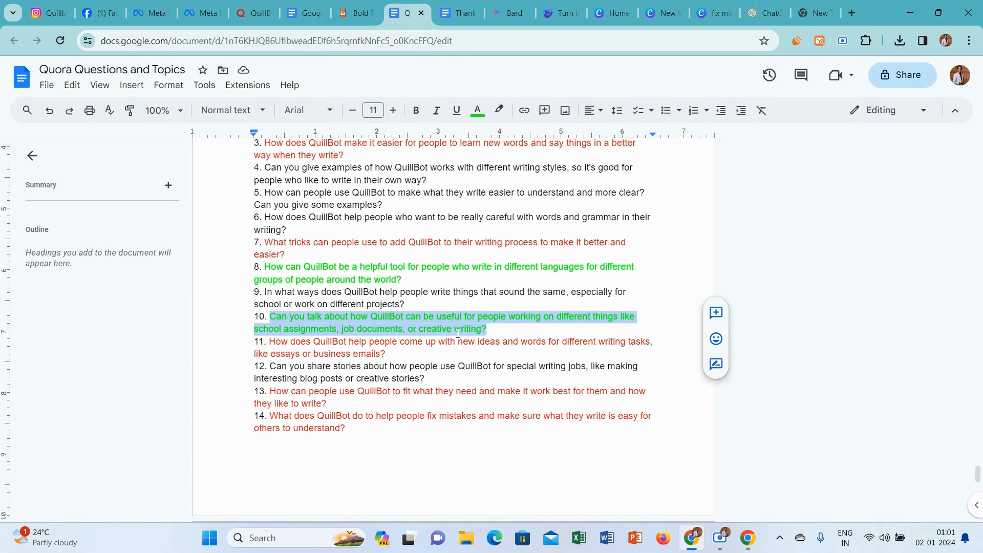
pyautogui.click(255, 13)
pyautogui.click(253, 199)
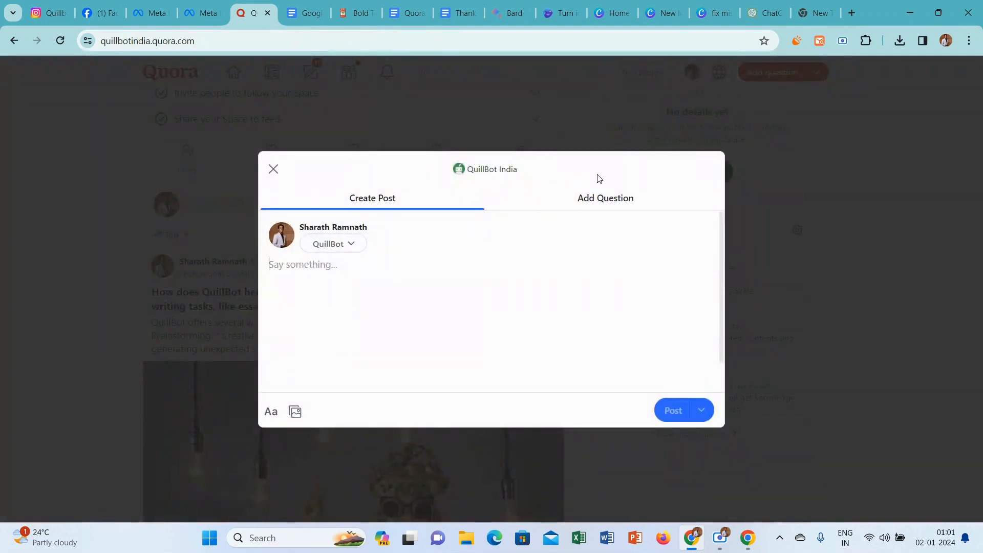
pyautogui.click(595, 202)
pyautogui.hotkey('ctrl', 'v')
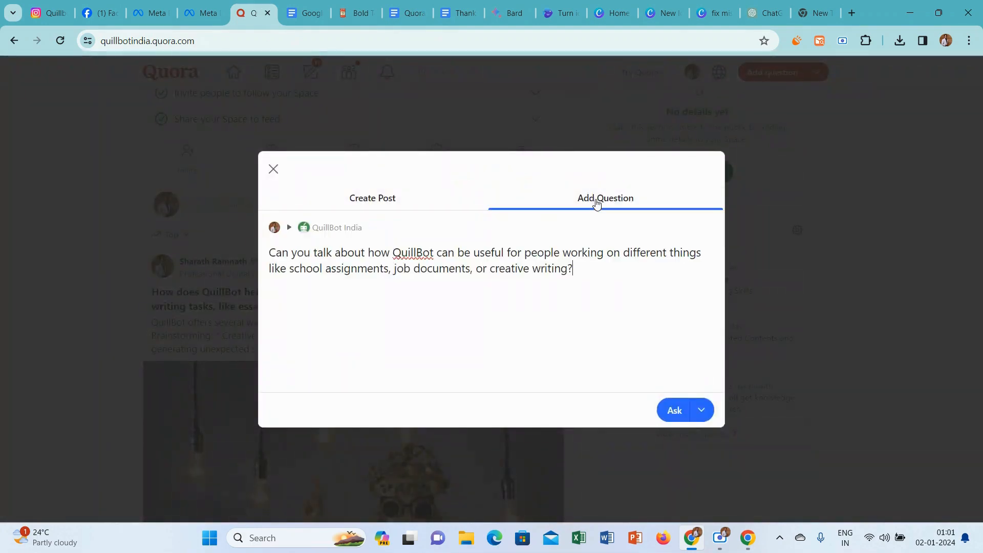
pyautogui.click(669, 418)
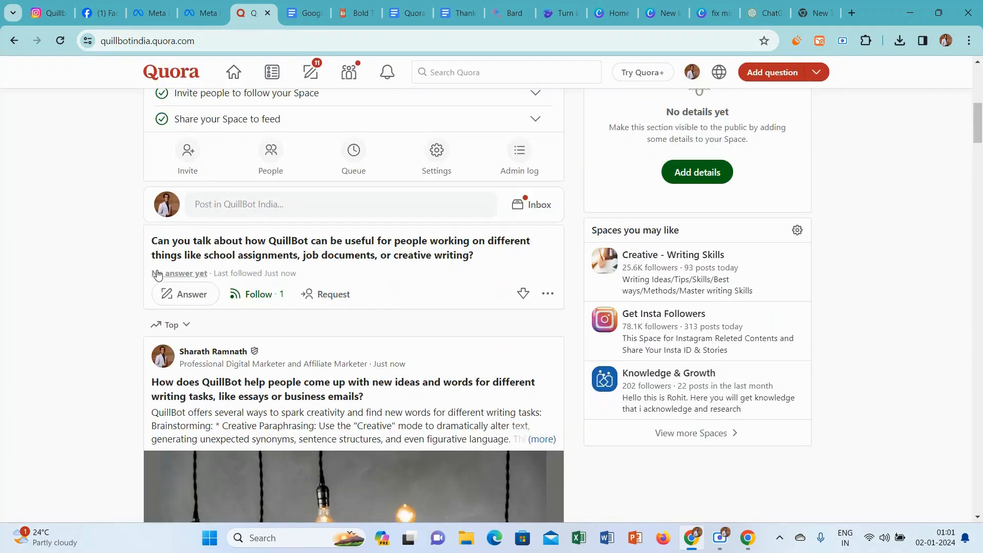
# Start an answer to the school assignments question and set the answer credential to Professional Digital Marketer and Affiliate Marketer.
pyautogui.click(164, 296)
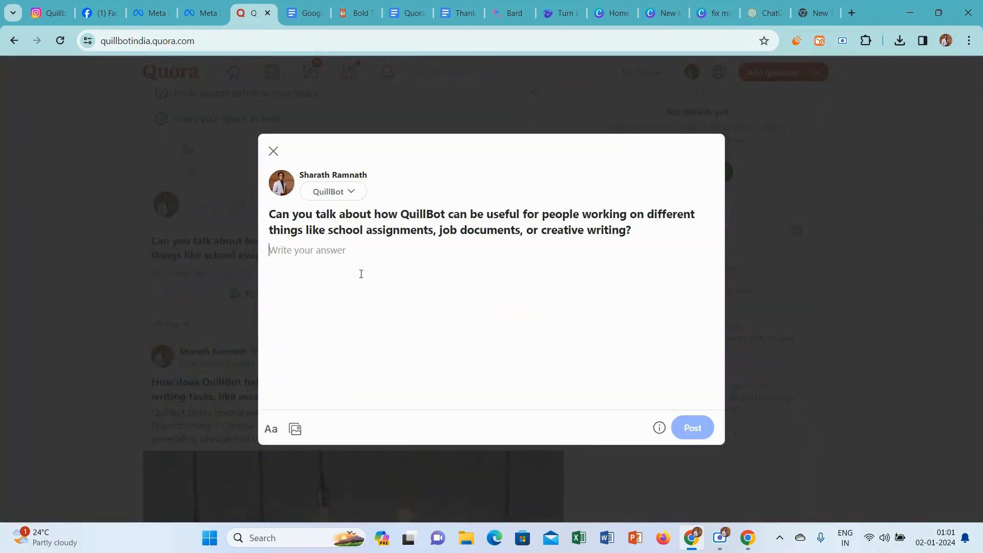
pyautogui.click(336, 191)
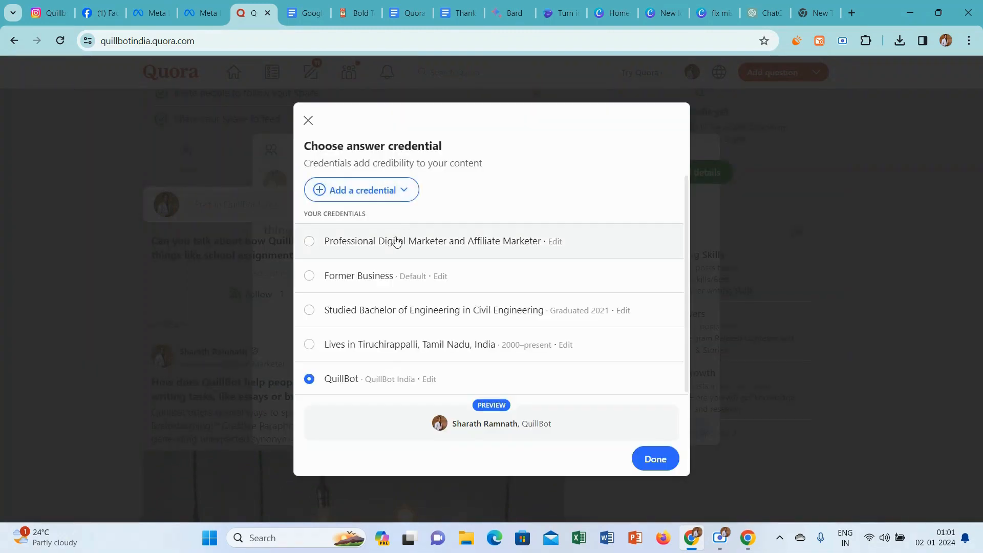
pyautogui.click(311, 243)
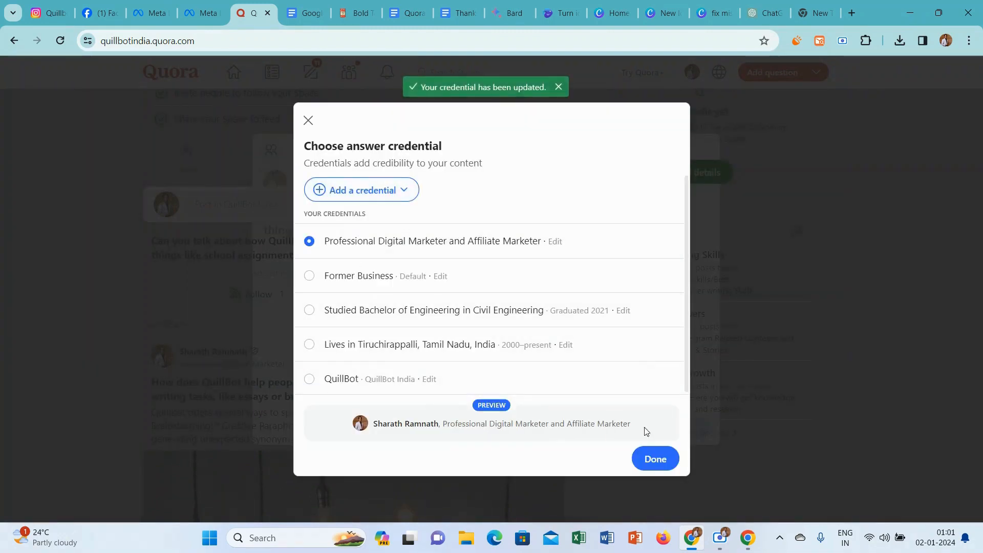
pyautogui.click(658, 458)
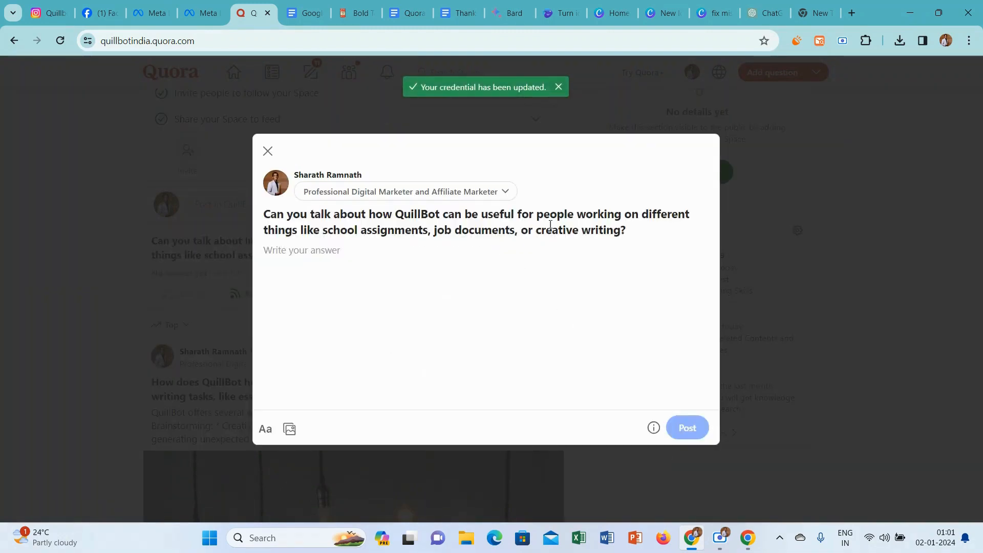
# Ask Bard the copied question about QuillBot for school assignments, job documents, or creative writing.
pyautogui.click(509, 13)
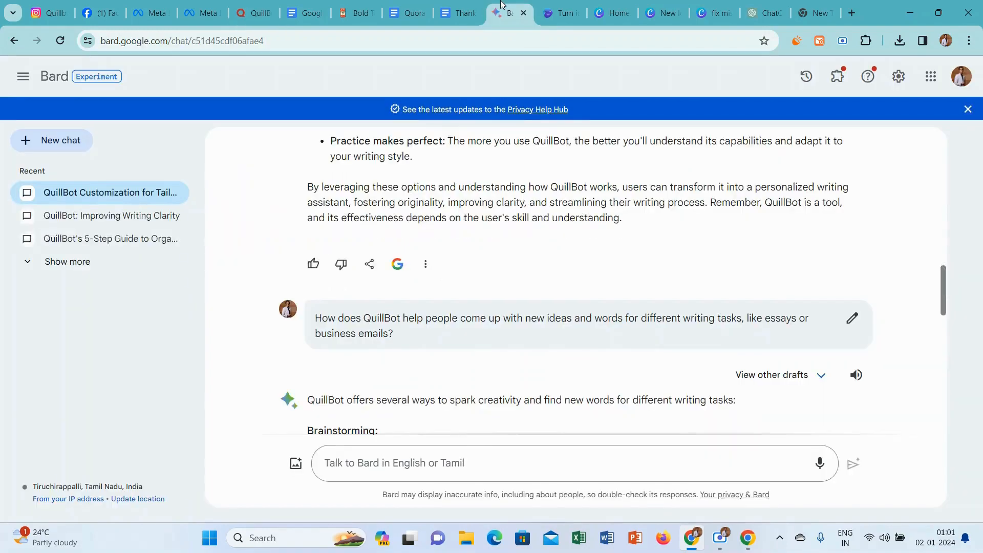
pyautogui.click(451, 463)
pyautogui.hotkey('ctrl', 'v')
pyautogui.press('Return')
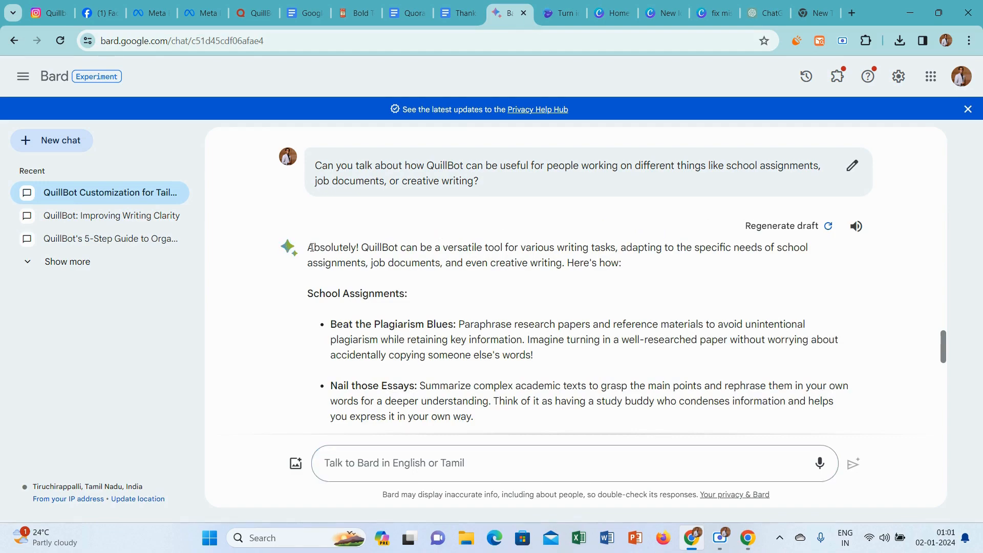
# Copy Bard's reply from "Absolutely!" through "voice and style." into the Quora answer and insert an empty line after the introduction.
pyautogui.moveTo(309, 246); pyautogui.dragTo(548, 315)
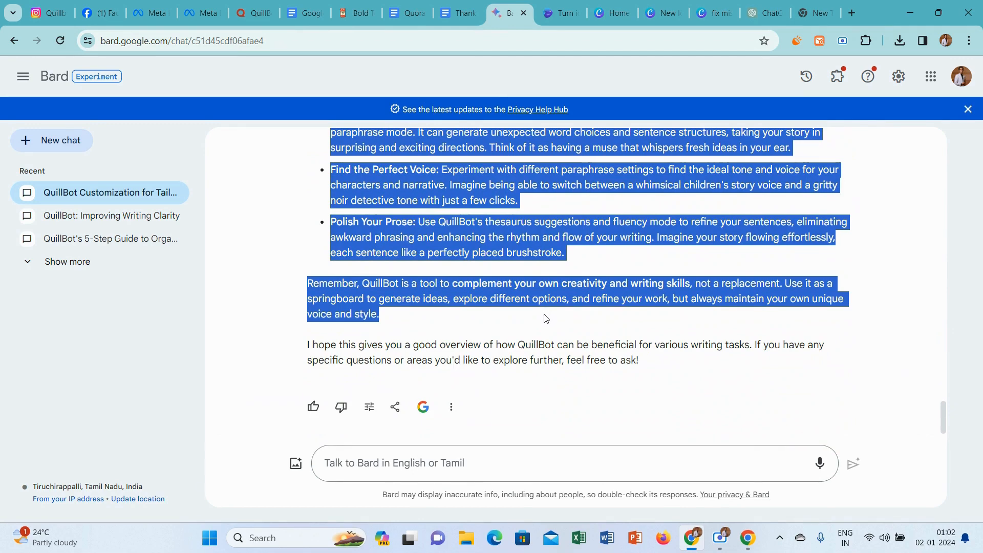
pyautogui.click(253, 12)
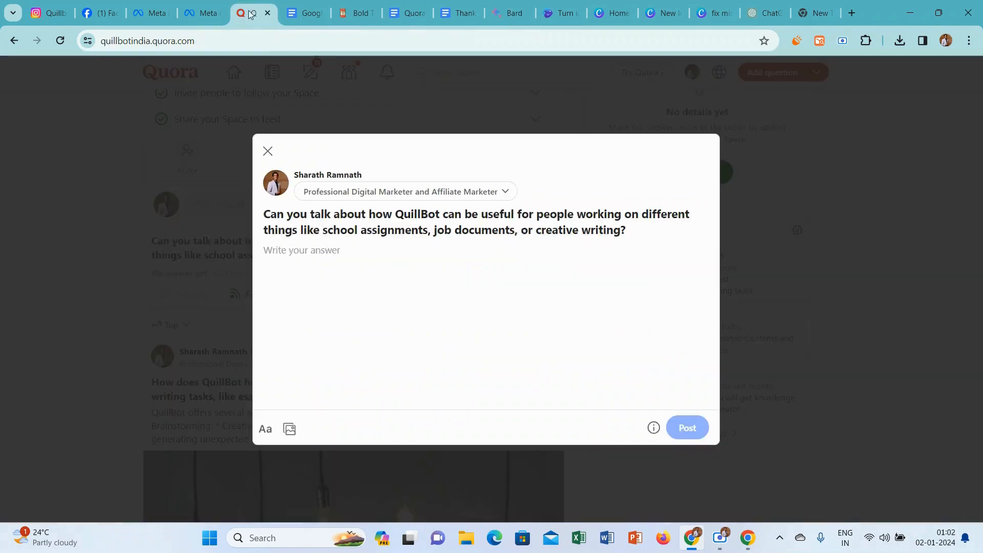
pyautogui.hotkey('ctrl', 'v')
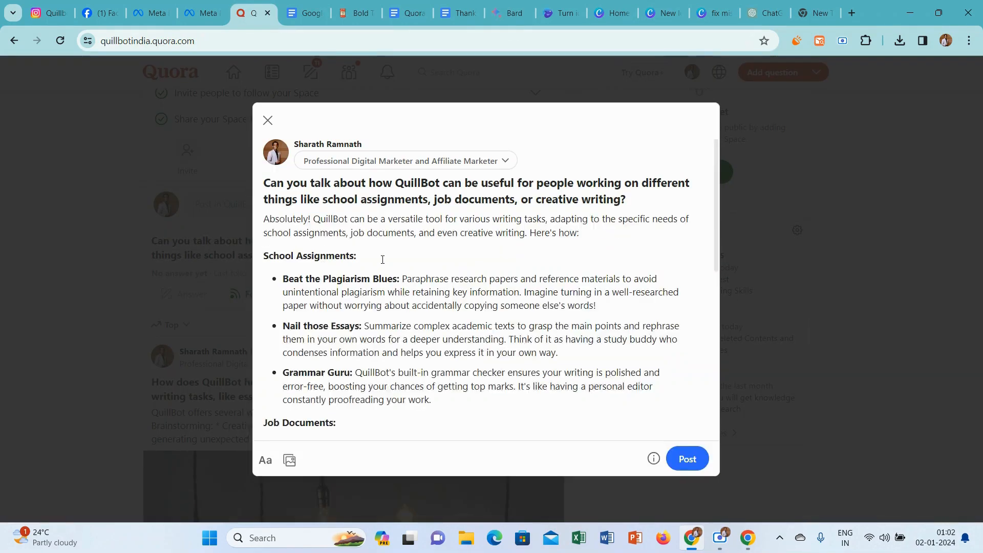
pyautogui.click(601, 228)
pyautogui.press('Return')
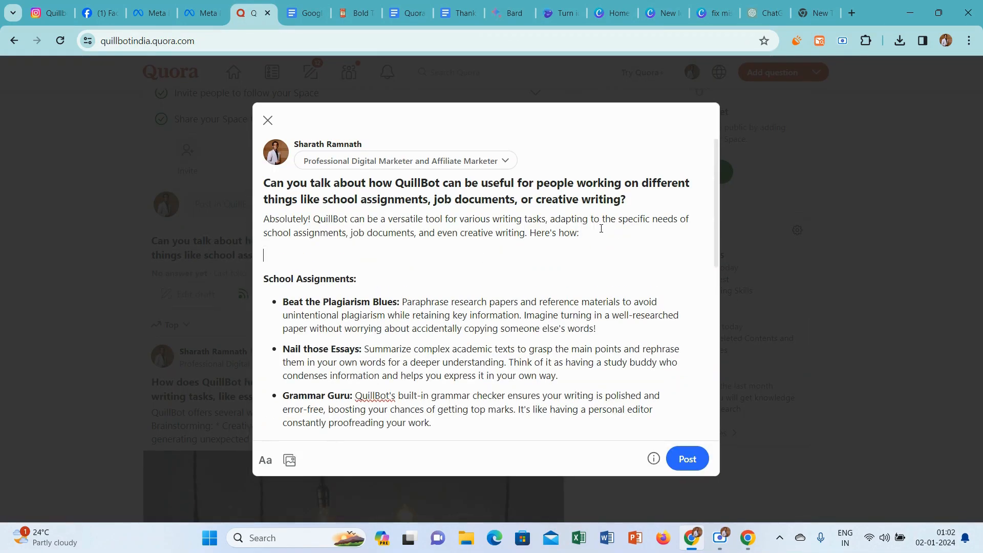
# Delete the light-bulb photo from the New Idea Image design in Canva, leaving the page empty.
pyautogui.click(617, 8)
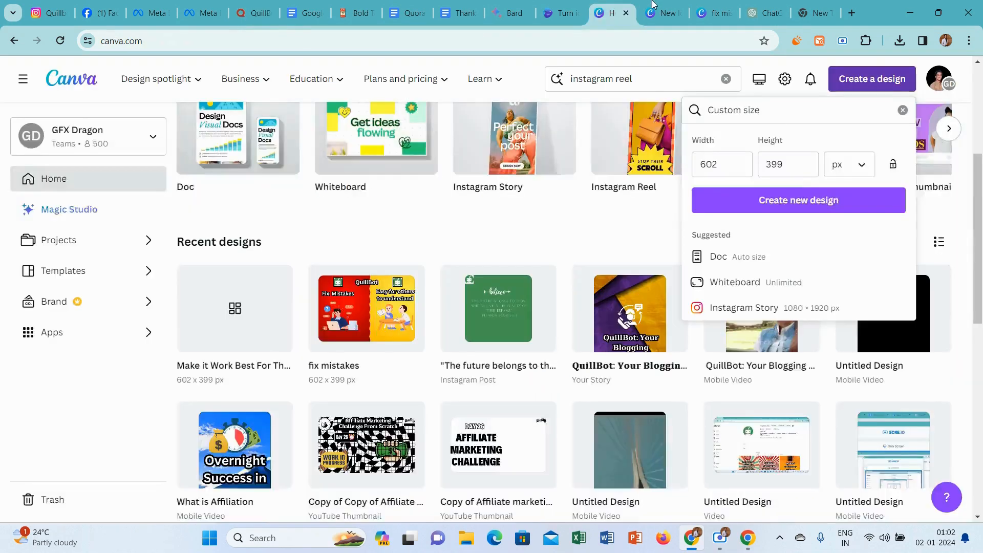
pyautogui.click(655, 4)
pyautogui.click(536, 282)
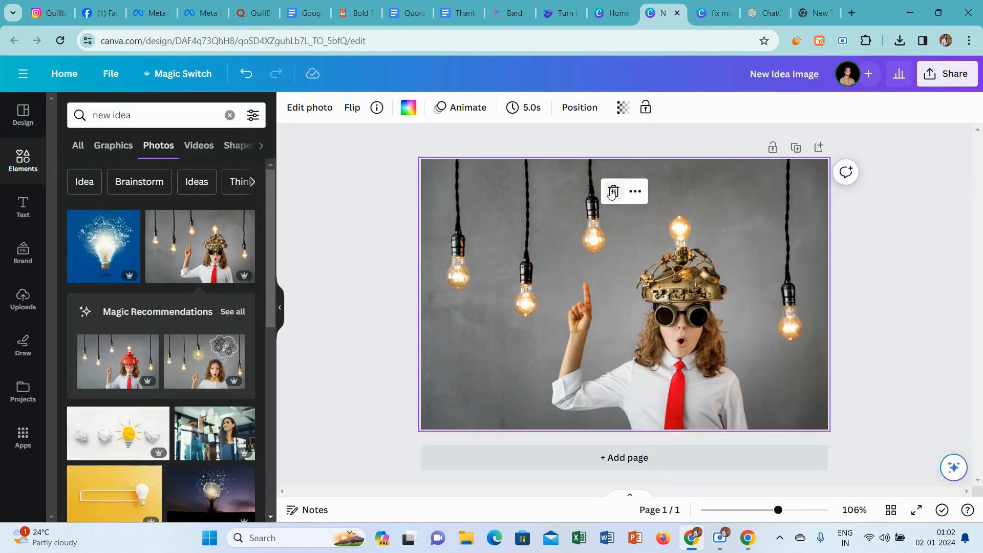
pyautogui.click(613, 192)
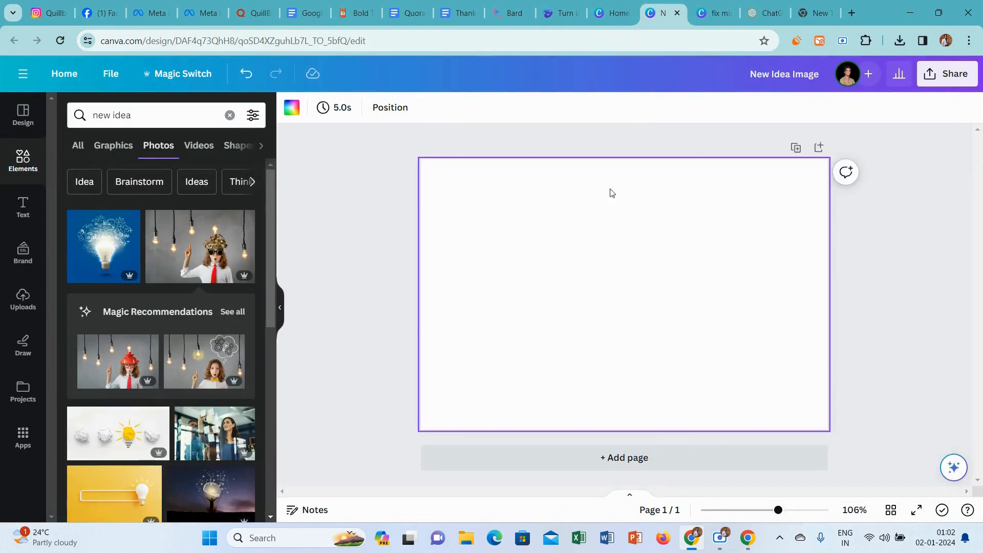
pyautogui.click(125, 117)
pyautogui.hotkey('ctrl', 'a')
pyautogui.write('school')
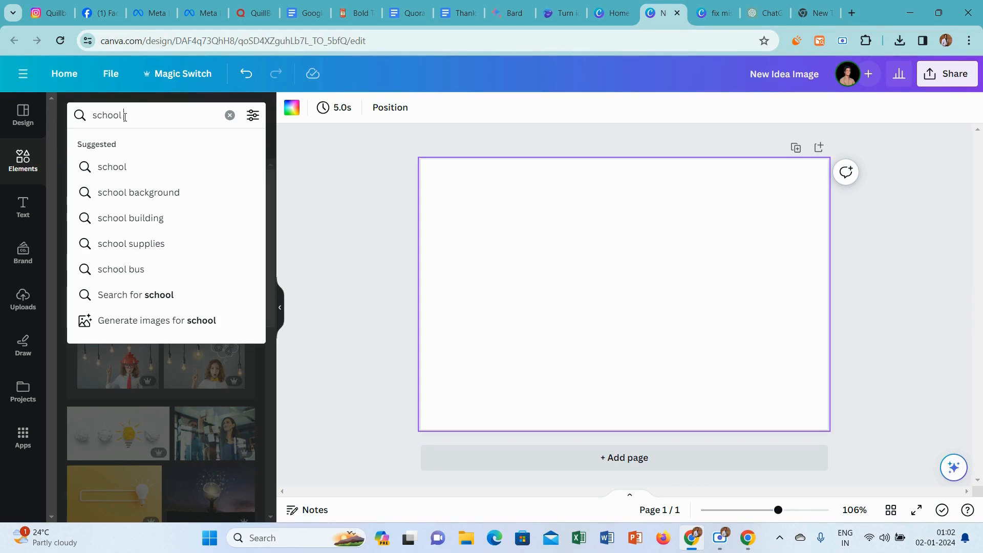
pyautogui.press('BackSpace')
pyautogui.press('BackSpace')
pyautogui.press('BackSpace')
pyautogui.press('BackSpace')
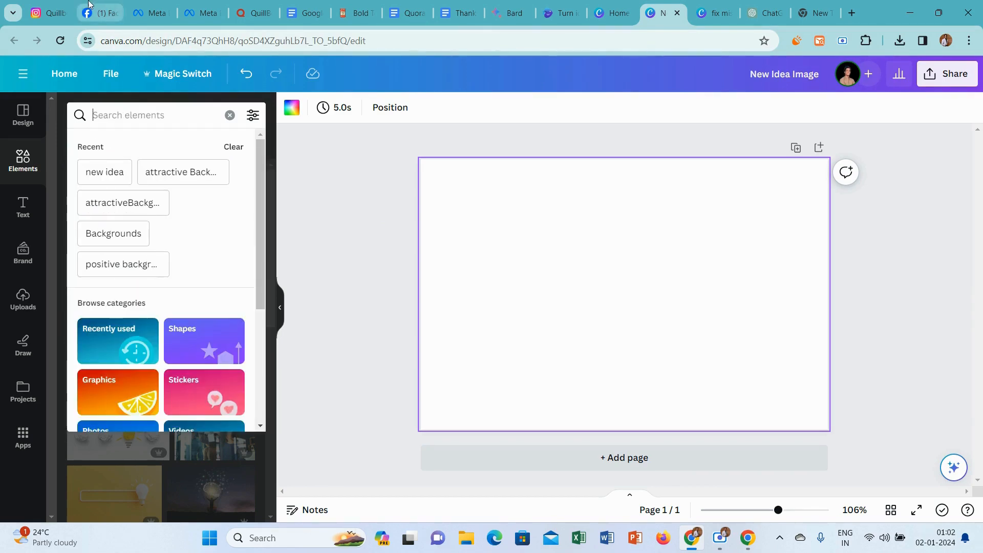
pyautogui.click(246, 4)
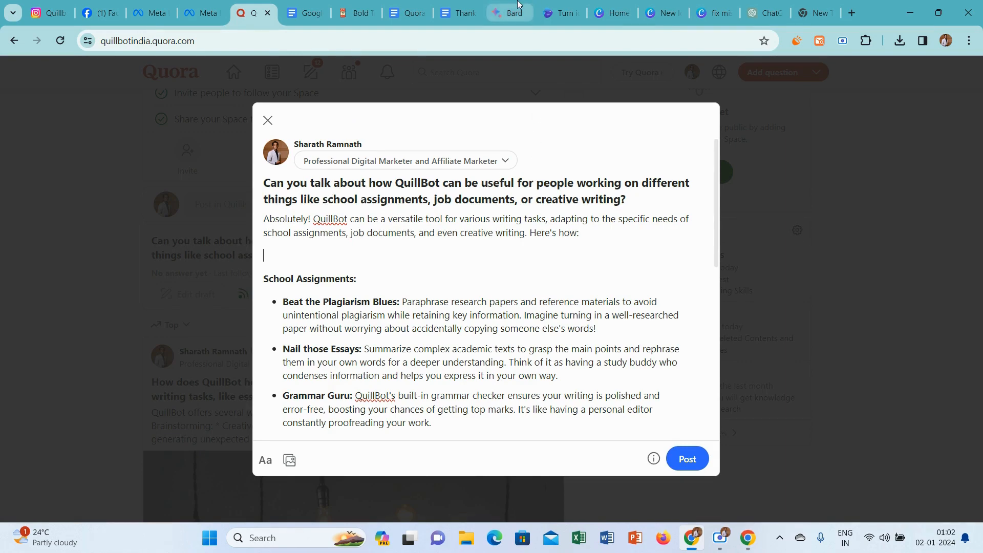
# Search Canva's photo elements for "working in computer".
pyautogui.click(659, 4)
pyautogui.click(106, 114)
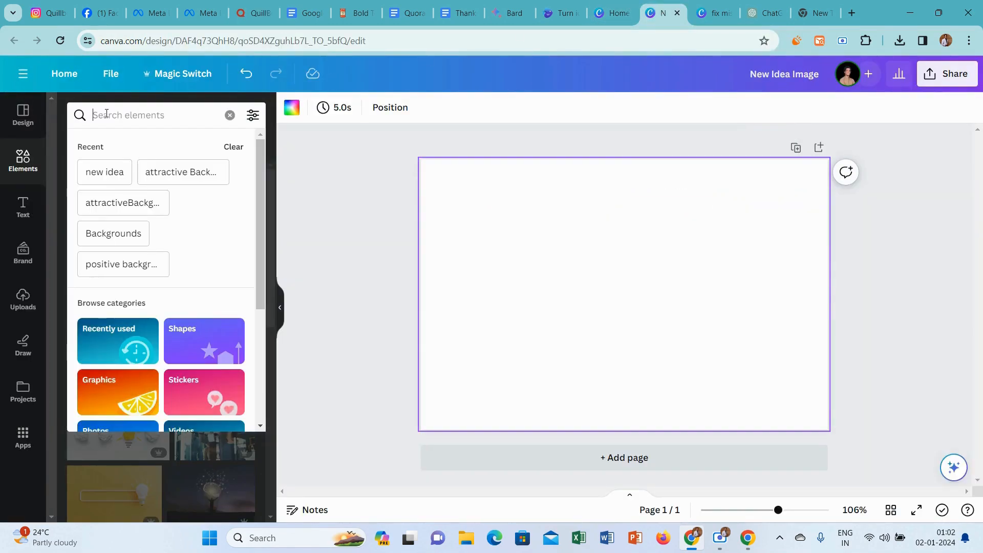
pyautogui.write('working')
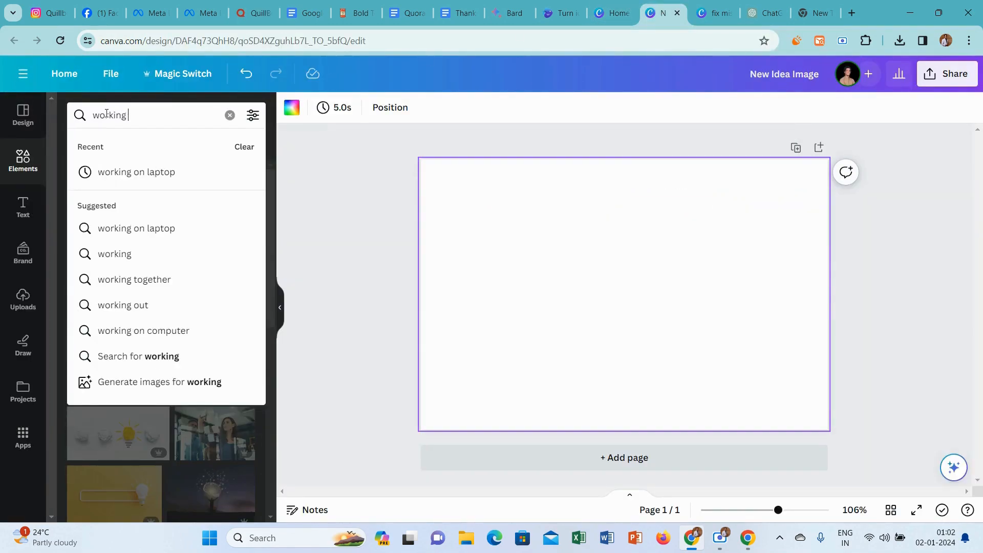
pyautogui.write(' in c')
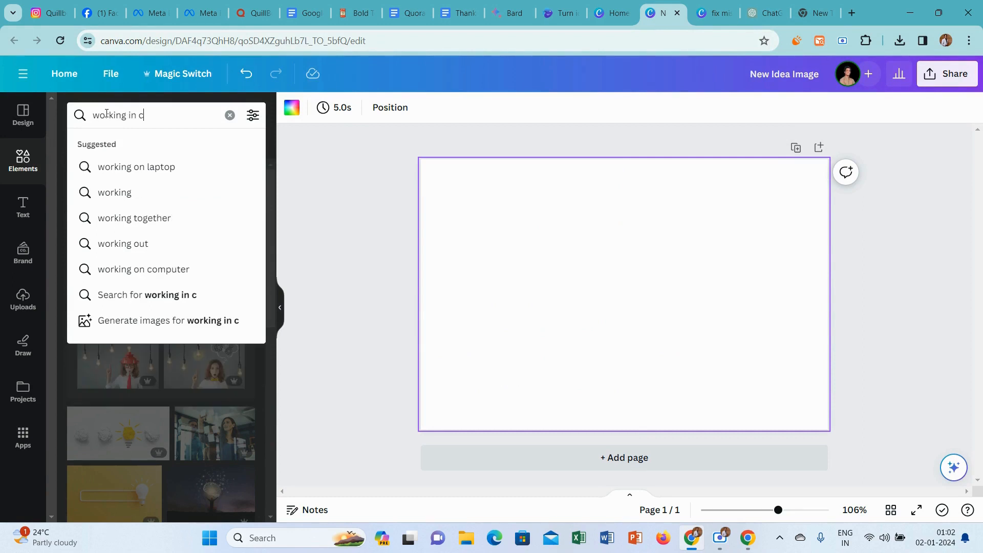
pyautogui.write('omputer')
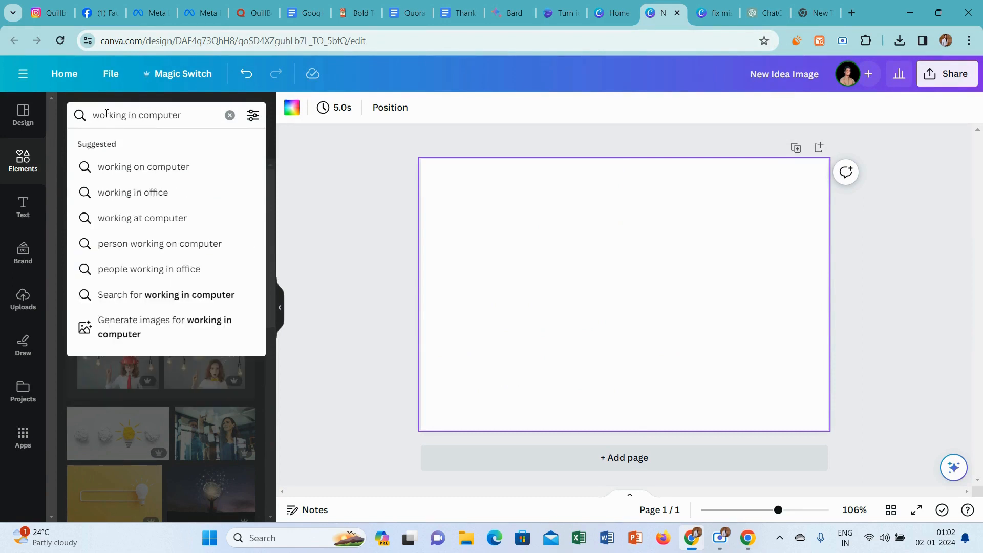
pyautogui.press('Return')
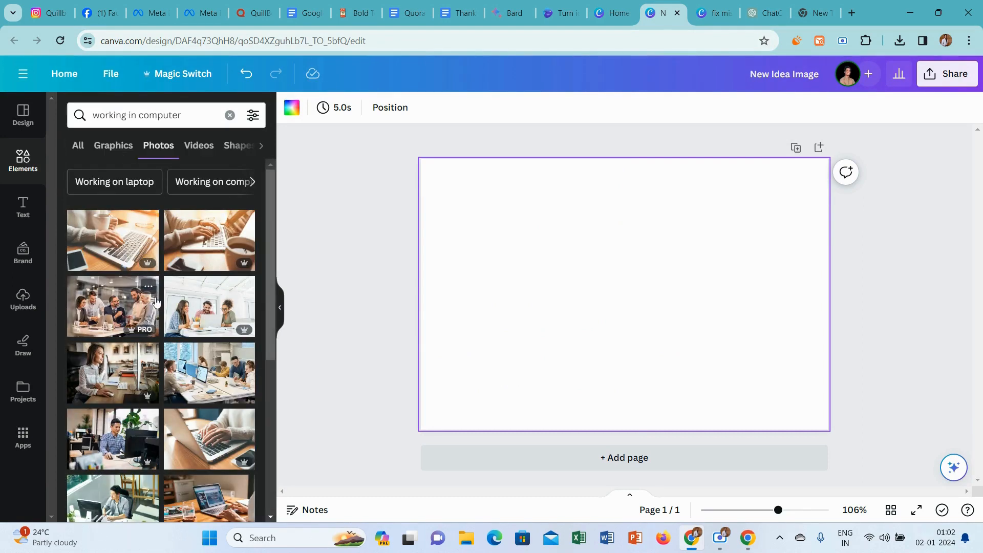
# Change the photo search to "playing in computer".
pyautogui.click(129, 115)
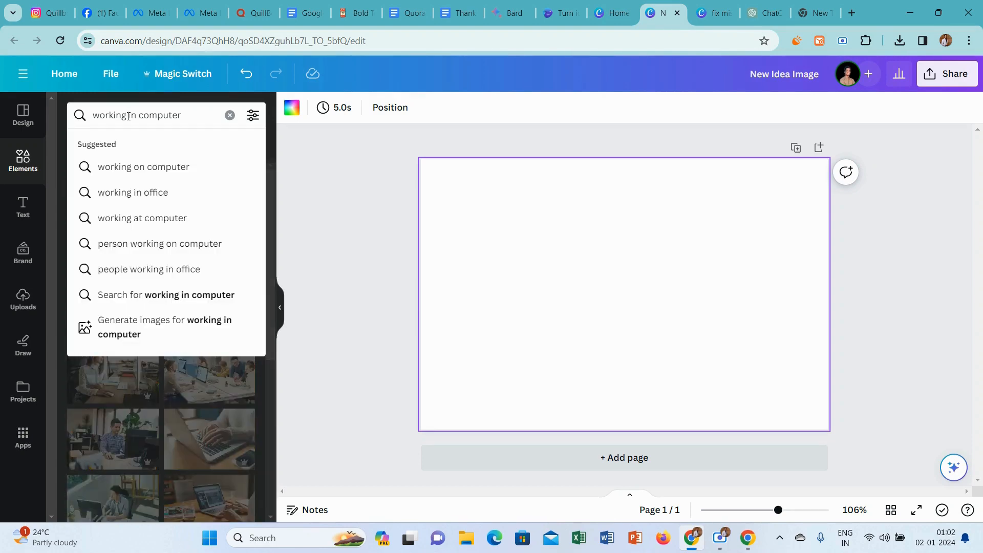
pyautogui.press('BackSpace')
pyautogui.press('BackSpace')
pyautogui.press('BackSpace')
pyautogui.press('BackSpace')
pyautogui.press('BackSpace')
pyautogui.press('BackSpace')
pyautogui.press('BackSpace')
pyautogui.write('pl')
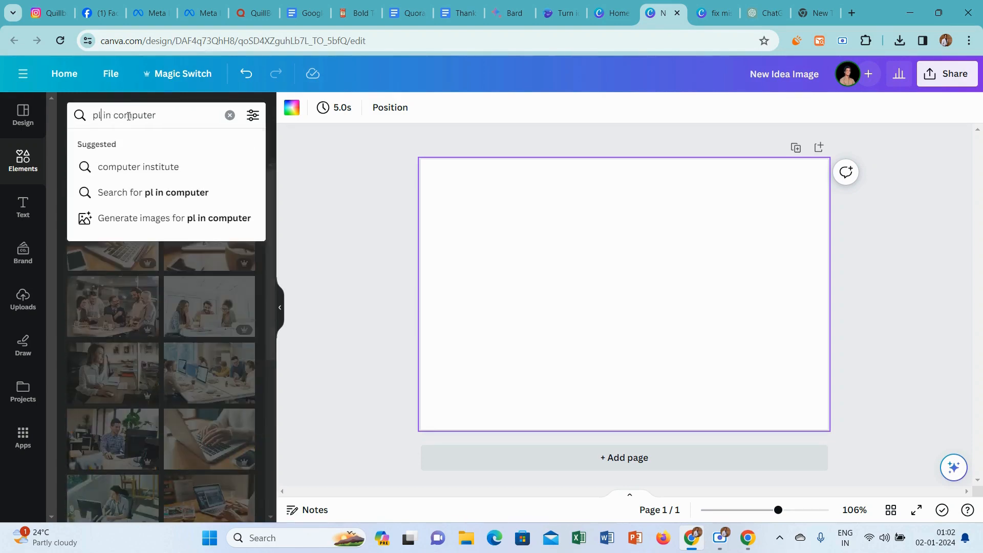
pyautogui.write('aying')
pyautogui.press('Return')
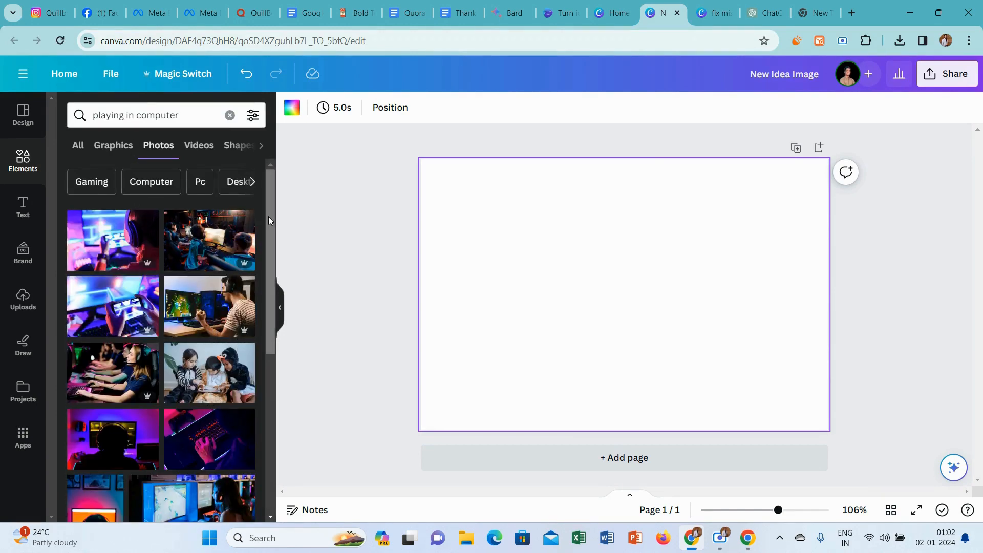
# Try the gaming team photo and the photo of children around a laptop on the page, deleting each one.
pyautogui.moveTo(269, 216); pyautogui.dragTo(251, 280)
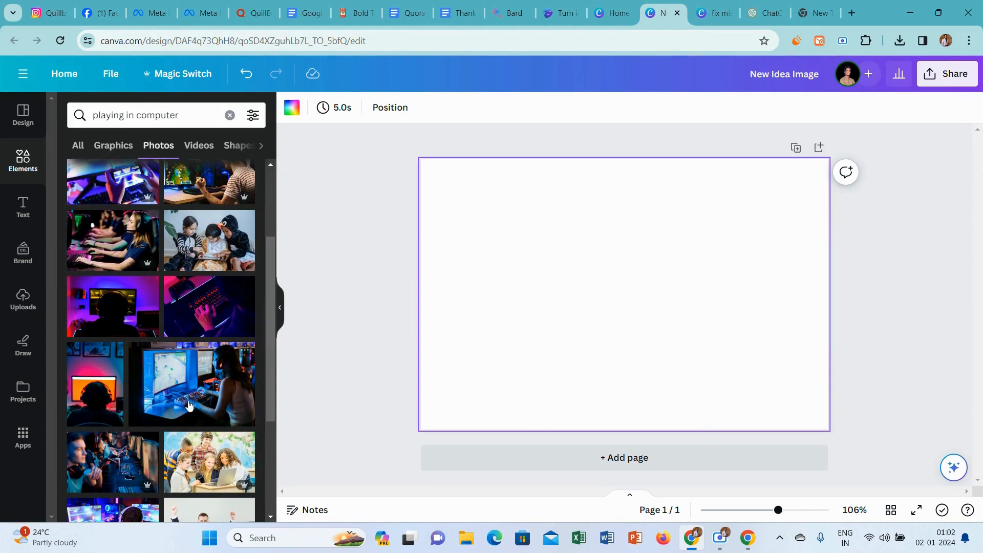
pyautogui.click(101, 464)
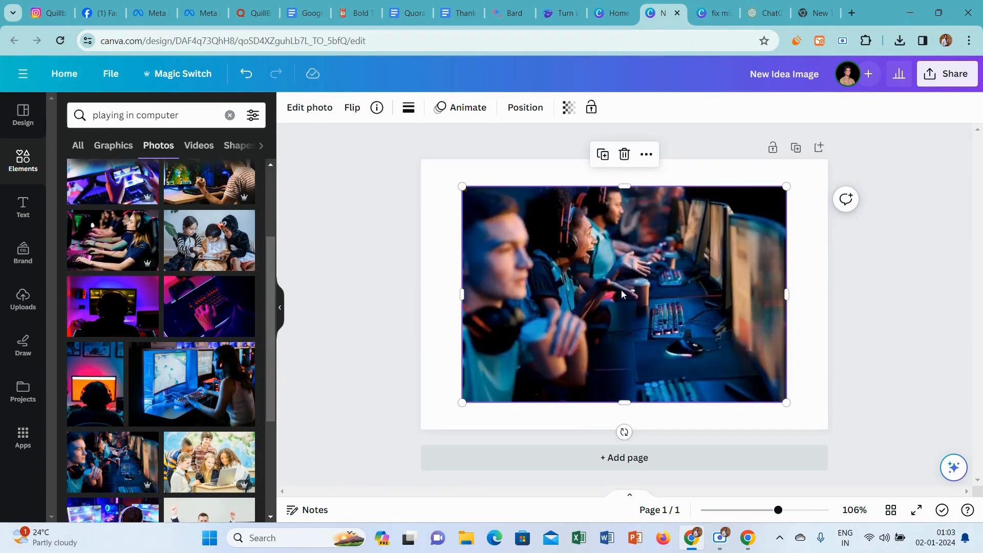
pyautogui.click(625, 154)
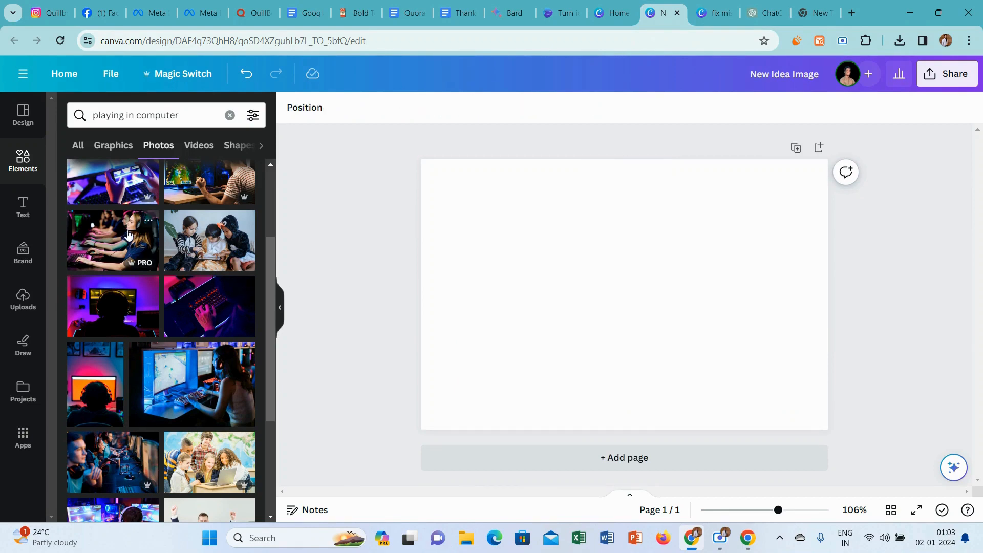
pyautogui.click(218, 463)
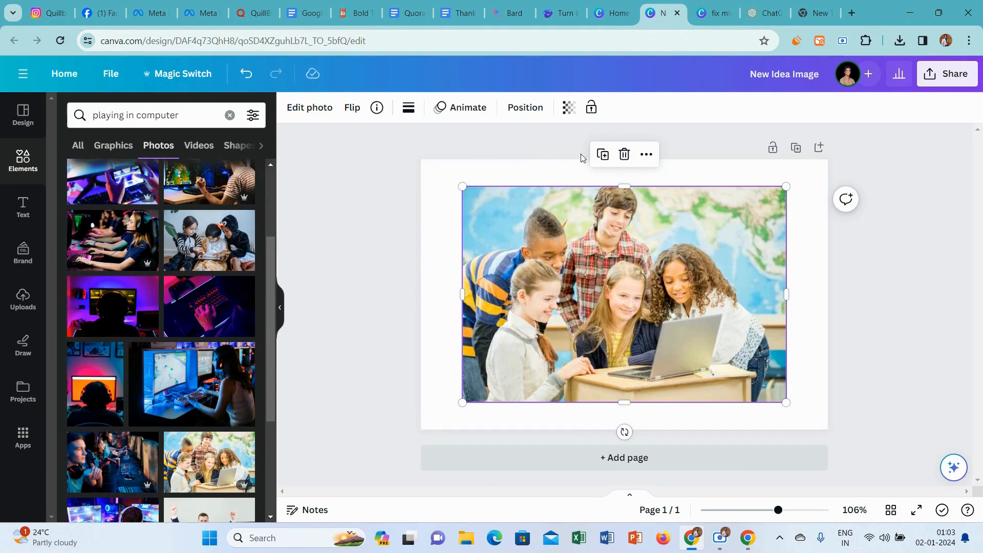
pyautogui.click(625, 153)
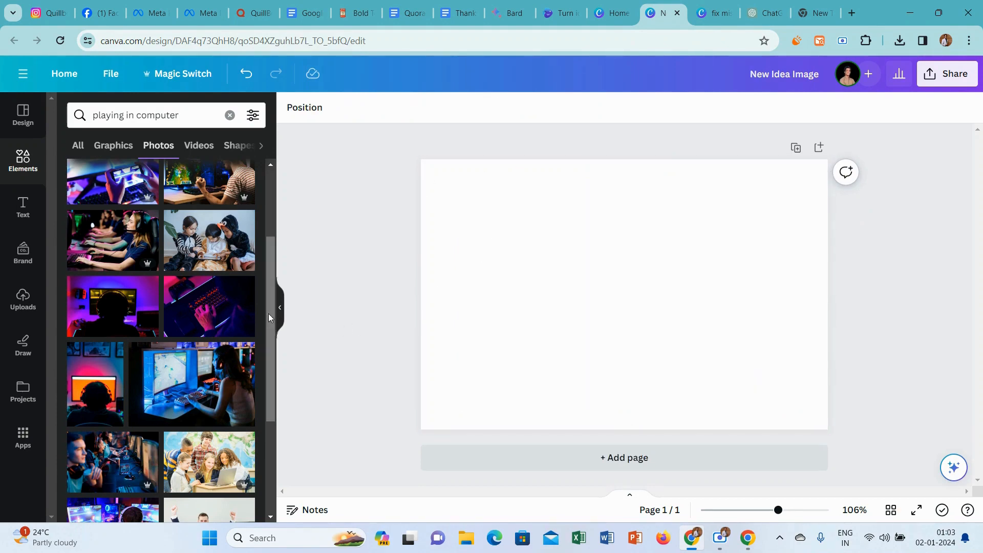
# Place the photo of players in blue jerseys at gaming computers on the page and set it as the background.
pyautogui.moveTo(269, 314)
pyautogui.mouseDown()
pyautogui.moveTo(261, 357)
pyautogui.moveTo(261, 300)
pyautogui.mouseUp()
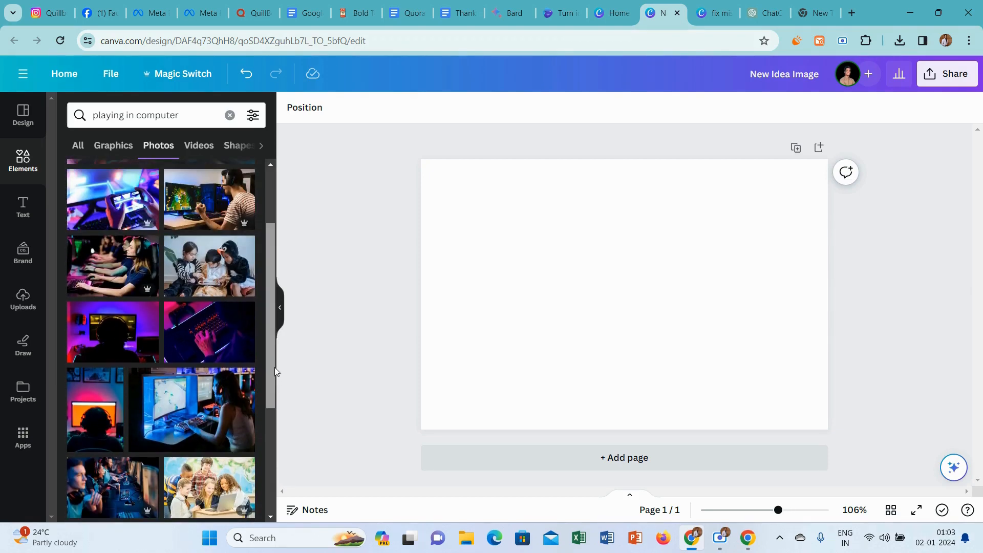
pyautogui.moveTo(274, 367); pyautogui.dragTo(271, 475)
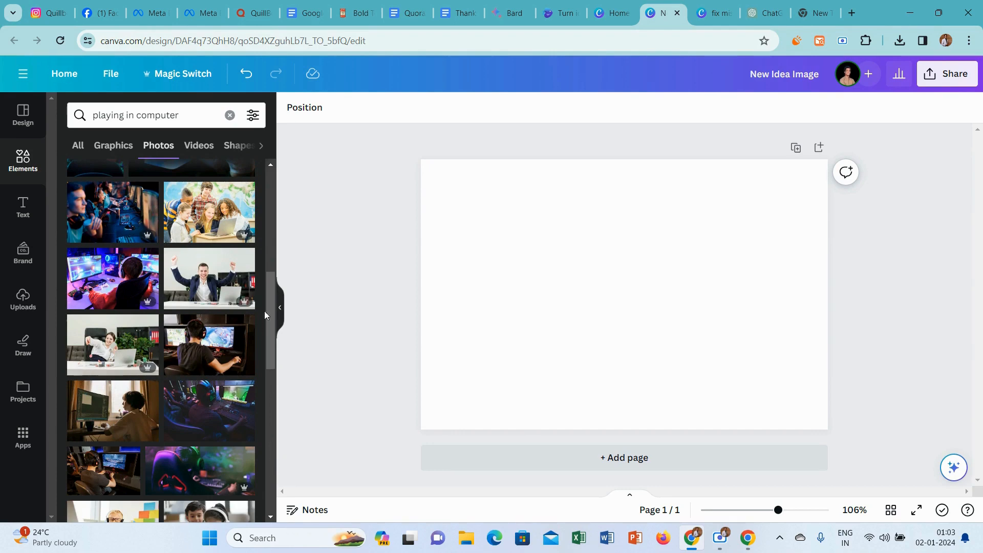
pyautogui.moveTo(264, 314); pyautogui.dragTo(265, 388)
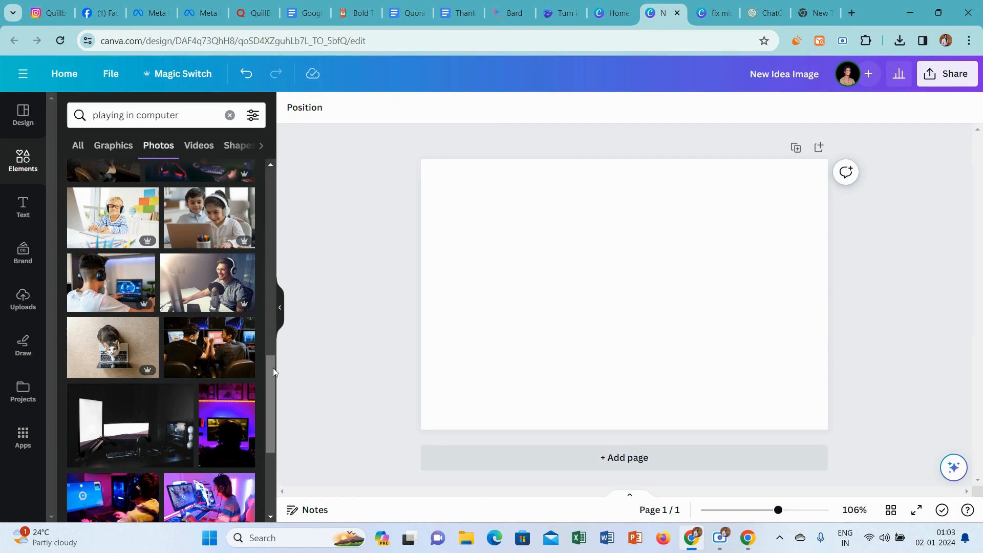
pyautogui.moveTo(272, 368); pyautogui.dragTo(274, 424)
pyautogui.scroll(-2, 272, 425)
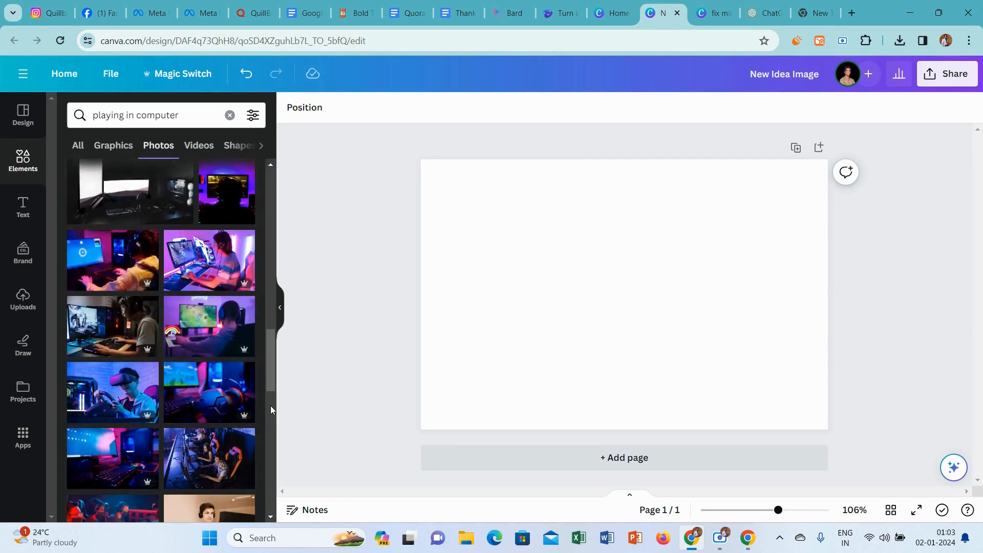
pyautogui.moveTo(268, 376); pyautogui.dragTo(266, 465)
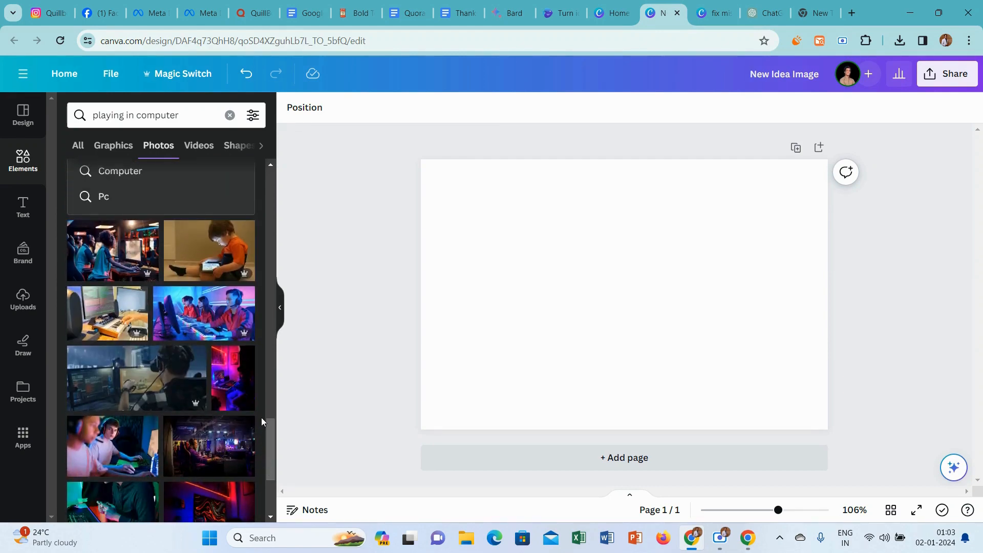
pyautogui.moveTo(273, 431); pyautogui.dragTo(274, 475)
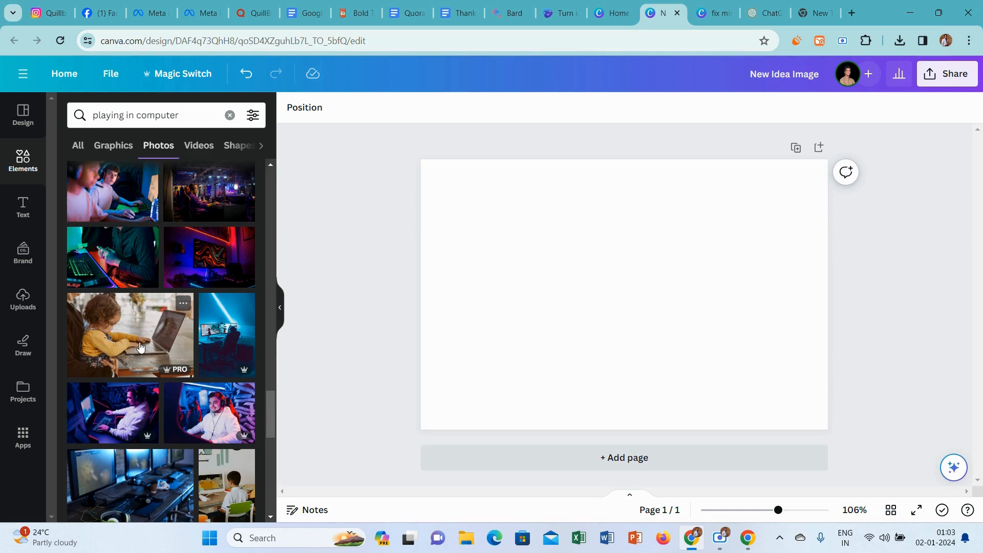
pyautogui.moveTo(272, 429); pyautogui.dragTo(290, 185)
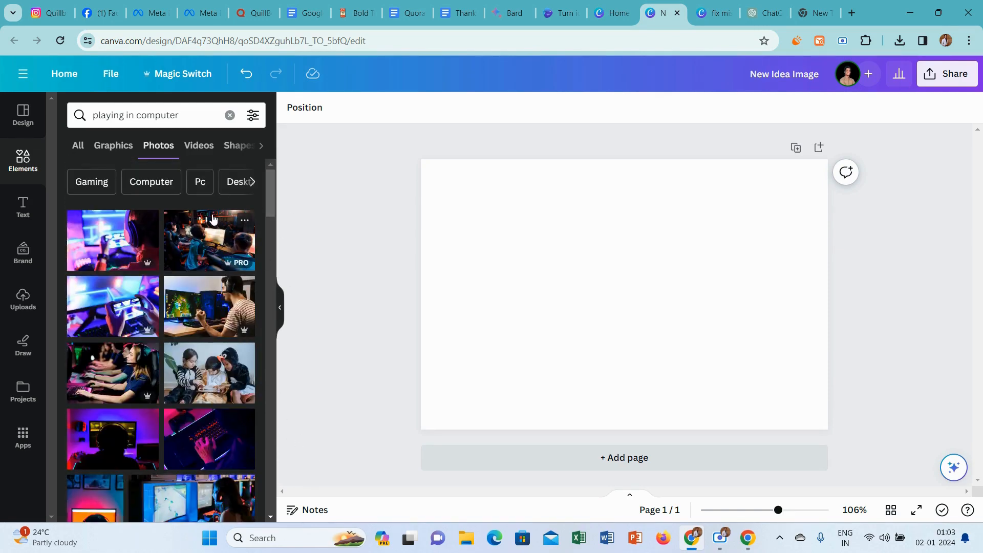
pyautogui.click(207, 241)
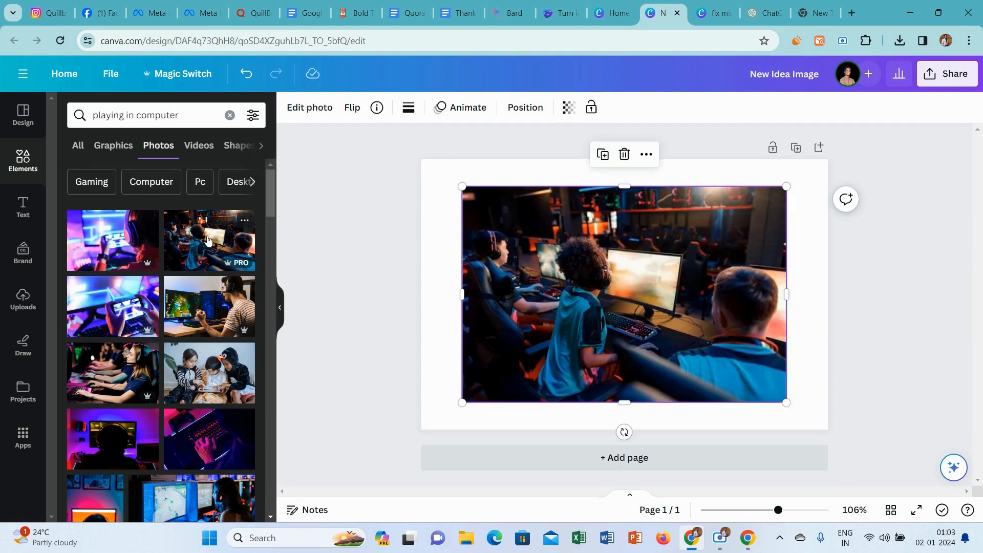
pyautogui.rightClick(543, 298)
pyautogui.click(607, 474)
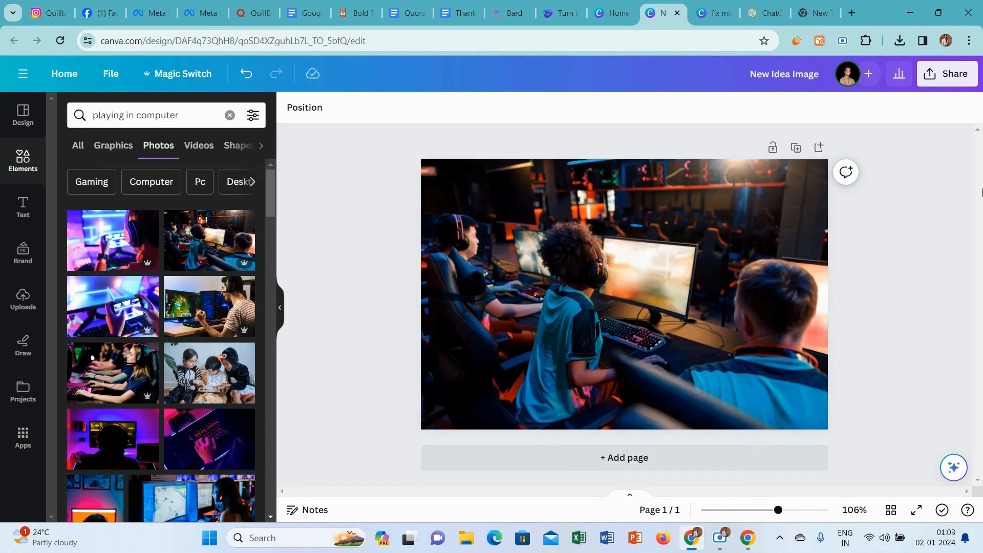
# Rename the design as "Working Image".
pyautogui.click(798, 70)
pyautogui.press('capslock')
pyautogui.write('W')
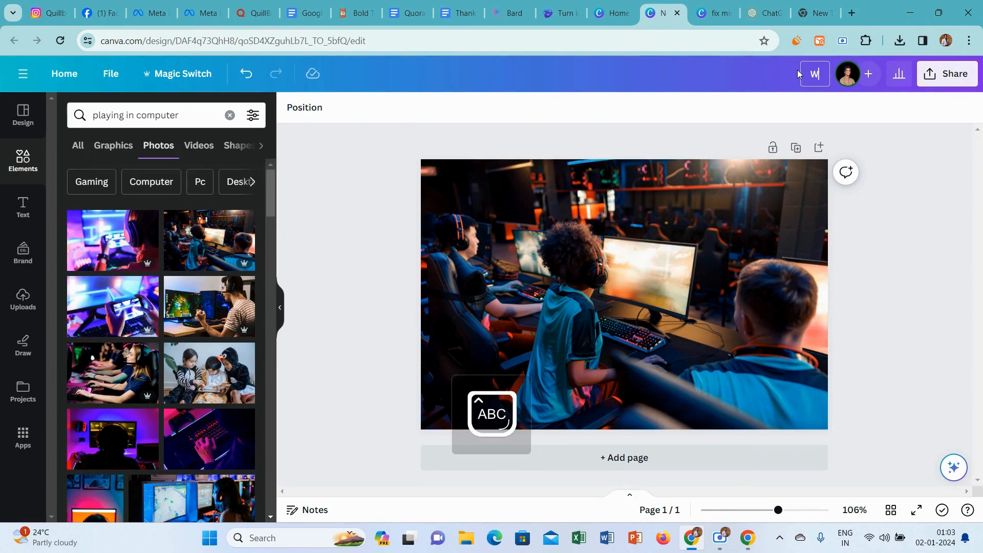
pyautogui.press('capslock')
pyautogui.write('orking')
pyautogui.press('capslock')
pyautogui.write('I')
pyautogui.press('capslock')
pyautogui.write('mage')
pyautogui.press('Return')
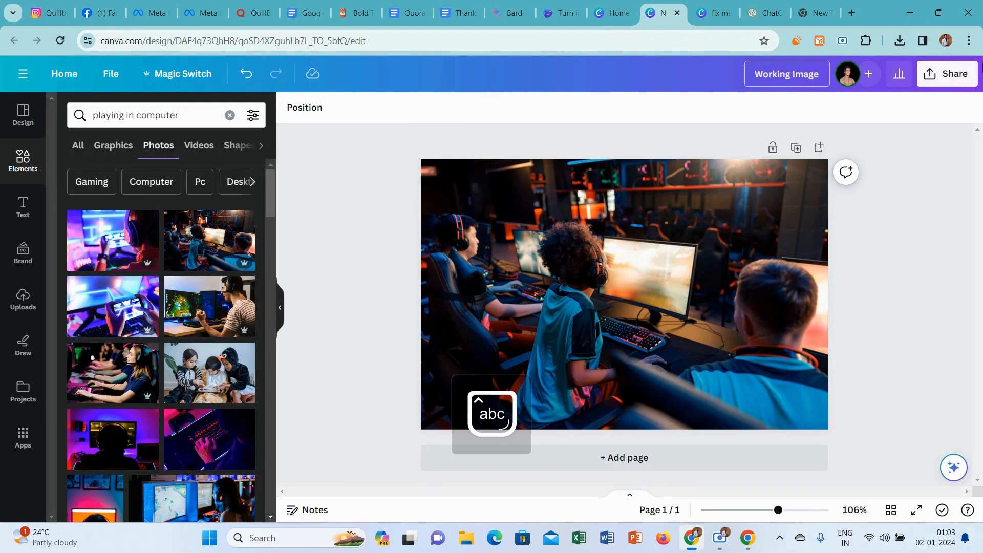
# Download the Working Image design as a PNG.
pyautogui.click(947, 74)
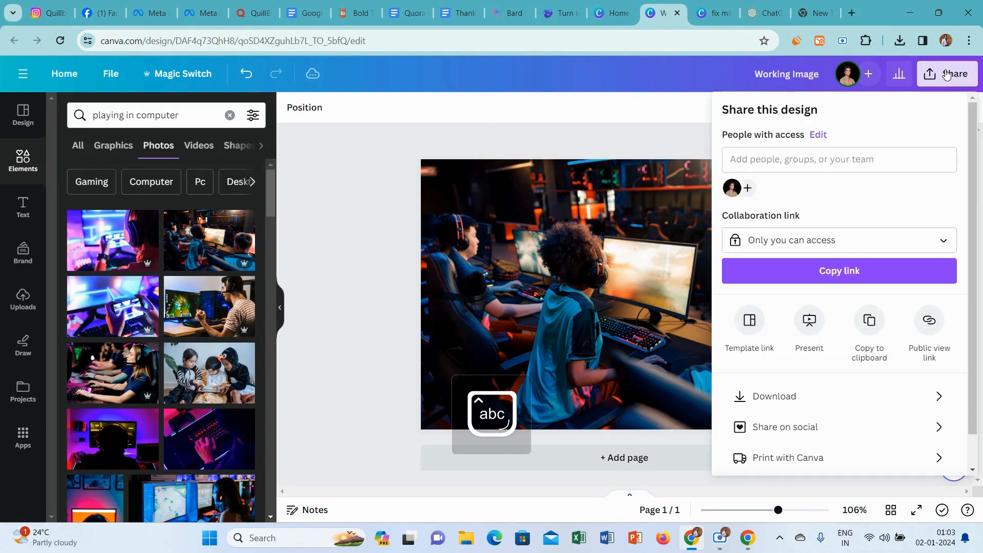
pyautogui.click(773, 395)
pyautogui.click(845, 313)
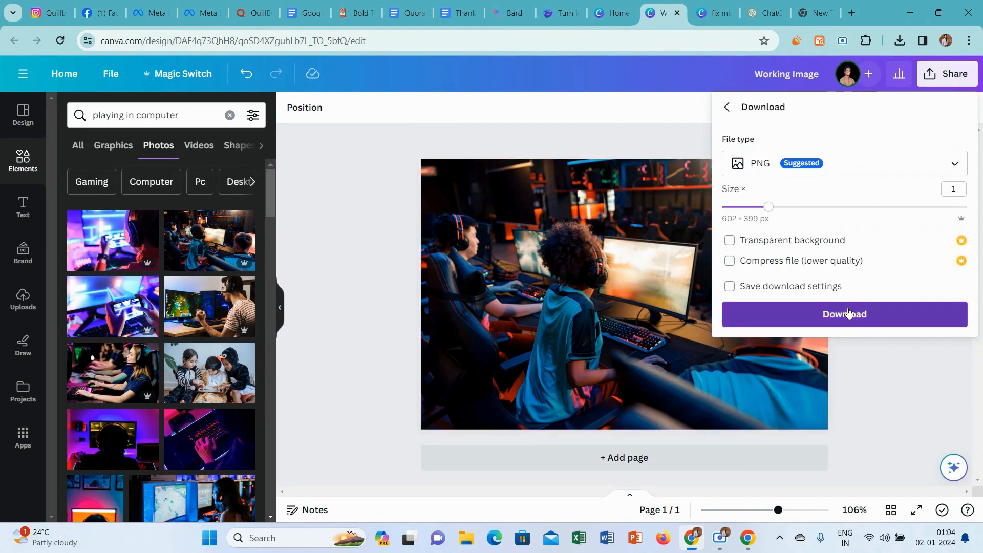
# Switch to the Quora answer draft and insert the Working Image PNG between the introduction and the School Assignments section.
pyautogui.click(261, 5)
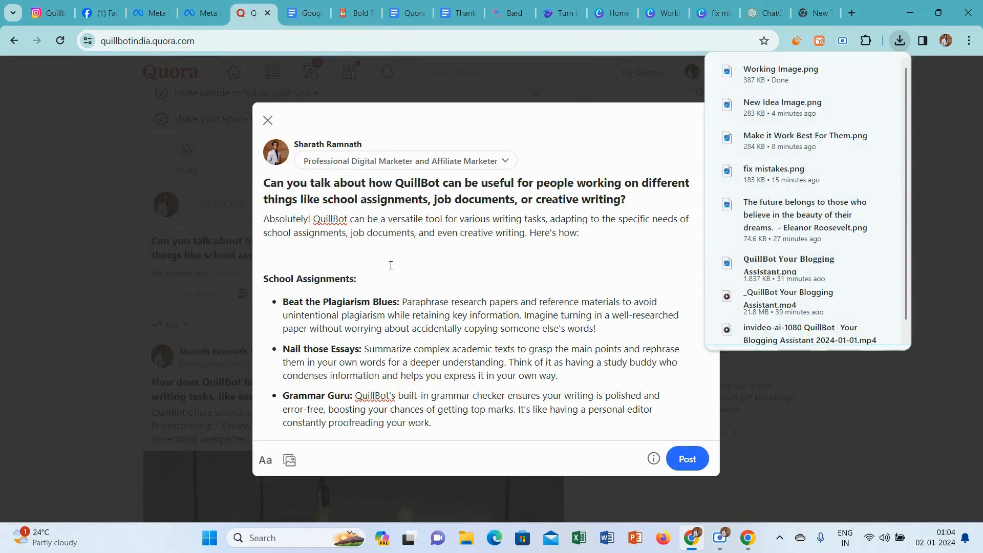
pyautogui.click(289, 460)
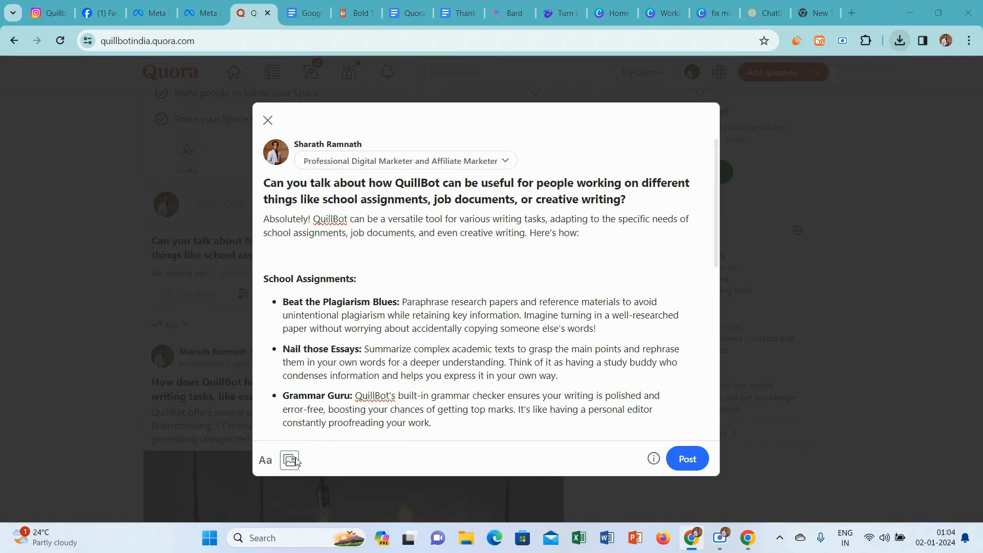
pyautogui.click(205, 118)
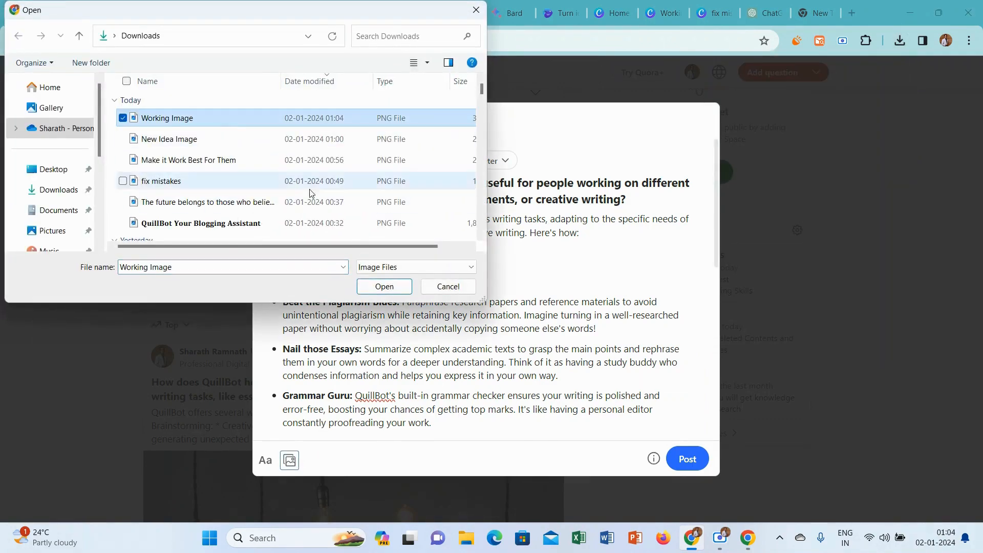
pyautogui.click(365, 288)
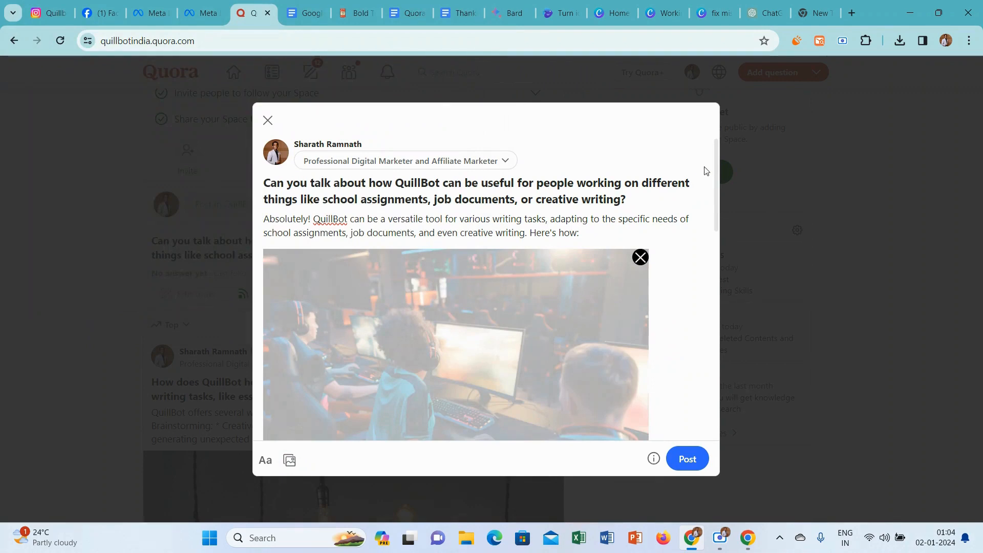
# Add the bold closing line "Thanks for Reading..❣" from the Thanks for Reading document at the end of the Quora answer.
pyautogui.moveTo(715, 158); pyautogui.dragTo(687, 226)
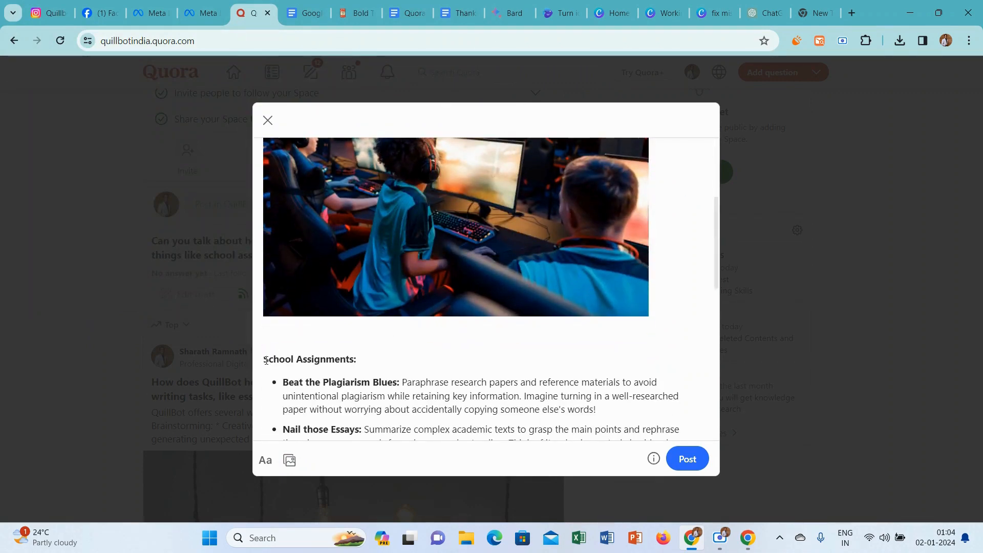
pyautogui.scroll(-1, 265, 360)
pyautogui.moveTo(715, 235); pyautogui.dragTo(719, 391)
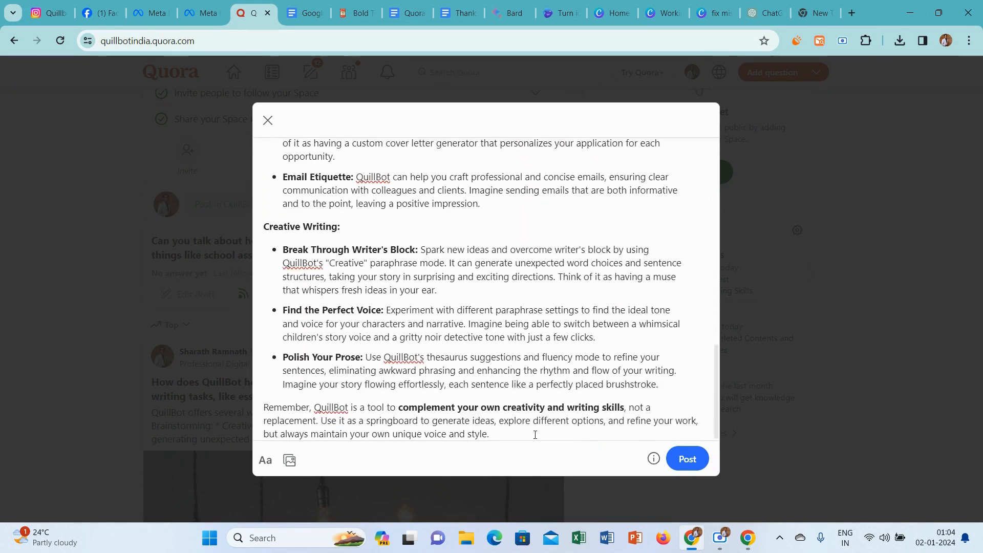
pyautogui.press('Return')
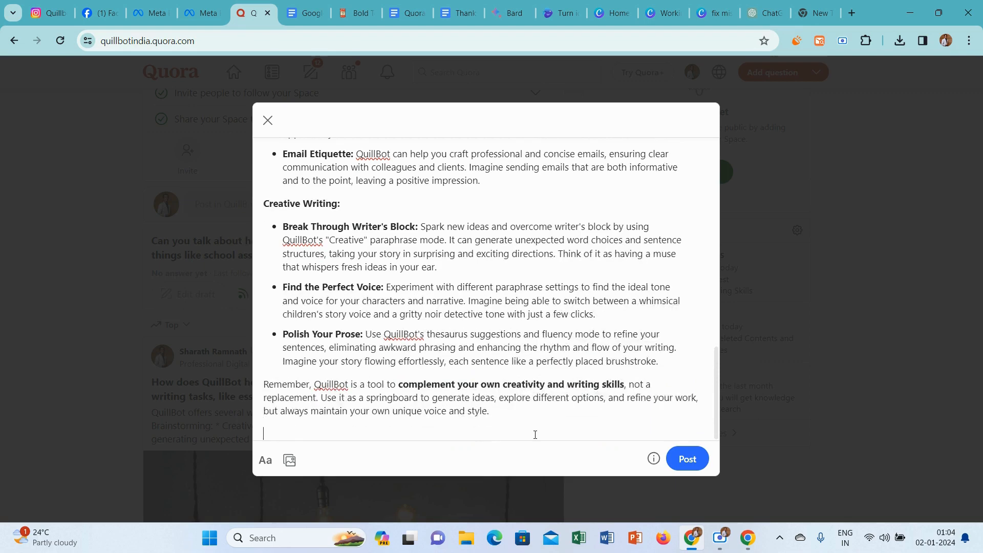
pyautogui.click(458, 5)
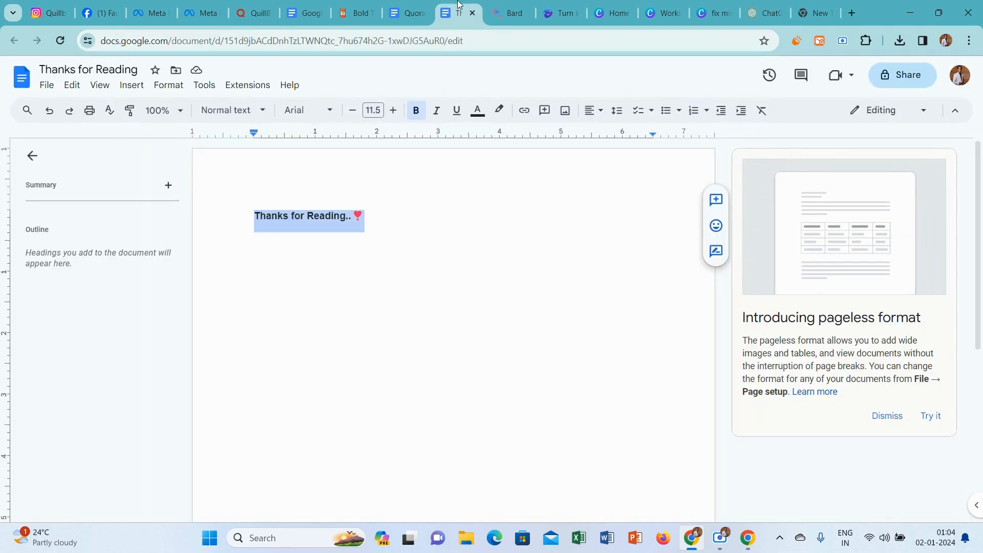
pyautogui.click(258, 5)
pyautogui.write('Thanks for Reading..❤')
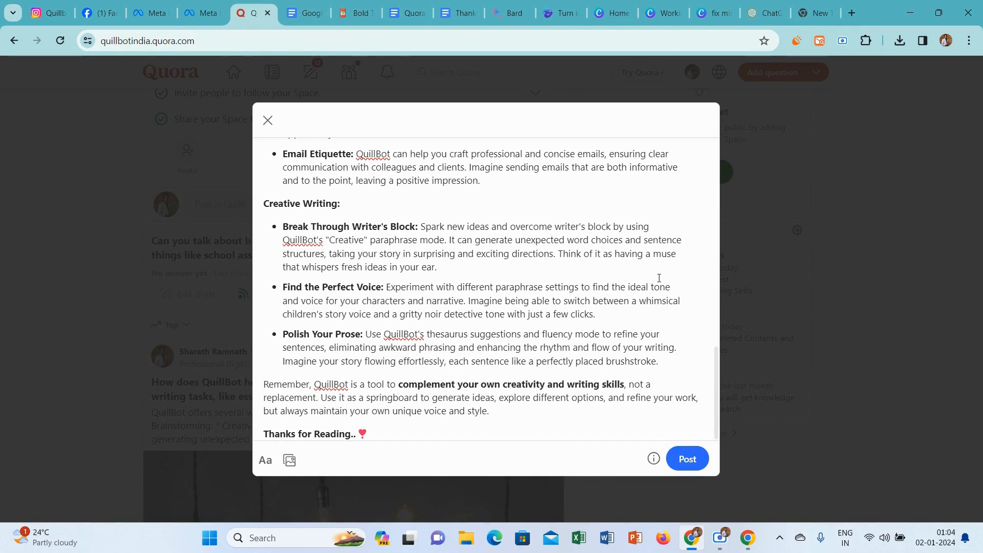
# Post the answer and look through the published page down to its closing line.
pyautogui.click(684, 456)
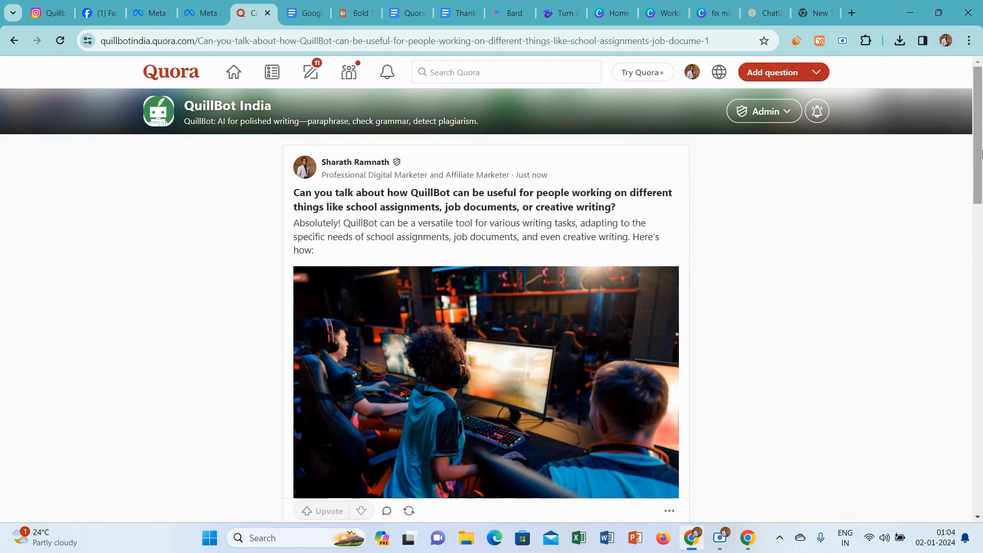
pyautogui.scroll(-17, 982, 164)
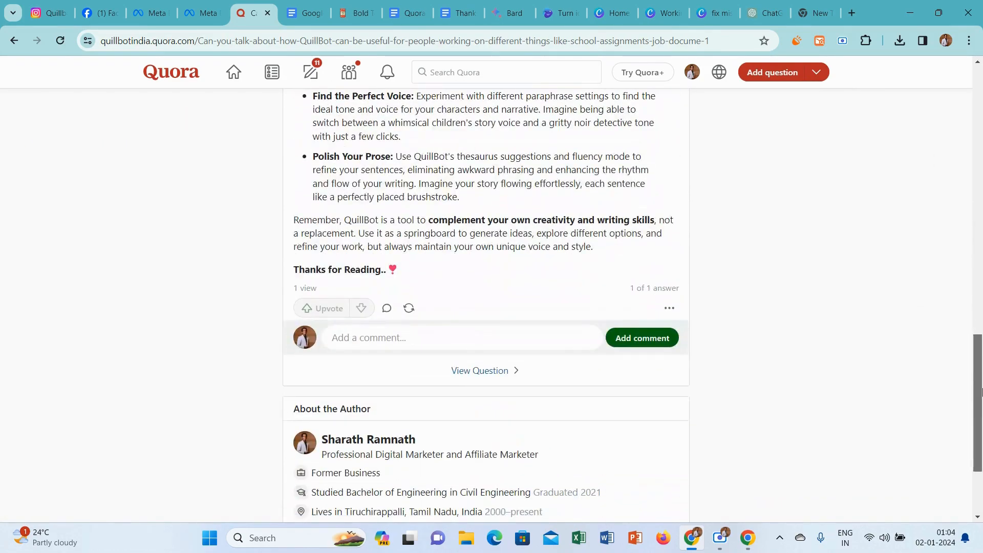
pyautogui.scroll(10, 981, 205)
pyautogui.scroll(7, 981, 205)
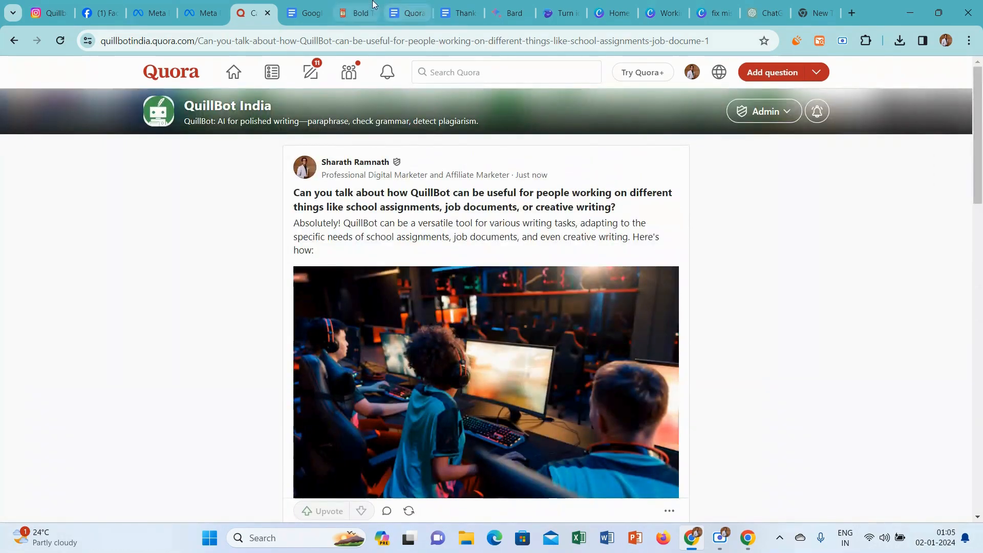
# Change the text colour of question 10 to red in the Quora Questions and Topics document.
pyautogui.click(427, 6)
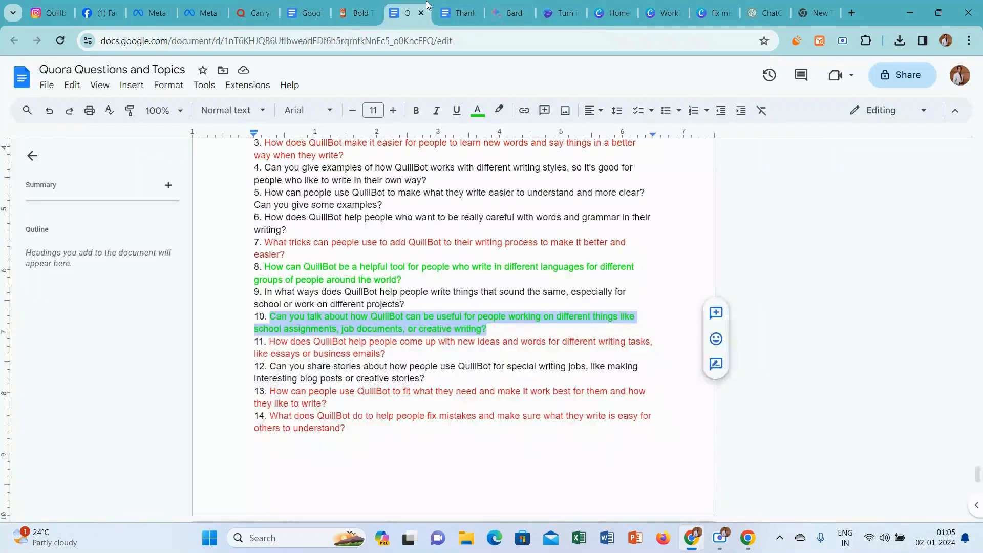
pyautogui.click(477, 110)
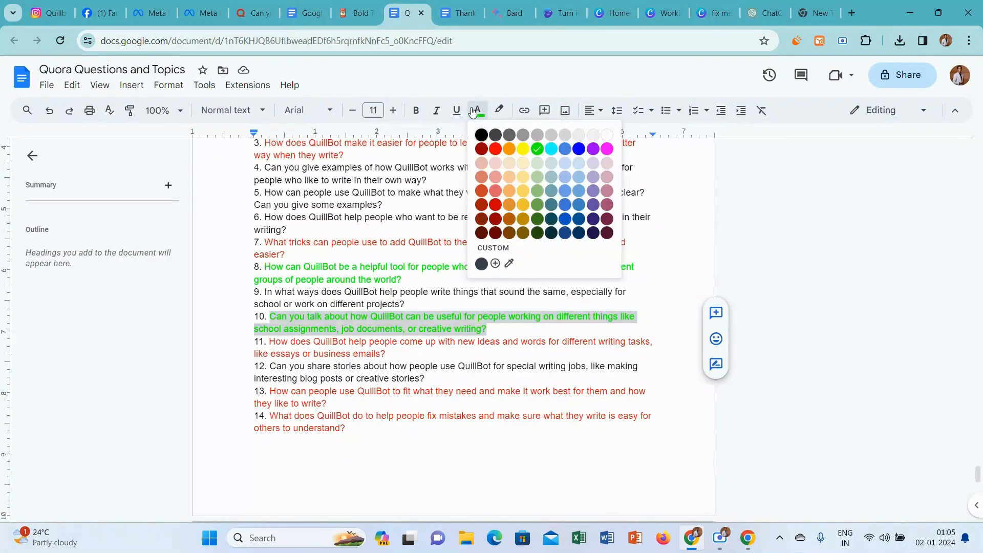
pyautogui.click(494, 149)
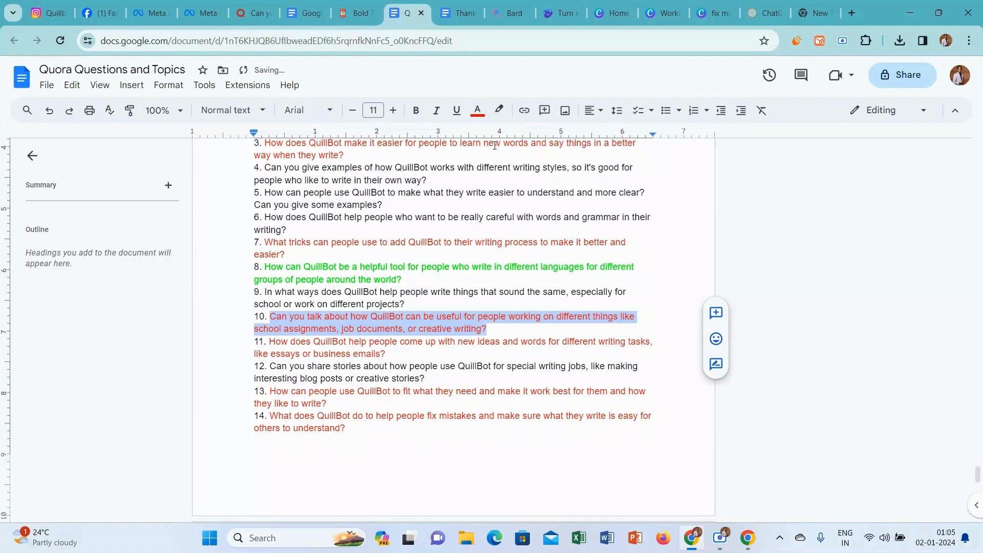
# Copy the text of question 8 from the document, then switch to Quora and open the QuillBot India Space.
pyautogui.click(406, 278)
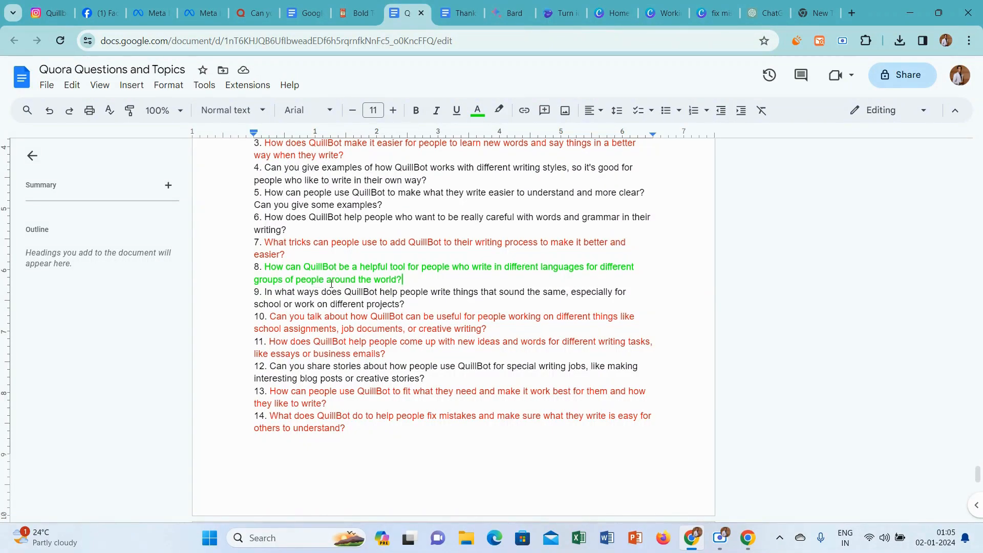
pyautogui.moveTo(402, 279); pyautogui.dragTo(275, 269)
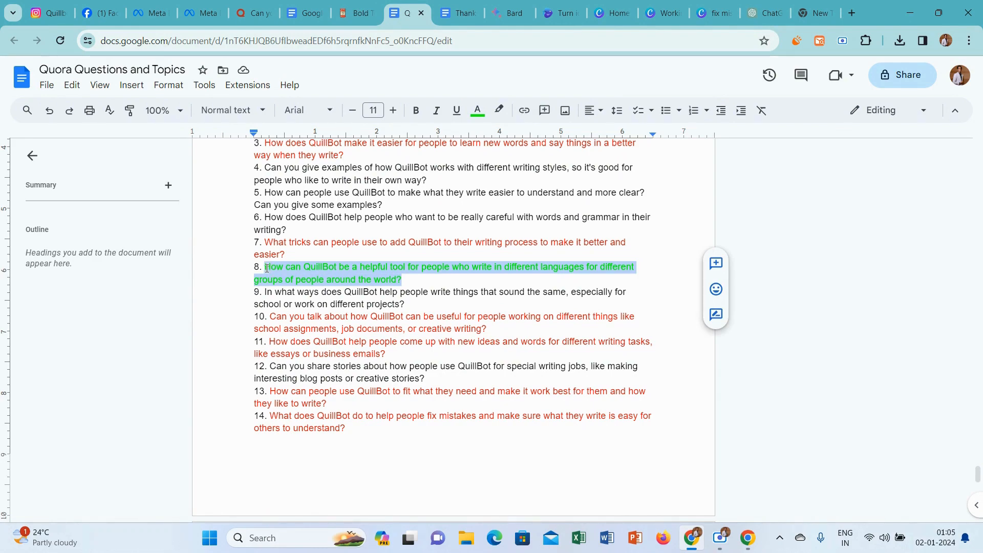
pyautogui.click(251, 5)
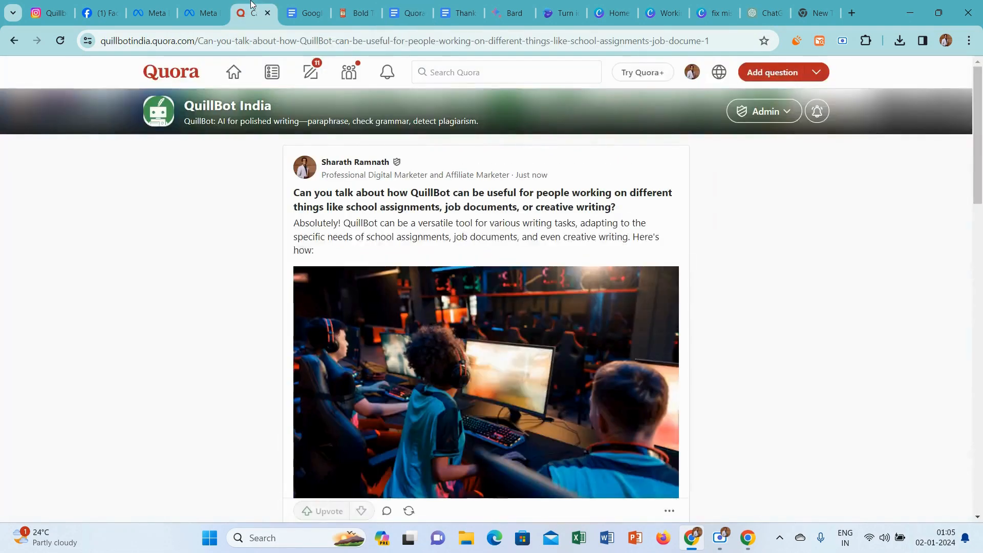
pyautogui.click(348, 67)
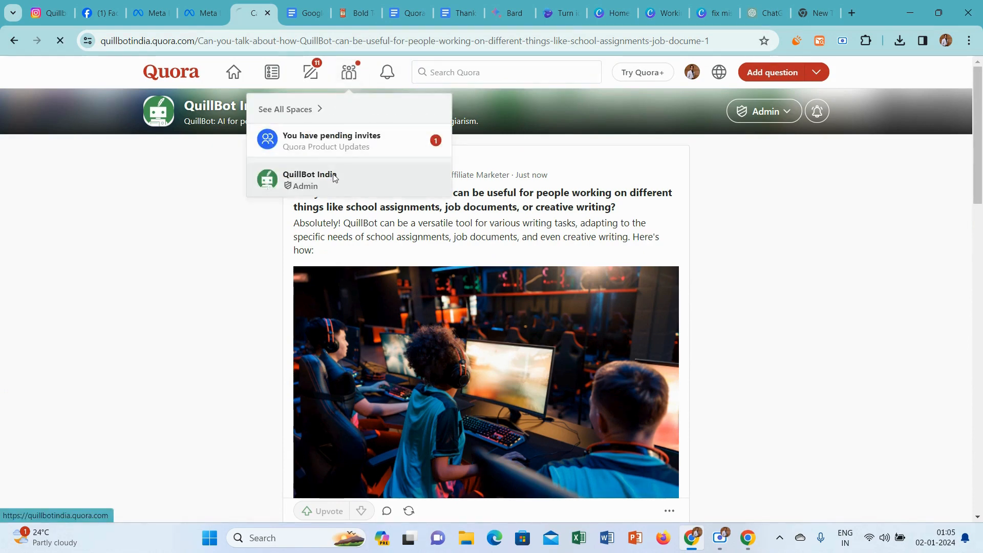
pyautogui.click(331, 176)
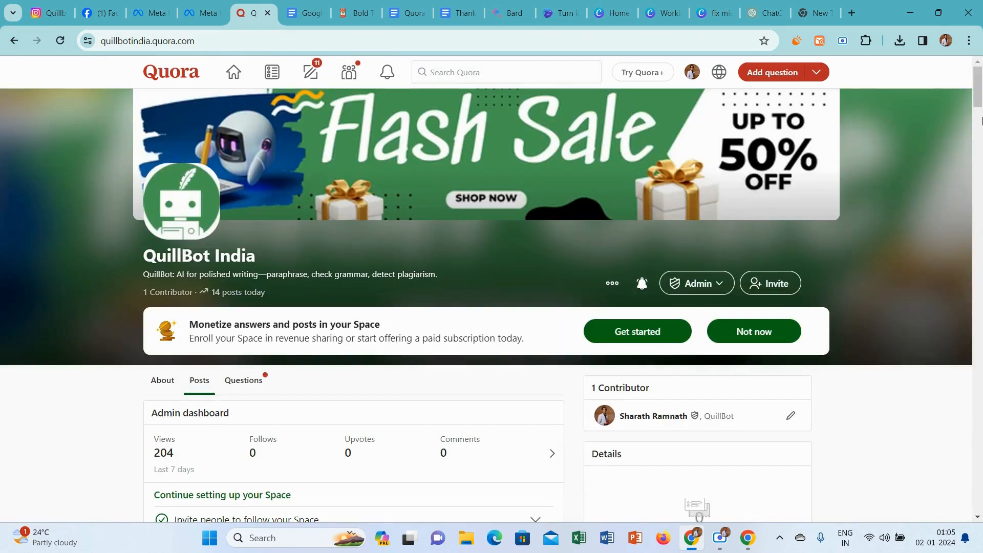
# Ask the copied question "How can QuillBot be a helpful tool for people who write in different languages..." in the QuillBot India Space.
pyautogui.scroll(-7, 718, 237)
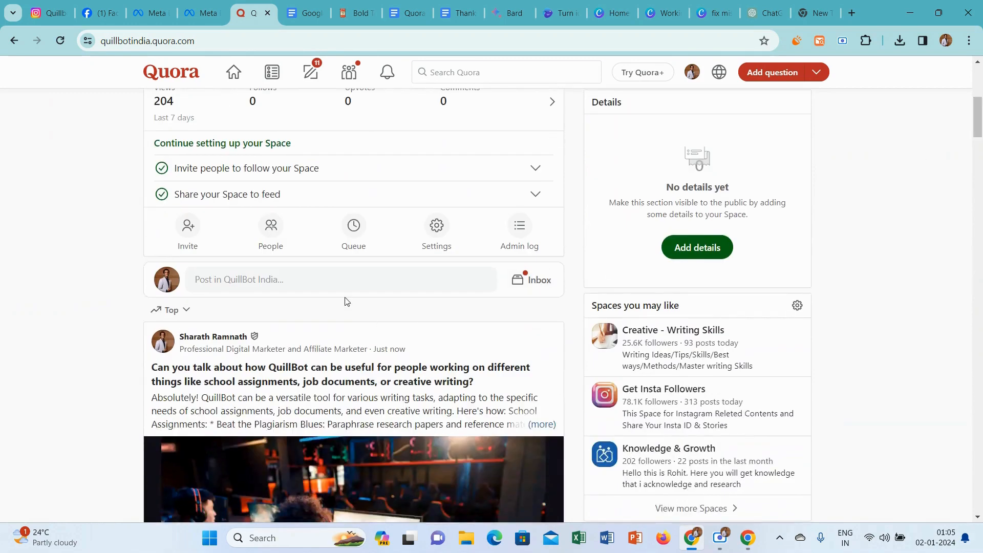
pyautogui.click(323, 281)
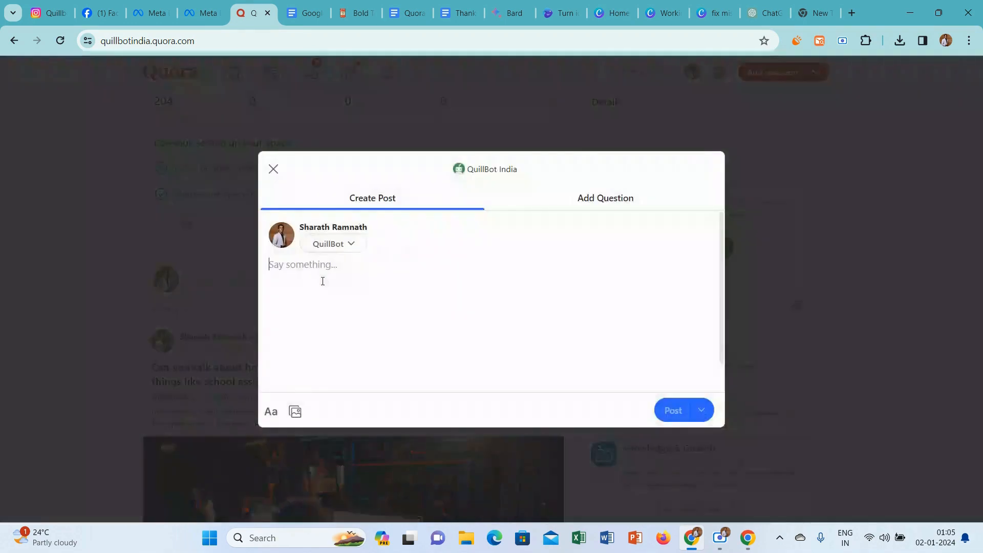
pyautogui.click(591, 196)
pyautogui.write('How can QuillBot be a helpful tool for people who write in different languages for different groups of people around the world?')
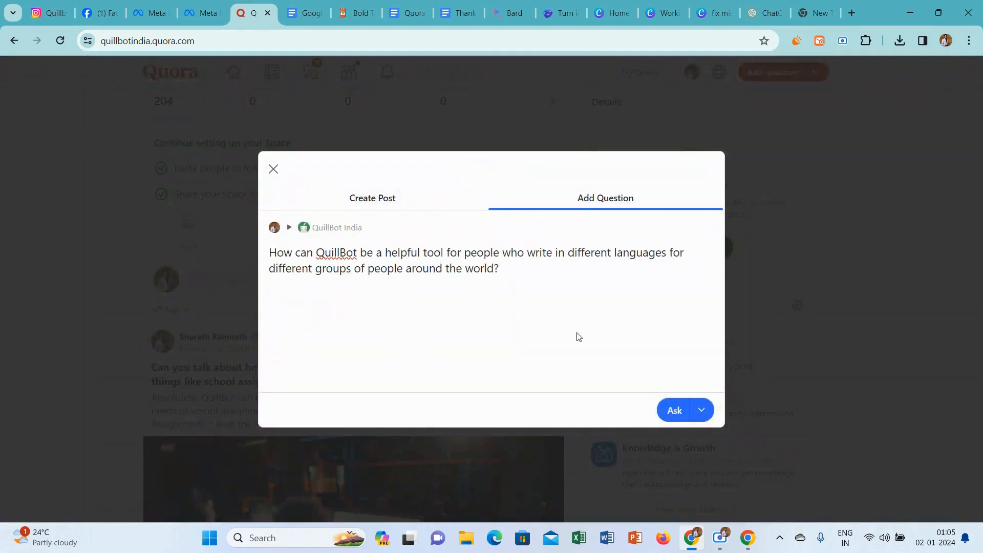
pyautogui.click(670, 409)
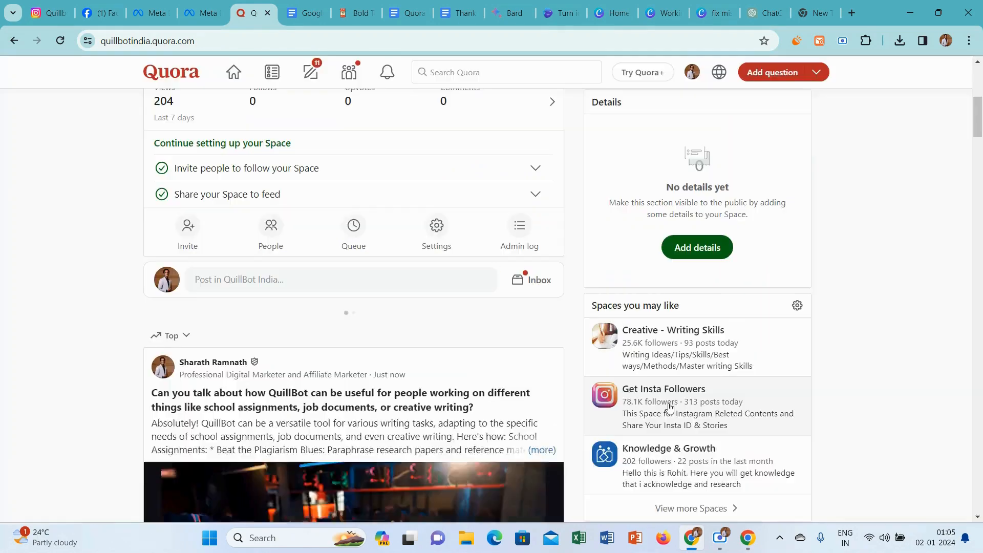
# Start an answer to the new question and set its credential to "Professional Digital Marketer and Affiliate Marketer".
pyautogui.click(173, 370)
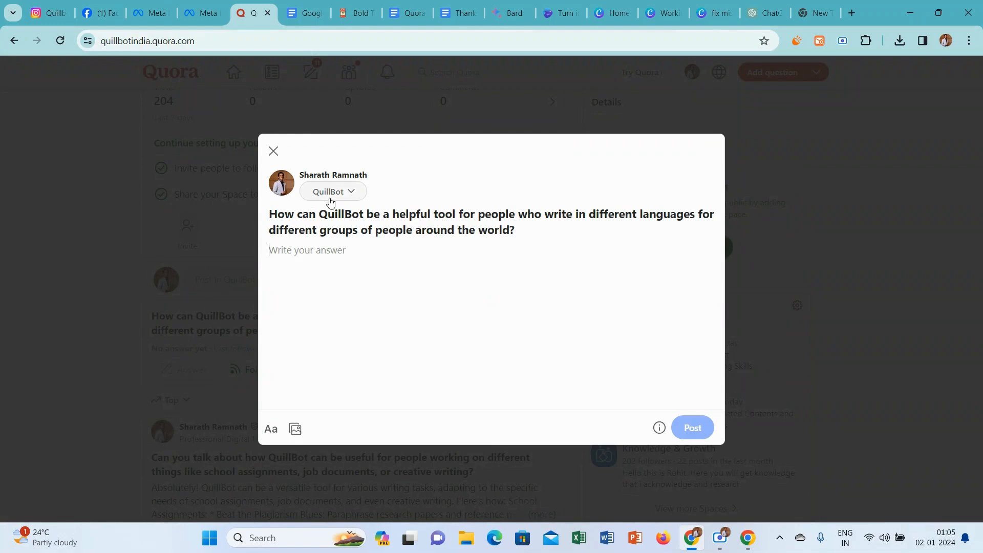
pyautogui.click(346, 192)
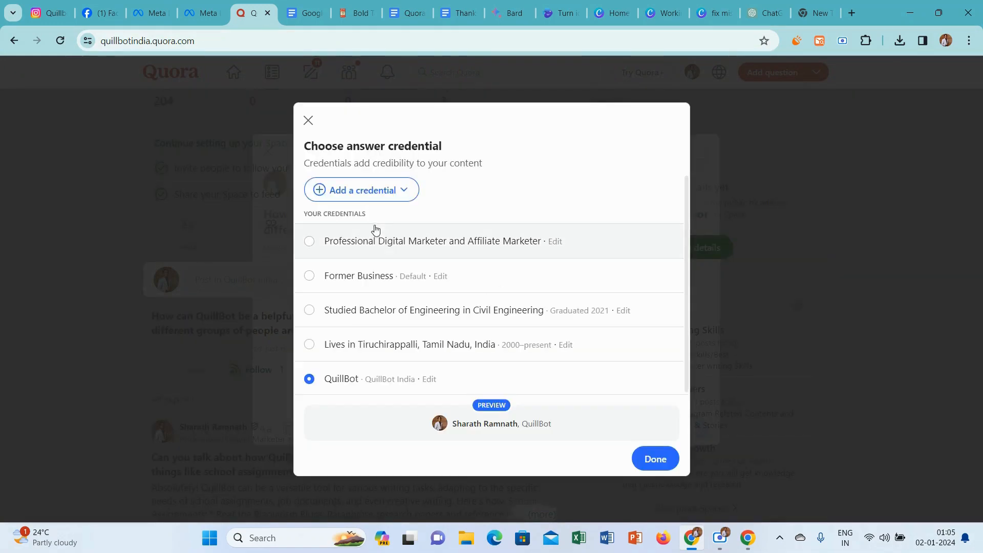
pyautogui.click(310, 241)
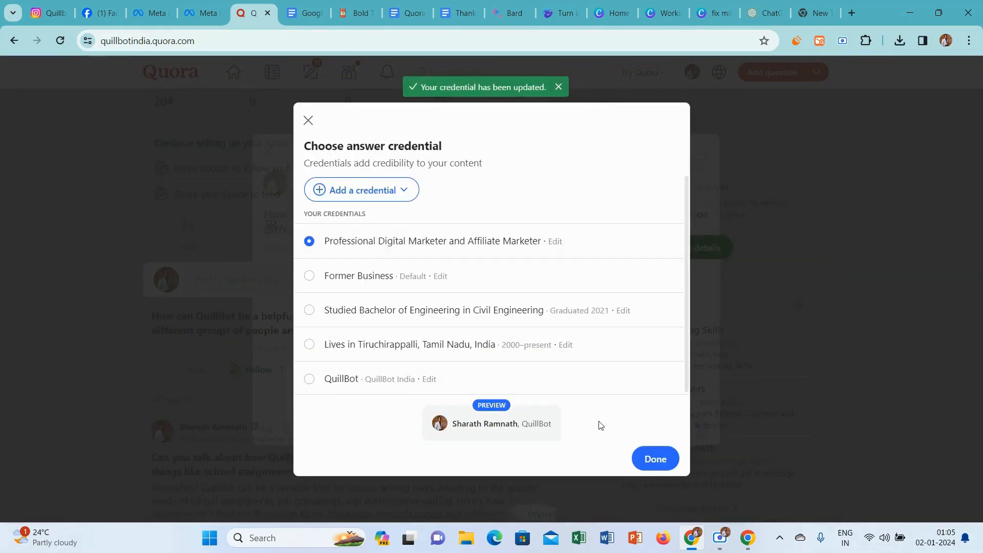
pyautogui.click(653, 457)
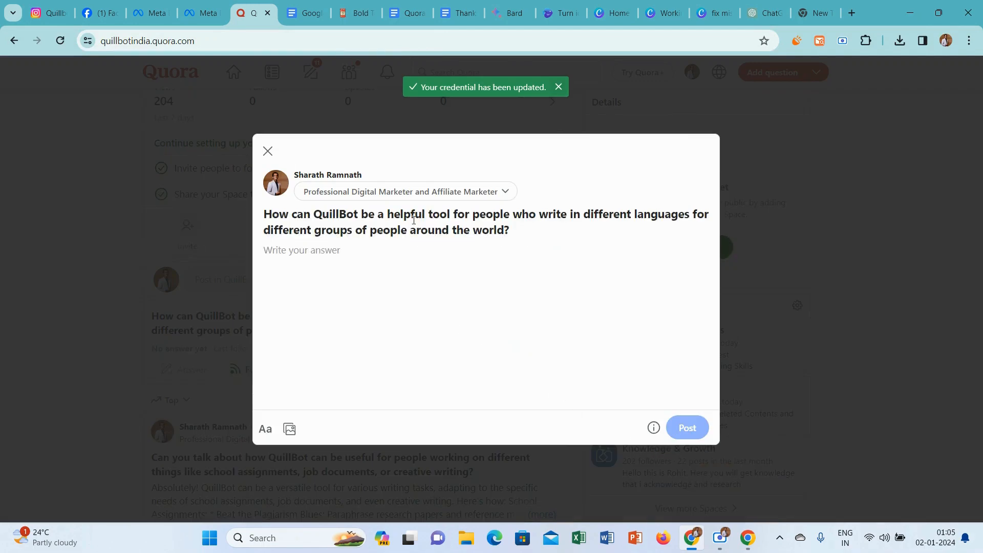
# Switch to Bard and submit the copied question about writing in different languages in a new chat.
pyautogui.click(509, 13)
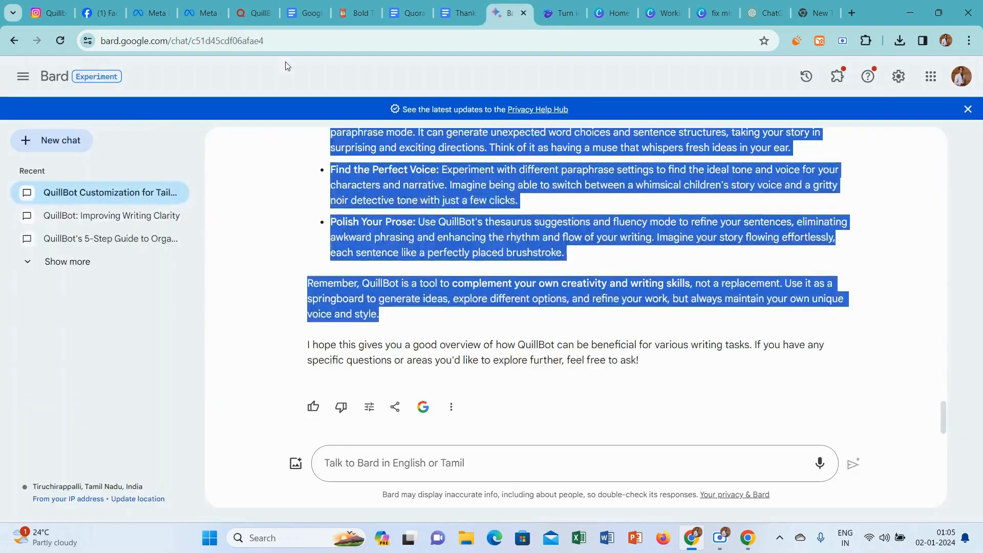
pyautogui.click(69, 128)
pyautogui.click(66, 136)
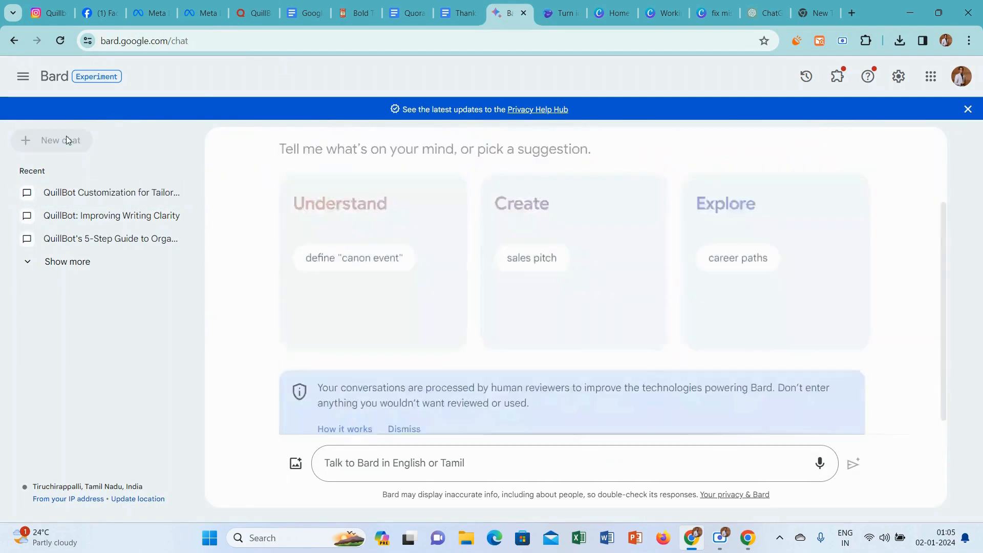
pyautogui.click(383, 457)
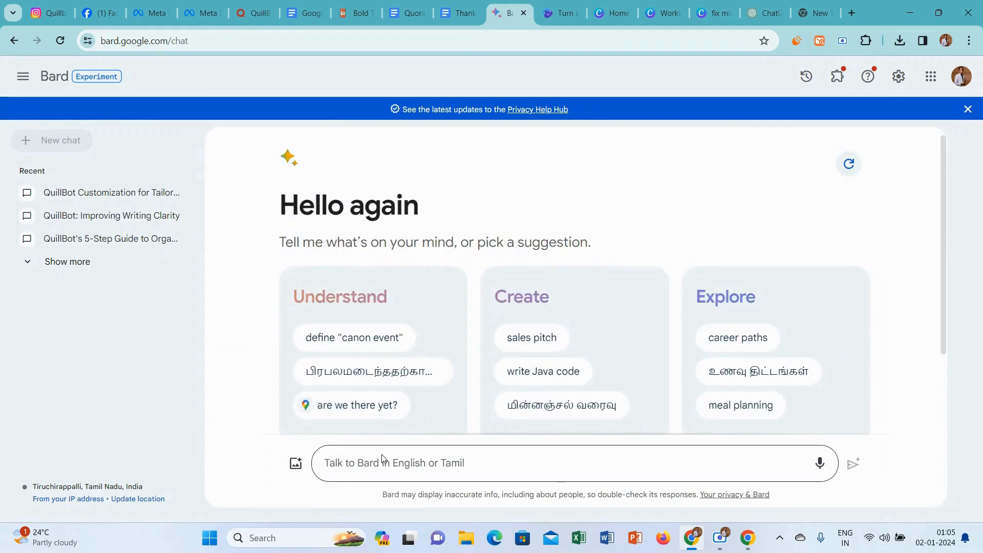
pyautogui.write('How can QuillBot be a helpful tool for people who write in different languages for different groups of people around the world?')
pyautogui.press('Return')
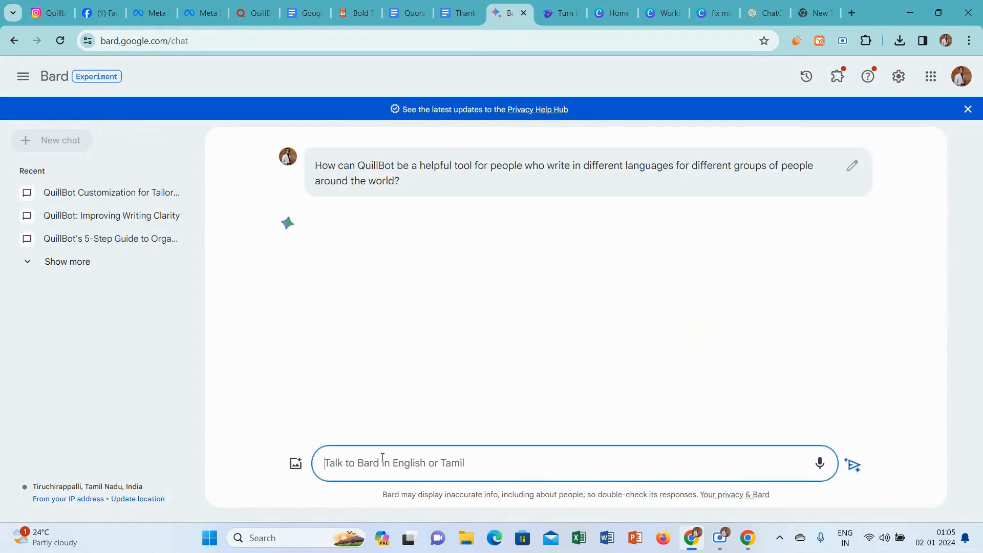
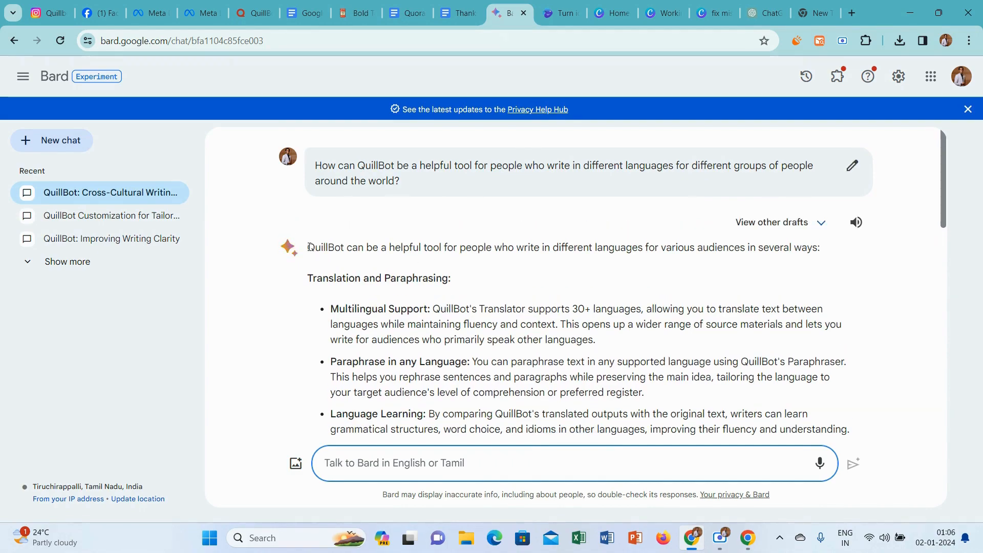
# Copy Bard's full answer about writing in different languages into the Quora answer and add an empty line after its opening paragraph.
pyautogui.moveTo(309, 247); pyautogui.dragTo(797, 389)
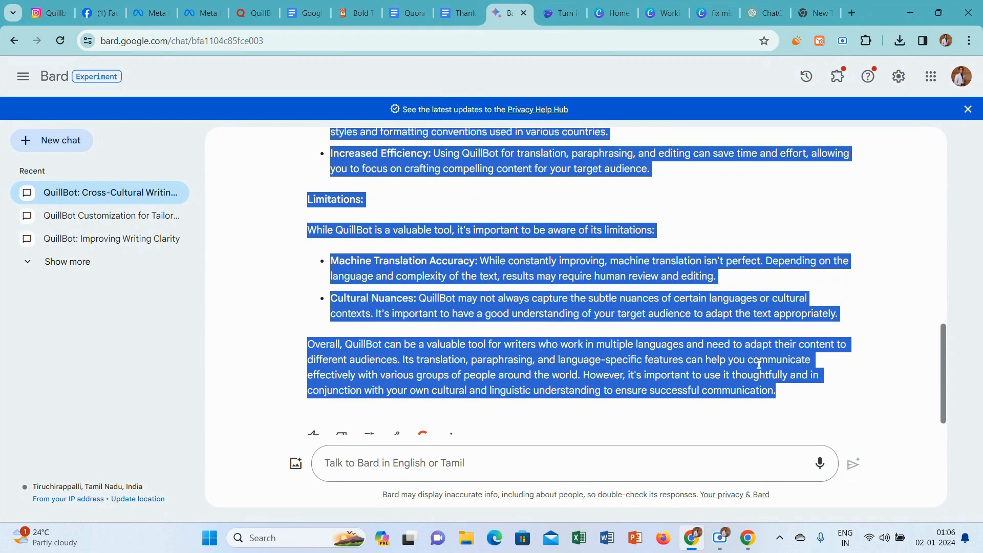
pyautogui.click(277, 299)
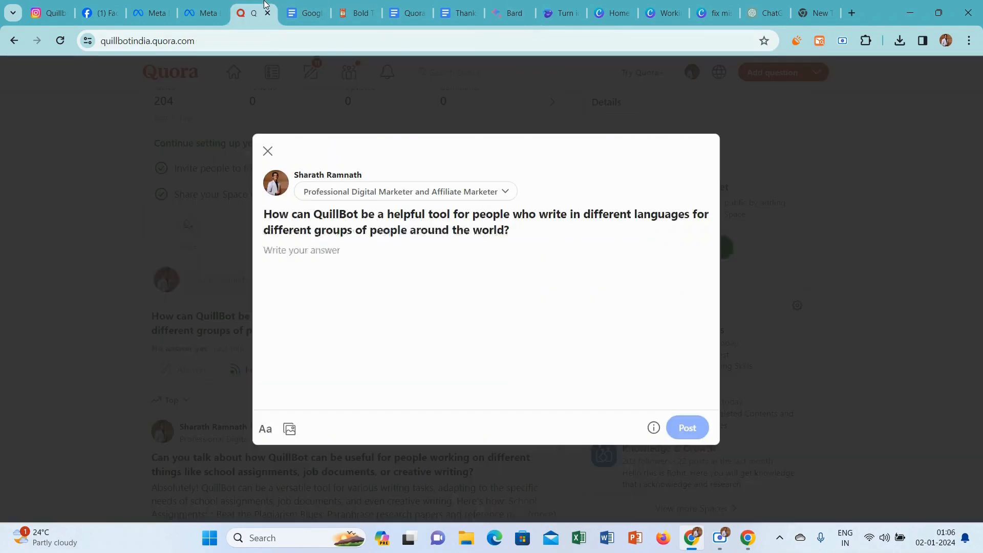
pyautogui.click(254, 12)
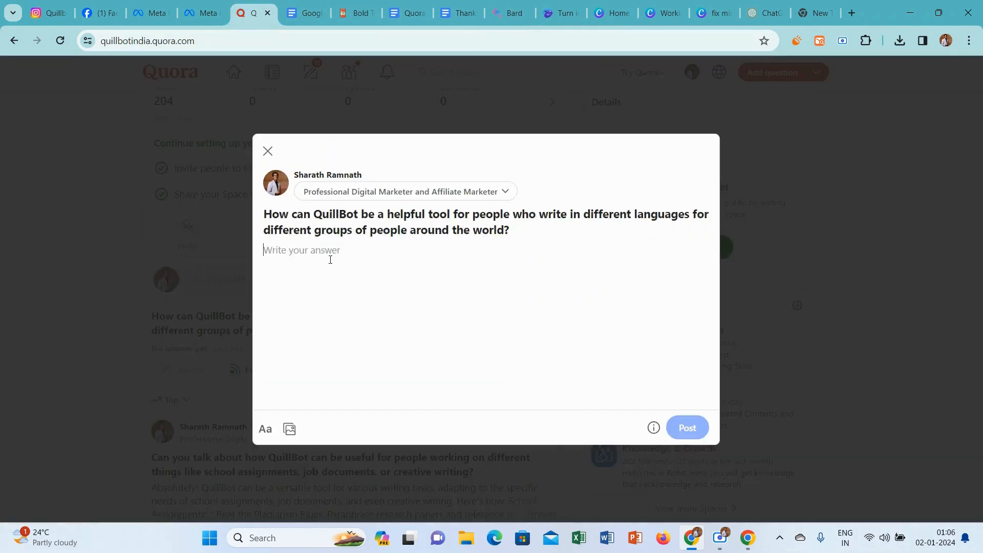
pyautogui.hotkey('ctrl', 'v')
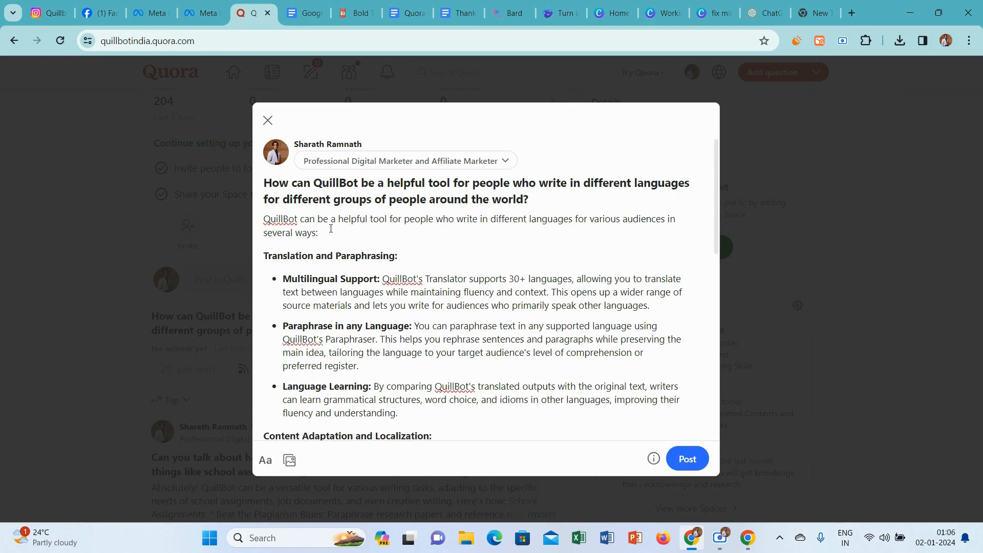
pyautogui.press('Return')
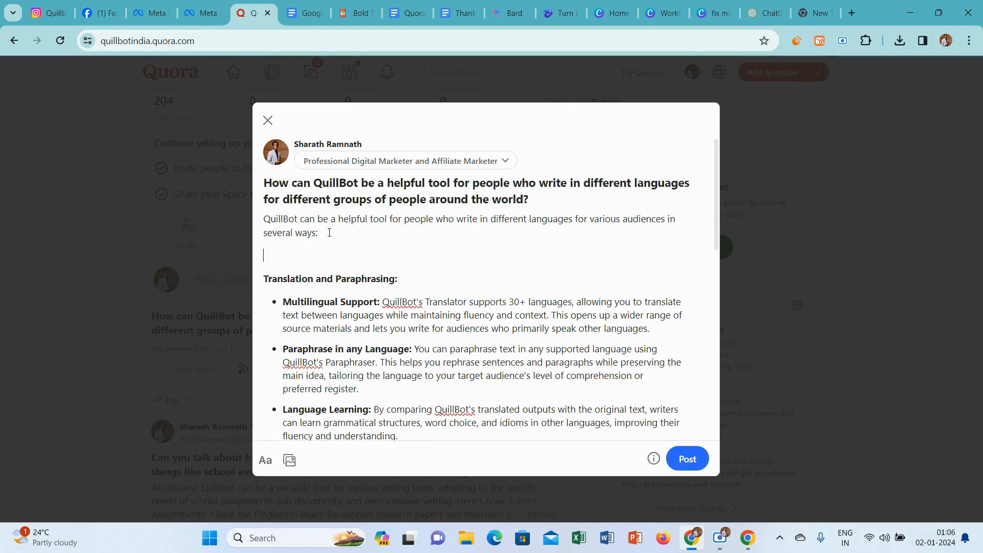
# Switch to the Canva design and delete the photo of people gaming at computers from the page.
pyautogui.click(661, 12)
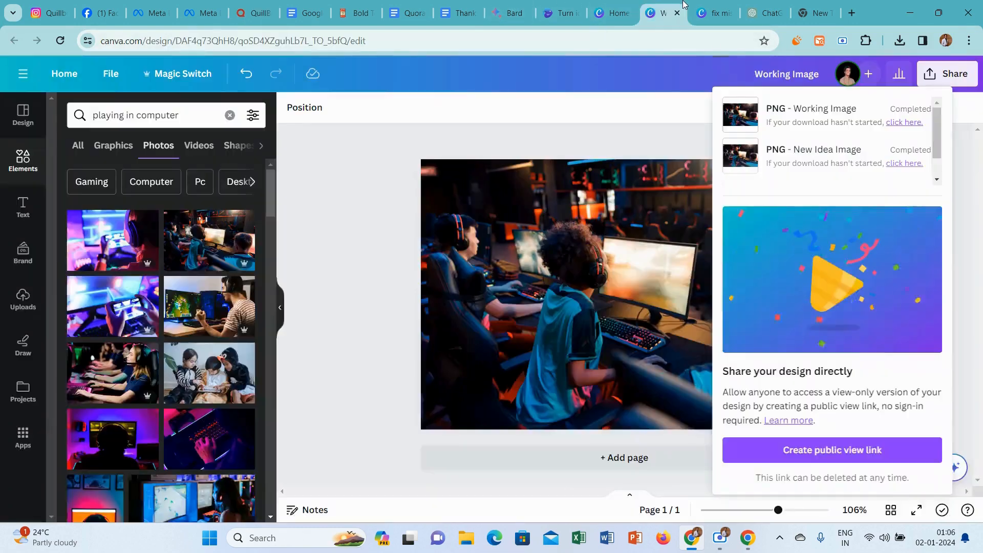
pyautogui.click(538, 175)
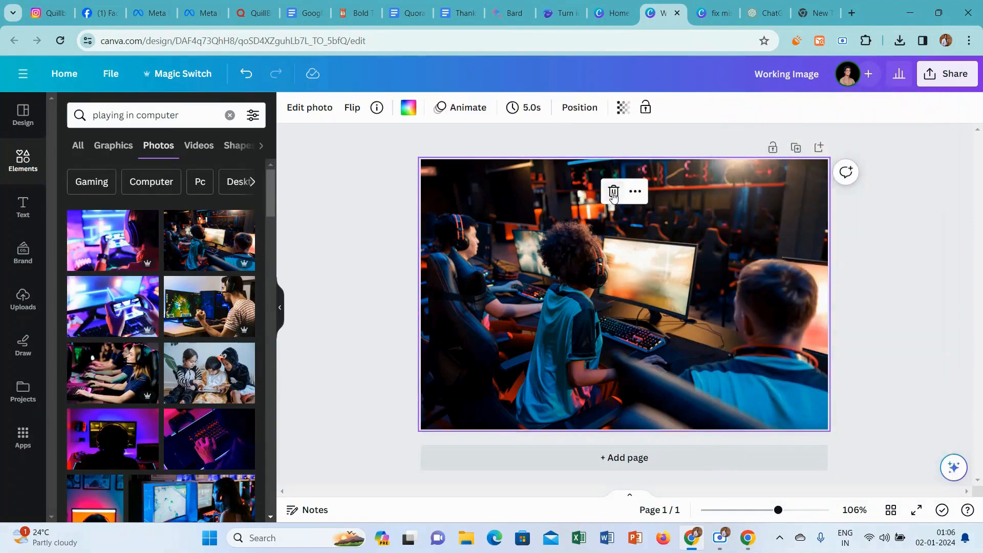
pyautogui.click(611, 191)
# Search the Canva photos for "all around the world".
pyautogui.tripleClick(176, 115)
pyautogui.write('a')
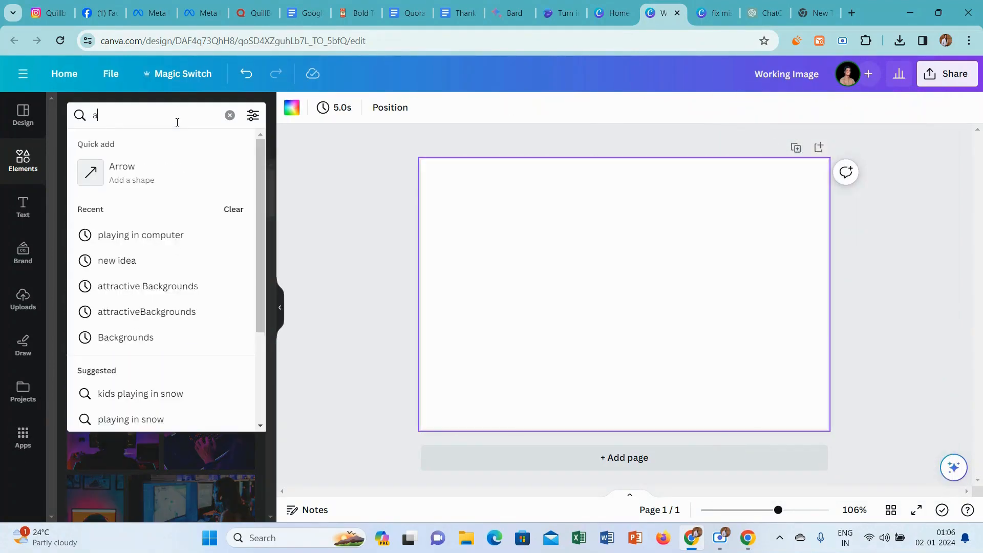
pyautogui.write('ll arou')
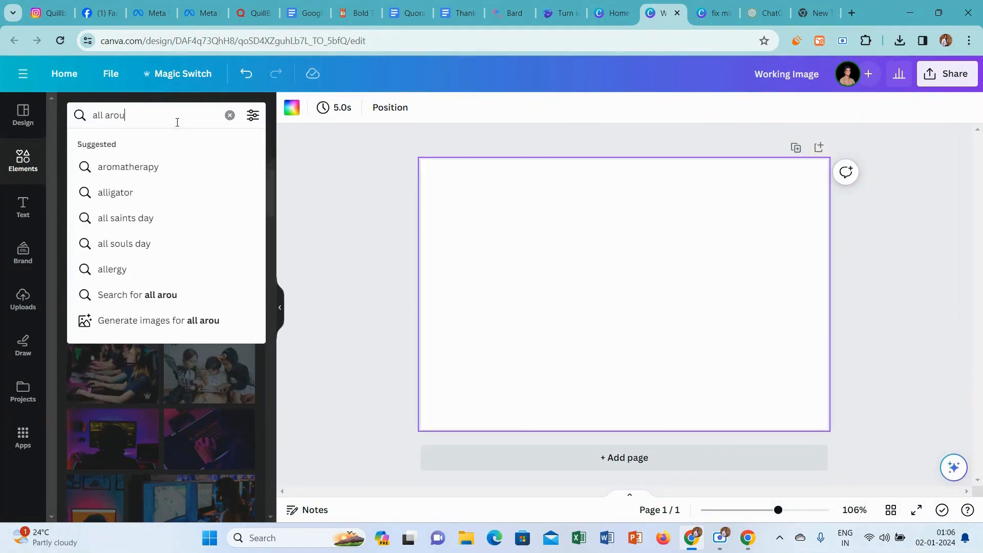
pyautogui.write('nd the world')
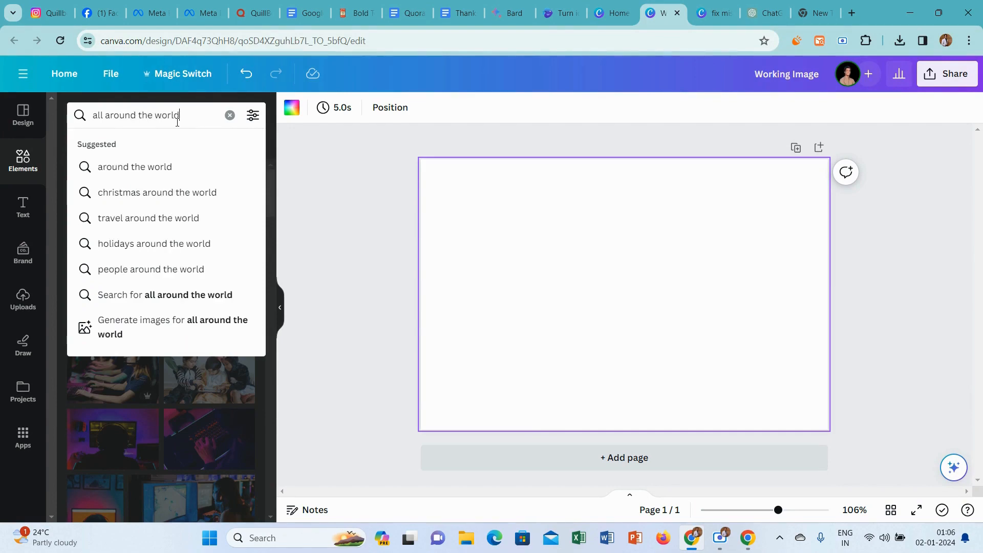
pyautogui.press('Return')
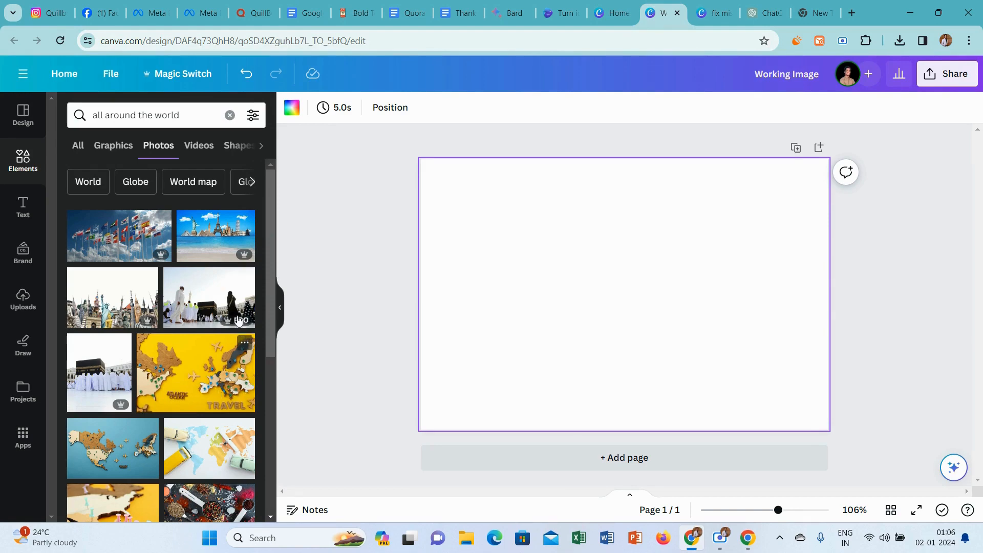
# Add the photo of the globe topped with world landmarks against a blue sky to the page.
pyautogui.moveTo(270, 194); pyautogui.dragTo(263, 364)
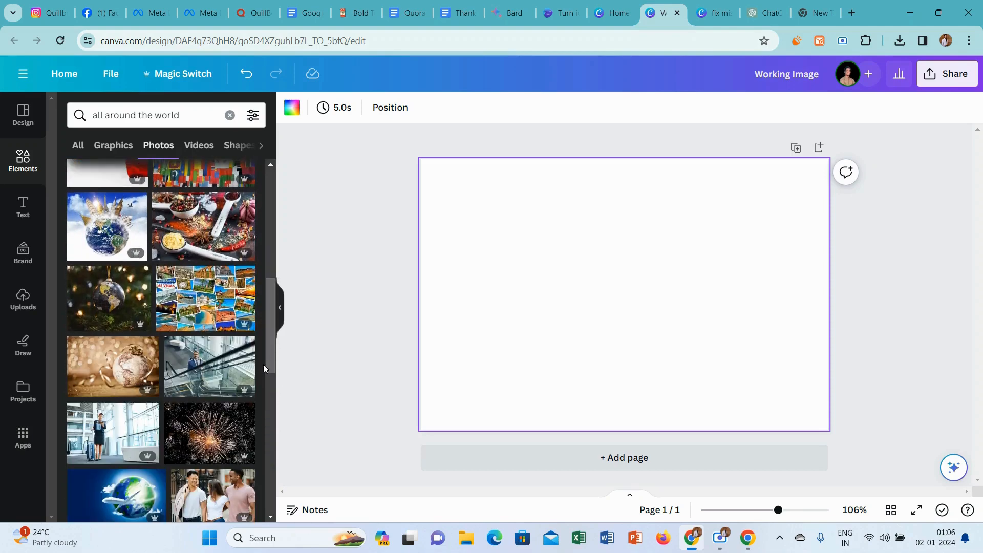
pyautogui.click(109, 233)
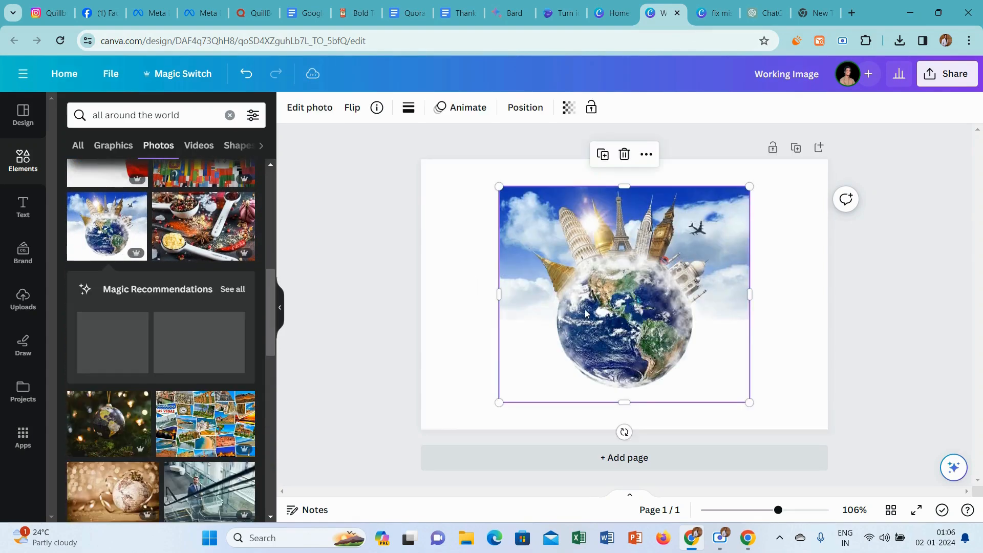
pyautogui.rightClick(587, 173)
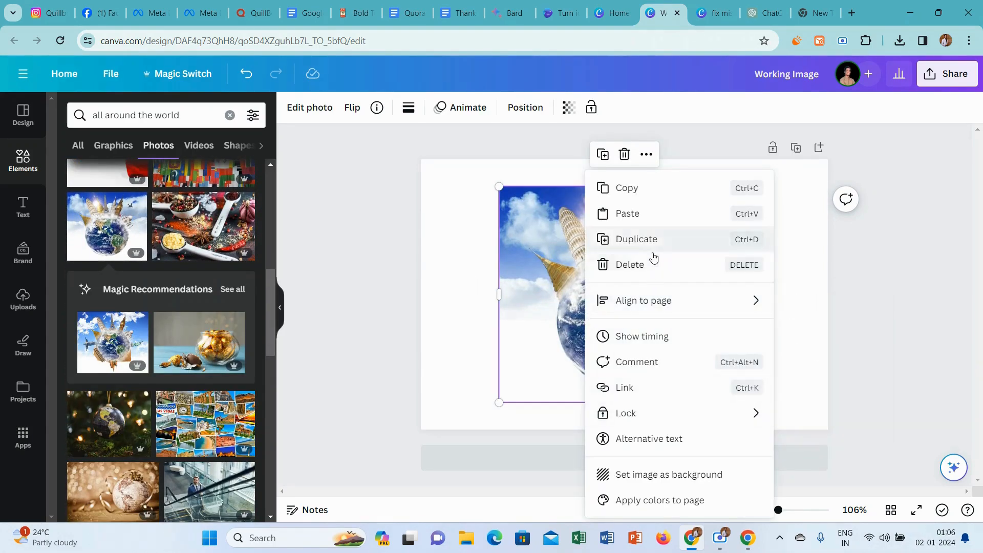
pyautogui.click(626, 154)
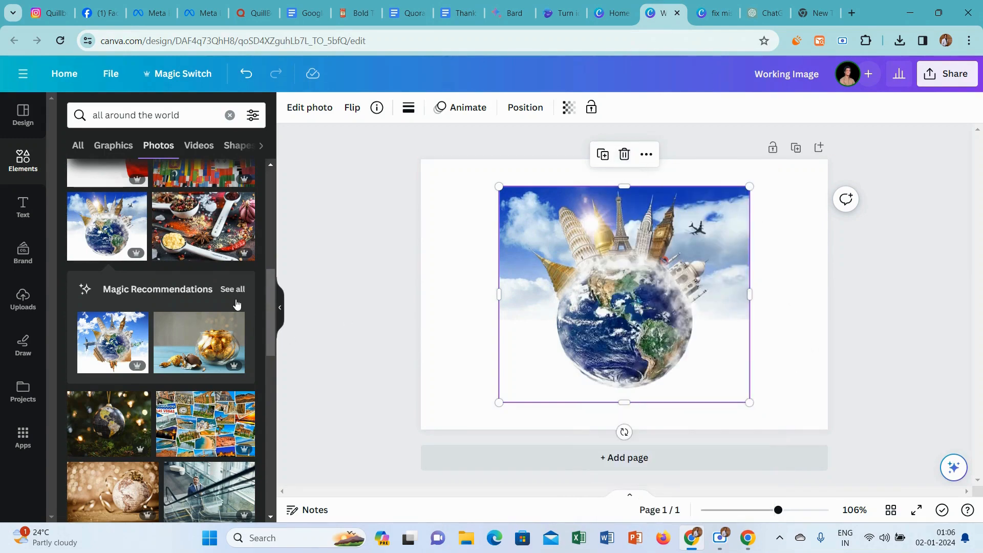
# Replace the globe photo with the recommended one showing landmarks all around the globe, and move it near the page's centre.
pyautogui.click(233, 290)
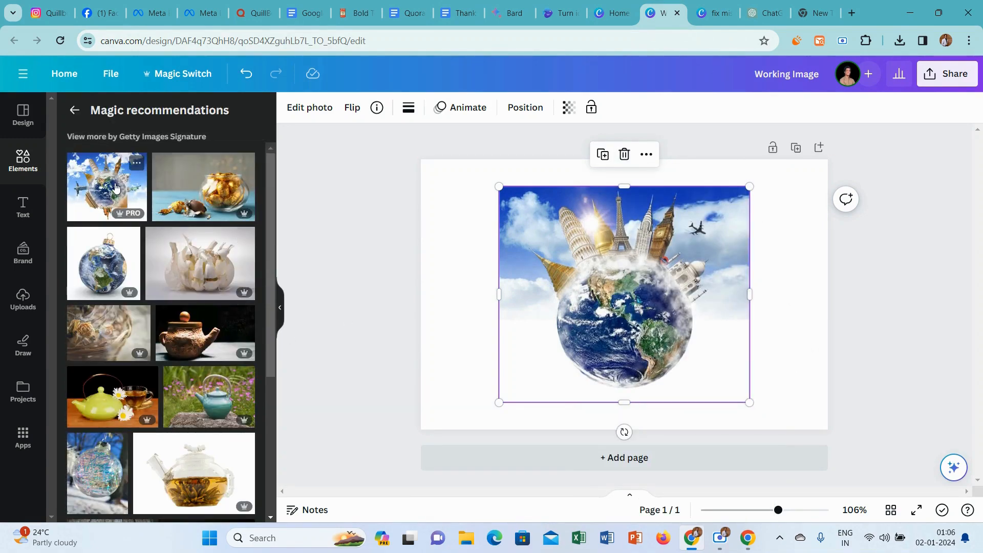
pyautogui.click(117, 187)
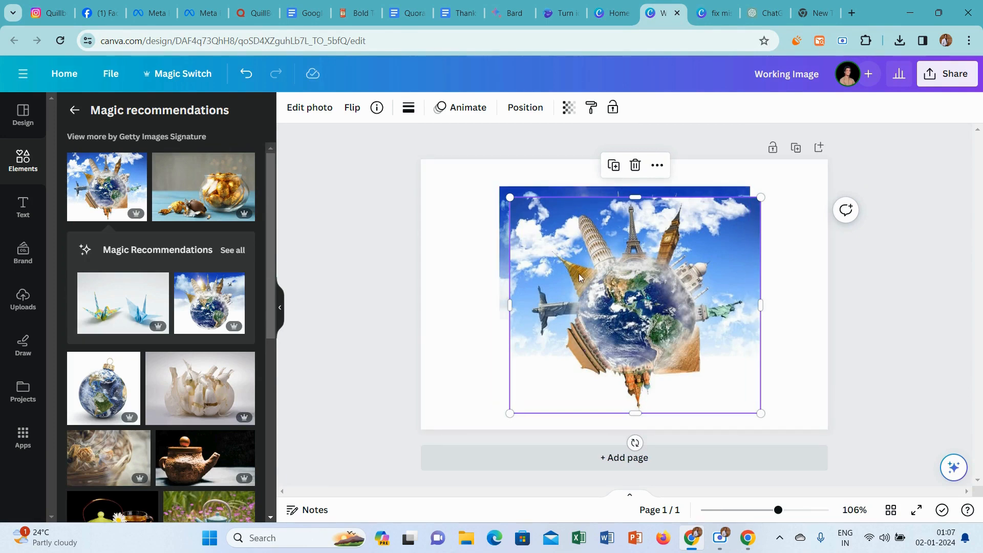
pyautogui.moveTo(580, 278); pyautogui.dragTo(648, 302)
pyautogui.click(534, 277)
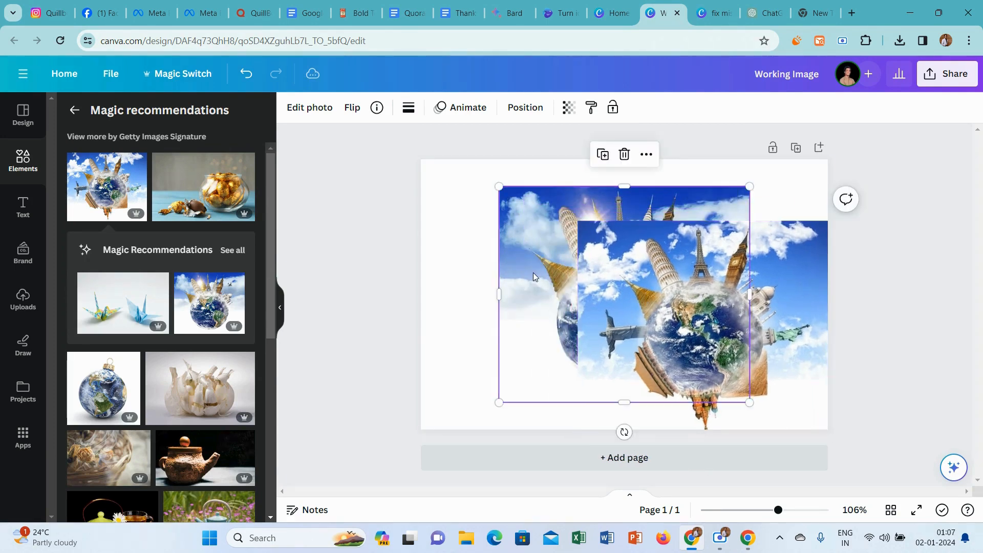
pyautogui.click(624, 154)
pyautogui.moveTo(641, 272); pyautogui.dragTo(554, 238)
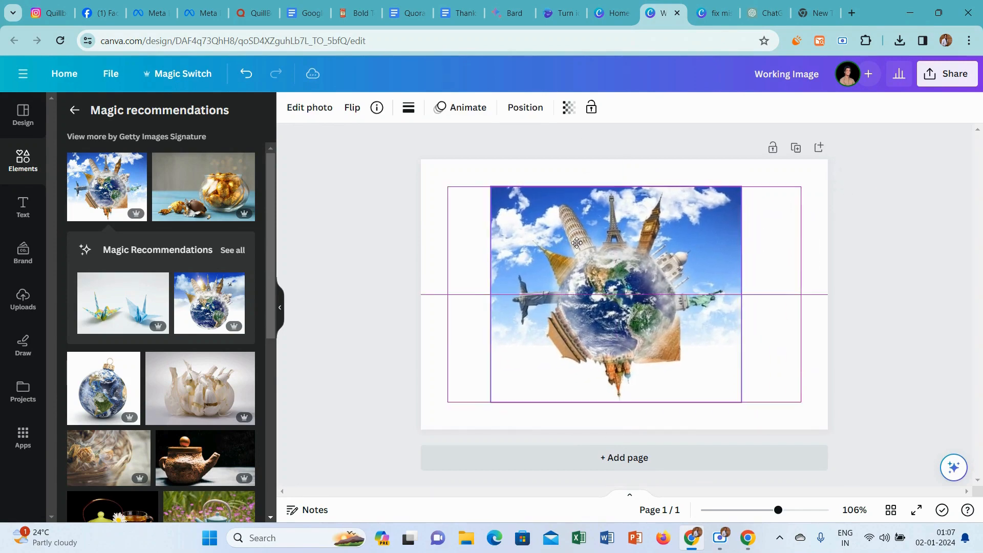
# Try the globe photo with surrounding landmarks as the page background, and delete it from the page.
pyautogui.rightClick(573, 241)
pyautogui.click(670, 476)
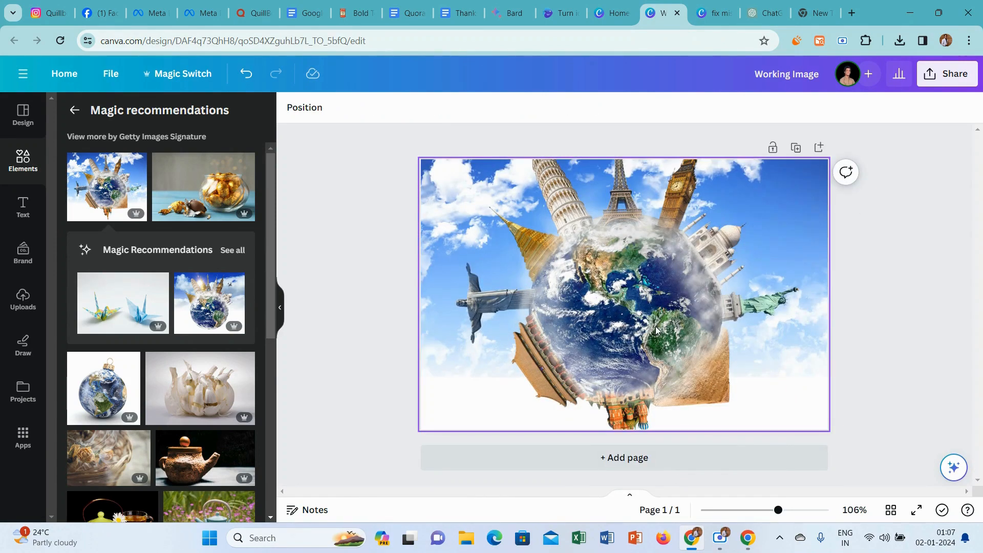
pyautogui.click(656, 330)
pyautogui.click(612, 190)
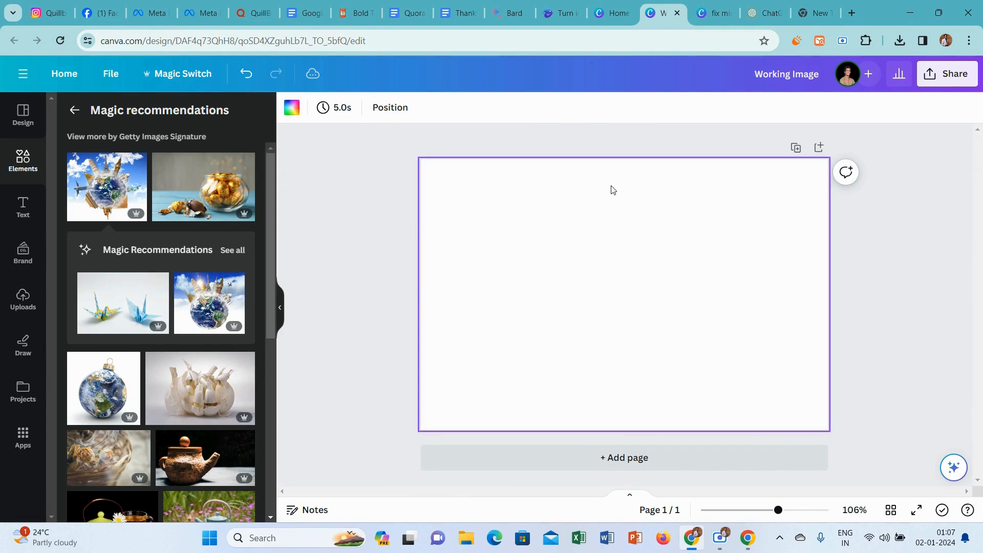
# Return to the "all around the world" photo results, add the travel photo collage and set it as the page background.
pyautogui.click(315, 238)
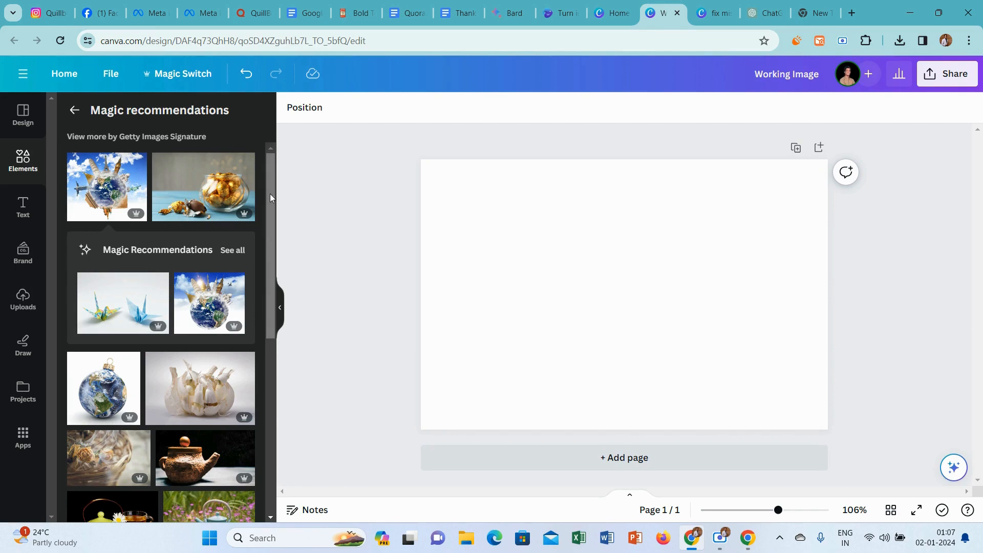
pyautogui.moveTo(269, 193); pyautogui.dragTo(275, 452)
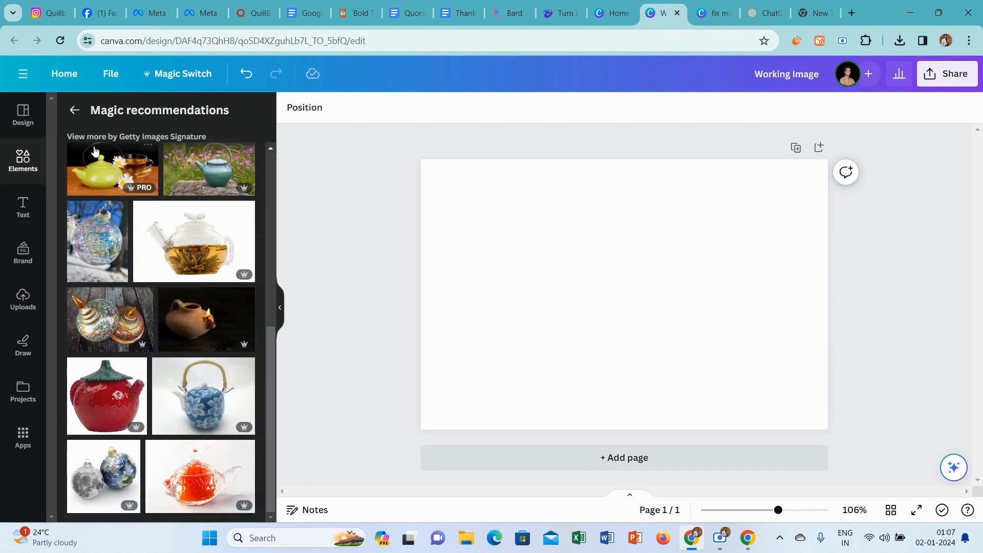
pyautogui.click(74, 110)
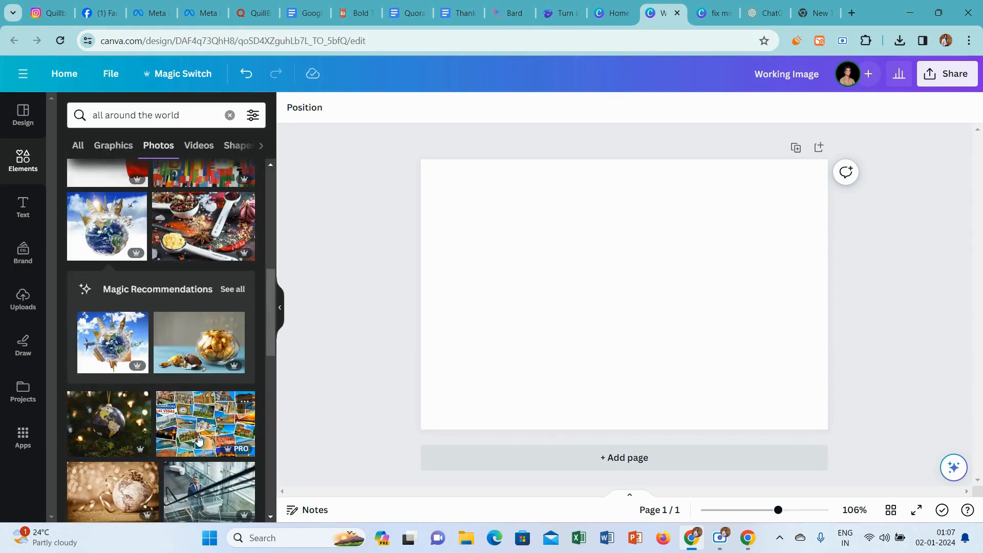
pyautogui.click(230, 445)
pyautogui.rightClick(554, 299)
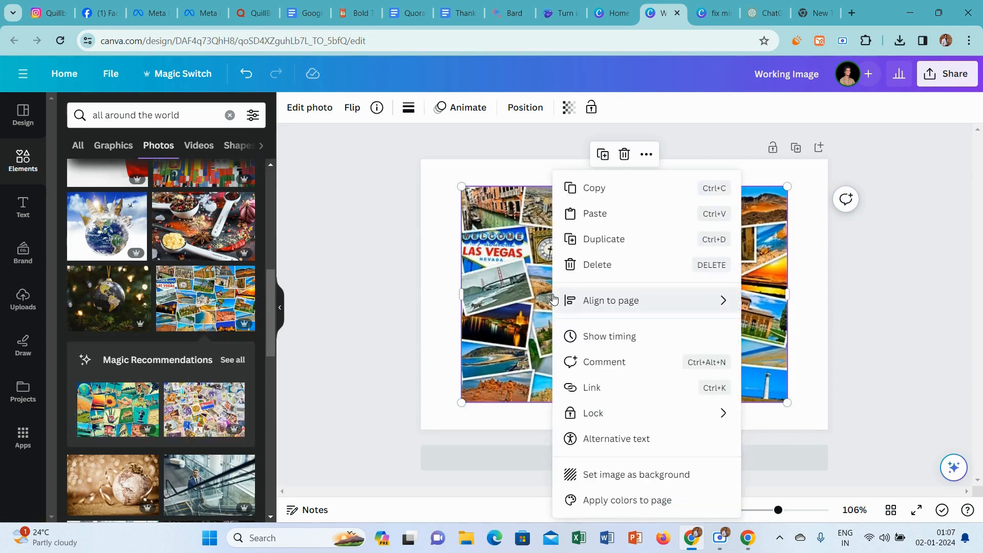
pyautogui.click(630, 474)
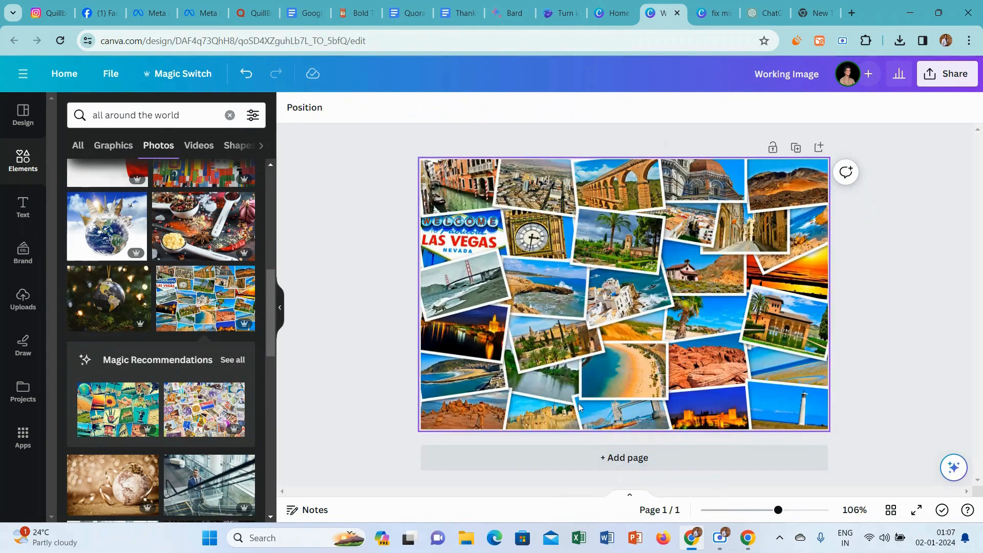
# Rename the design as "All Around The World".
pyautogui.click(949, 71)
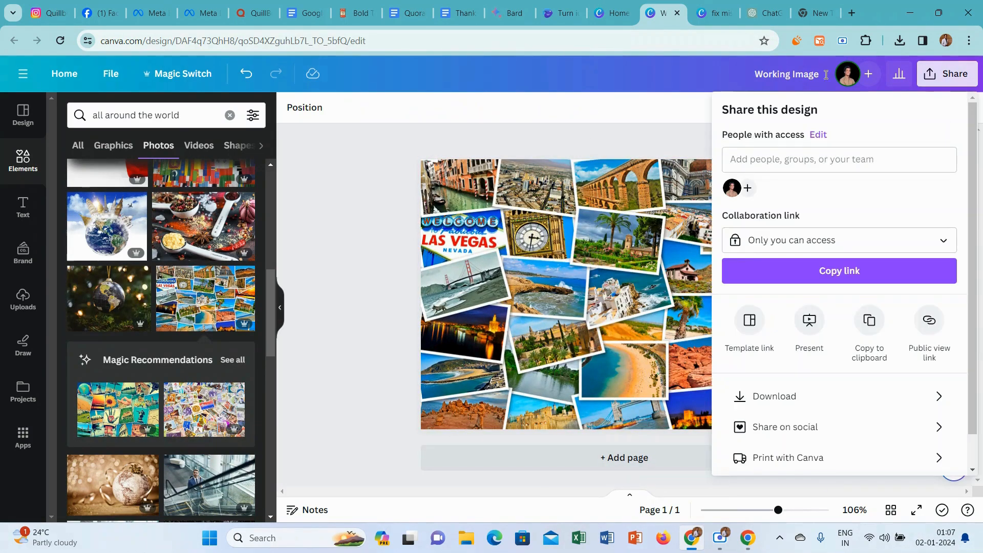
pyautogui.click(795, 76)
pyautogui.click(795, 77)
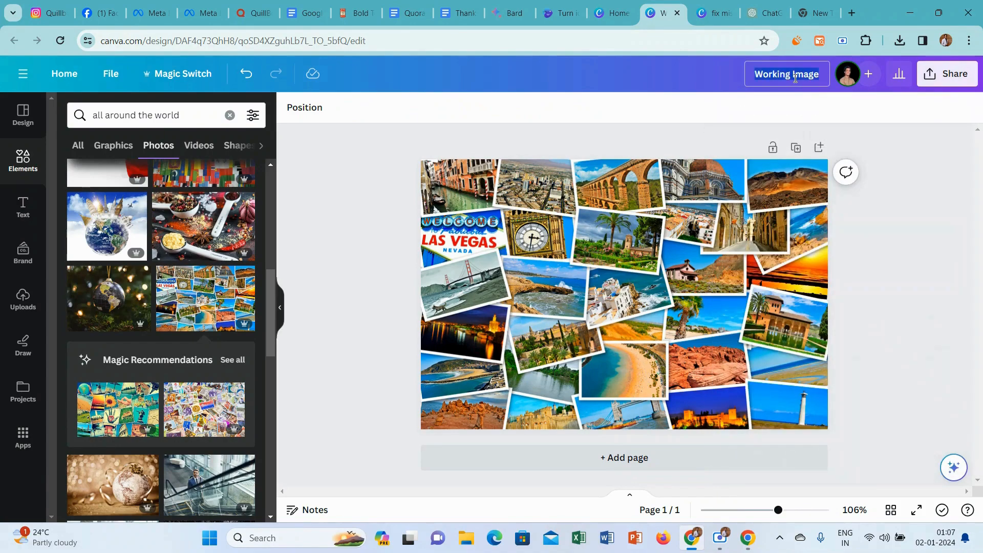
pyautogui.press('capslock')
pyautogui.write('A')
pyautogui.press('capslock')
pyautogui.write('ll')
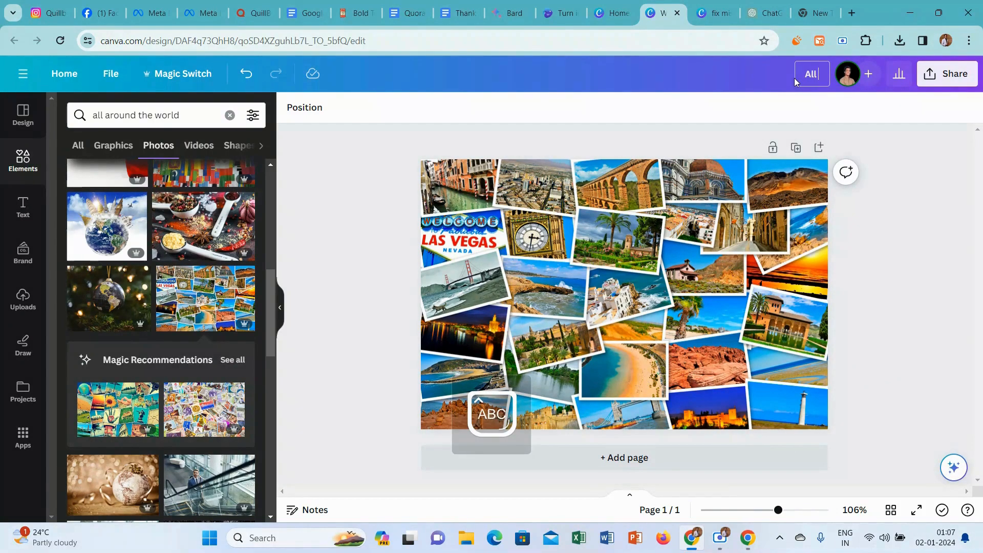
pyautogui.write(' A')
pyautogui.press('capslock')
pyautogui.write('round')
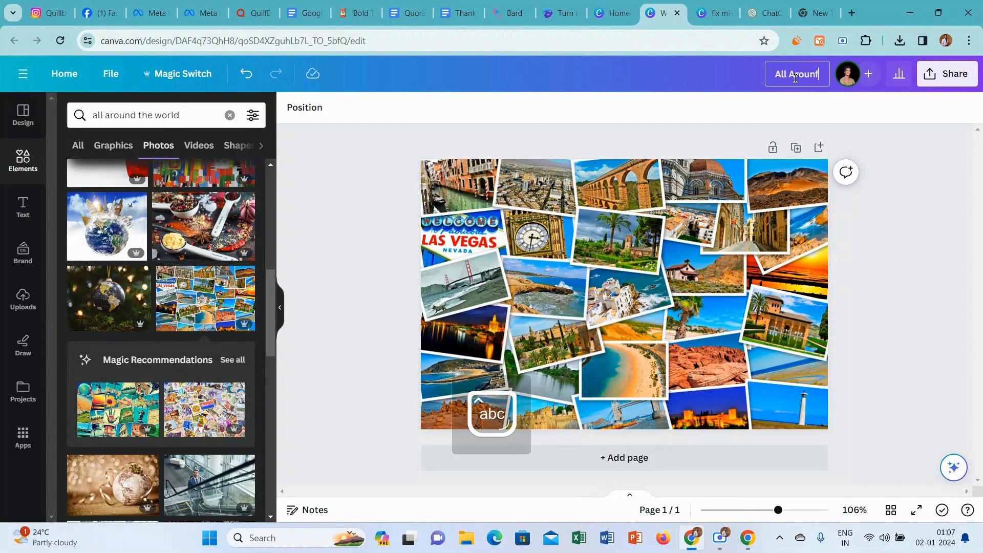
pyautogui.press('capslock')
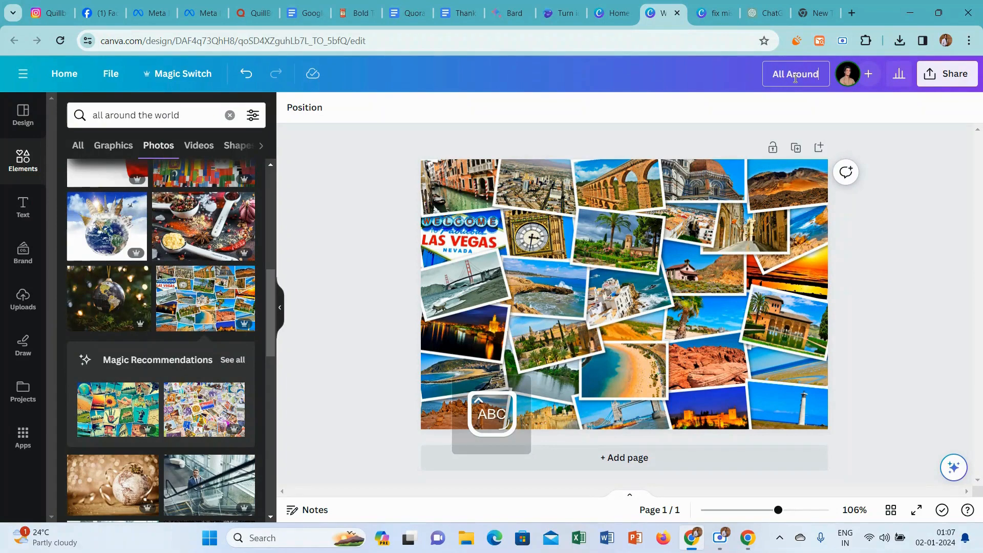
pyautogui.write('T')
pyautogui.press('capslock')
pyautogui.write('h')
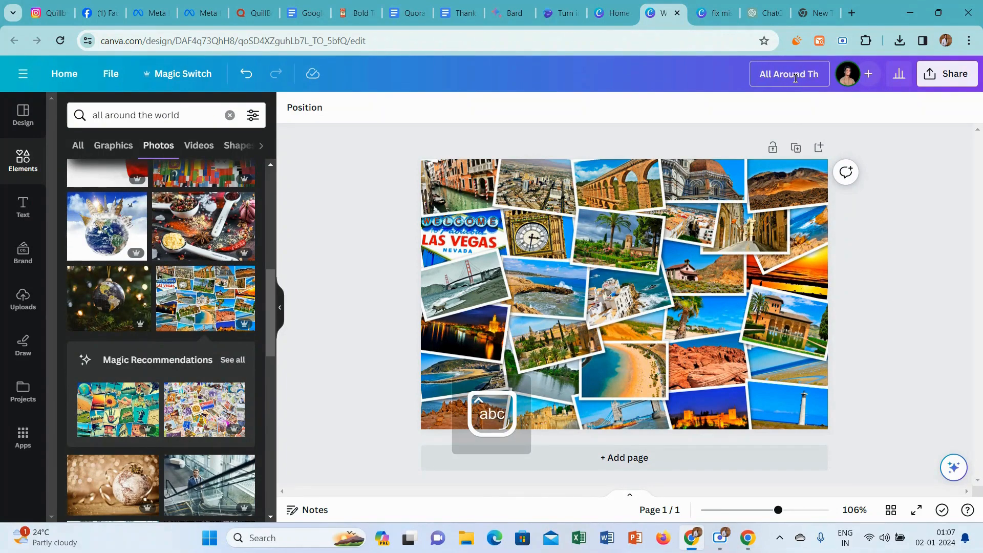
pyautogui.write('e')
pyautogui.press('capslock')
pyautogui.write('W')
pyautogui.press('capslock')
pyautogui.write('or')
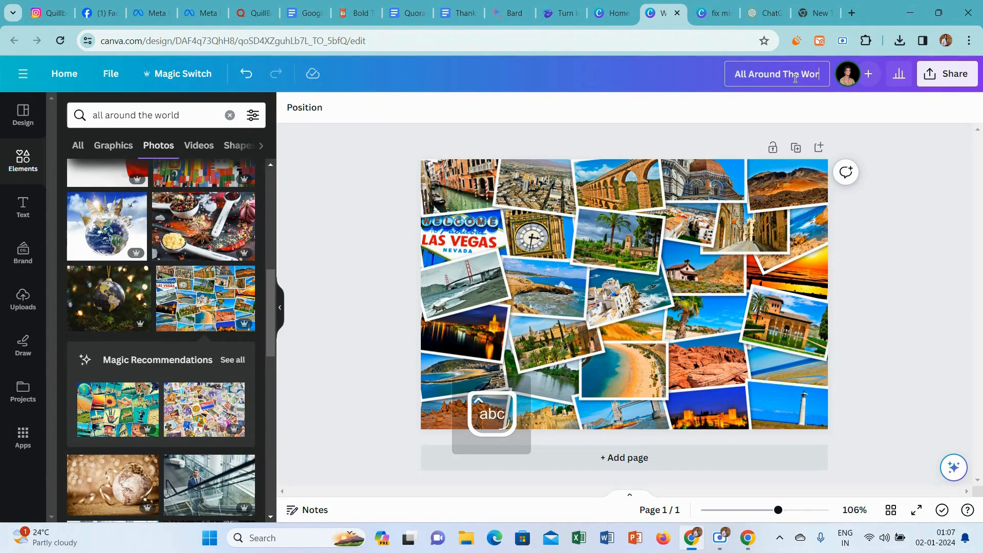
pyautogui.write('ld')
# Download the "All Around The World" design as a PNG at size 1.
pyautogui.click(949, 73)
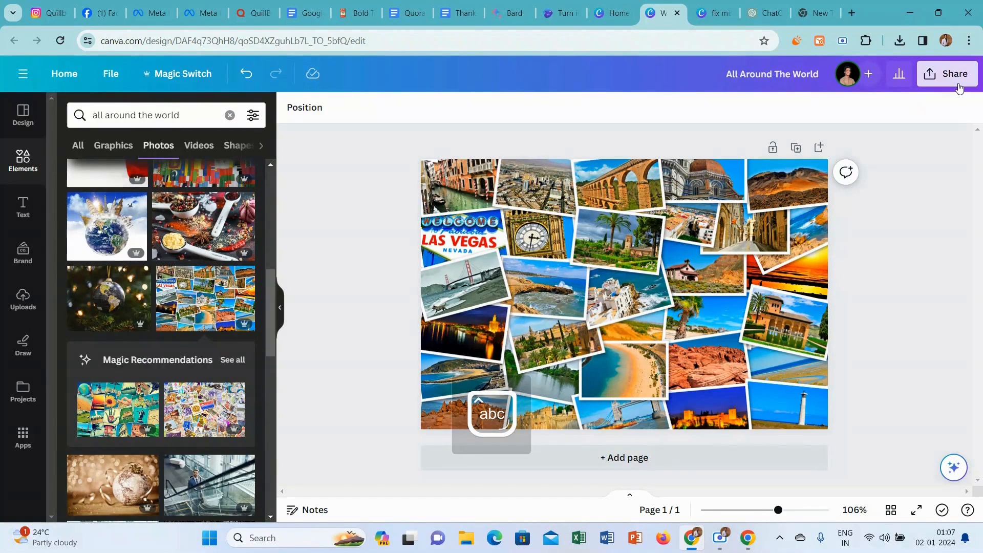
pyautogui.click(779, 396)
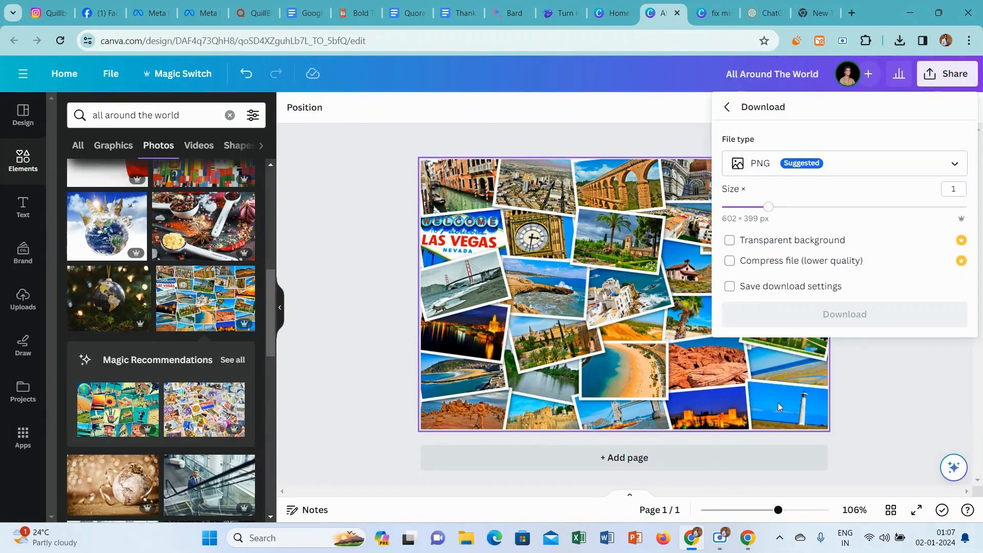
pyautogui.click(857, 323)
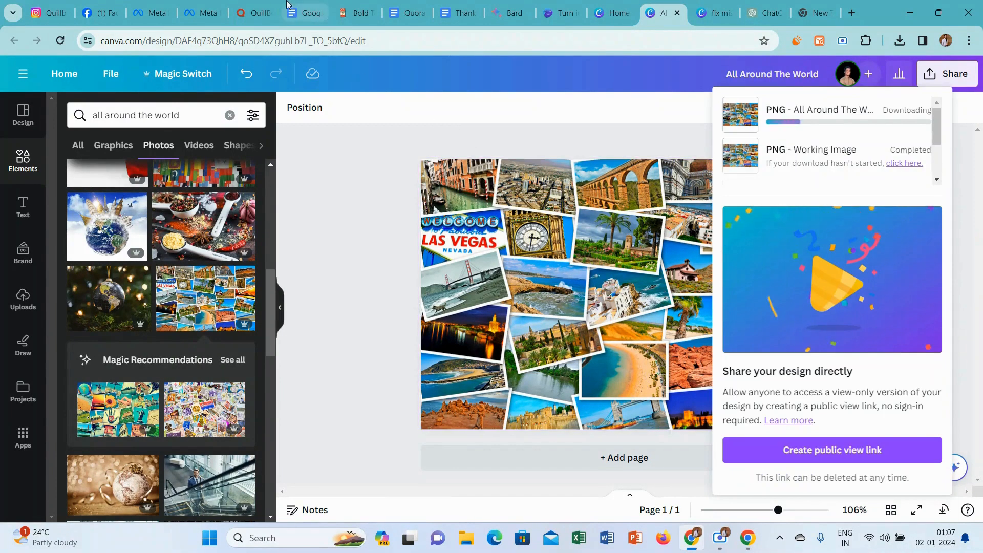
# In the Quora draft, insert the "All Around The World" image below the intro paragraph and remove the empty line after it.
pyautogui.click(257, 4)
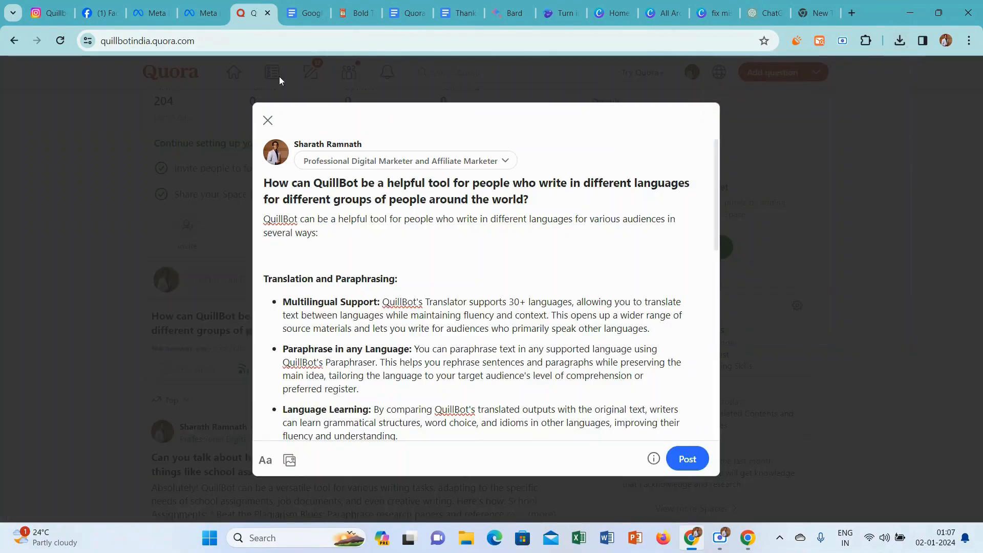
pyautogui.click(290, 460)
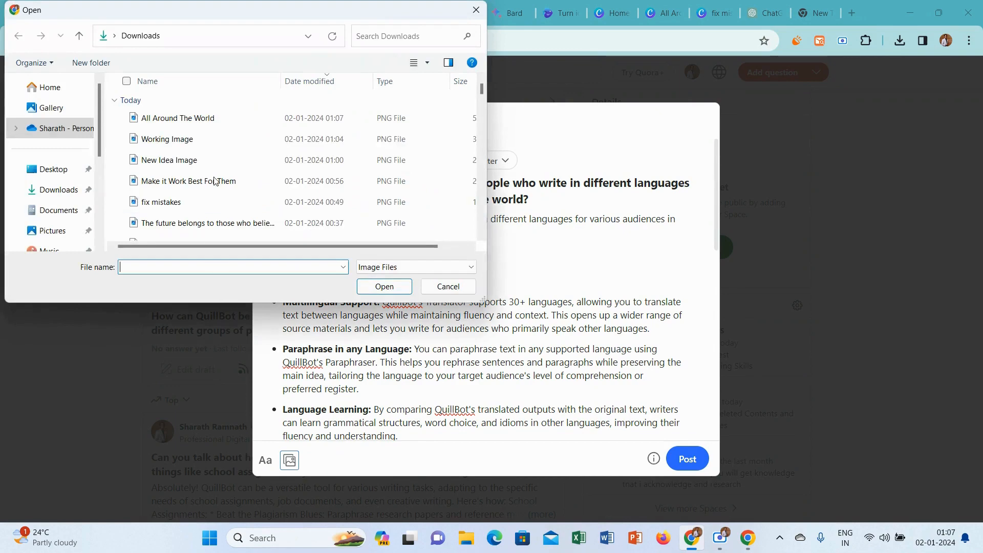
pyautogui.click(215, 117)
pyautogui.click(372, 282)
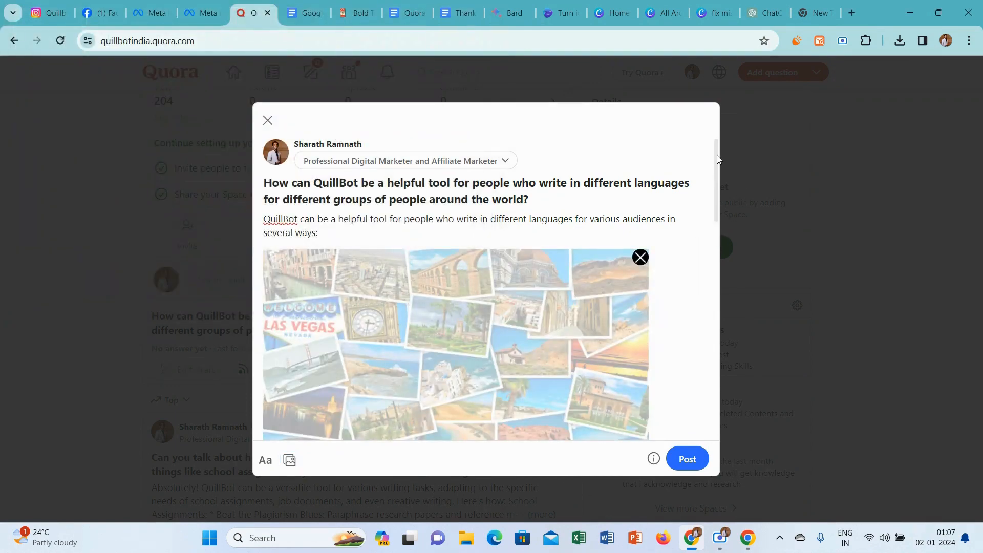
pyautogui.moveTo(717, 159); pyautogui.dragTo(718, 227)
pyautogui.click(265, 282)
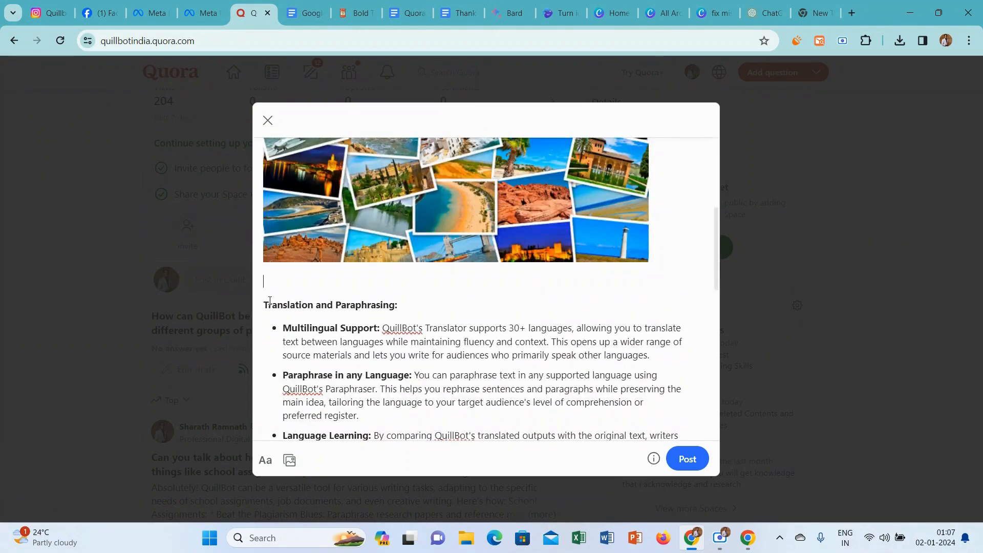
pyautogui.press('Delete')
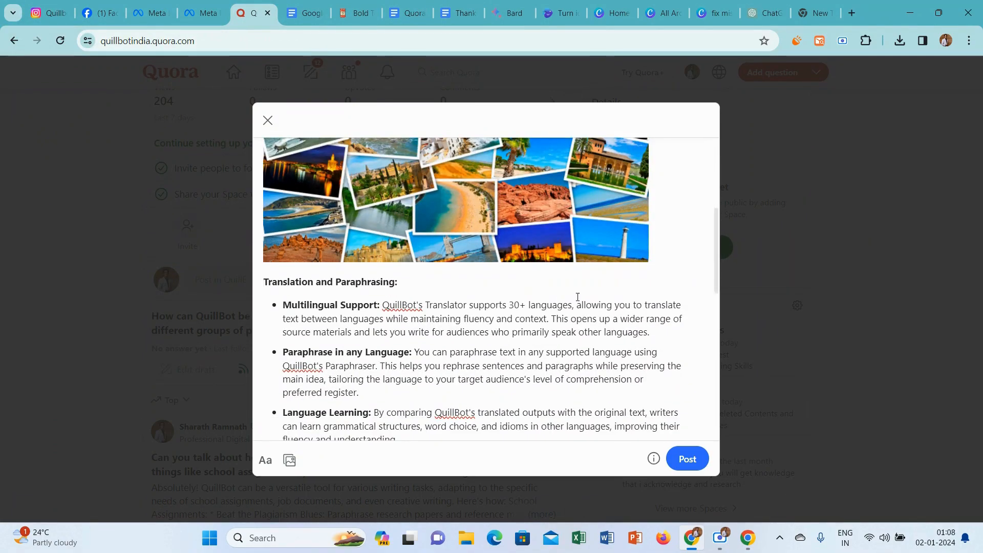
# Add the "Thanks for Reading.." heart line from the Google Docs document at the end of the answer and publish the post.
pyautogui.moveTo(719, 226); pyautogui.dragTo(733, 429)
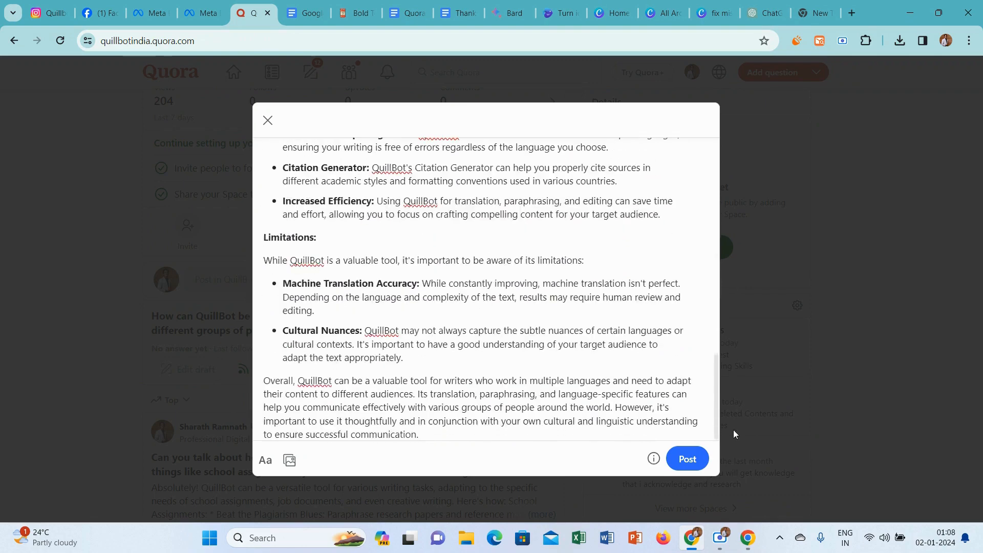
pyautogui.click(445, 435)
pyautogui.press('Return')
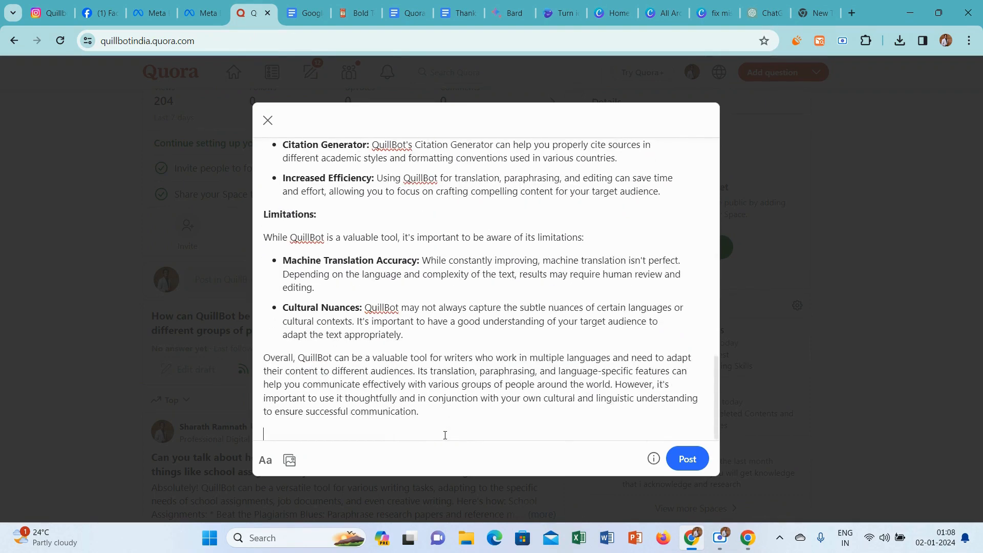
pyautogui.click(472, 5)
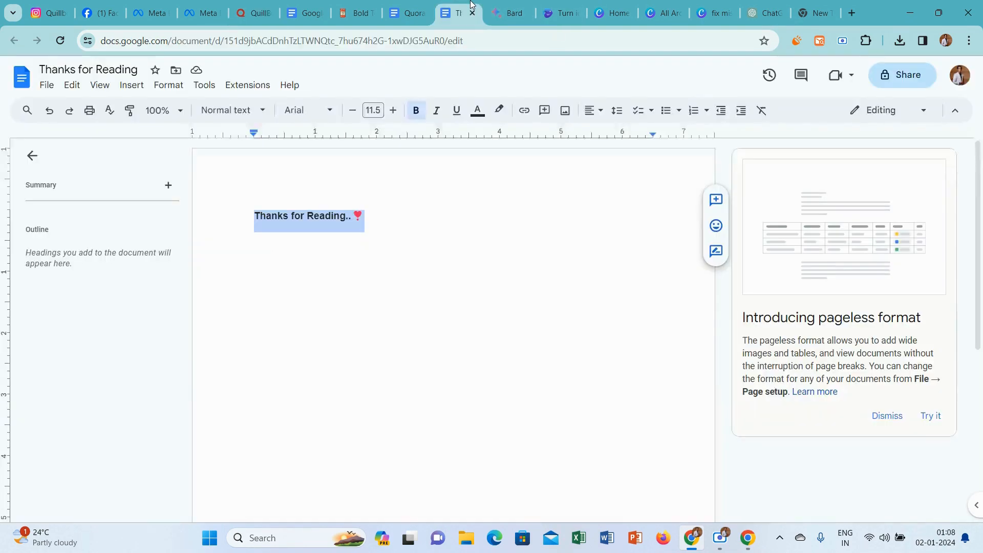
pyautogui.click(246, 5)
pyautogui.write('Thanks for Reading.. ❤')
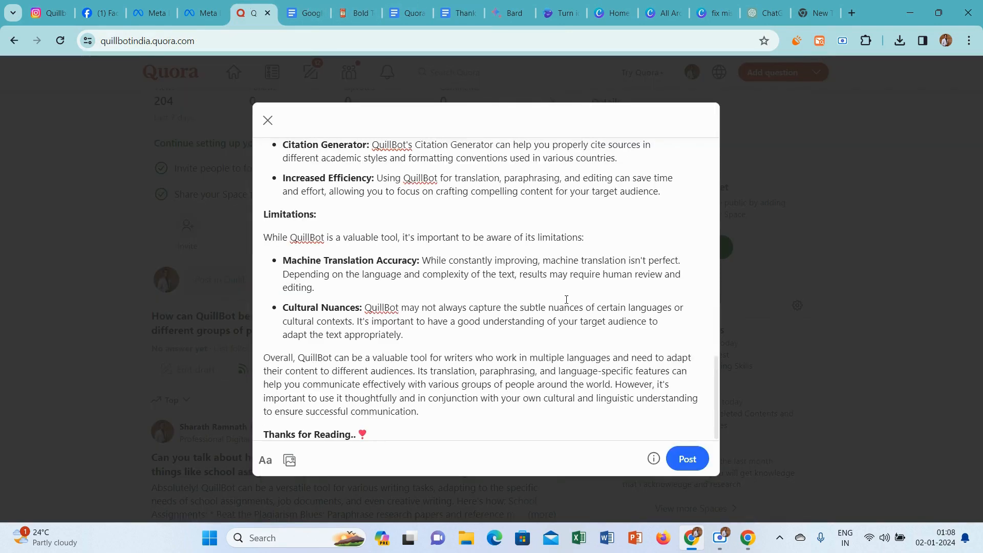
pyautogui.click(694, 459)
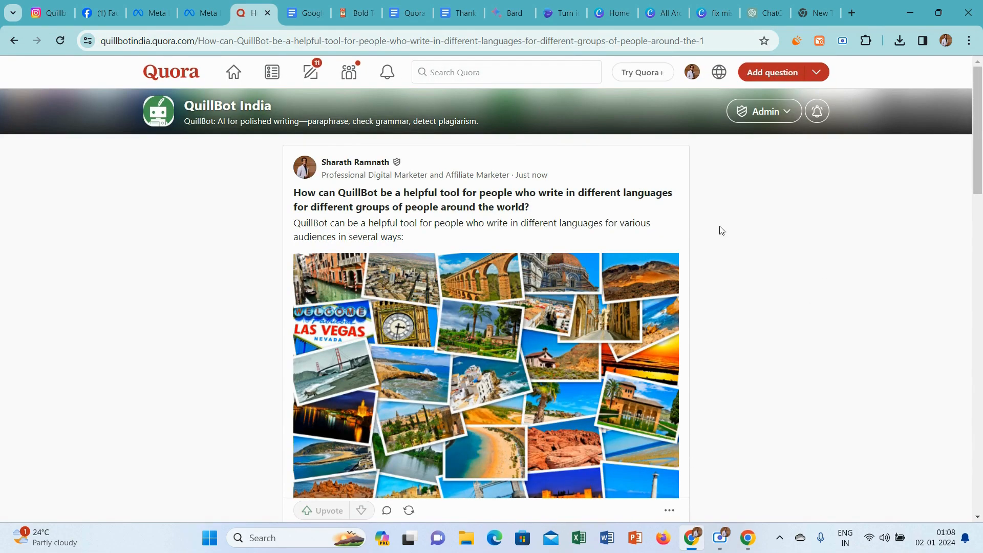
# Return to the QuillBot India Space and look over its page.
pyautogui.click(339, 71)
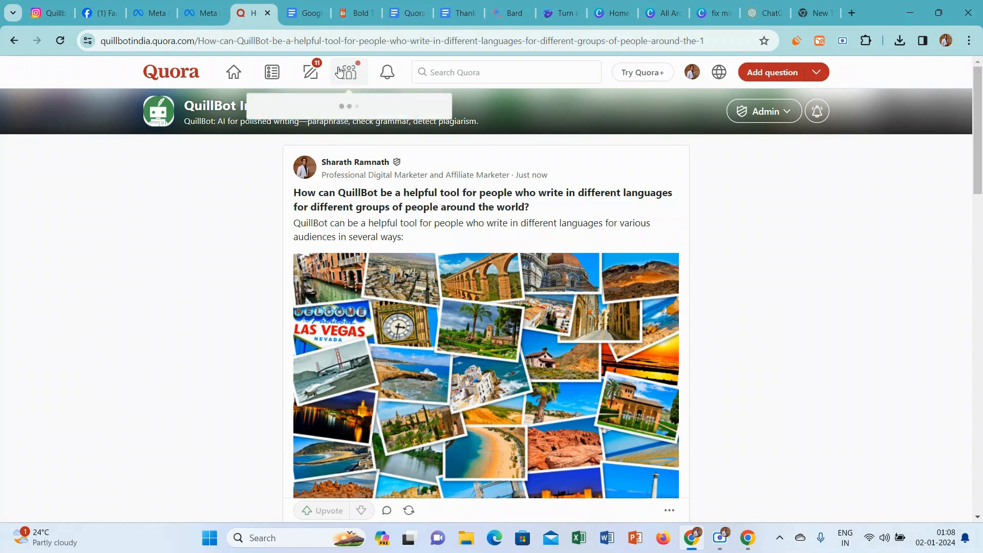
pyautogui.click(335, 179)
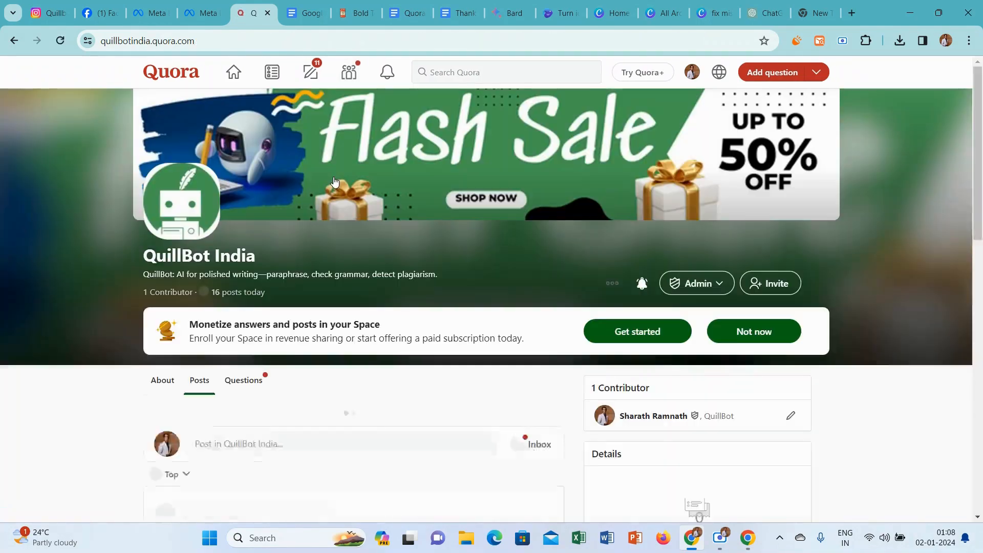
pyautogui.moveTo(980, 105)
pyautogui.mouseDown()
pyautogui.moveTo(980, 289)
pyautogui.moveTo(980, 109)
pyautogui.mouseUp()
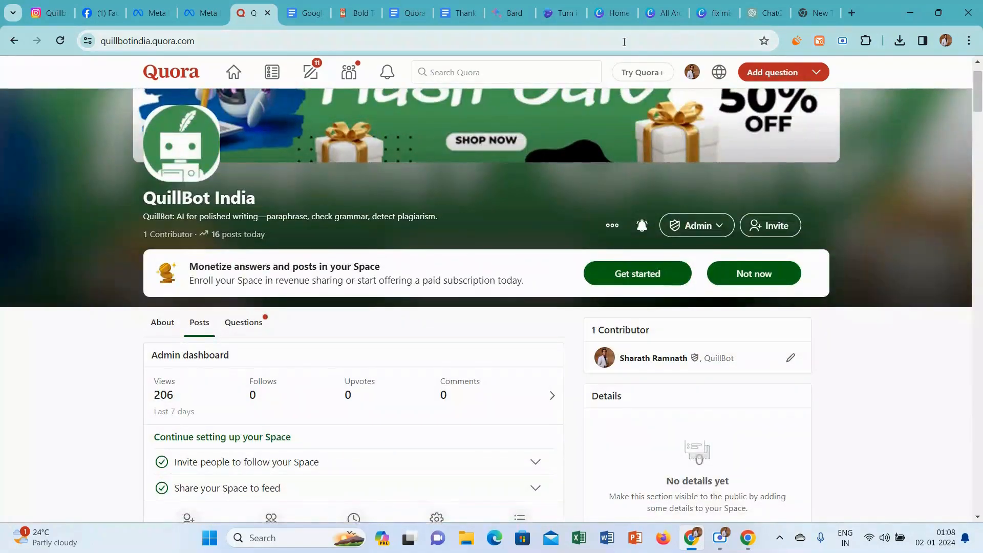
# Open the draft answer to "Does Quillbot really remove plagiarism?" and set its credential to "Professional Digital Marketer and Affiliate Marketer".
pyautogui.click(308, 71)
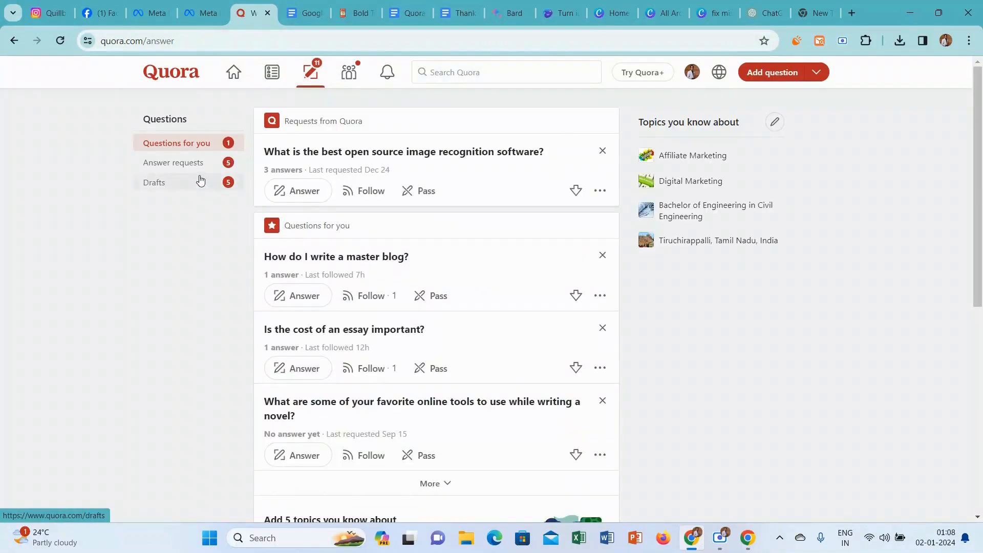
pyautogui.click(200, 180)
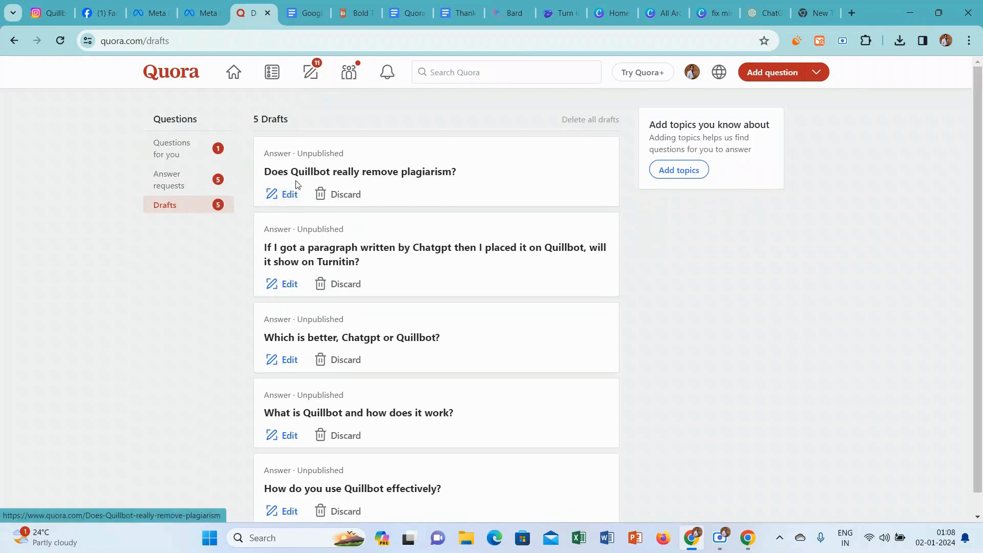
pyautogui.click(287, 194)
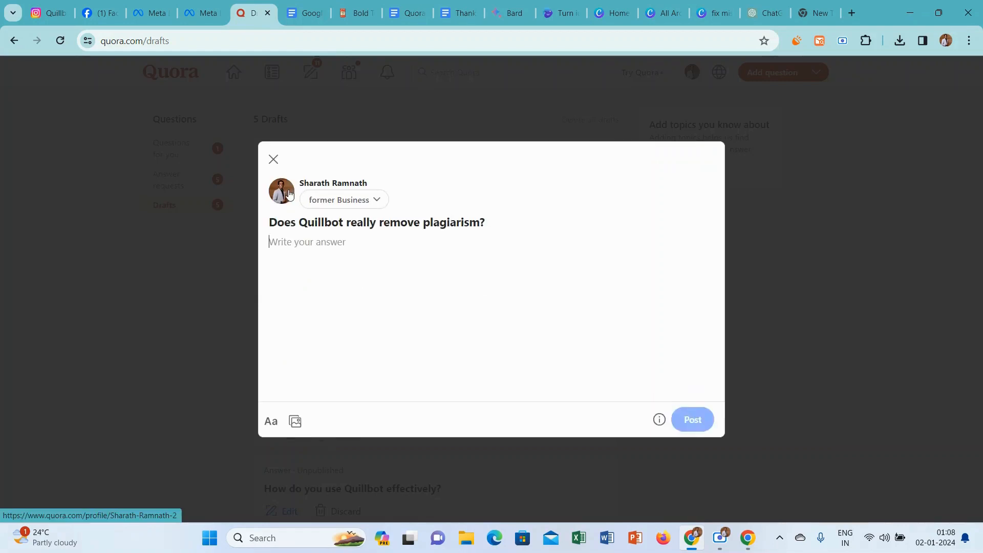
pyautogui.click(377, 199)
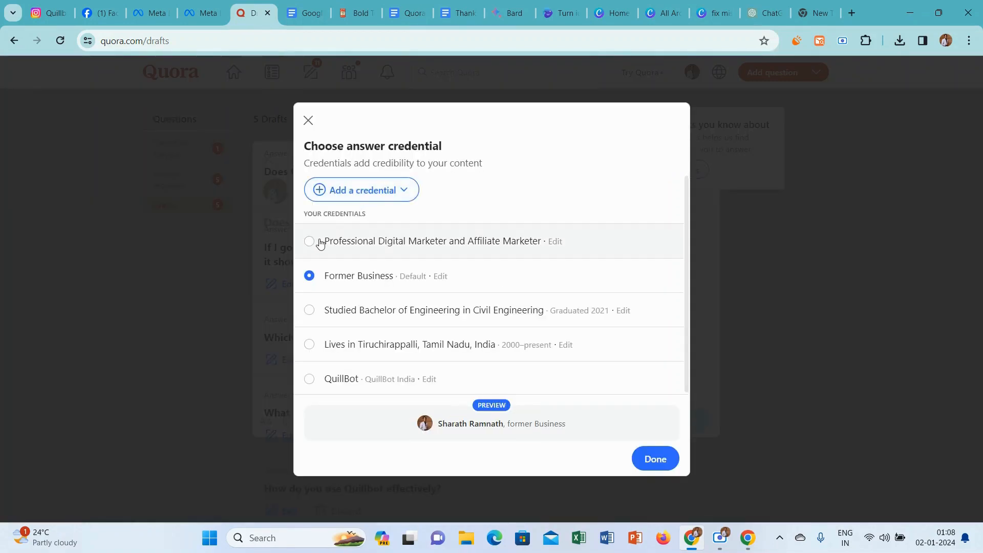
pyautogui.click(320, 243)
pyautogui.click(653, 452)
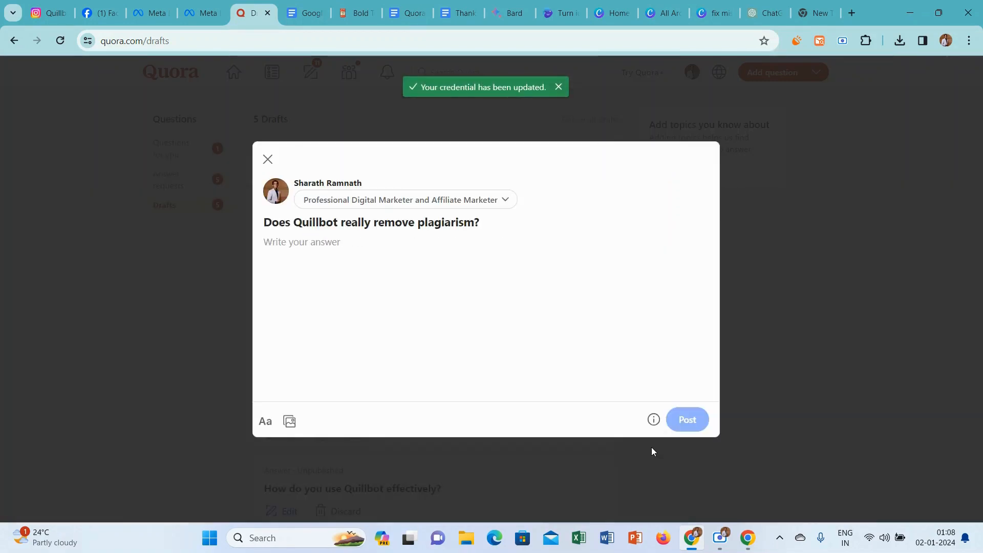
# Copy the draft's question and ask Bard "Does Quillbot really remove plagiarism?".
pyautogui.moveTo(486, 221); pyautogui.dragTo(273, 220)
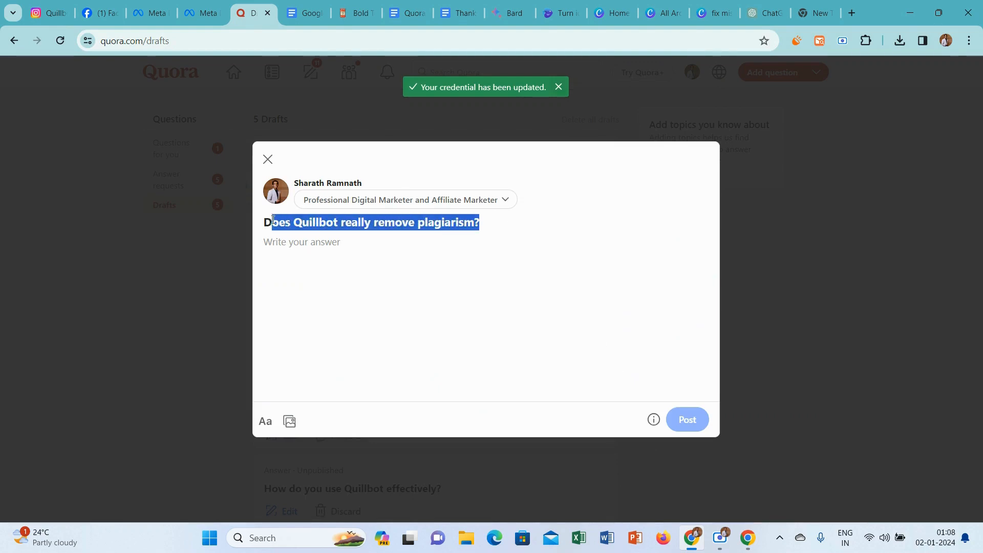
pyautogui.click(529, 5)
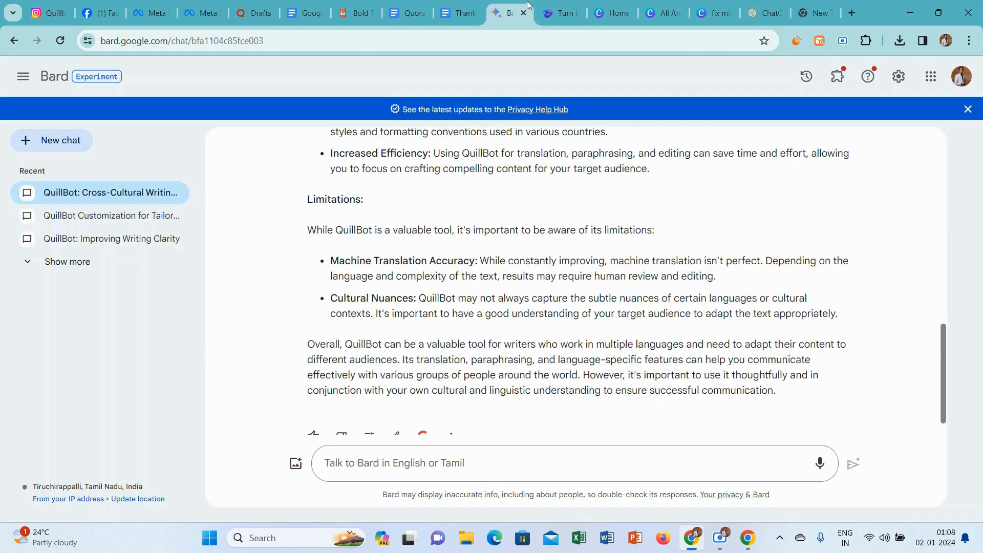
pyautogui.click(394, 454)
pyautogui.write('Does Quillbot really remove plagiarism?')
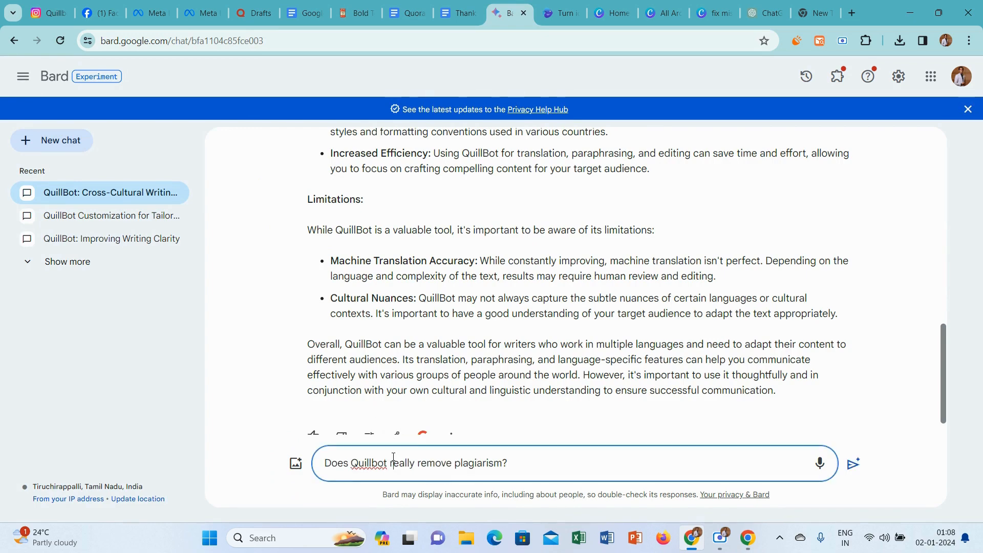
pyautogui.press('Return')
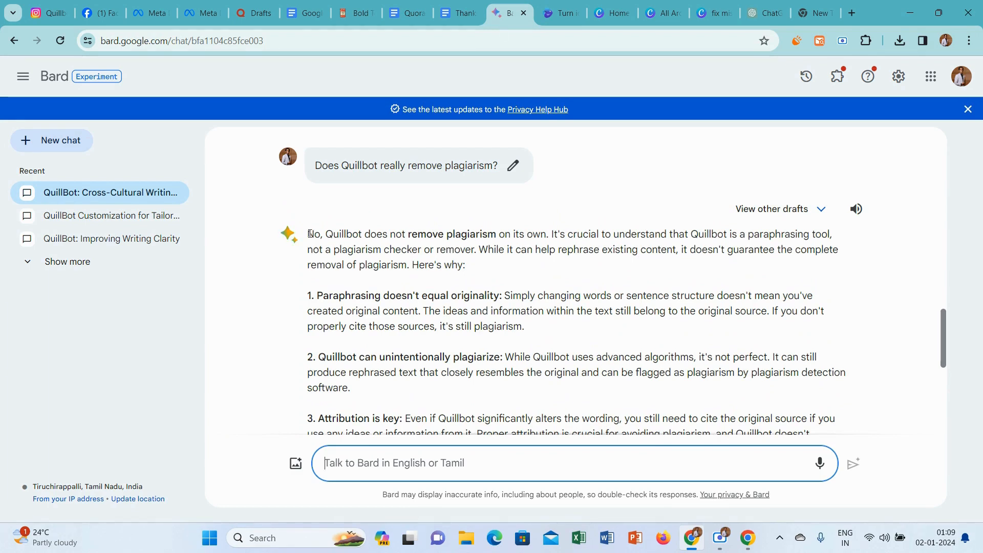
# Copy Bard's full answer into the Quora draft and add an empty line after its intro paragraph ending in "Here's why:".
pyautogui.moveTo(310, 234); pyautogui.dragTo(533, 360)
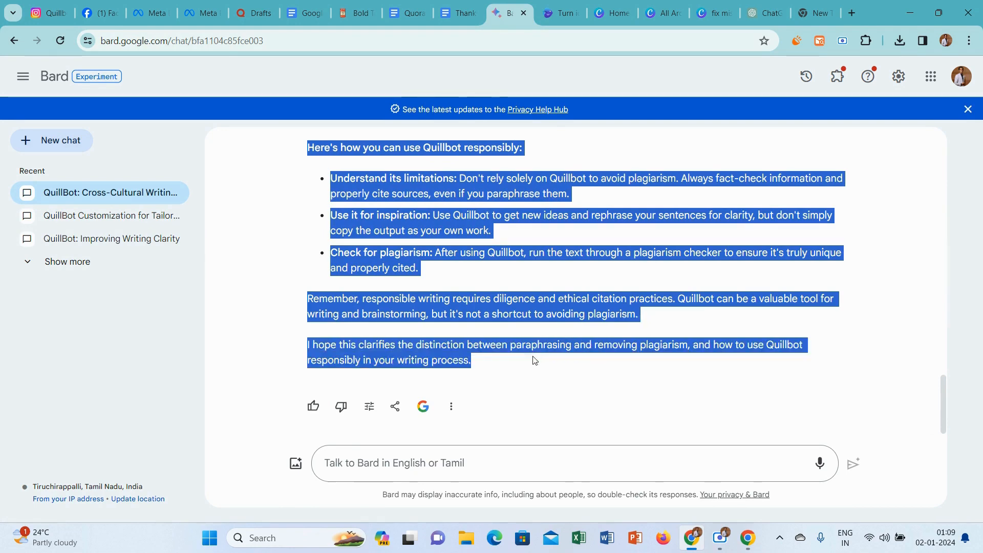
pyautogui.click(243, 6)
pyautogui.hotkey('ctrl', 'v')
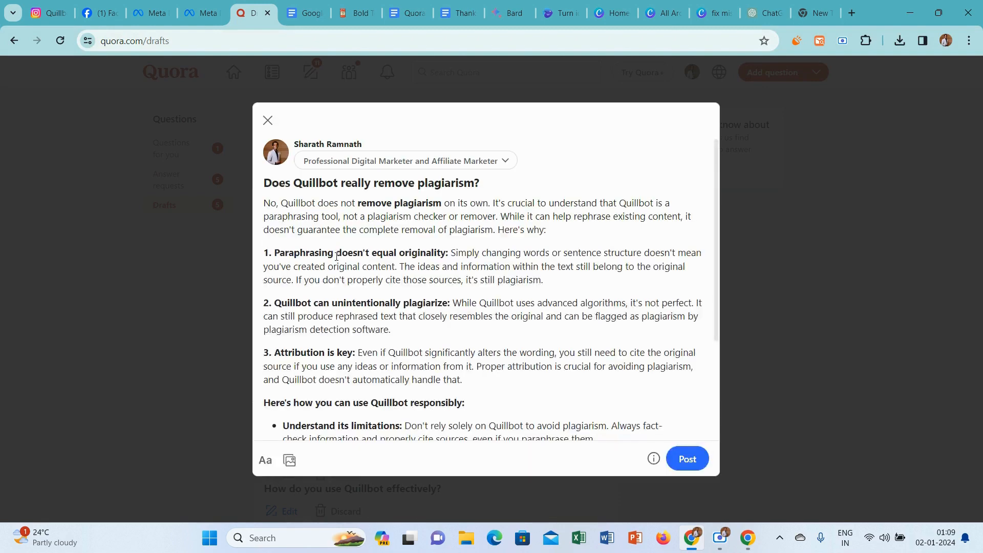
pyautogui.click(577, 229)
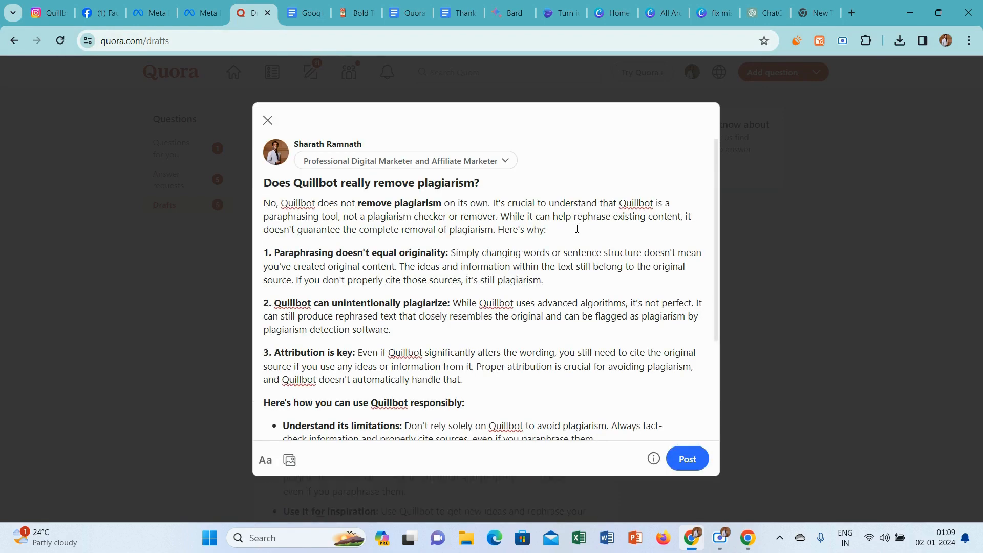
pyautogui.press('Return')
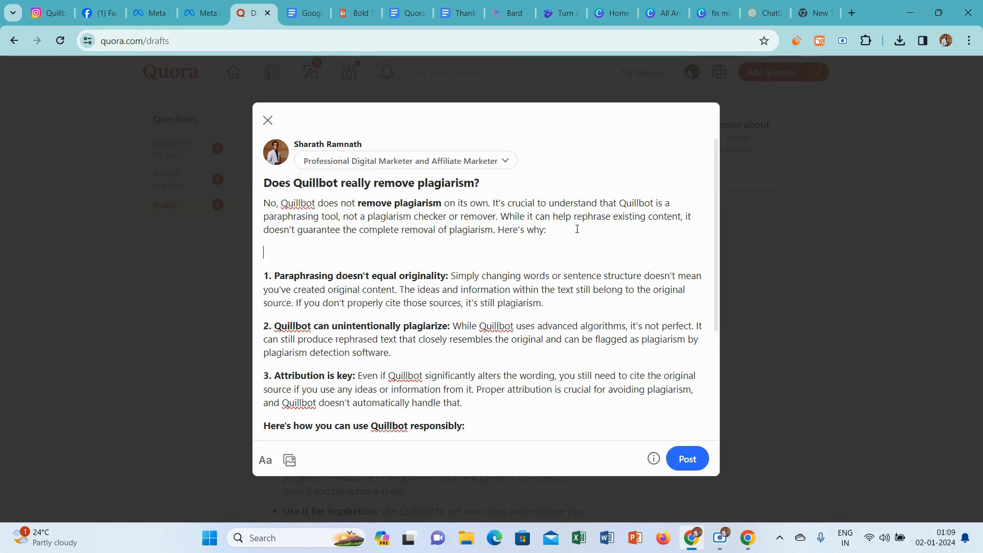
# Switch to the "All Around The World" design in Canva and delete the travel collage from the page.
pyautogui.click(703, 4)
pyautogui.click(682, 6)
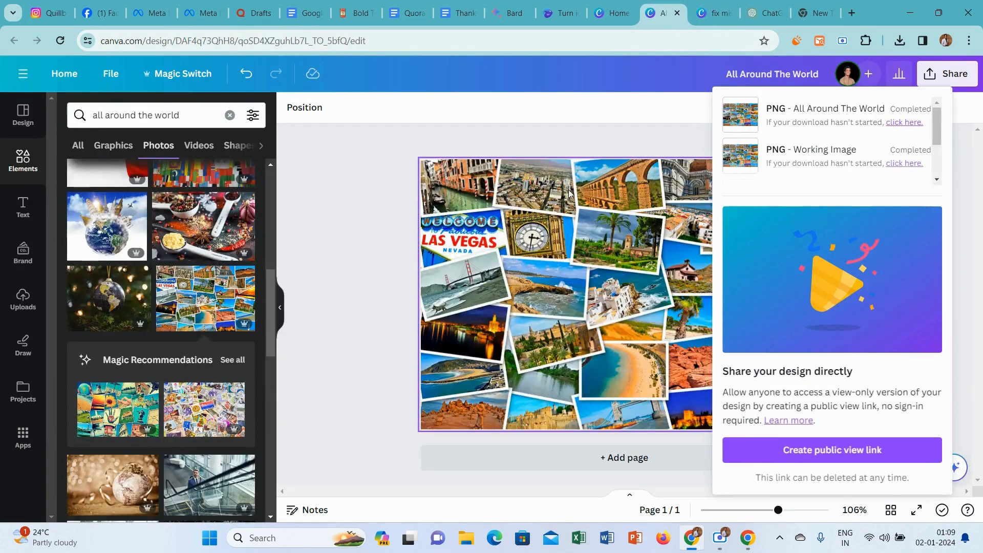
pyautogui.click(568, 193)
pyautogui.press('Delete')
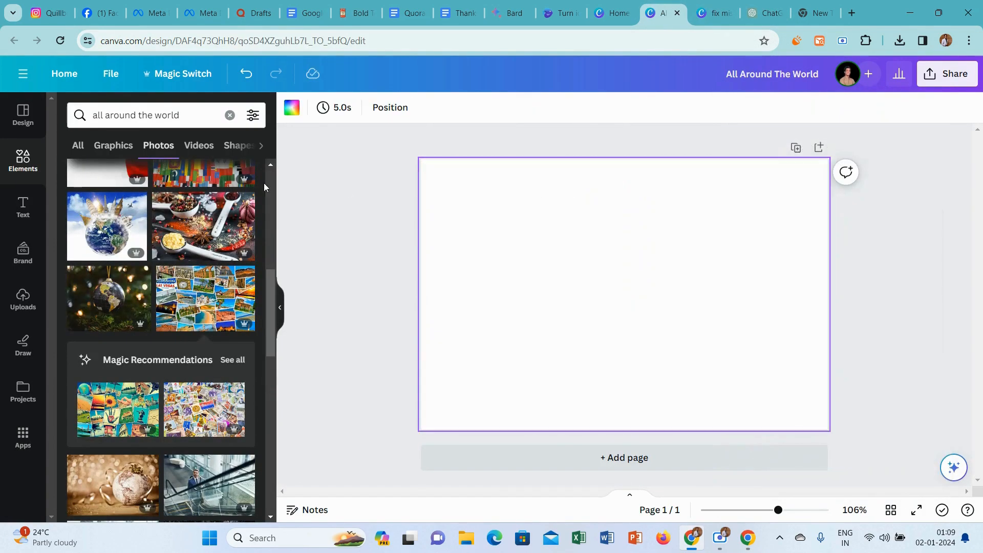
pyautogui.click(309, 242)
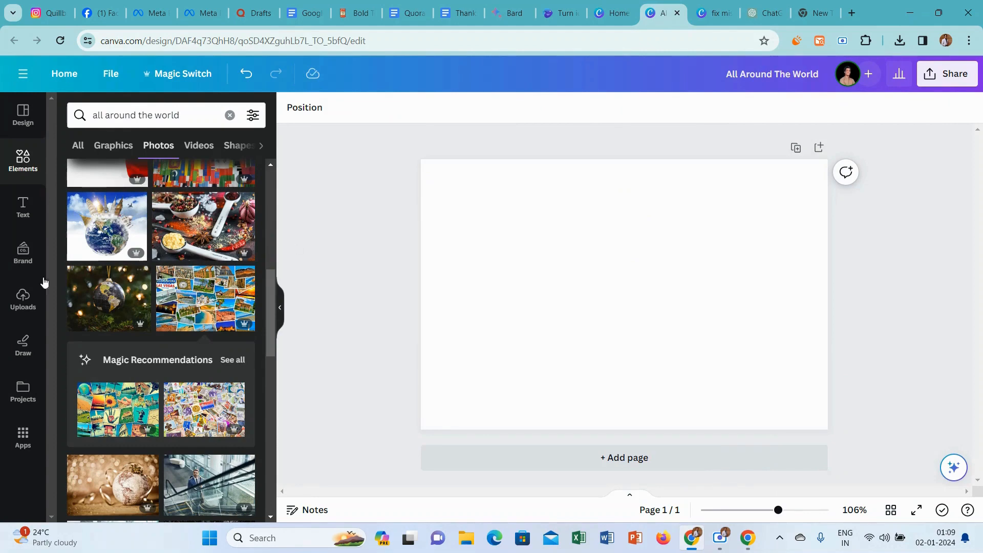
# Add the uploaded QuillBot logo to the blank page, shrink it and move it just below the page's centre, and return to the Quora draft.
pyautogui.click(23, 297)
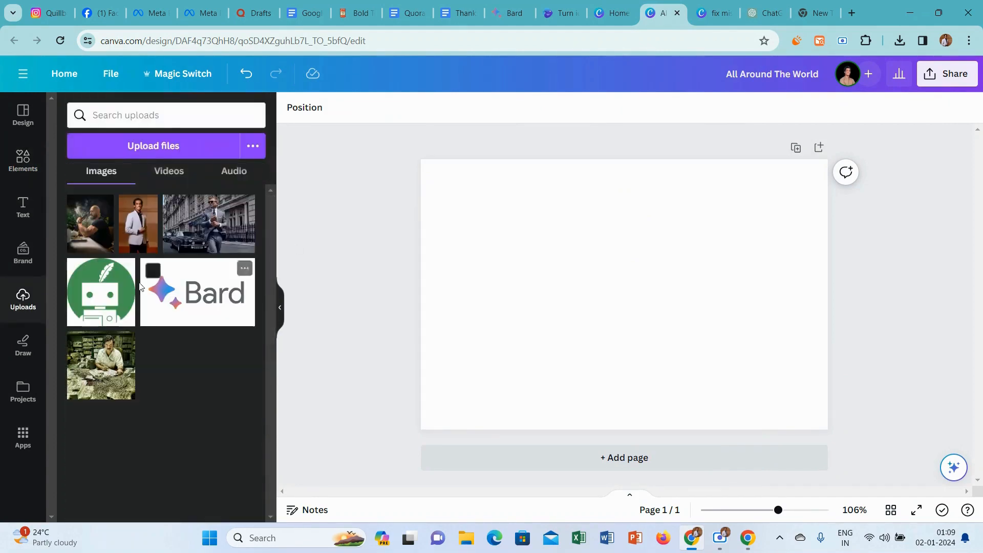
pyautogui.click(85, 320)
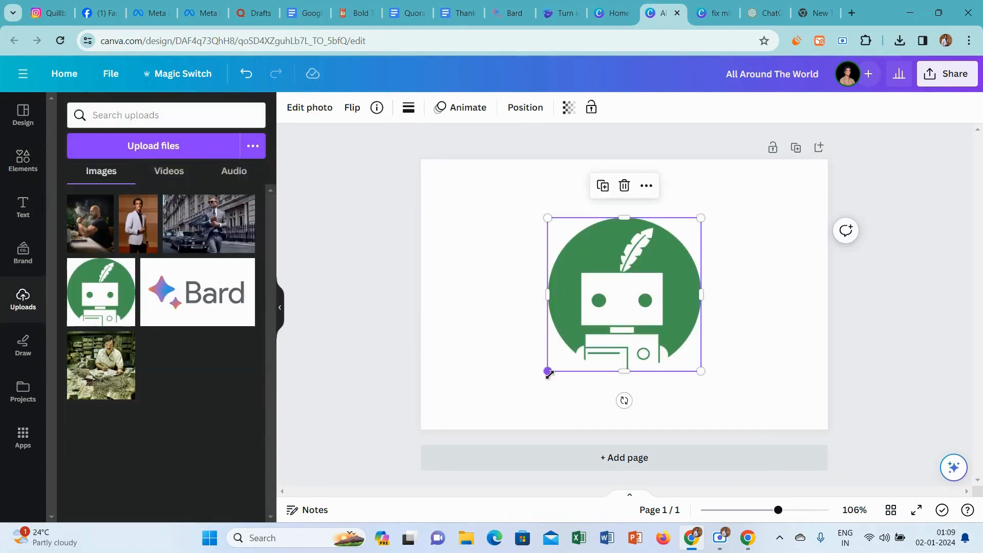
pyautogui.moveTo(548, 372); pyautogui.dragTo(604, 315)
pyautogui.moveTo(650, 283); pyautogui.dragTo(617, 343)
pyautogui.click(250, 7)
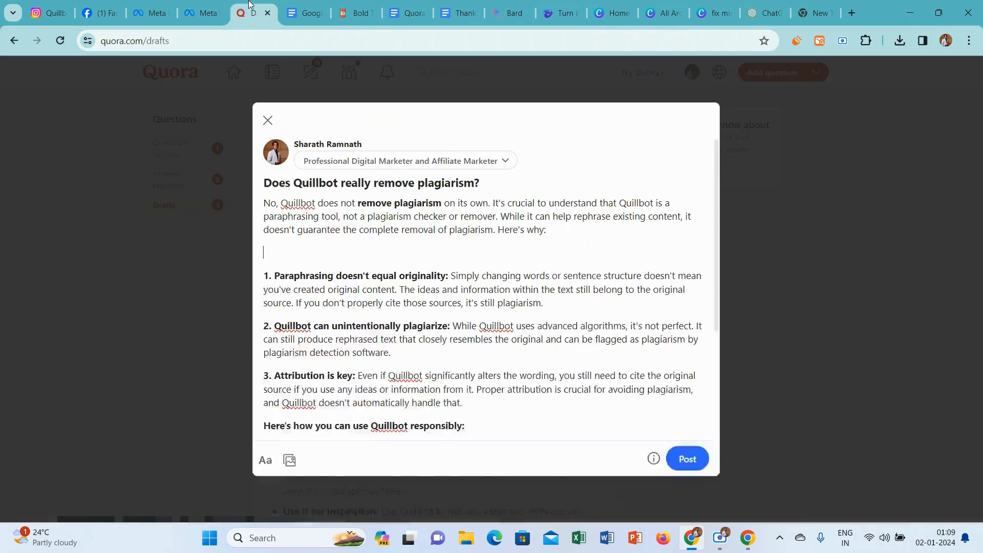
# Copy the question title from the Quora draft and add it as a heading to the "All Around The World" design in Canva.
pyautogui.moveTo(480, 182); pyautogui.dragTo(282, 183)
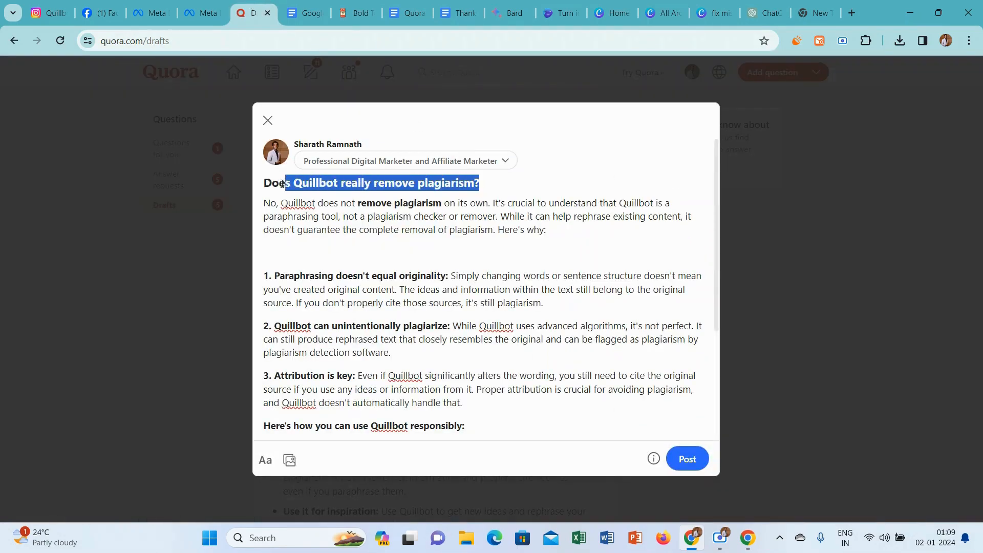
pyautogui.click(261, 187)
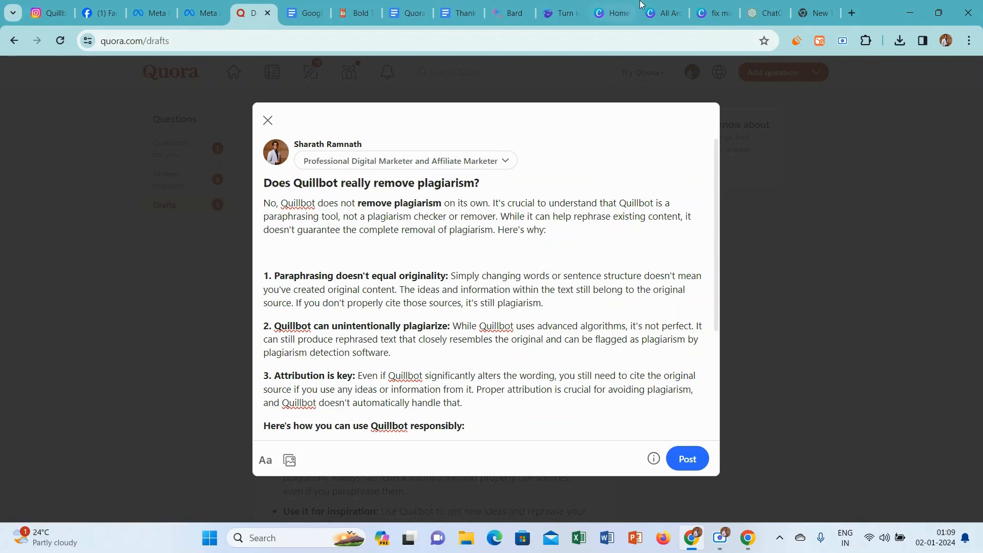
pyautogui.click(661, 13)
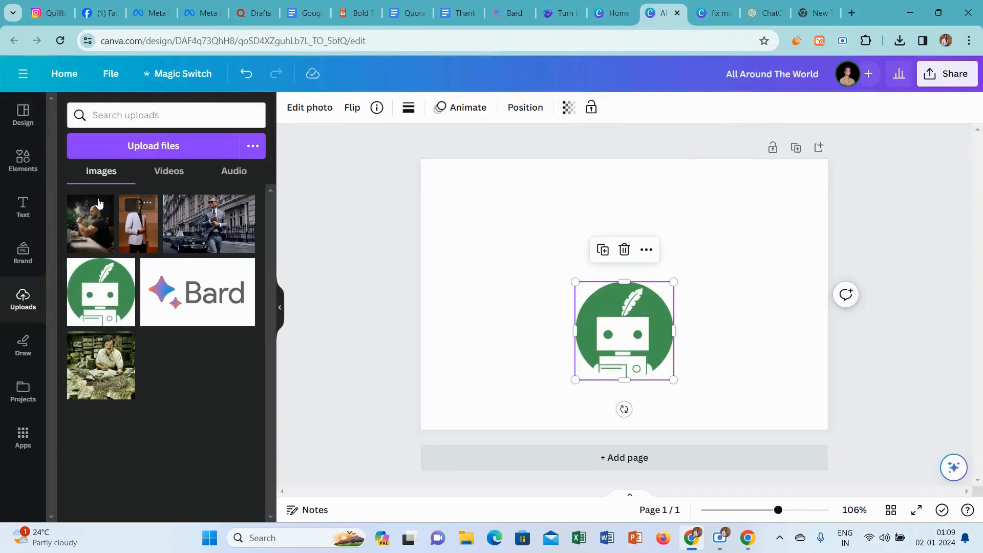
pyautogui.click(23, 207)
pyautogui.click(125, 235)
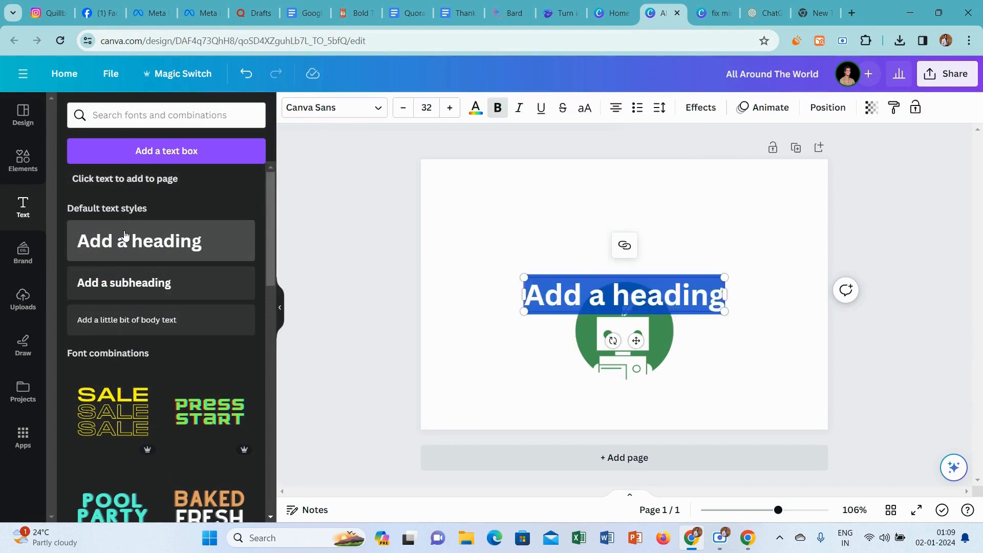
pyautogui.write('Does Quillbot really remove plagiarism?')
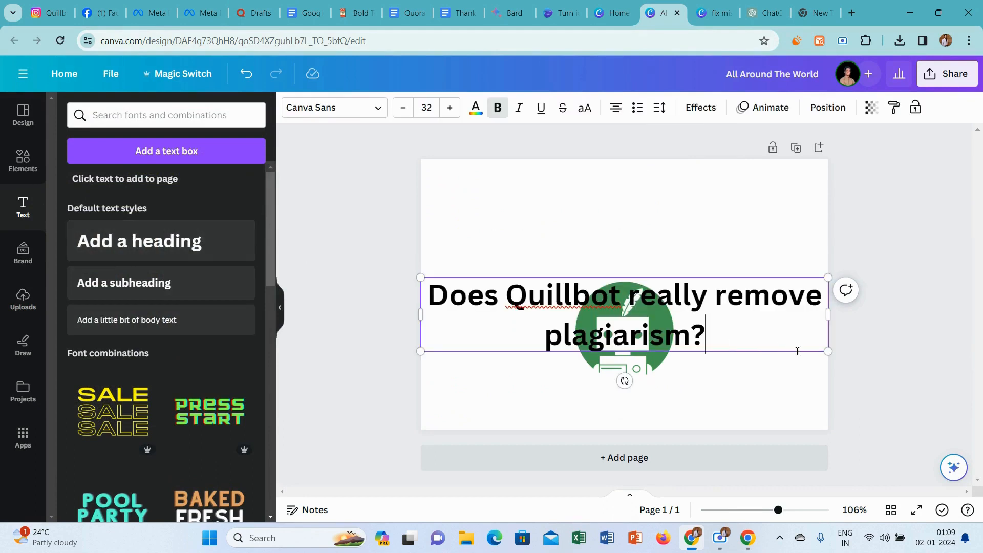
# Shrink the question heading to about size 26.5 and move it above the QuillBot logo, near the page's upper edge.
pyautogui.moveTo(828, 352); pyautogui.dragTo(758, 338)
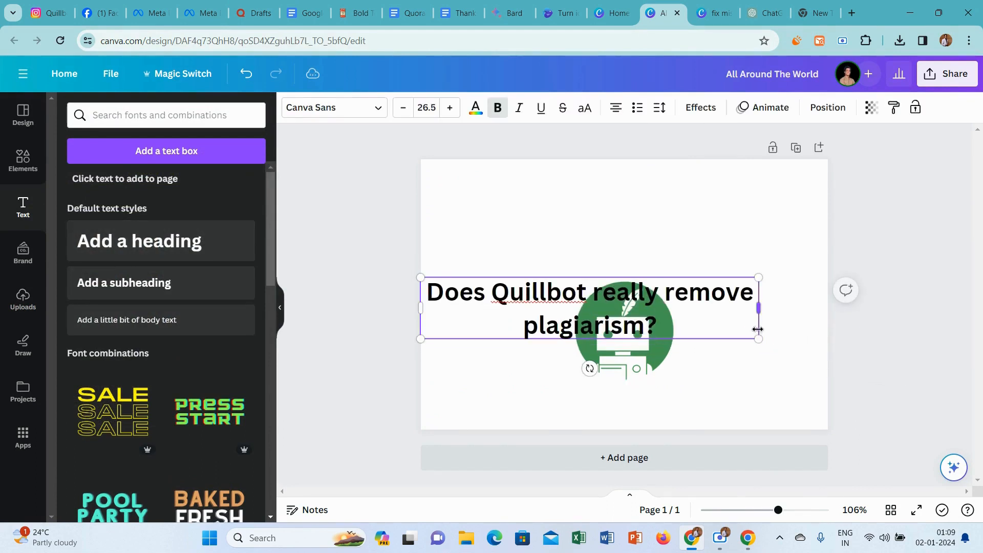
pyautogui.moveTo(553, 307); pyautogui.dragTo(595, 208)
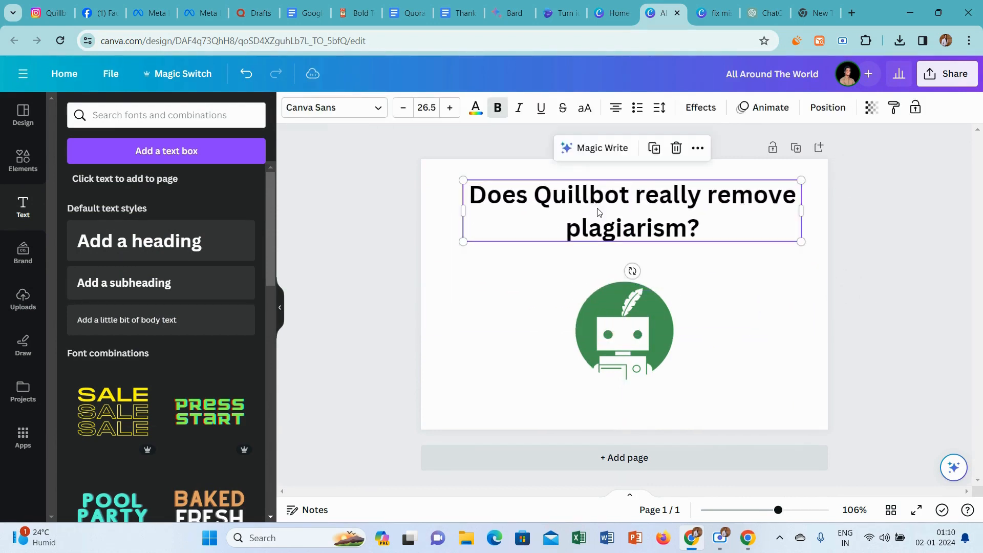
pyautogui.click(636, 367)
pyautogui.click(318, 195)
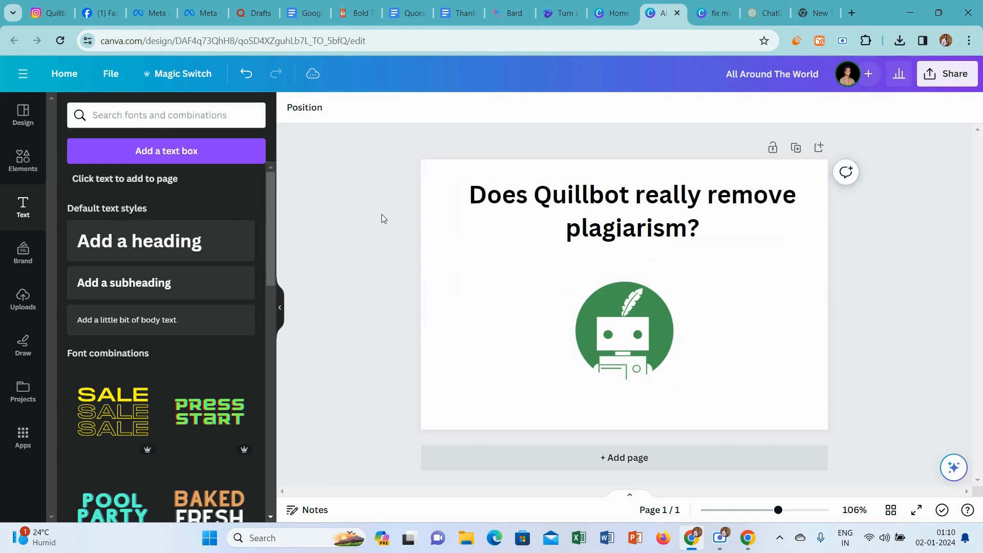
# Search the design elements for "Backgrounds" and limit the results to graphics.
pyautogui.click(19, 177)
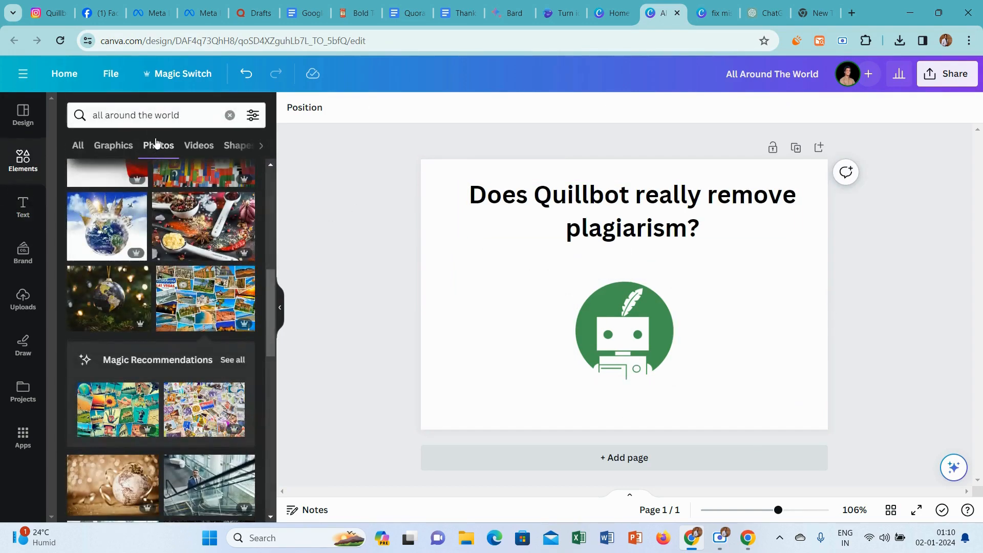
pyautogui.click(142, 112)
pyautogui.hotkey('ctrl', 'a')
pyautogui.write('ba')
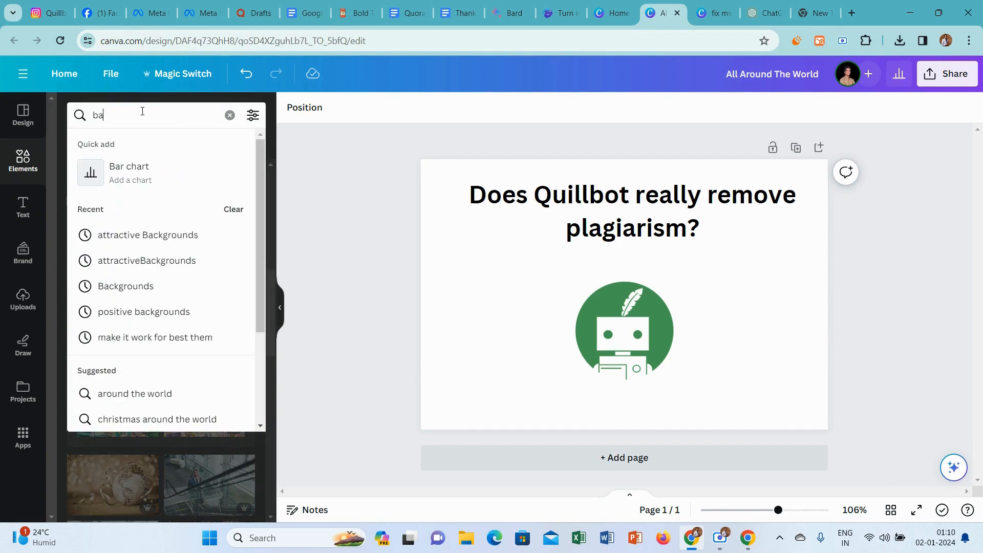
pyautogui.click(139, 286)
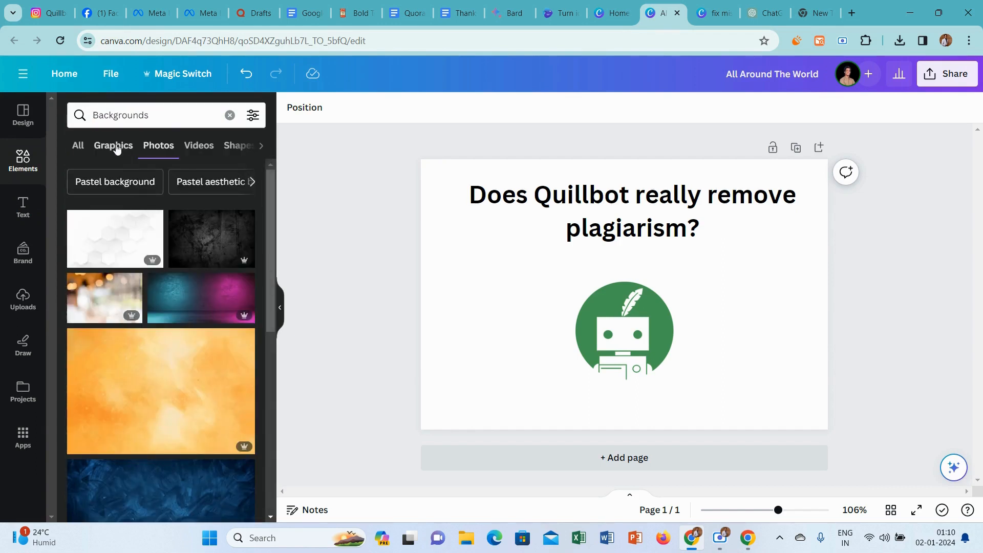
pyautogui.click(117, 149)
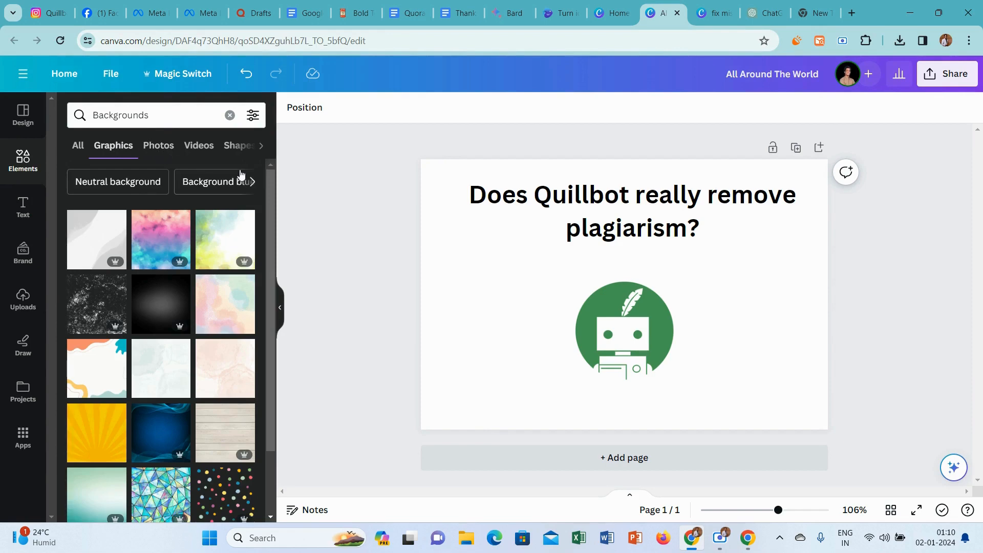
# Refine the graphics search to "yellow Backgrounds" and add the blue brushstroke background with yellow corners to the page.
pyautogui.click(97, 117)
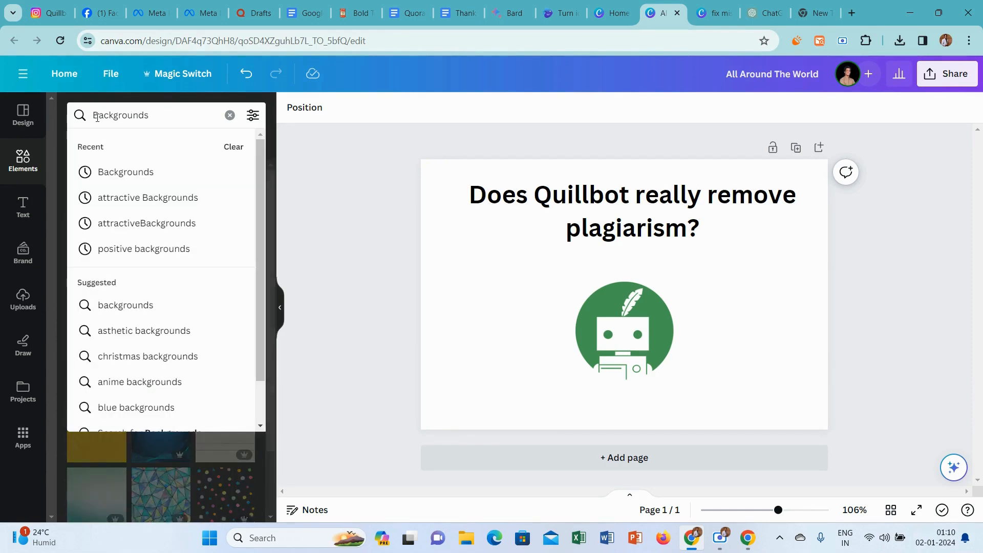
pyautogui.write('yellow')
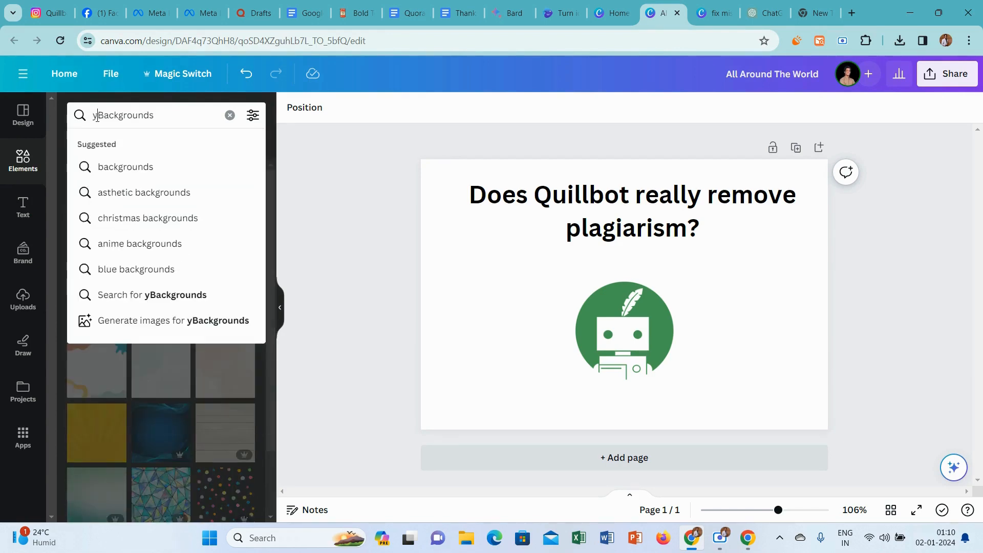
pyautogui.press('Return')
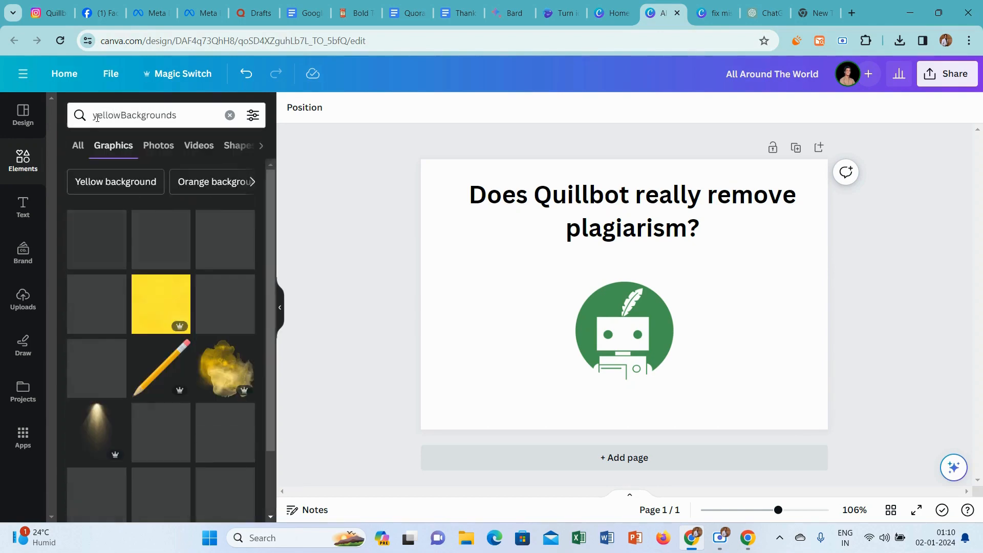
pyautogui.click(120, 115)
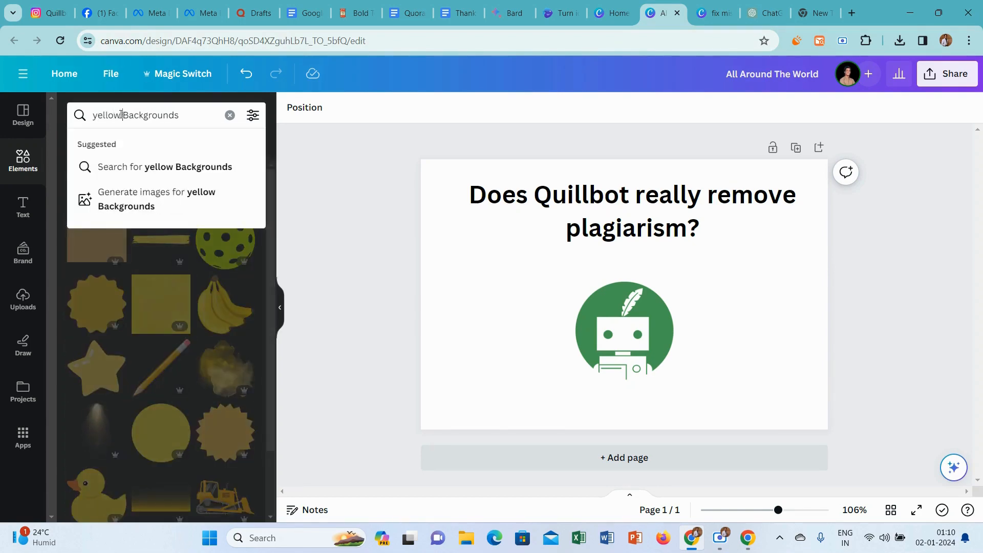
pyautogui.press('Return')
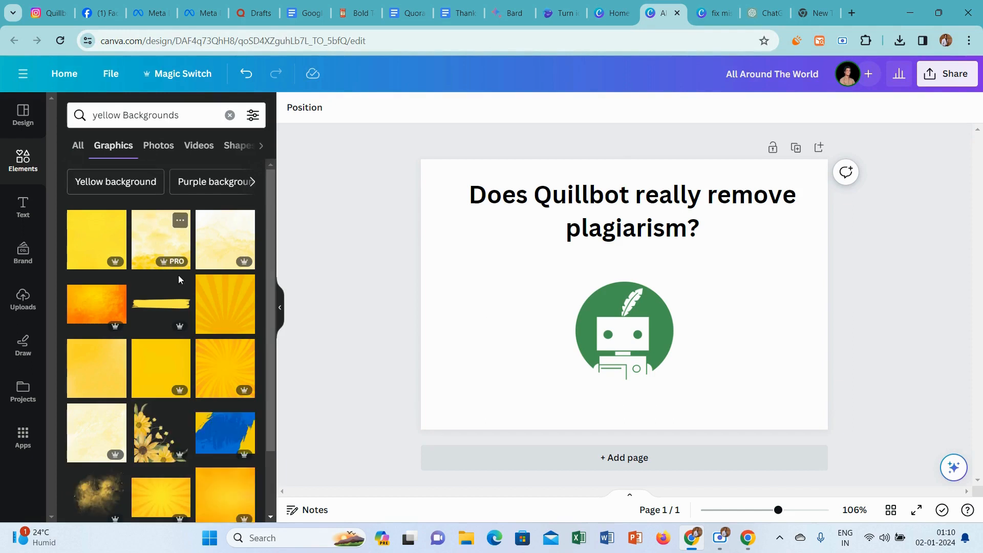
pyautogui.click(207, 434)
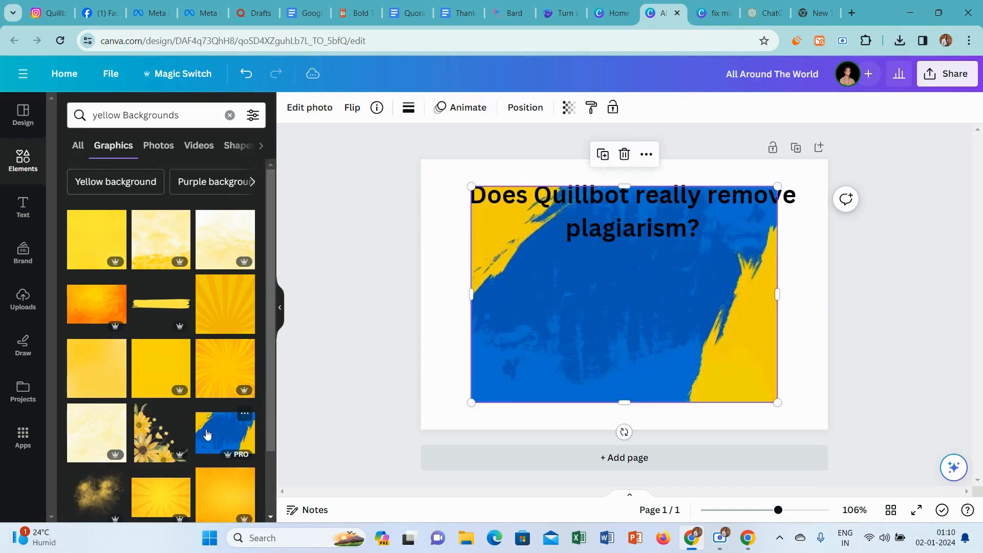
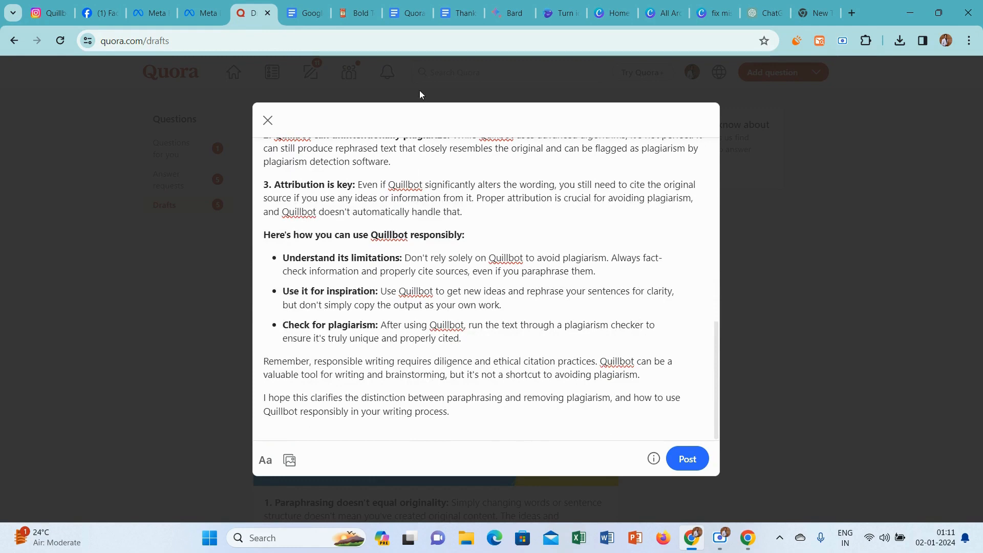
# Add the "Thanks for Reading..❣" line from the Google Docs document to the end of the Quora answer and publish it.
pyautogui.click(467, 7)
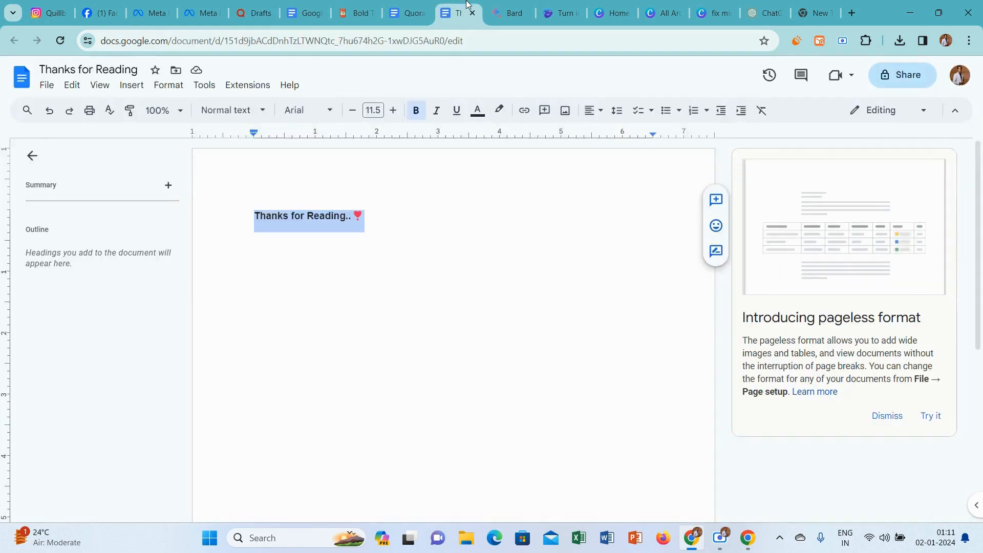
pyautogui.click(257, 5)
pyautogui.write('Thanks for Reading.. ♥')
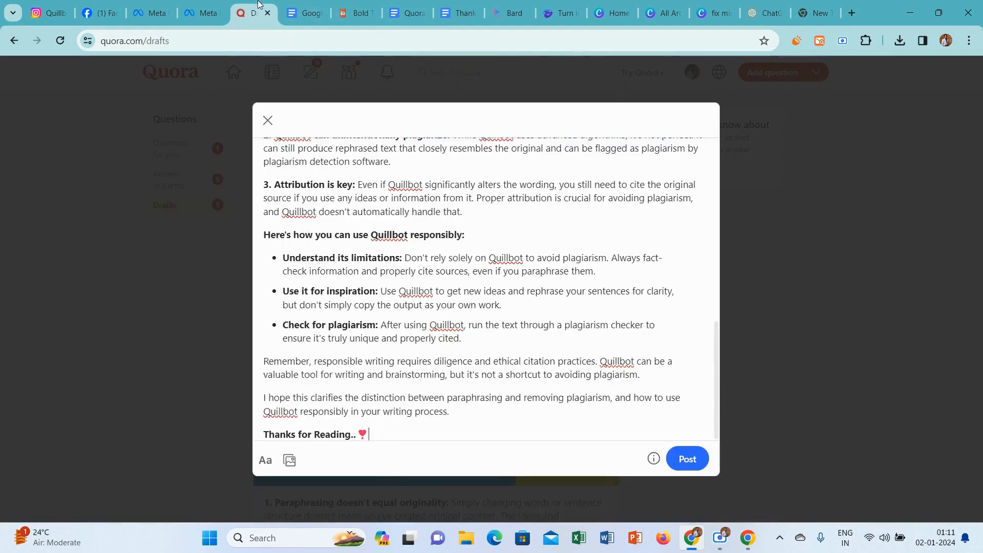
pyautogui.click(686, 461)
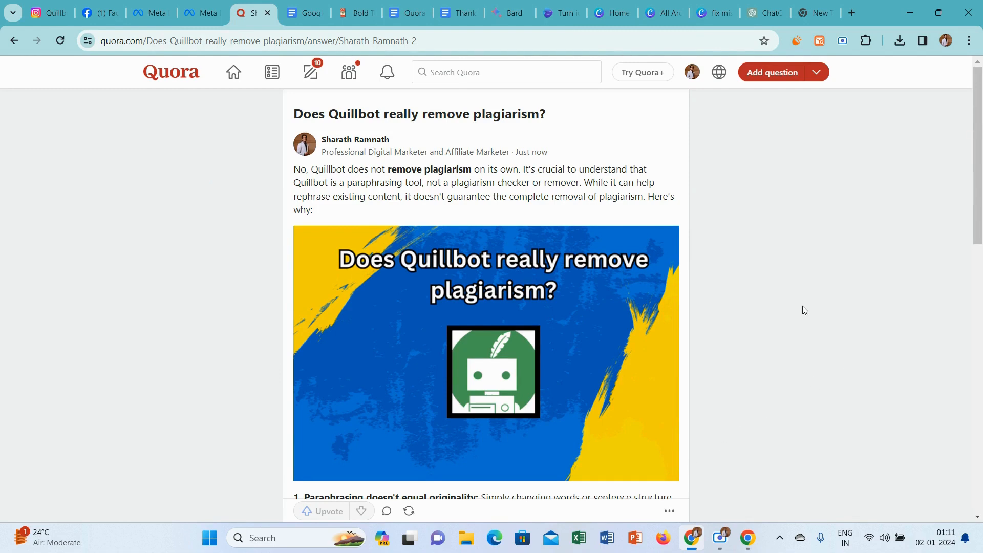
# Open the saved draft asking whether a ChatGPT paragraph placed on Quillbot will show on Turnitin for editing.
pyautogui.click(328, 75)
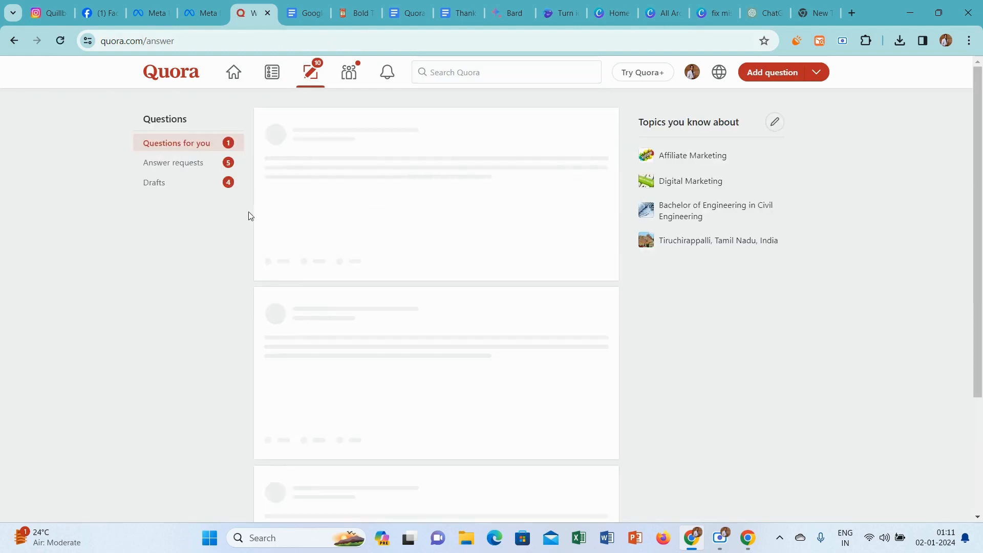
pyautogui.click(180, 187)
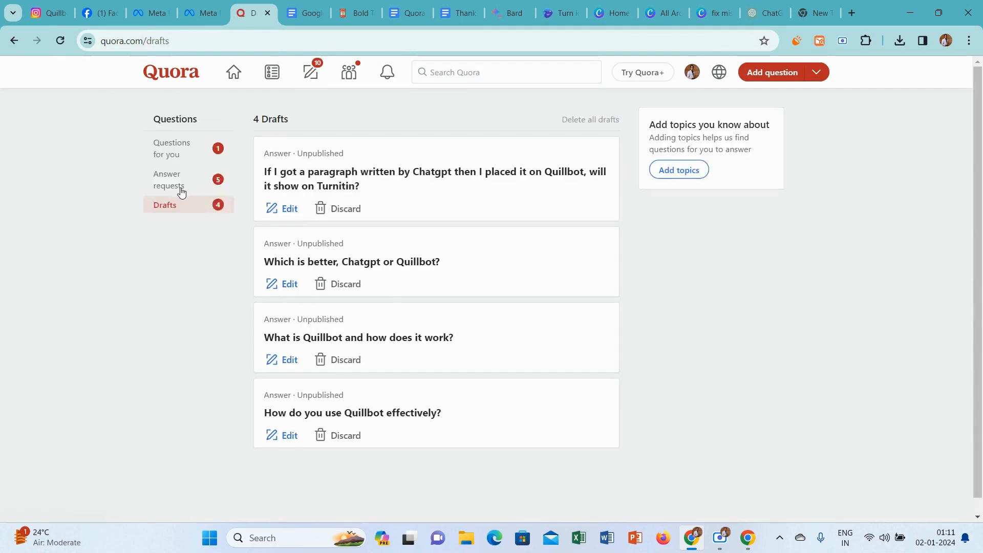
pyautogui.click(289, 210)
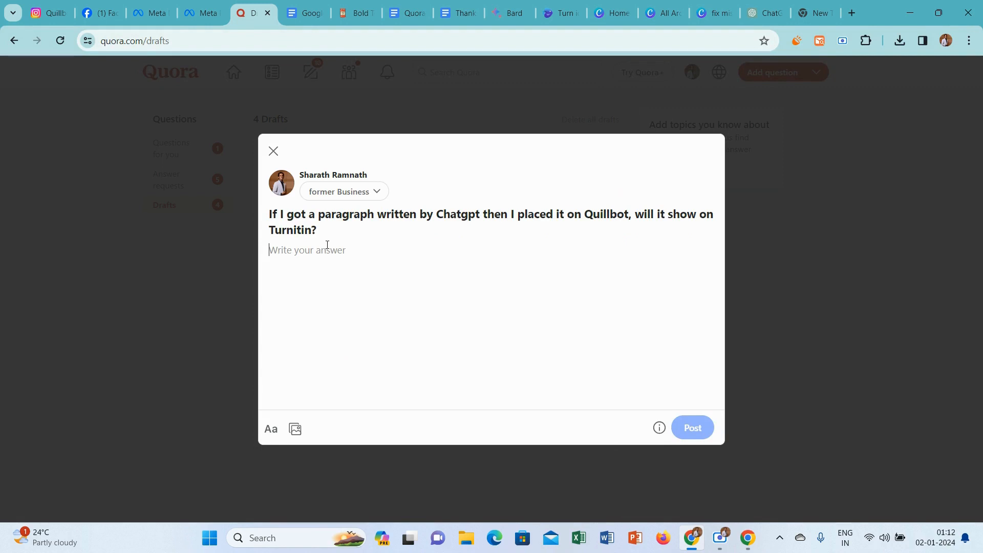
# Set the answer credential to Professional Digital Marketer and Affiliate Marketer.
pyautogui.click(357, 192)
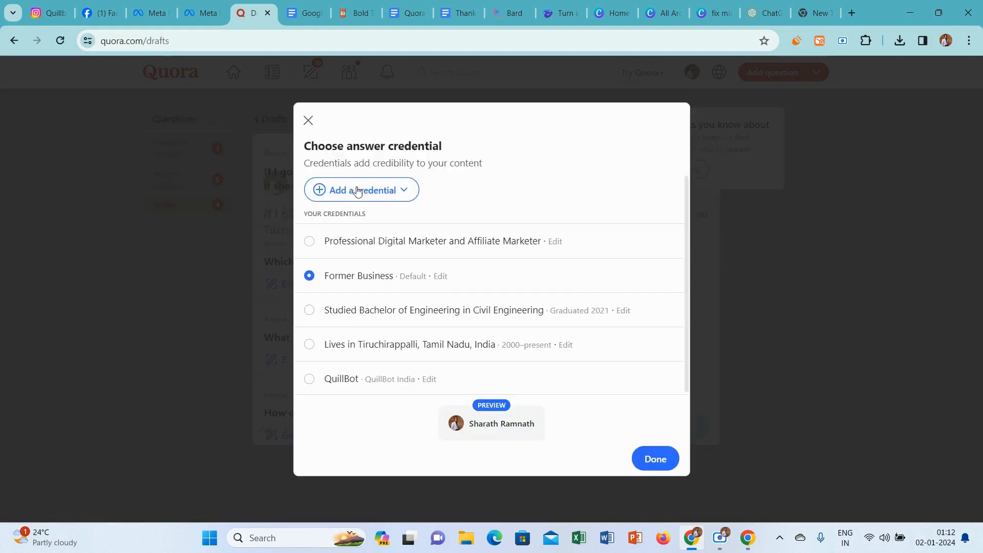
pyautogui.click(313, 240)
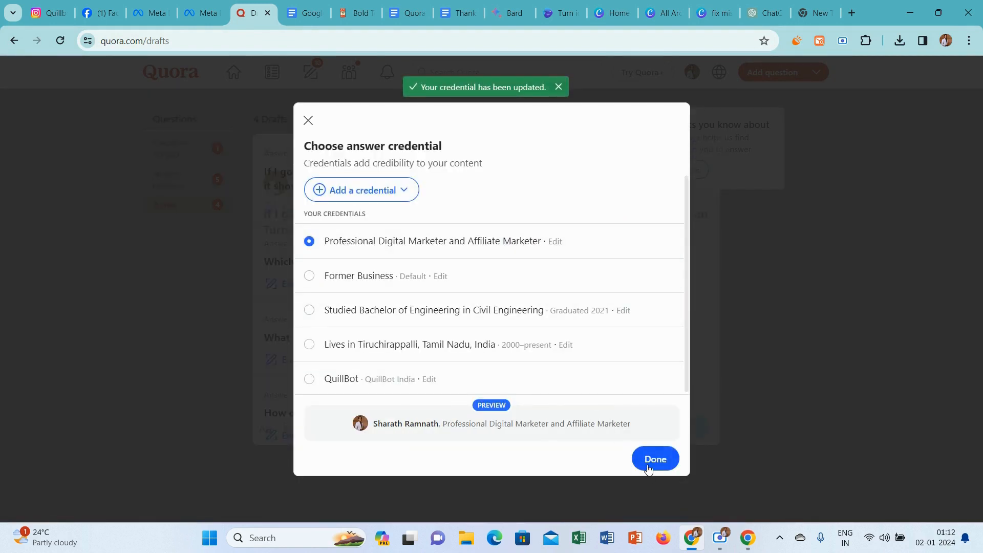
pyautogui.click(648, 464)
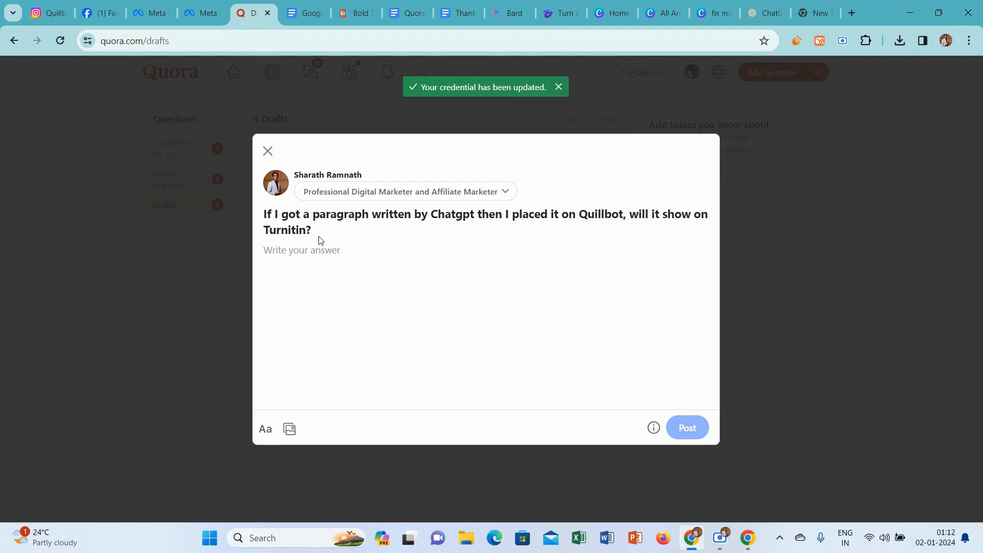
# Copy the draft's question title and submit it as a prompt to Bard.
pyautogui.moveTo(321, 241); pyautogui.dragTo(264, 215)
pyautogui.hotkey('ctrl', 'c')
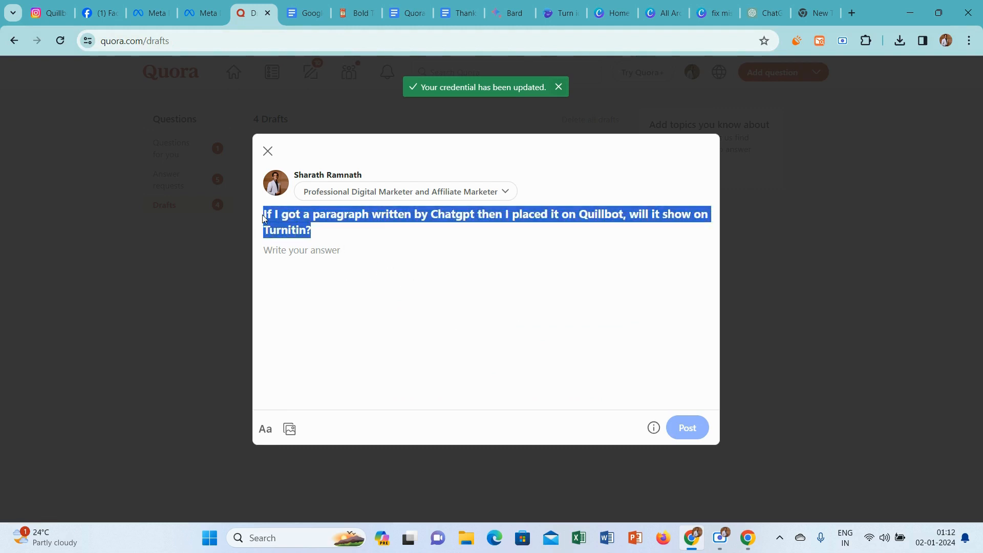
pyautogui.click(502, 12)
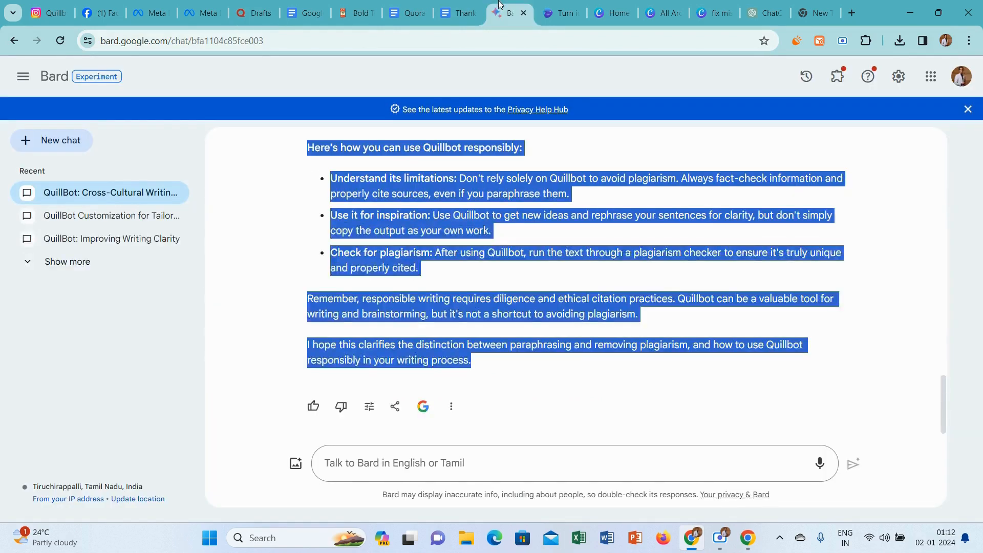
pyautogui.click(409, 459)
pyautogui.hotkey('ctrl', 'v')
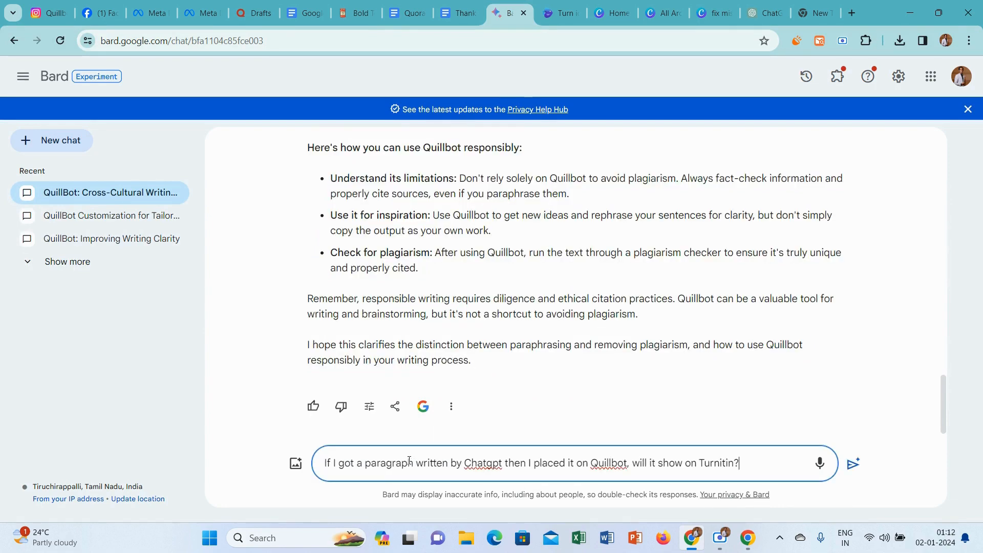
pyautogui.press('Return')
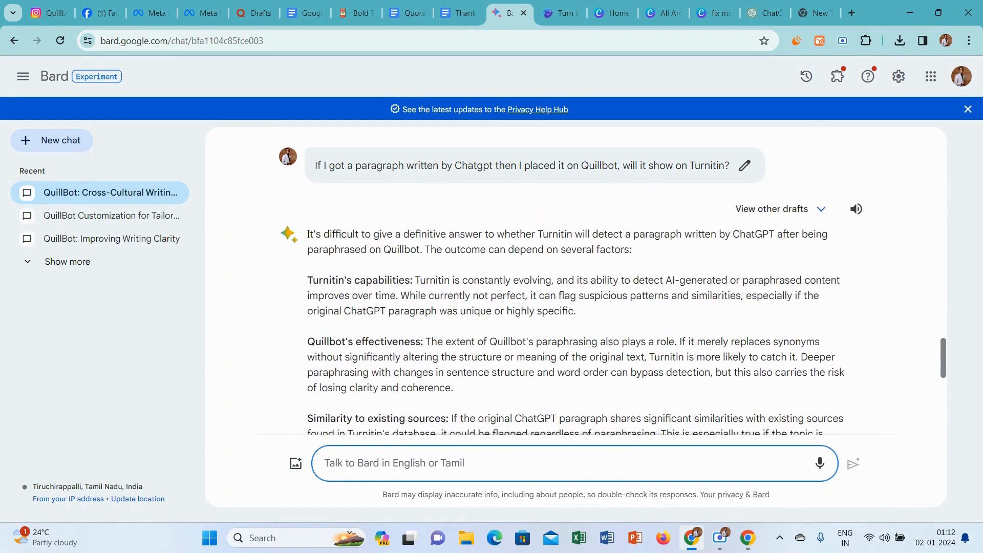
# Copy Bard's full response into the Quora answer and insert an empty line after the introductory paragraph.
pyautogui.moveTo(309, 234); pyautogui.dragTo(601, 361)
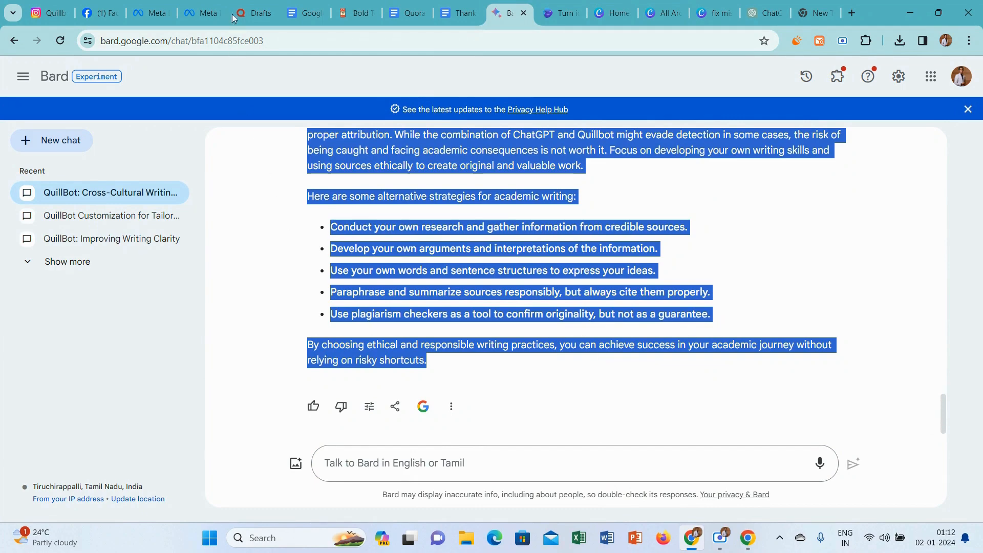
pyautogui.click(254, 13)
pyautogui.click(327, 253)
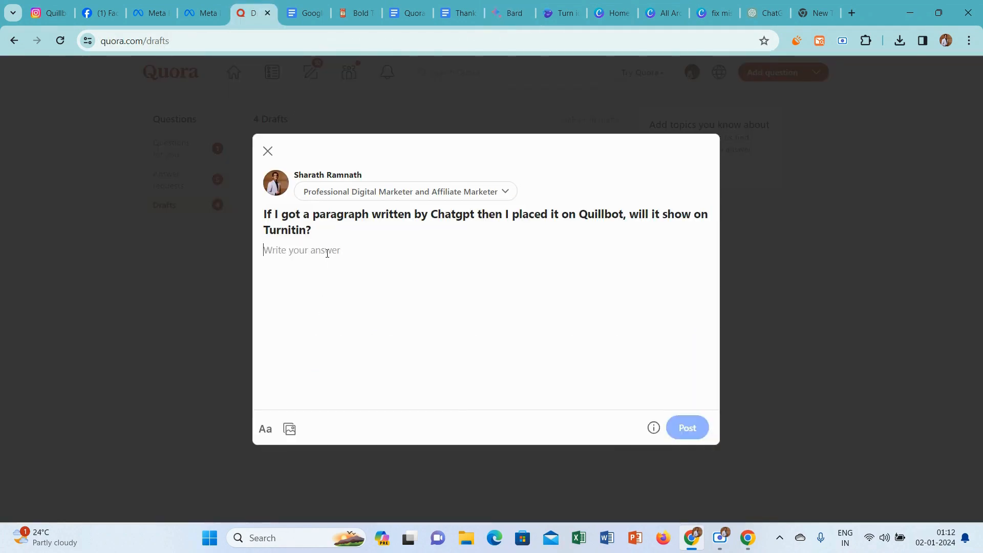
pyautogui.hotkey('ctrl', 'v')
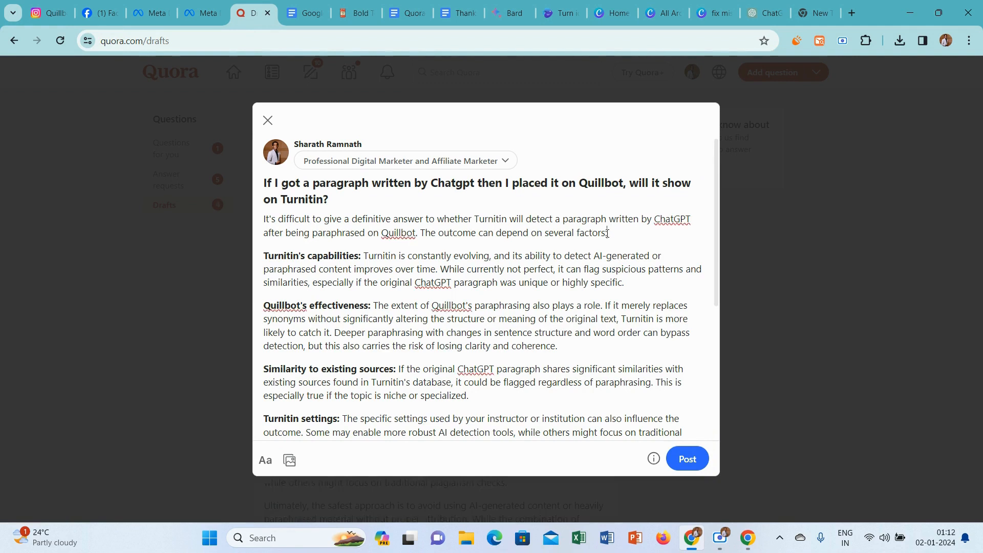
pyautogui.press('Return')
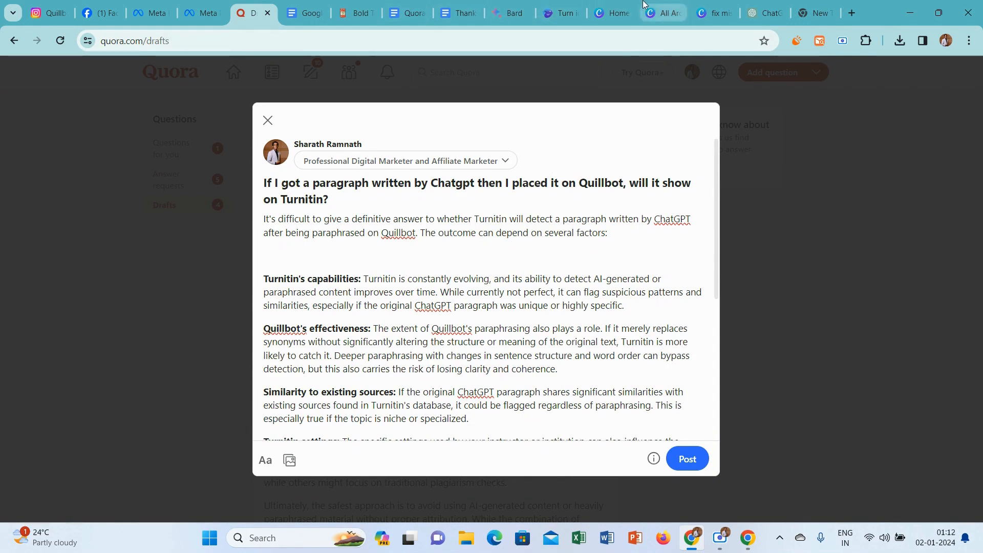
# Switch to Canva and create a new custom design of 602 × 399 px, checking the Quora question.
pyautogui.click(610, 4)
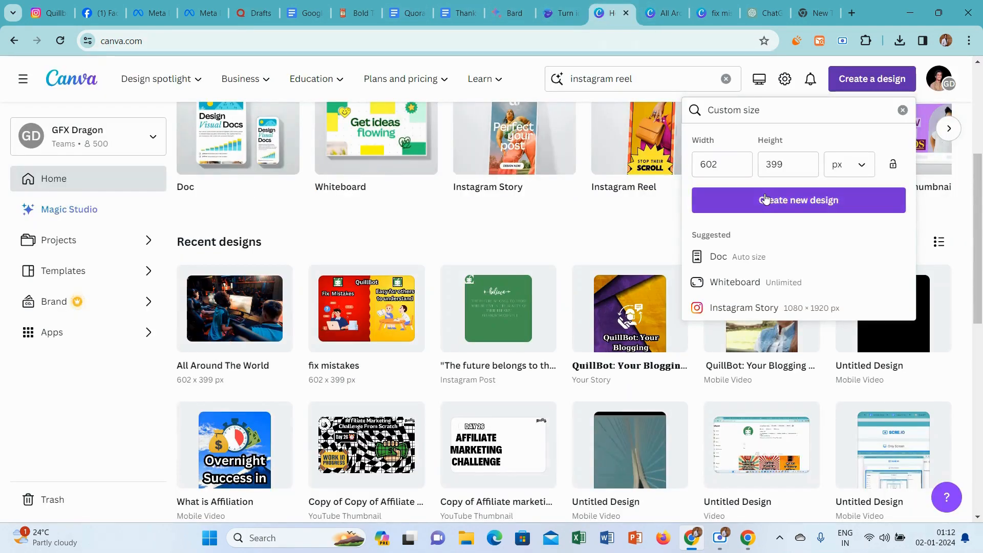
pyautogui.click(767, 200)
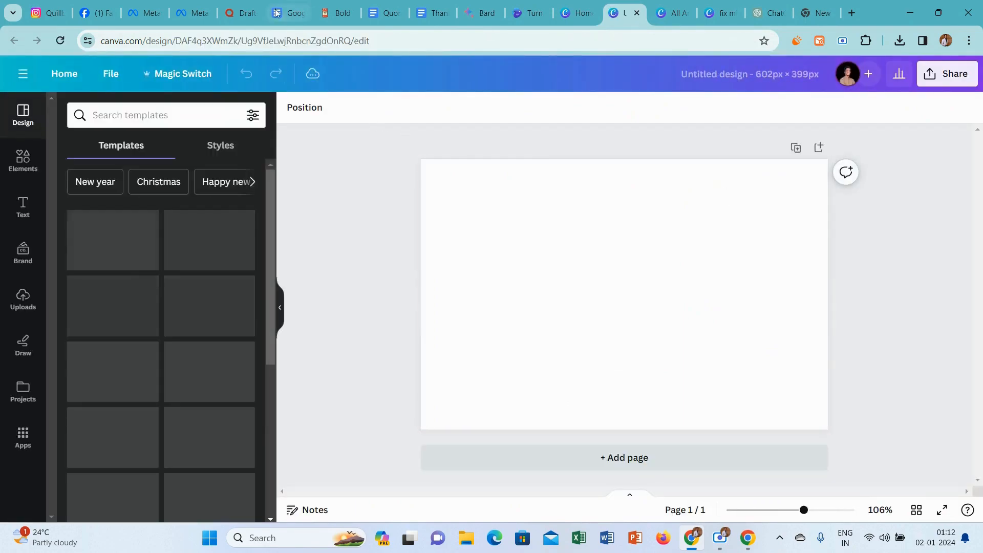
pyautogui.click(253, 5)
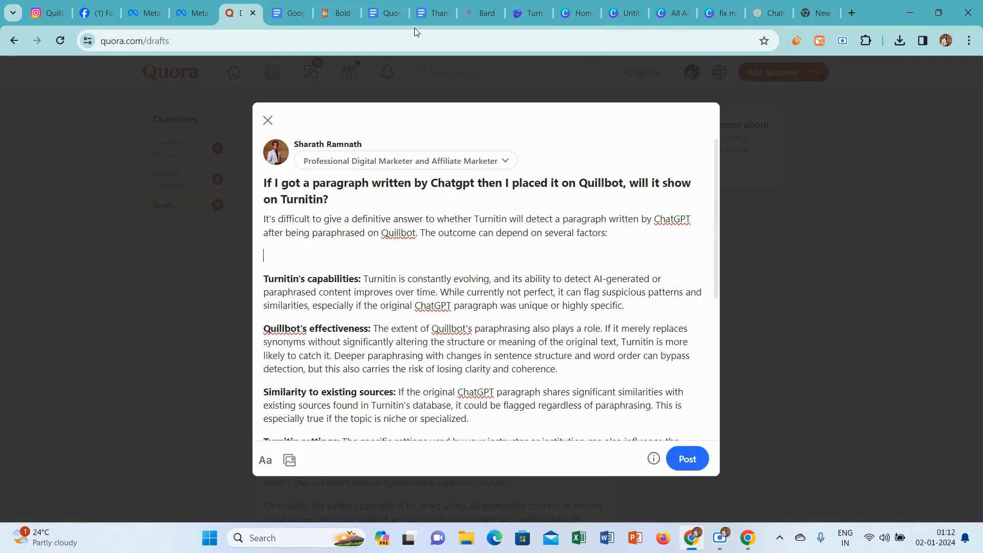
pyautogui.click(690, 6)
pyautogui.click(638, 4)
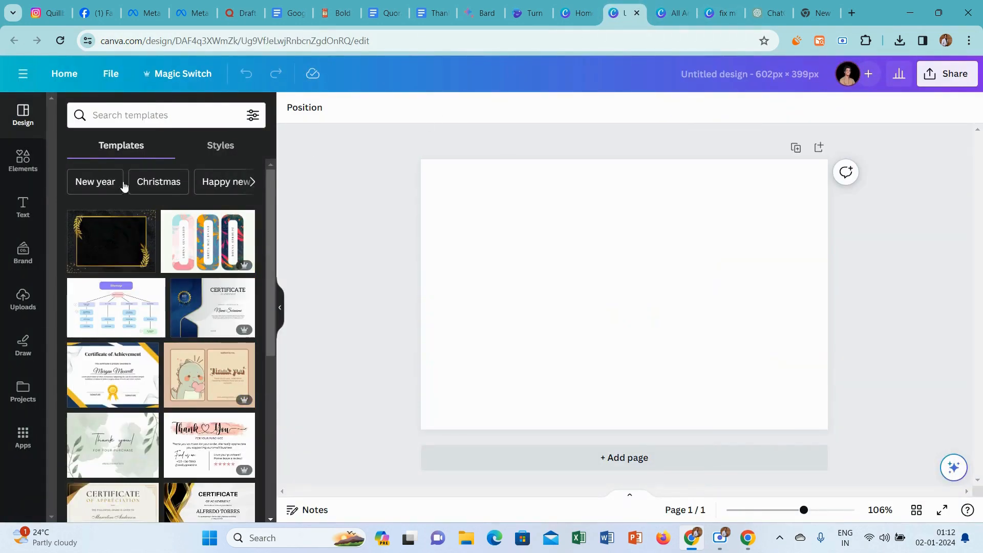
# Search photo elements for "doubt" and set the picture of the woman surrounded by yellow question marks as the page background.
pyautogui.click(19, 160)
pyautogui.click(120, 116)
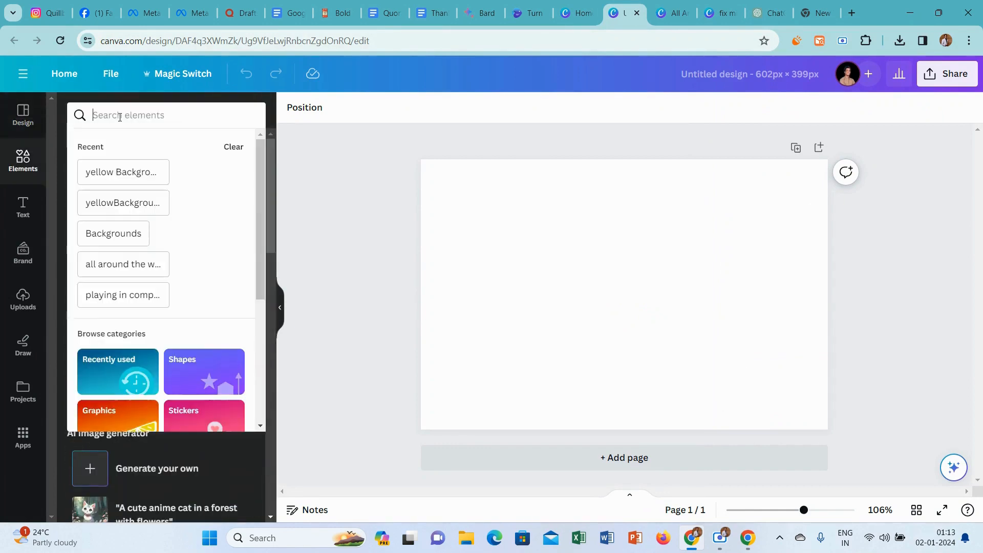
pyautogui.write('doubt')
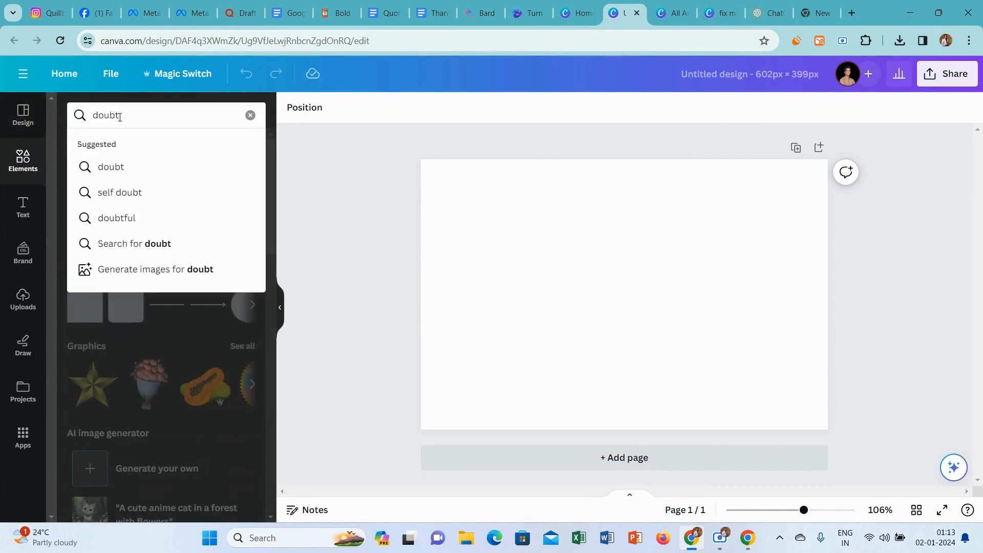
pyautogui.press('Return')
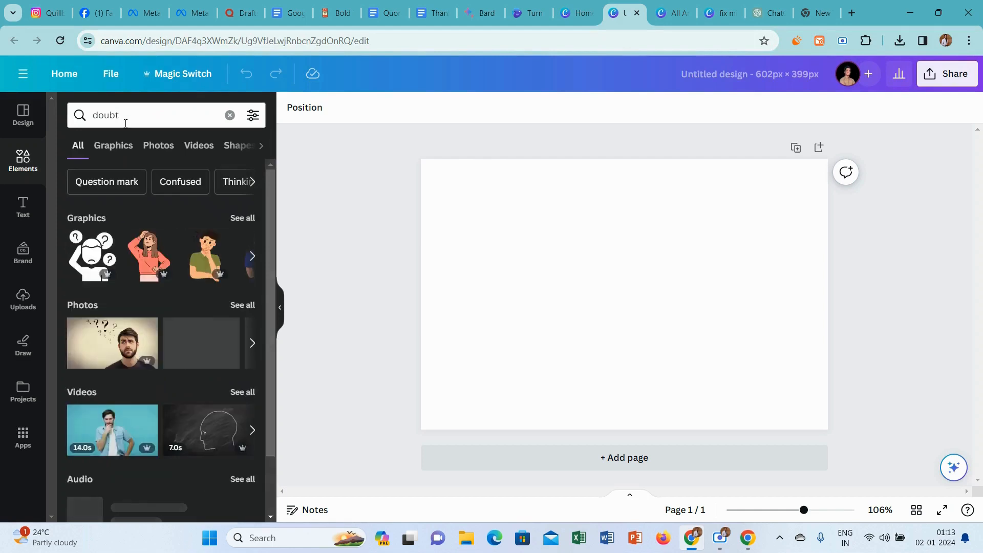
pyautogui.click(159, 148)
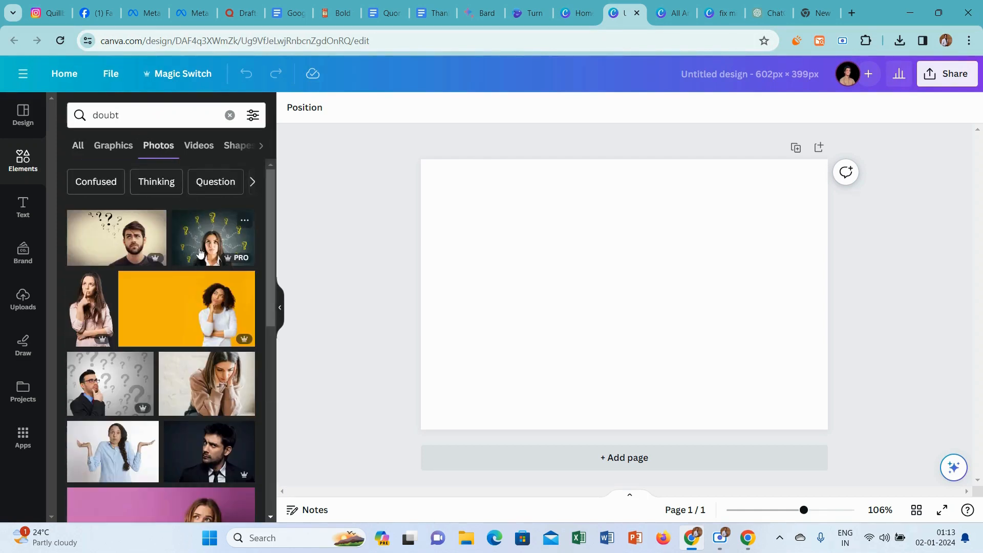
pyautogui.click(195, 250)
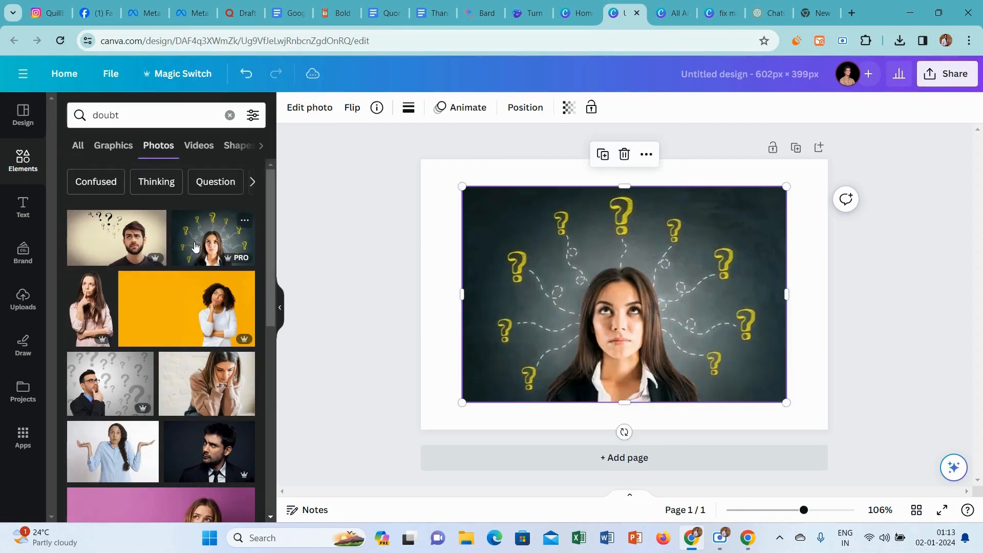
pyautogui.rightClick(584, 264)
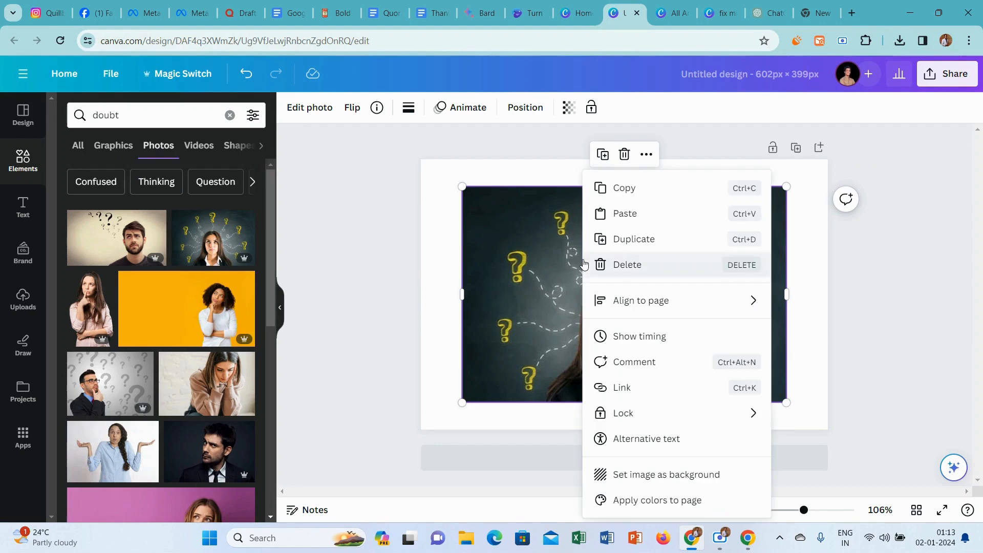
pyautogui.click(672, 475)
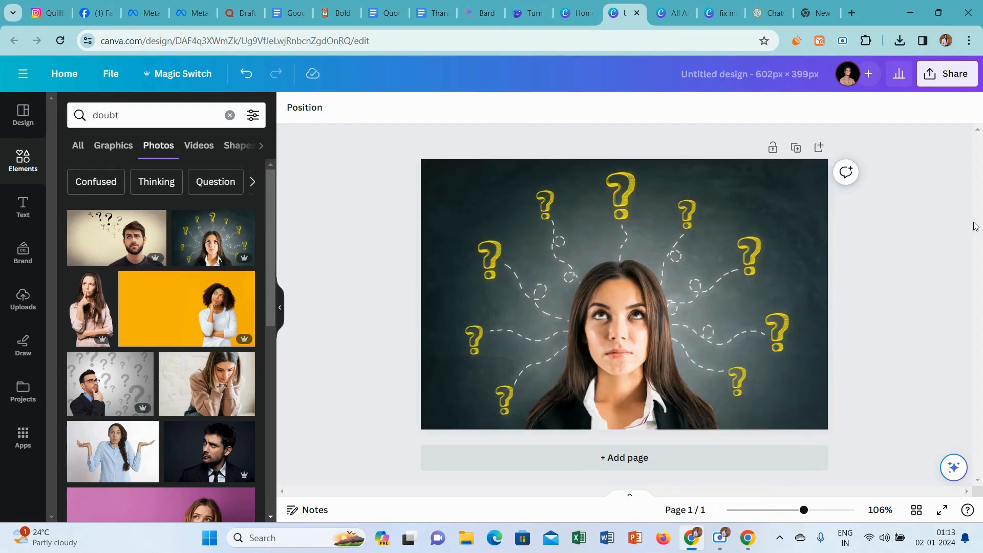
# Download the finished design as a PNG at 602 × 399 px.
pyautogui.click(954, 78)
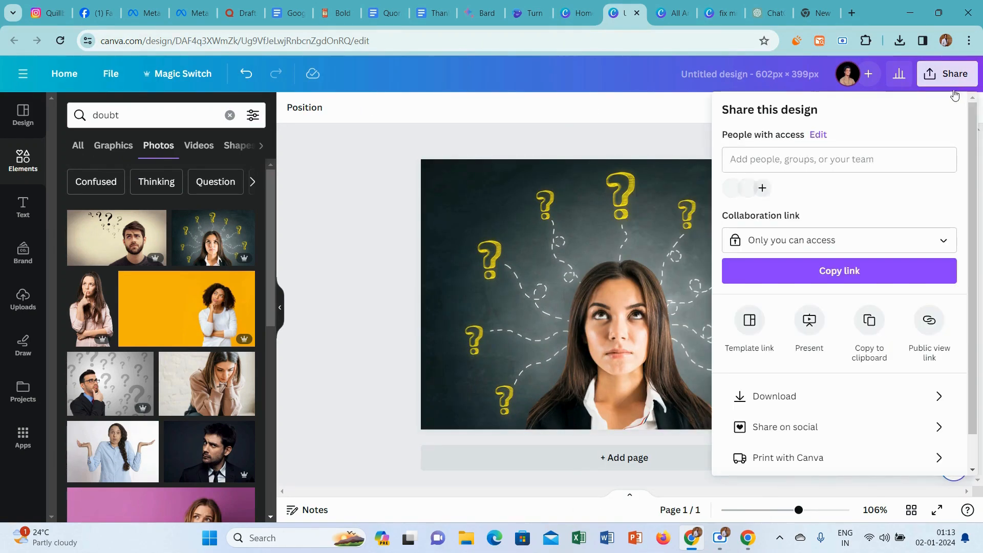
pyautogui.click(792, 396)
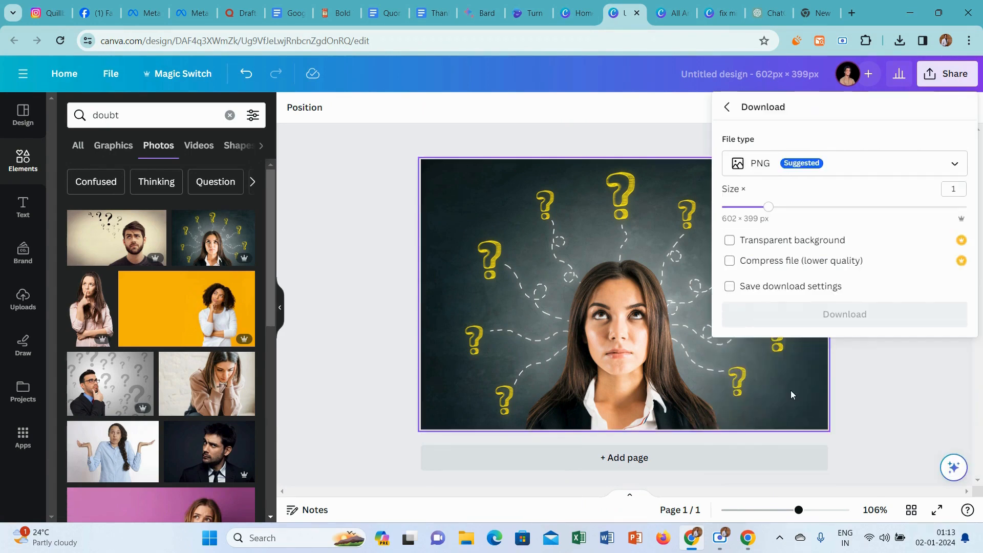
pyautogui.click(853, 318)
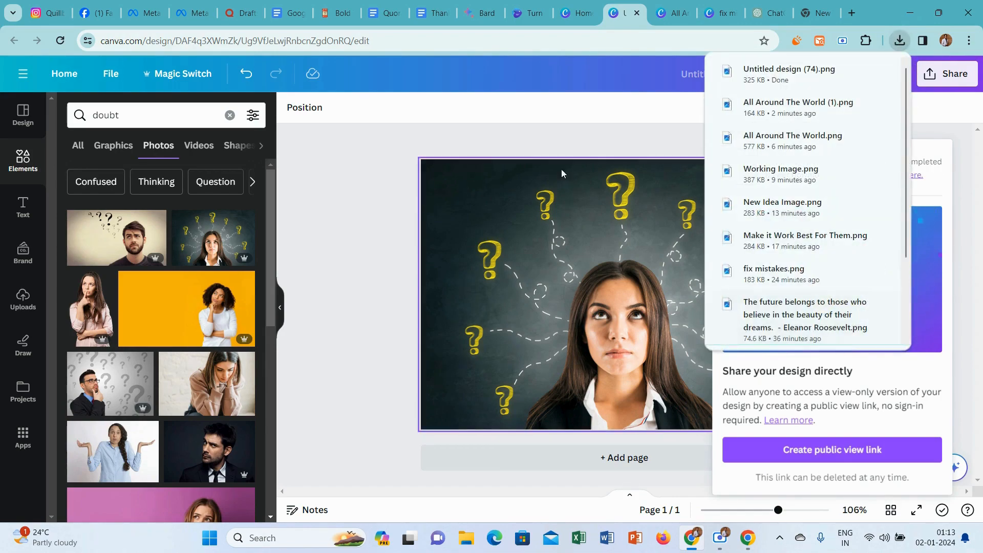
pyautogui.click(381, 157)
# Insert the downloaded image Untitled design (74) below the introductory paragraph of the Quora answer.
pyautogui.click(235, 14)
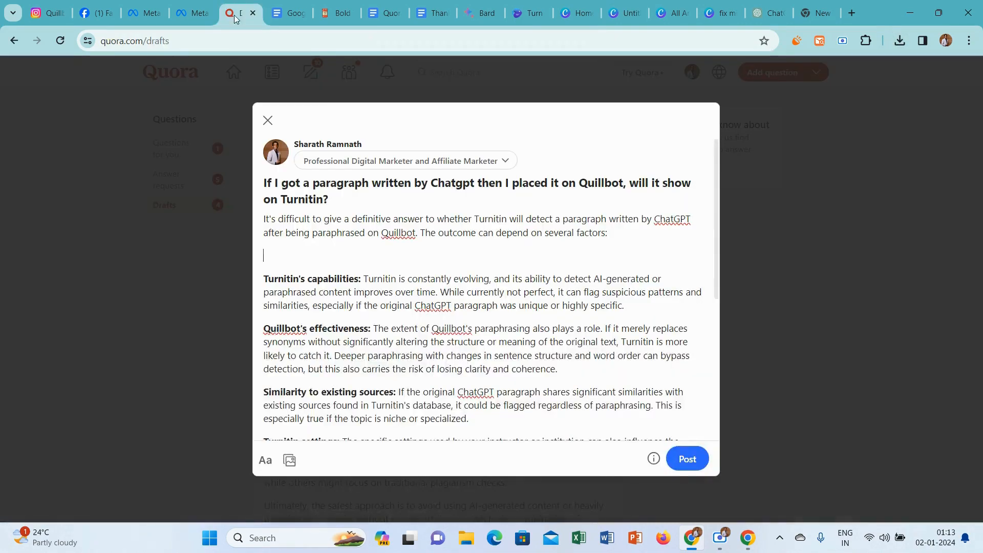
pyautogui.click(289, 460)
pyautogui.click(325, 119)
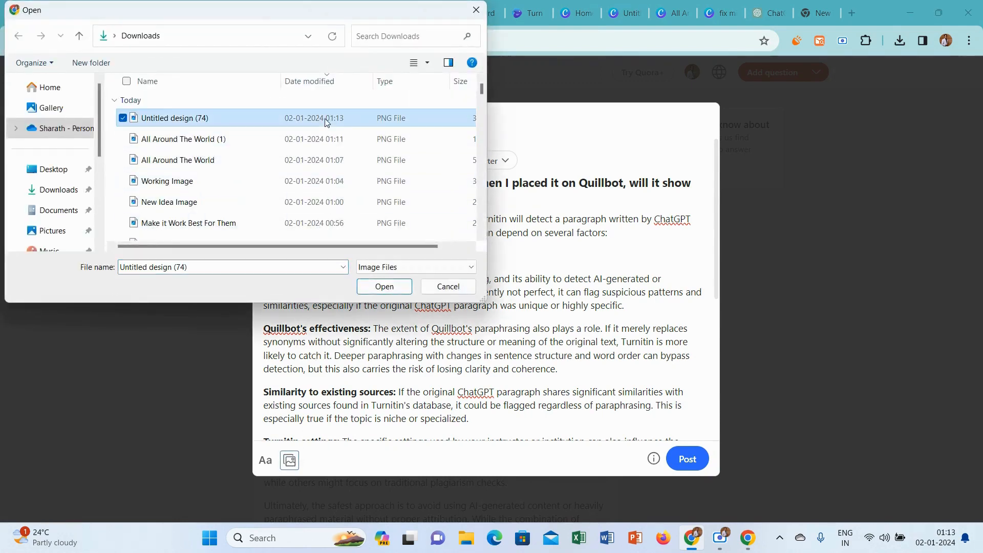
pyautogui.click(384, 287)
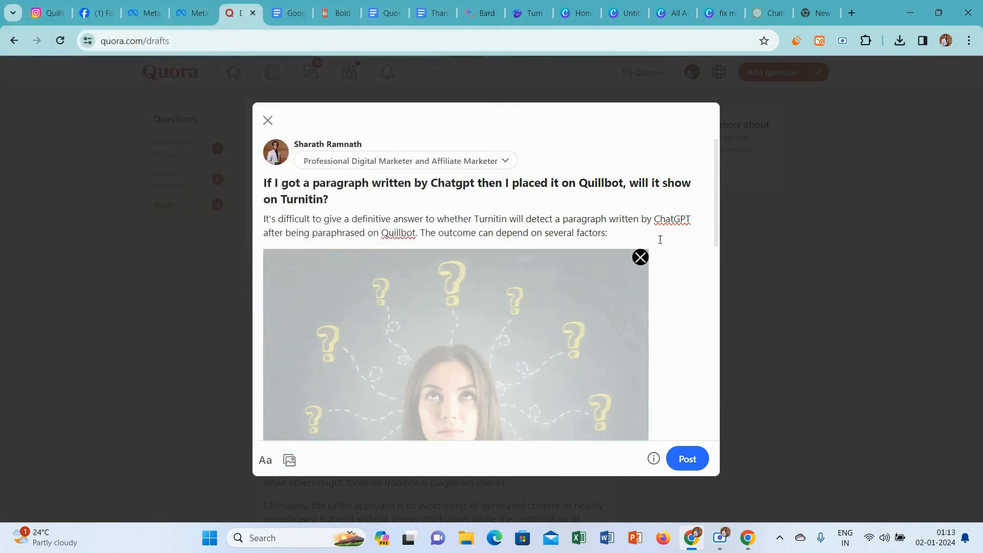
pyautogui.moveTo(718, 169); pyautogui.dragTo(706, 261)
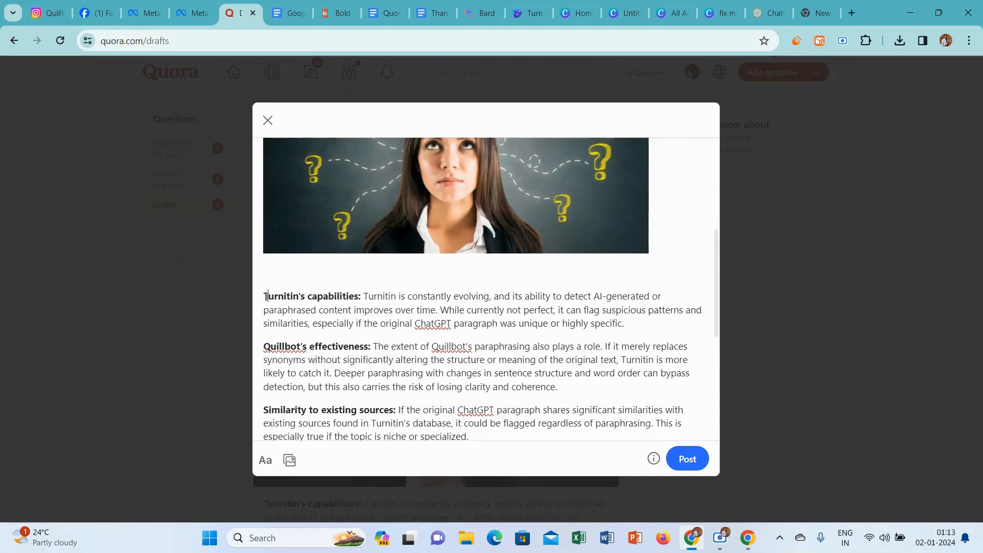
# Remove the blank line below the image and add the "Thanks for Reading.." heart line from Google Docs at the end of the answer.
pyautogui.press('BackSpace')
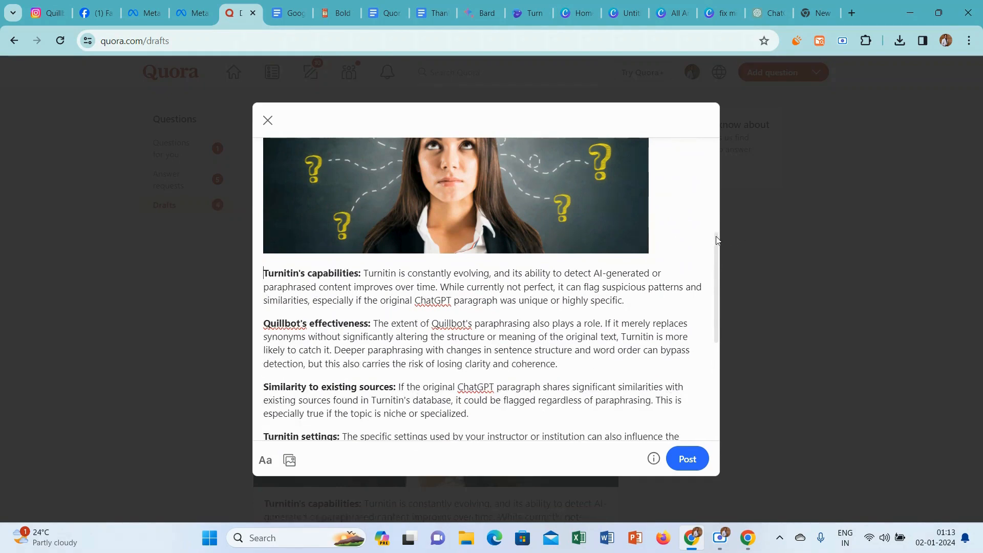
pyautogui.moveTo(717, 240); pyautogui.dragTo(725, 387)
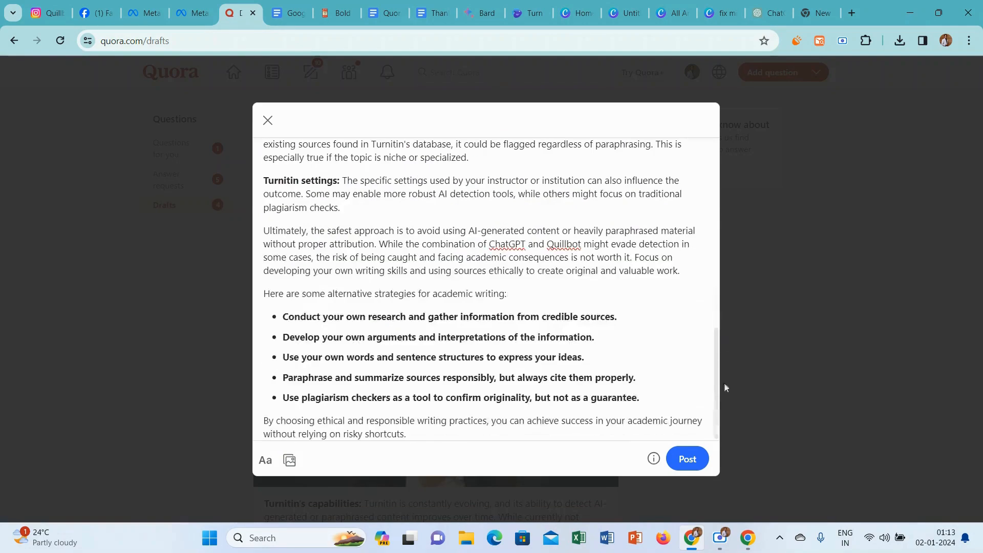
pyautogui.click(475, 436)
pyautogui.press('Return')
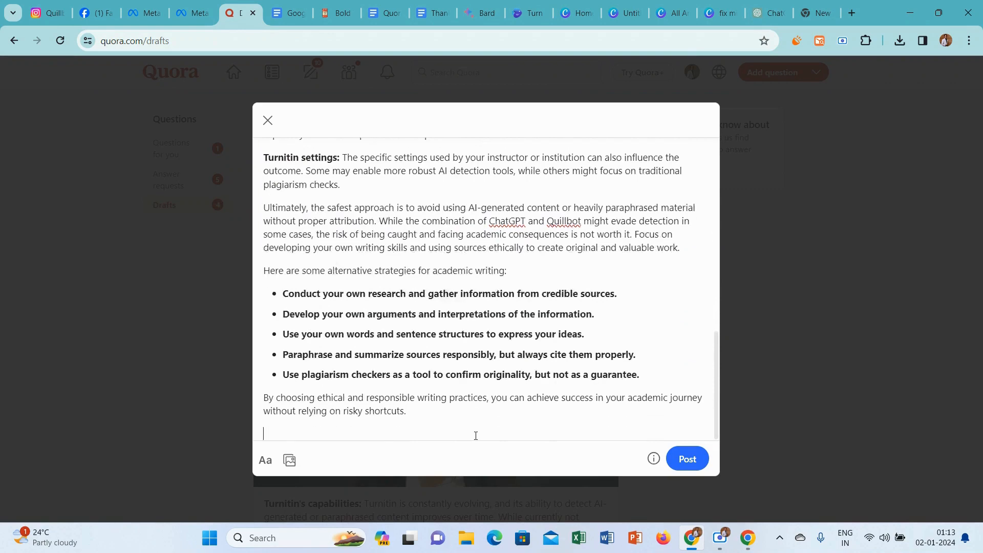
pyautogui.click(441, 8)
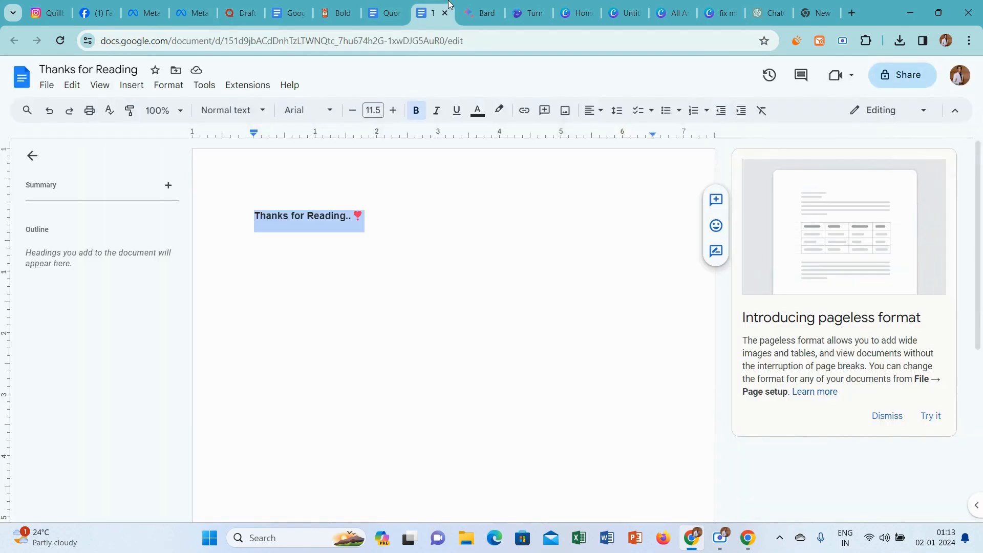
pyautogui.click(241, 13)
pyautogui.write('Thanks for Reading.. ❤')
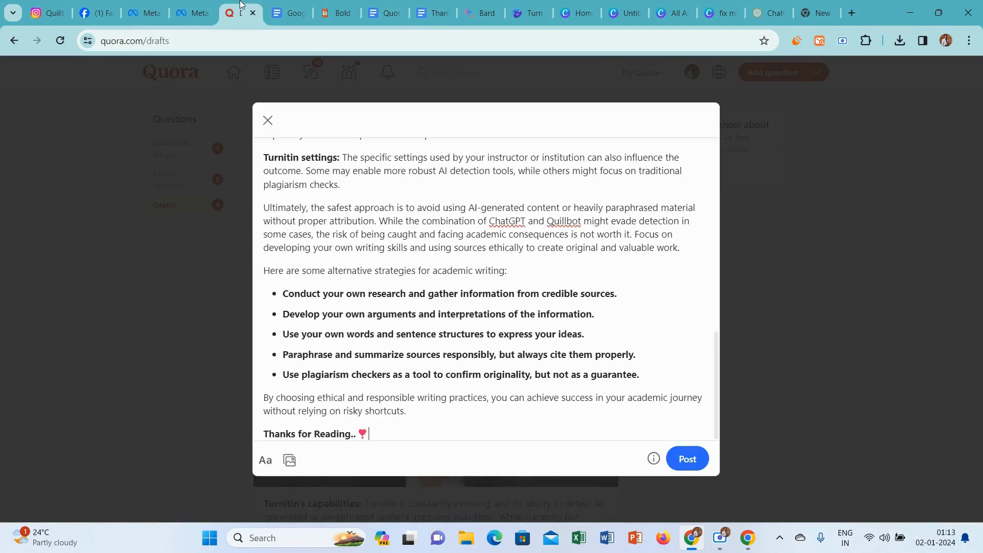
# Publish the Turnitin answer and open the QuillBot India Space.
pyautogui.click(680, 467)
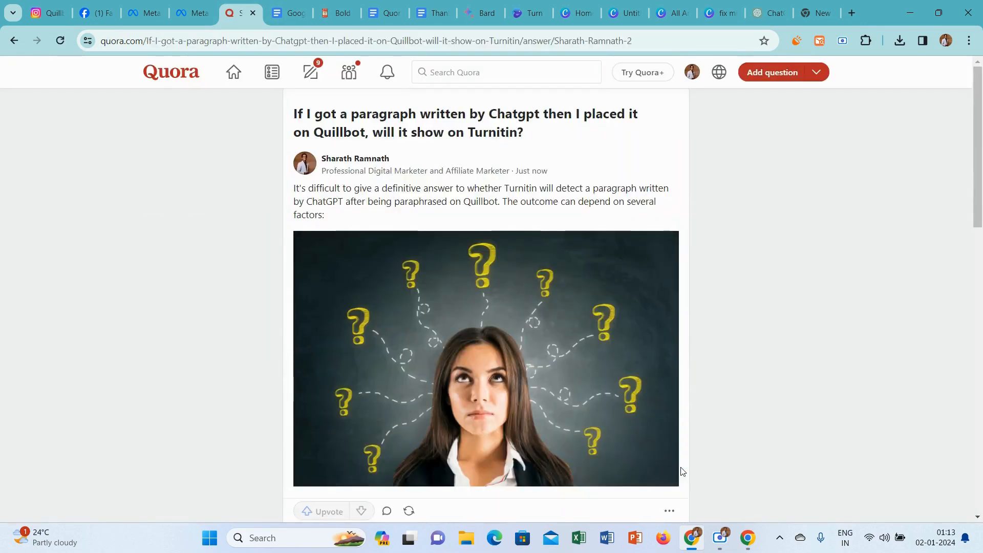
pyautogui.moveTo(972, 103); pyautogui.dragTo(972, 157)
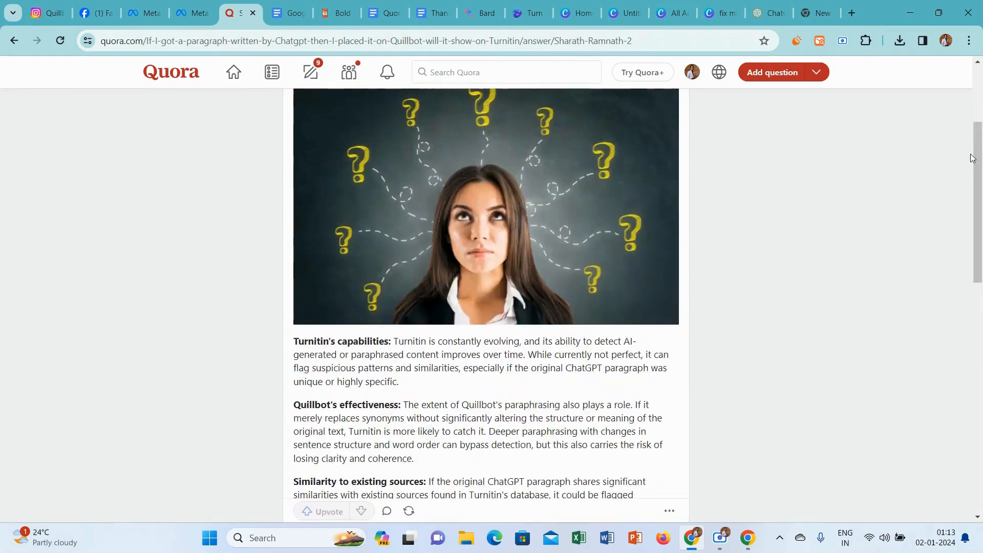
pyautogui.click(349, 73)
pyautogui.click(323, 180)
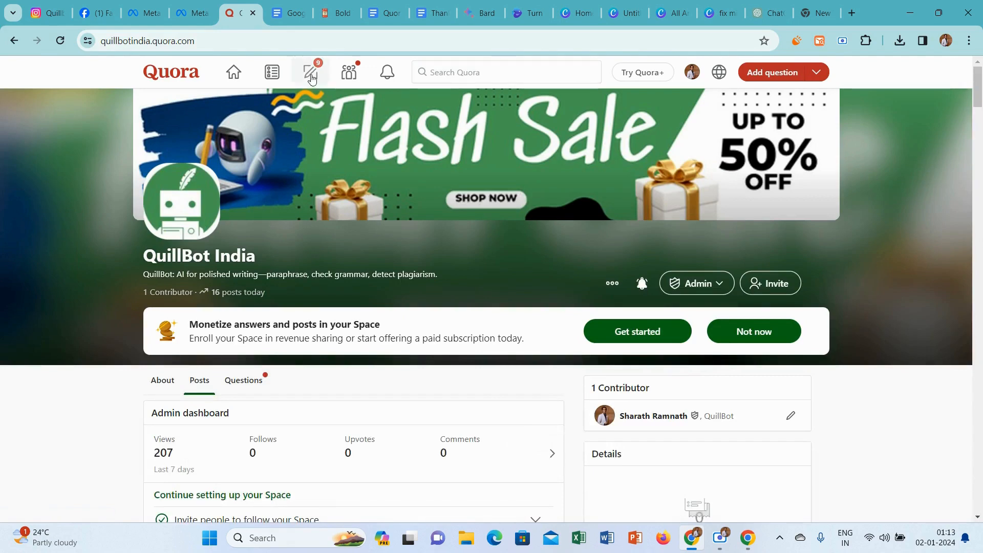
pyautogui.click(349, 74)
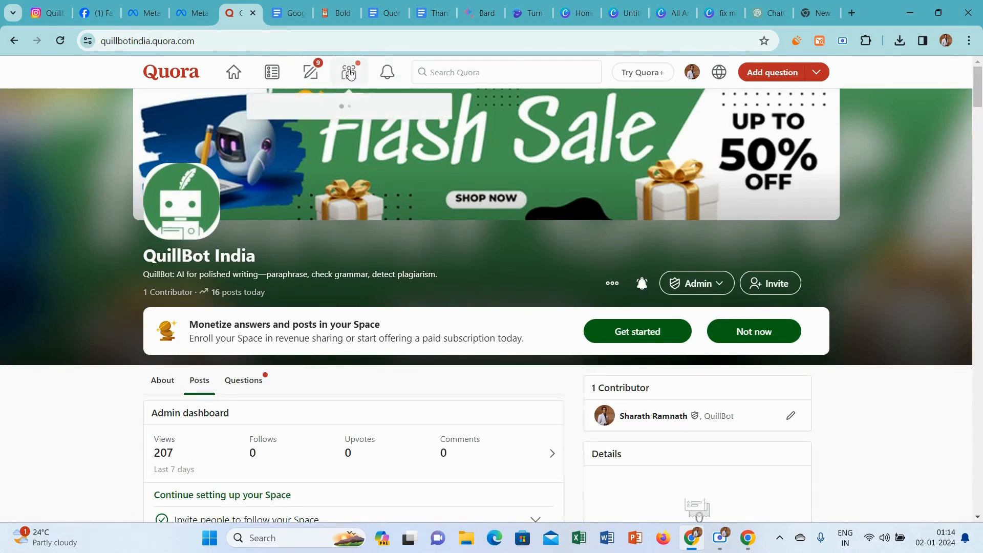
# Open the draft "Which is better, Chatgpt or Quillbot?" and set its credential to Professional Digital Marketer and Affiliate Marketer.
pyautogui.click(306, 72)
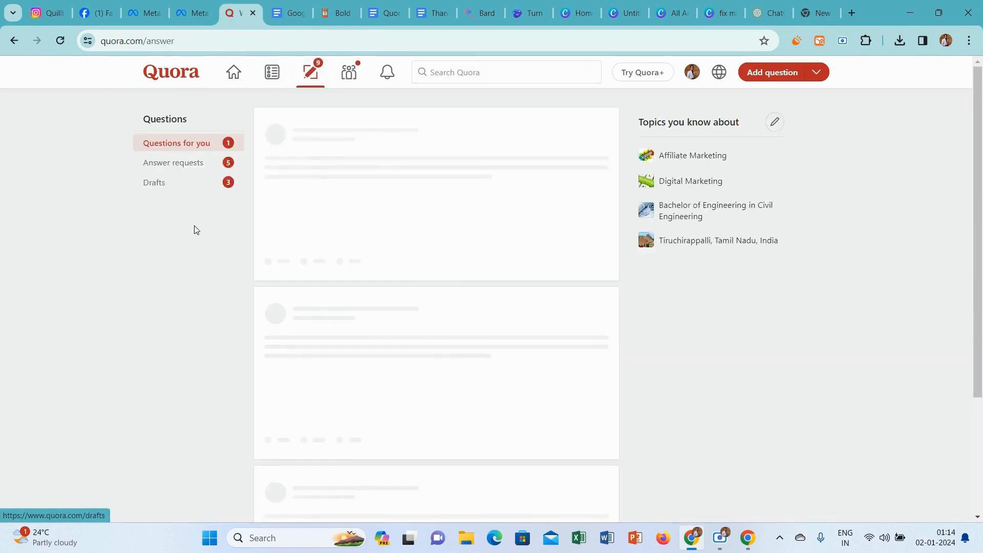
pyautogui.click(188, 185)
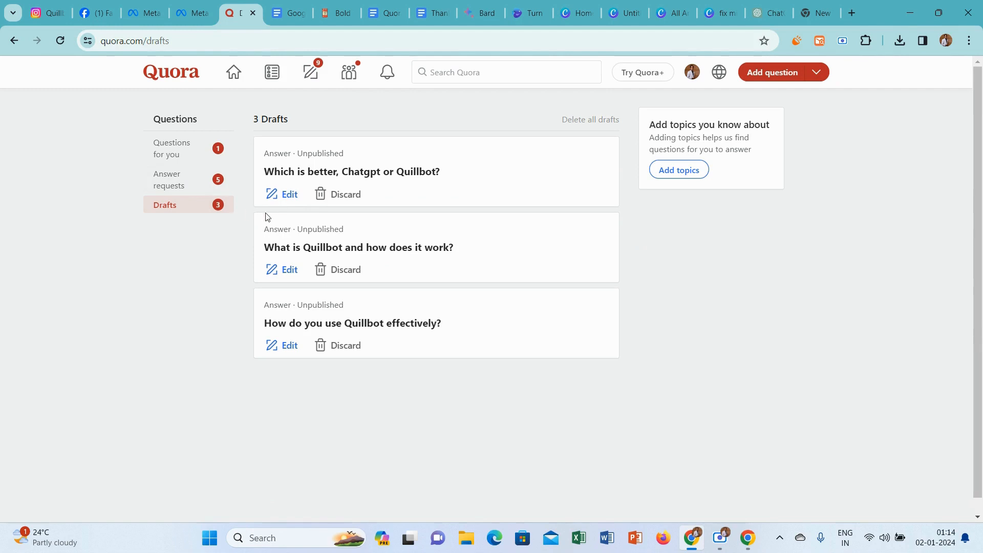
pyautogui.click(285, 195)
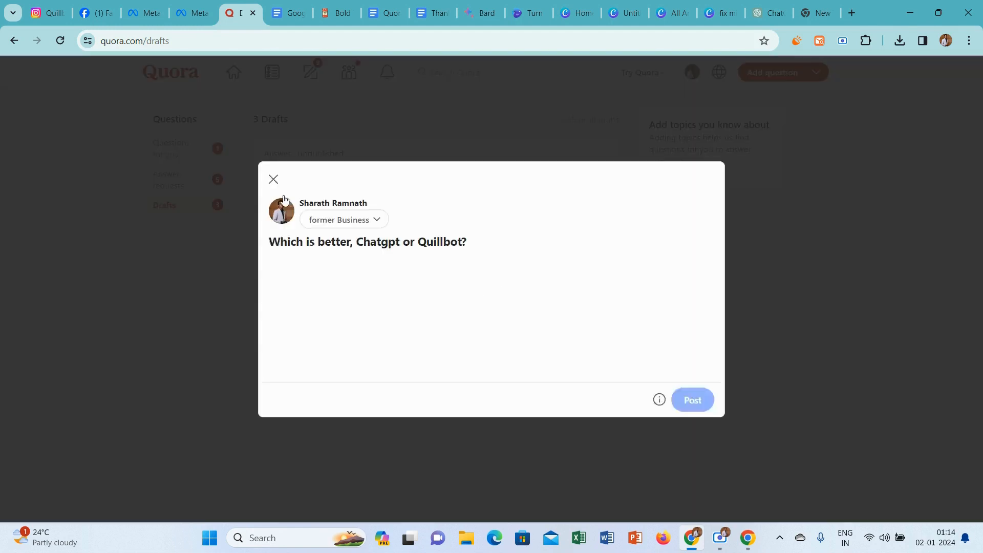
pyautogui.click(369, 200)
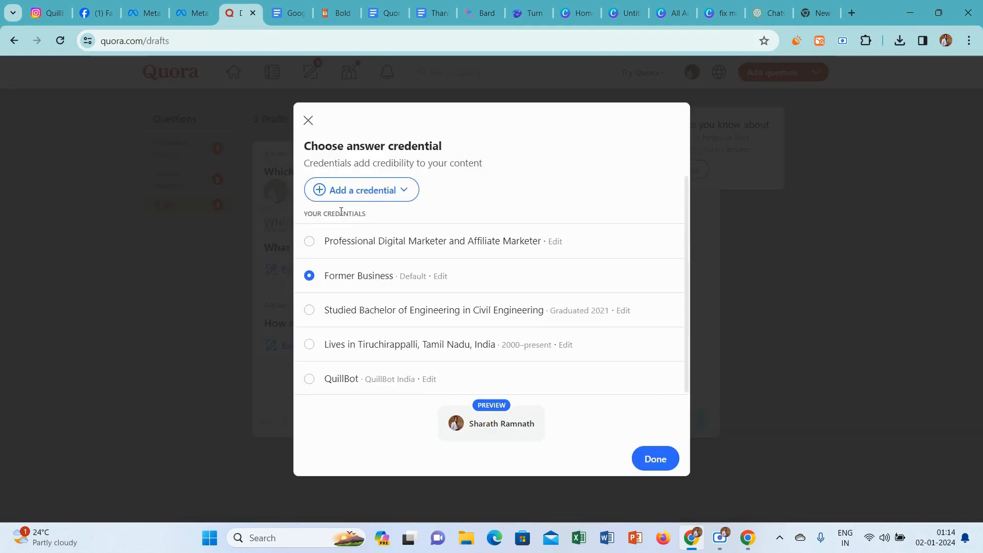
pyautogui.click(310, 241)
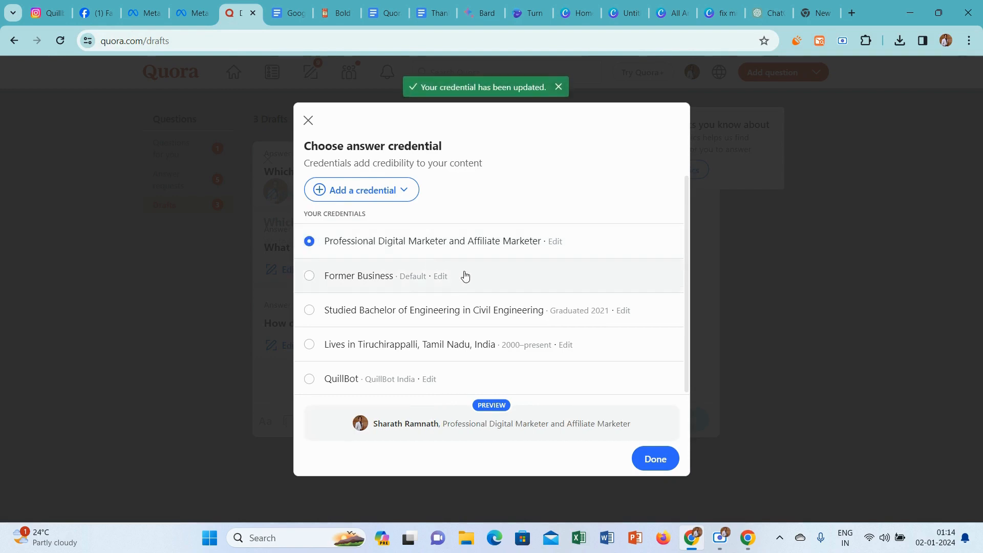
pyautogui.click(655, 459)
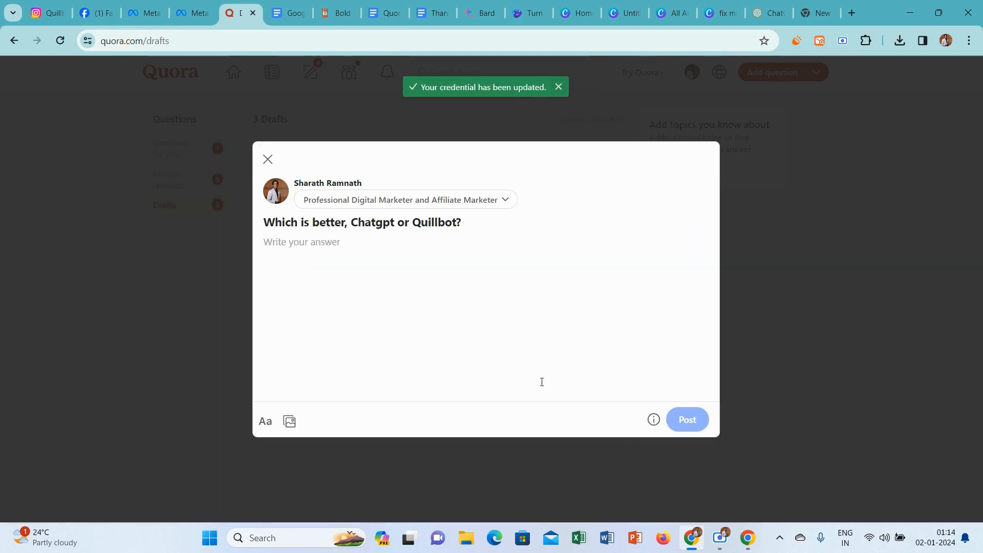
# Copy the question "Which is better, Chatgpt or Quillbot?" from the draft and ask it in the open Bard chat.
pyautogui.moveTo(467, 227); pyautogui.dragTo(255, 228)
pyautogui.click(468, 231)
pyautogui.moveTo(468, 228); pyautogui.dragTo(269, 223)
pyautogui.hotkey('ctrl', 'c')
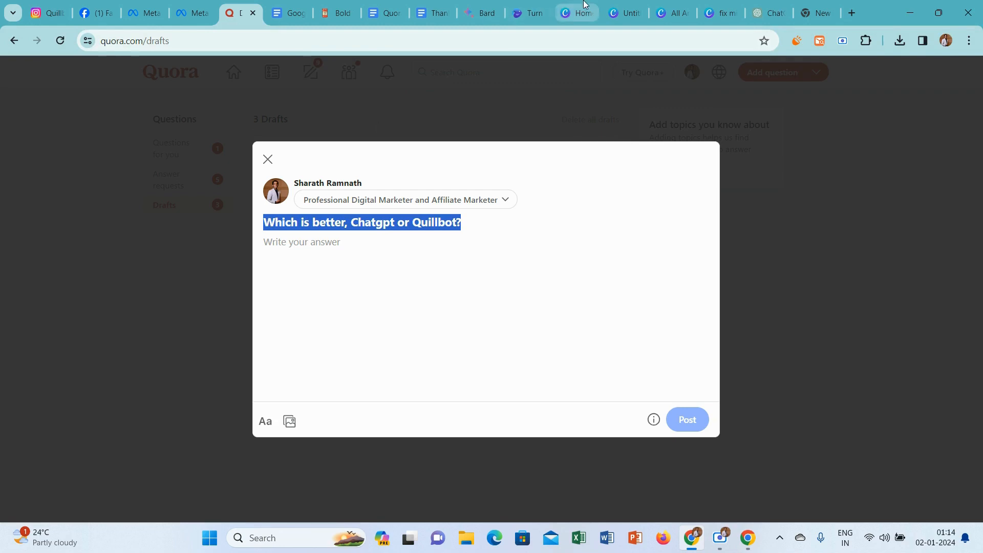
pyautogui.click(472, 5)
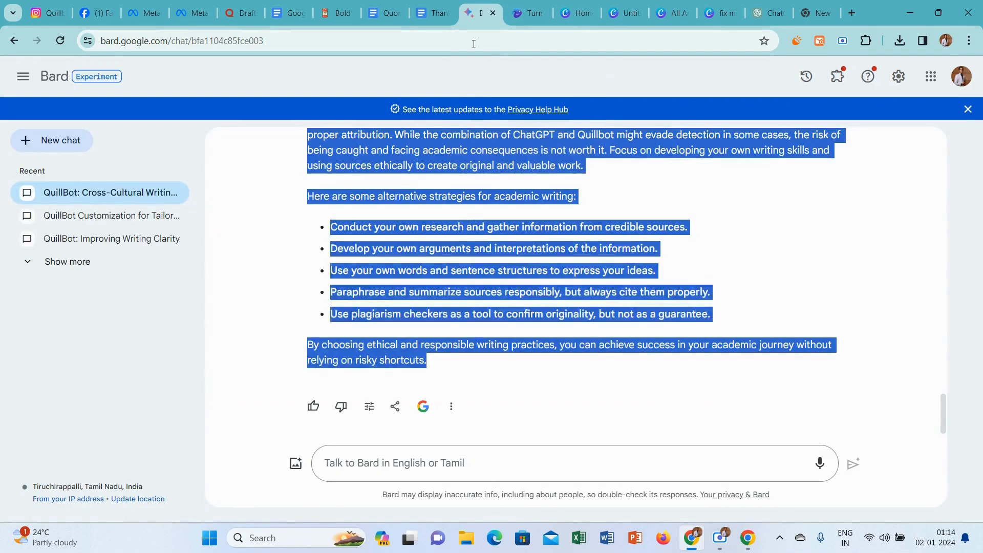
pyautogui.click(339, 462)
pyautogui.hotkey('ctrl', 'v')
pyautogui.press('Return')
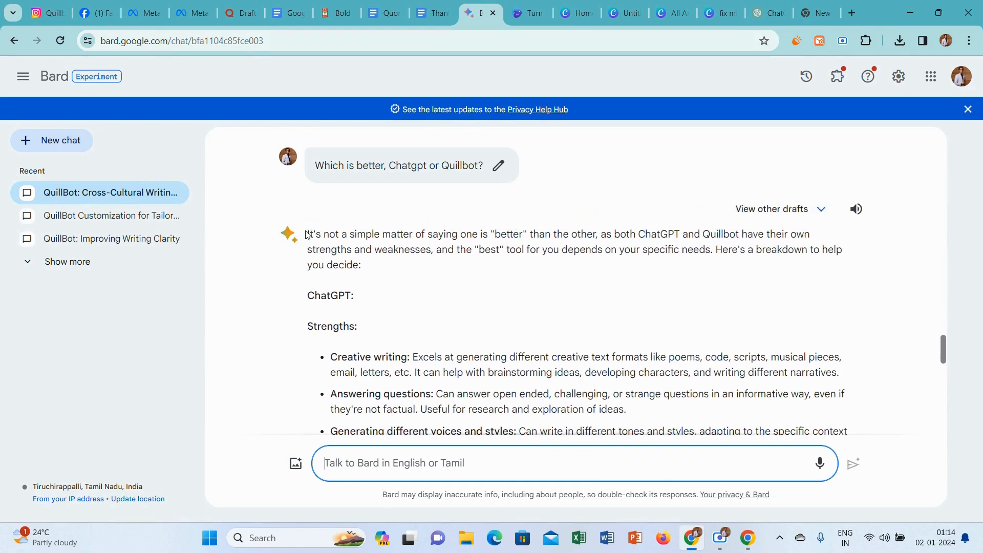
# Copy Bard's full reply into the Quora answer and insert a blank line below the introductory paragraph.
pyautogui.moveTo(307, 234); pyautogui.dragTo(584, 365)
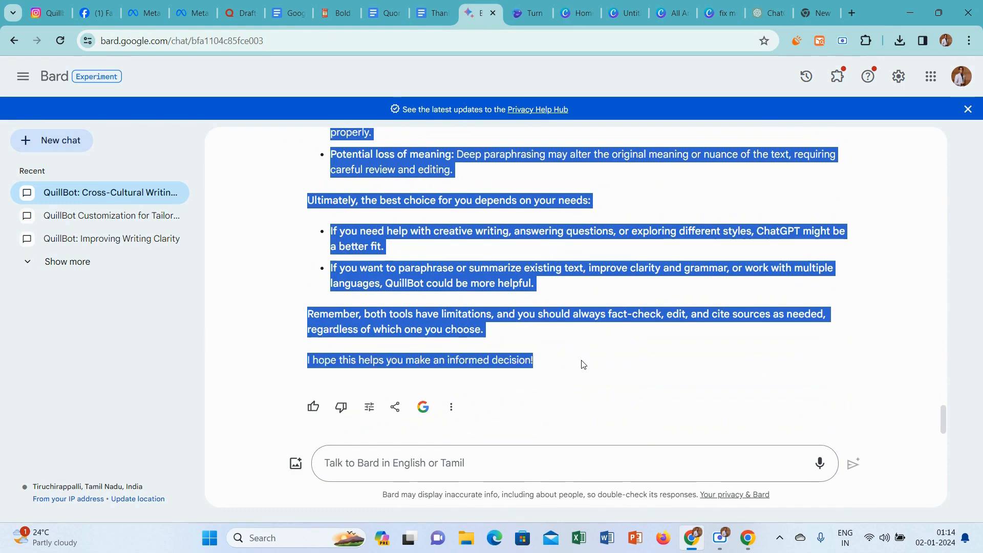
pyautogui.click(237, 13)
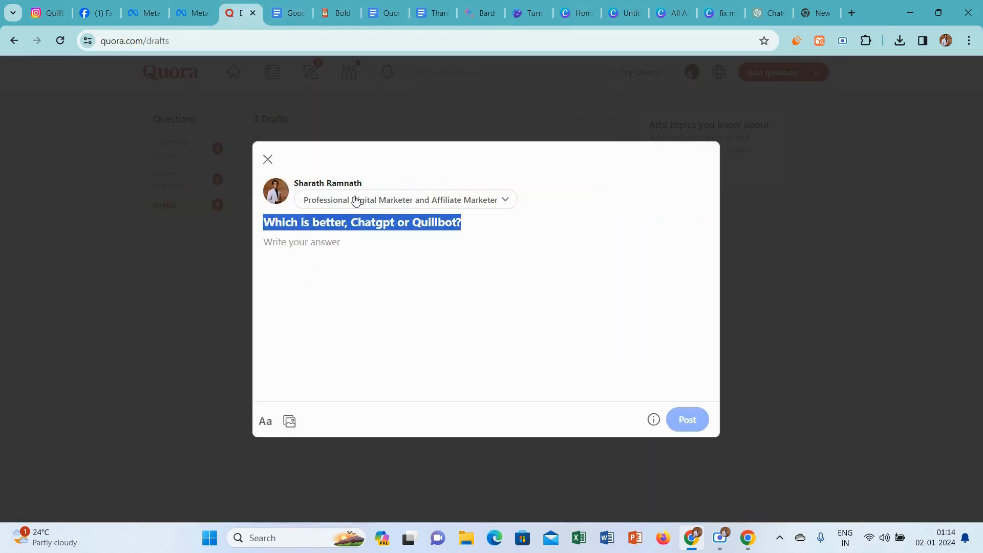
pyautogui.click(371, 260)
pyautogui.hotkey('ctrl', 'v')
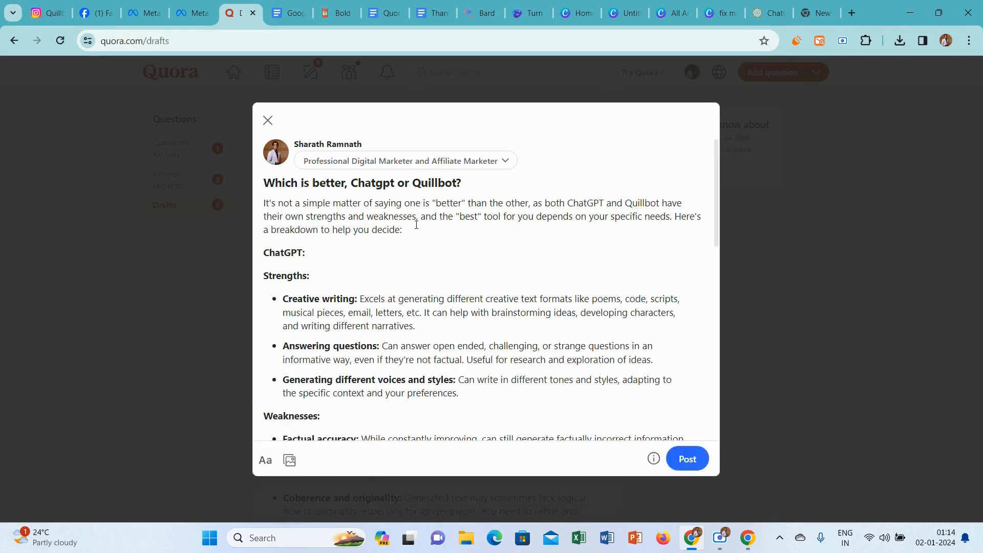
pyautogui.click(416, 226)
pyautogui.press('Return')
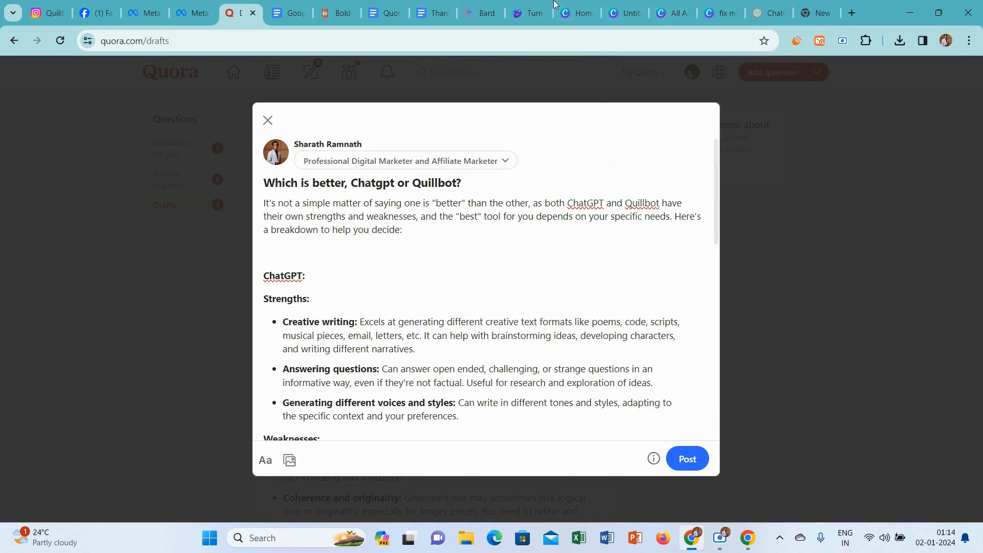
# Switch to Canva, create a new 602 × 399 px design and search photo elements for "vs".
pyautogui.click(573, 13)
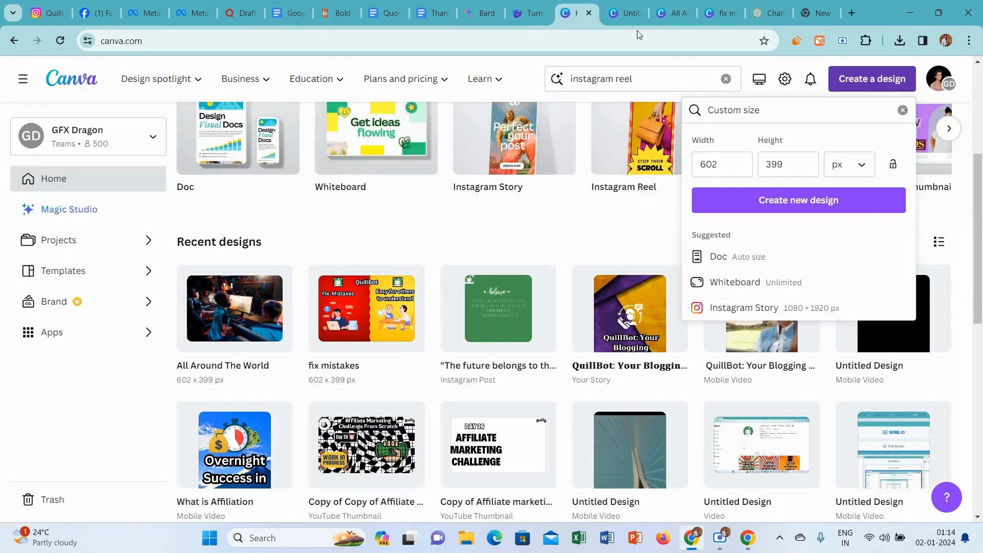
pyautogui.click(774, 201)
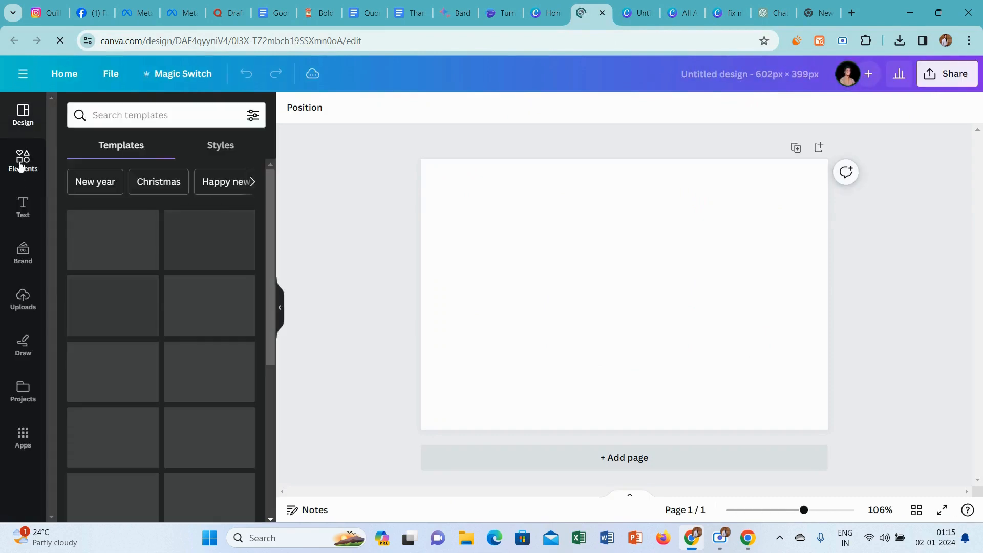
pyautogui.click(27, 159)
pyautogui.click(150, 110)
pyautogui.write('vs')
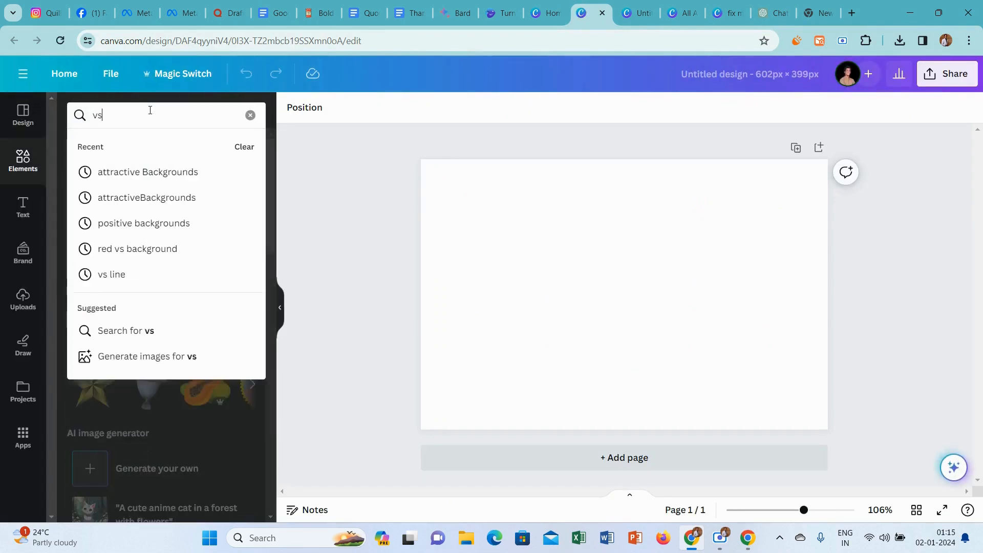
pyautogui.press('Return')
pyautogui.click(159, 149)
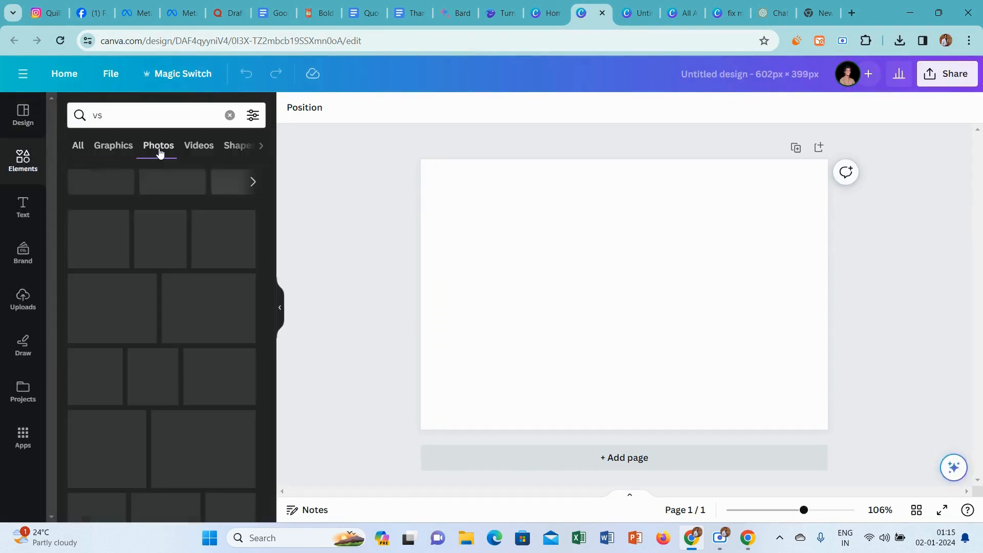
# Try the blue and red VS photo as the page background and remove it again.
pyautogui.click(208, 231)
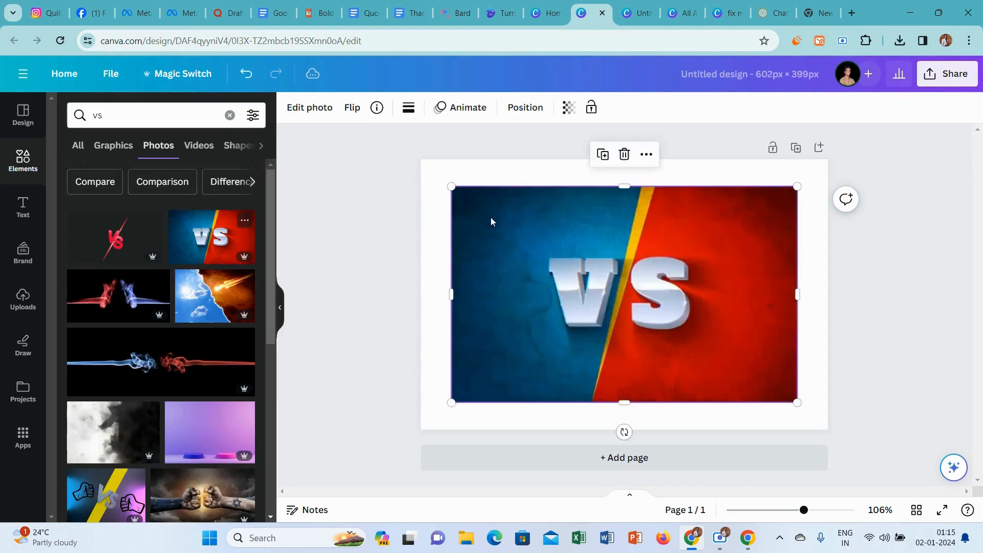
pyautogui.click(646, 154)
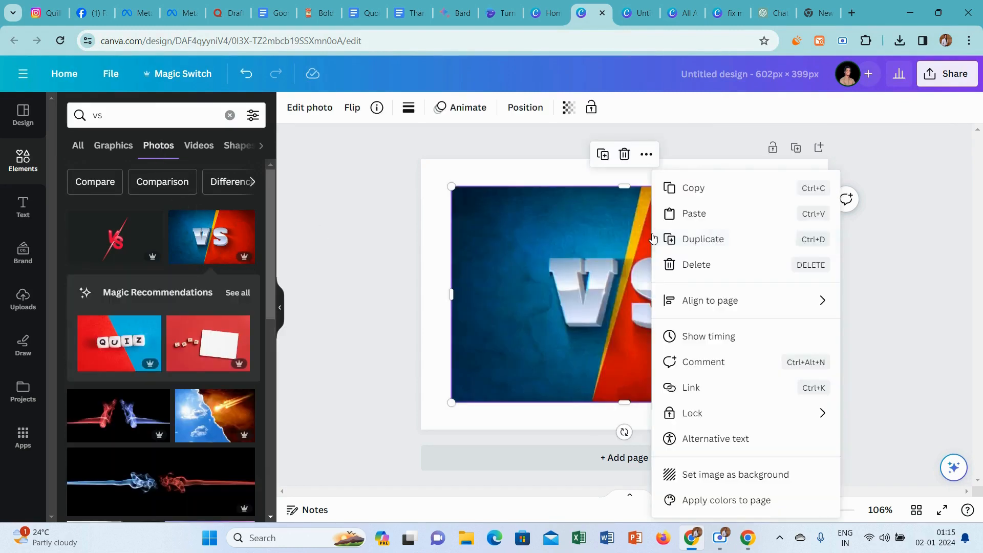
pyautogui.click(725, 474)
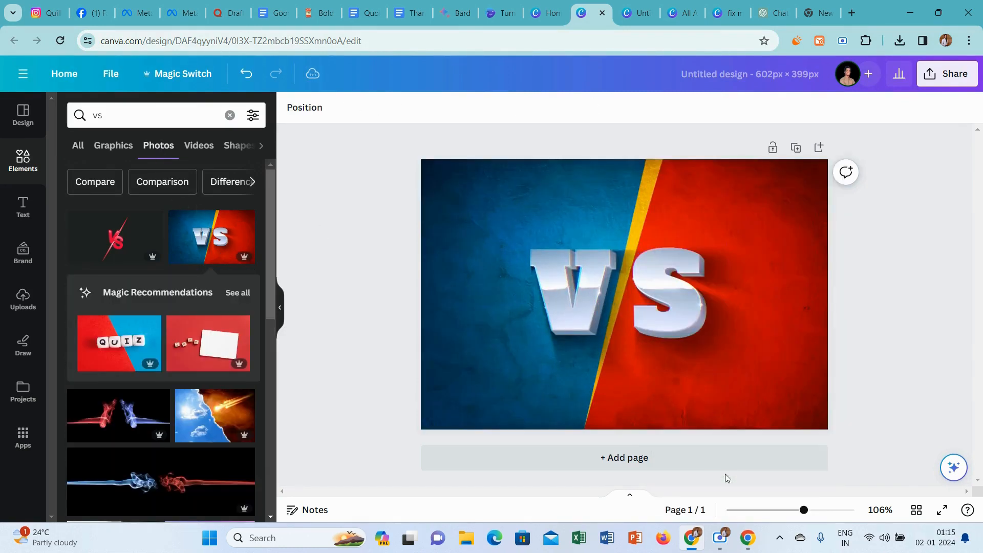
pyautogui.click(568, 320)
pyautogui.click(615, 192)
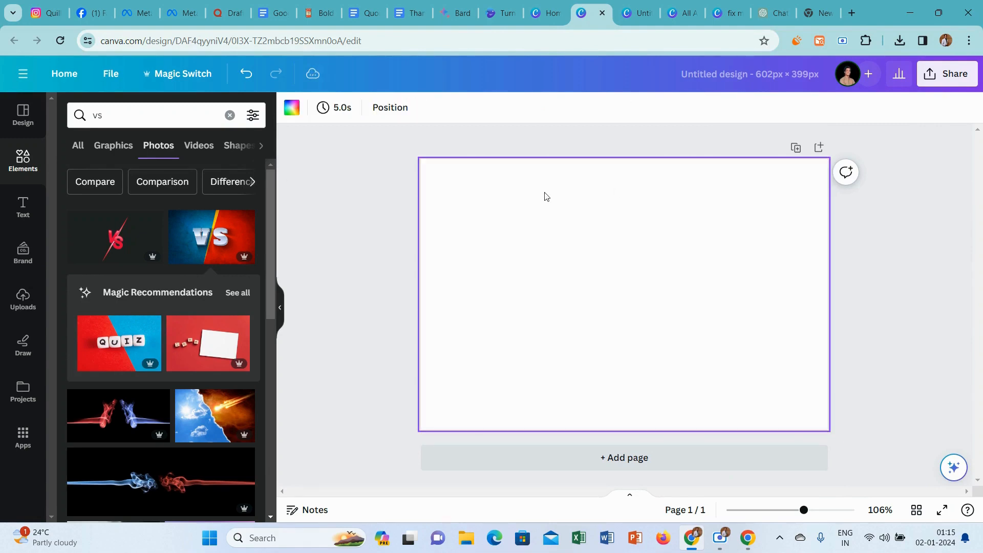
# Browse the photo and graphic results for "vs" to find a suitable comparison background.
pyautogui.moveTo(271, 197); pyautogui.dragTo(268, 354)
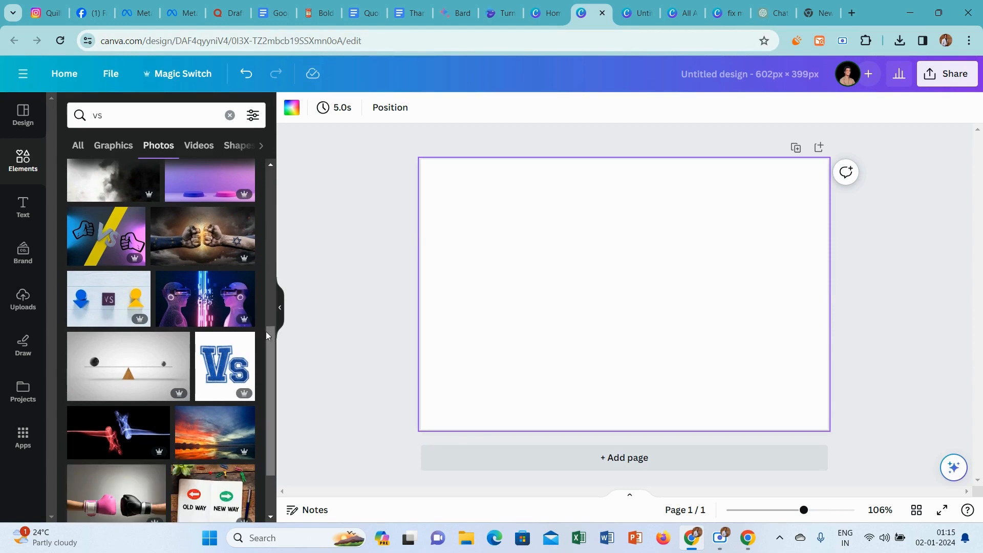
pyautogui.moveTo(268, 362); pyautogui.dragTo(271, 389)
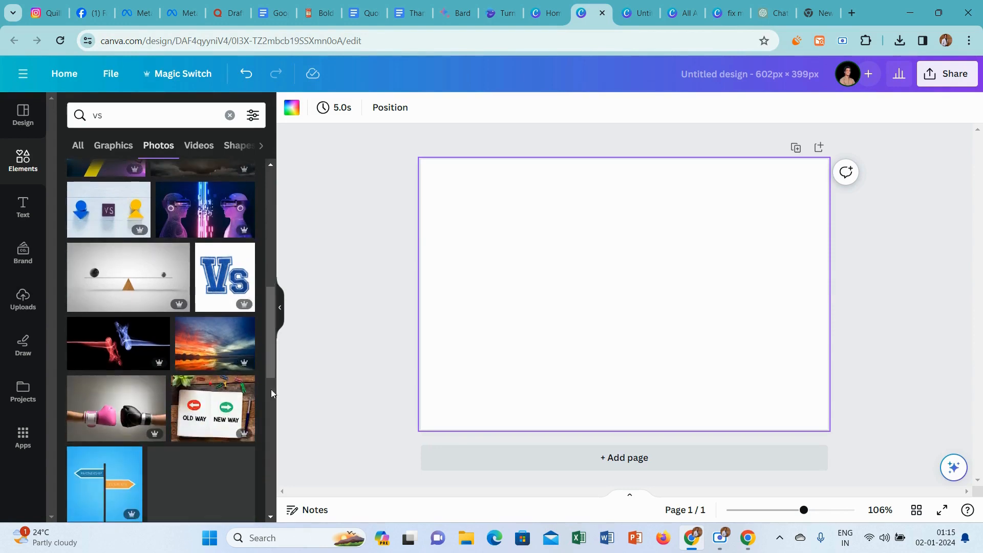
pyautogui.click(114, 146)
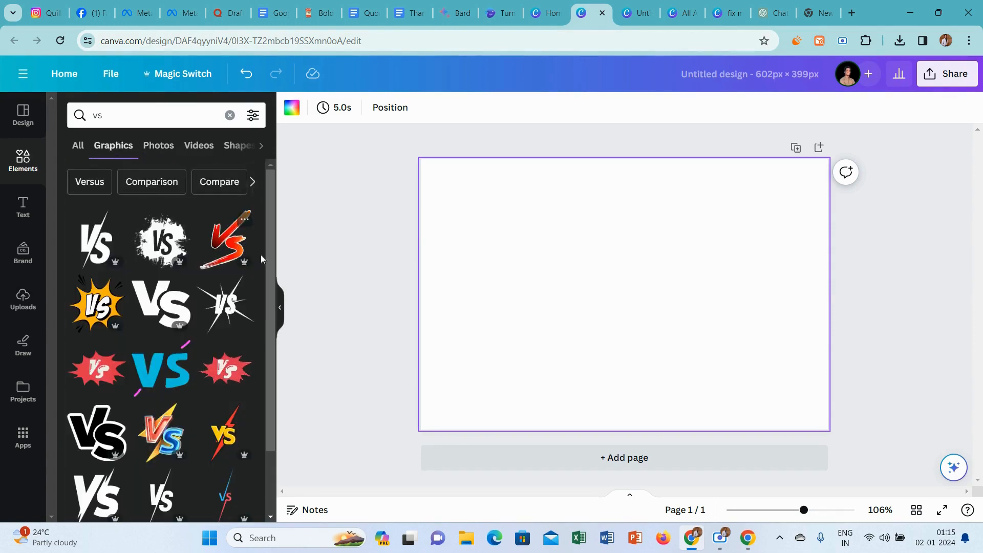
pyautogui.moveTo(268, 217); pyautogui.dragTo(271, 307)
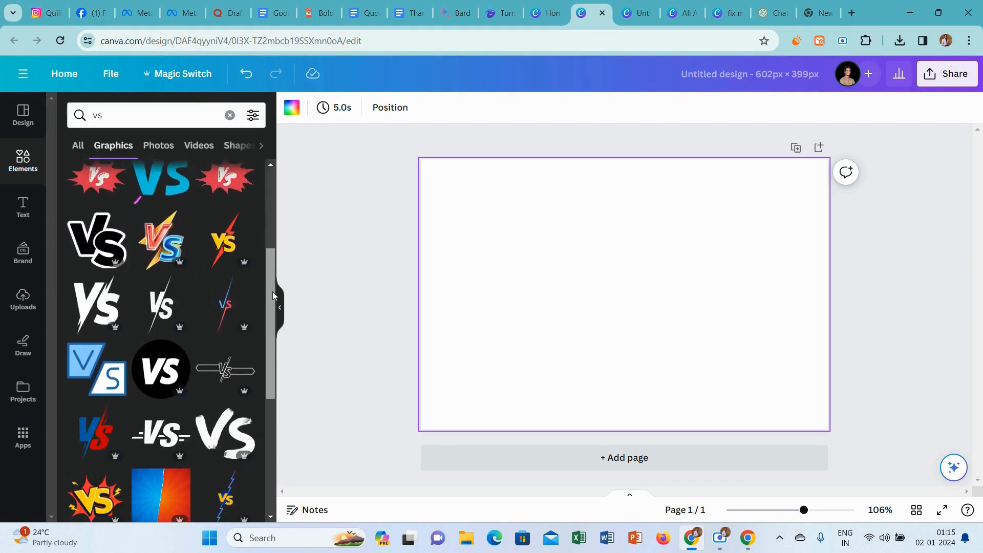
pyautogui.click(163, 144)
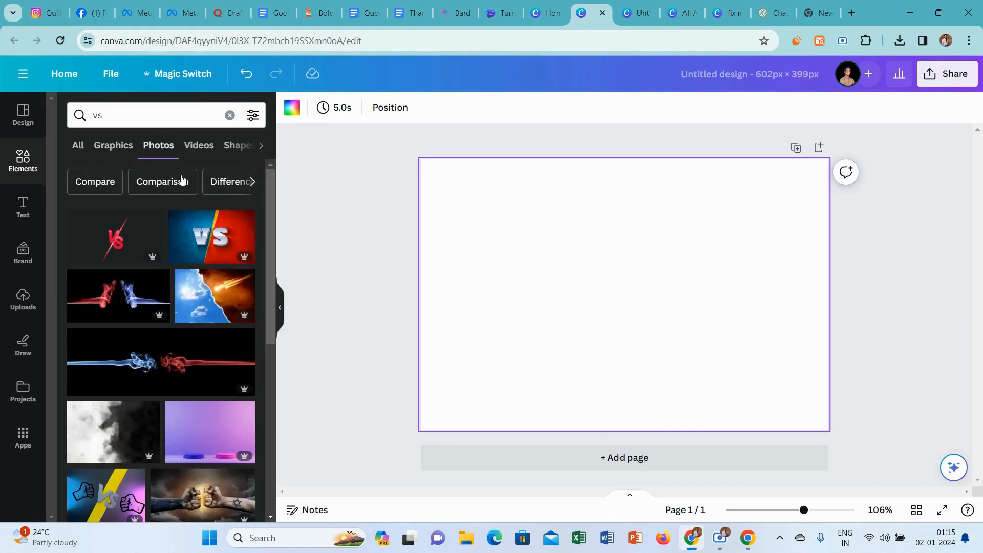
pyautogui.click(110, 146)
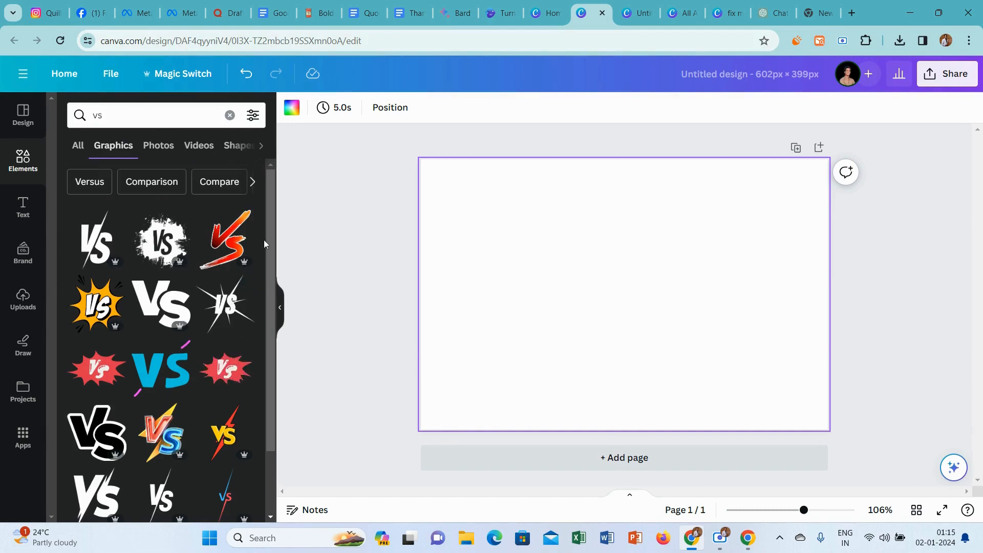
pyautogui.moveTo(270, 220); pyautogui.dragTo(270, 373)
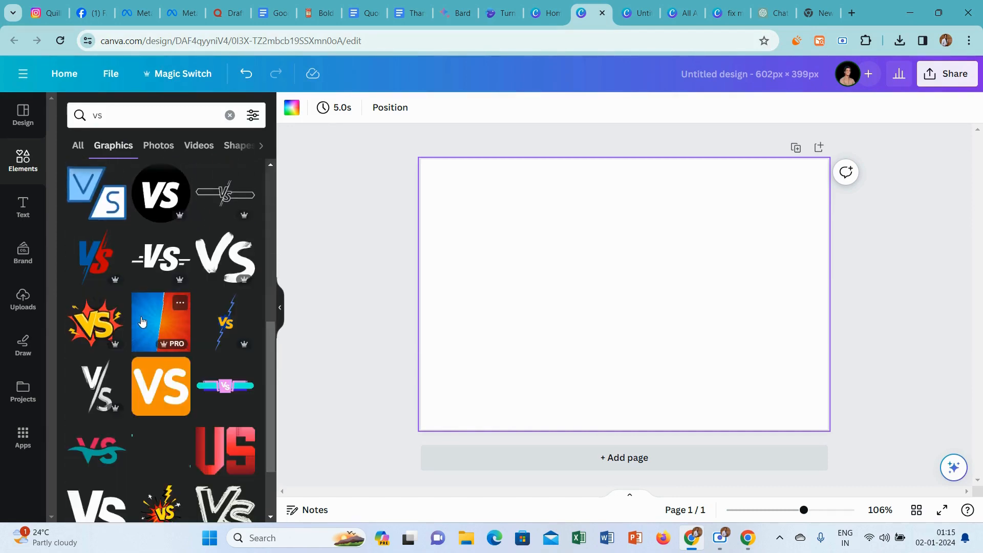
# Try the blue and red split graphic on the page, browse its related recommendations and remove it again.
pyautogui.click(142, 321)
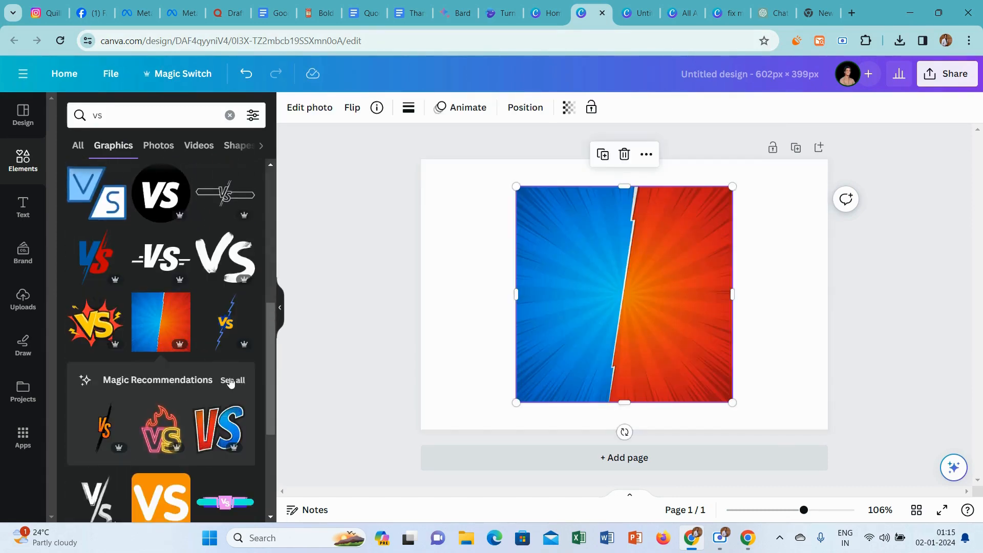
pyautogui.click(230, 381)
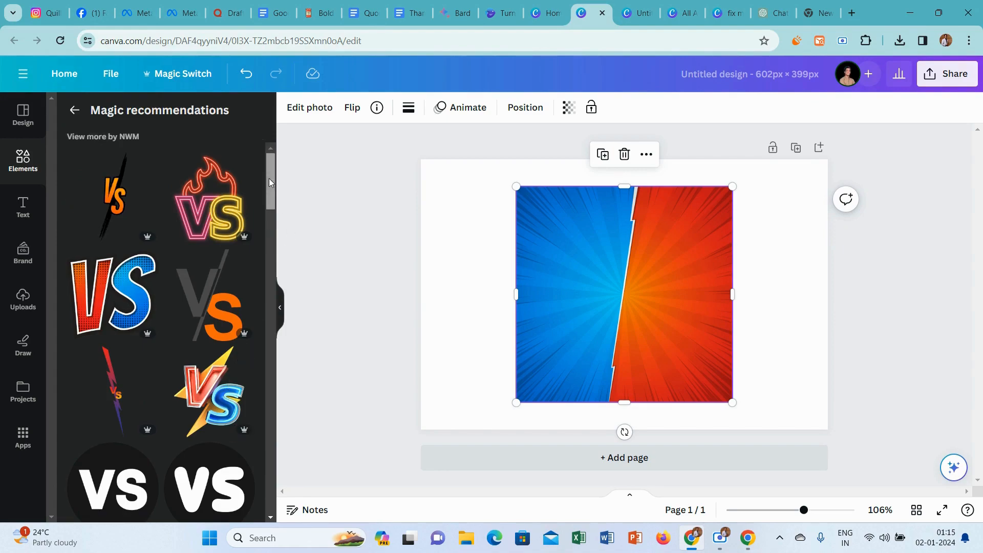
pyautogui.moveTo(269, 178); pyautogui.dragTo(269, 424)
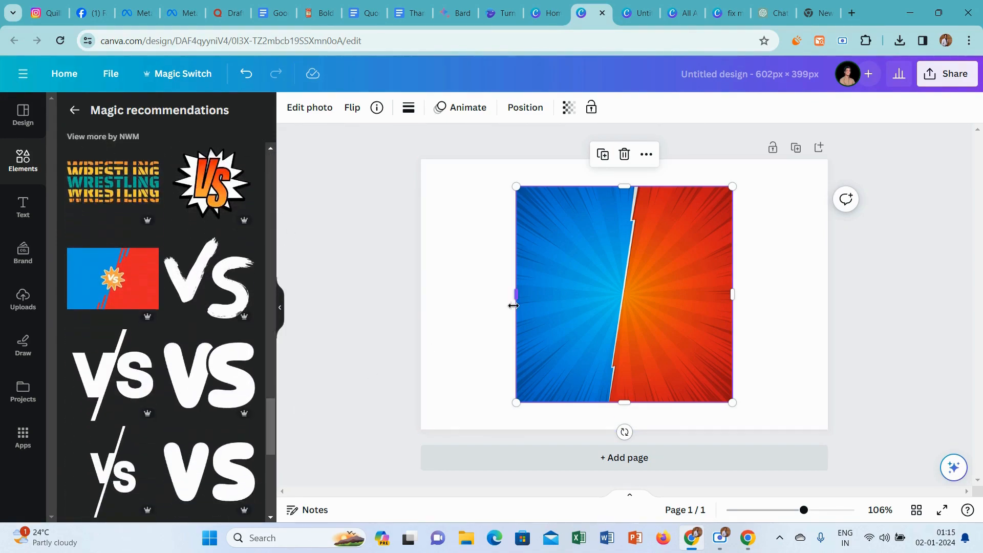
pyautogui.click(624, 154)
pyautogui.moveTo(270, 413); pyautogui.dragTo(277, 342)
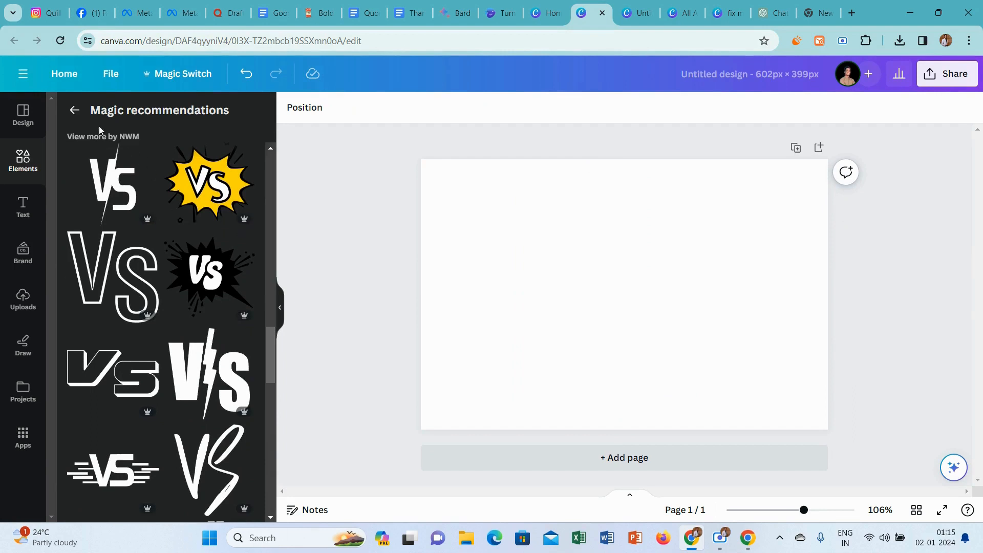
# Copy the title of the blue and red split graphic and search for "VS, Versus, Blue and red Background".
pyautogui.click(75, 111)
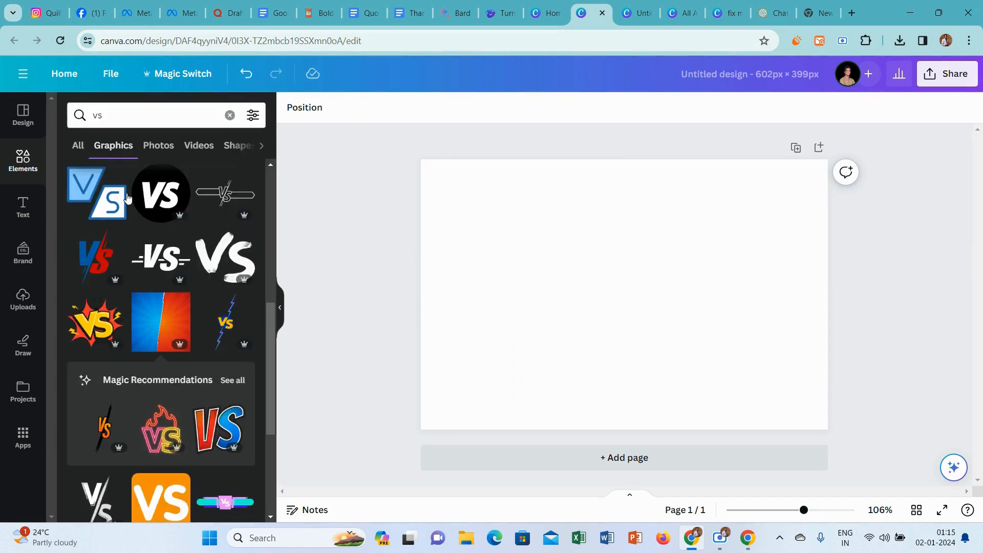
pyautogui.click(180, 305)
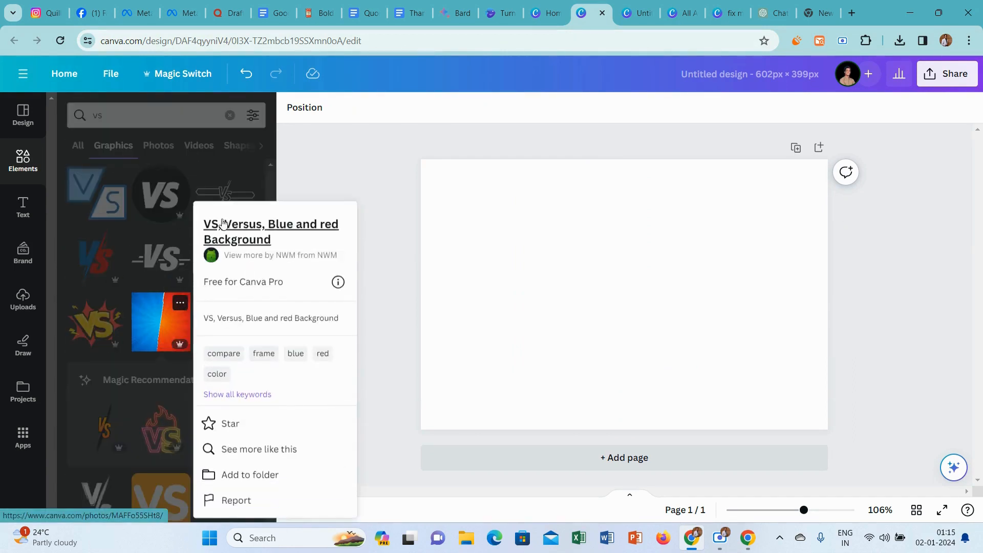
pyautogui.moveTo(285, 240); pyautogui.dragTo(200, 229)
pyautogui.hotkey('ctrl', 'c')
pyautogui.click(142, 125)
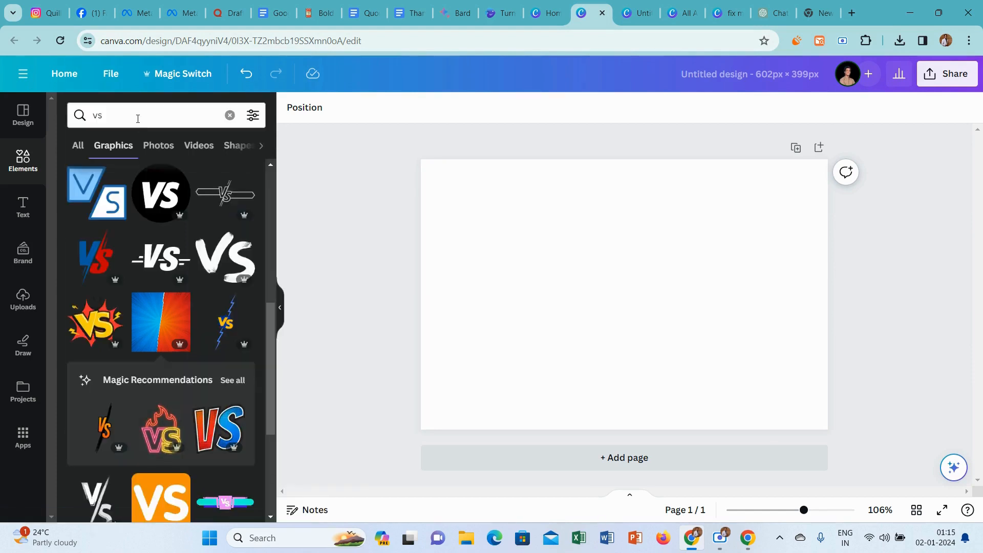
pyautogui.click(137, 119)
pyautogui.hotkey('ctrl', 'v')
pyautogui.press('Return')
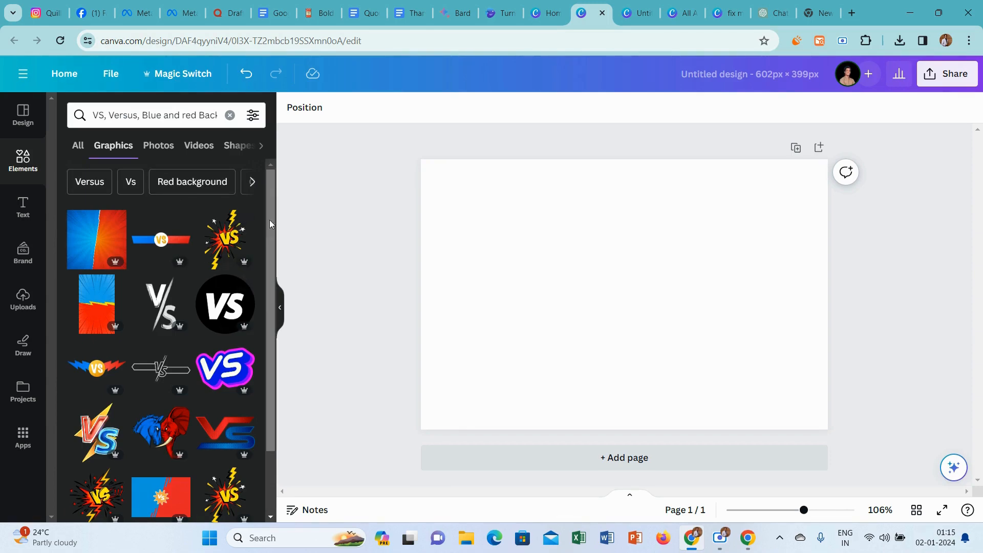
# Add the blue and red graphic with the yellow lightning divider and rotate it a quarter turn counterclockwise, with blue on the left.
pyautogui.moveTo(269, 195); pyautogui.dragTo(282, 440)
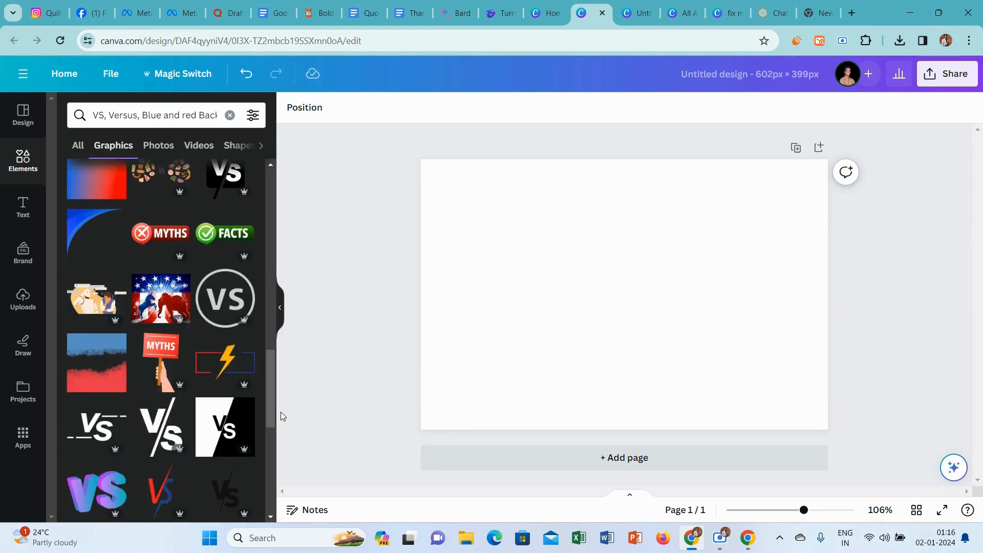
pyautogui.moveTo(271, 383); pyautogui.dragTo(275, 468)
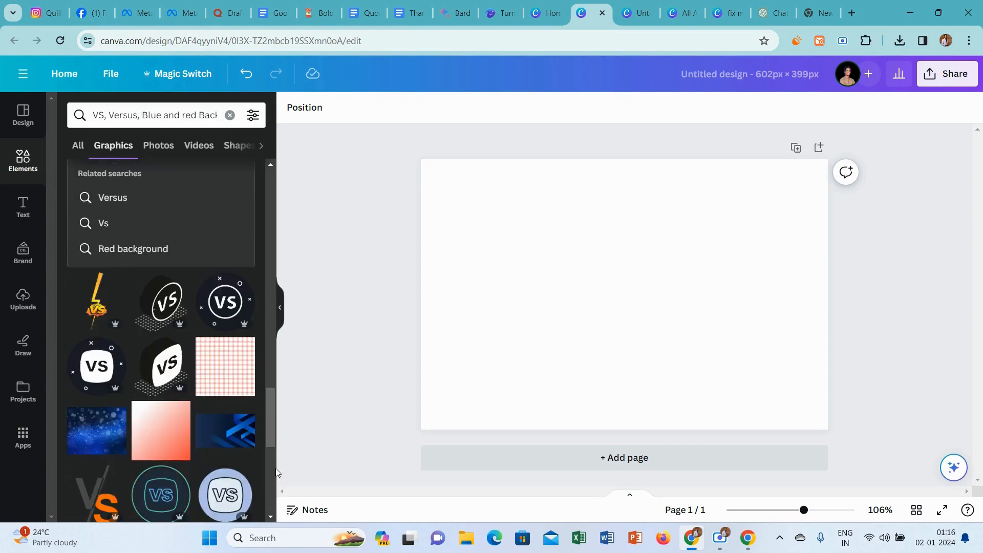
pyautogui.moveTo(274, 401); pyautogui.dragTo(263, 481)
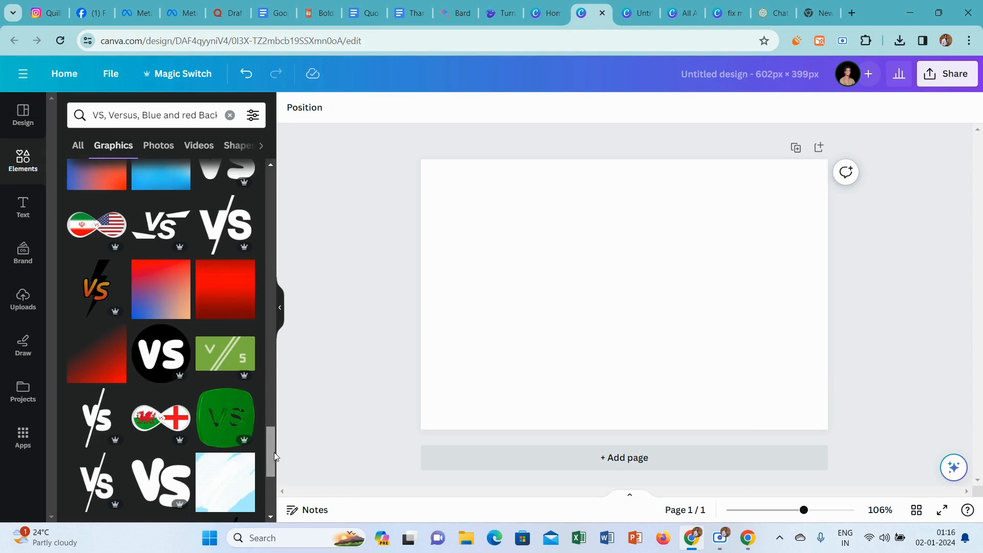
pyautogui.scroll(-5, 274, 453)
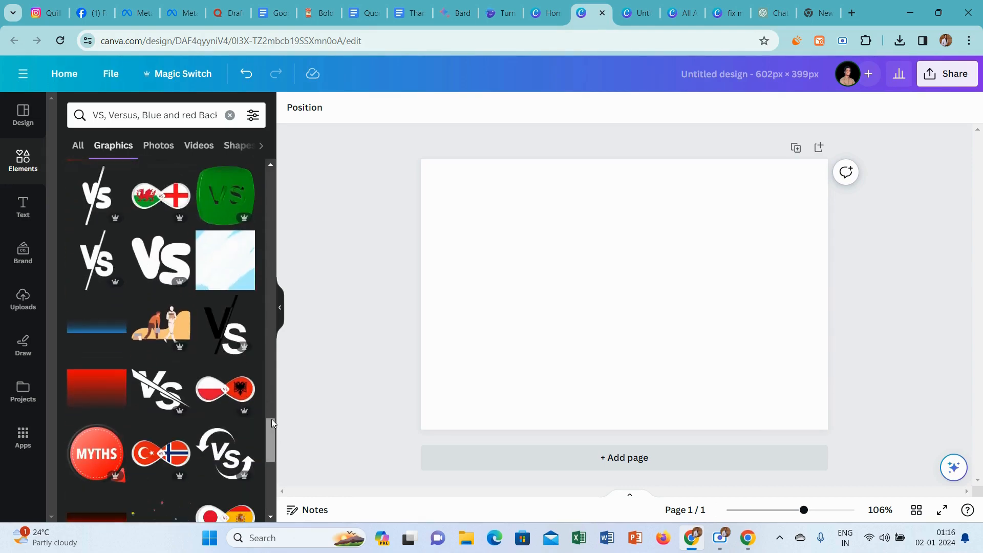
pyautogui.moveTo(271, 419); pyautogui.dragTo(273, 185)
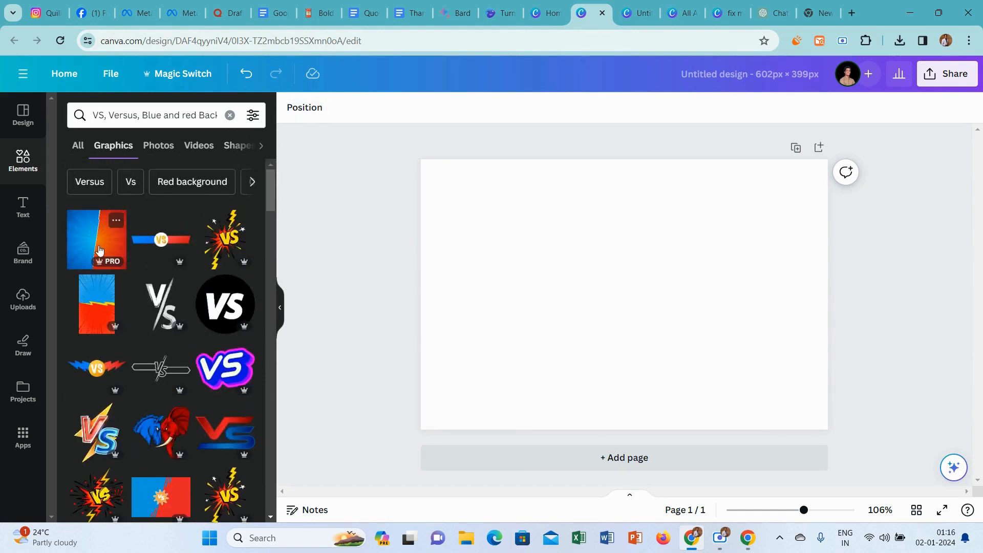
pyautogui.click(94, 286)
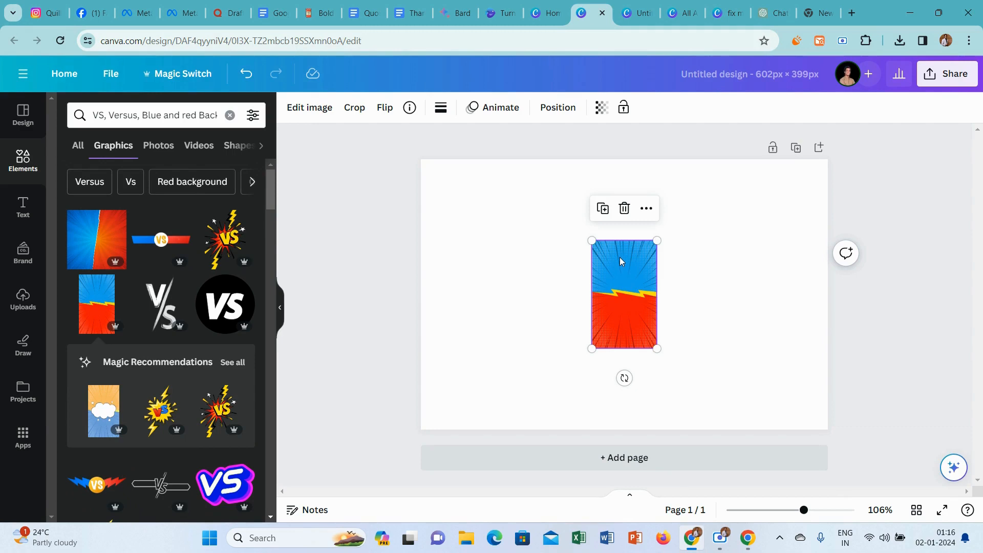
pyautogui.moveTo(624, 377); pyautogui.dragTo(731, 296)
# Enlarge the rotated blue and red graphic until it covers the whole page.
pyautogui.rightClick(620, 290)
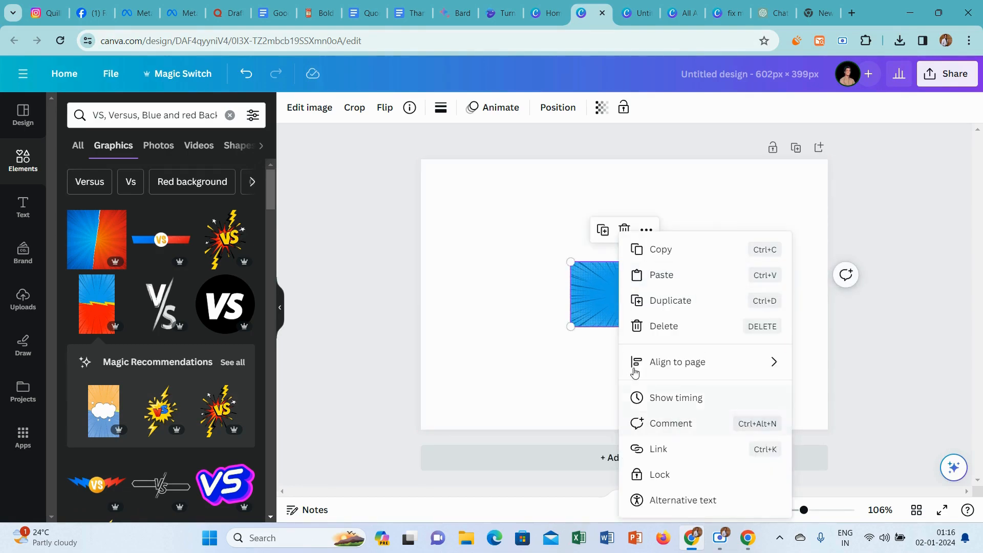
pyautogui.click(570, 261)
pyautogui.moveTo(570, 261); pyautogui.dragTo(412, 185)
pyautogui.moveTo(678, 326); pyautogui.dragTo(853, 433)
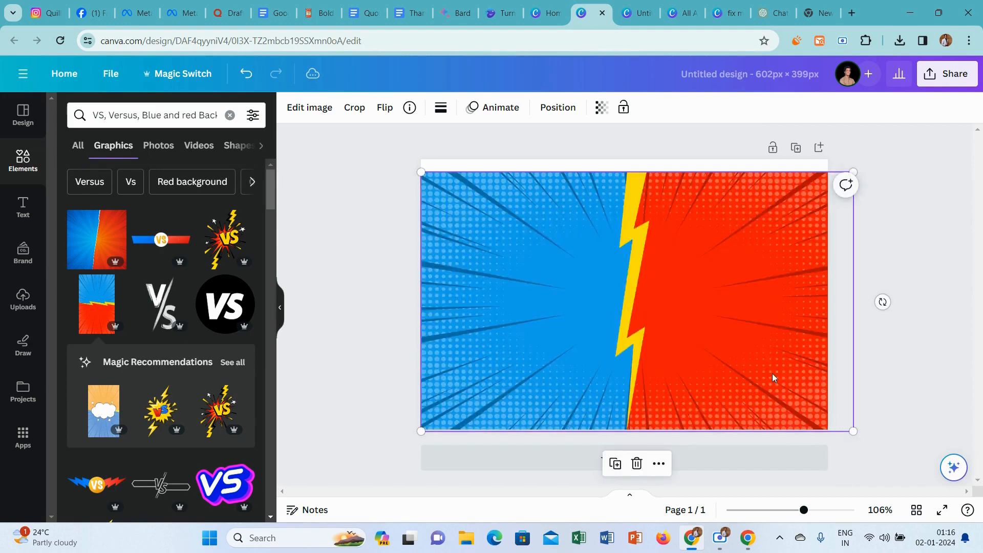
pyautogui.moveTo(421, 172); pyautogui.dragTo(400, 160)
pyautogui.click(342, 214)
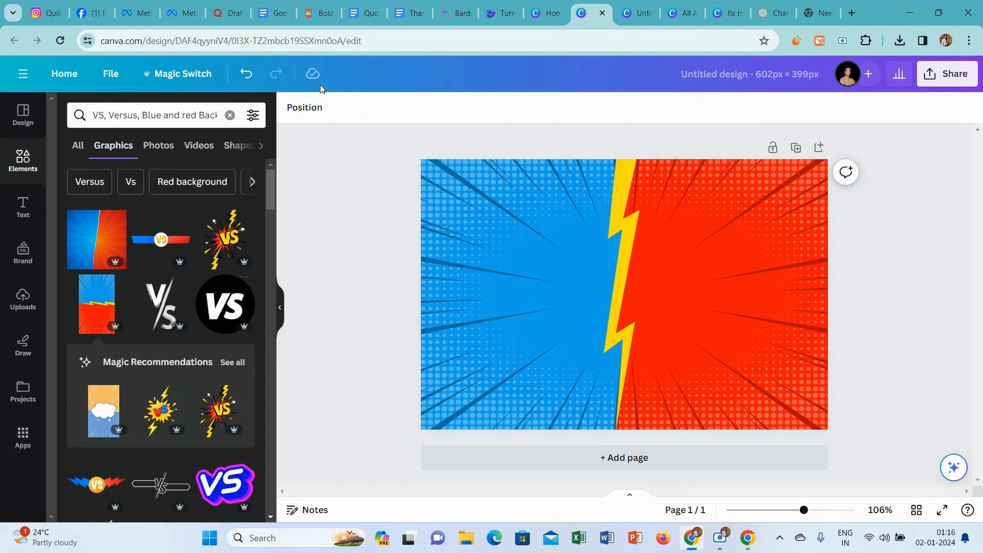
# Add the uploaded green Quillbot robot logo, shrink it and place it in the middle of the red half.
pyautogui.click(15, 307)
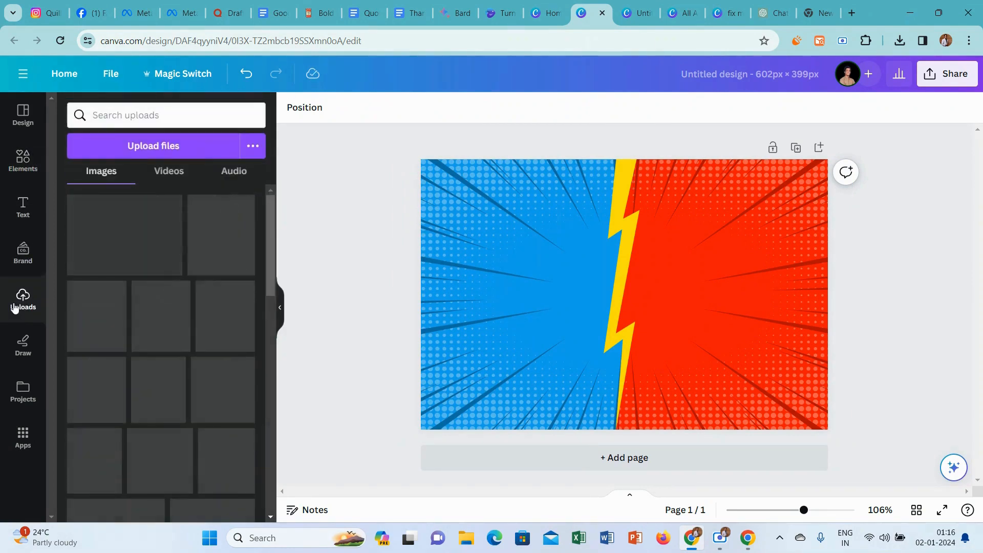
pyautogui.click(125, 307)
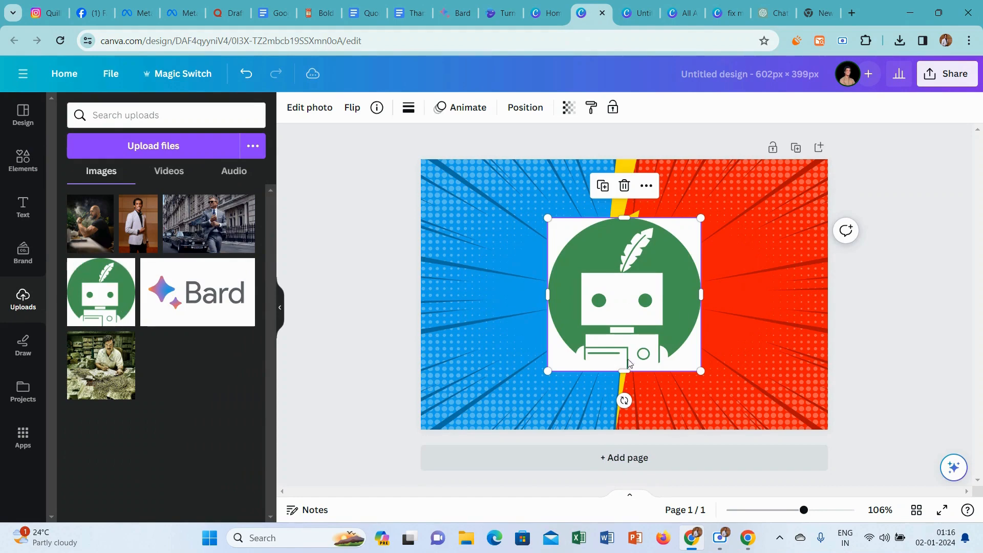
pyautogui.moveTo(548, 370); pyautogui.dragTo(665, 318)
pyautogui.moveTo(666, 259); pyautogui.dragTo(748, 302)
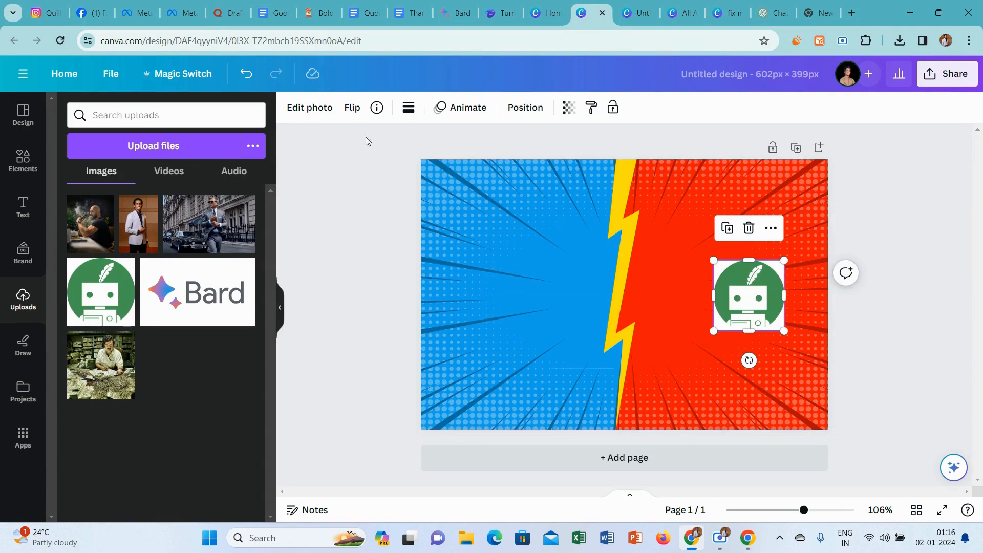
# Switch to the blank browser tab and search Google Images for "chat gpt logo".
pyautogui.click(819, 13)
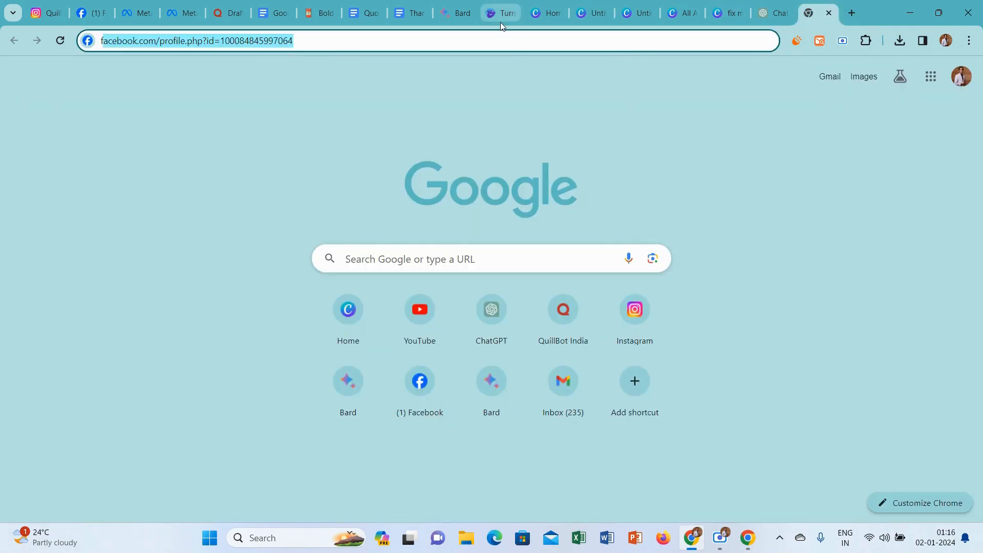
pyautogui.write('chat g')
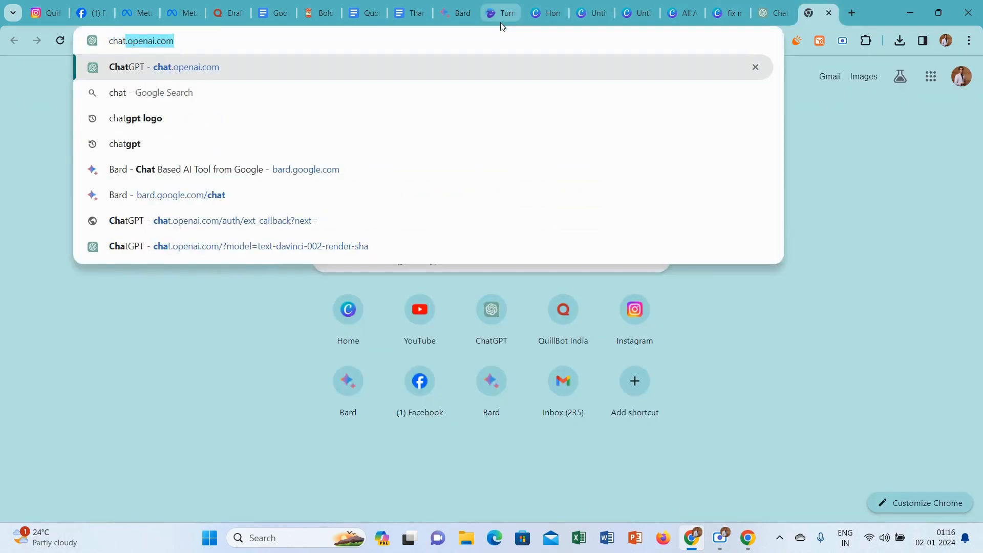
pyautogui.write('pt ')
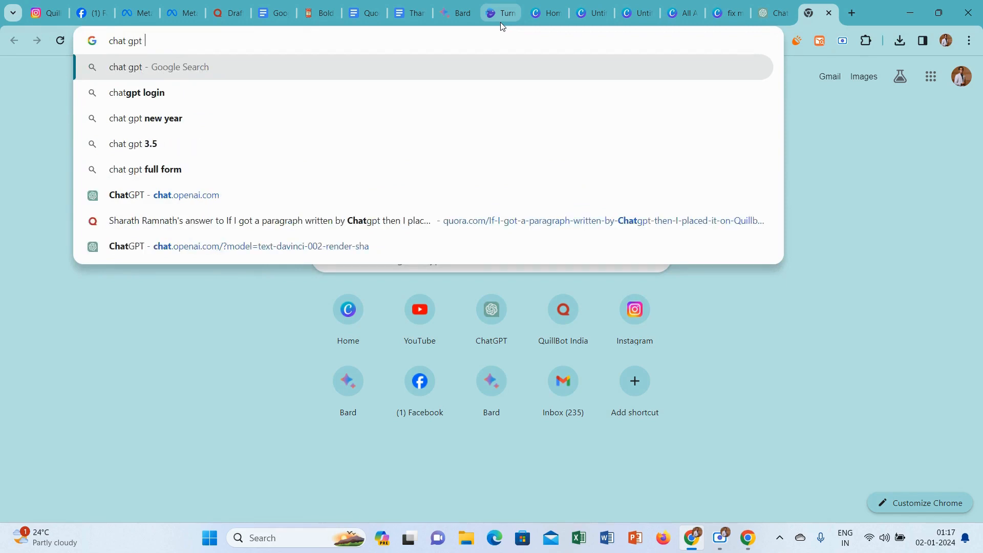
pyautogui.write('logo')
pyautogui.press('Return')
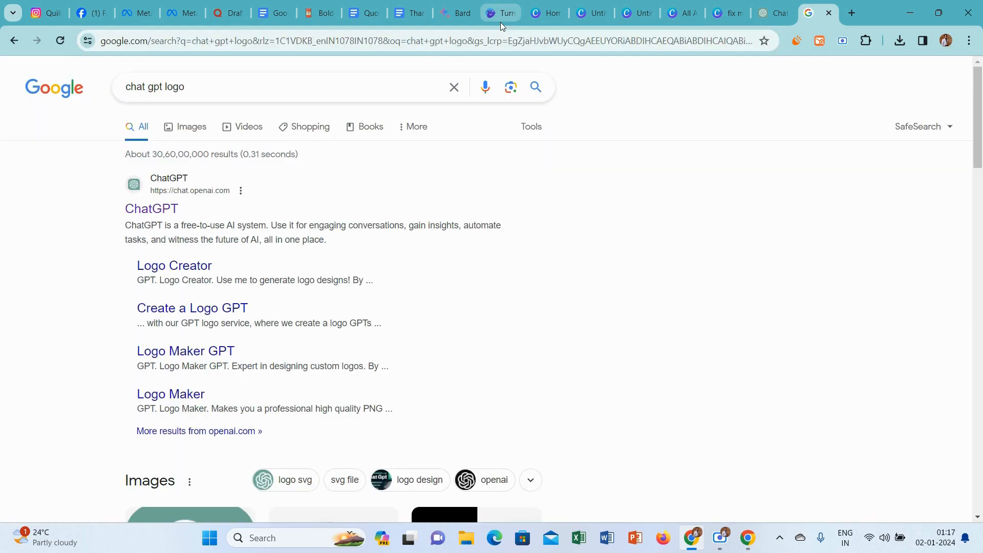
pyautogui.click(189, 127)
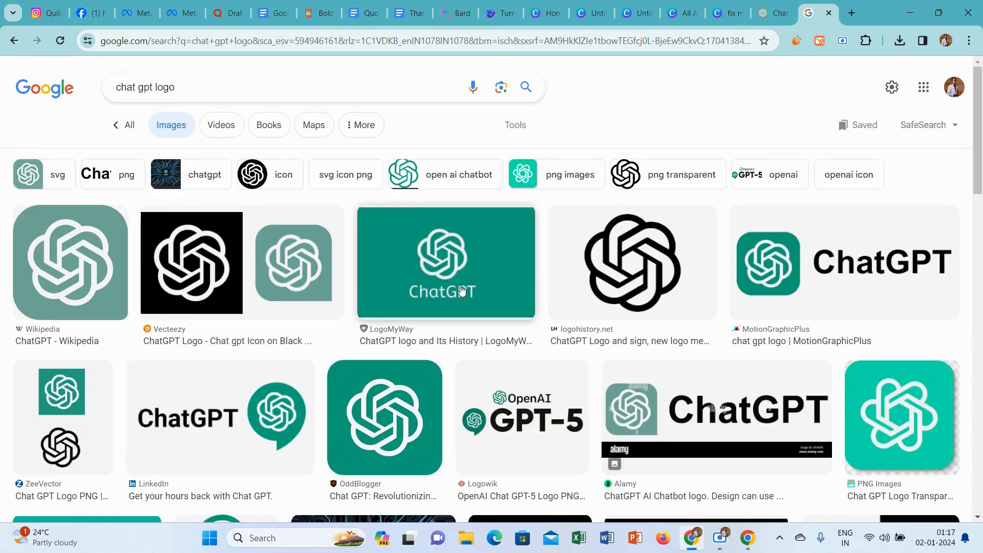
pyautogui.click(470, 257)
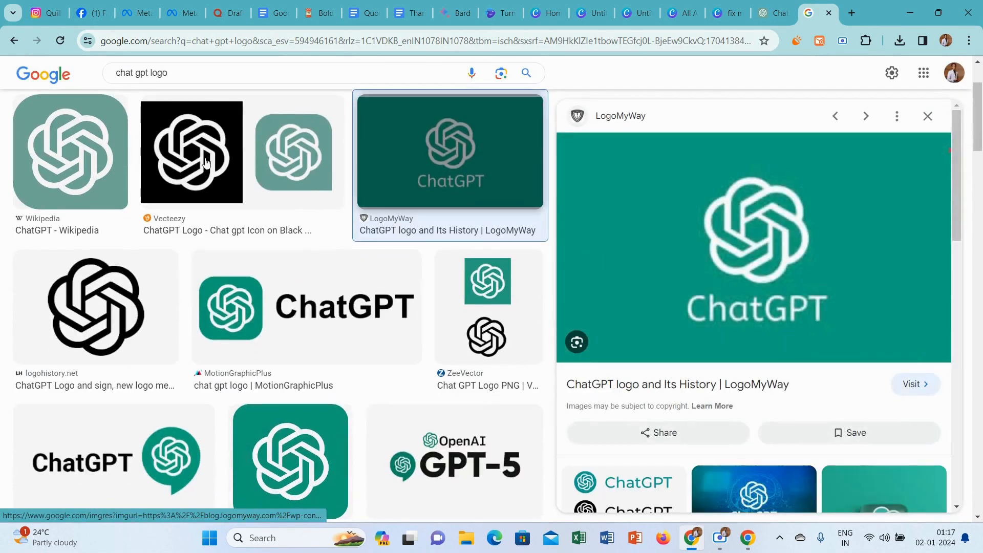
pyautogui.click(94, 152)
pyautogui.rightClick(703, 245)
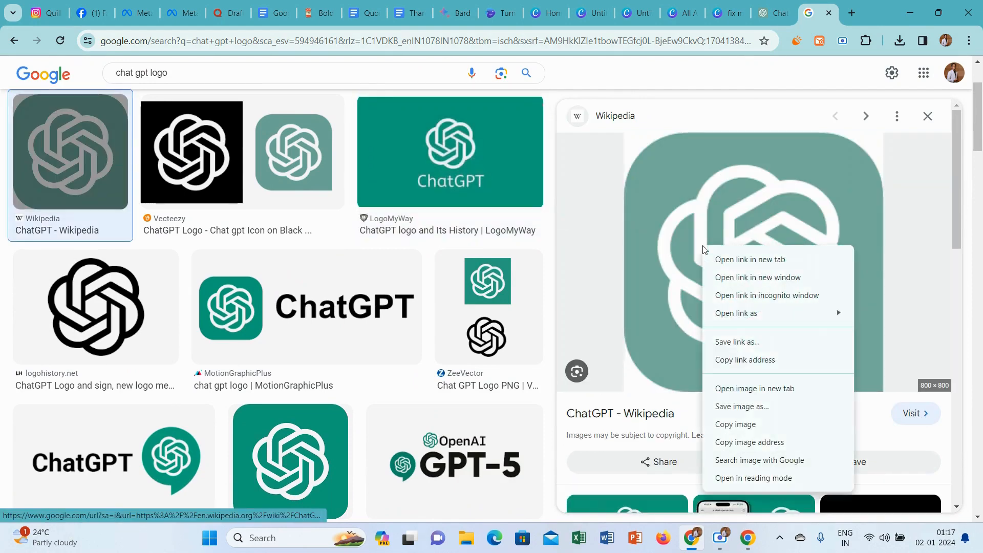
pyautogui.click(778, 406)
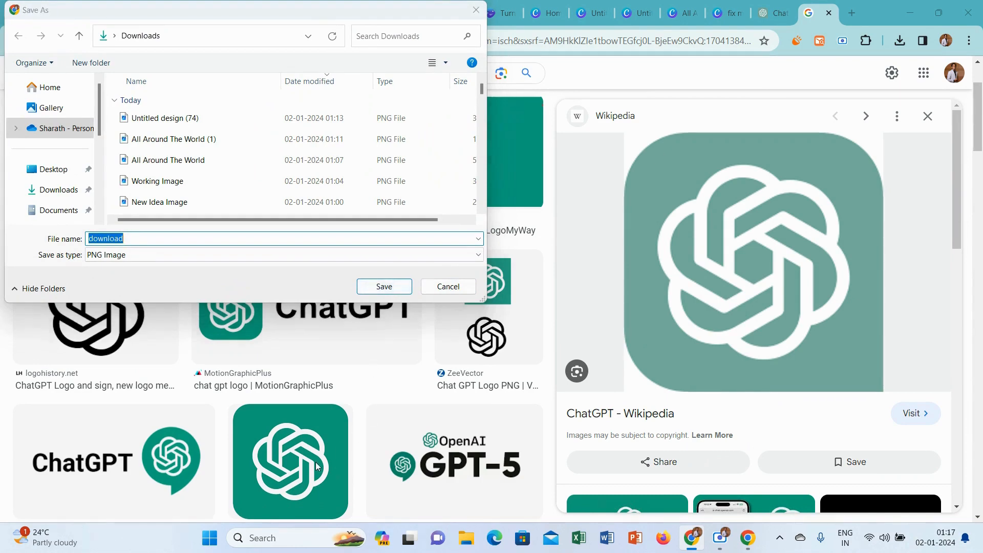
pyautogui.click(476, 10)
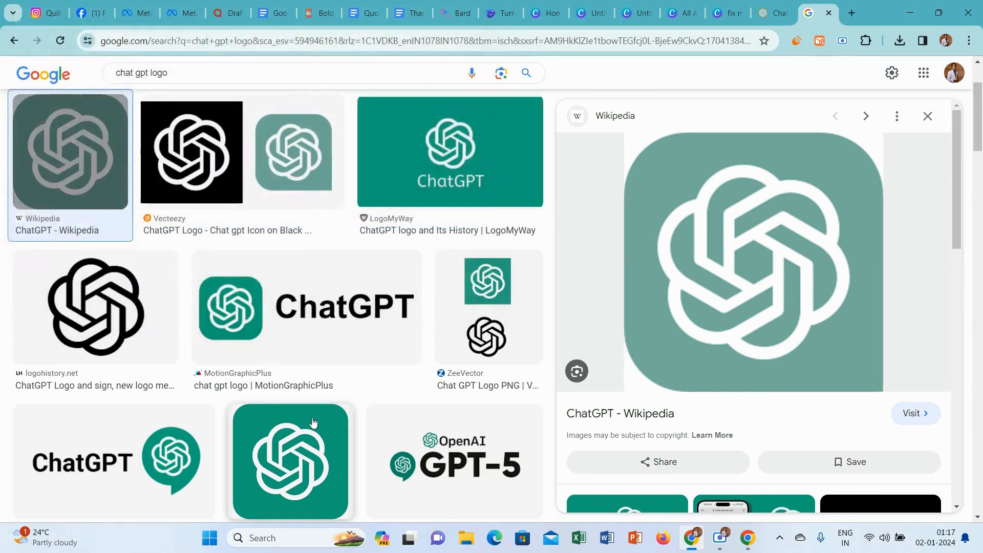
# Save OddBlogger's green rounded-square ChatGPT logo to Downloads as ChatGPT-Logo-PNG-1 and switch back to the Canva design.
pyautogui.click(298, 442)
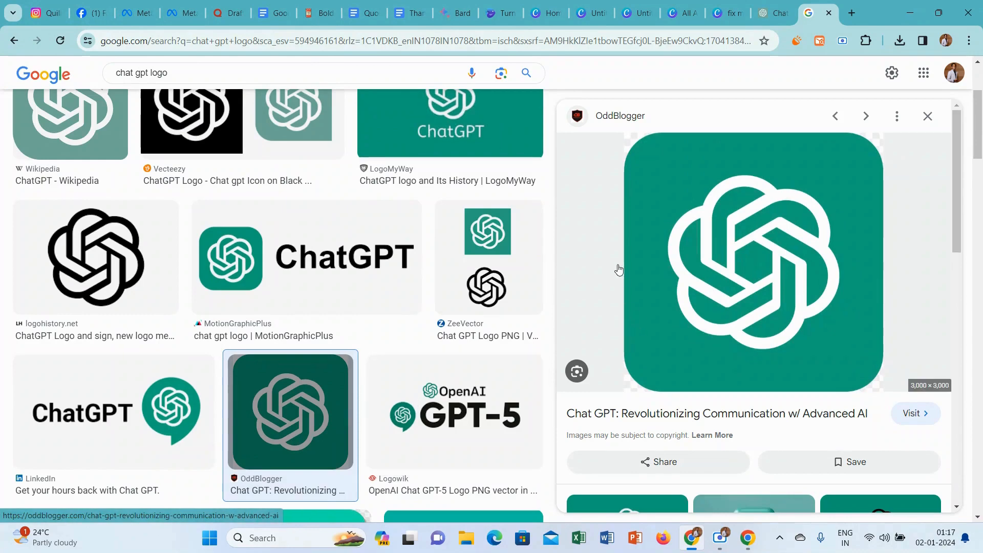
pyautogui.rightClick(712, 220)
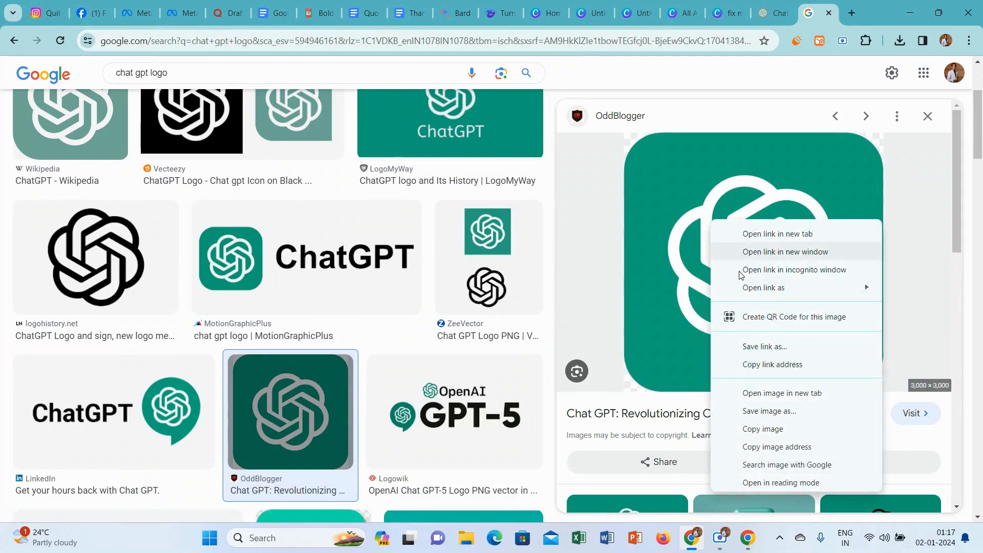
pyautogui.click(777, 412)
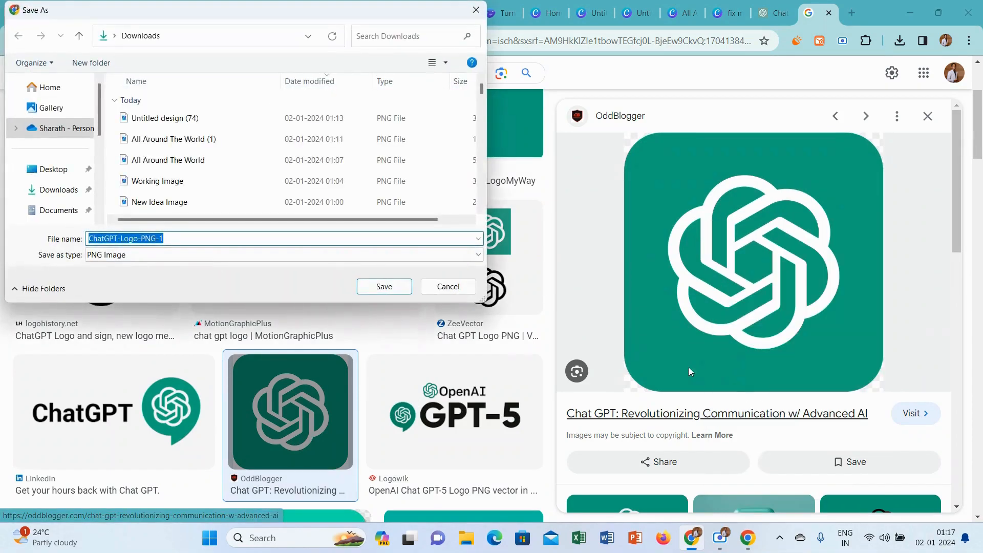
pyautogui.click(376, 281)
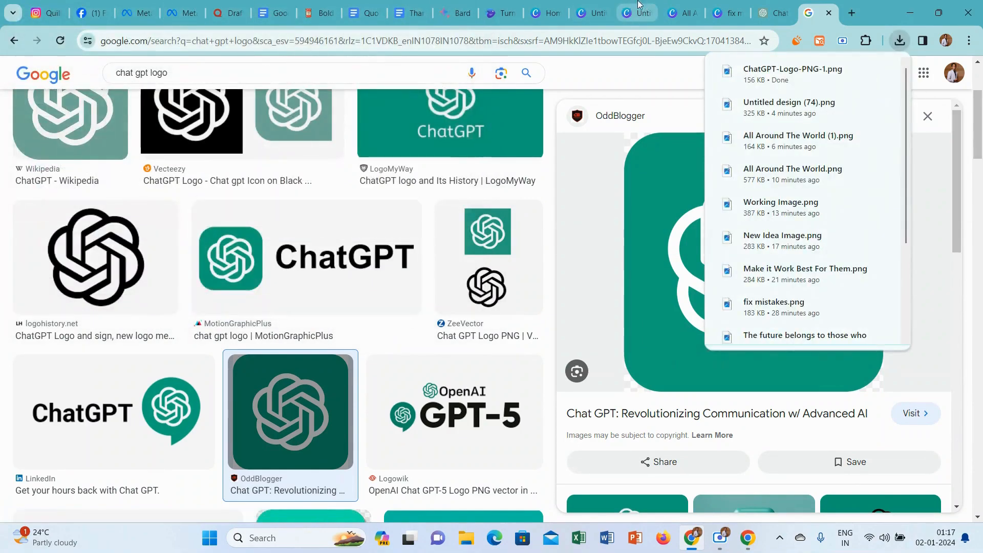
pyautogui.click(577, 7)
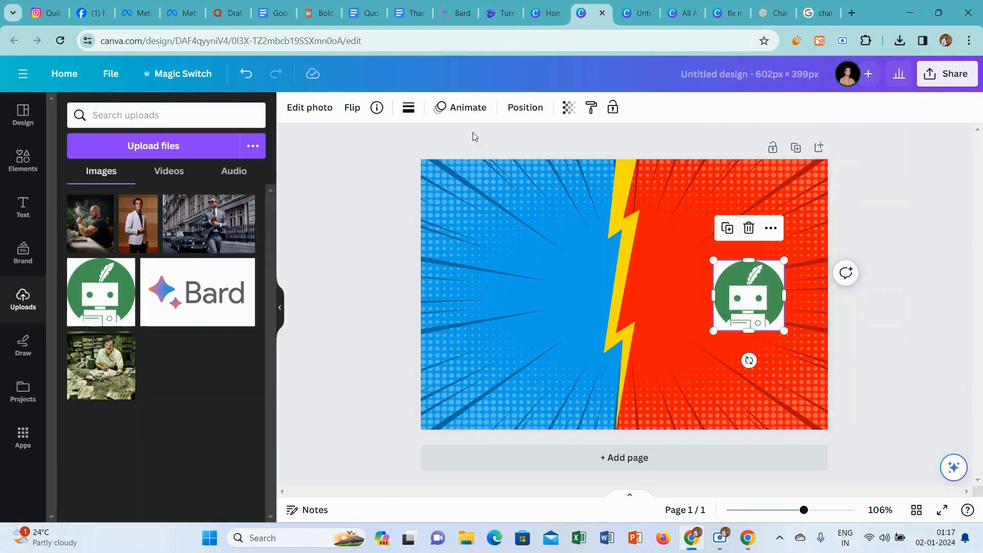
# Try removing the background of the Quillbot robot logo with BG Remover, and undo it.
pyautogui.click(309, 107)
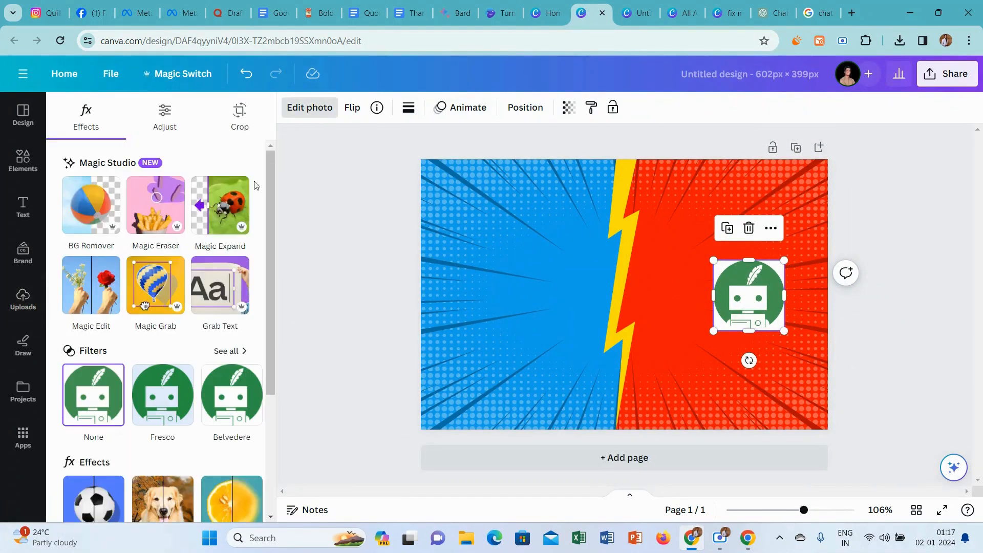
pyautogui.click(102, 212)
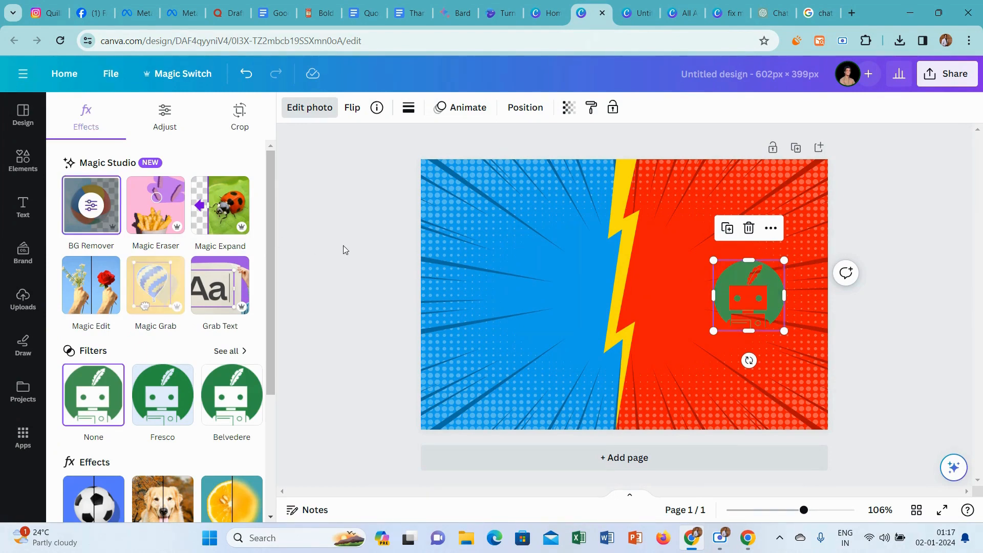
pyautogui.click(247, 73)
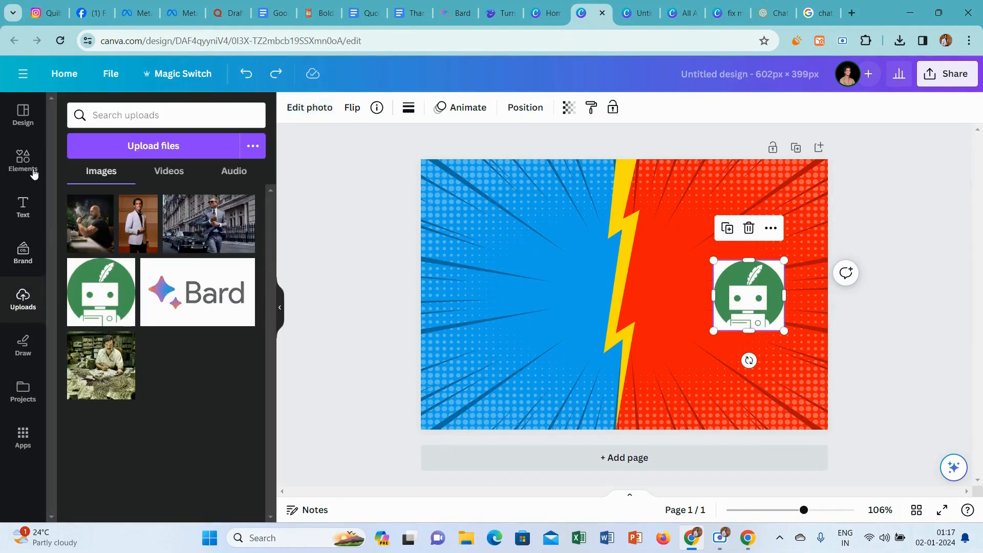
# Upload ChatGPT-Logo-PNG-1 from Downloads, add it to the page, and shrink and place it in the middle of the blue half.
pyautogui.click(136, 146)
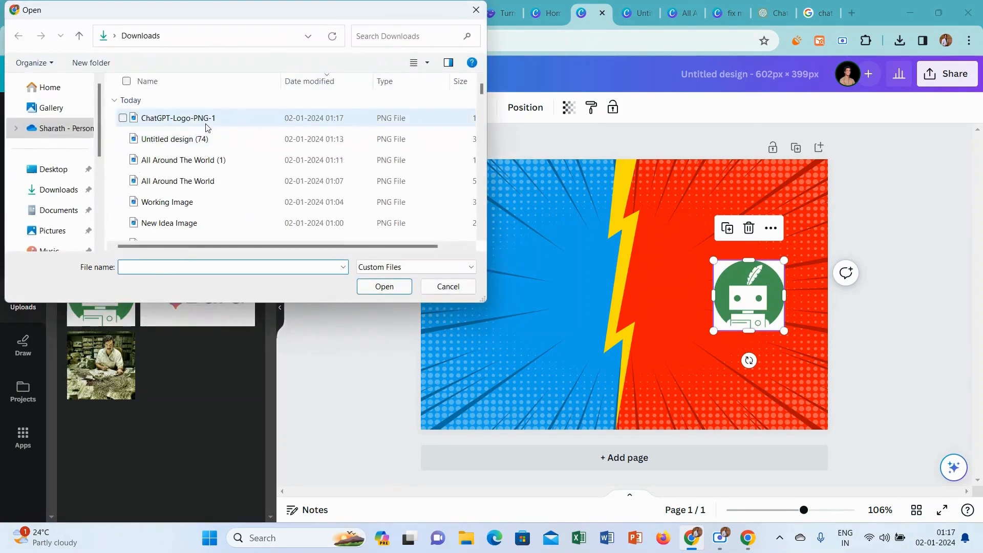
pyautogui.click(205, 118)
pyautogui.click(376, 288)
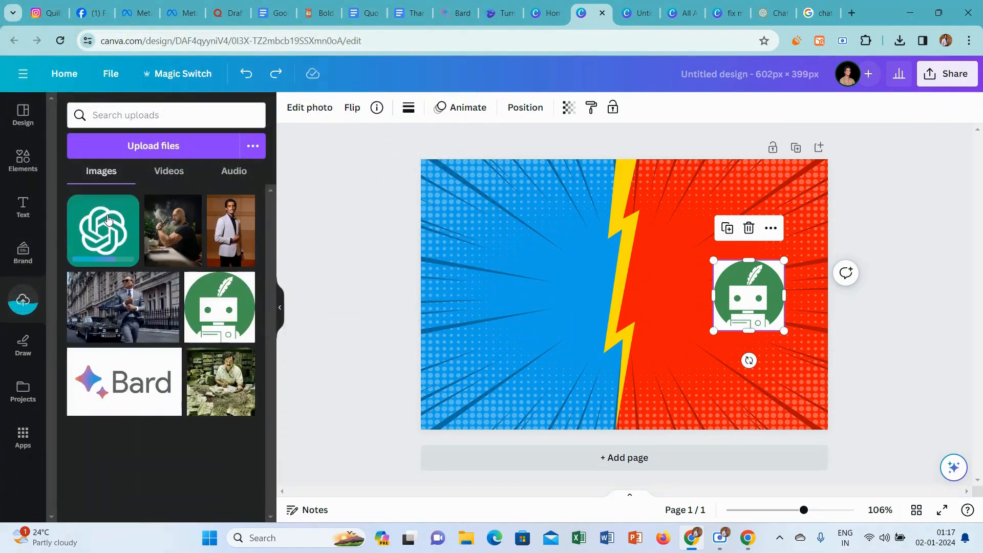
pyautogui.click(107, 230)
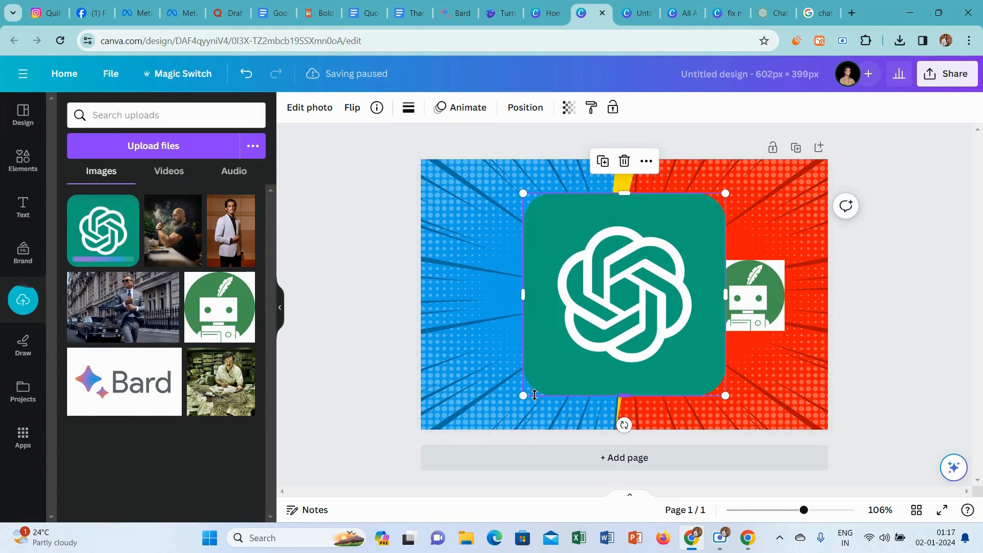
pyautogui.moveTo(522, 395); pyautogui.dragTo(499, 310)
# Enlarge the Quillbot robot logo to about the size of the ChatGPT logo and line it up level with it.
pyautogui.click(762, 294)
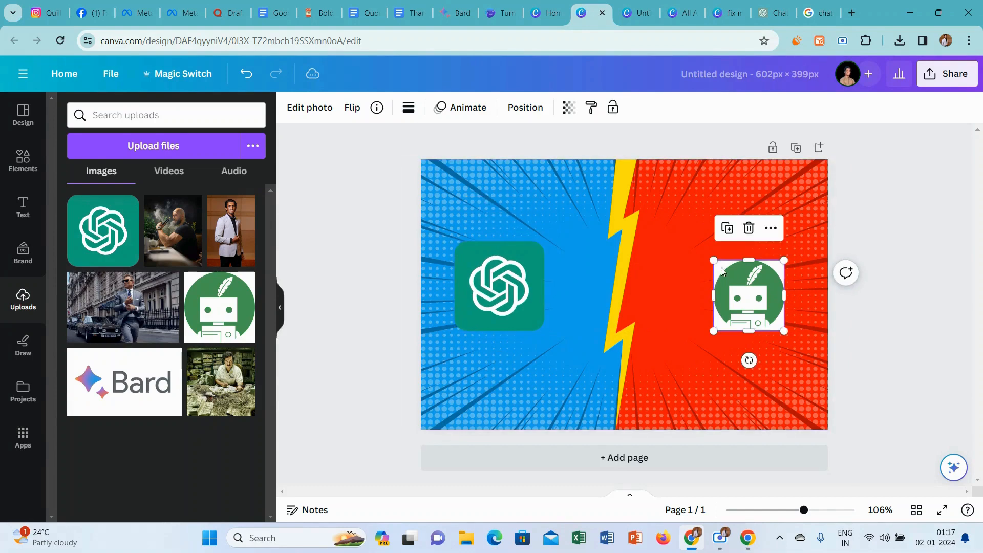
pyautogui.moveTo(712, 258); pyautogui.dragTo(732, 270)
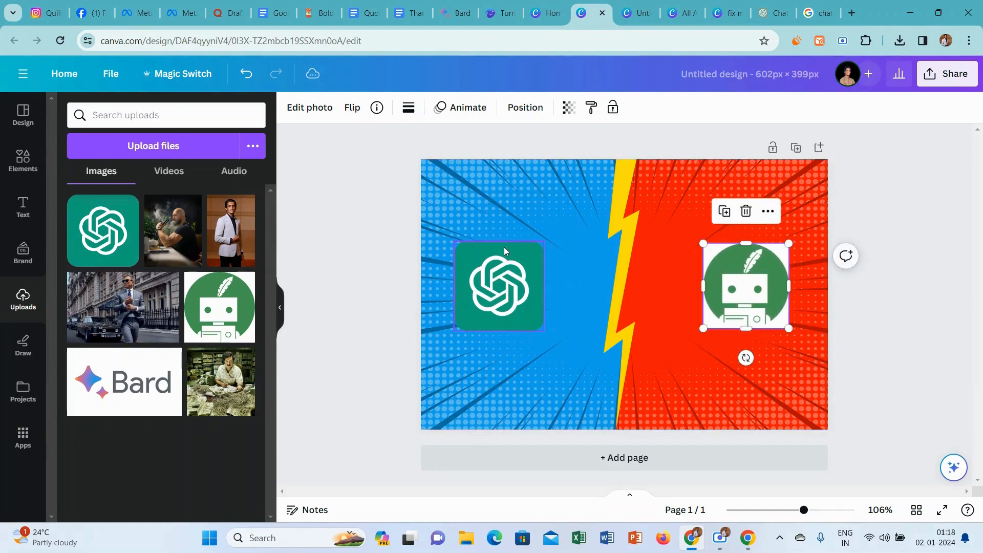
pyautogui.click(508, 263)
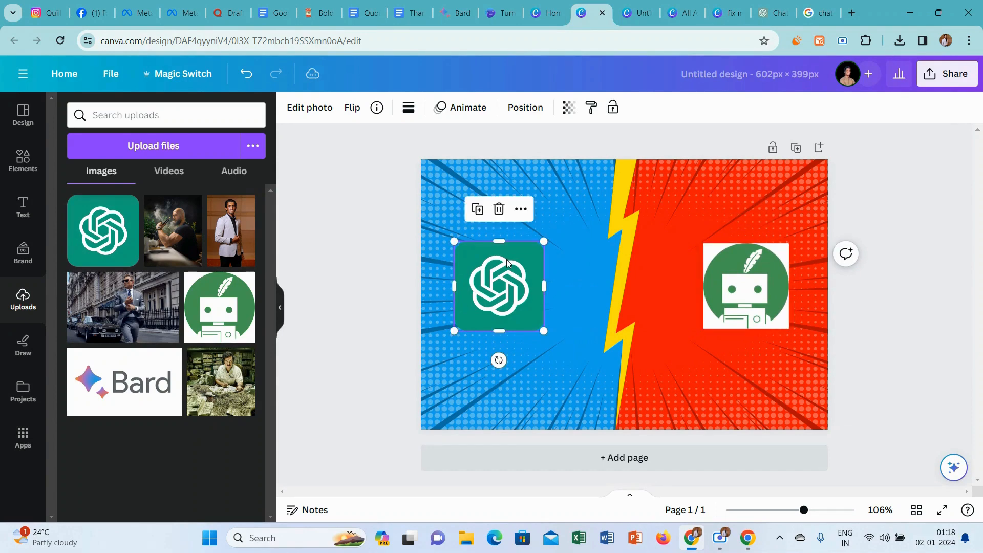
pyautogui.click(351, 235)
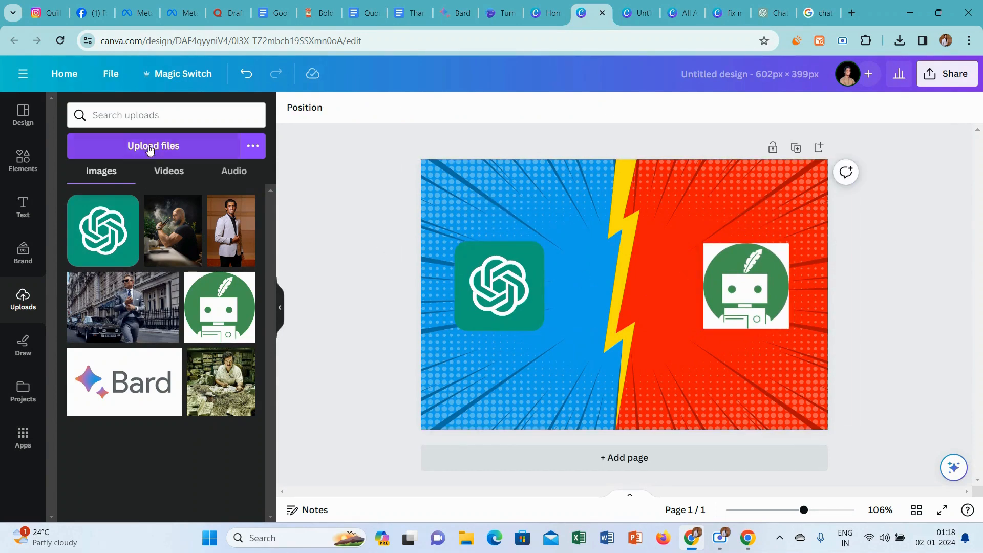
# Add the comic-style VS explosion graphic with yellow lightning bolts to the centre of the page, between the two logos.
pyautogui.click(23, 160)
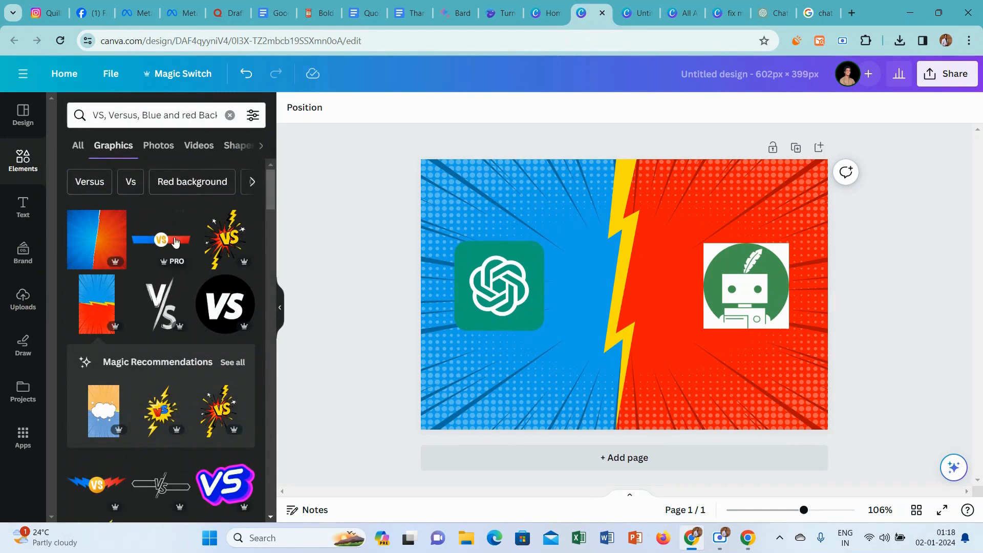
pyautogui.click(227, 233)
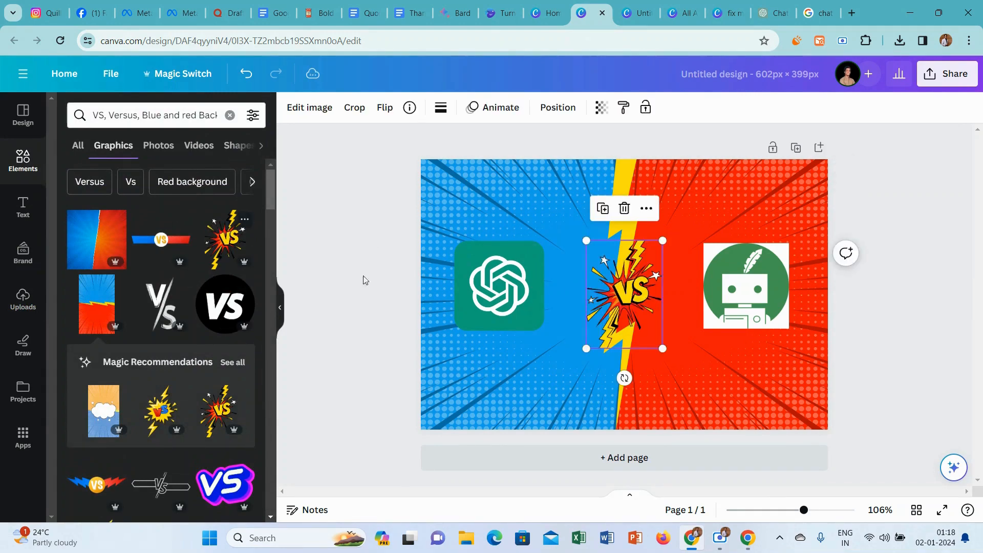
pyautogui.click(354, 223)
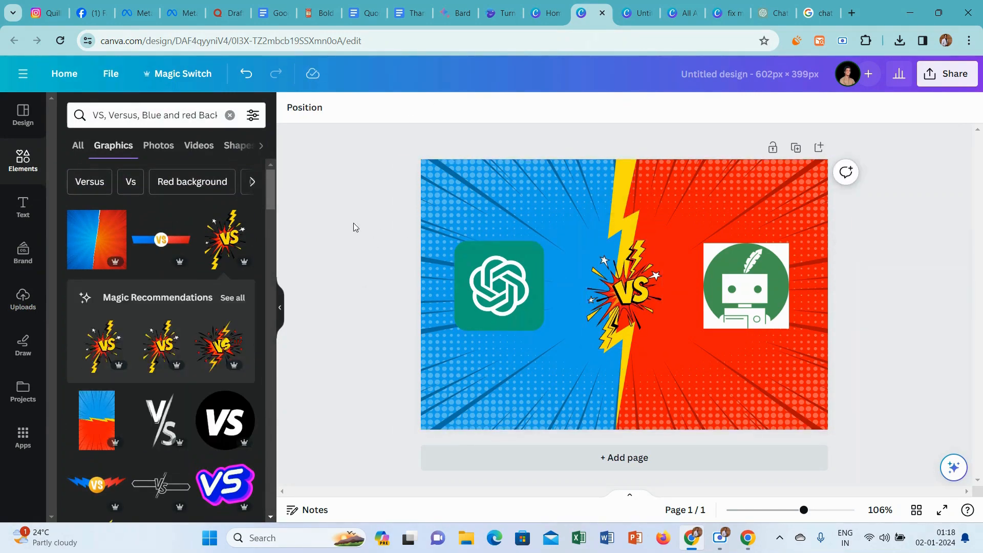
# Give both the ChatGPT logo and the Quillbot logo a solid black border.
pyautogui.click(493, 297)
pyautogui.click(407, 108)
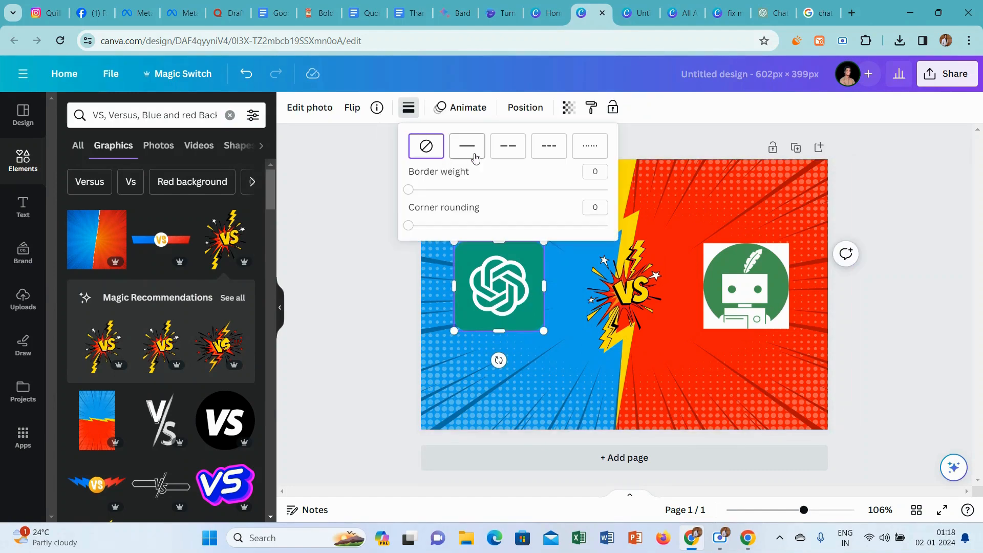
pyautogui.click(476, 158)
pyautogui.click(765, 302)
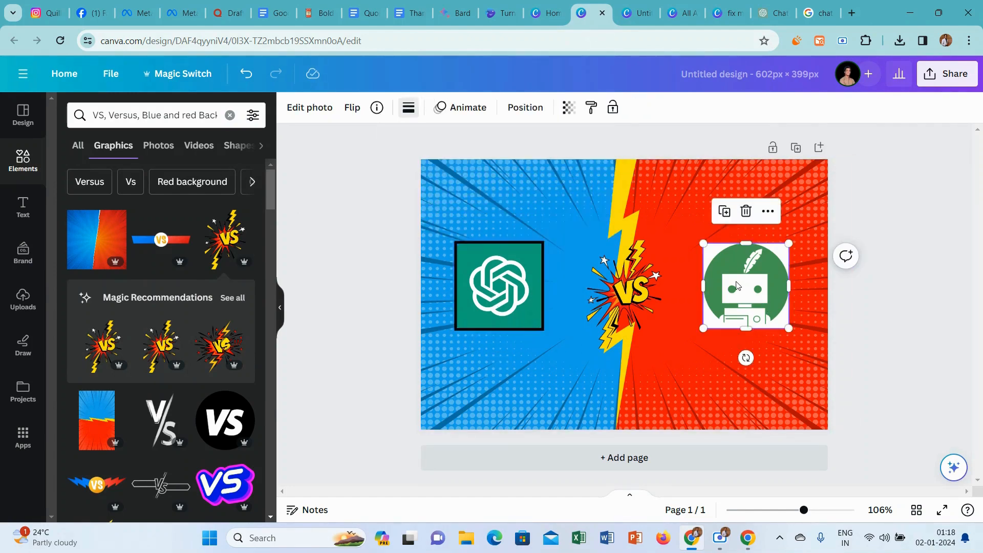
pyautogui.click(408, 108)
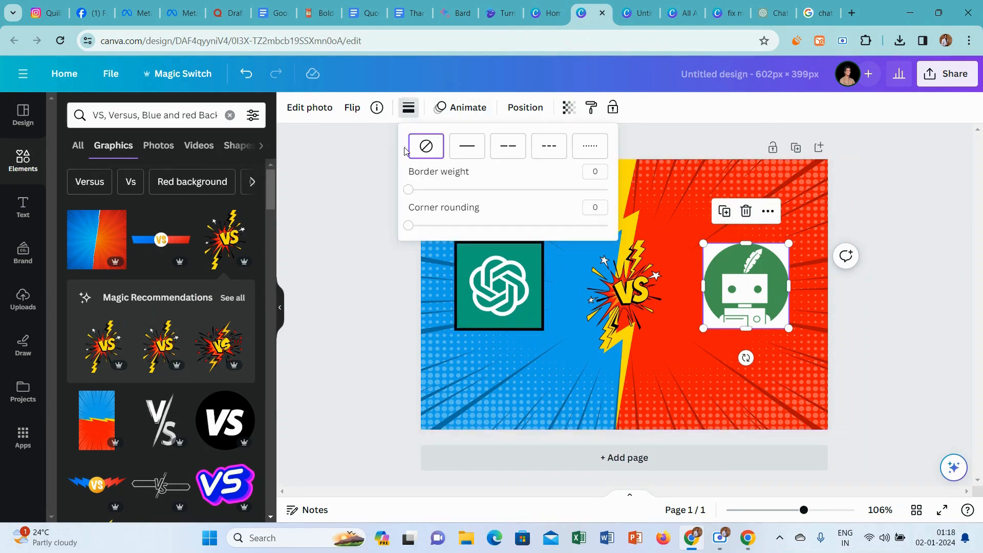
pyautogui.click(469, 154)
pyautogui.click(350, 233)
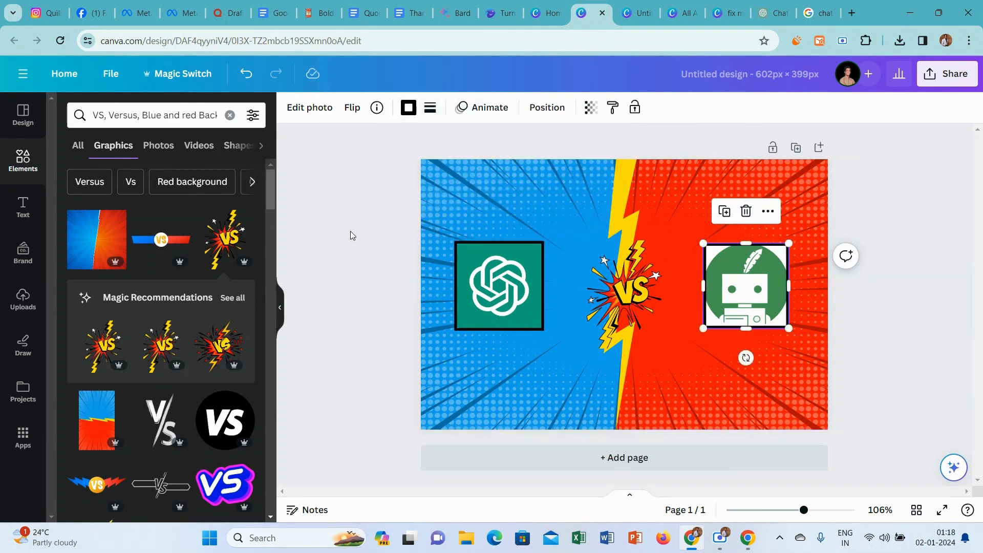
pyautogui.click(350, 232)
# Add a heading reading "CHAT GPT" and place it above the ChatGPT logo on the blue half.
pyautogui.click(124, 118)
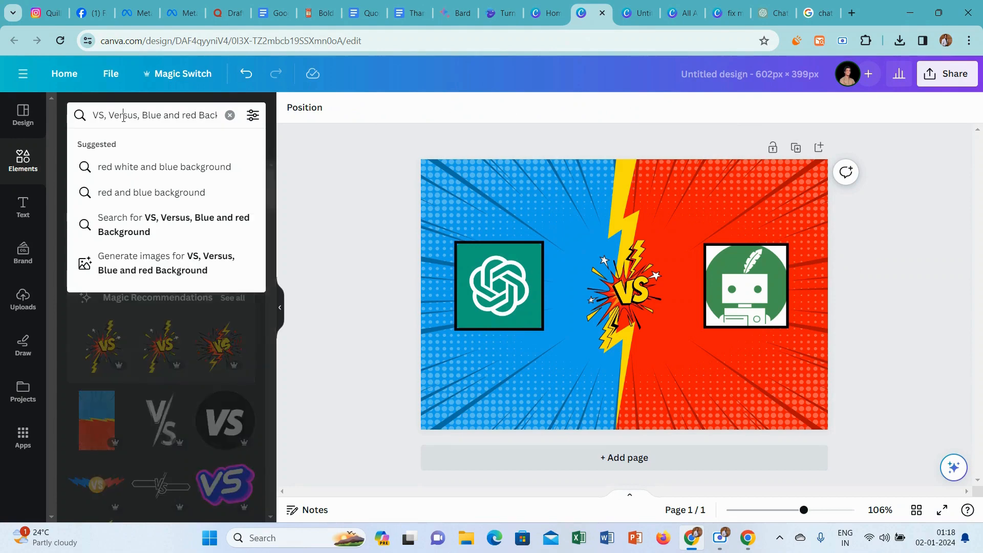
pyautogui.click(23, 207)
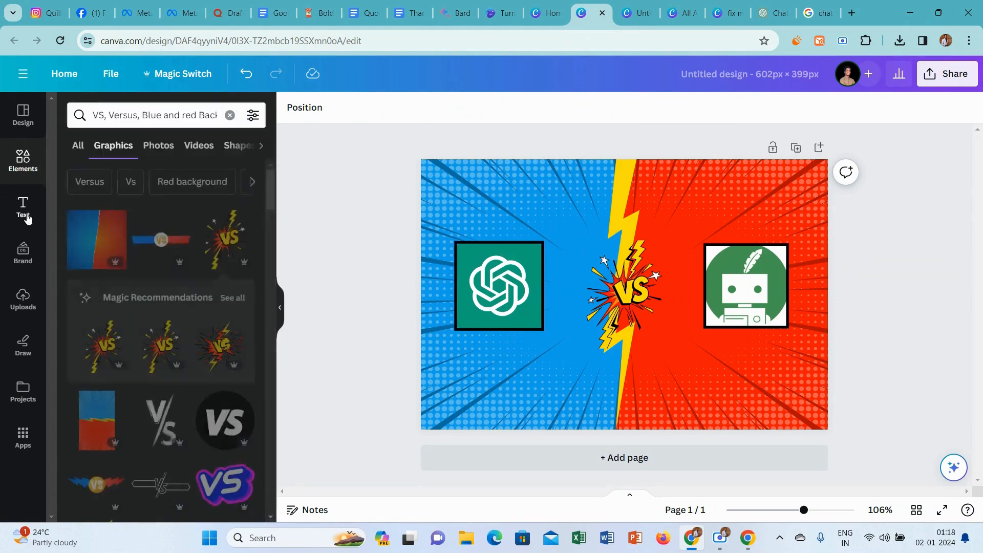
pyautogui.click(150, 228)
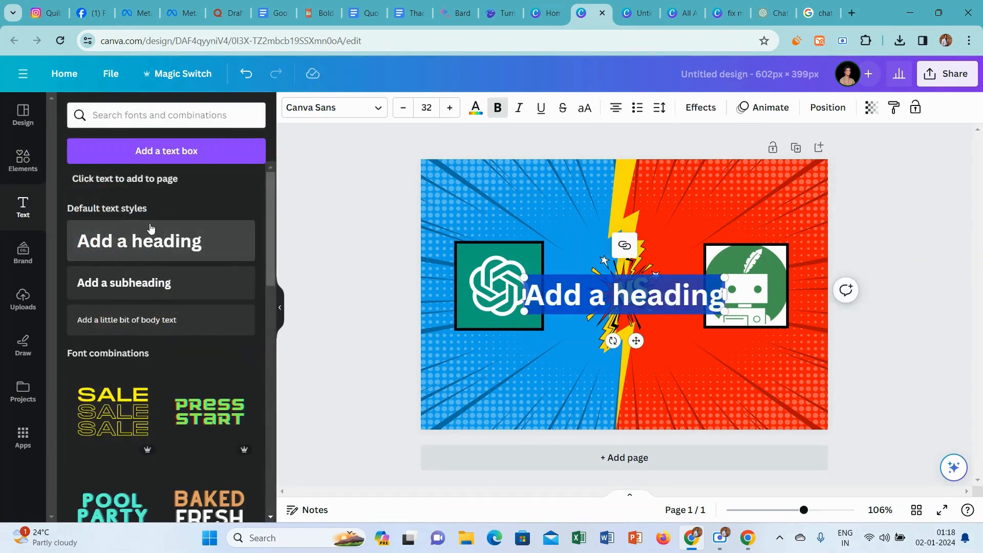
pyautogui.write('CHAT')
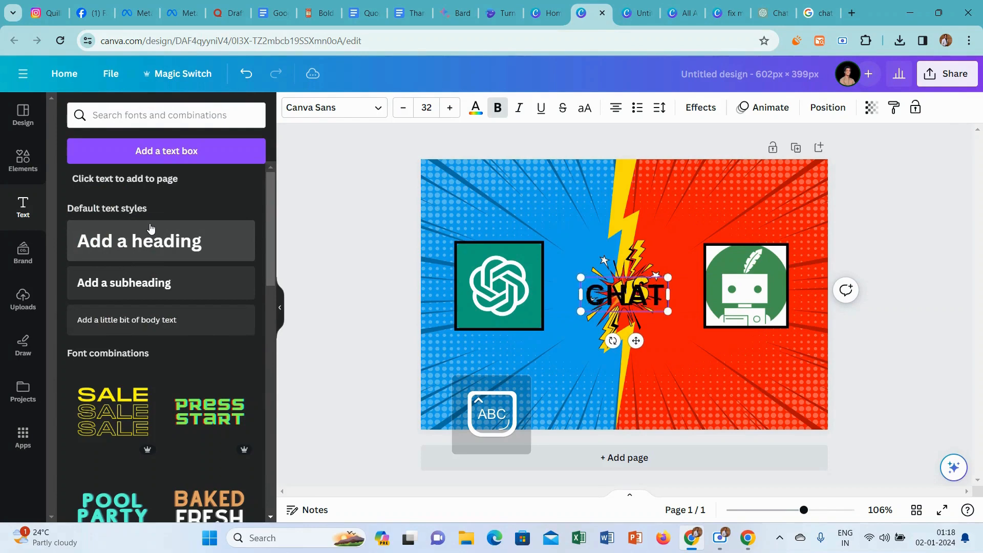
pyautogui.write('GPT')
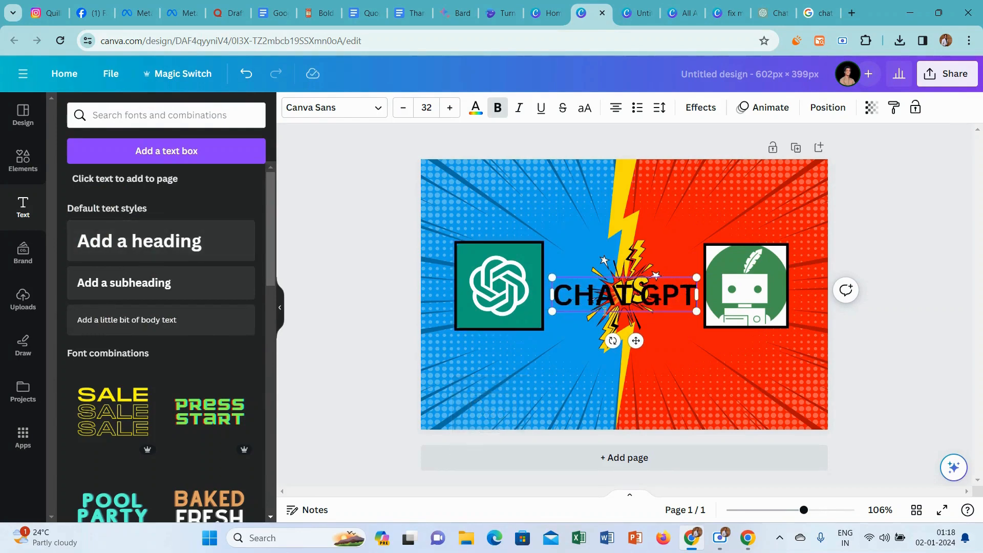
pyautogui.moveTo(635, 340); pyautogui.dragTo(519, 240)
pyautogui.click(312, 213)
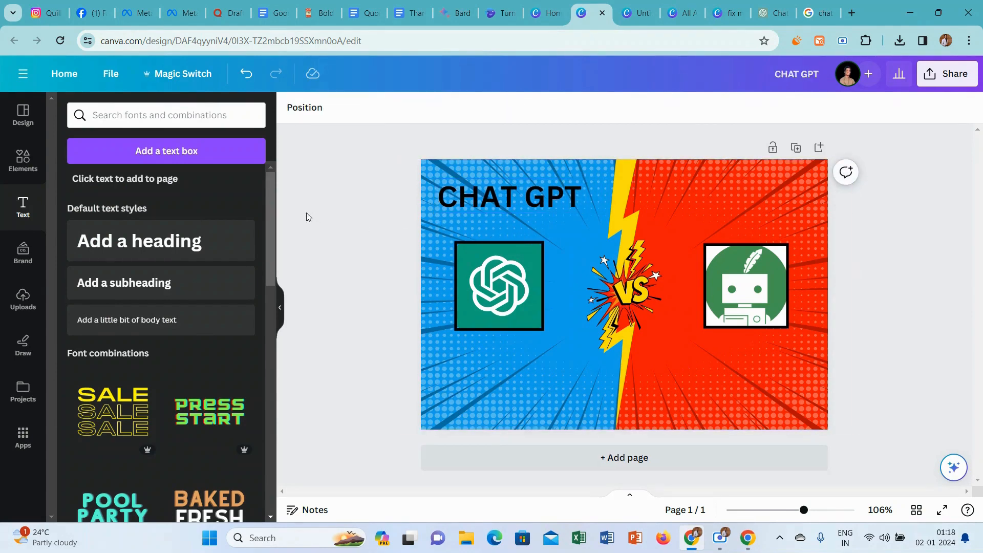
# Add a second heading reading "QUILLBOT" and place it above the robot logo, level with the "CHAT GPT" heading.
pyautogui.click(149, 251)
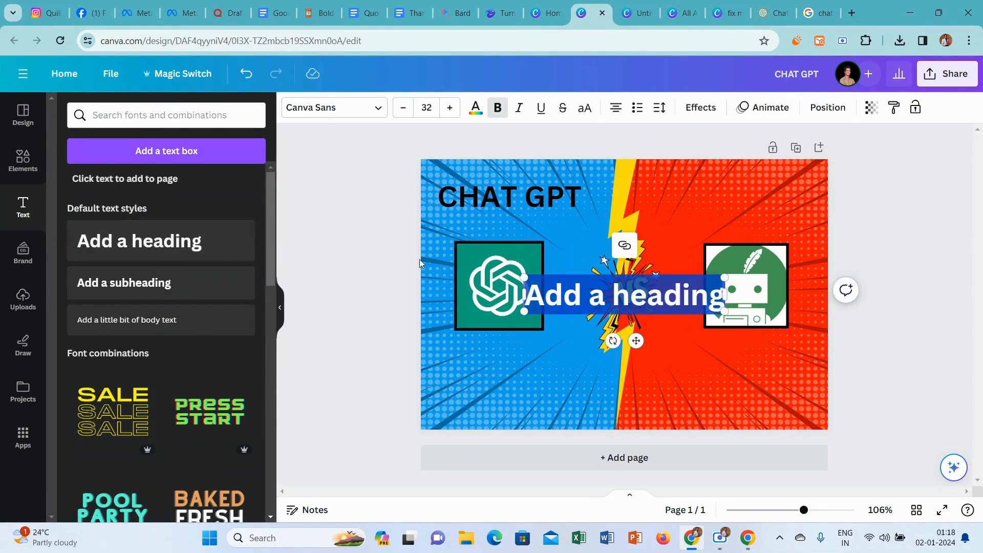
pyautogui.write('QUILLBOT')
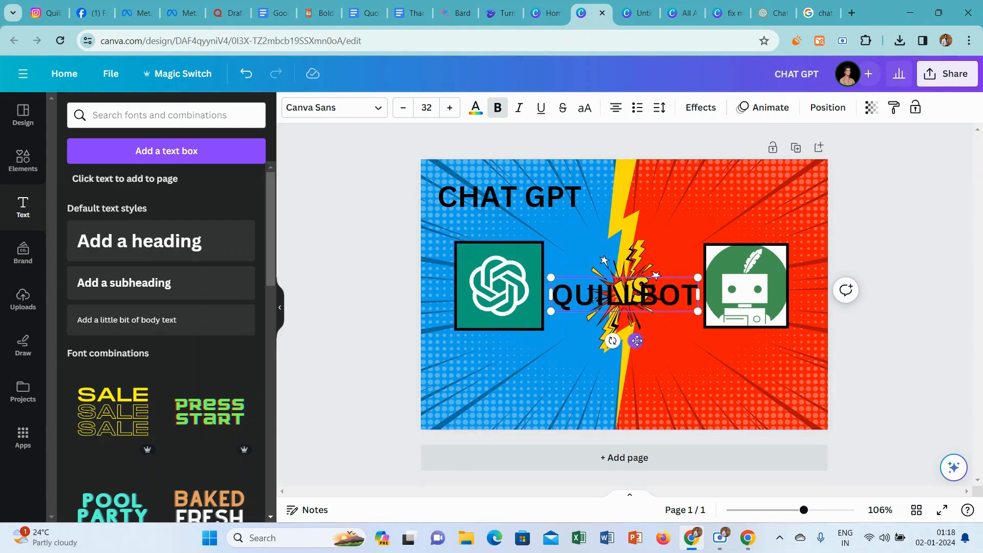
pyautogui.moveTo(635, 341); pyautogui.dragTo(753, 242)
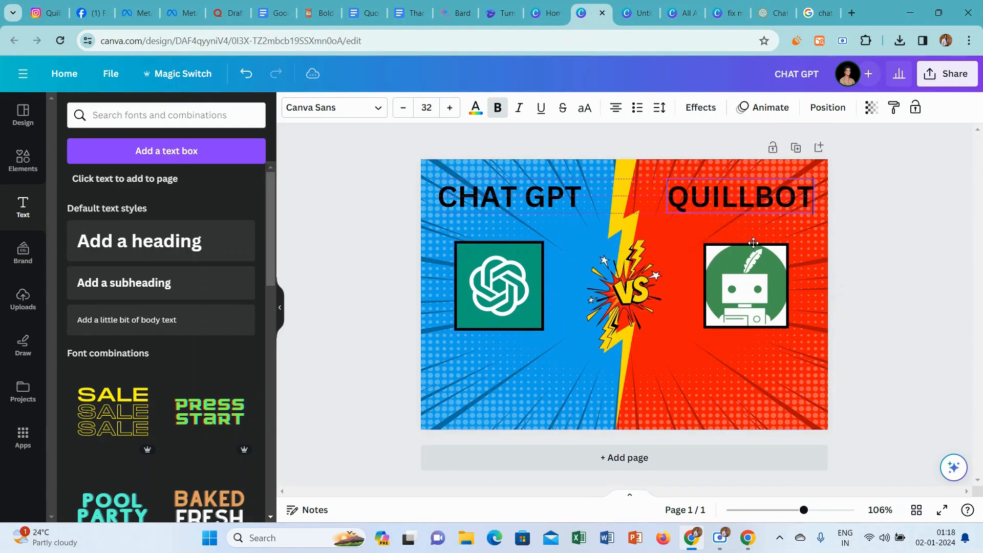
# Change the font of both the "CHAT GPT" and "QUILLBOT" headings to Intro Rust.
pyautogui.click(343, 237)
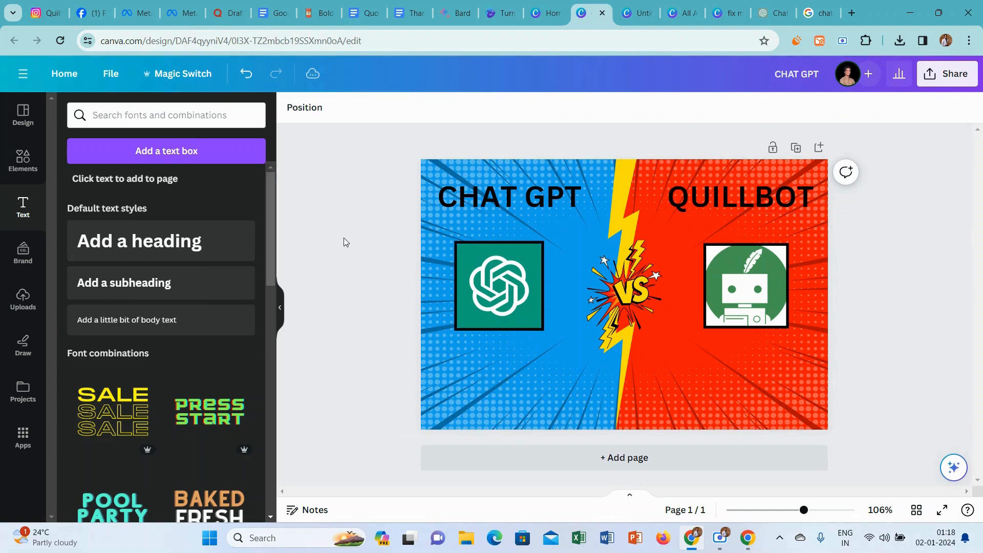
pyautogui.click(519, 183)
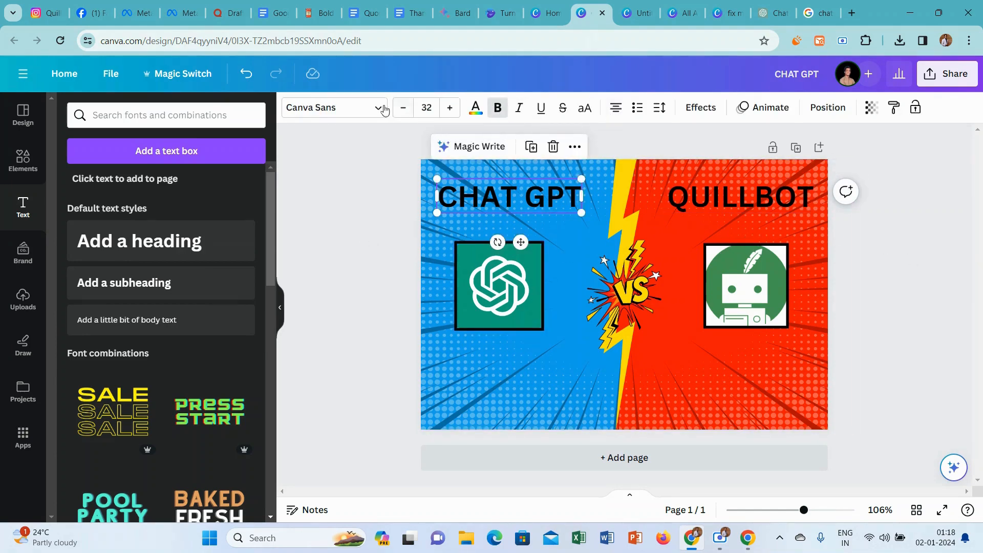
pyautogui.click(345, 108)
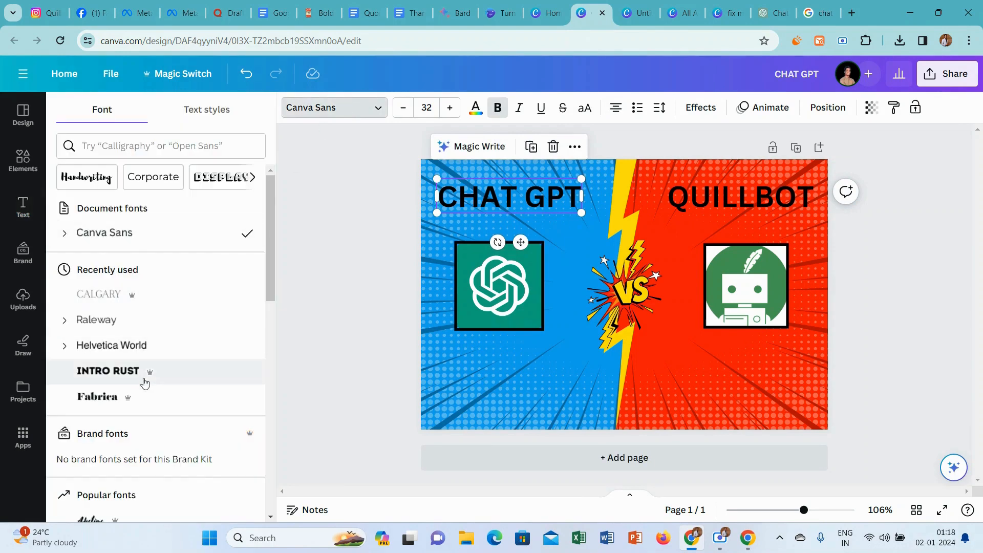
pyautogui.click(145, 377)
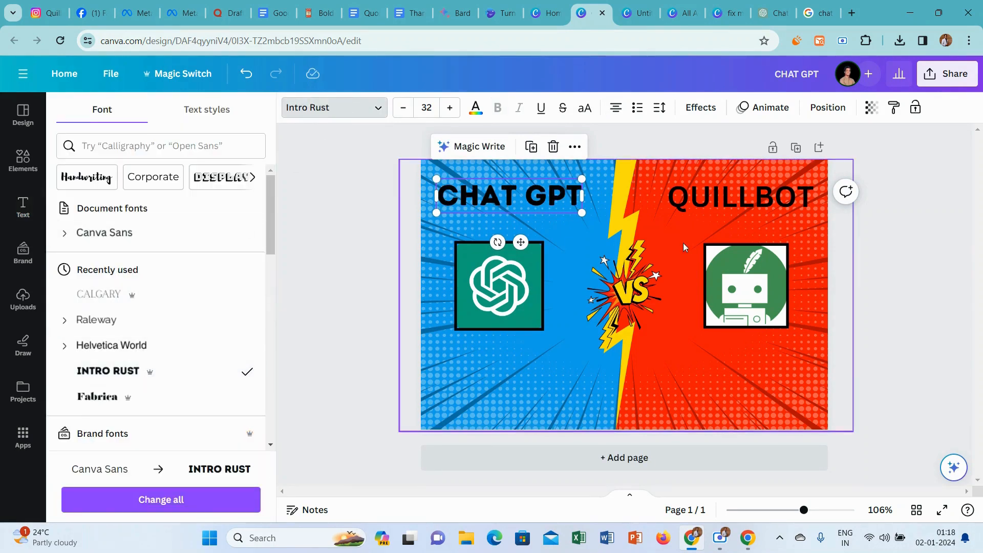
pyautogui.click(724, 185)
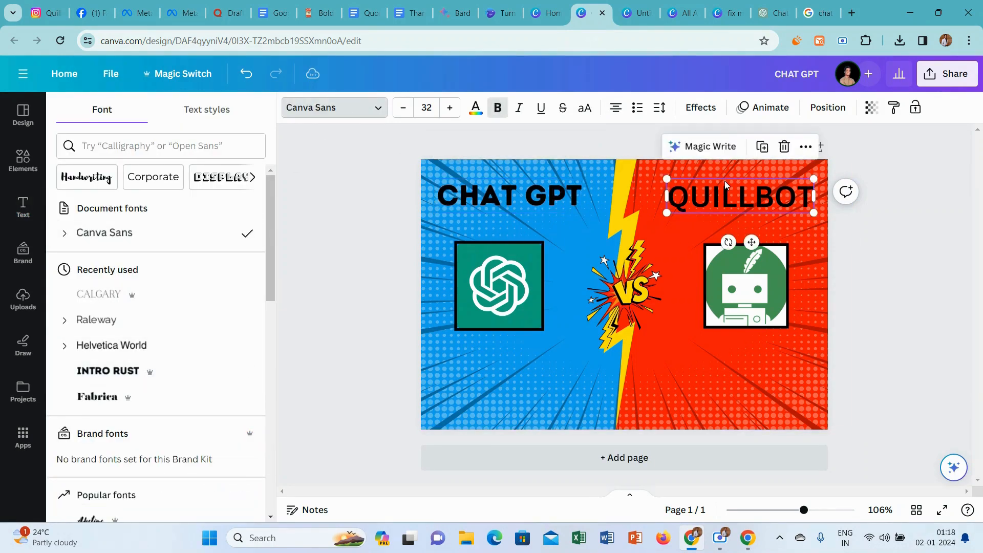
pyautogui.click(155, 369)
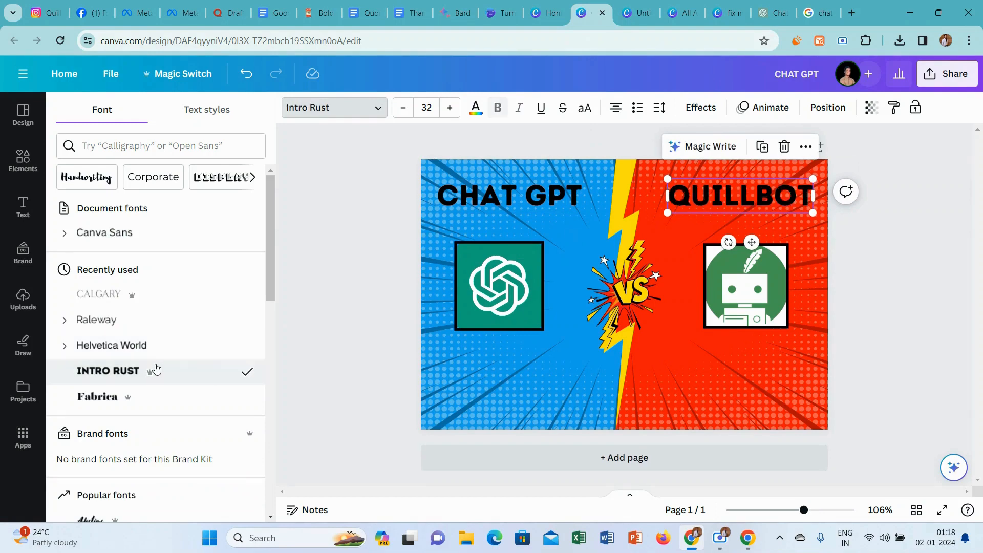
pyautogui.click(342, 265)
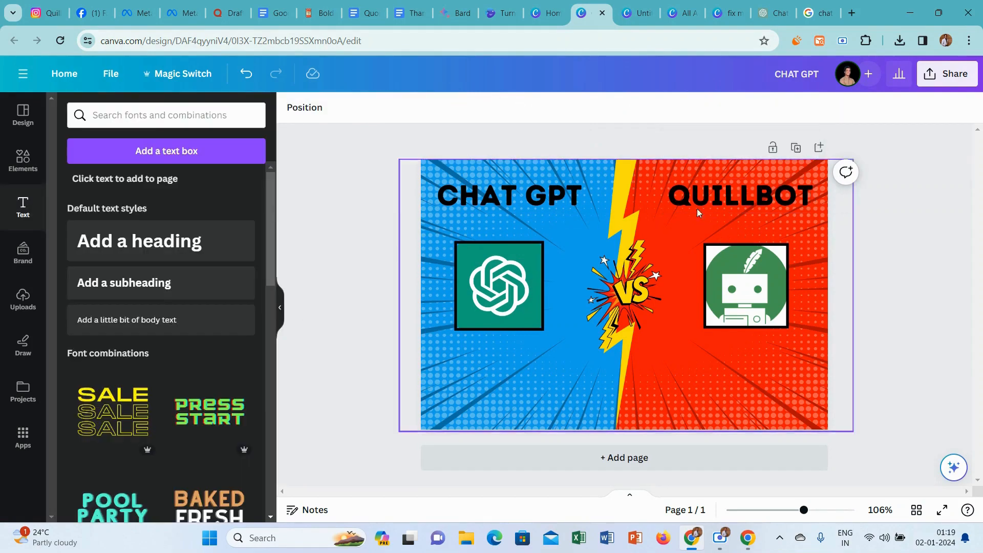
# Rename the design as "CHAT GPT VS QUILLBOT".
pyautogui.click(817, 74)
pyautogui.write('VS')
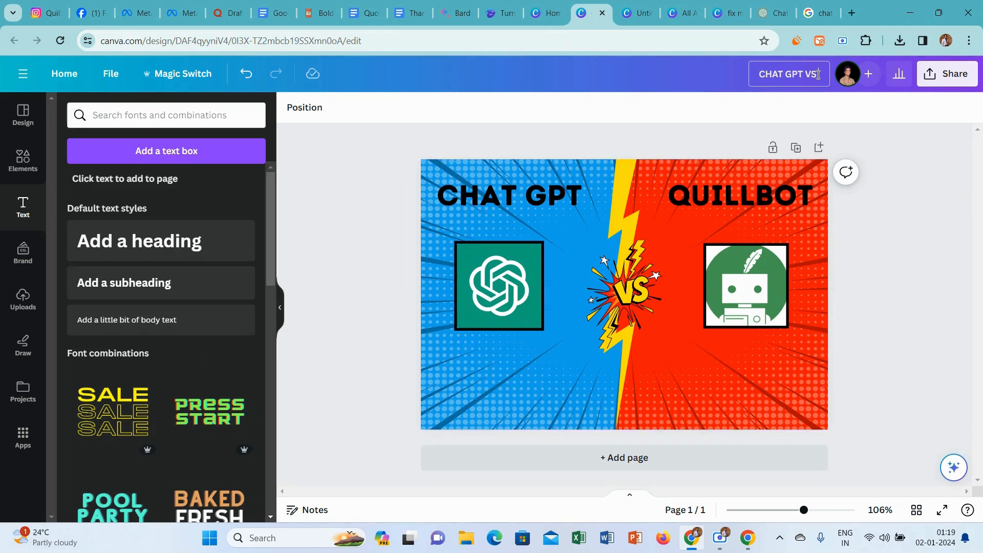
pyautogui.write(' QUILLBOT')
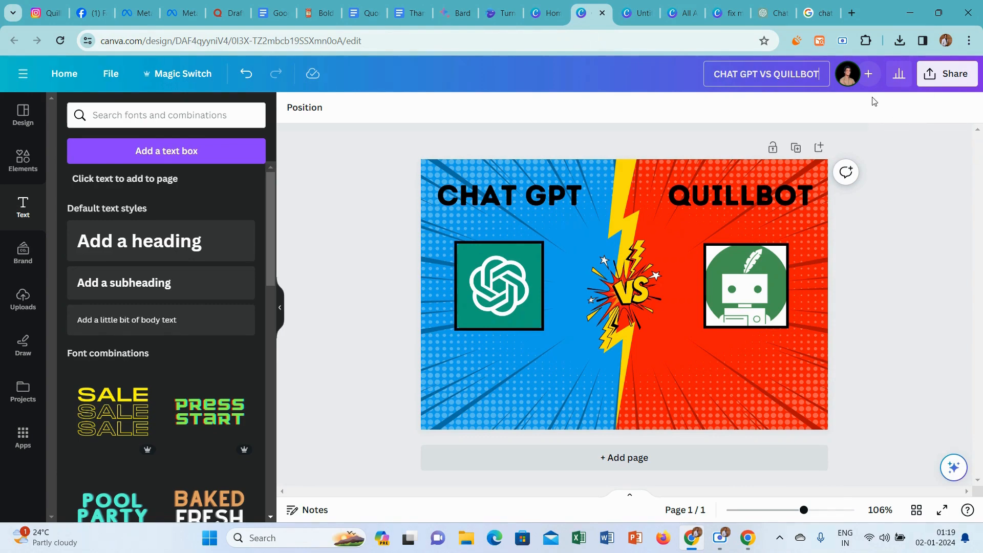
pyautogui.click(944, 190)
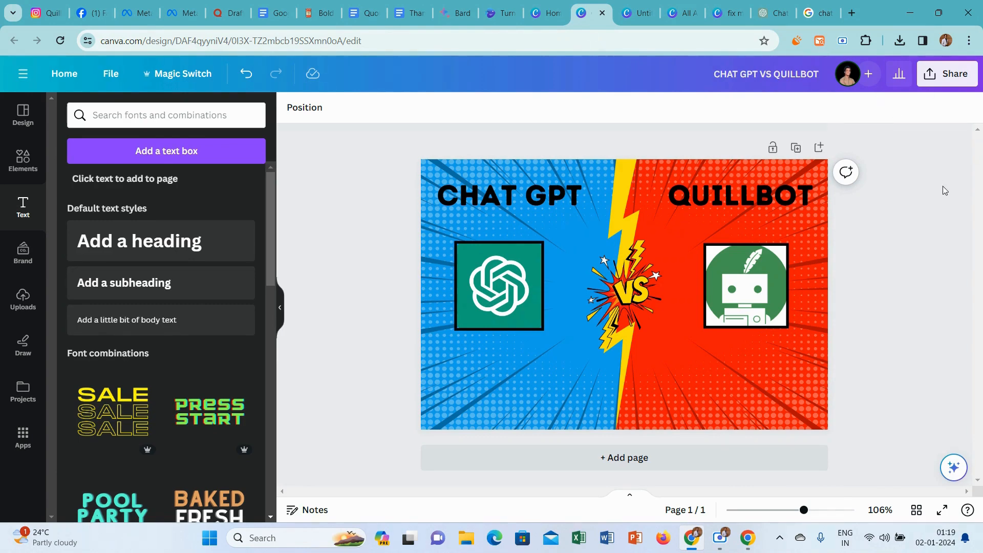
# Download the finished comparison design as a PNG at size 1.
pyautogui.click(953, 74)
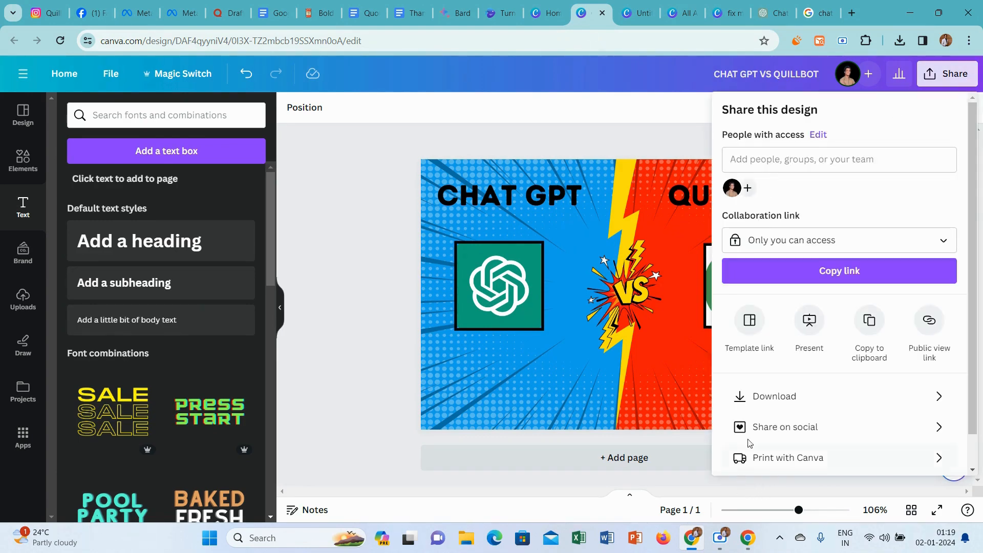
pyautogui.click(811, 390)
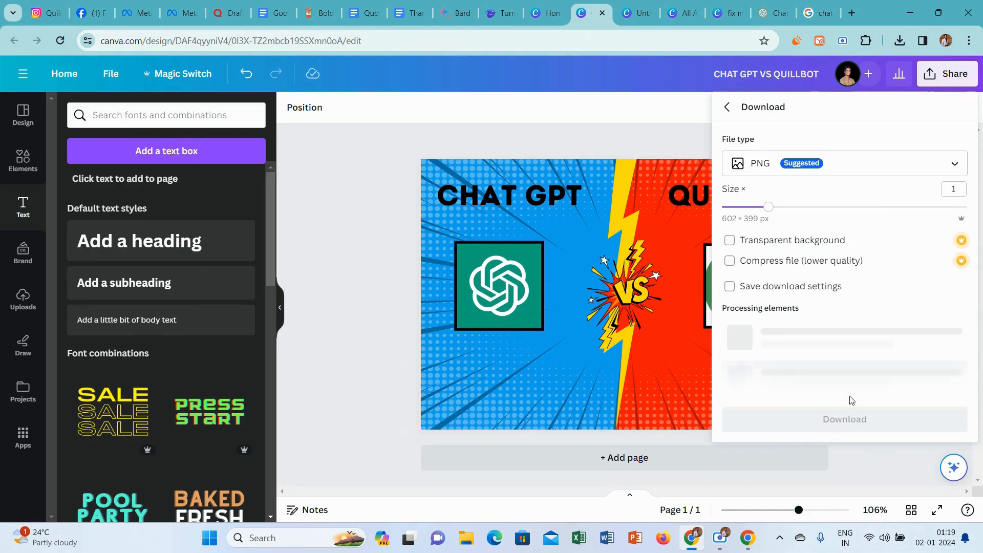
pyautogui.click(849, 317)
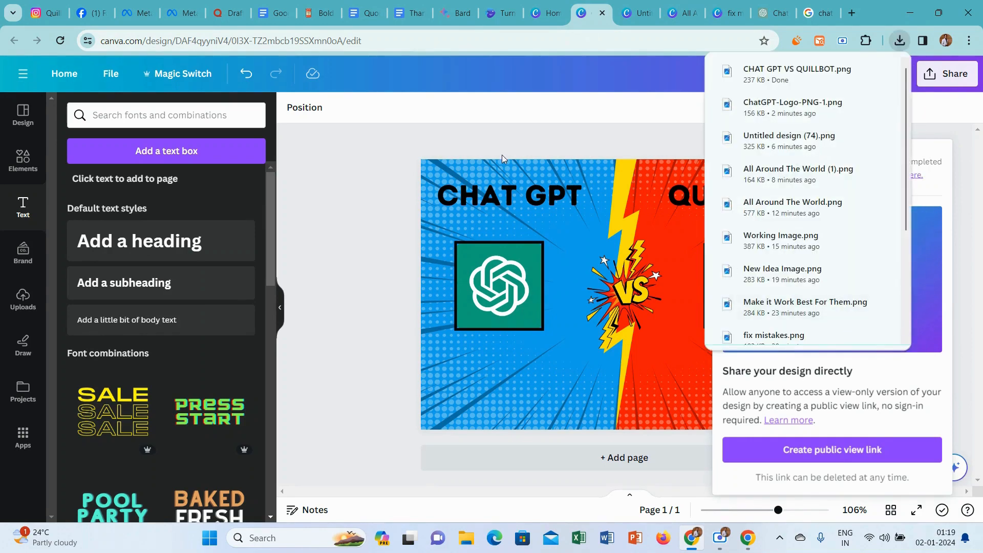
# Insert the CHAT GPT VS QUILLBOT image below the introduction of the Quora answer to "Which is better, Chatgpt or Quillbot?".
pyautogui.click(244, 5)
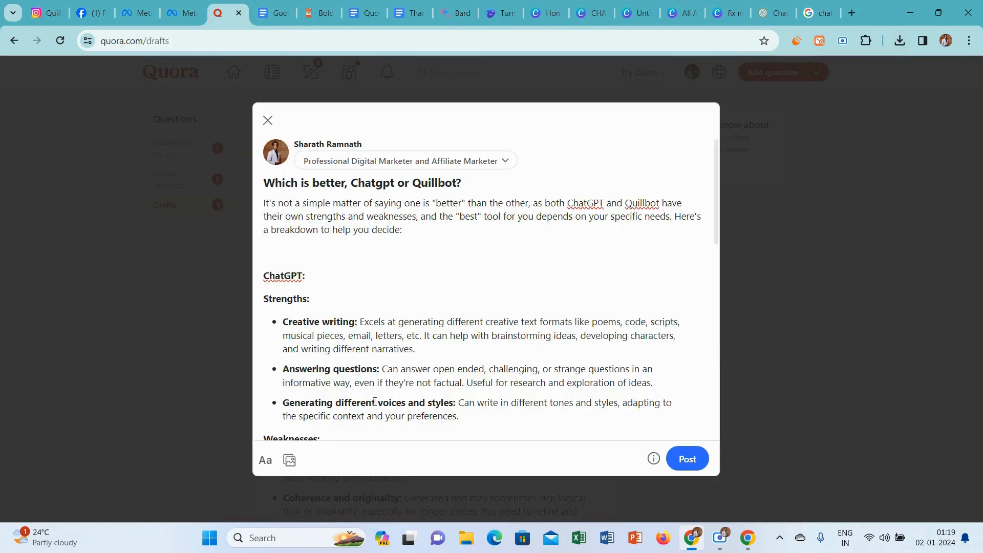
pyautogui.click(290, 460)
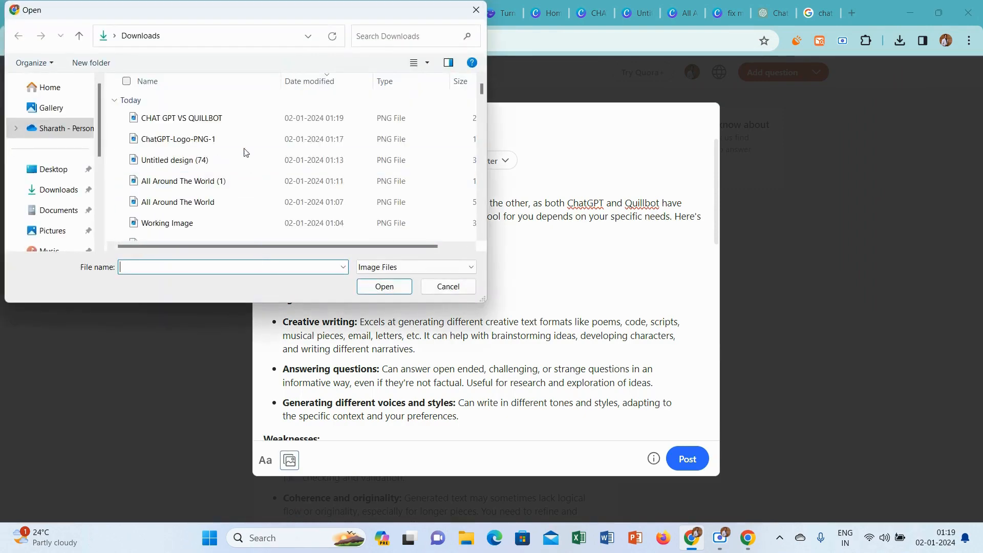
pyautogui.click(243, 117)
pyautogui.click(382, 285)
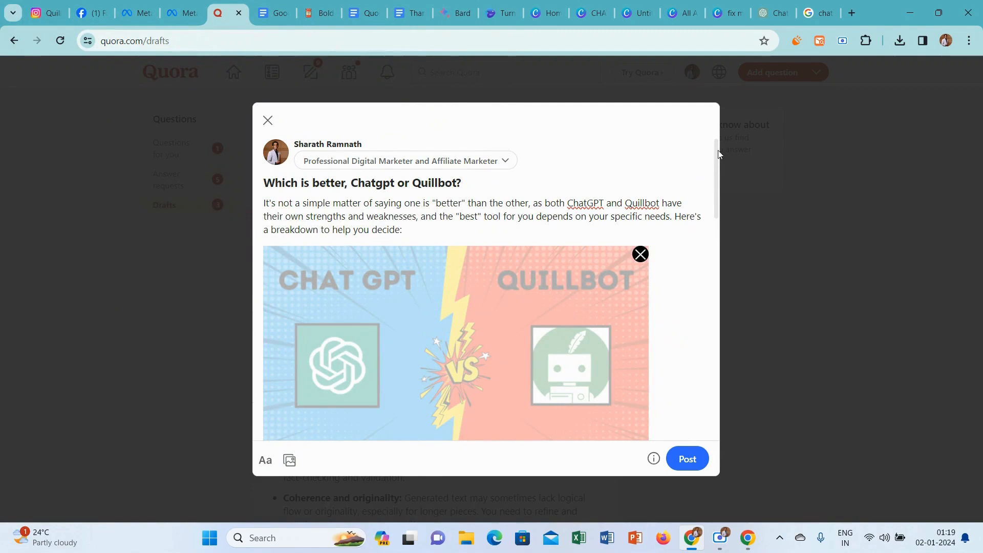
# Add the bold "Thanks for Reading.." line with its heart emoji from the Google Docs document at the end of the Quora answer.
pyautogui.moveTo(718, 154); pyautogui.dragTo(729, 422)
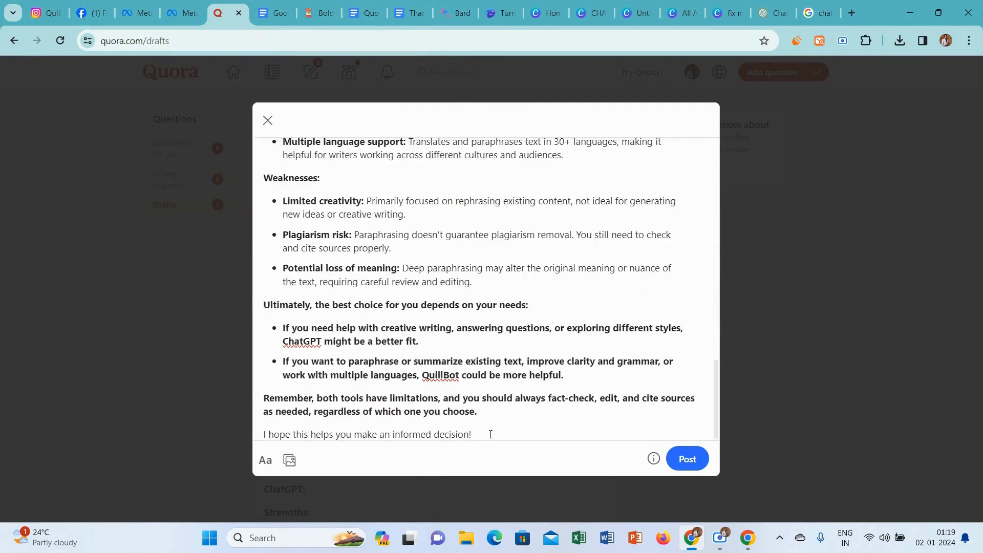
pyautogui.press('Return')
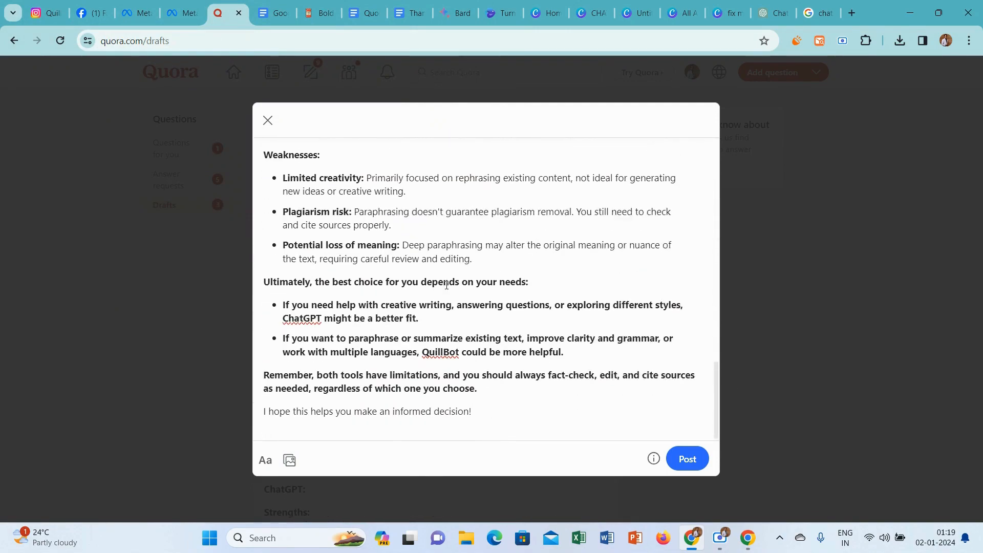
pyautogui.click(410, 6)
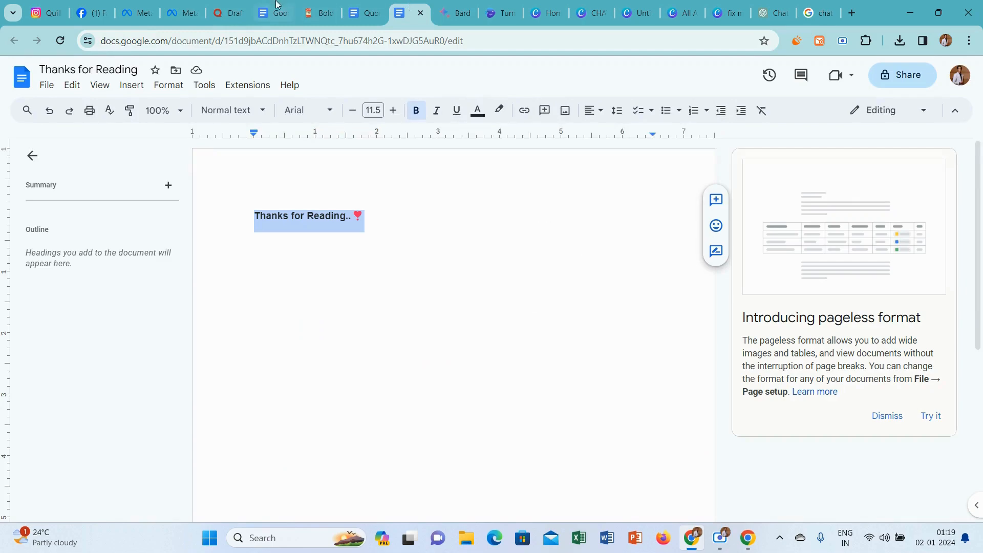
pyautogui.click(237, 6)
pyautogui.write('Thanks for Reading.. ❣')
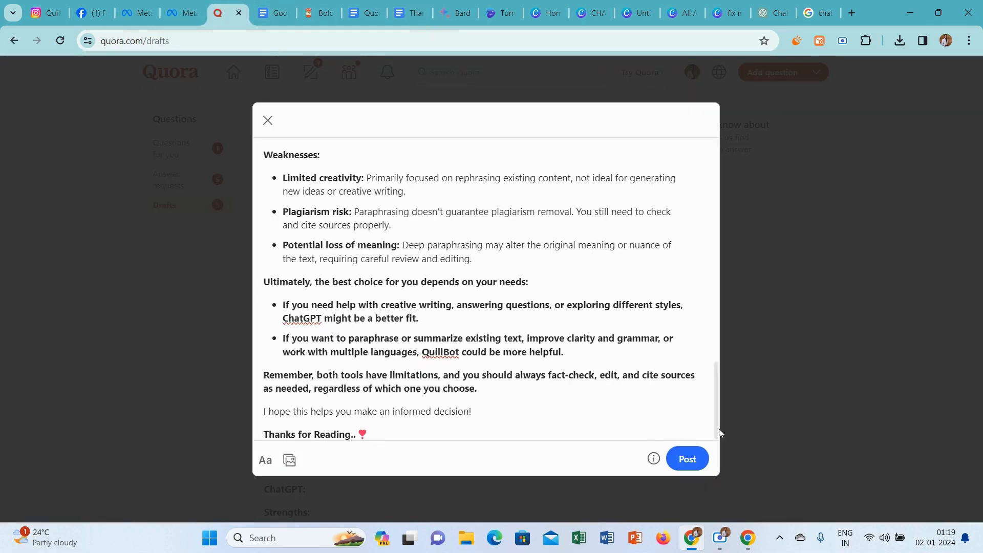
# Remove the blank space between the comparison image and the "ChatGPT:" heading, and publish the answer.
pyautogui.moveTo(715, 378); pyautogui.dragTo(711, 237)
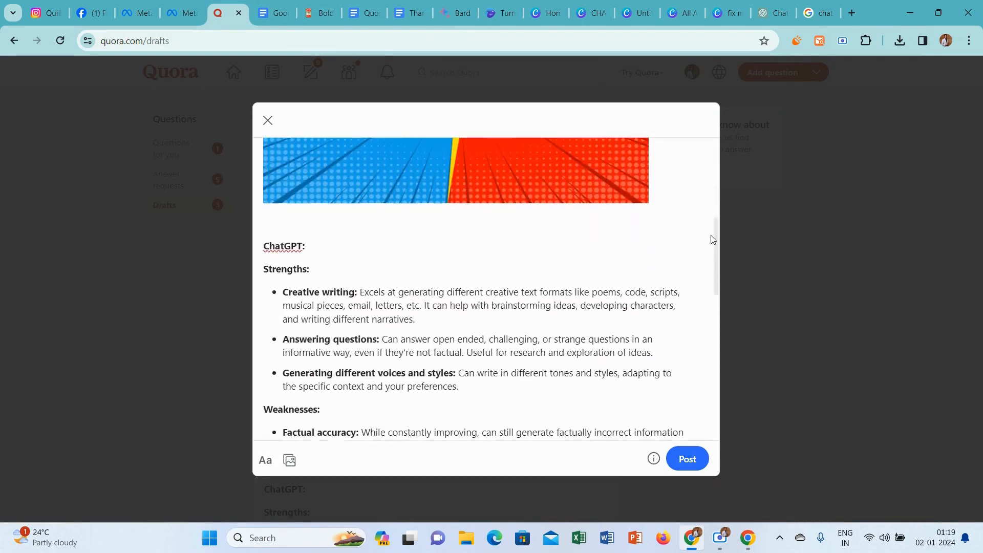
pyautogui.scroll(-1, 266, 245)
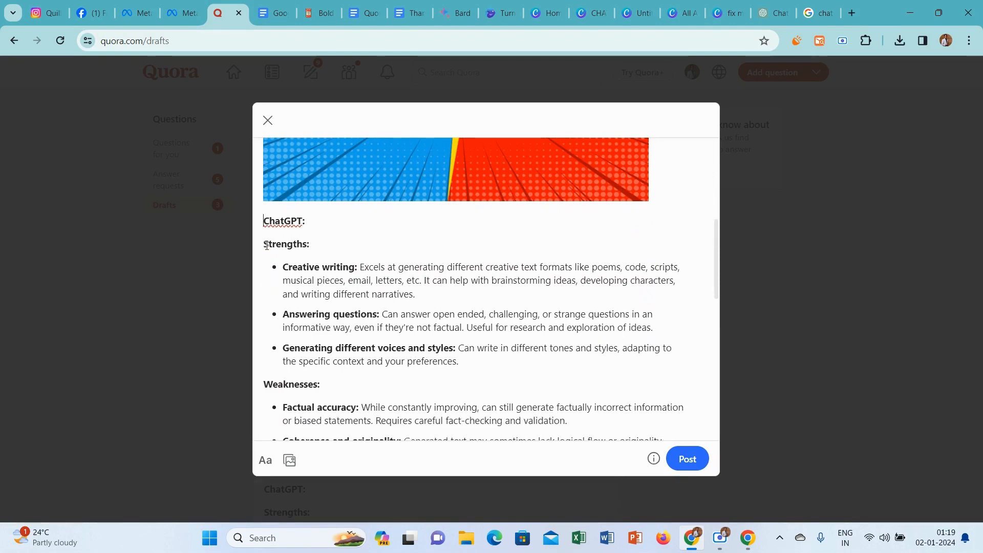
pyautogui.moveTo(718, 239); pyautogui.dragTo(726, 438)
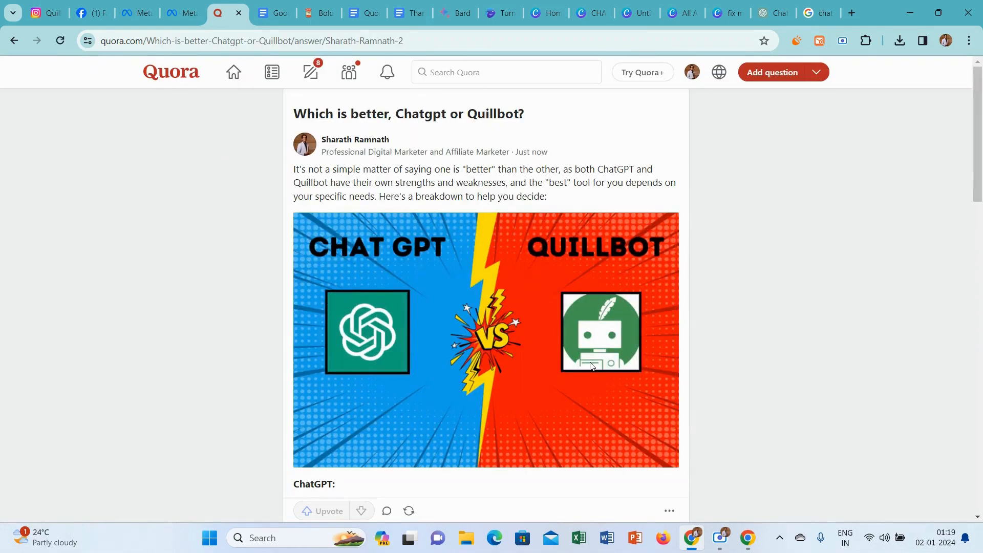
# Return to the answer drafts and open the one for "What is Quillbot and how does it work?" for editing.
pyautogui.moveTo(978, 137)
pyautogui.mouseDown()
pyautogui.moveTo(980, 425)
pyautogui.moveTo(980, 137)
pyautogui.mouseUp()
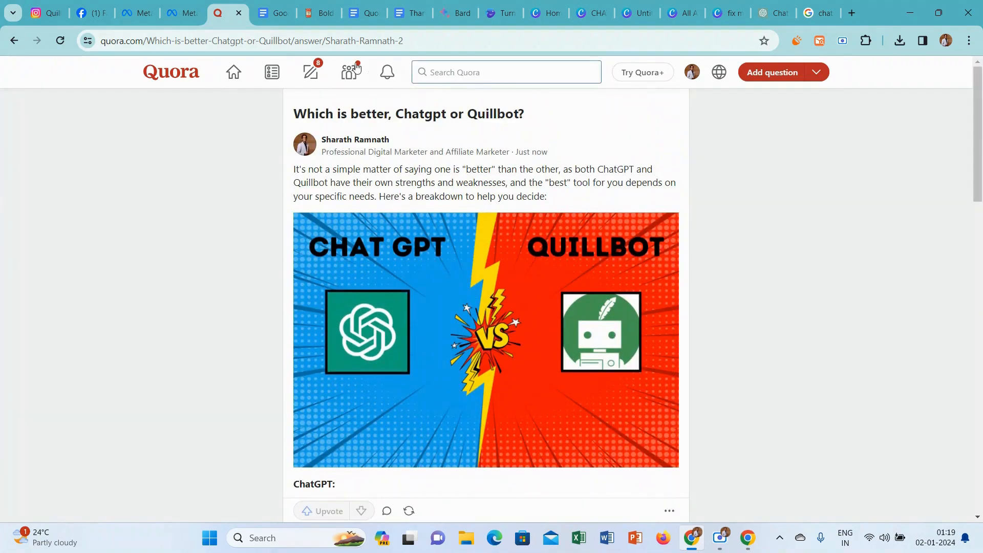
pyautogui.click(342, 74)
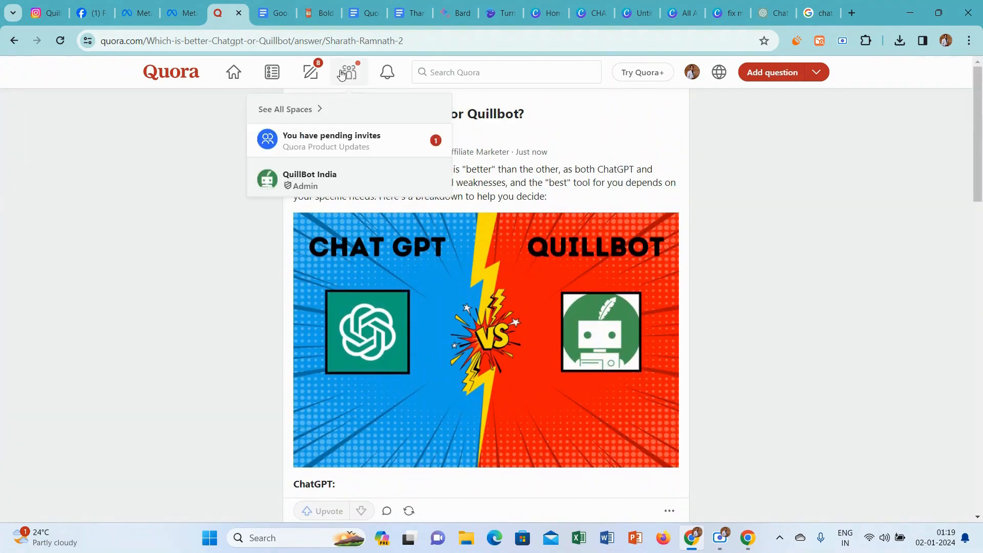
pyautogui.click(308, 71)
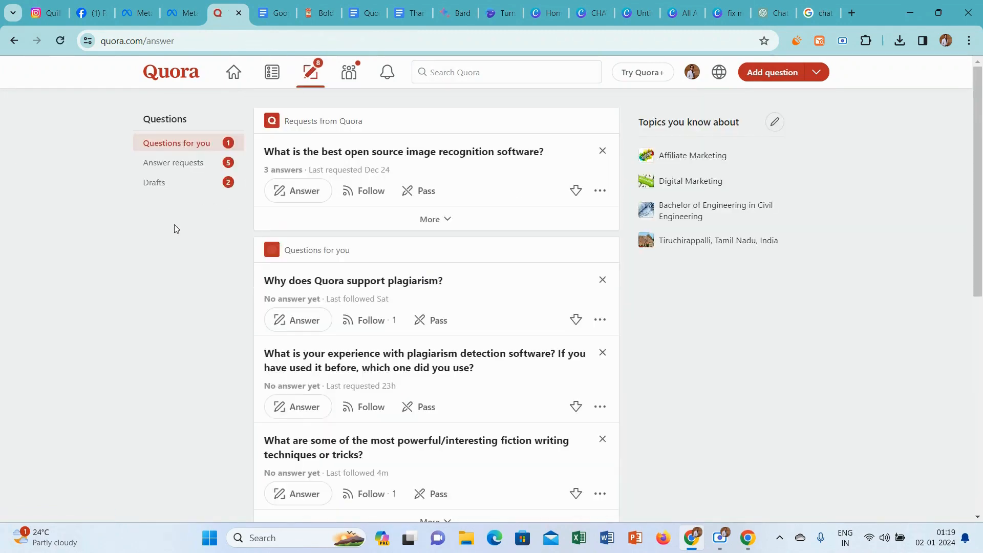
pyautogui.click(171, 182)
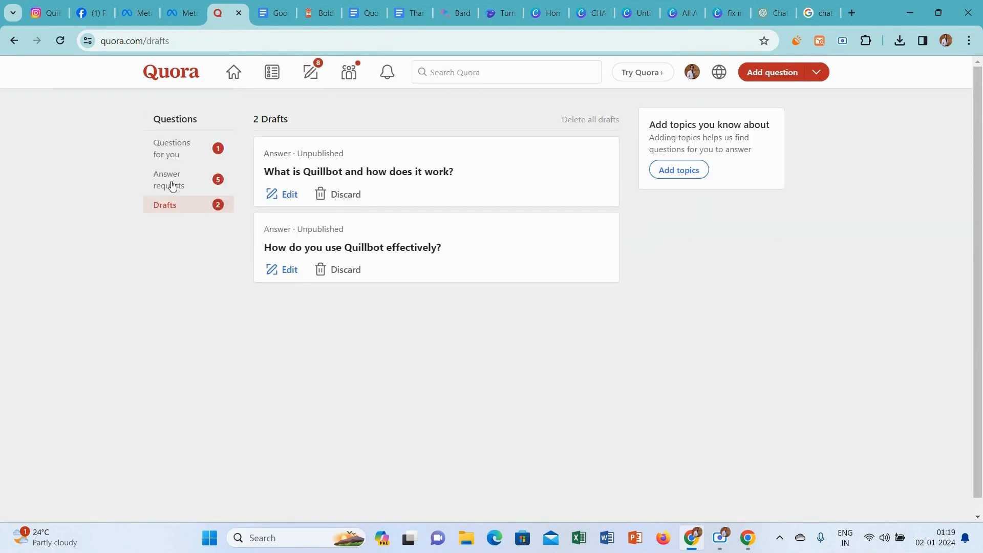
pyautogui.click(290, 195)
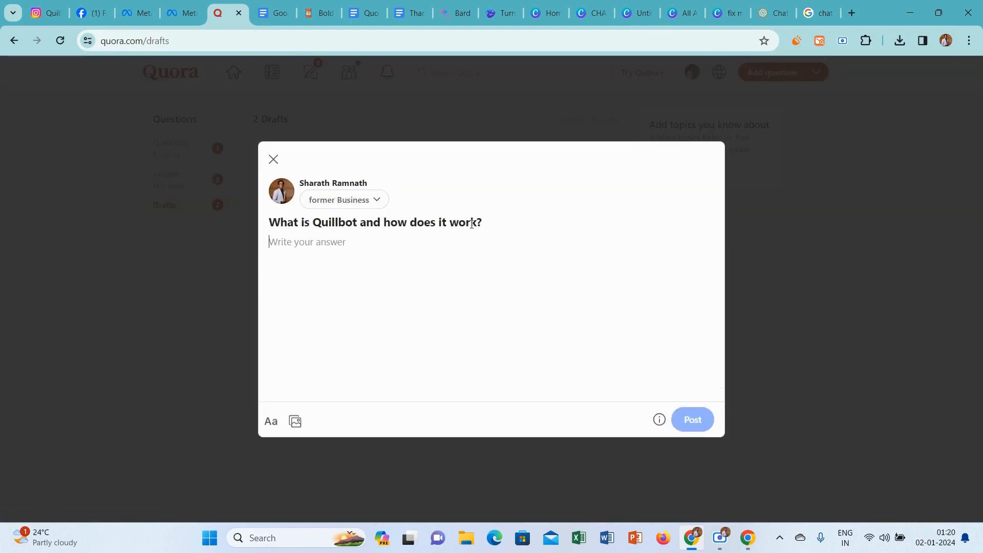
# Set the answer credential to "Professional Digital Marketer and Affiliate Marketer".
pyautogui.click(364, 199)
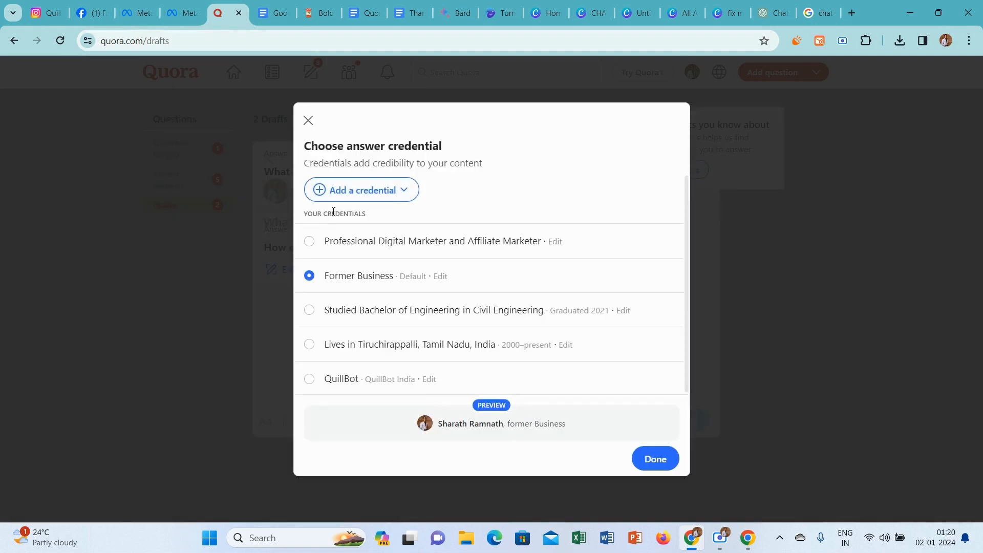
pyautogui.click(314, 240)
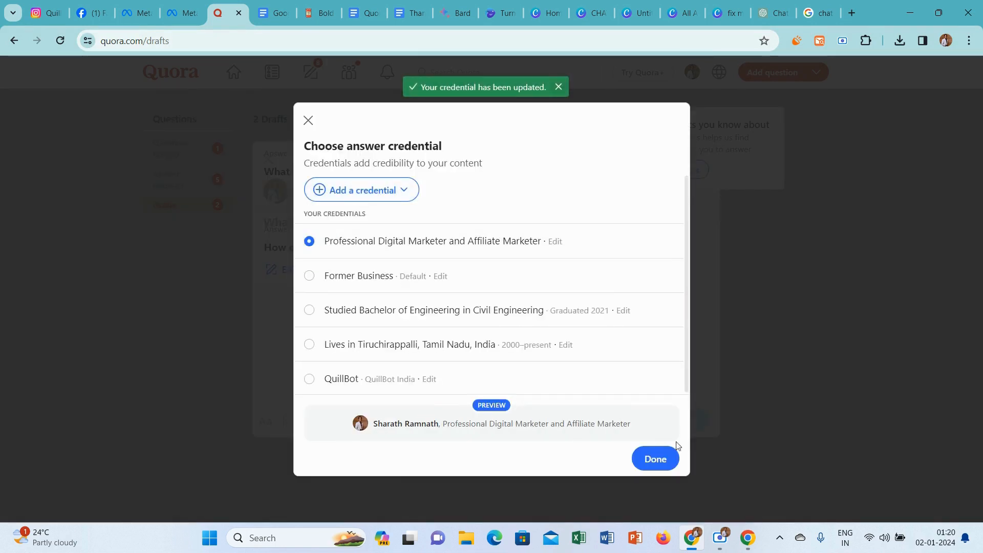
pyautogui.click(657, 460)
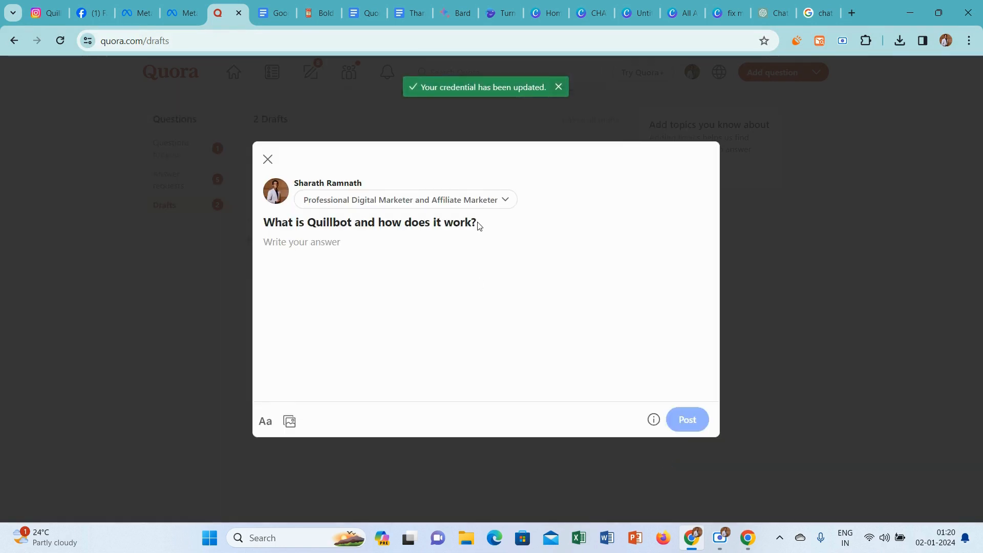
# Copy the question "What is Quillbot and how does it work?" from the draft and submit it to Bard.
pyautogui.moveTo(479, 226); pyautogui.dragTo(265, 226)
pyautogui.hotkey('ctrl', 'c')
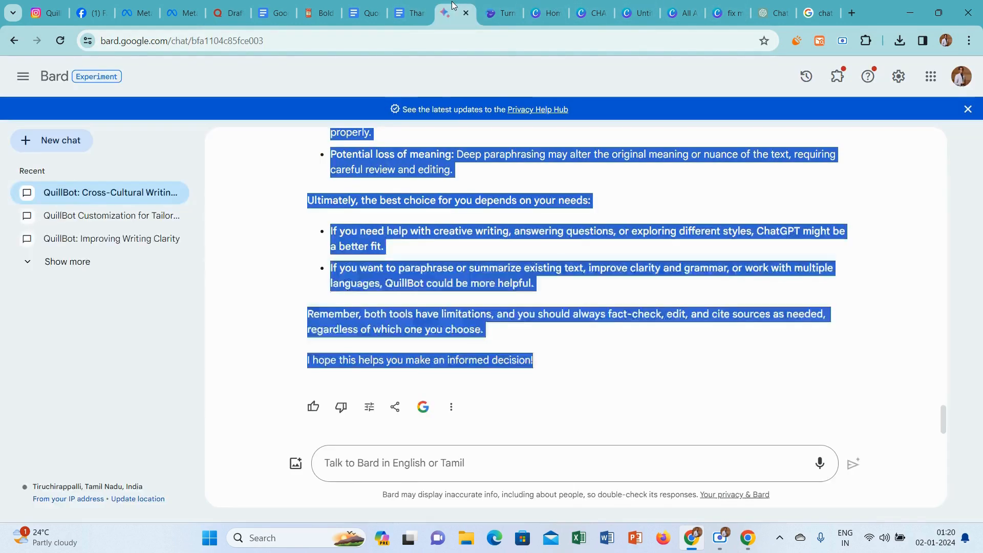
pyautogui.click(455, 13)
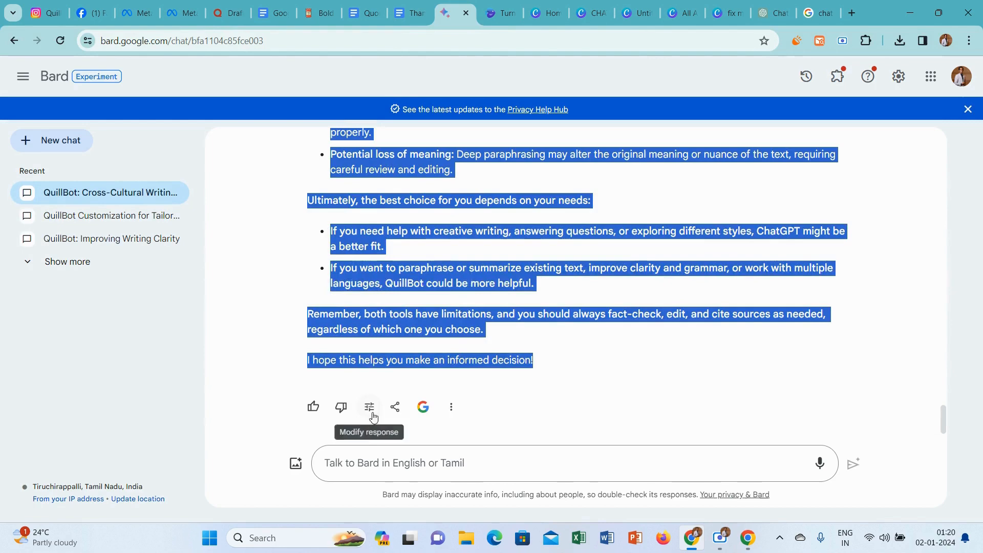
pyautogui.click(371, 459)
pyautogui.hotkey('ctrl', 'v')
pyautogui.press('Return')
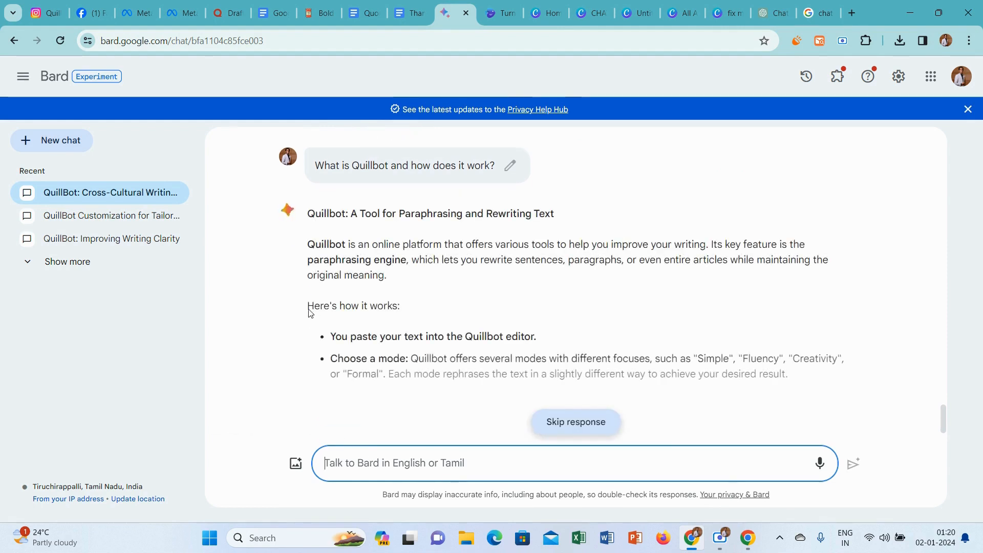
# Copy Bard's response through its "Overall" paragraph into the Quora answer and add a blank line below the answer's title.
pyautogui.moveTo(307, 213); pyautogui.dragTo(498, 334)
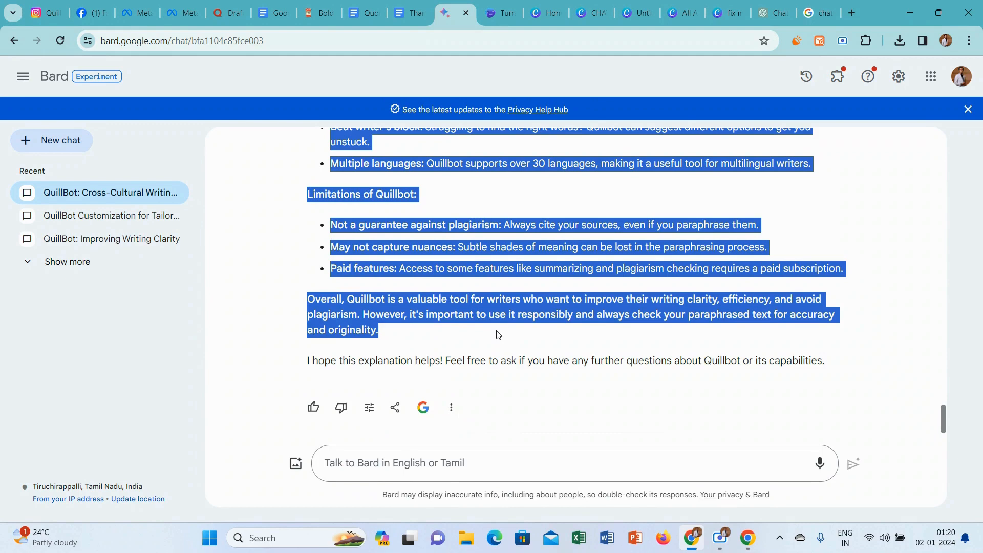
pyautogui.click(498, 335)
pyautogui.click(238, 4)
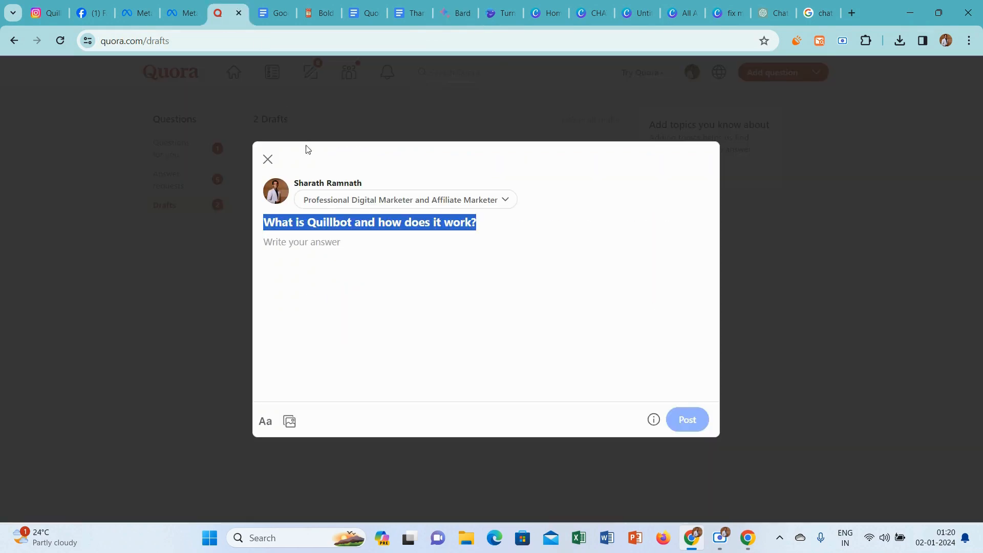
pyautogui.click(338, 243)
pyautogui.hotkey('ctrl', 'v')
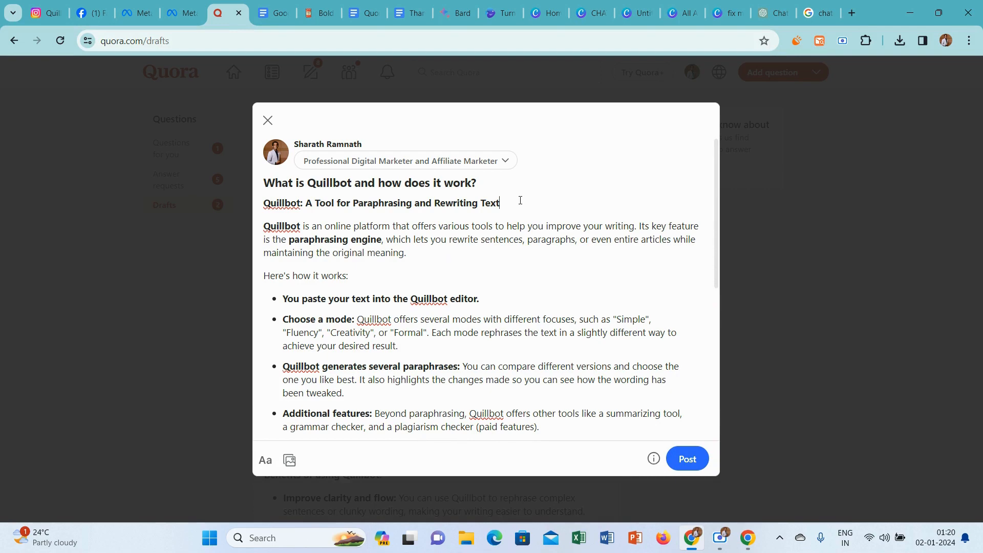
pyautogui.press('Return')
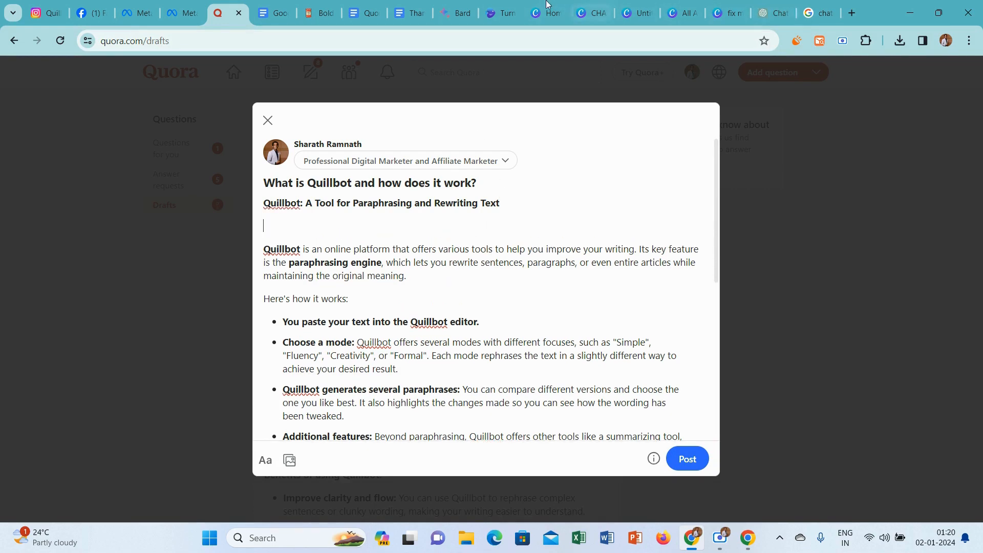
# Switch to Canva and create a new blank design of 602 × 399 px.
pyautogui.click(587, 6)
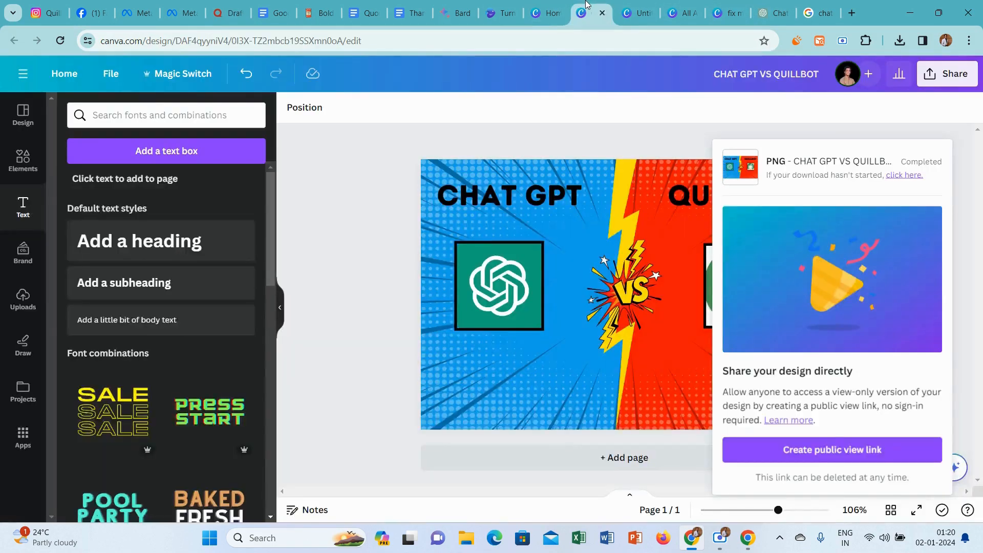
pyautogui.click(548, 12)
pyautogui.click(791, 201)
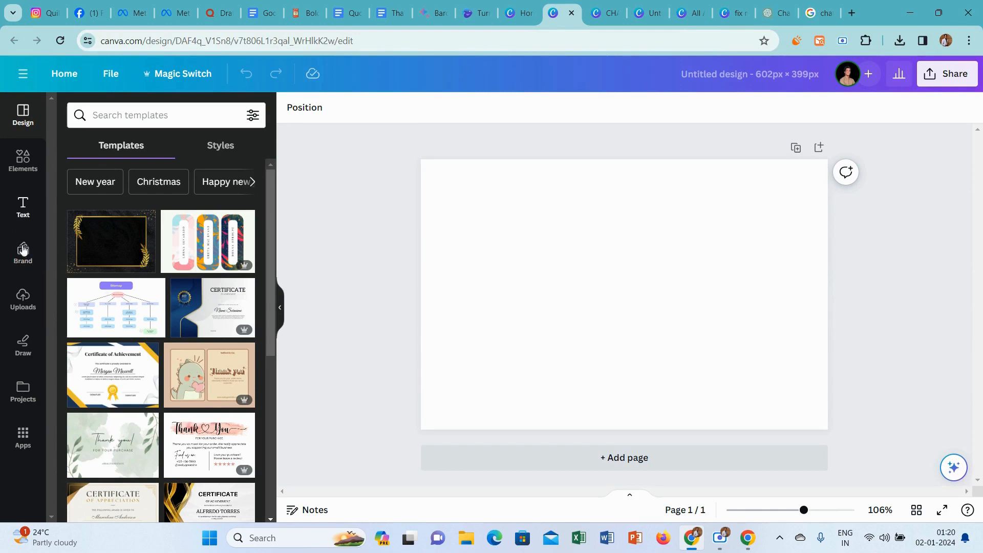
# Place the uploaded Quillbot logo on the page and fill the page background with the logo's dark green.
pyautogui.click(30, 308)
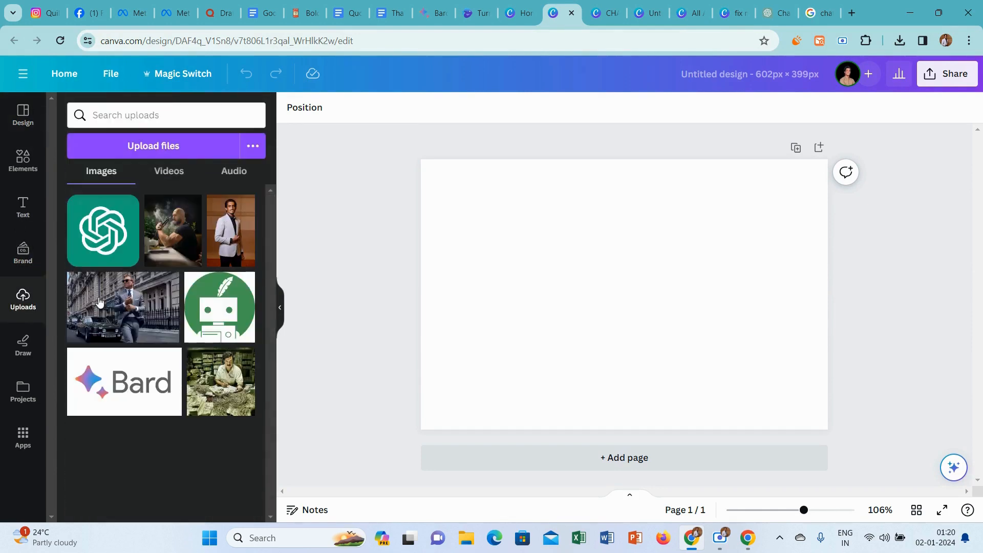
pyautogui.click(244, 311)
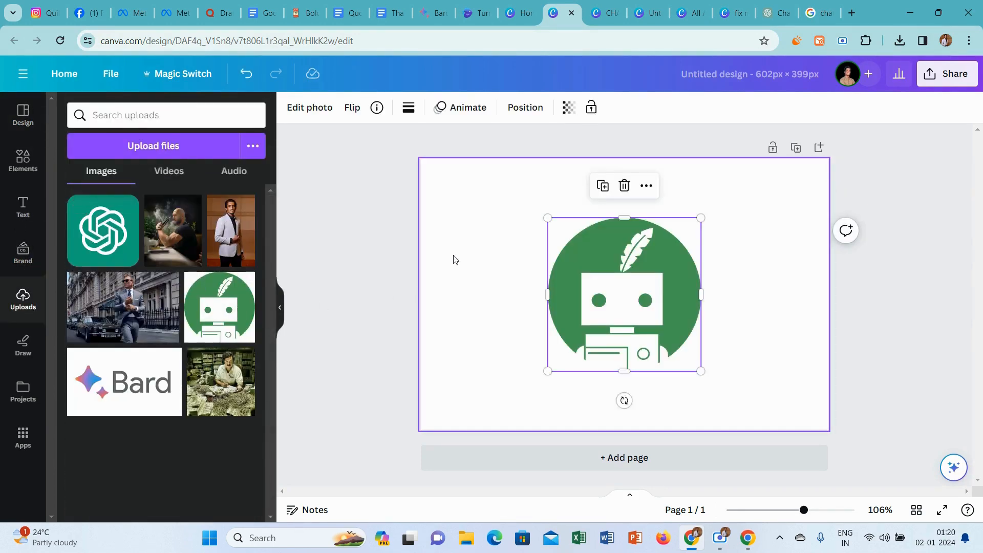
pyautogui.click(425, 187)
pyautogui.click(292, 108)
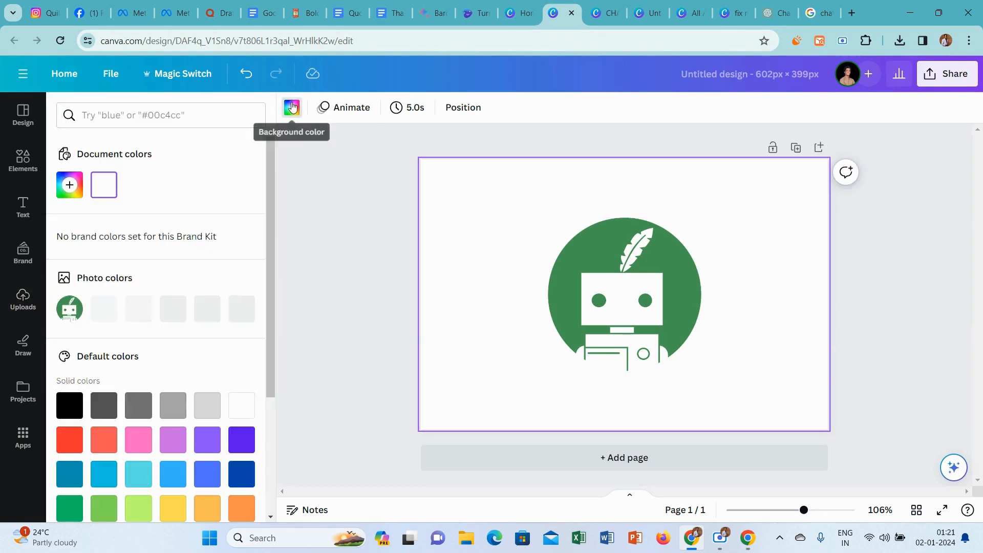
pyautogui.click(144, 305)
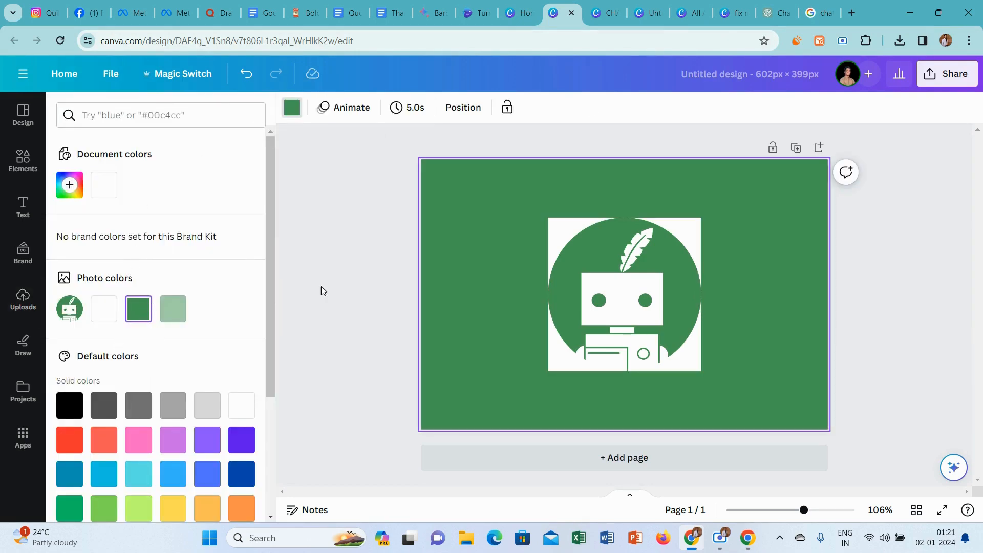
# Give the Quillbot logo a solid border and move it slightly down on the page.
pyautogui.click(574, 276)
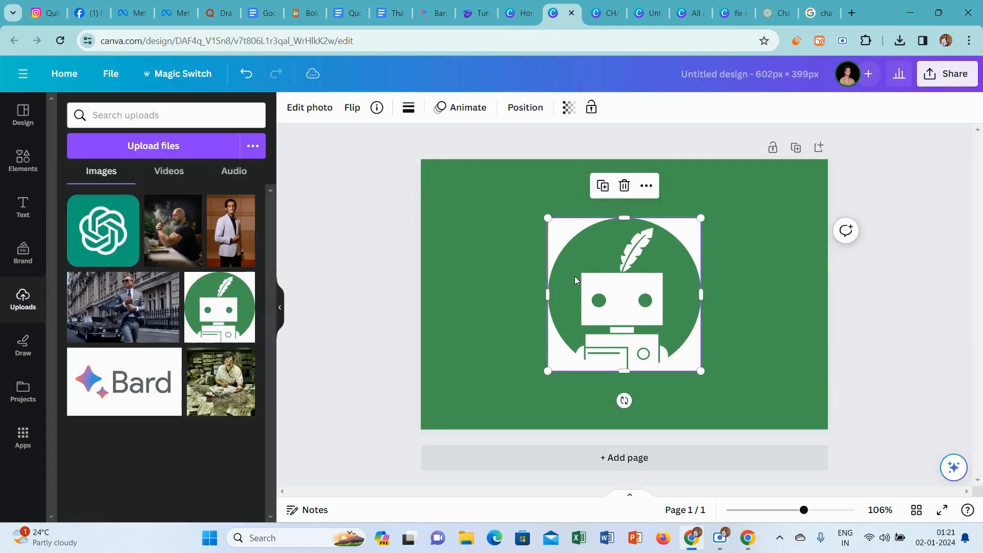
pyautogui.click(414, 115)
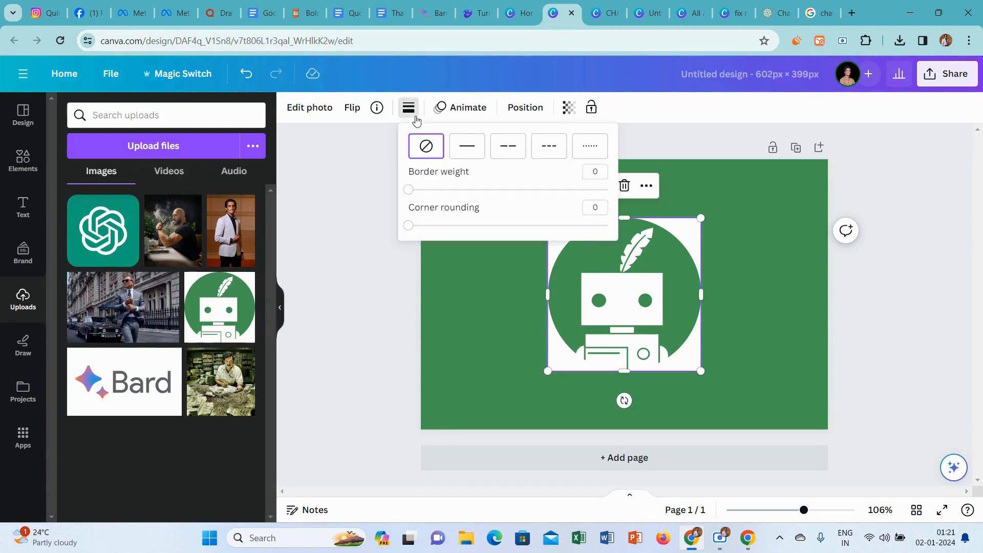
pyautogui.click(462, 151)
pyautogui.click(371, 328)
pyautogui.click(370, 328)
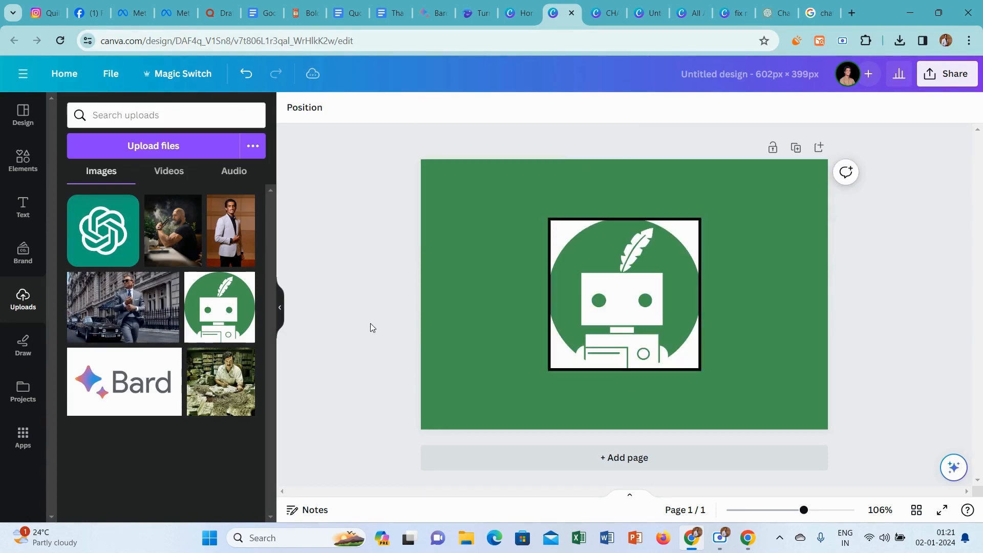
pyautogui.moveTo(668, 300); pyautogui.dragTo(668, 309)
# Add a heading reading "QUILLBOT" and centre it above the logo.
pyautogui.click(19, 161)
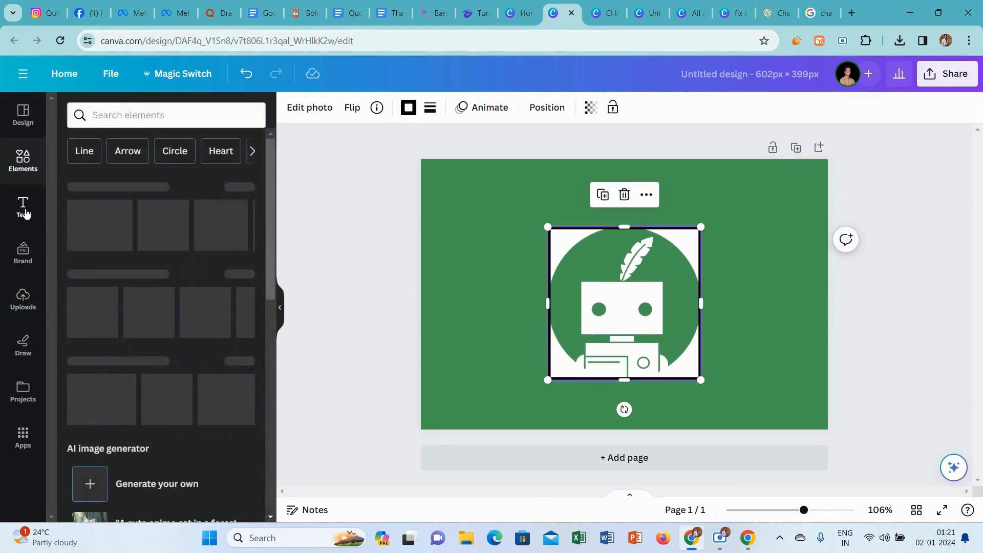
pyautogui.click(23, 206)
pyautogui.click(150, 234)
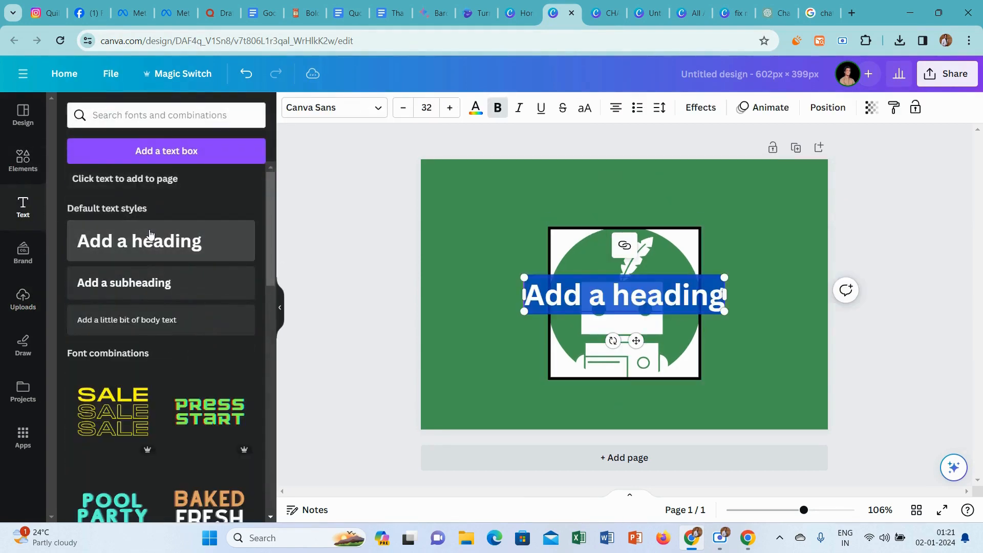
pyautogui.write('QUILLB')
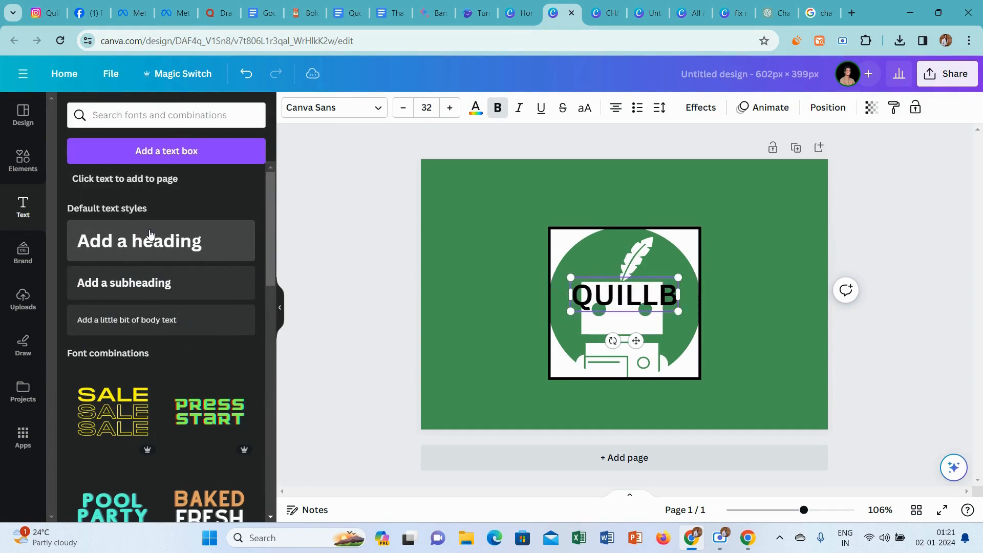
pyautogui.press('BackSpace')
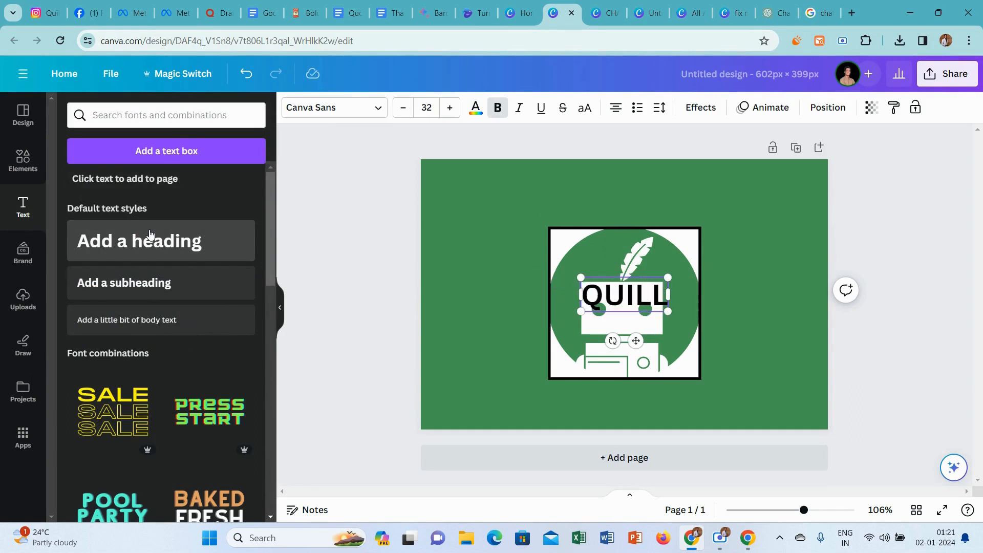
pyautogui.write('BOT')
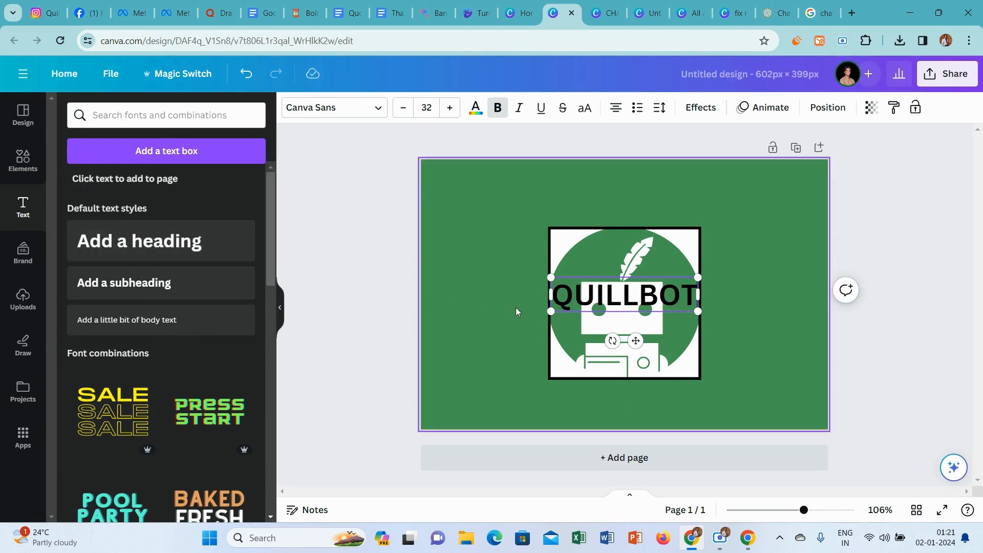
pyautogui.moveTo(635, 340); pyautogui.dragTo(636, 237)
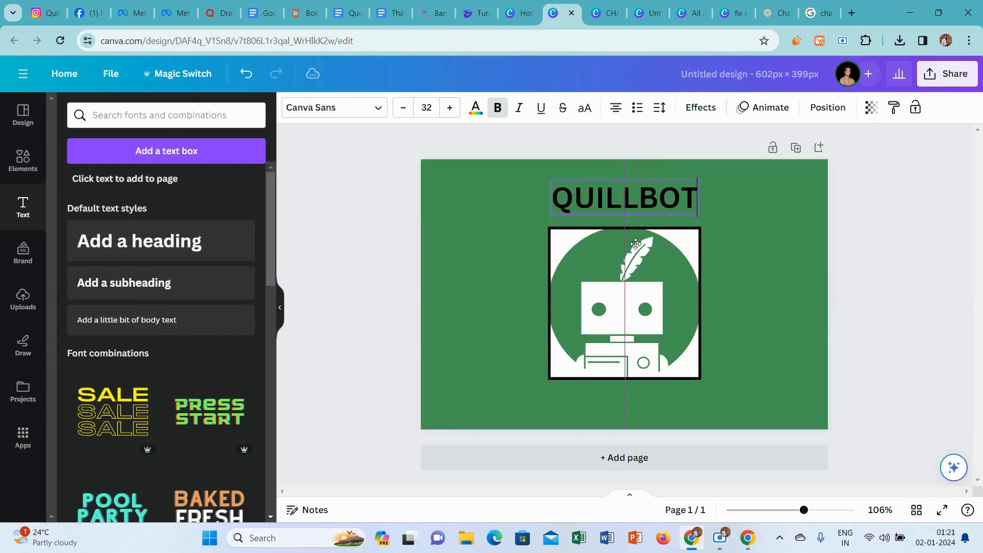
pyautogui.click(941, 239)
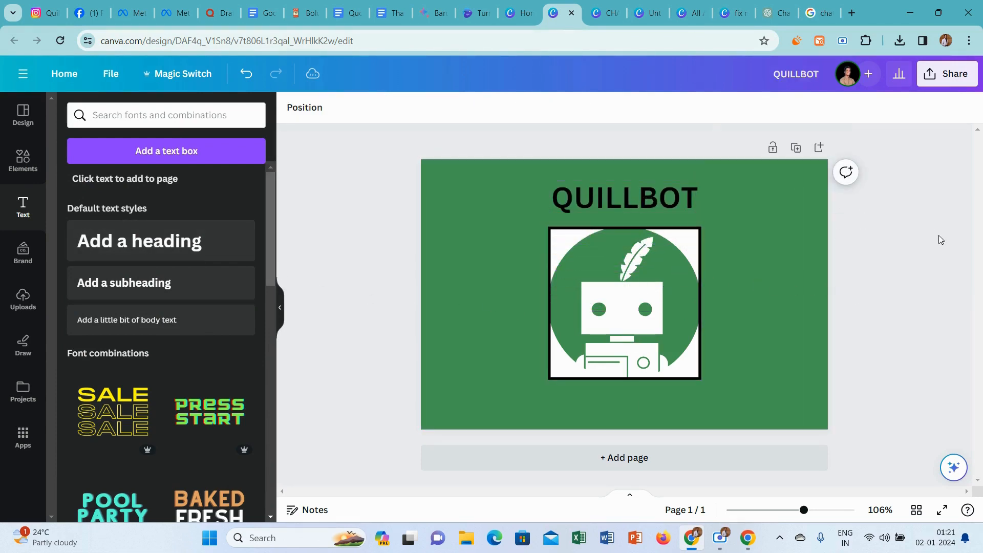
# Download the QUILLBOT design as a PNG at size 1.
pyautogui.click(947, 73)
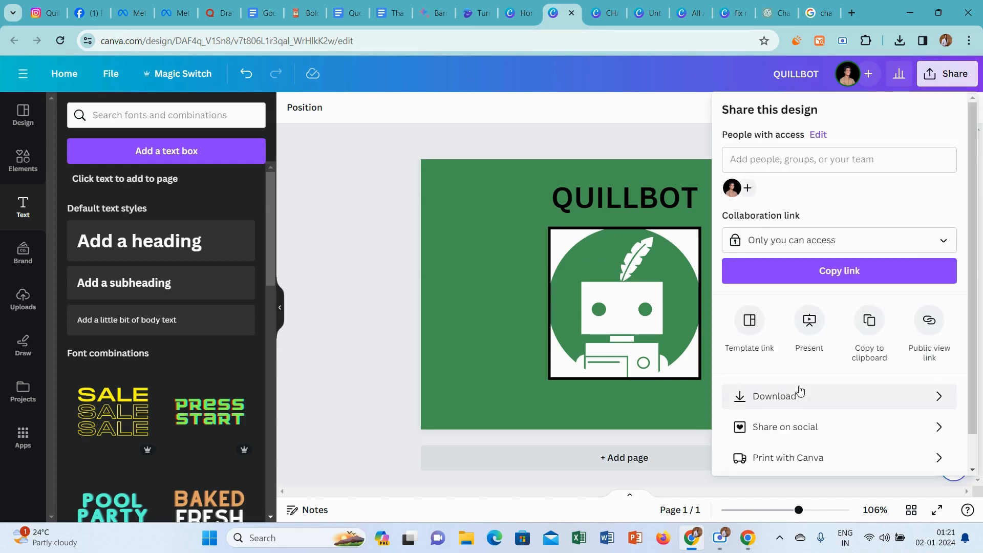
pyautogui.click(794, 395)
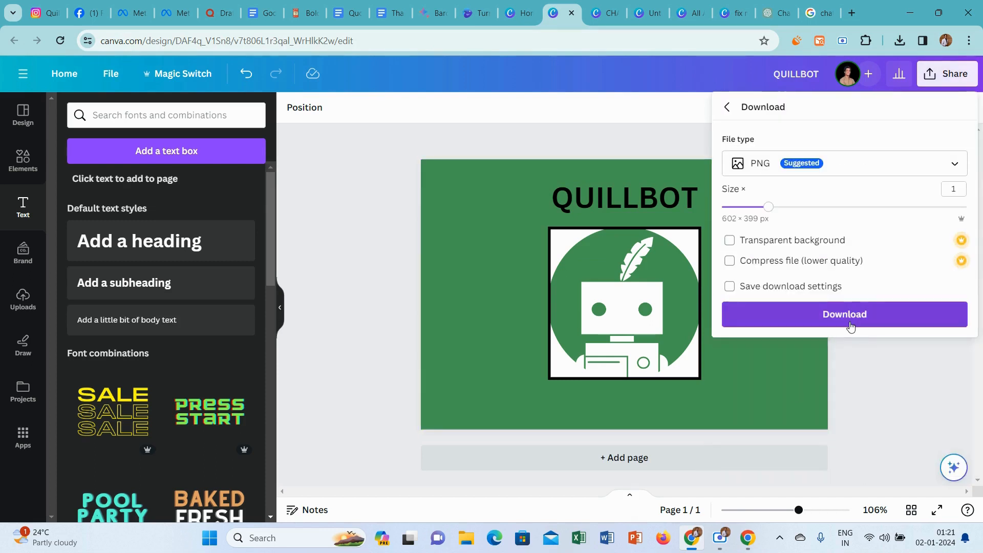
pyautogui.click(865, 313)
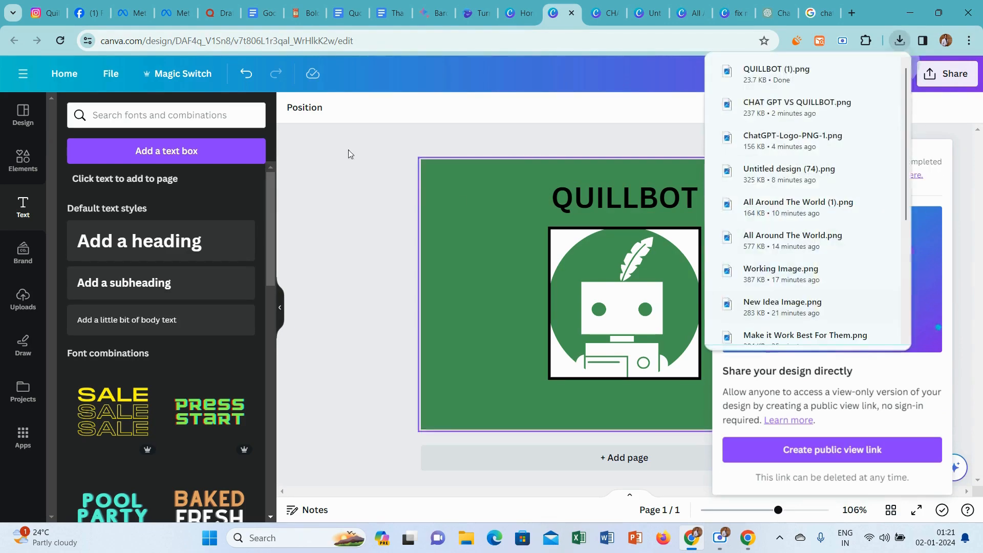
# Insert the image "QUILLBOT (1)" below the title of the Quora answer and remove the blank line beneath it.
pyautogui.click(210, 5)
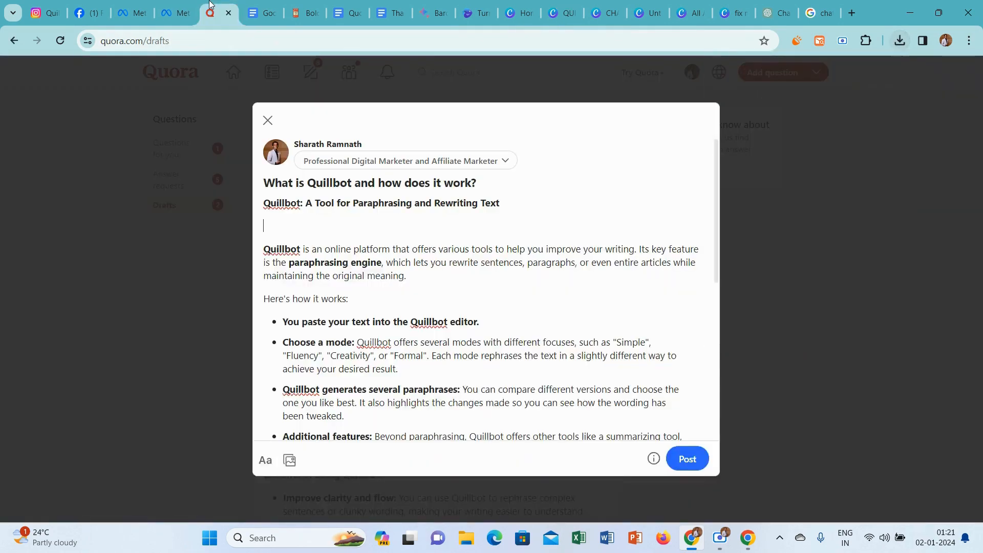
pyautogui.click(290, 462)
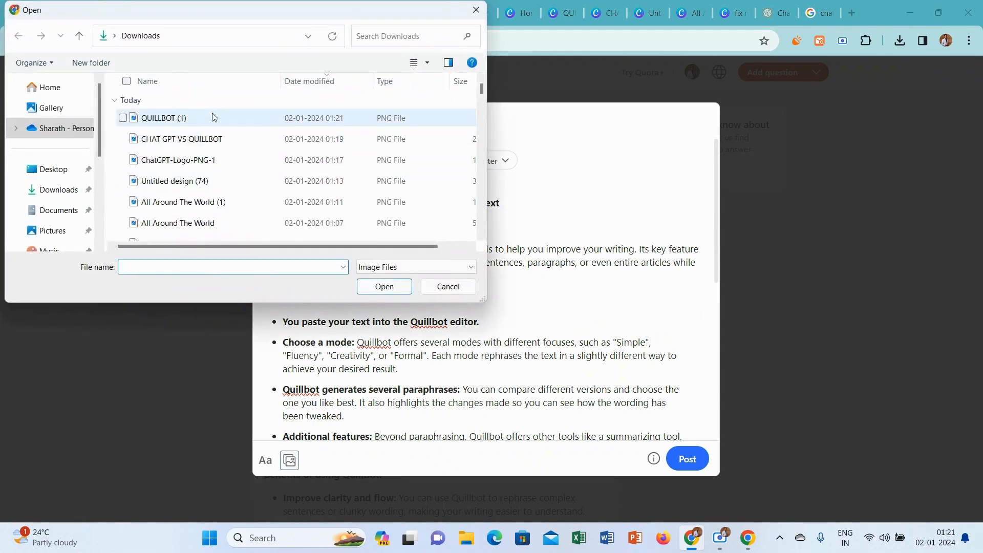
pyautogui.click(214, 118)
pyautogui.click(361, 288)
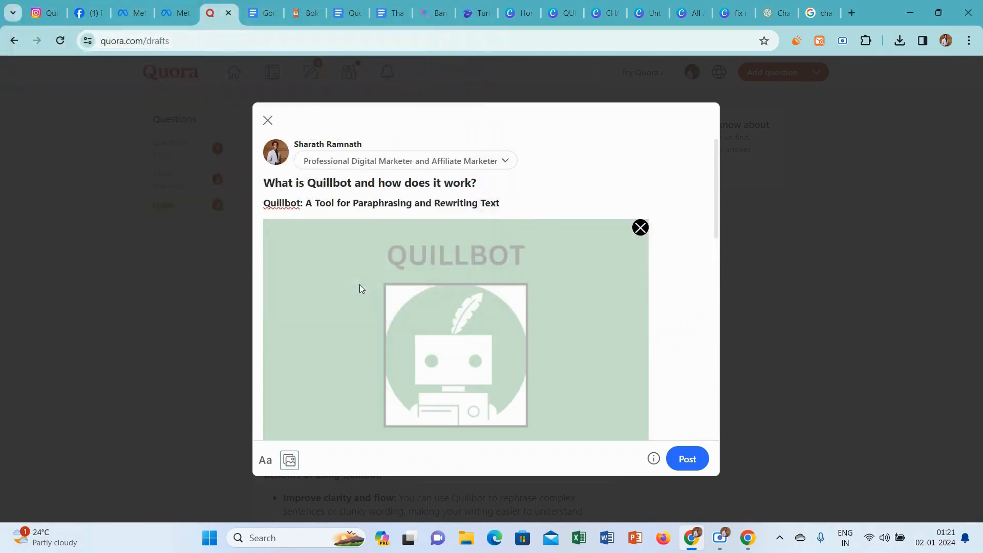
pyautogui.scroll(-5, 719, 153)
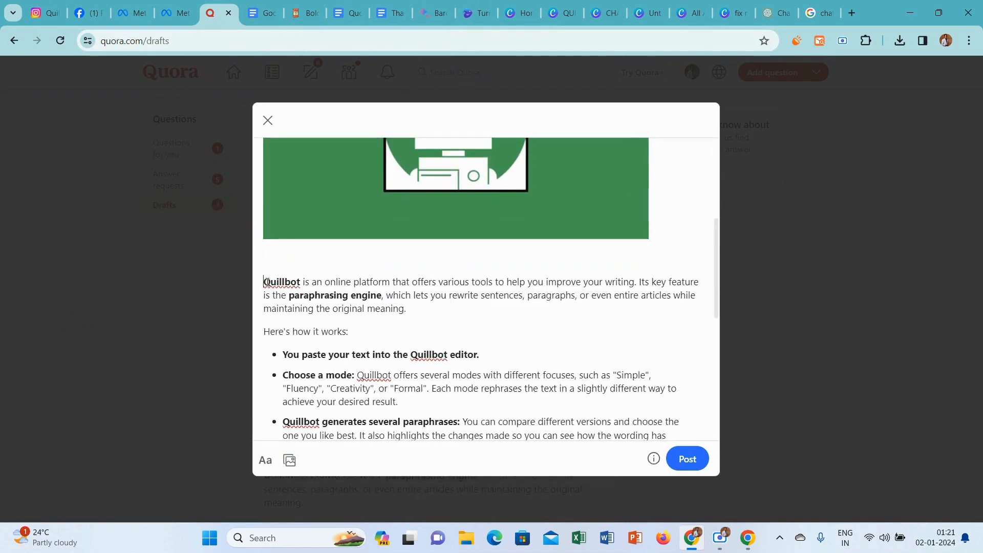
pyautogui.press('BackSpace')
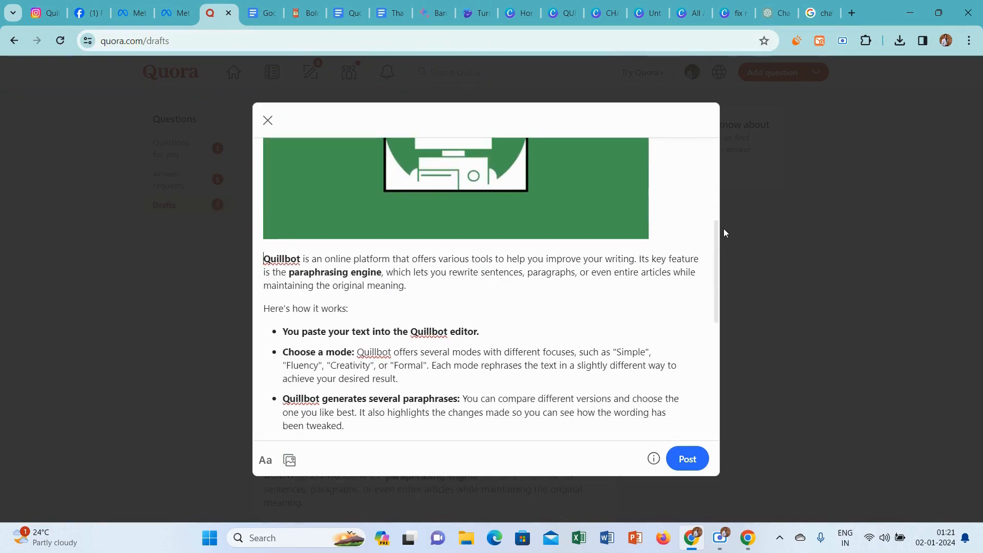
# Add the closing line "Thanks for Reading.. ❣" from the Google Docs document below the last paragraph and publish the answer.
pyautogui.scroll(-10, 690, 436)
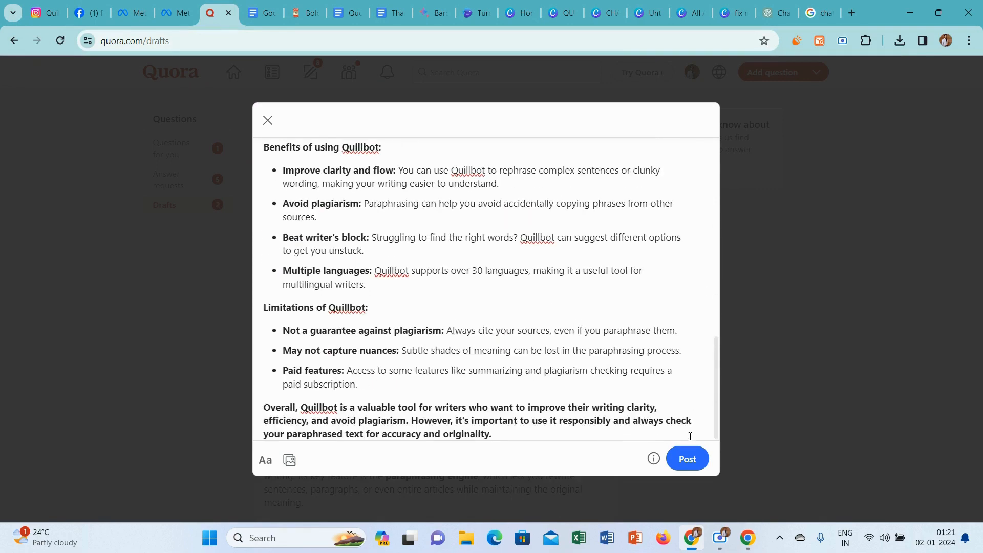
pyautogui.click(506, 435)
pyautogui.press('Return')
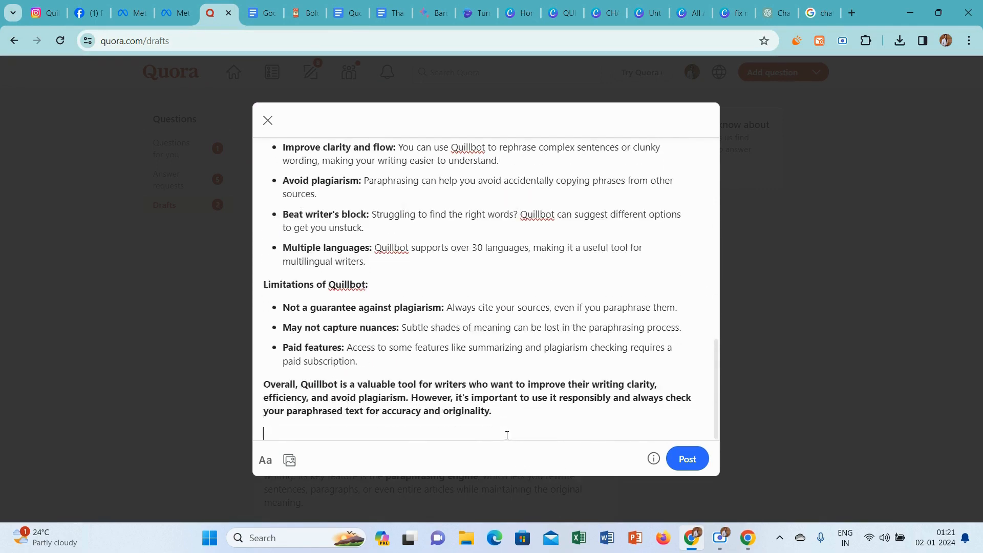
pyautogui.click(402, 5)
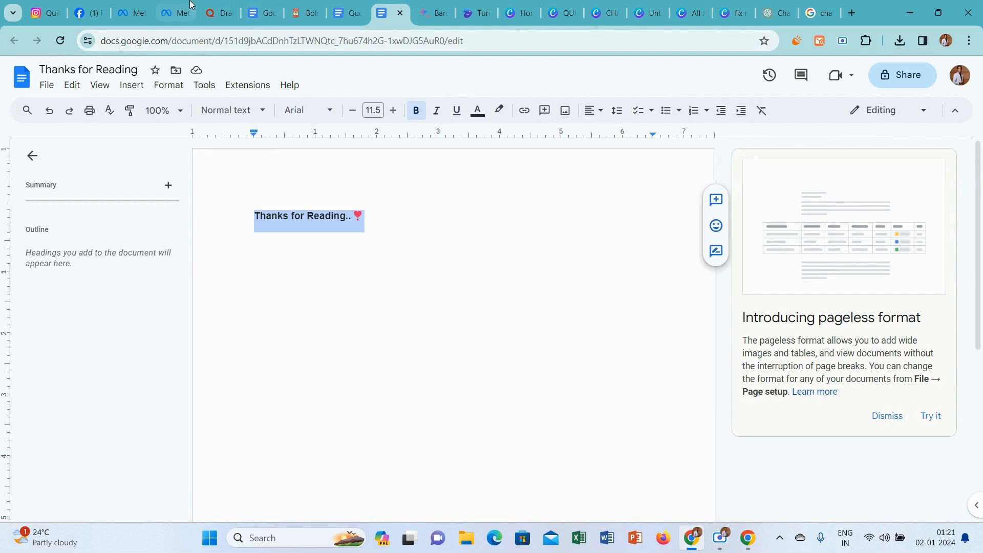
pyautogui.click(223, 5)
pyautogui.write('Thanks for Reading.. ❤')
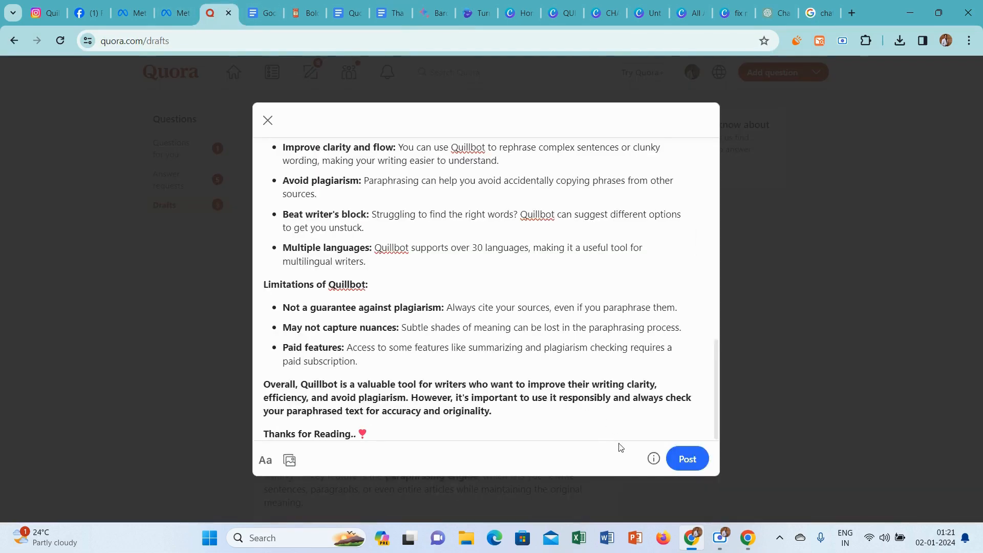
pyautogui.click(692, 459)
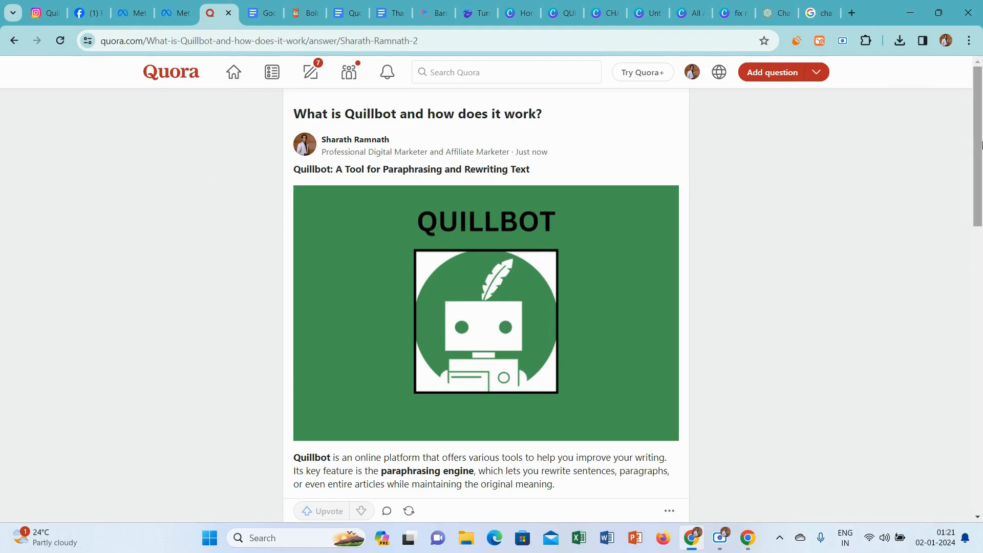
# Look over the published answer and go back to the list of answer drafts.
pyautogui.moveTo(981, 146); pyautogui.dragTo(982, 171)
pyautogui.click(311, 61)
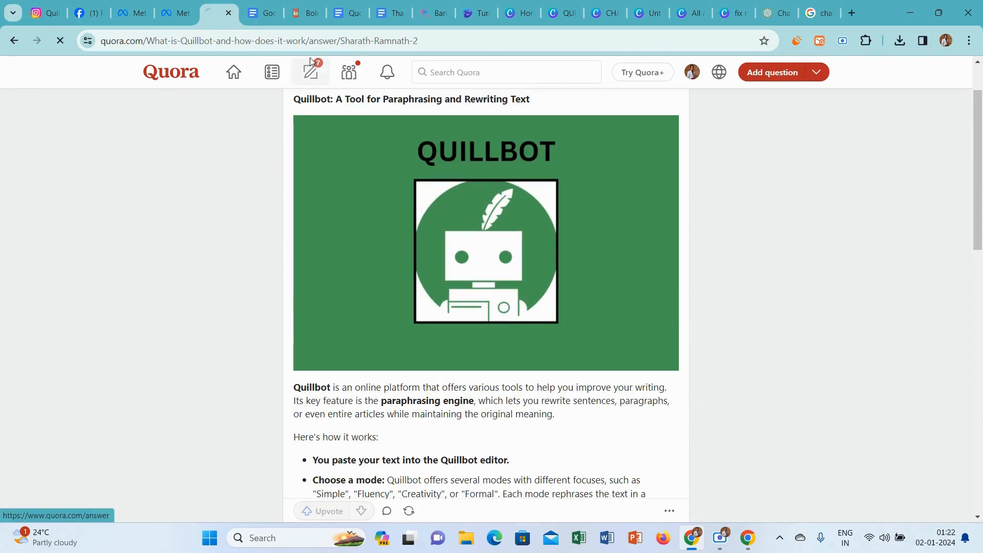
pyautogui.click(176, 183)
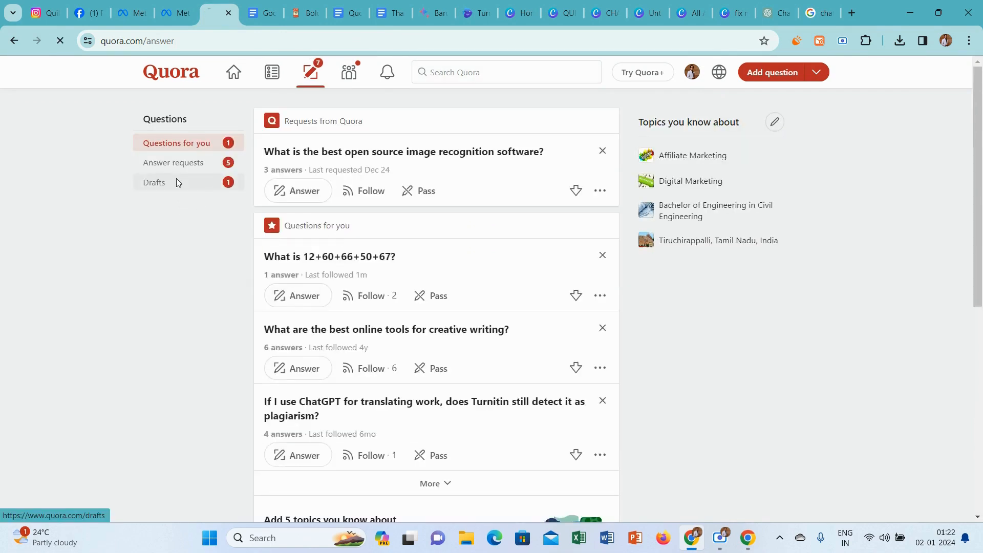
# Open the Quora draft "How do you use Quillbot effectively?" and set its answer credential to "Professional Digital Marketer and Affiliate Marketer".
pyautogui.click(287, 197)
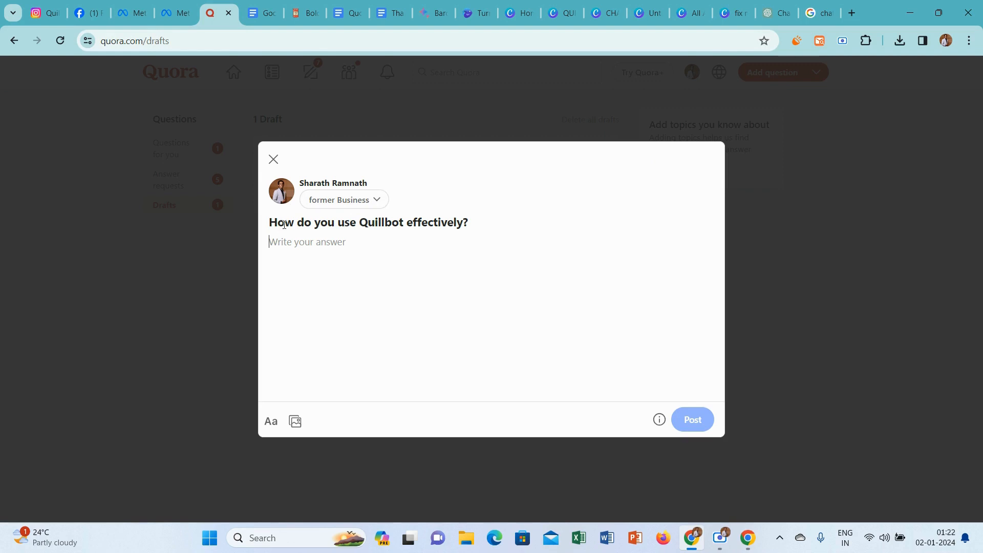
pyautogui.click(362, 200)
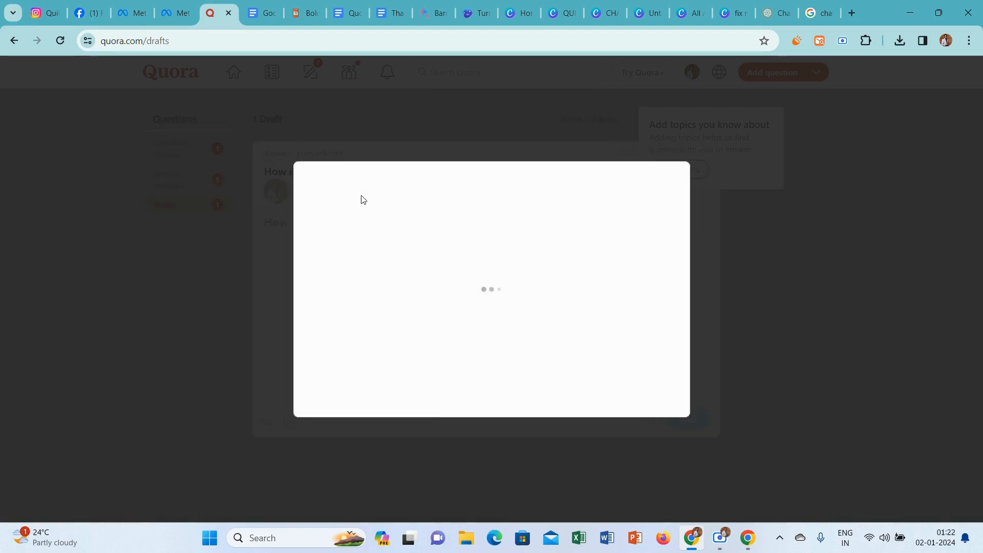
pyautogui.click(310, 243)
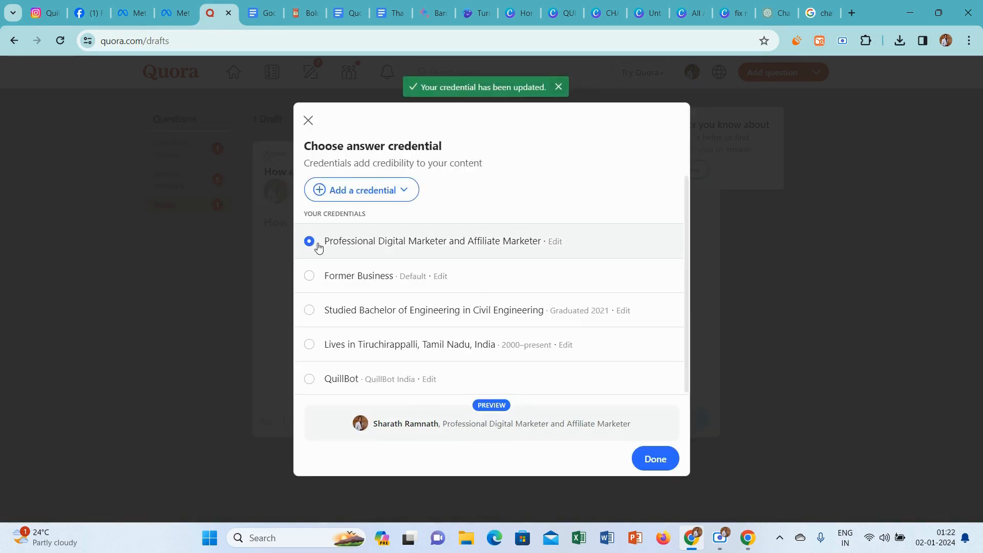
pyautogui.click(650, 458)
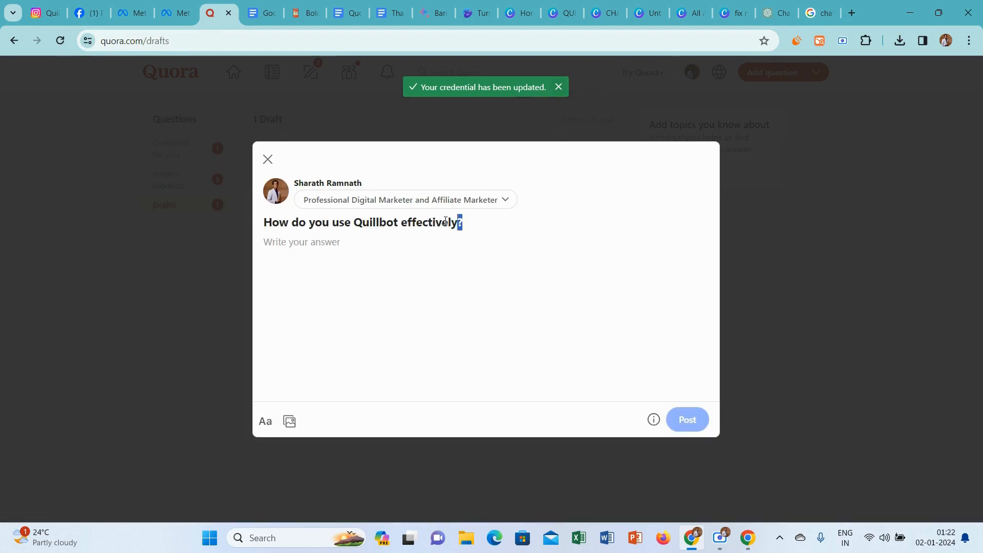
# Copy the question "How do you use Quillbot effectively?" from the draft and submit it as a prompt in Bard.
pyautogui.moveTo(445, 221); pyautogui.dragTo(231, 221)
pyautogui.click(230, 221)
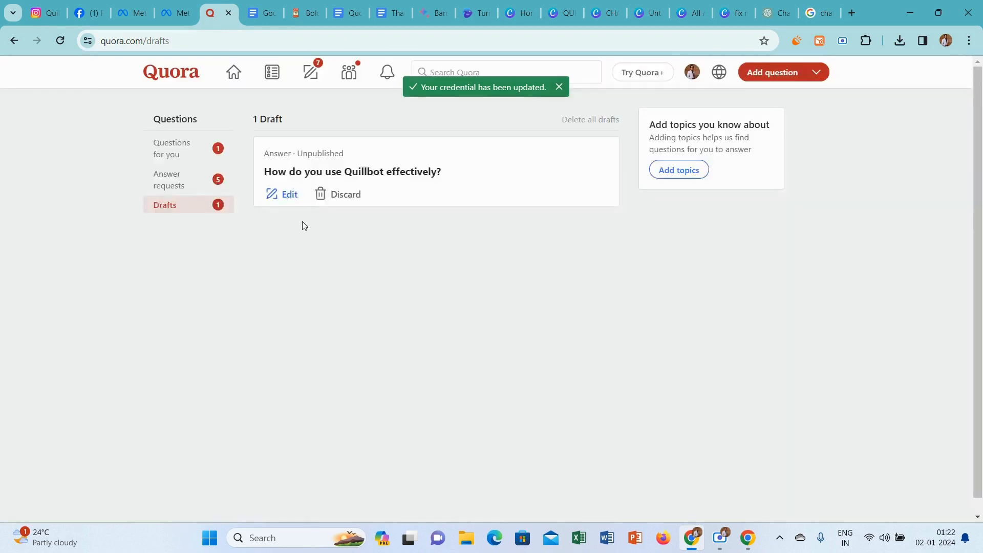
pyautogui.click(286, 196)
pyautogui.moveTo(485, 226); pyautogui.dragTo(271, 224)
pyautogui.hotkey('ctrl', 'c')
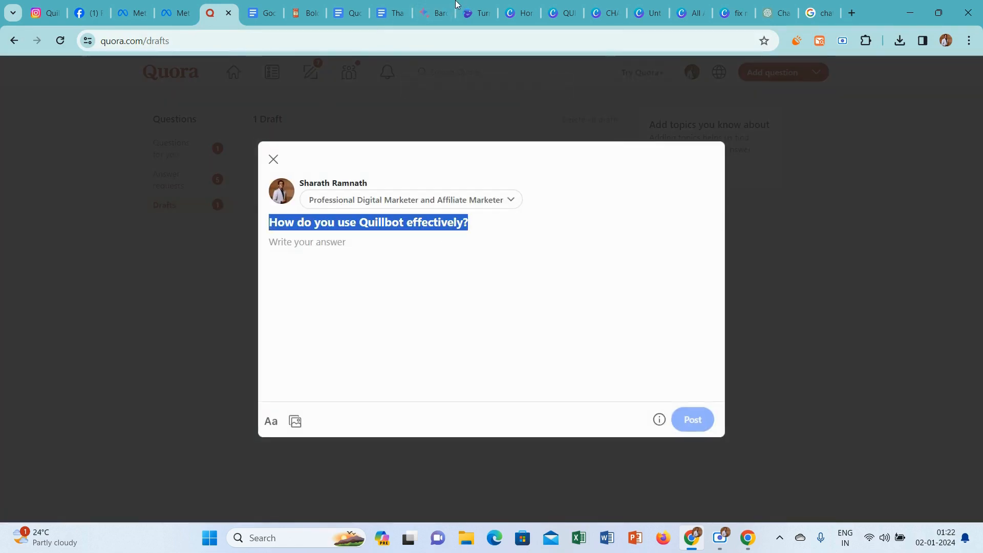
pyautogui.click(435, 13)
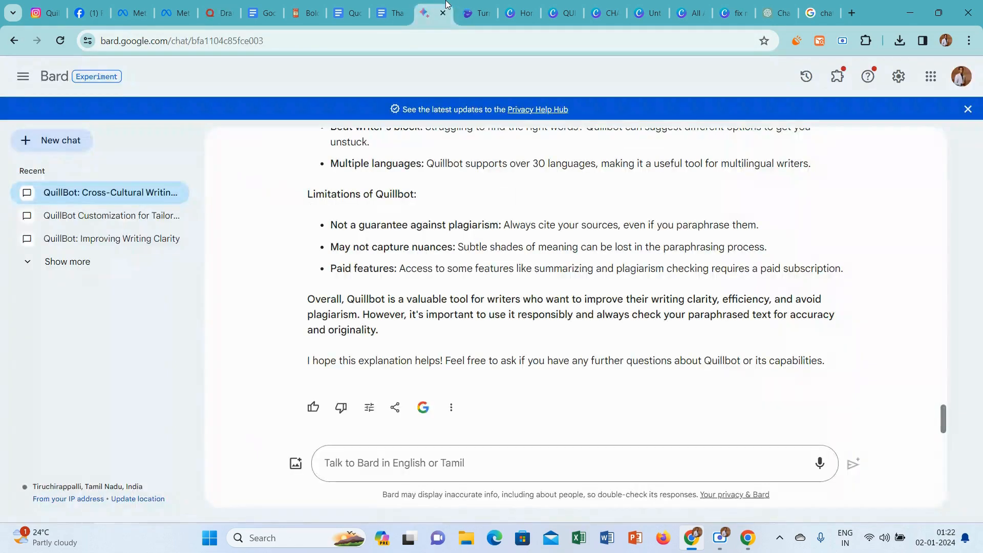
pyautogui.click(360, 465)
pyautogui.hotkey('ctrl', 'v')
pyautogui.press('Return')
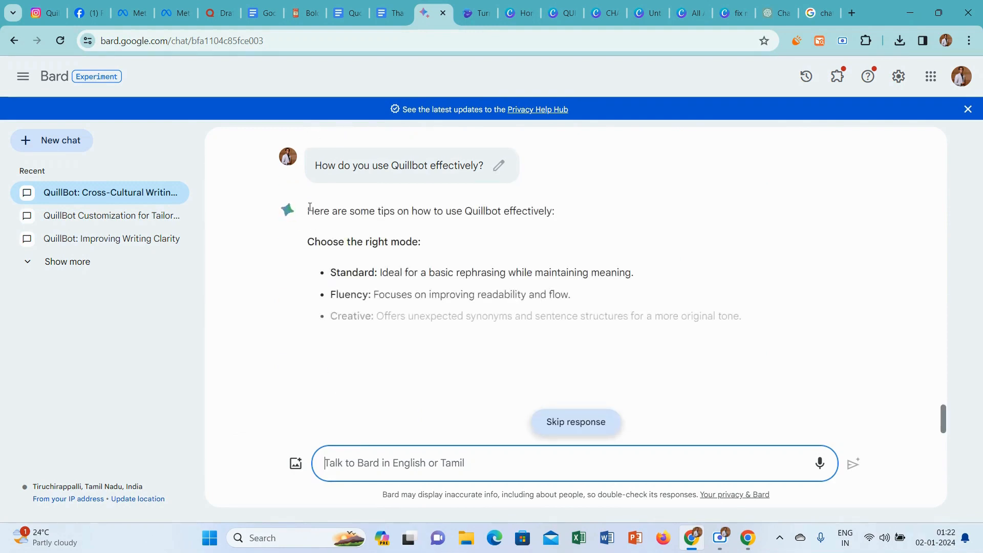
# Copy Bard's response from "Here are some tips" through the "By following these tips" sentence and paste it into the Quora answer.
pyautogui.moveTo(308, 210); pyautogui.dragTo(303, 234)
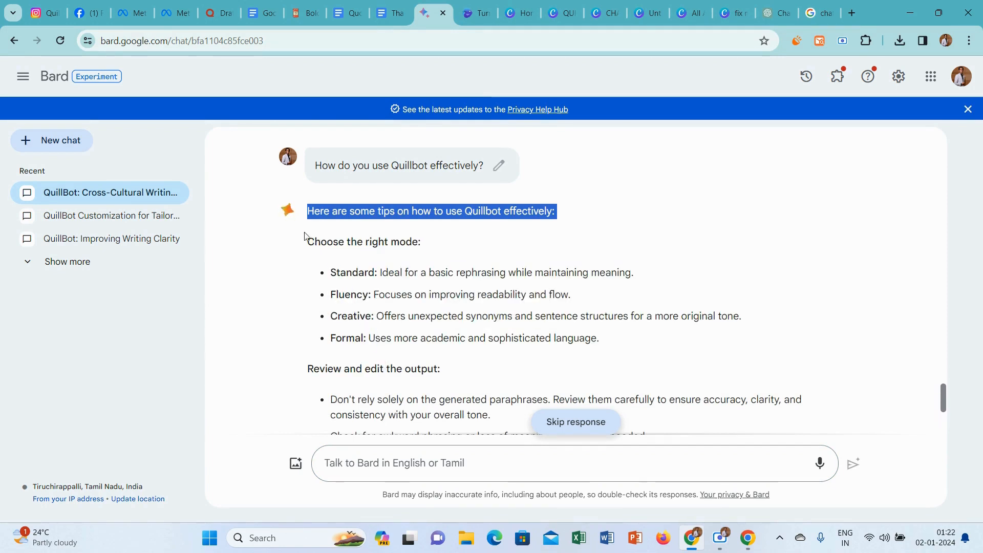
pyautogui.click(293, 233)
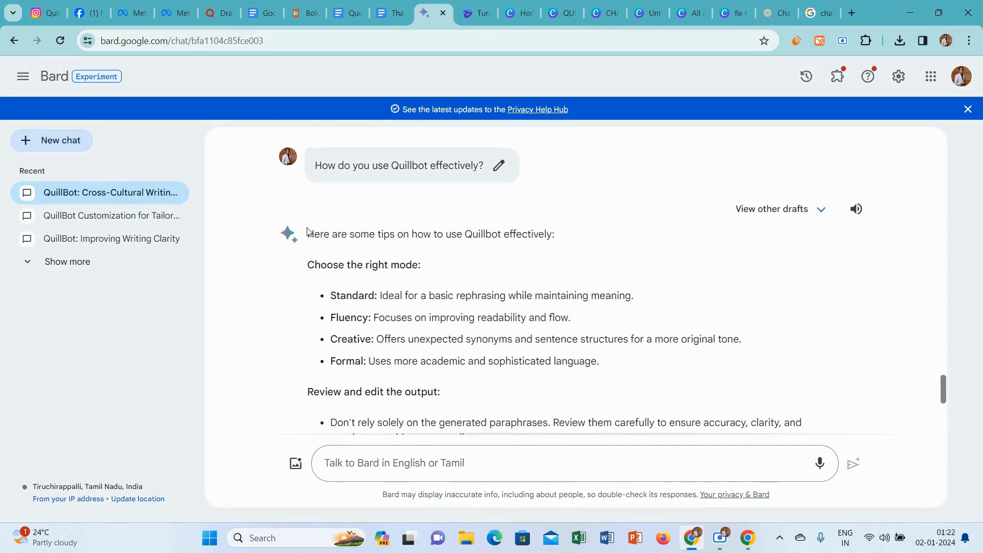
pyautogui.moveTo(307, 235); pyautogui.dragTo(839, 326)
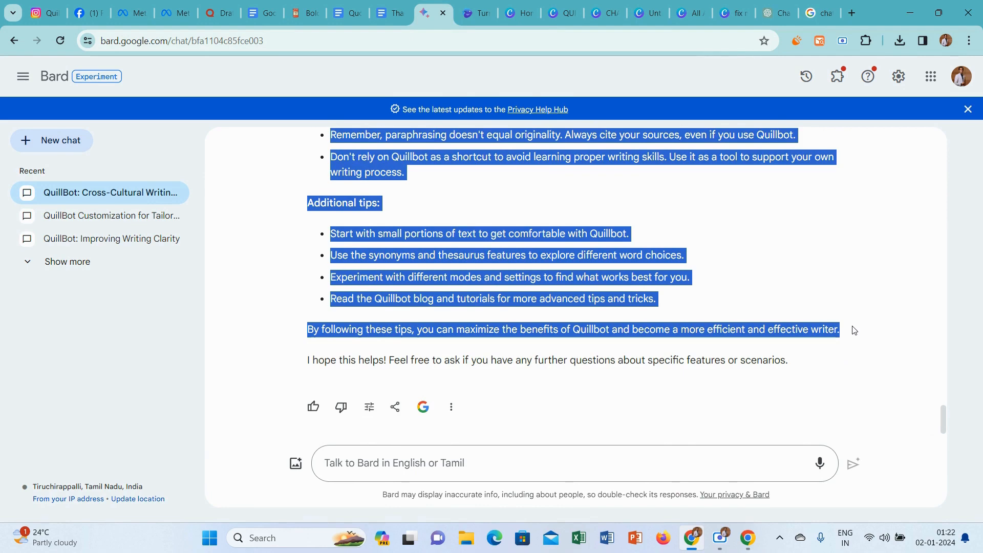
pyautogui.click(217, 12)
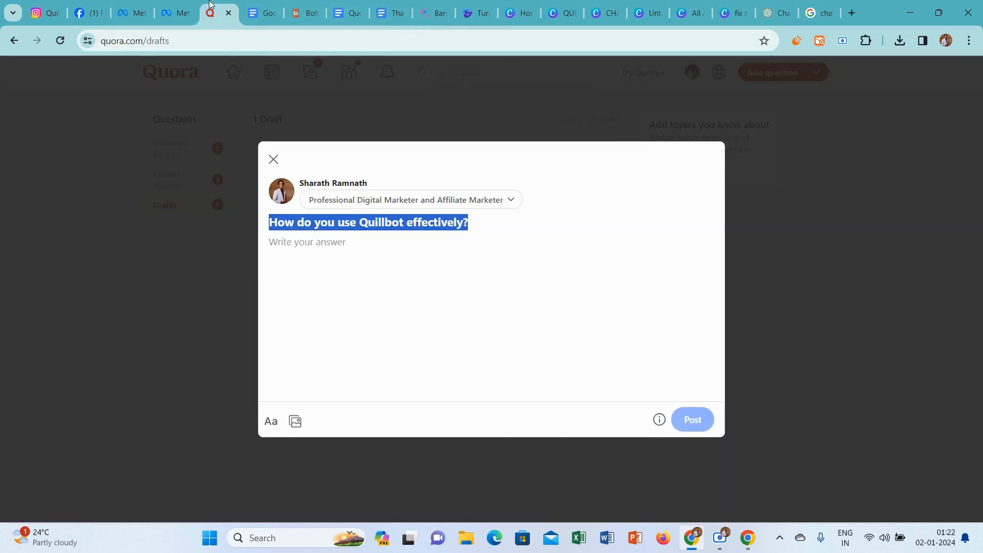
pyautogui.click(332, 245)
pyautogui.hotkey('ctrl', 'v')
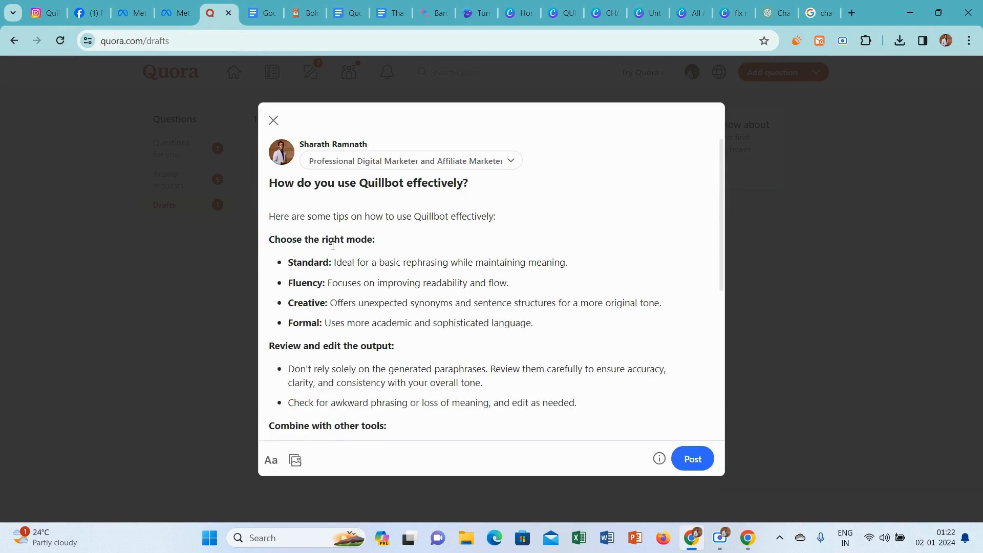
# Remove the blank line above the answer's introductory sentence and insert an empty line beneath that sentence.
pyautogui.moveTo(524, 215); pyautogui.dragTo(289, 215)
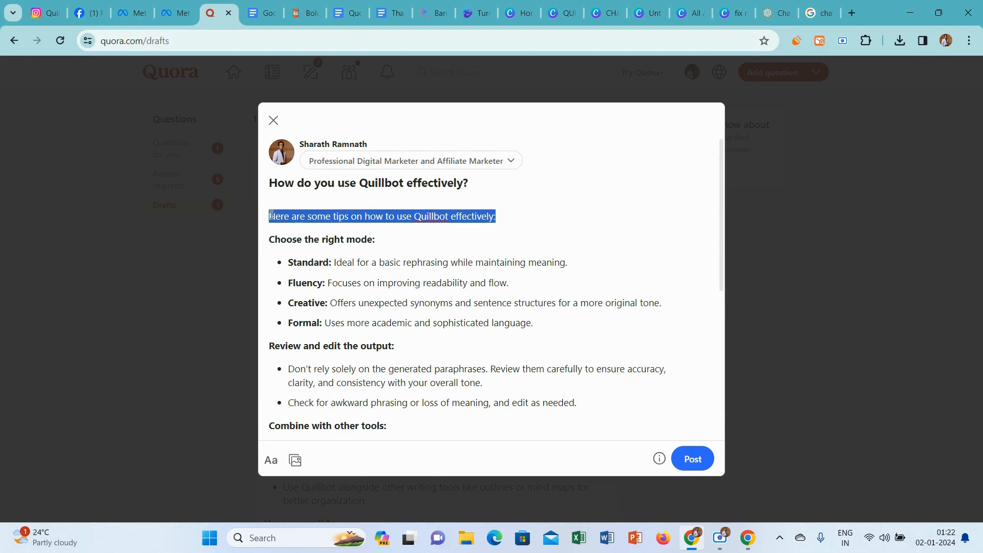
pyautogui.click(271, 214)
pyautogui.press('BackSpace')
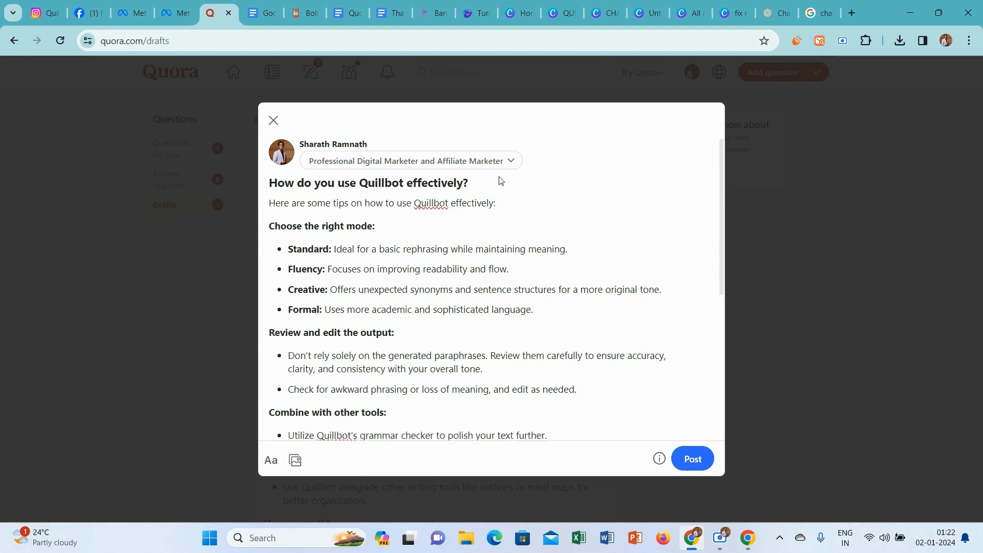
pyautogui.press('Return')
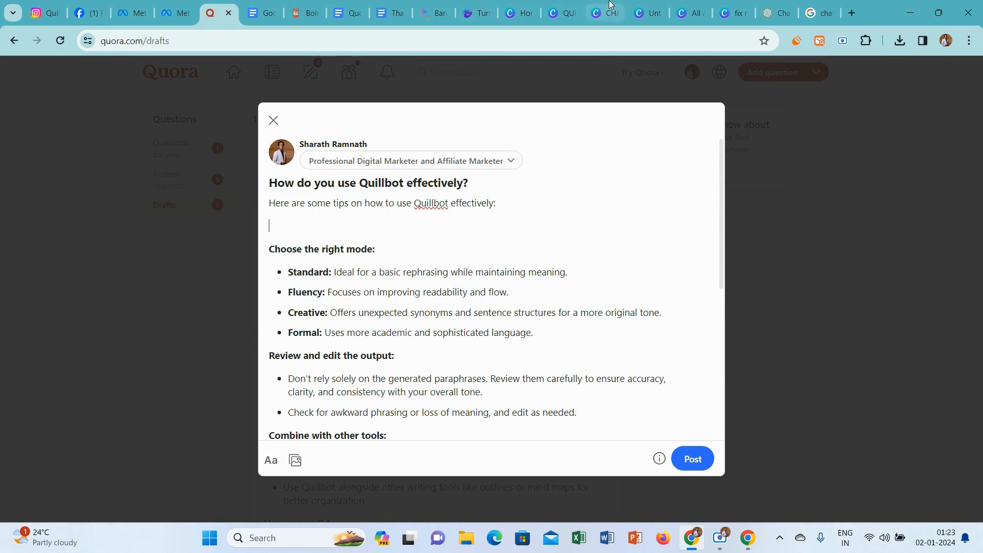
# Create a new 602 × 399 px design in Canva and search the element photos for "Effective tips".
pyautogui.click(533, 5)
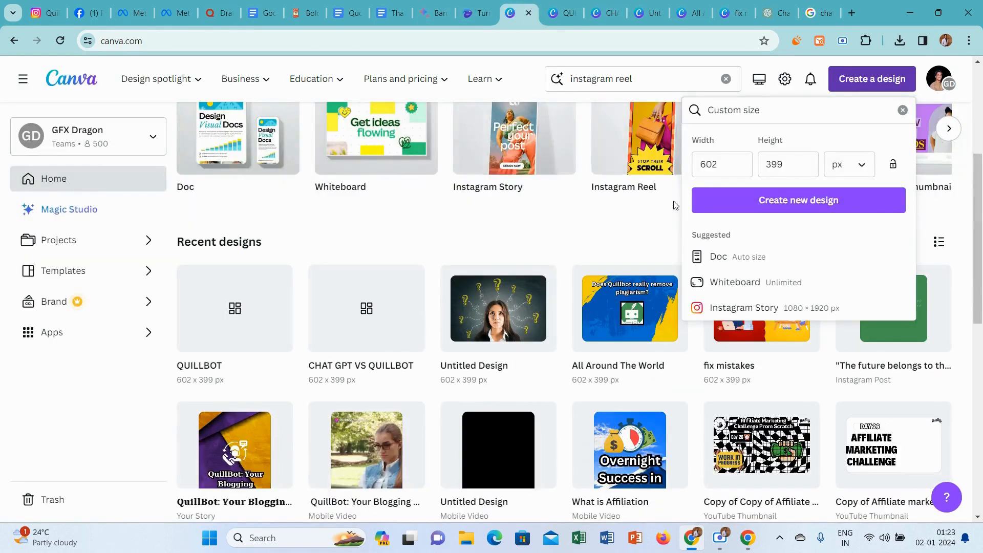
pyautogui.click(761, 200)
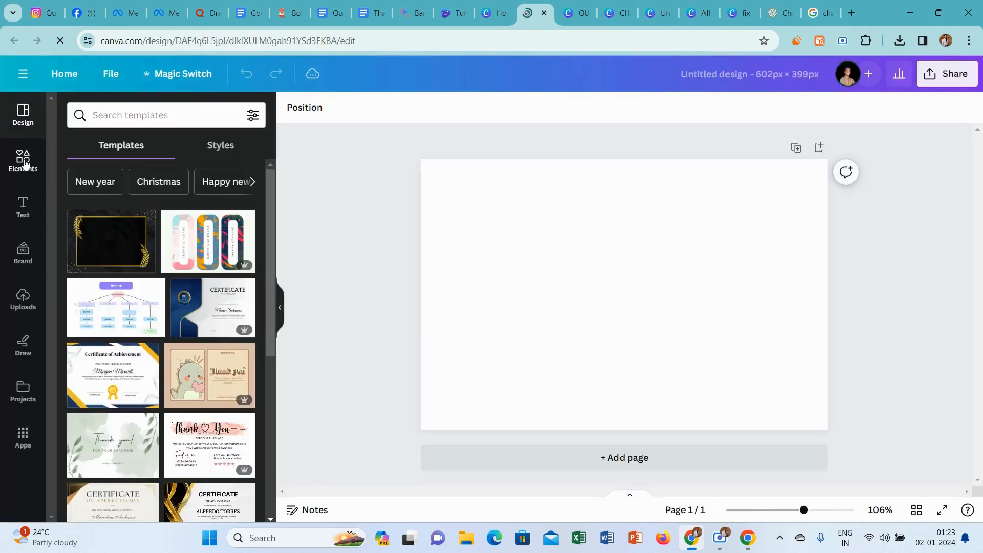
pyautogui.click(25, 162)
pyautogui.click(128, 117)
pyautogui.write('E')
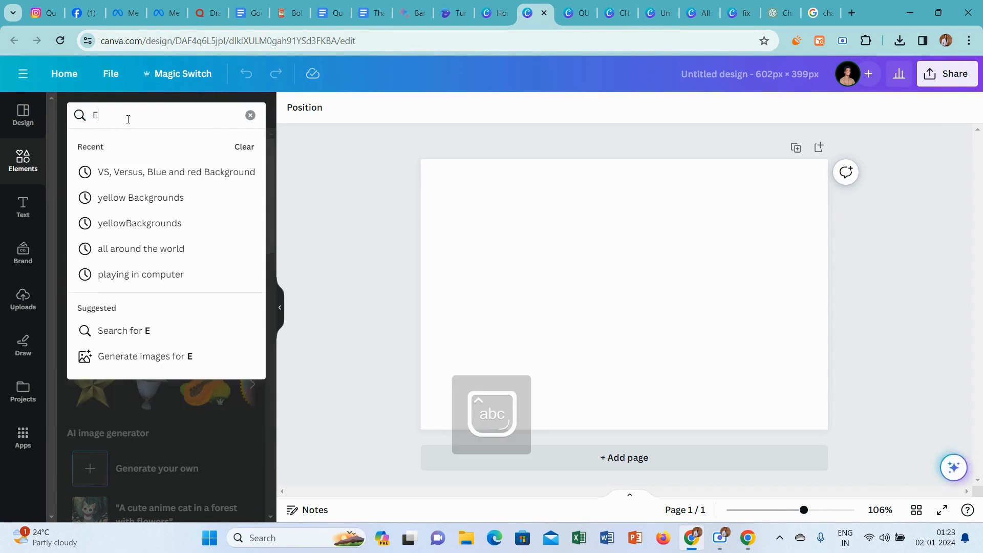
pyautogui.write('ffective ')
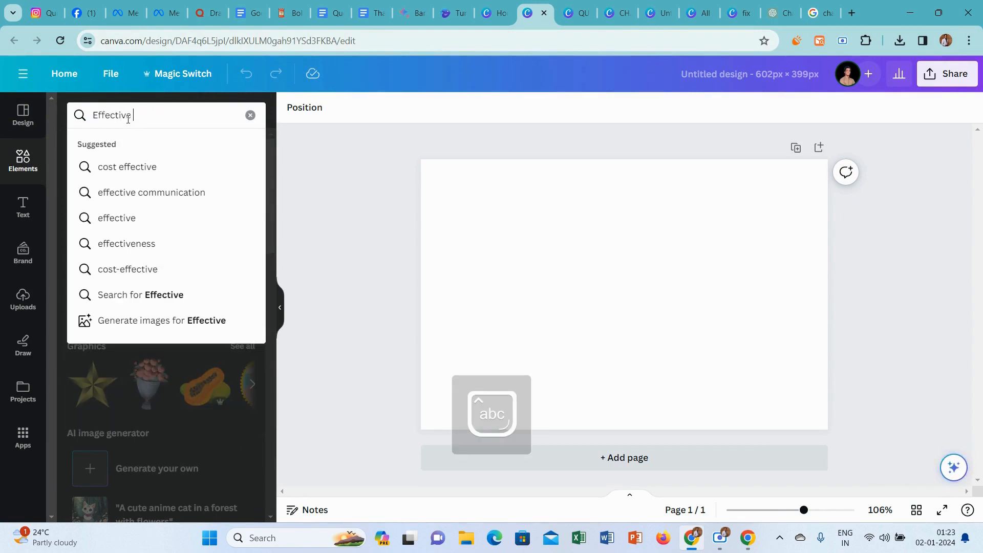
pyautogui.write('tips')
pyautogui.press('Return')
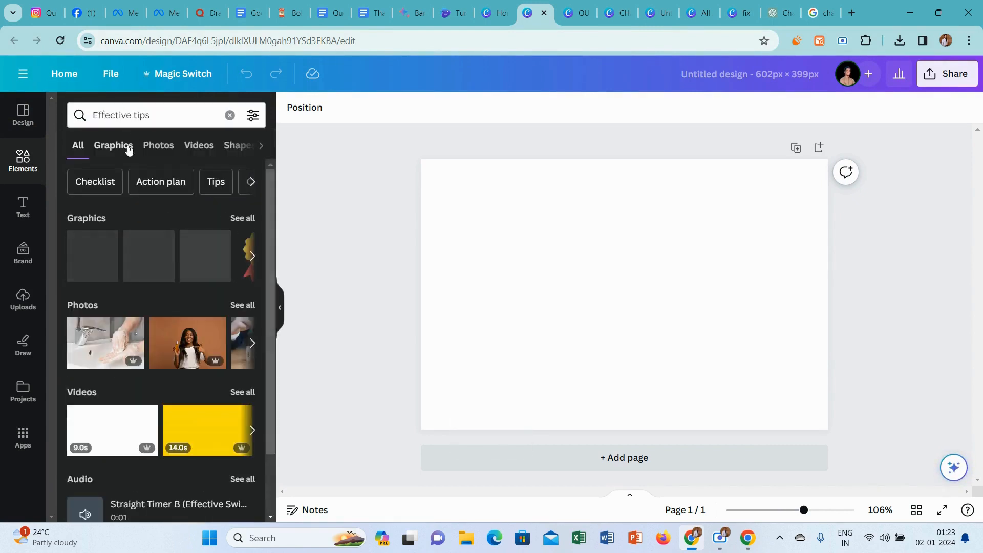
pyautogui.click(128, 148)
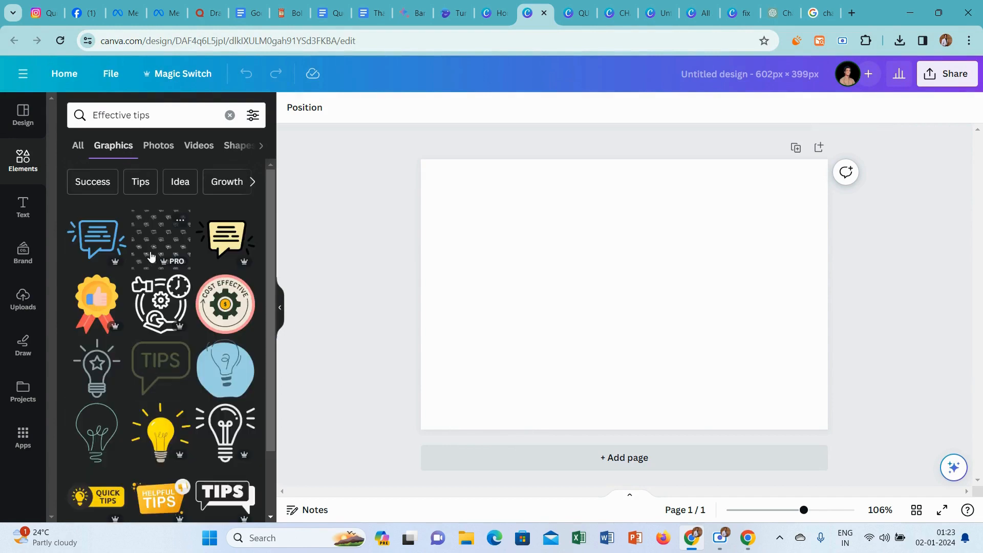
pyautogui.click(161, 147)
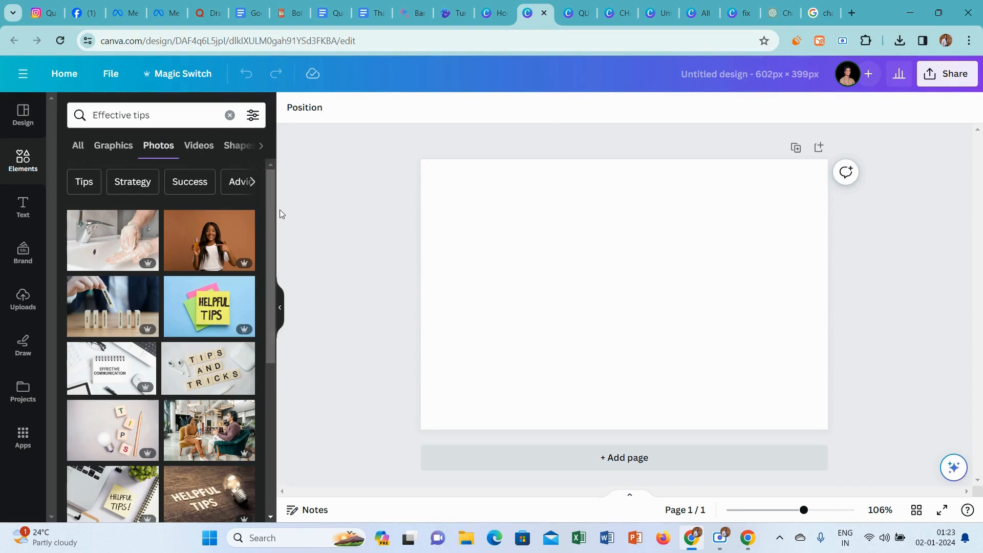
pyautogui.moveTo(272, 201); pyautogui.dragTo(265, 306)
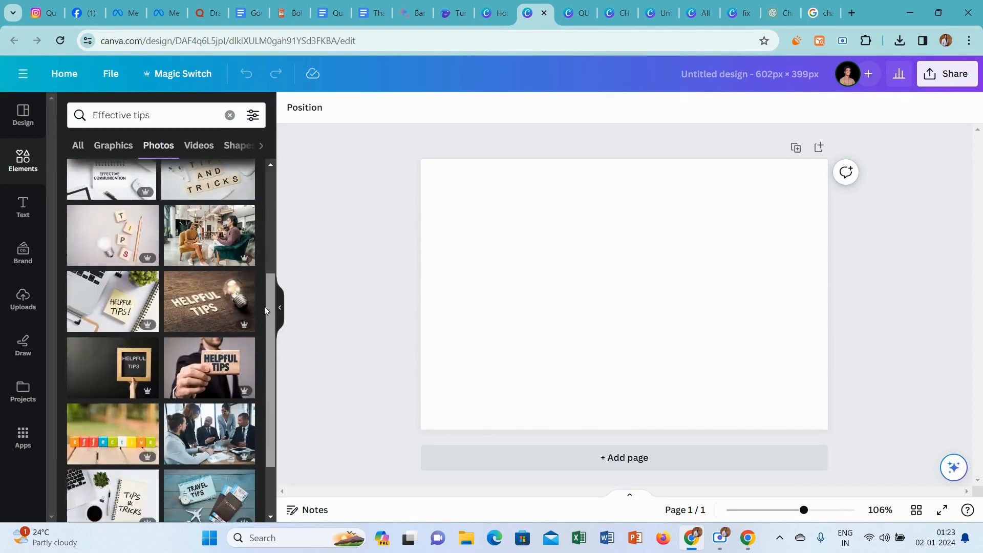
# Set the photo of a suited man holding a wooden "HELPFUL TIPS" block as the page background, discarding the chalkboard photo.
pyautogui.click(127, 363)
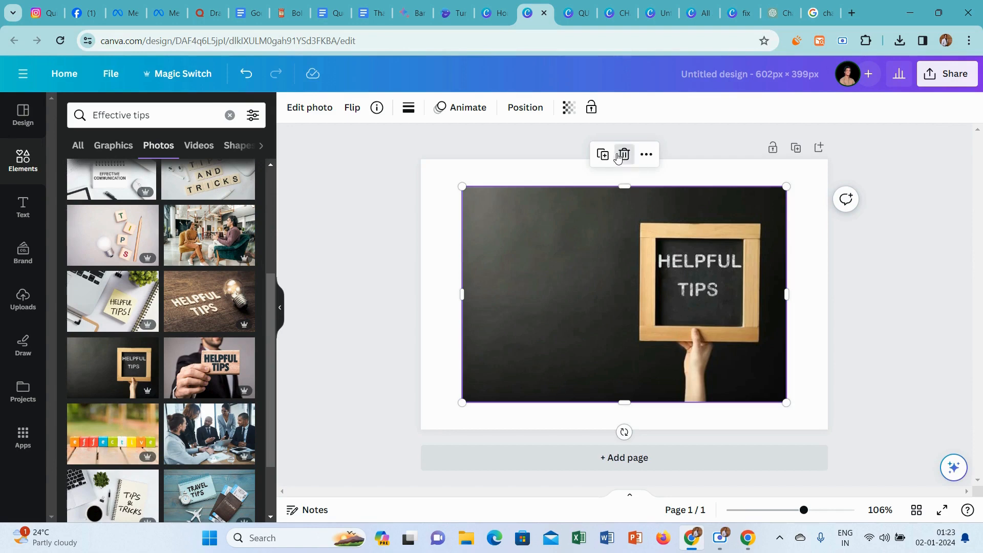
pyautogui.click(623, 153)
pyautogui.click(244, 340)
pyautogui.click(646, 154)
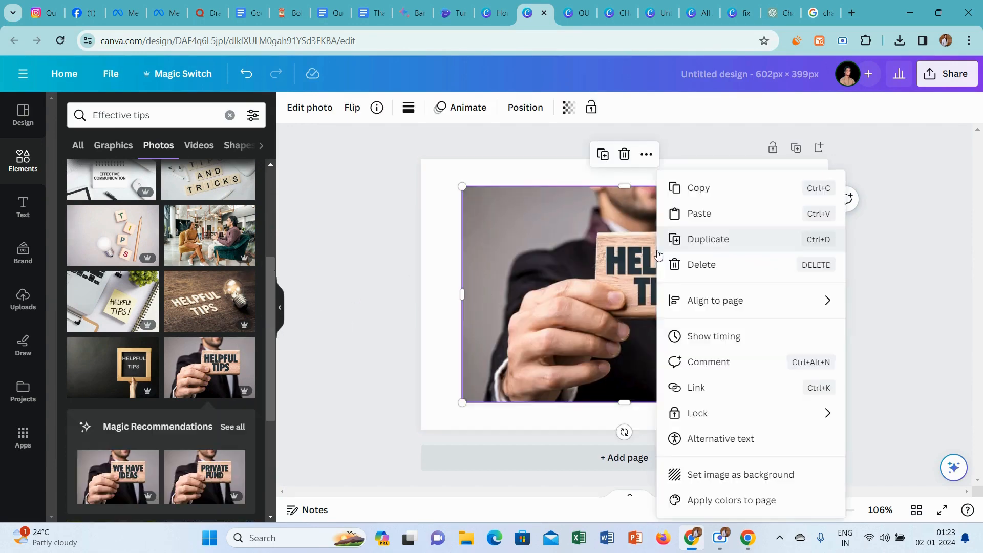
pyautogui.click(762, 475)
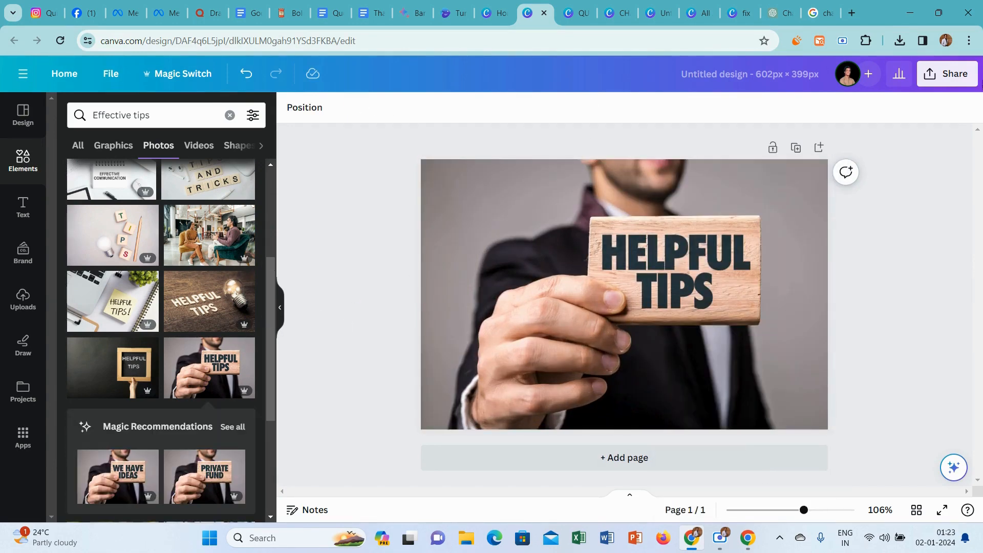
# Download the helpful tips design as a PNG at size 1.
pyautogui.click(947, 73)
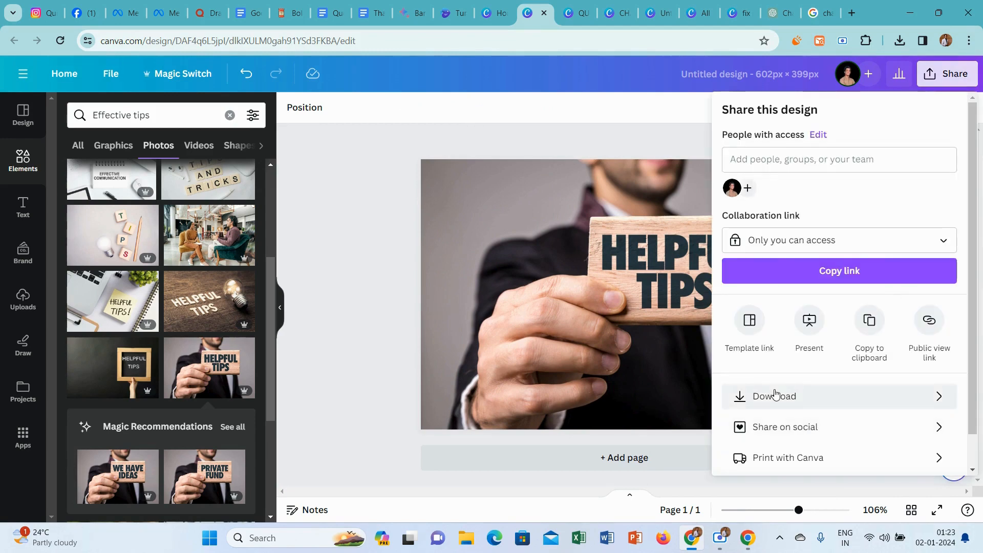
pyautogui.click(774, 394)
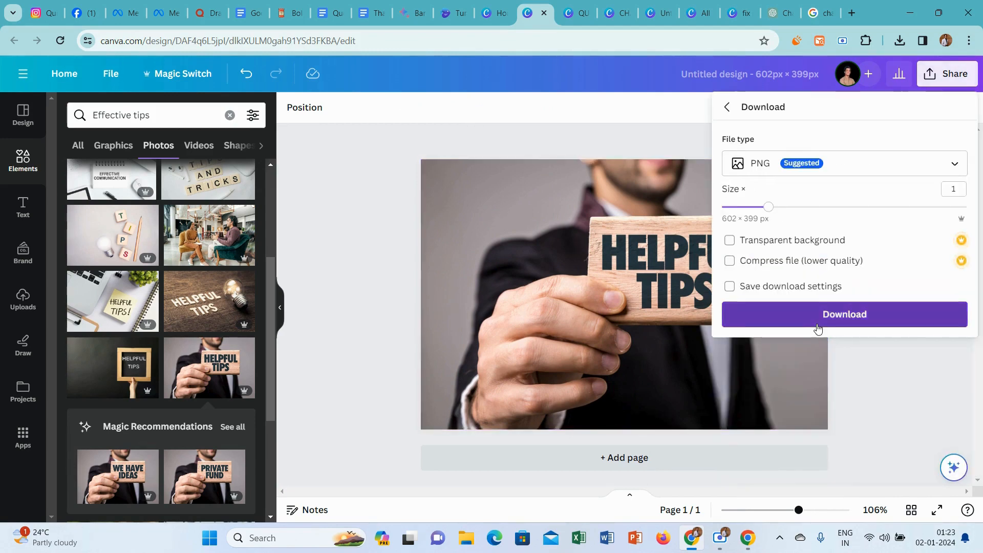
pyautogui.click(817, 325)
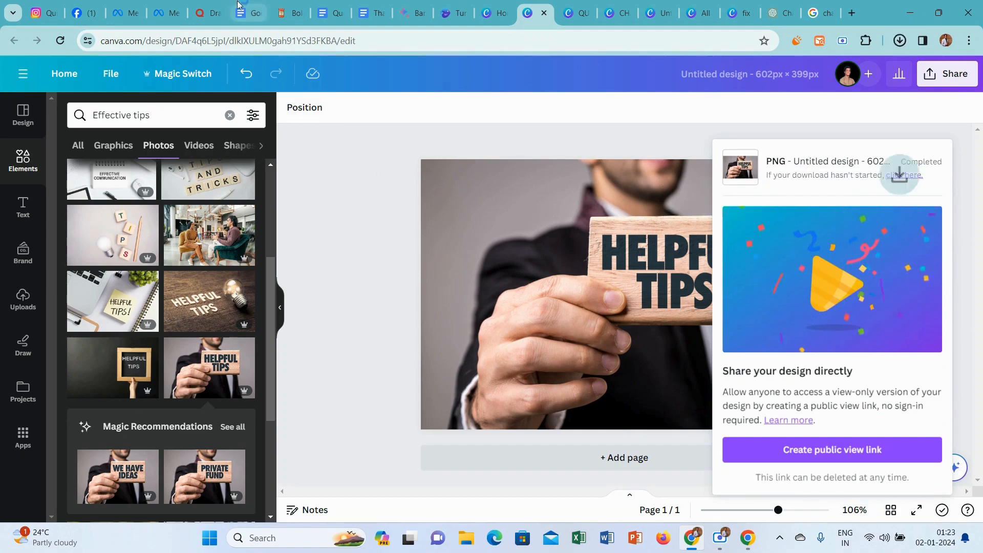
# Insert the image "Untitled design (75)" below the introductory sentence of the Quora answer and remove the blank line beneath it.
pyautogui.click(210, 13)
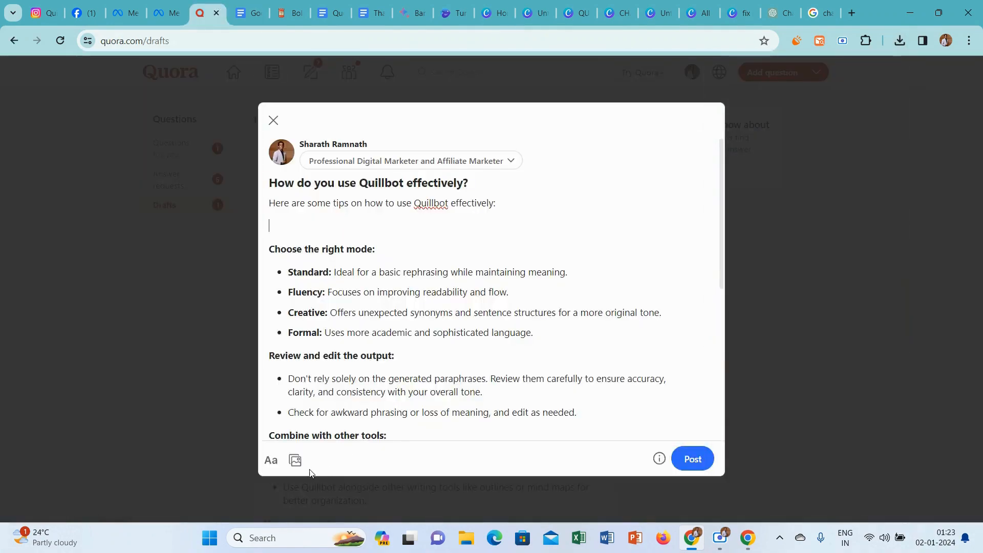
pyautogui.click(295, 459)
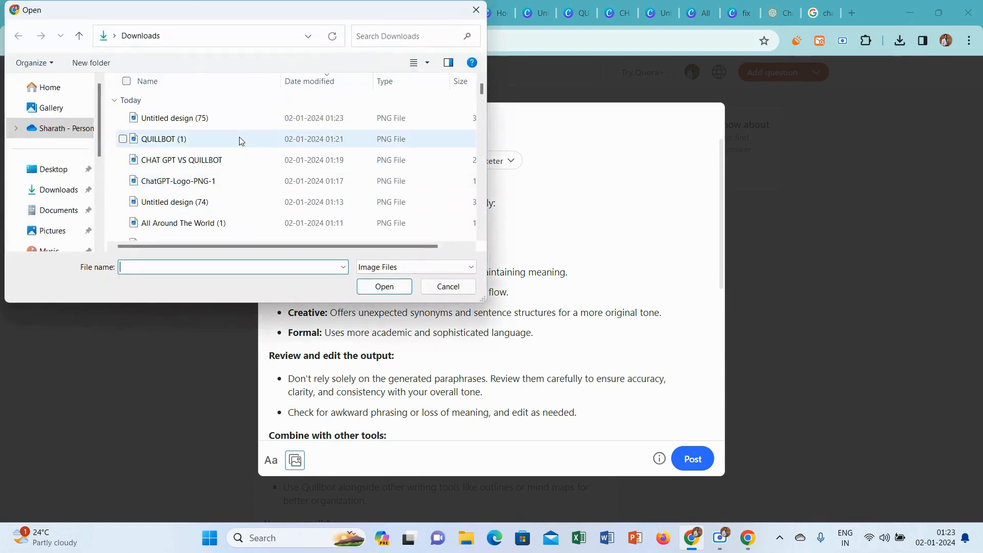
pyautogui.click(232, 112)
pyautogui.click(371, 285)
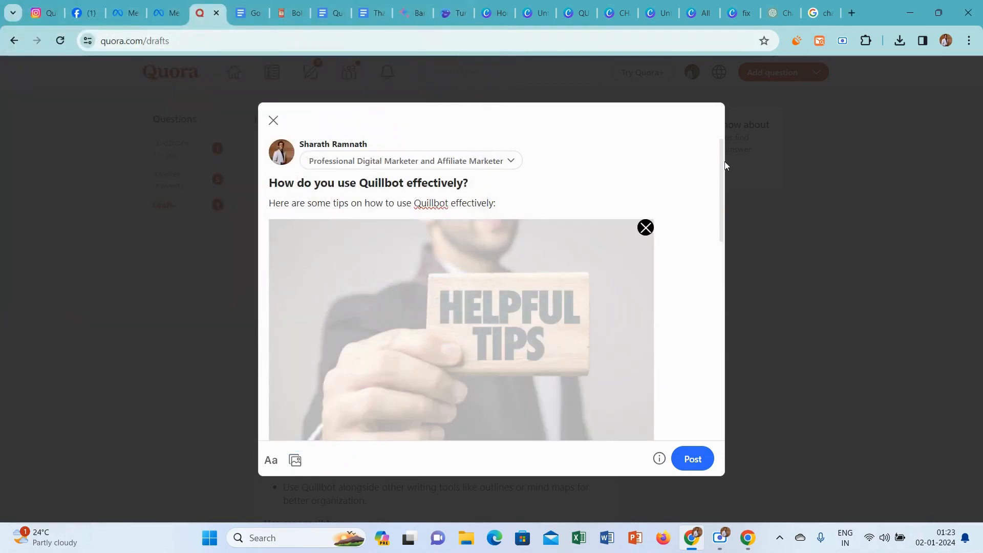
pyautogui.hotkey('ctrl', 'a')
pyautogui.click(714, 229)
pyautogui.scroll(-4, 718, 230)
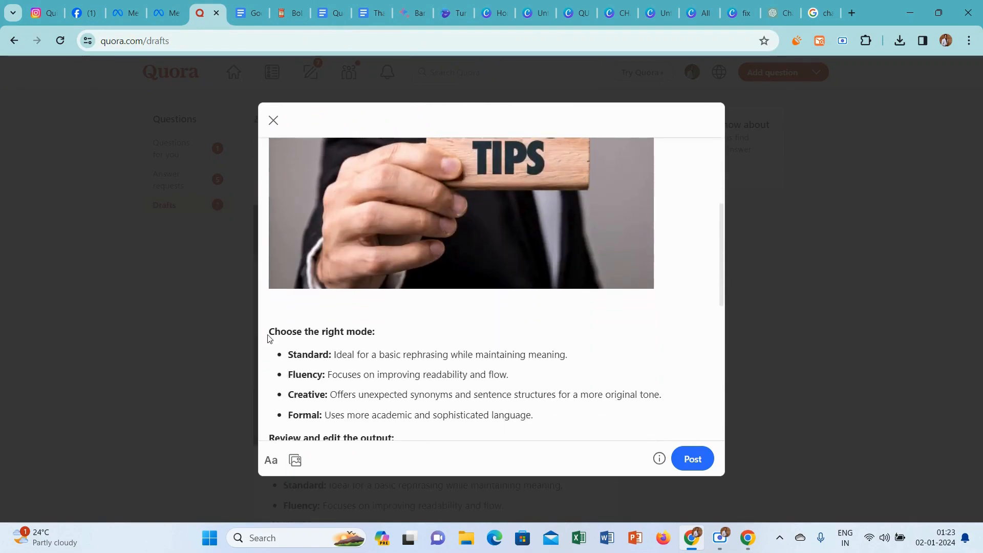
pyautogui.press('BackSpace')
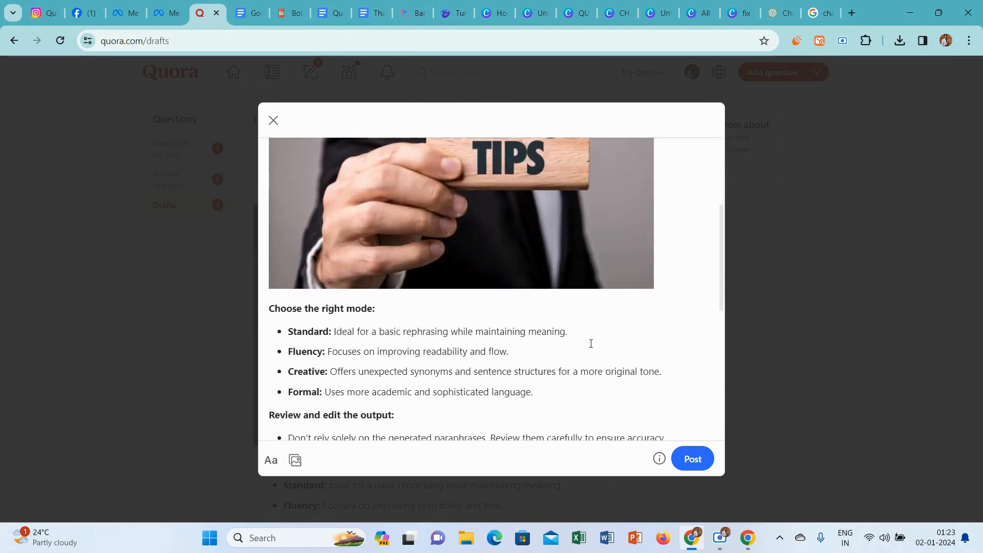
# Add the closing line "Thanks for Reading.. ❣️" from the Google Docs document at the end of the answer, separated by a blank line.
pyautogui.scroll(-7, 725, 231)
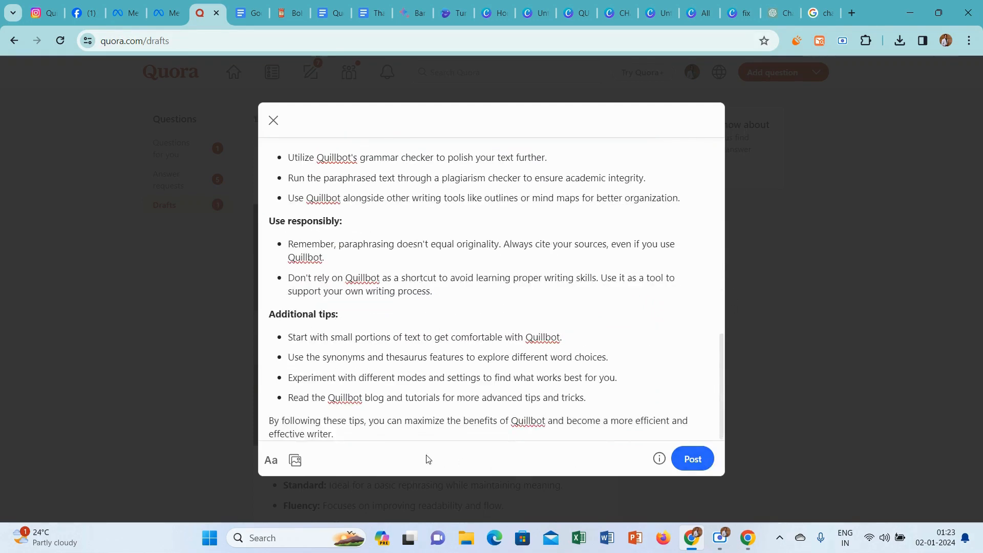
pyautogui.press('Return')
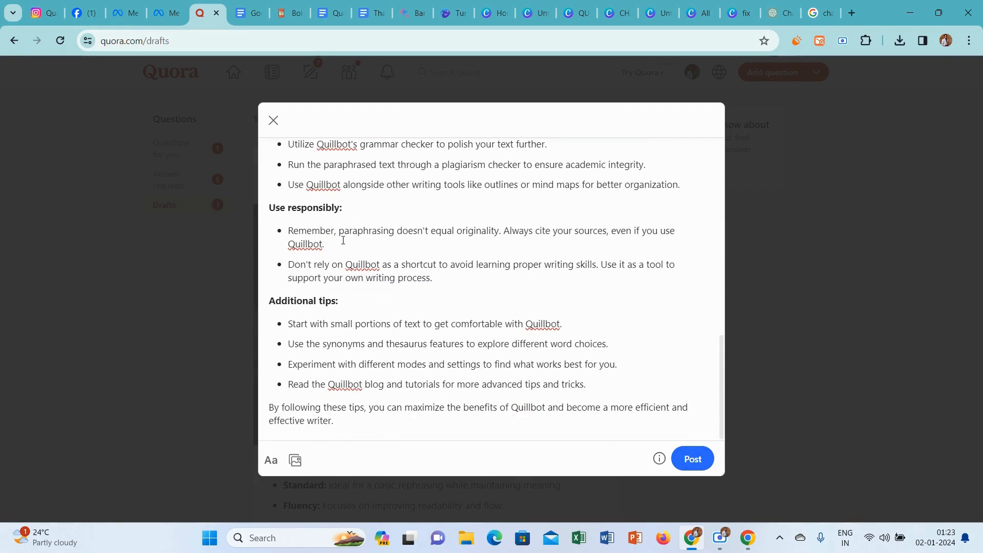
pyautogui.click(372, 6)
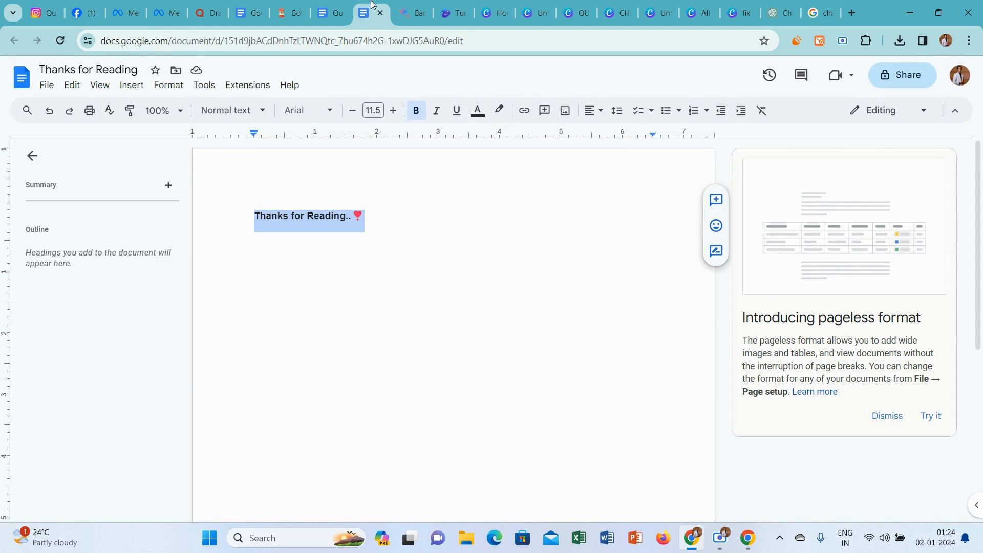
pyautogui.click(213, 5)
pyautogui.write('Thanks for Reading.. ❤')
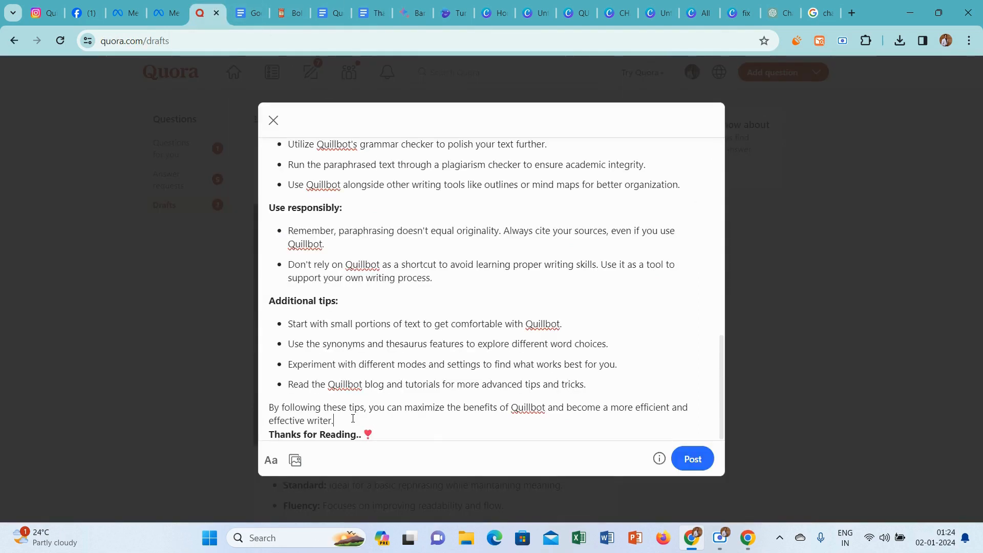
pyautogui.press('Return')
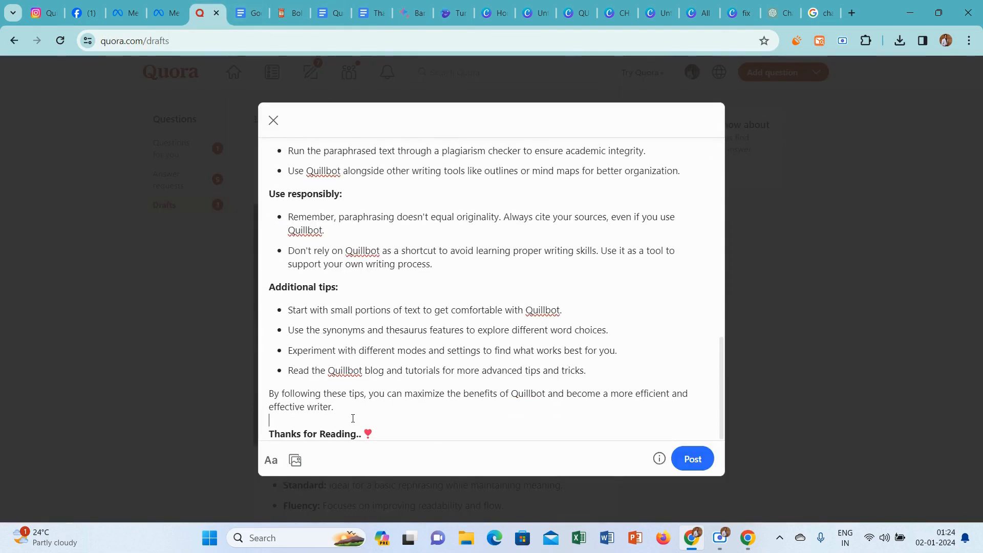
# Publish the answer to "How do you use Quillbot effectively?" and open the QuillBot India Space.
pyautogui.click(705, 461)
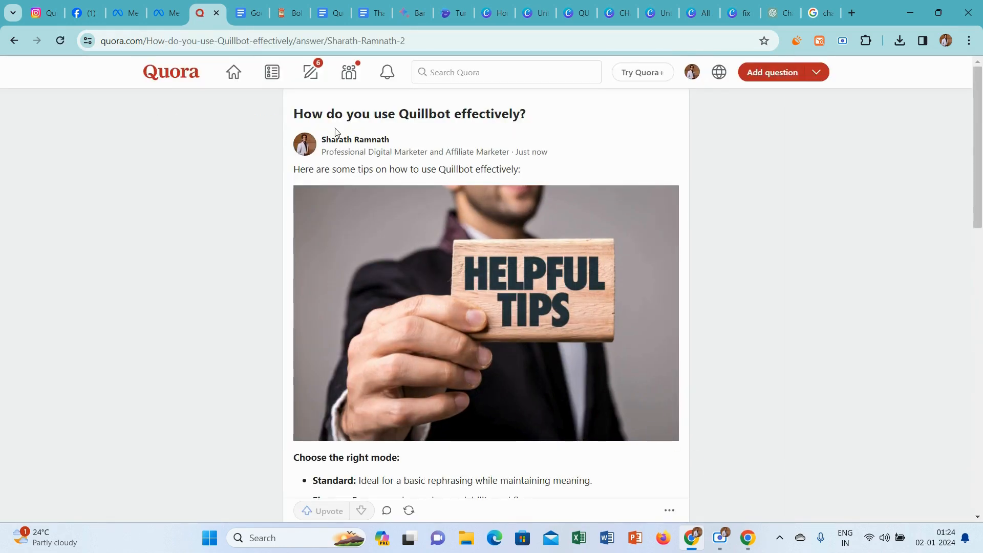
pyautogui.click(348, 72)
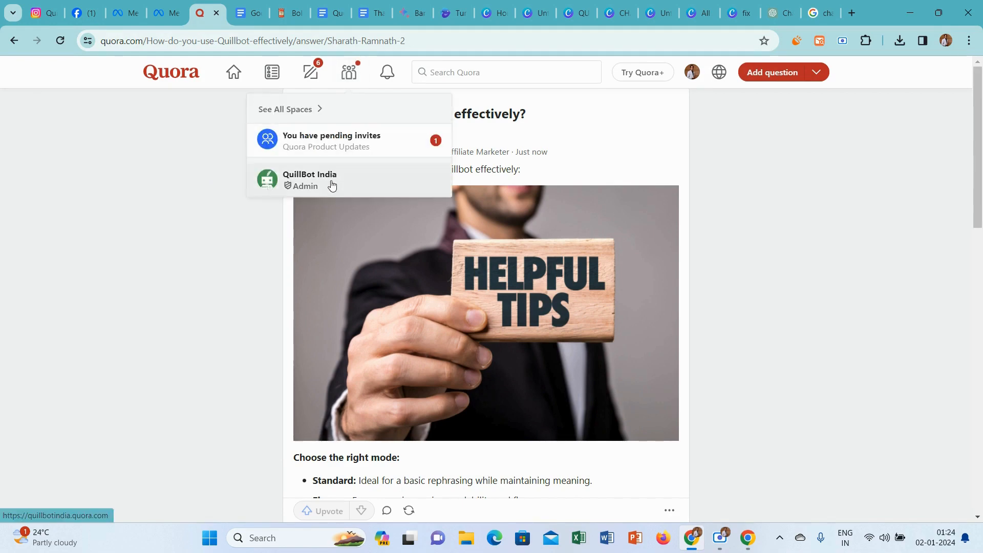
pyautogui.click(332, 185)
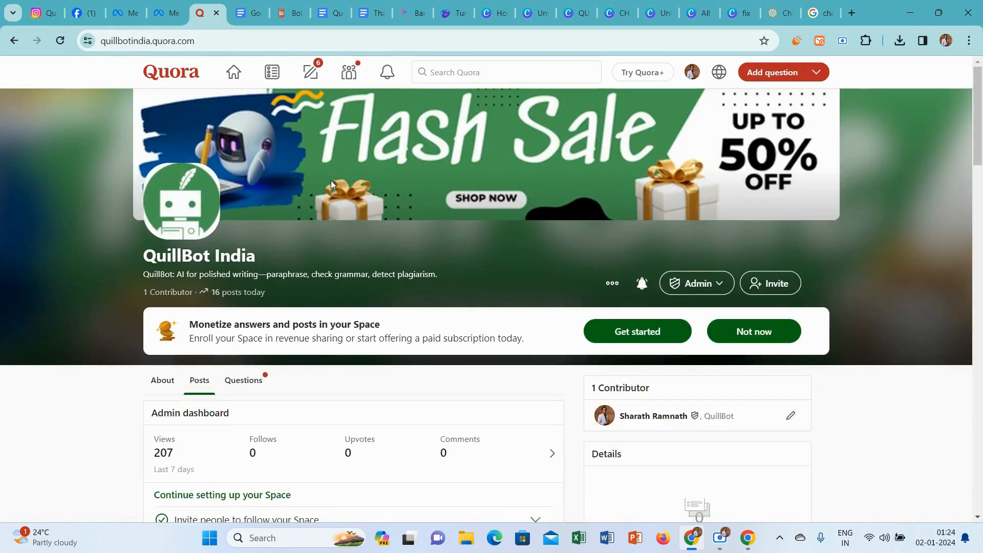